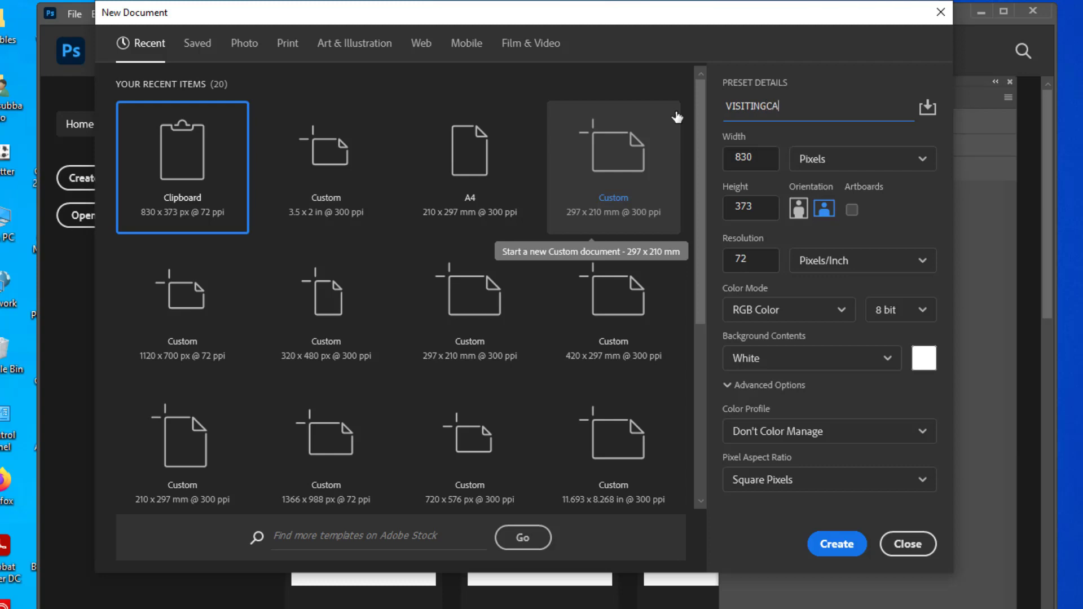
Switch the new document's units to inches and set the width to 3.5.
{"action": "left_click", "coordinate": [852, 166]}
{"action": "left_click", "coordinate": [819, 219]}
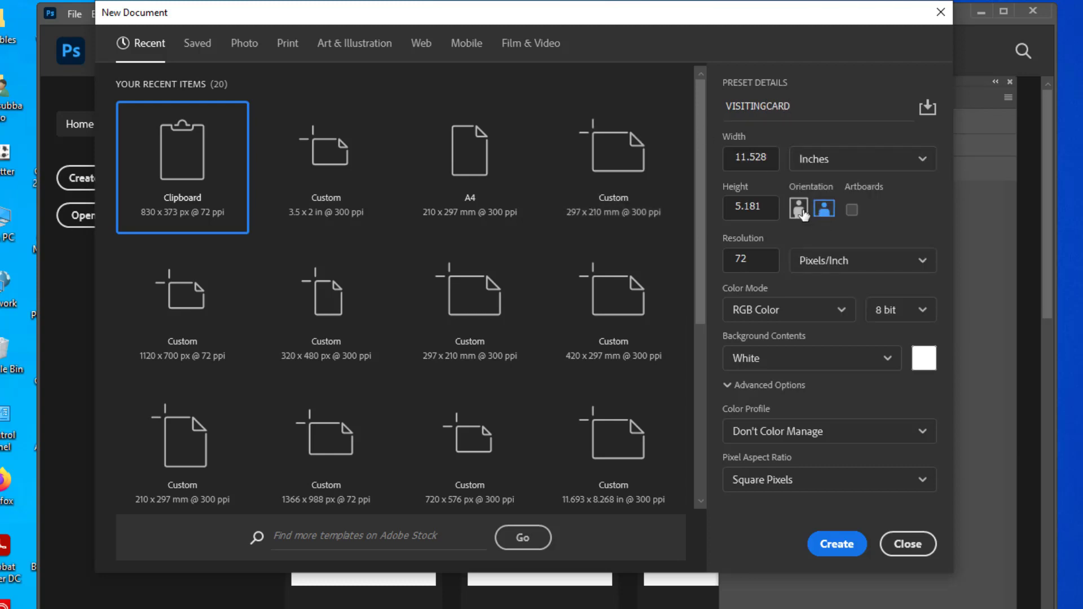
{"action": "left_click", "coordinate": [767, 157]}
{"action": "left_click_drag", "start_coordinate": [773, 156], "coordinate": [704, 156]}
{"action": "double_click", "coordinate": [772, 154]}
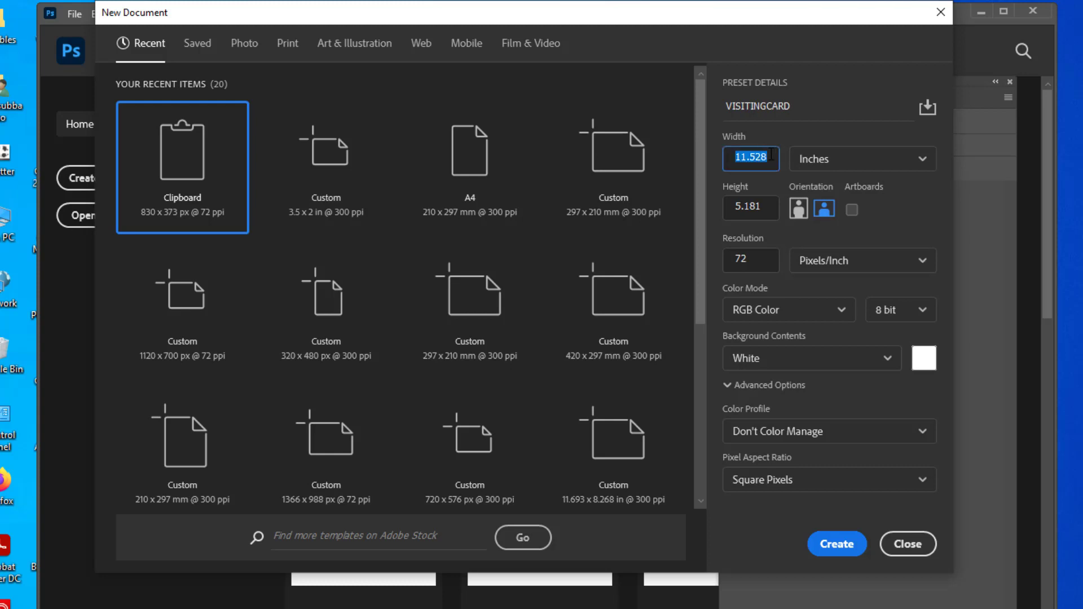
{"action": "type", "text": "3.5"}
{"action": "left_click", "coordinate": [766, 213]}
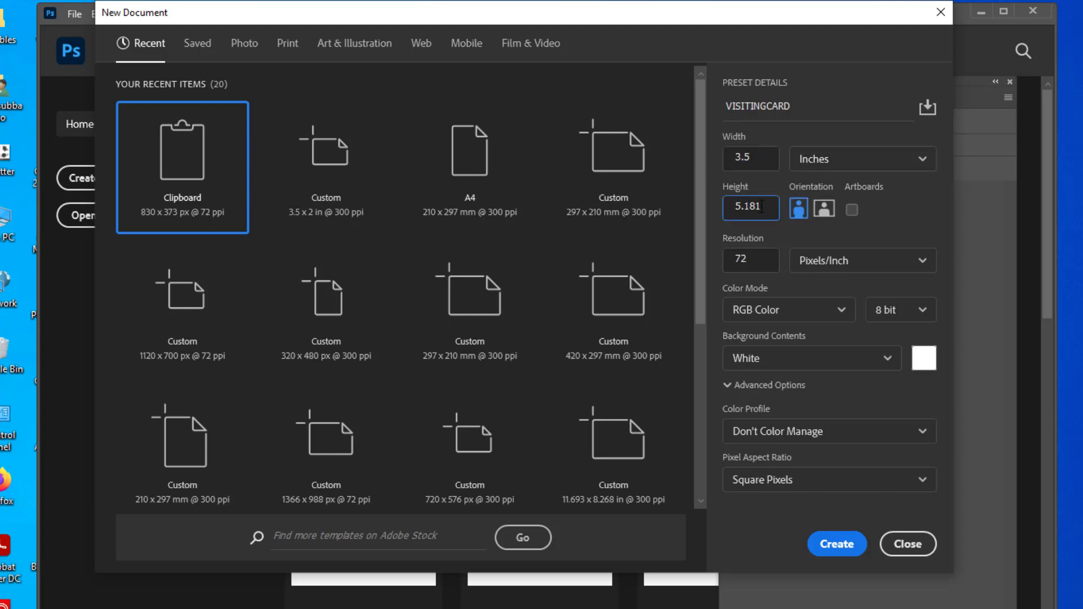
Set the height to 2 inches and the resolution to 300 pixels per inch.
{"action": "left_click_drag", "start_coordinate": [761, 207], "coordinate": [728, 211]}
{"action": "type", "text": "2"}
{"action": "left_click", "coordinate": [757, 156]}
{"action": "double_click", "coordinate": [759, 215]}
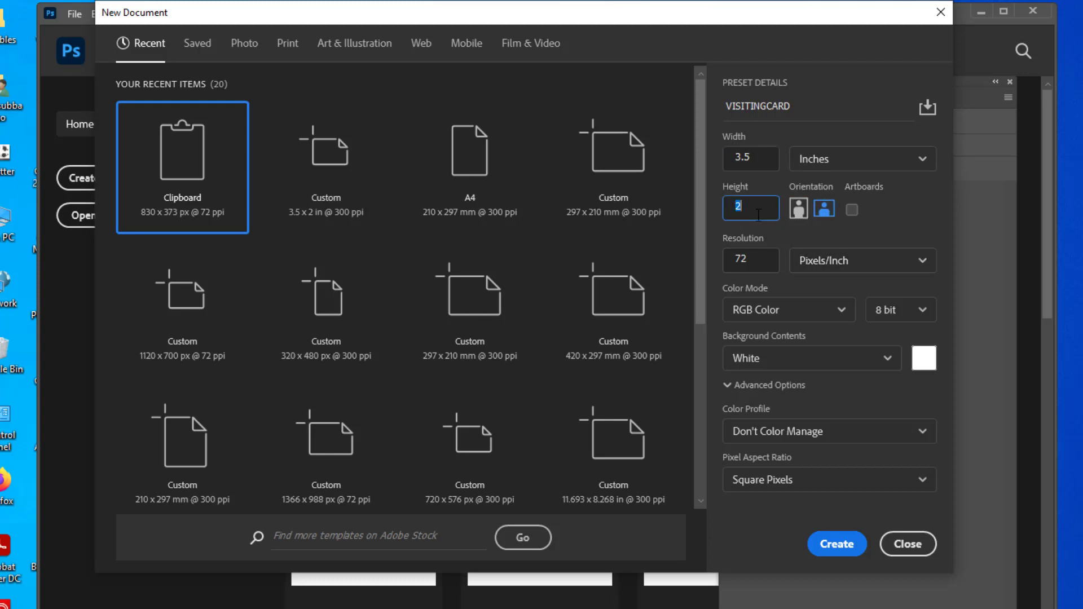
{"action": "left_click_drag", "start_coordinate": [760, 265], "coordinate": [737, 259]}
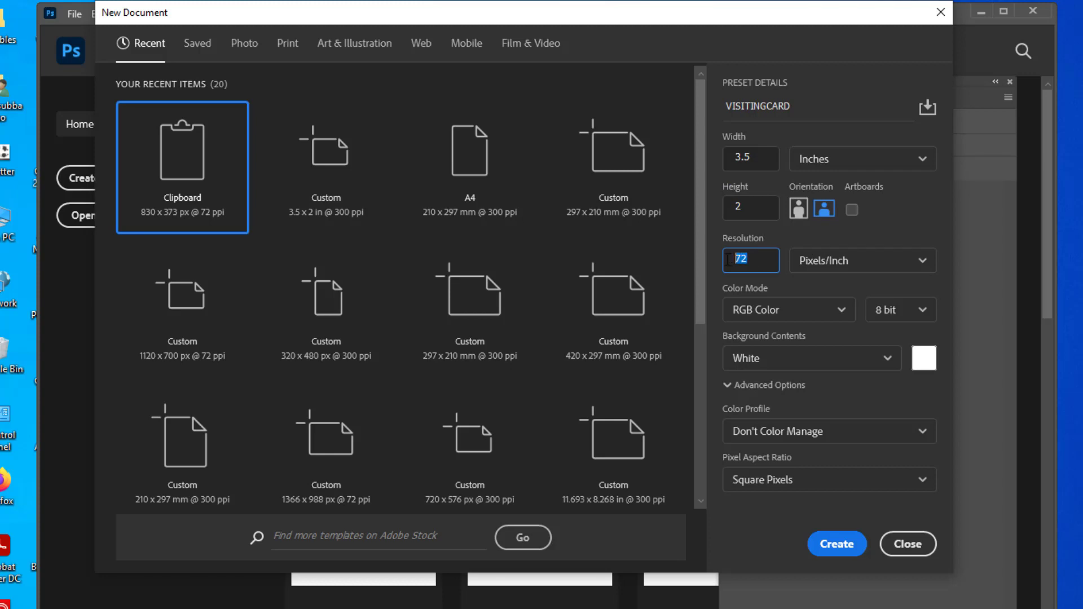
{"action": "type", "text": "300"}
{"action": "double_click", "coordinate": [772, 204]}
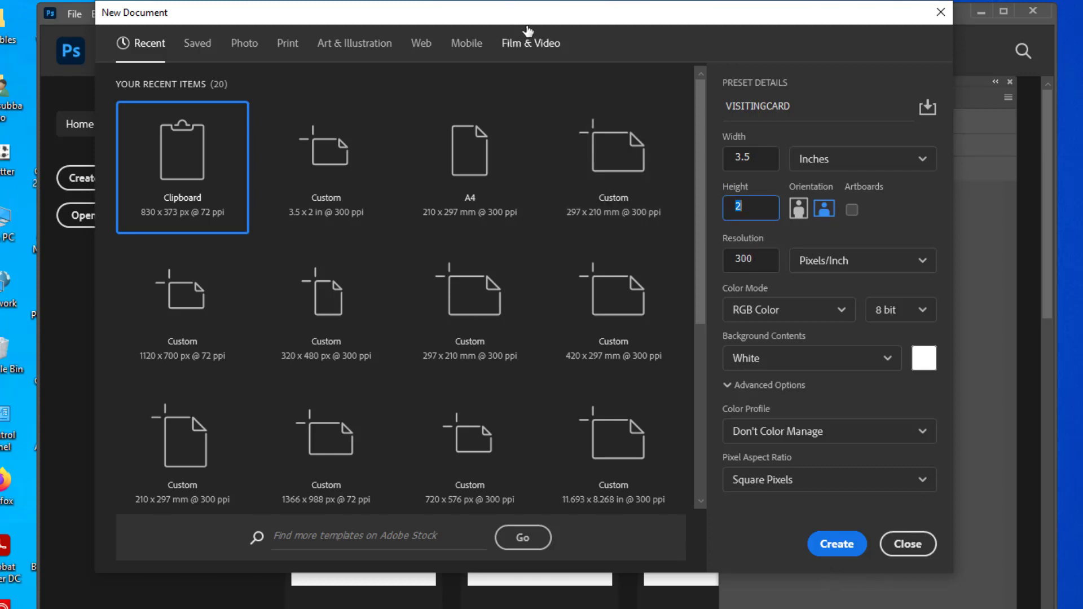
Create the VISITINGCARD document, float it in its own window, and zoom out.
{"action": "left_click", "coordinate": [852, 553]}
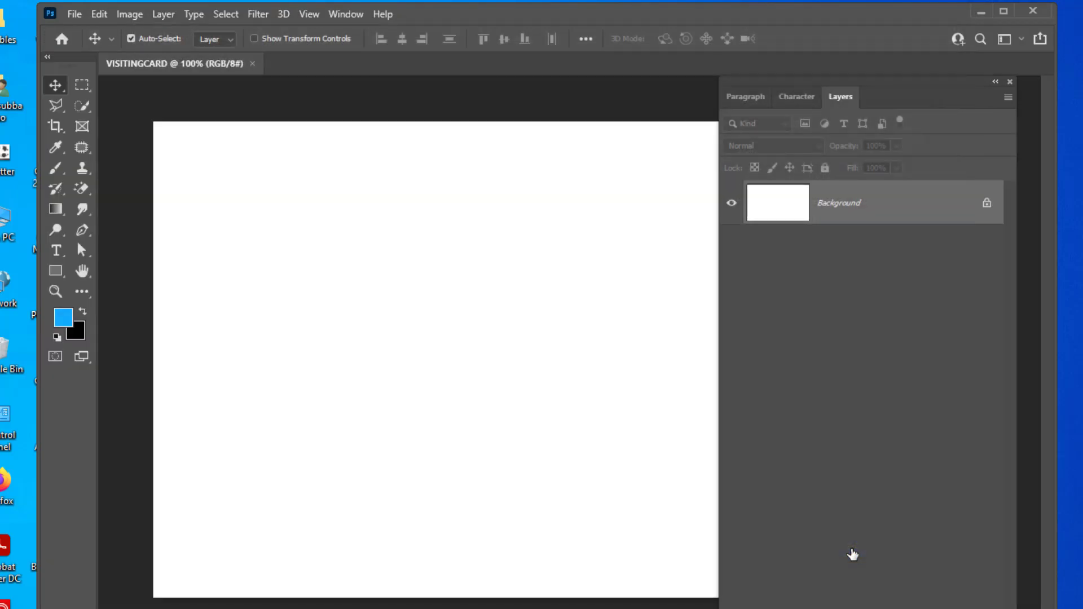
{"action": "left_click_drag", "start_coordinate": [750, 84], "coordinate": [821, 120]}
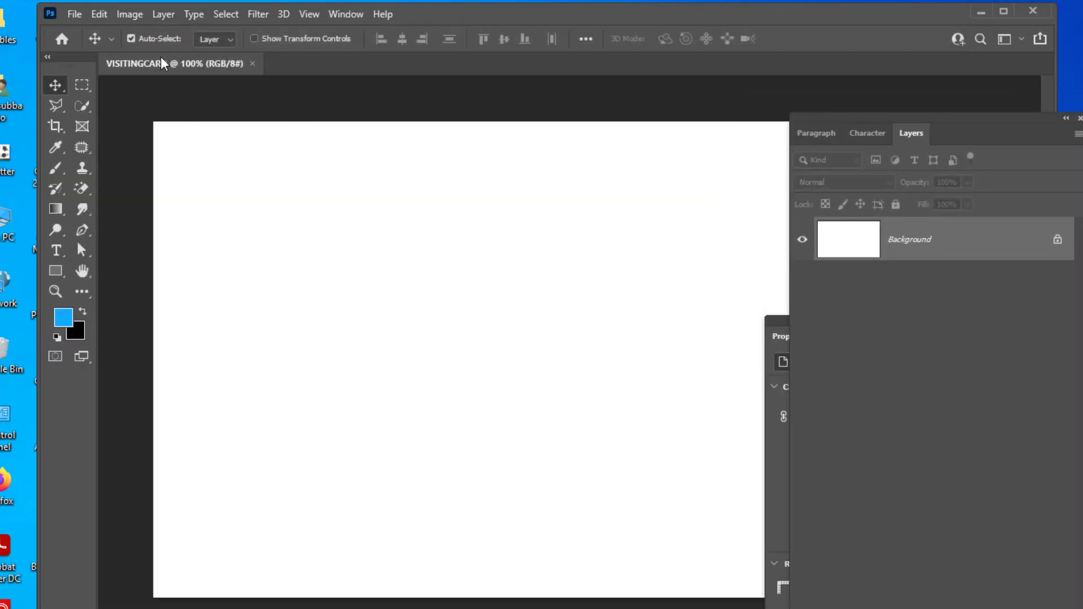
{"action": "left_click_drag", "start_coordinate": [161, 62], "coordinate": [265, 133]}
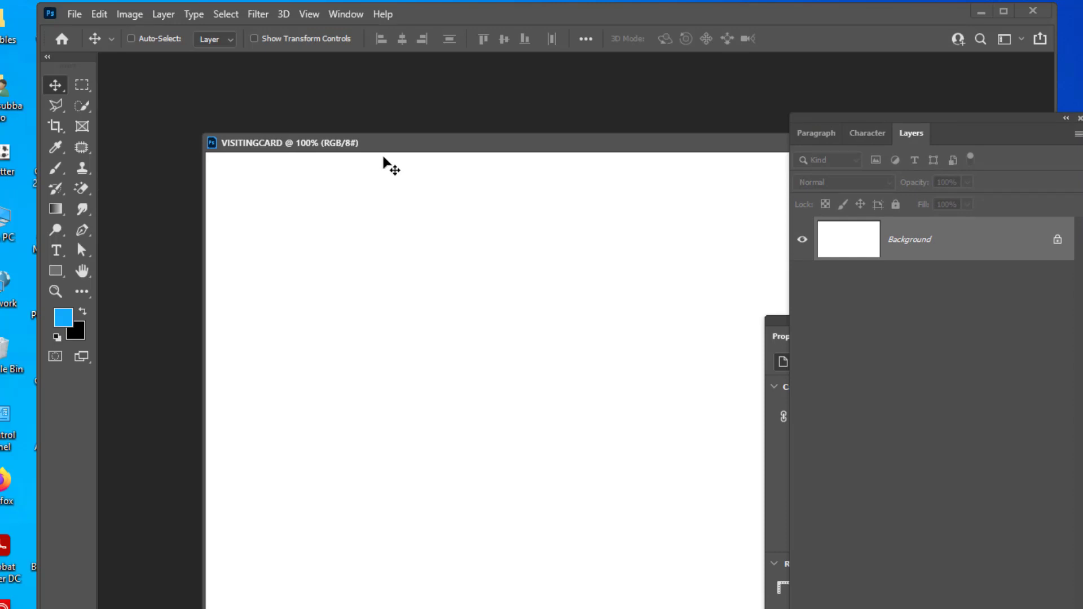
{"action": "key", "text": "ctrl+minus"}
{"action": "left_click_drag", "start_coordinate": [457, 138], "coordinate": [439, 94]}
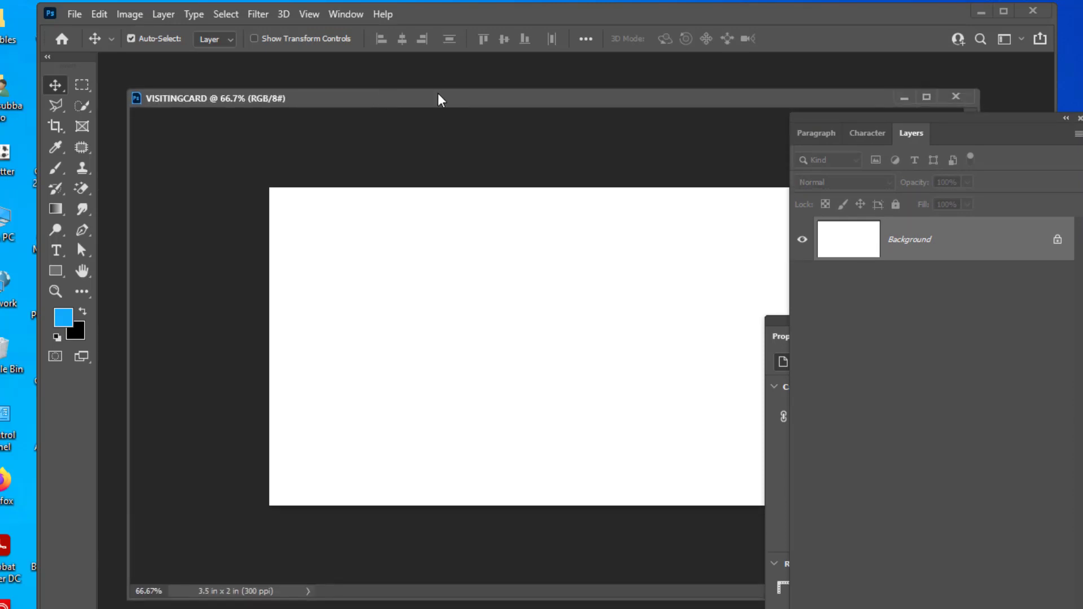
Rearrange the Layers and Properties panels and bring up Image Size (Alt+Ctrl+I).
{"action": "left_click_drag", "start_coordinate": [843, 116], "coordinate": [894, 129]}
{"action": "left_click_drag", "start_coordinate": [812, 321], "coordinate": [929, 298]}
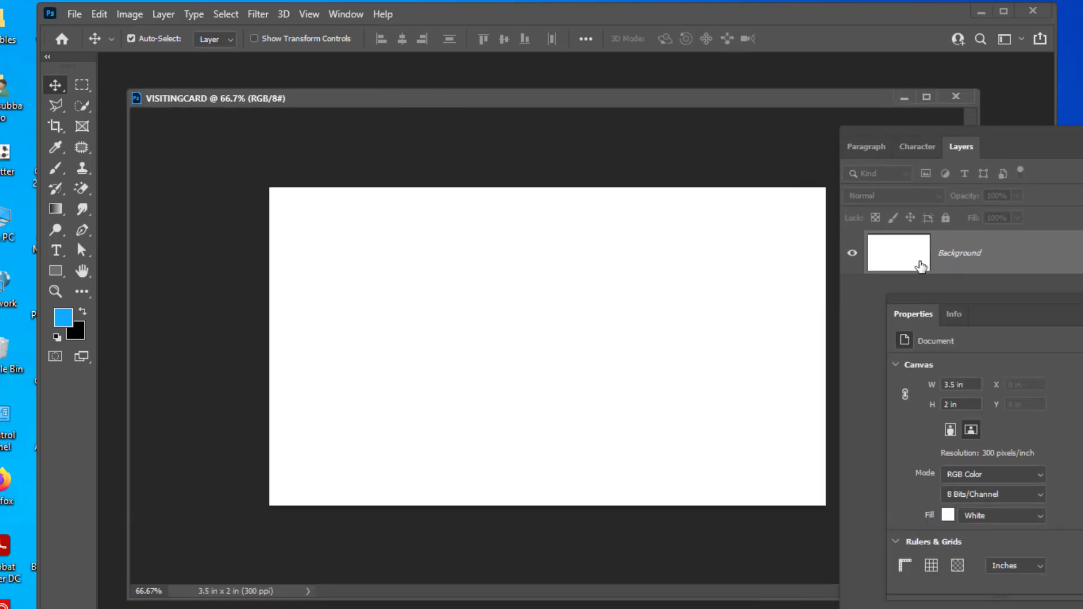
{"action": "left_click_drag", "start_coordinate": [882, 130], "coordinate": [929, 130]}
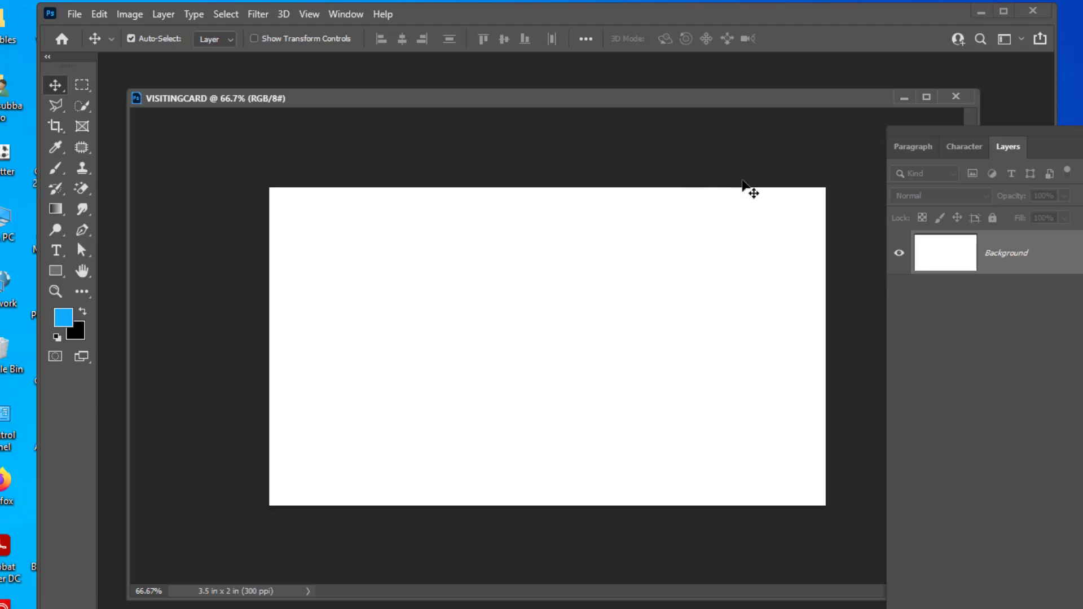
{"action": "key", "text": "ctrl+minus"}
{"action": "key", "text": "ctrl+minus"}
{"action": "key", "text": "ctrl+plus"}
{"action": "key", "text": "ctrl+plus"}
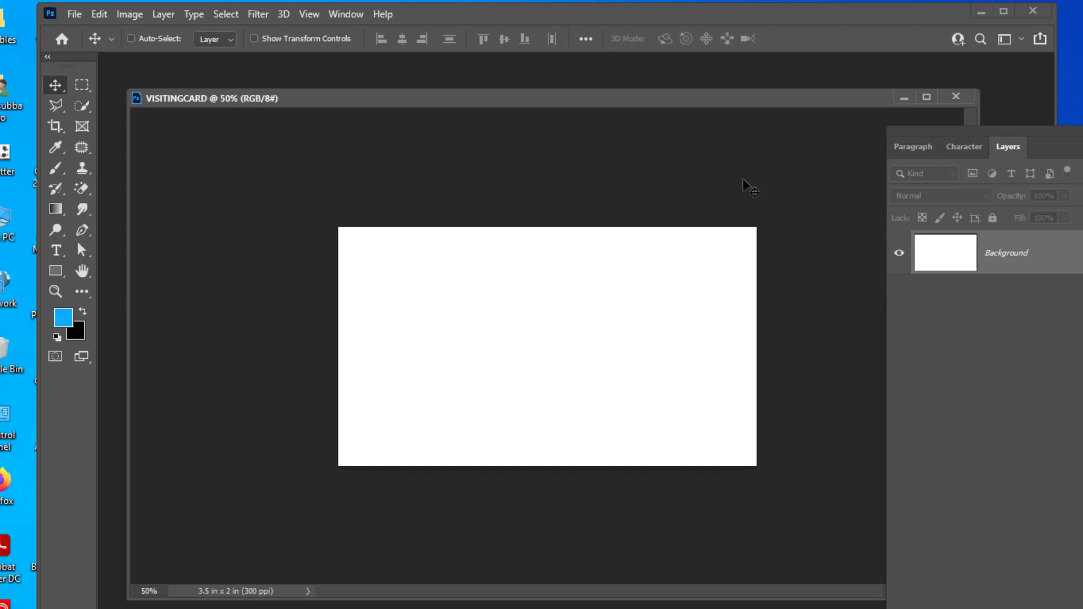
{"action": "left_click_drag", "start_coordinate": [600, 100], "coordinate": [591, 96]}
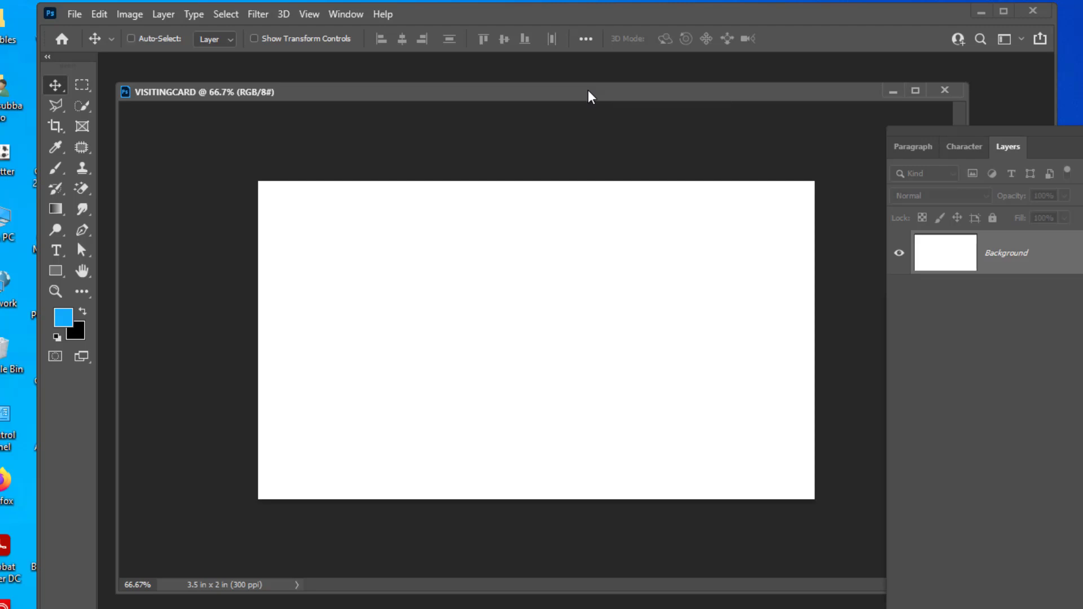
{"action": "key", "text": "ctrl+alt+i"}
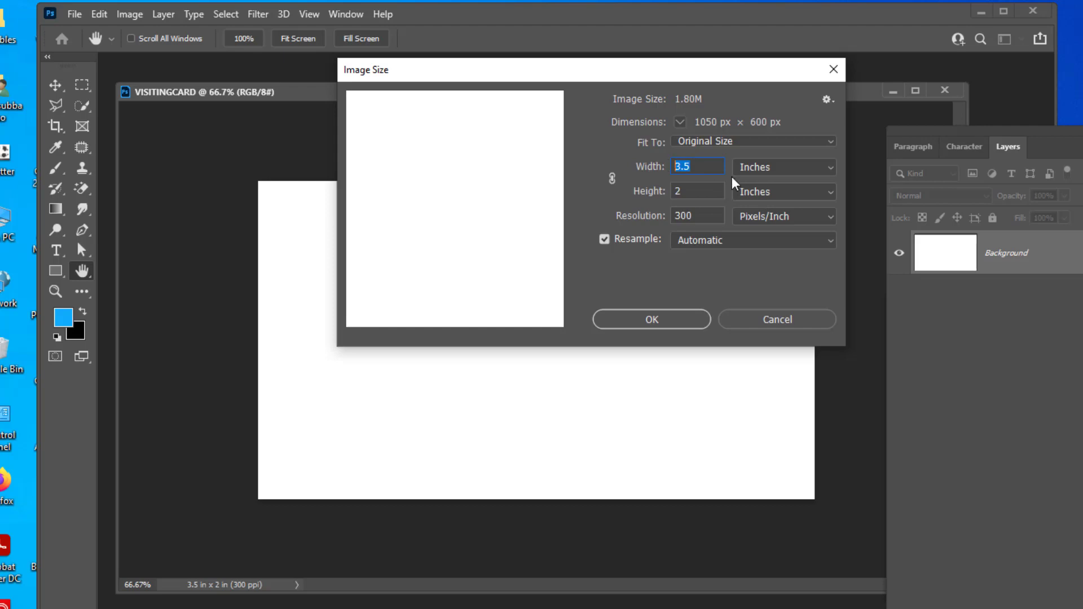
Check the 1050 × 600 px Image Size values and cancel without changes.
{"action": "key", "text": "Tab"}
{"action": "key", "text": "Tab"}
{"action": "left_click", "coordinate": [774, 319]}
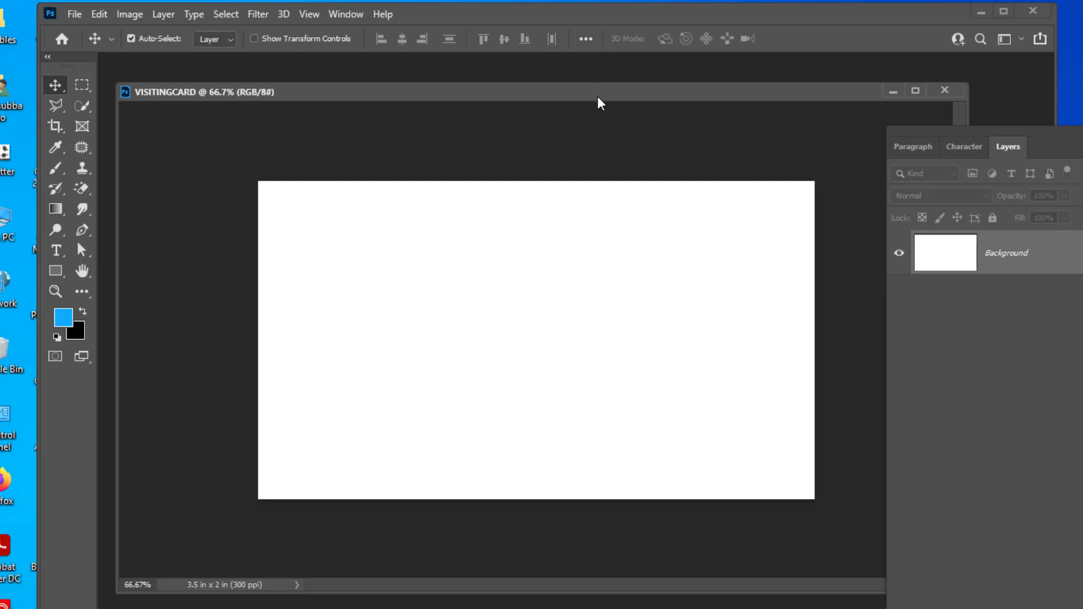
Close the document Properties panel and reposition the Layers panel and document window.
{"action": "left_click_drag", "start_coordinate": [598, 93], "coordinate": [567, 92]}
{"action": "left_click_drag", "start_coordinate": [926, 135], "coordinate": [781, 120]}
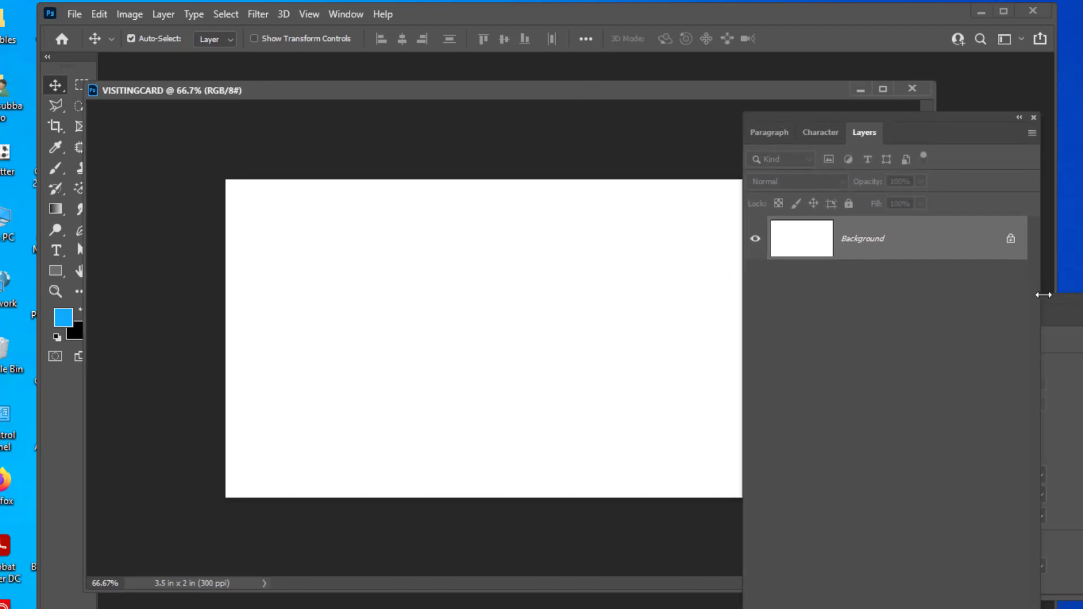
{"action": "left_click_drag", "start_coordinate": [1060, 301], "coordinate": [910, 255]}
{"action": "left_click", "coordinate": [982, 254]}
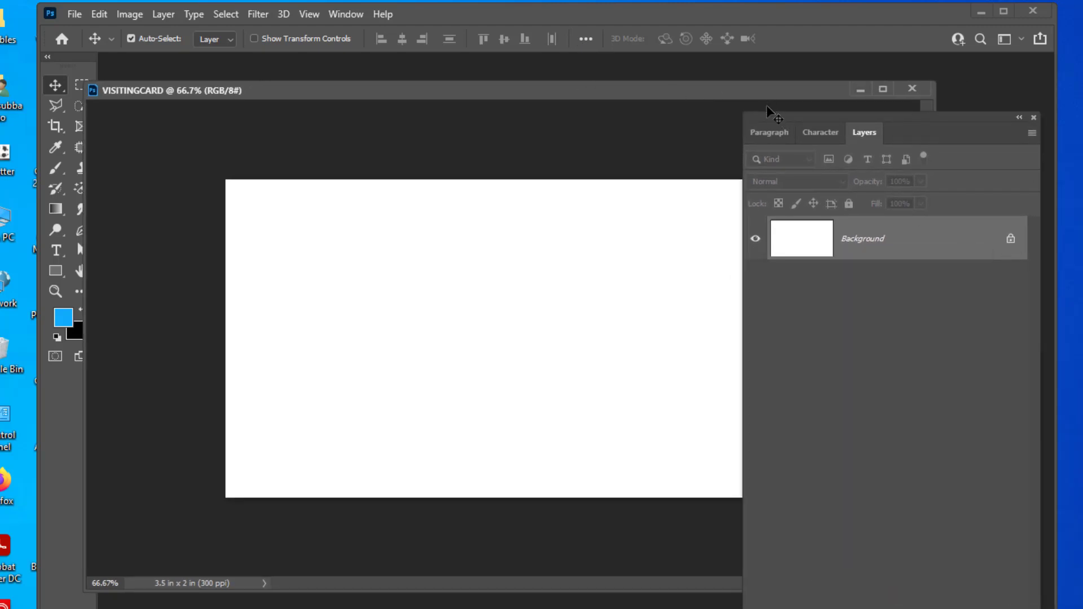
{"action": "left_click_drag", "start_coordinate": [769, 109], "coordinate": [803, 107]}
{"action": "left_click_drag", "start_coordinate": [549, 89], "coordinate": [567, 90]}
Zoom the card to 50% and select the Pen Tool.
{"action": "key", "text": "ctrl+minus"}
{"action": "key", "text": "ctrl+plus"}
{"action": "left_click_drag", "start_coordinate": [861, 106], "coordinate": [887, 114]}
{"action": "left_click_drag", "start_coordinate": [616, 94], "coordinate": [596, 89]}
{"action": "key", "text": "ctrl+minus"}
{"action": "key", "text": "ctrl+plus"}
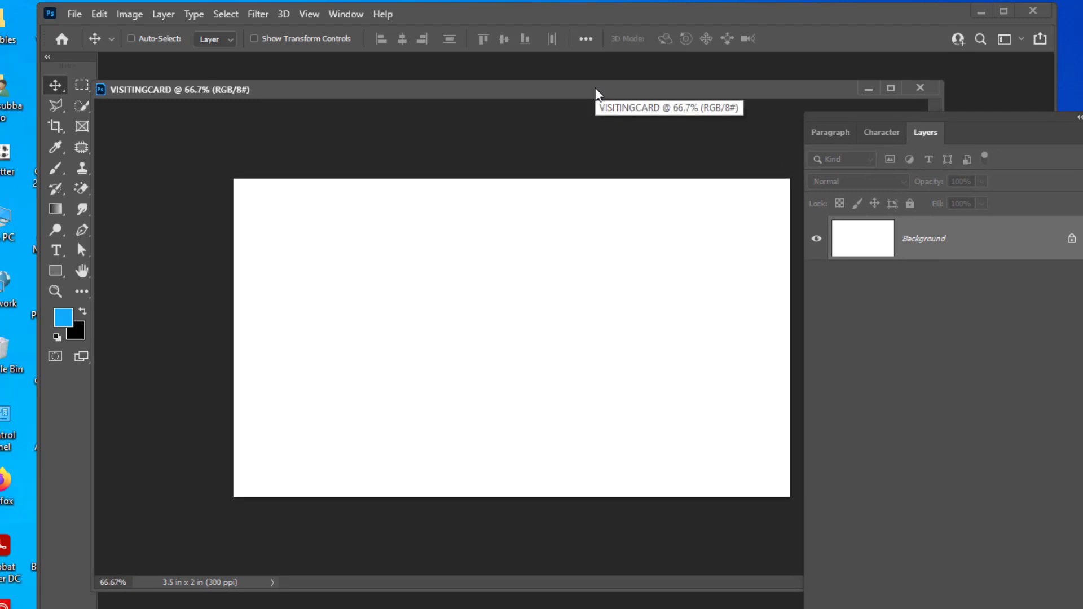
{"action": "key", "text": "ctrl+minus"}
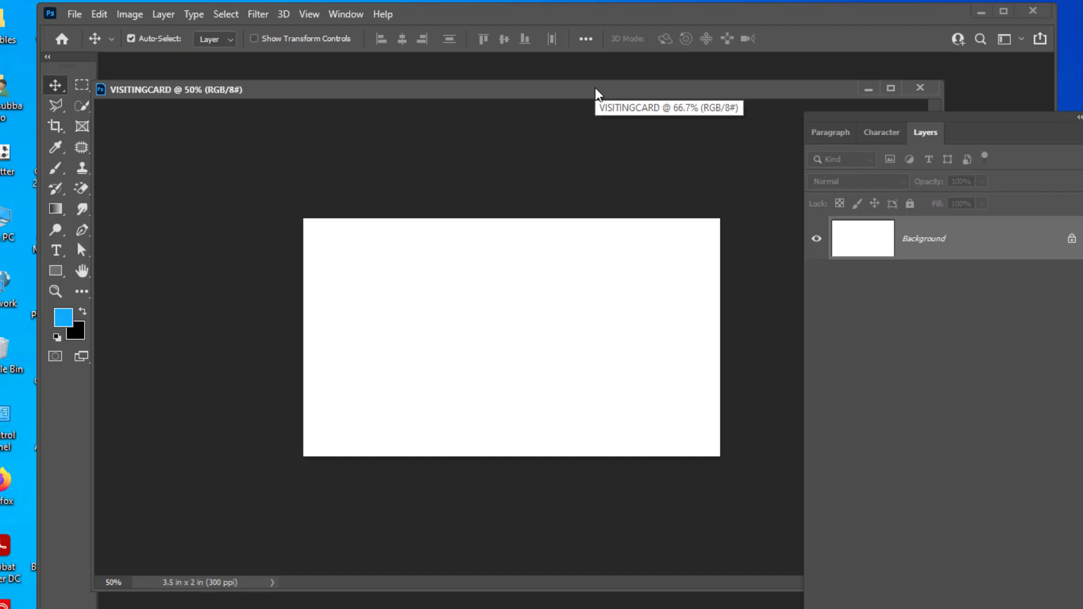
{"action": "left_click_drag", "start_coordinate": [597, 93], "coordinate": [611, 90]}
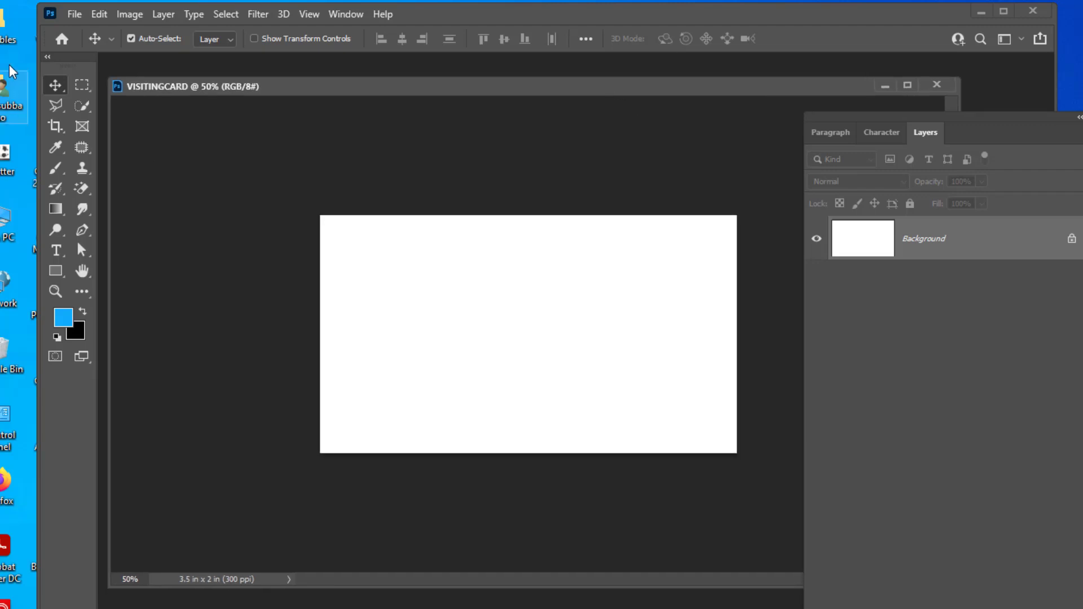
{"action": "left_click_drag", "start_coordinate": [82, 228], "coordinate": [141, 229]}
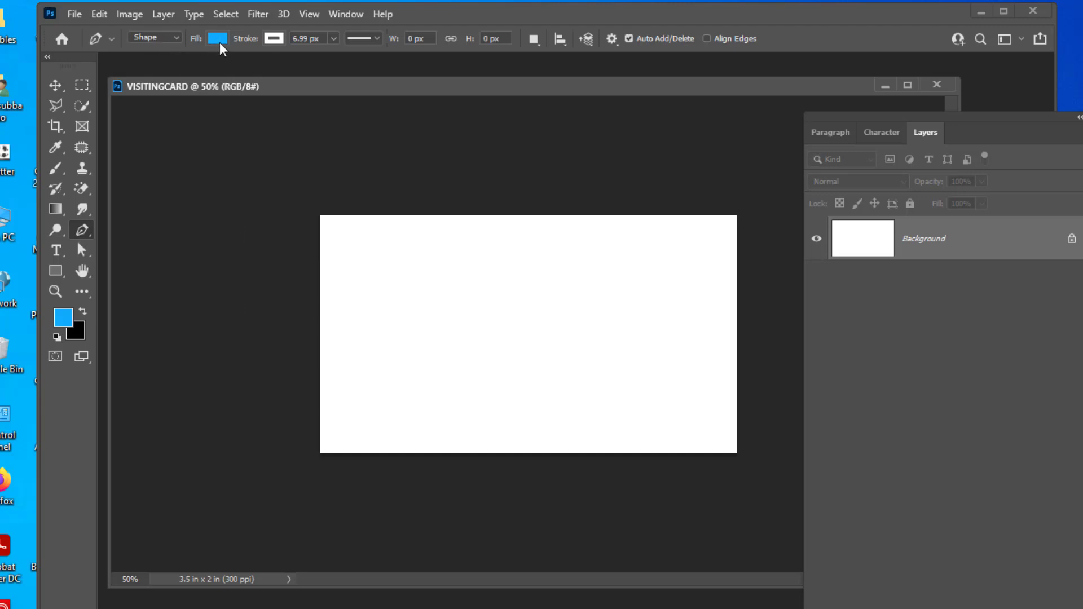
Draw a blue Shape-mode triangle through the card's bottom-left, top-left and top-right corners.
{"action": "left_click", "coordinate": [161, 37]}
{"action": "left_click", "coordinate": [161, 37]}
{"action": "left_click_drag", "start_coordinate": [855, 119], "coordinate": [853, 117]}
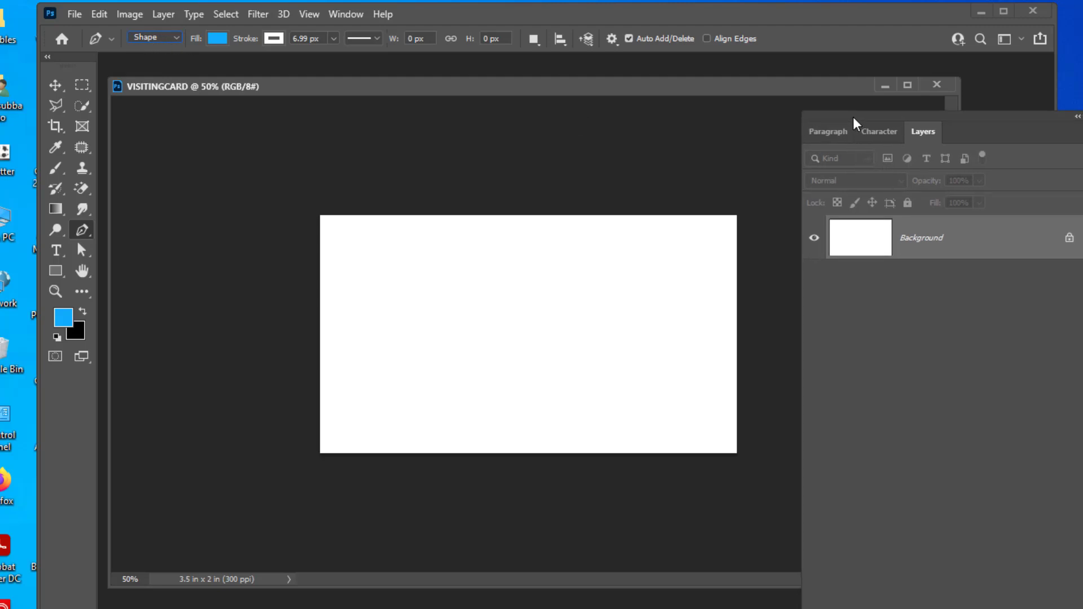
{"action": "left_click", "coordinate": [319, 454]}
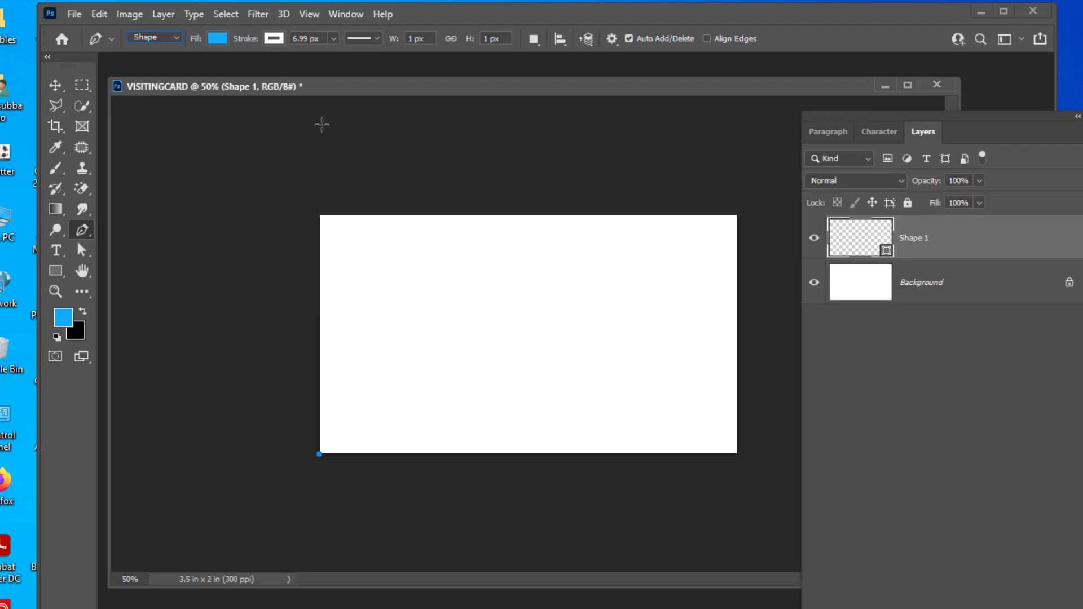
{"action": "left_click", "coordinate": [320, 214]}
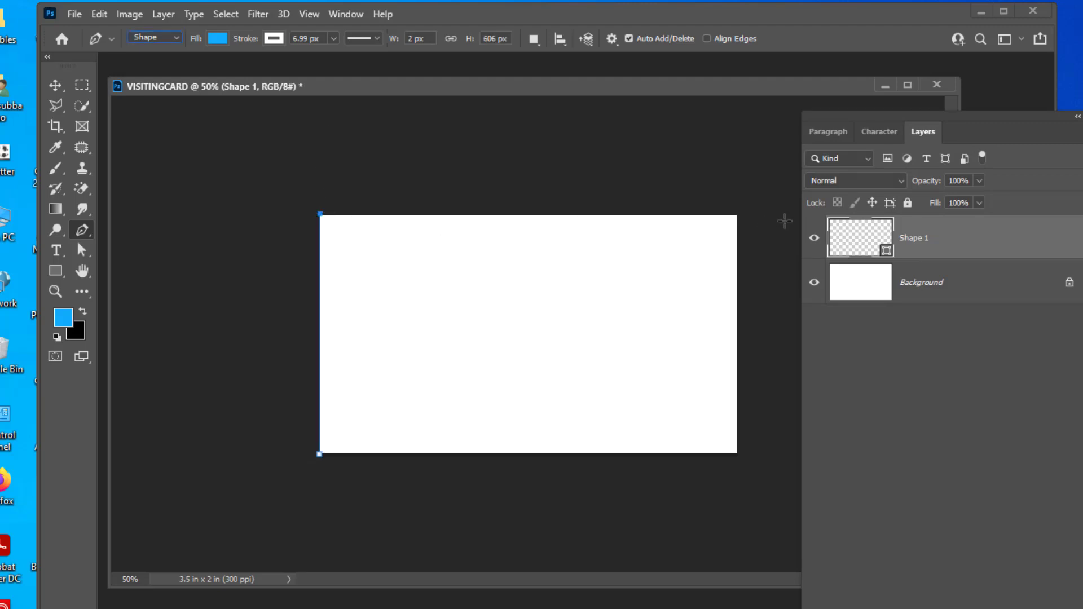
{"action": "left_click", "coordinate": [737, 213]}
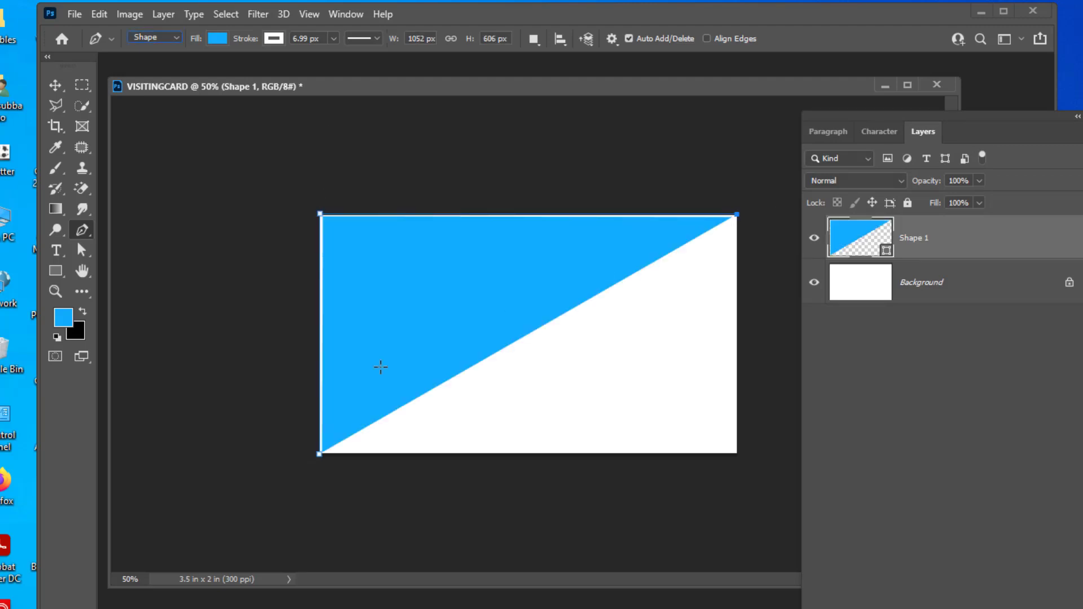
{"action": "left_click", "coordinate": [320, 454]}
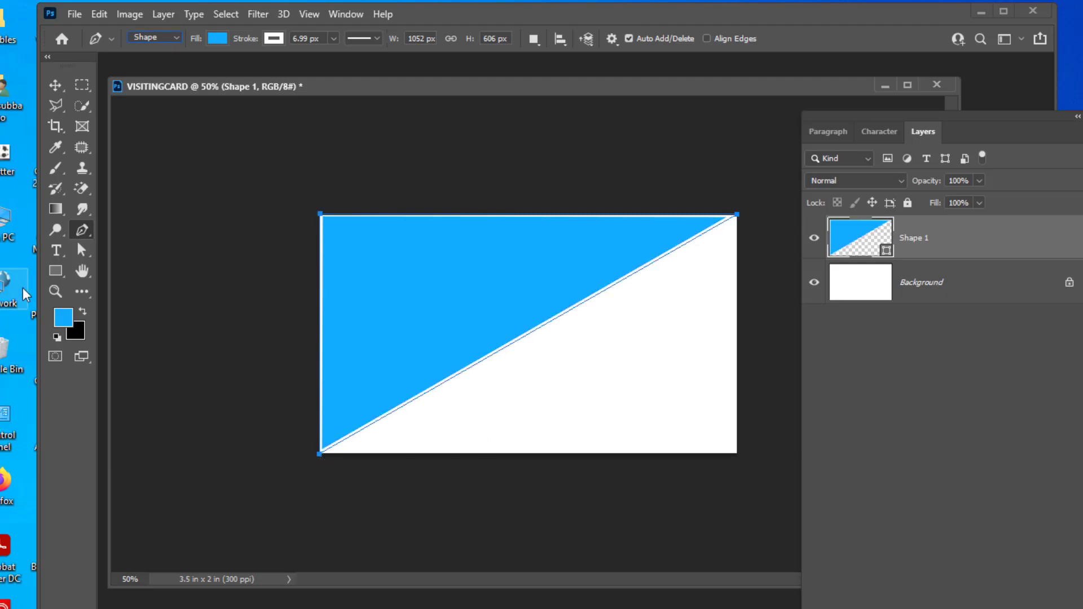
{"action": "left_click", "coordinate": [81, 254]}
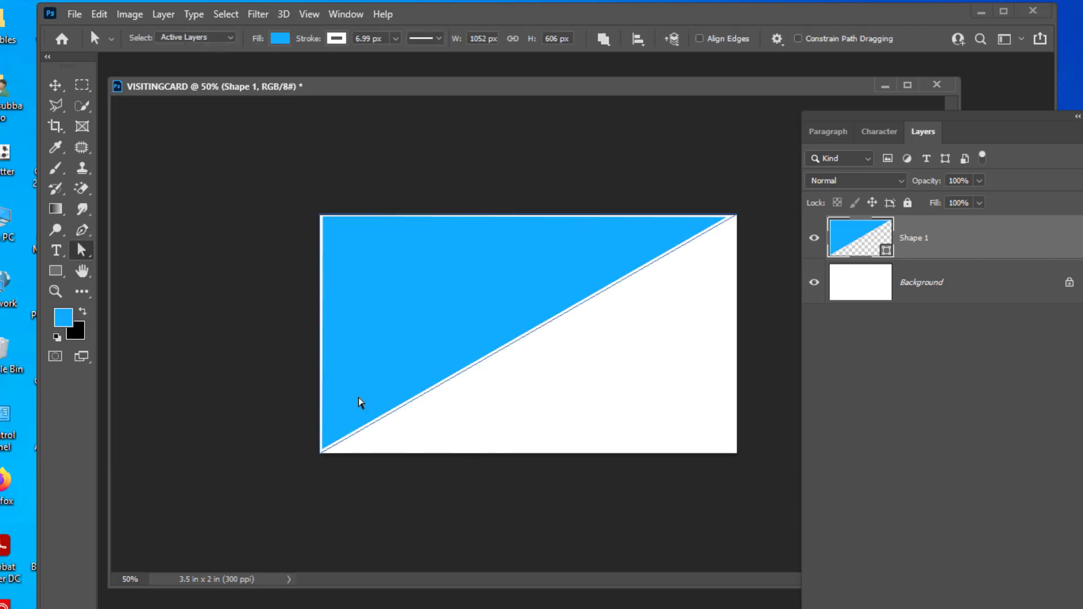
Set the triangle's stroke to No Color and push its corners slightly past the card edges.
{"action": "left_click", "coordinate": [336, 38]}
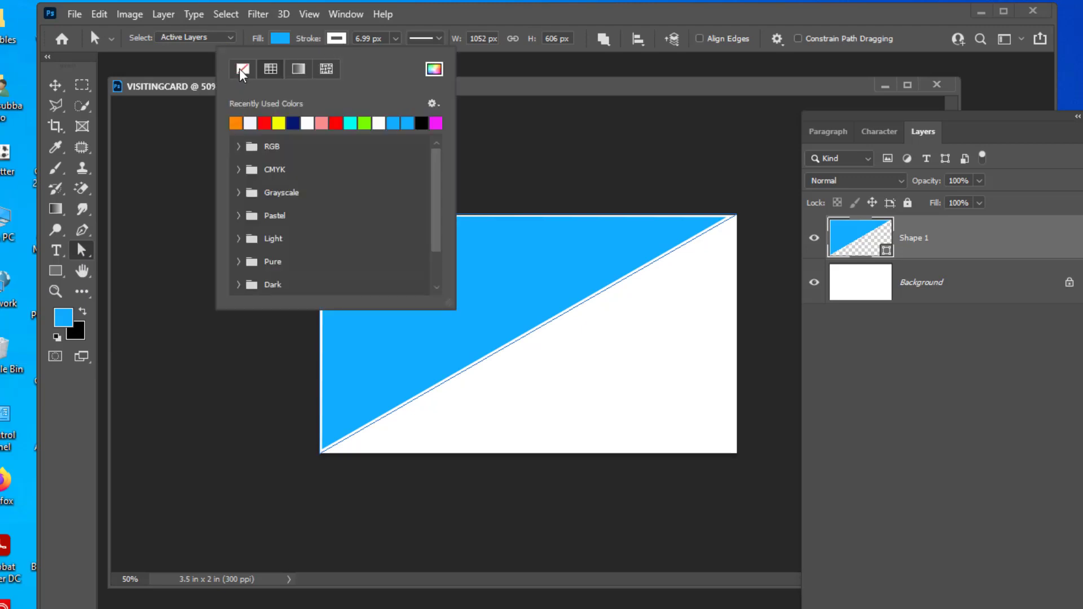
{"action": "left_click", "coordinate": [242, 68]}
{"action": "left_click", "coordinate": [501, 87]}
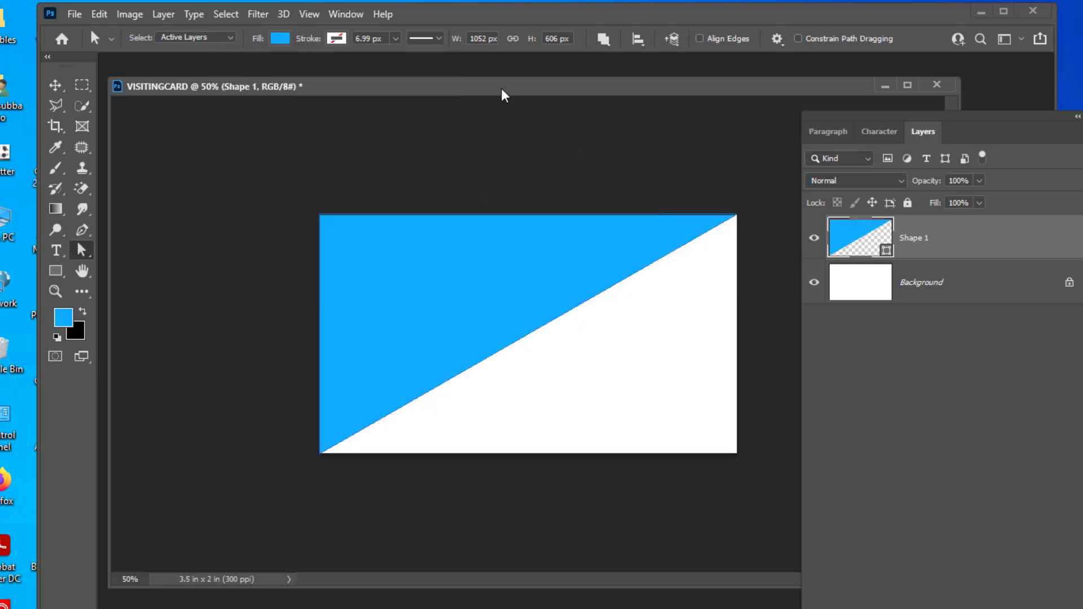
{"action": "left_click", "coordinate": [322, 453]}
{"action": "left_click", "coordinate": [320, 463]}
{"action": "left_click", "coordinate": [312, 459]}
{"action": "left_click", "coordinate": [330, 447]}
{"action": "left_click", "coordinate": [320, 454]}
{"action": "left_click_drag", "start_coordinate": [320, 454], "coordinate": [310, 459]}
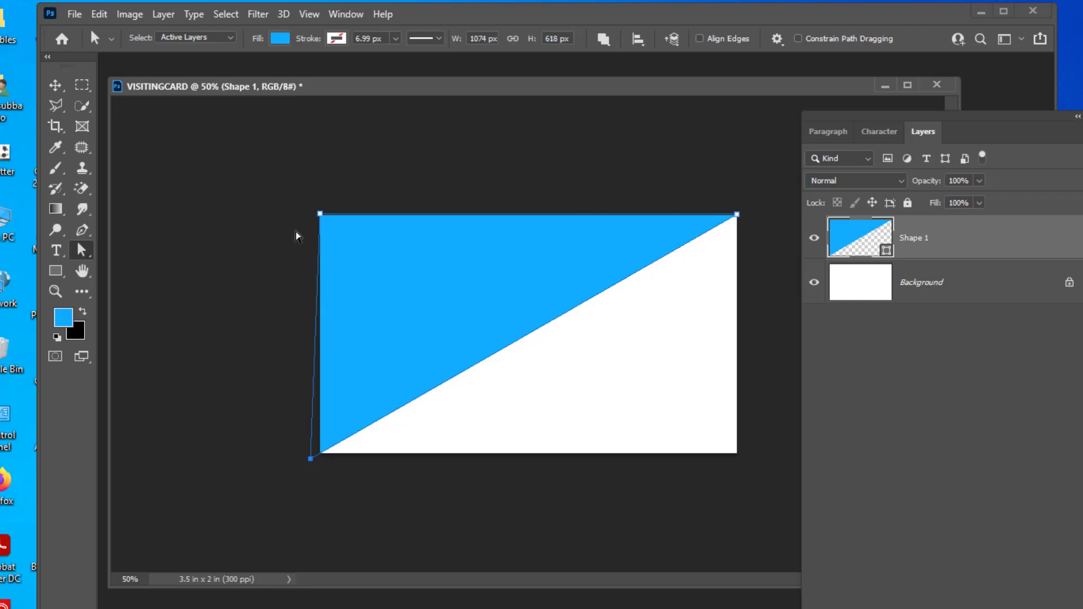
{"action": "left_click_drag", "start_coordinate": [320, 215], "coordinate": [311, 214]}
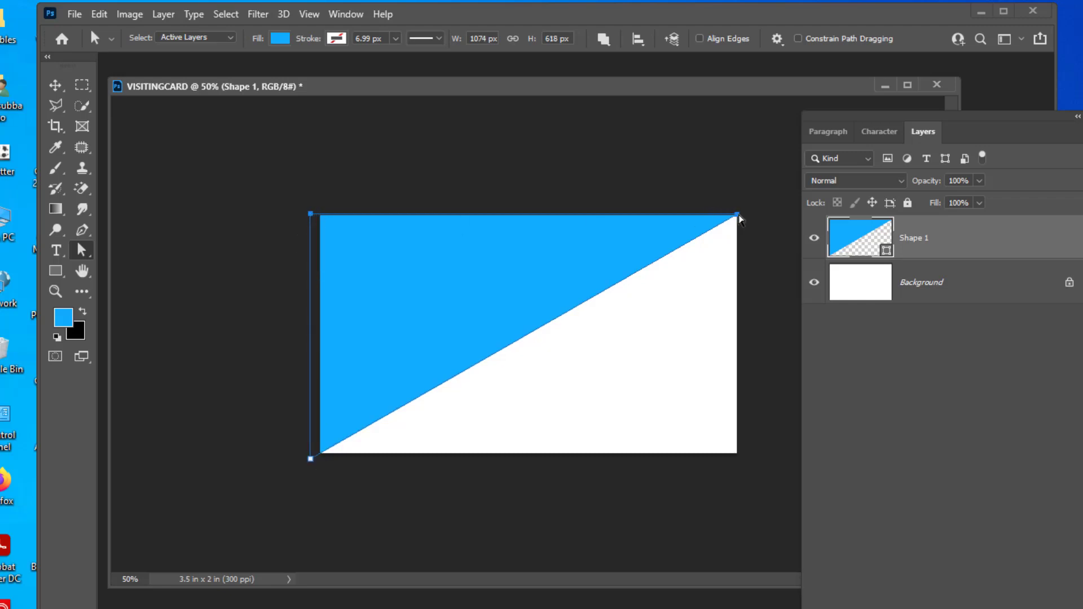
{"action": "left_click_drag", "start_coordinate": [737, 215], "coordinate": [742, 212]}
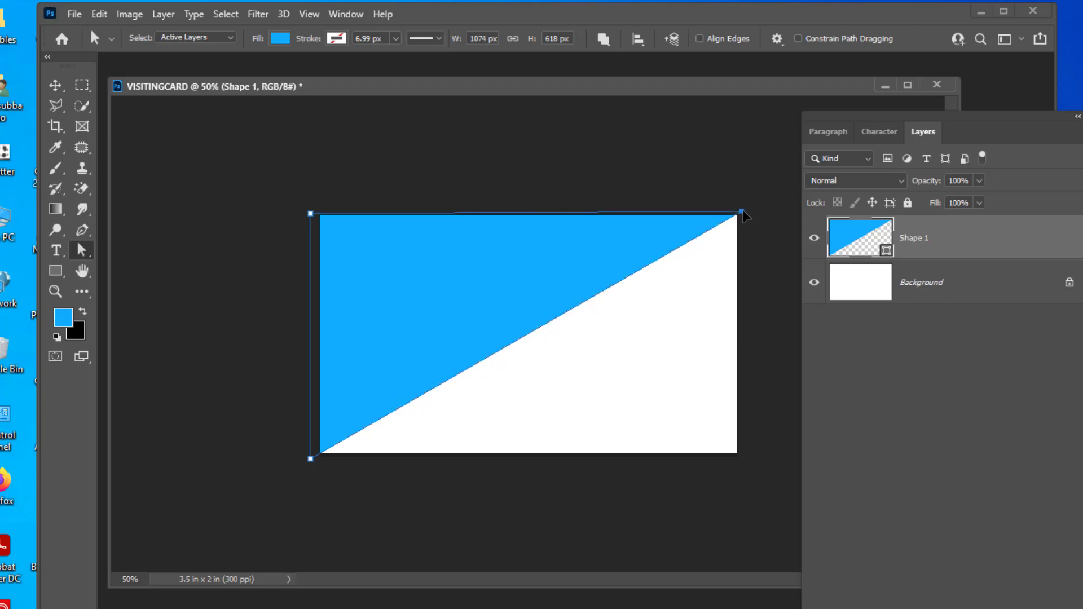
{"action": "left_click", "coordinate": [678, 176]}
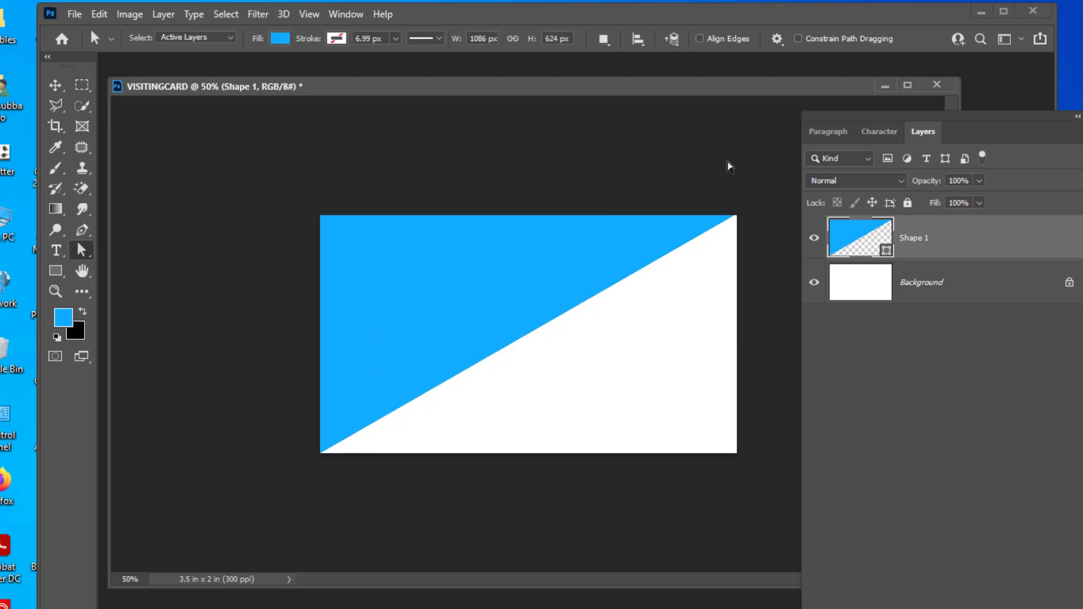
Pull the left-side corners further past the edge and switch the fill to Gradient.
{"action": "left_click", "coordinate": [333, 438]}
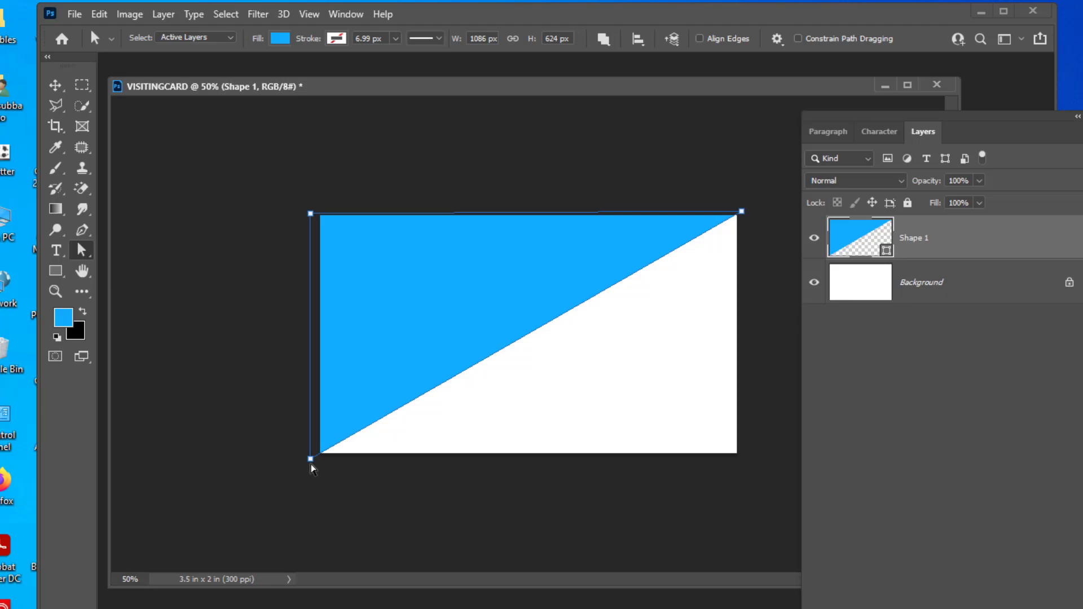
{"action": "left_click", "coordinate": [310, 469]}
{"action": "left_click", "coordinate": [311, 459]}
{"action": "left_click", "coordinate": [311, 460]}
{"action": "left_click_drag", "start_coordinate": [312, 462], "coordinate": [305, 464]}
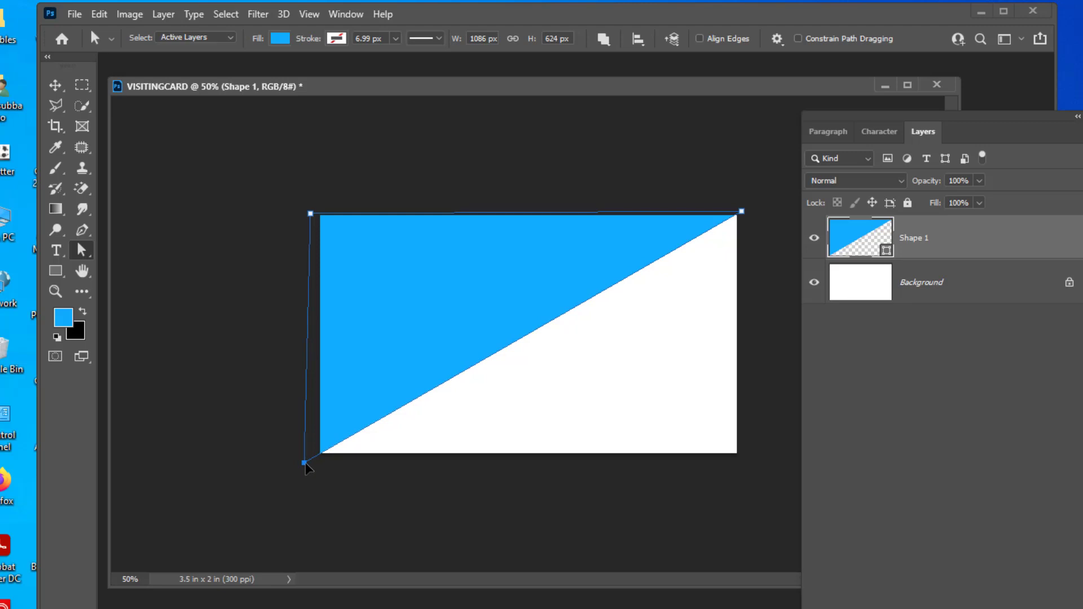
{"action": "left_click_drag", "start_coordinate": [305, 463], "coordinate": [305, 464]}
{"action": "left_click_drag", "start_coordinate": [310, 214], "coordinate": [305, 210]}
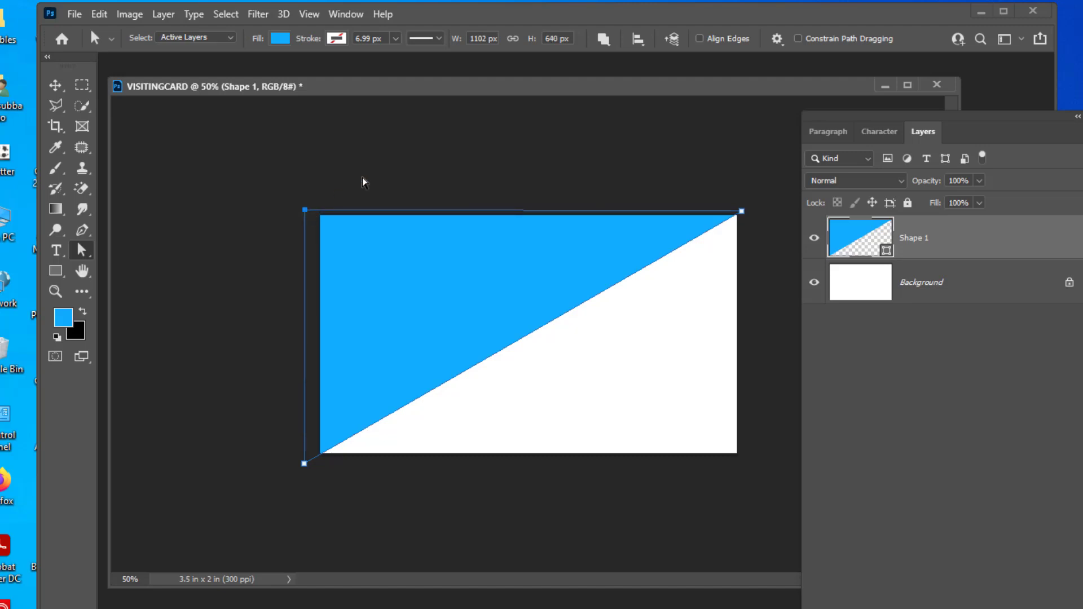
{"action": "left_click", "coordinate": [490, 153]}
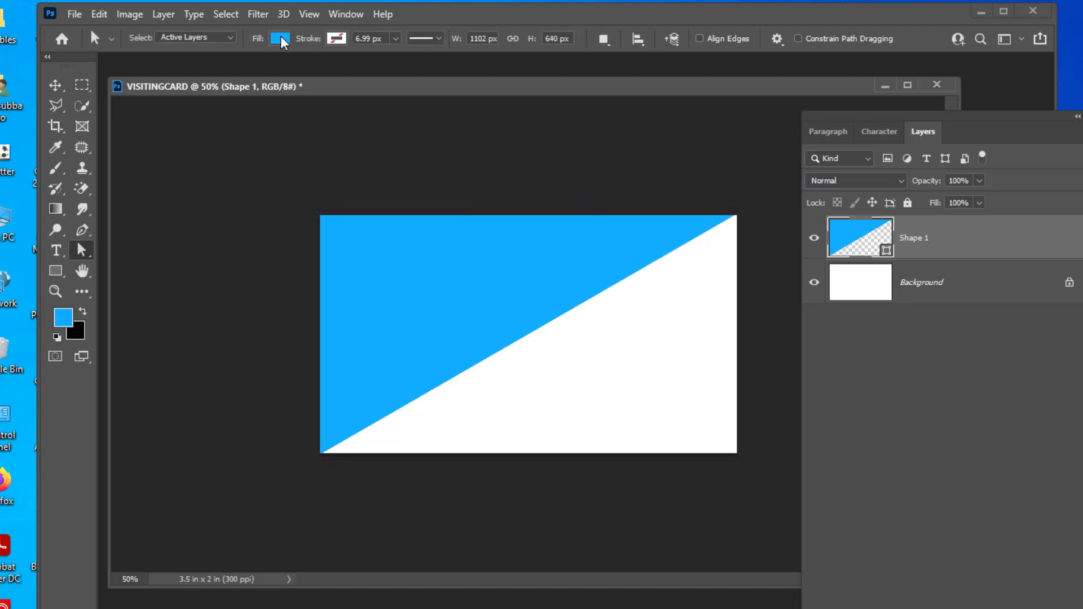
{"action": "left_click", "coordinate": [280, 38]}
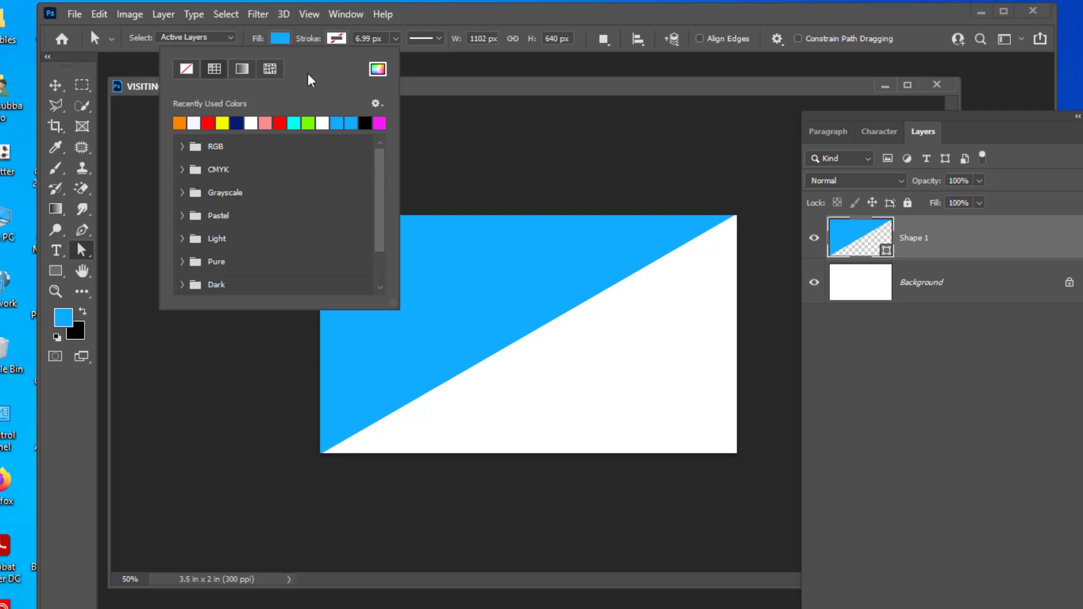
{"action": "left_click", "coordinate": [242, 70]}
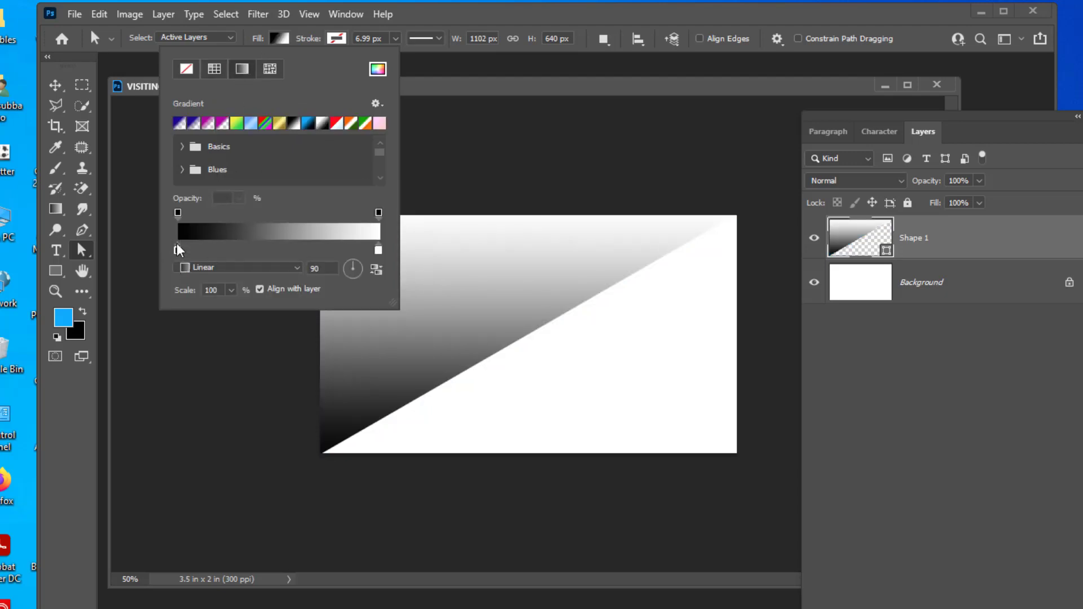
Set the gradient stops to light blue #1fa8f6 and dark blue #105bb0.
{"action": "double_click", "coordinate": [177, 250]}
{"action": "left_click_drag", "start_coordinate": [782, 158], "coordinate": [724, 159]}
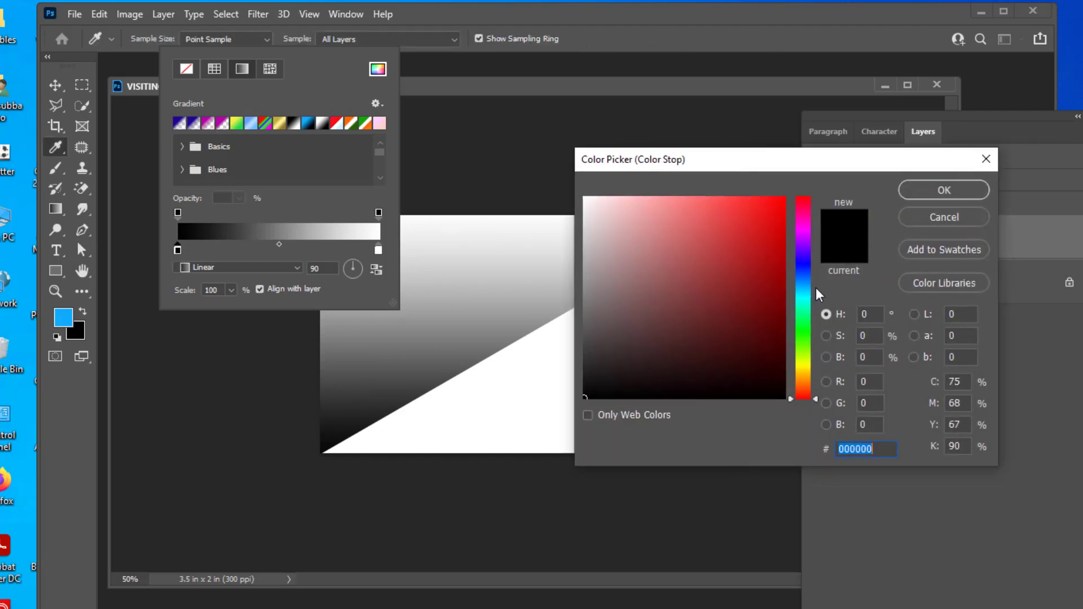
{"action": "left_click", "coordinate": [804, 286]}
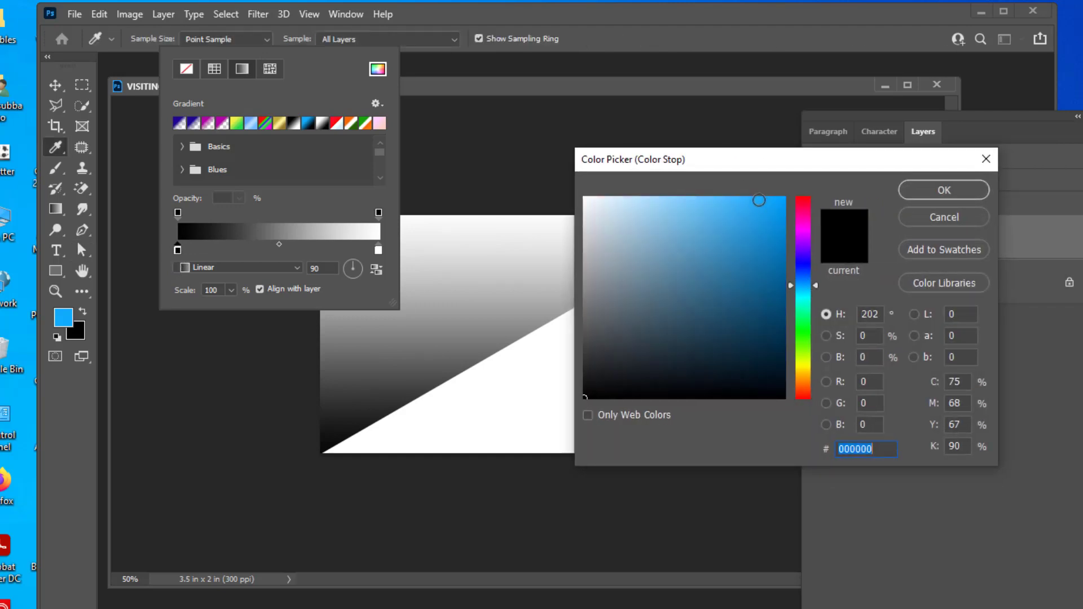
{"action": "left_click", "coordinate": [760, 203]}
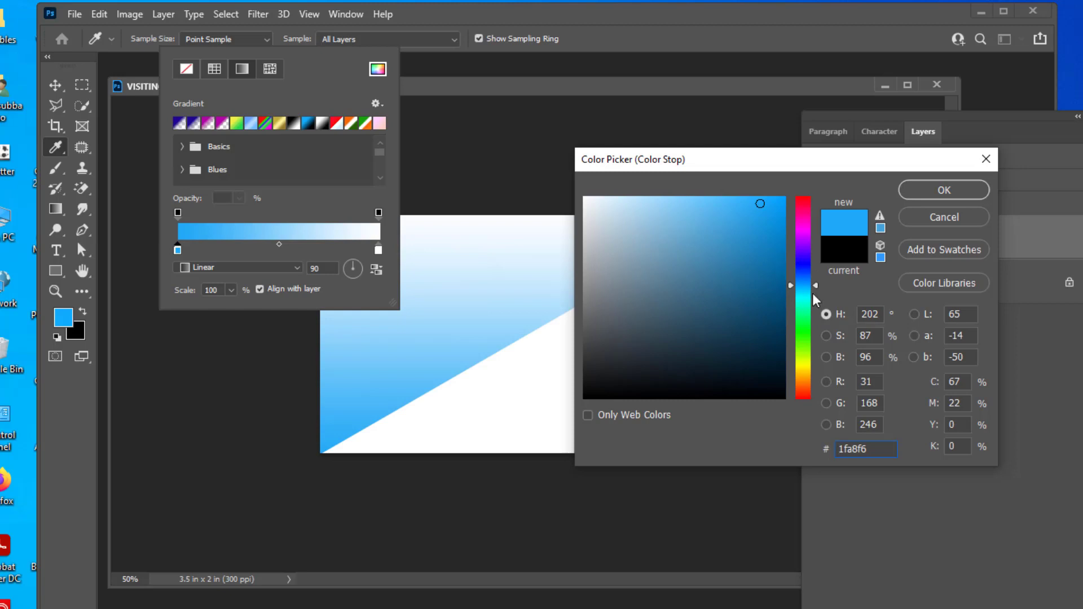
{"action": "left_click", "coordinate": [944, 191]}
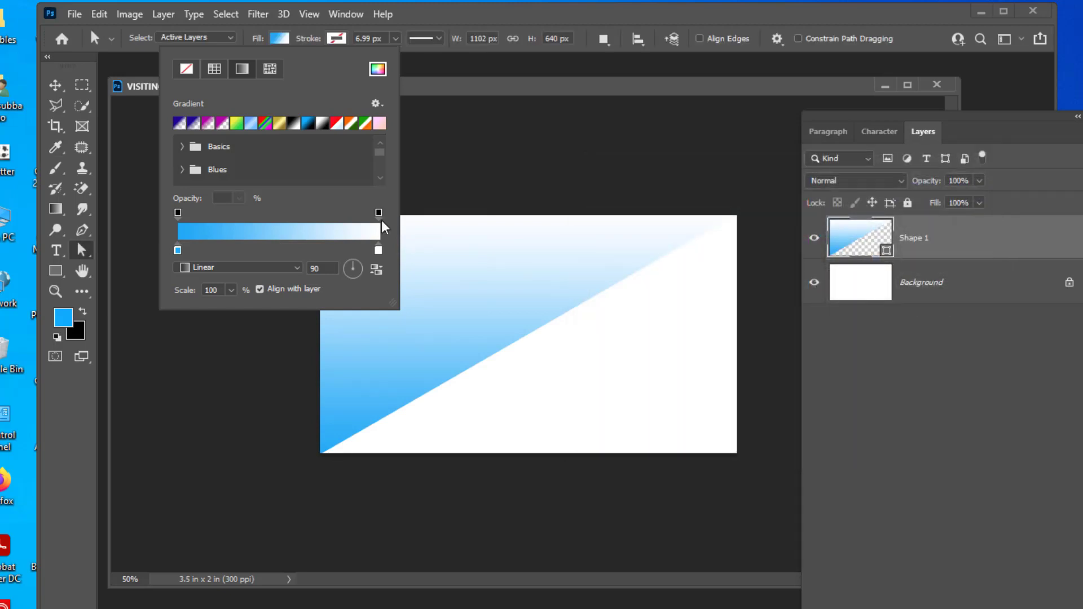
{"action": "double_click", "coordinate": [379, 251]}
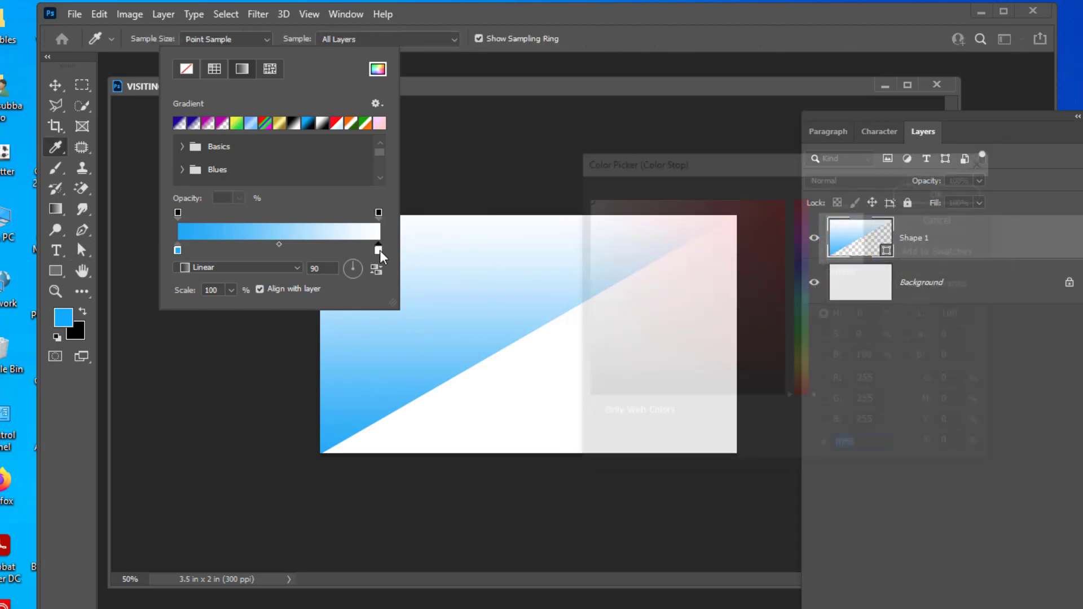
{"action": "left_click", "coordinate": [808, 280]}
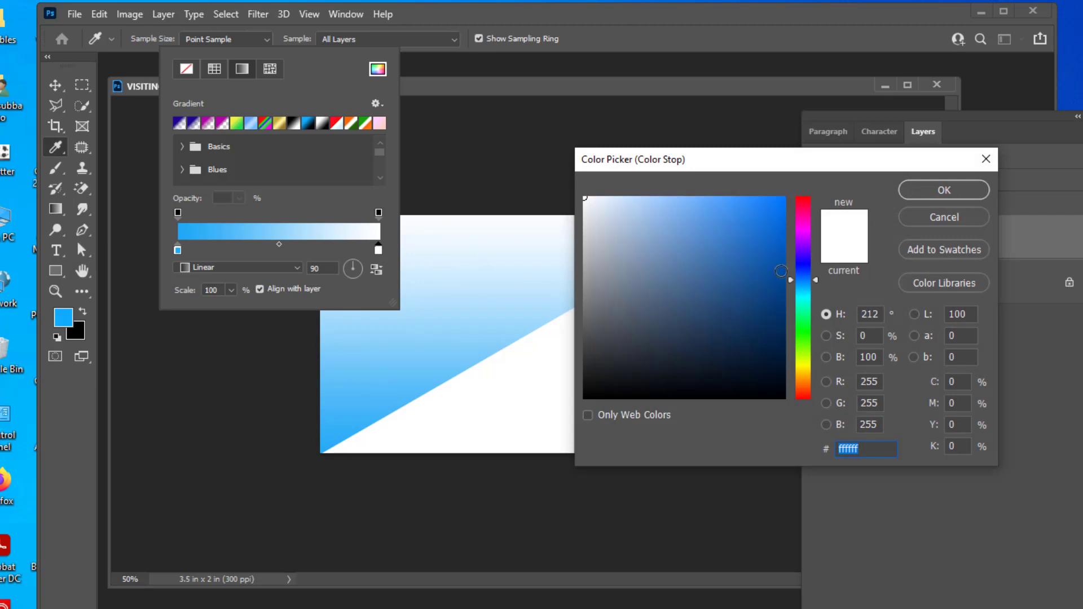
{"action": "left_click", "coordinate": [767, 259]}
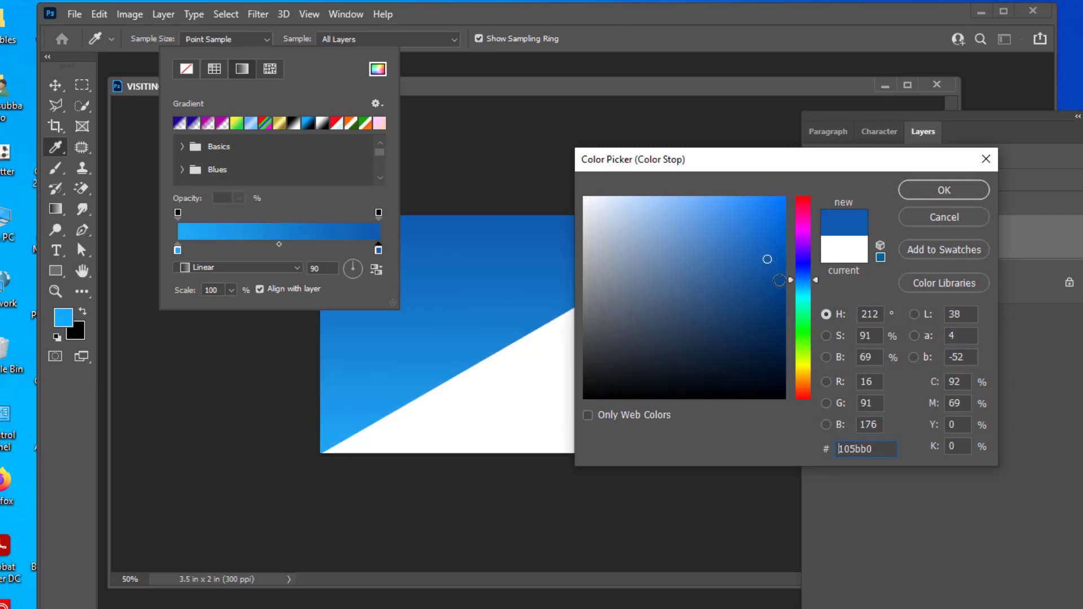
{"action": "left_click", "coordinate": [929, 192]}
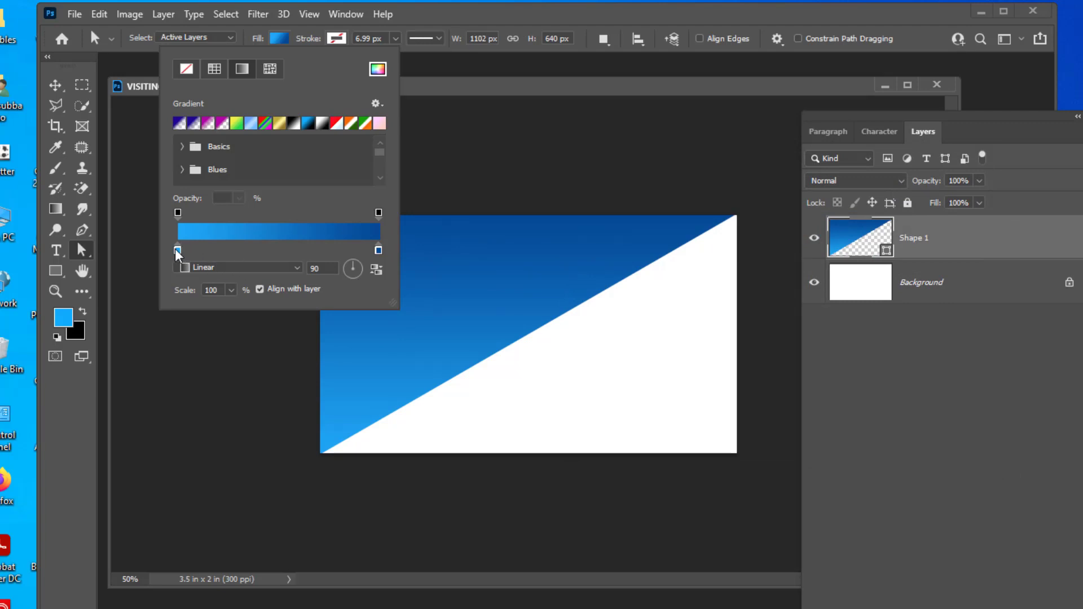
Change the gradient to Reflected style with dark edges and a light middle.
{"action": "left_click", "coordinate": [229, 268]}
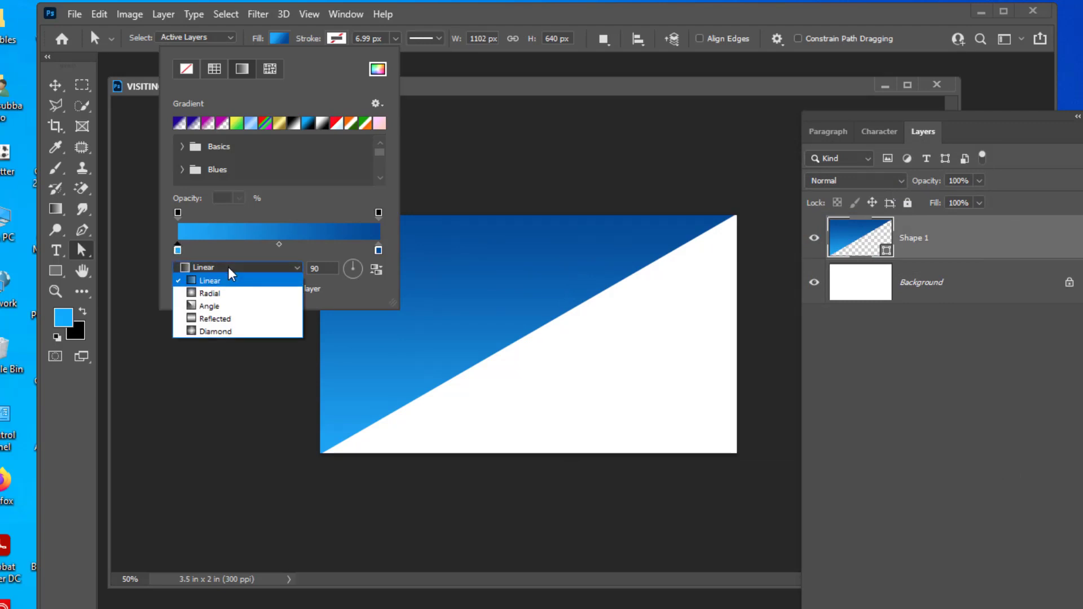
{"action": "left_click", "coordinate": [234, 320]}
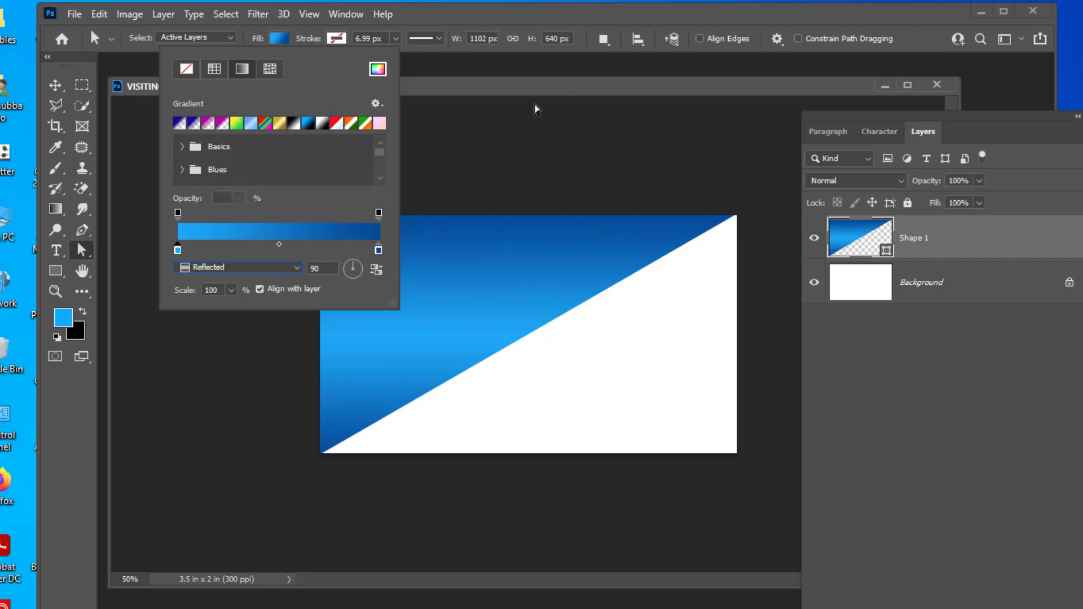
{"action": "left_click", "coordinate": [537, 84]}
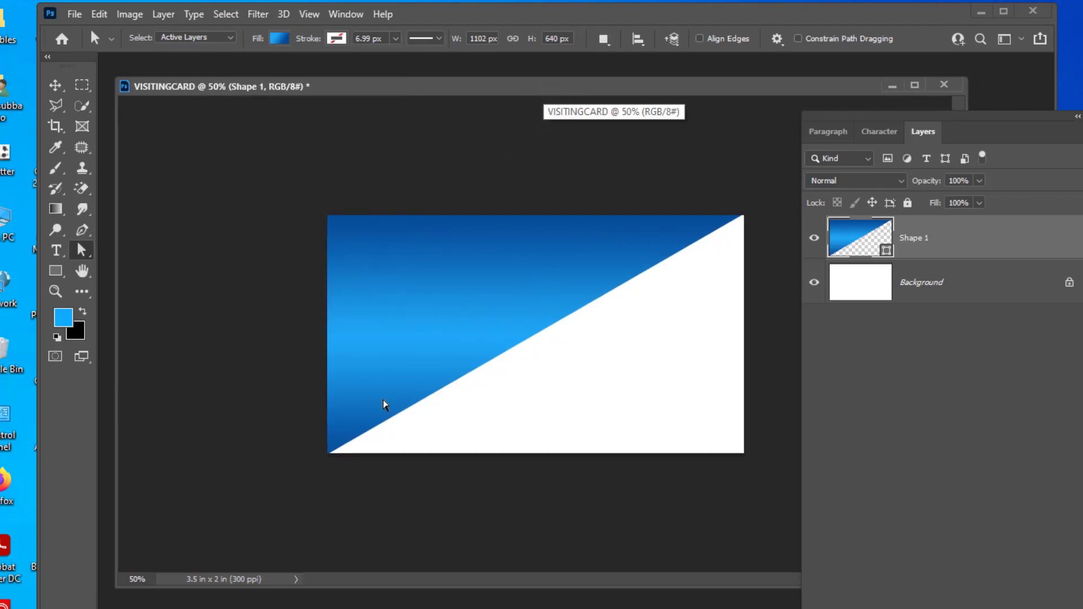
{"action": "left_click_drag", "start_coordinate": [418, 81], "coordinate": [423, 87]}
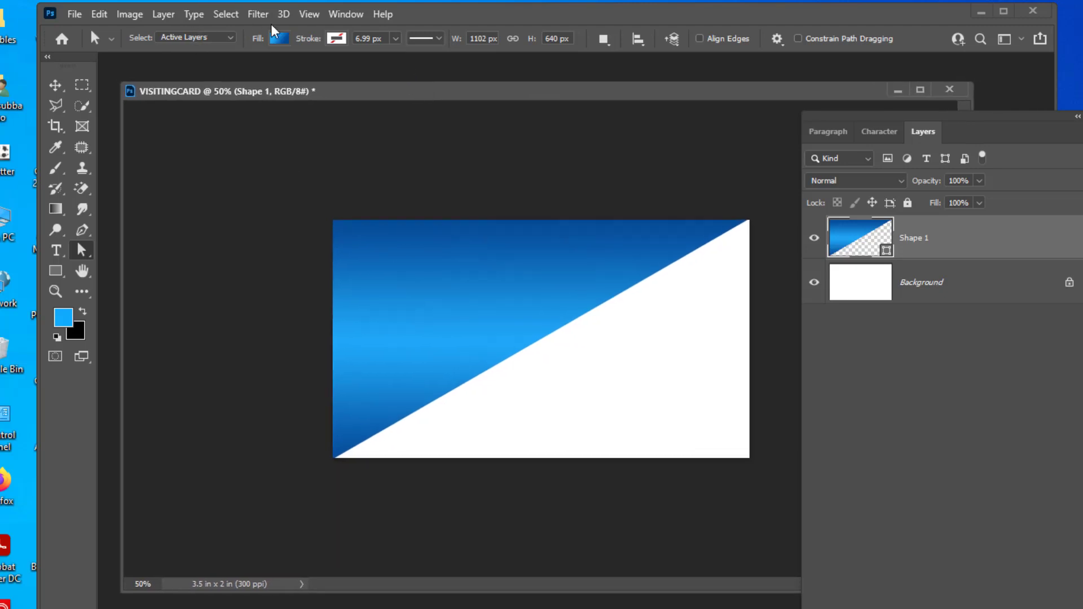
{"action": "left_click", "coordinate": [286, 43]}
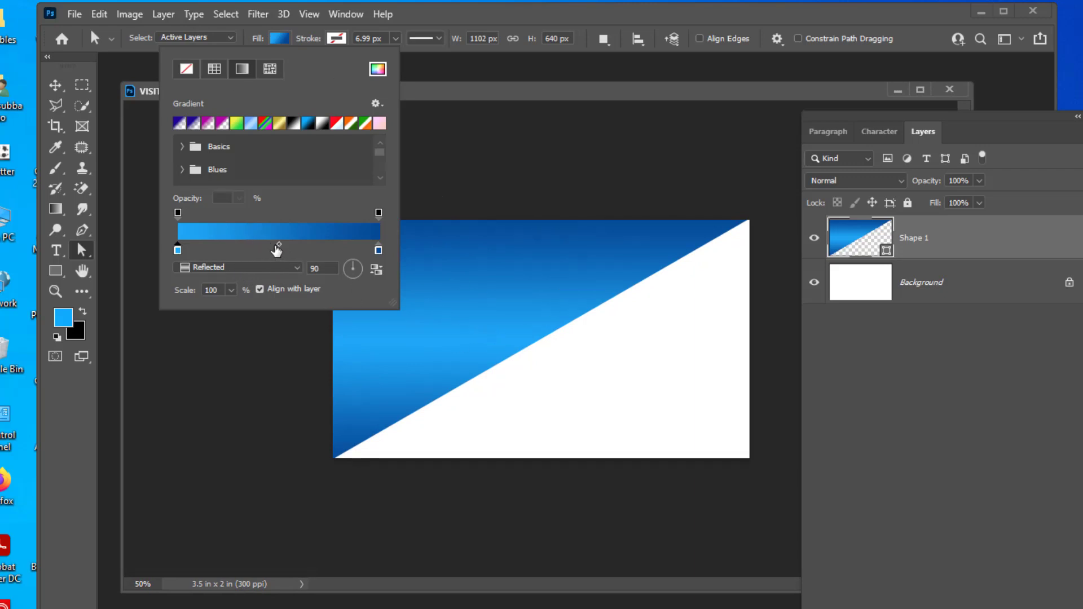
{"action": "left_click", "coordinate": [375, 270]}
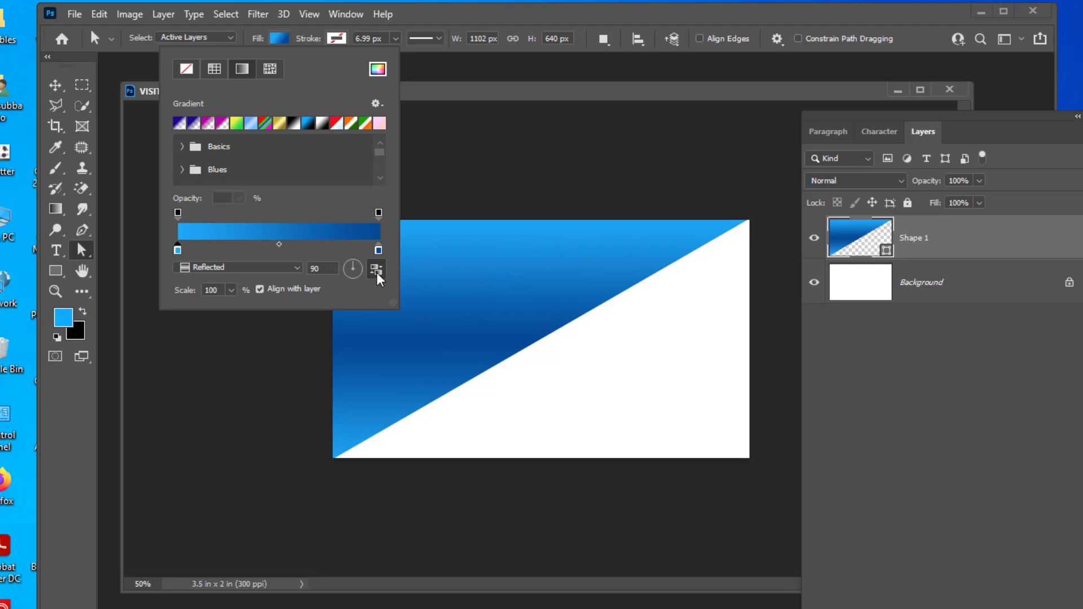
{"action": "left_click", "coordinate": [377, 271]}
{"action": "left_click", "coordinate": [568, 102]}
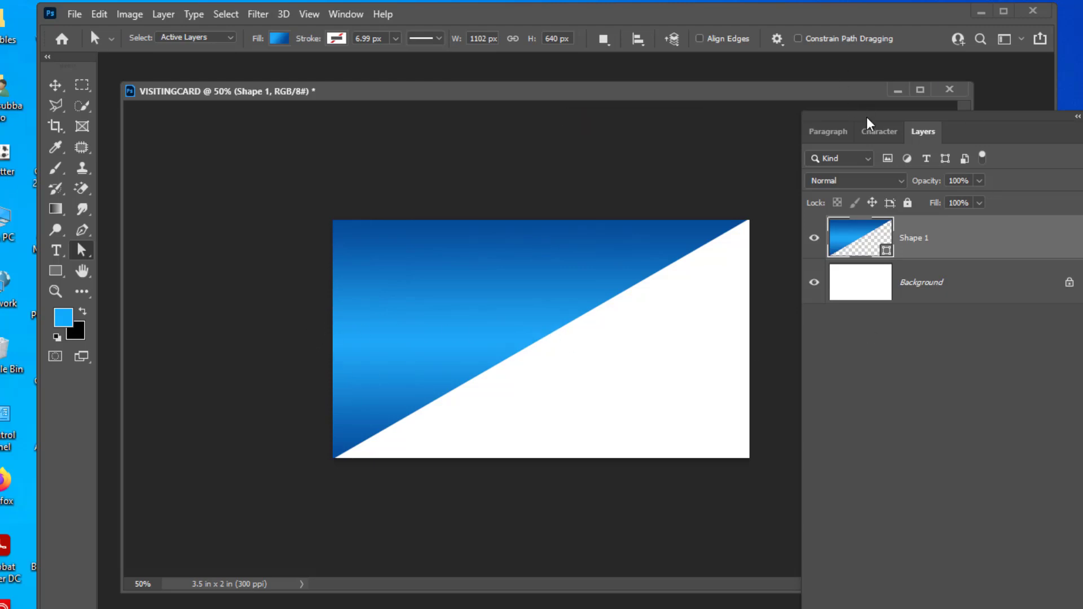
{"action": "mouse_move", "coordinate": [675, 99]}
{"action": "left_mouse_down"}
{"action": "mouse_move", "coordinate": [686, 96]}
{"action": "mouse_move", "coordinate": [662, 103]}
{"action": "left_mouse_up"}
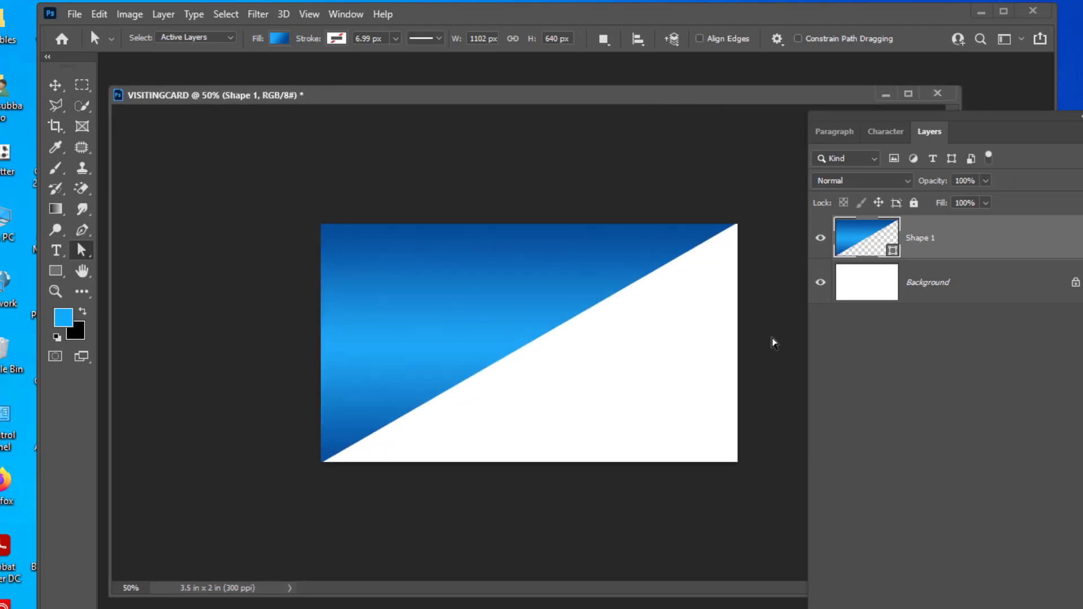
Draw a triangle joining the card's top edge, right edge and top-right corner.
{"action": "left_click", "coordinate": [82, 232]}
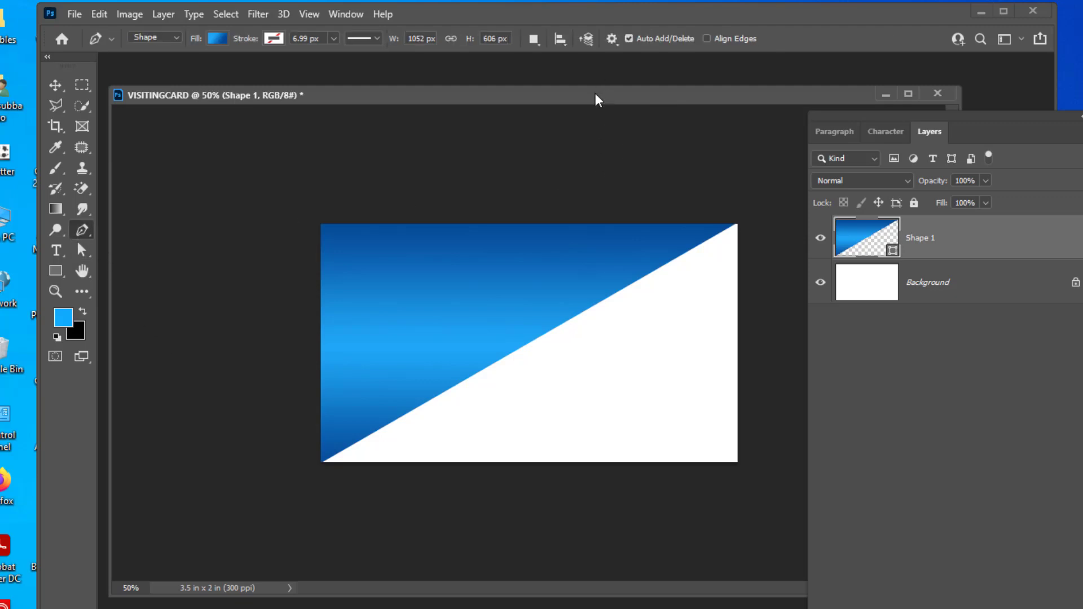
{"action": "mouse_move", "coordinate": [595, 97]}
{"action": "left_mouse_down"}
{"action": "mouse_move", "coordinate": [576, 97]}
{"action": "mouse_move", "coordinate": [614, 102]}
{"action": "left_mouse_up"}
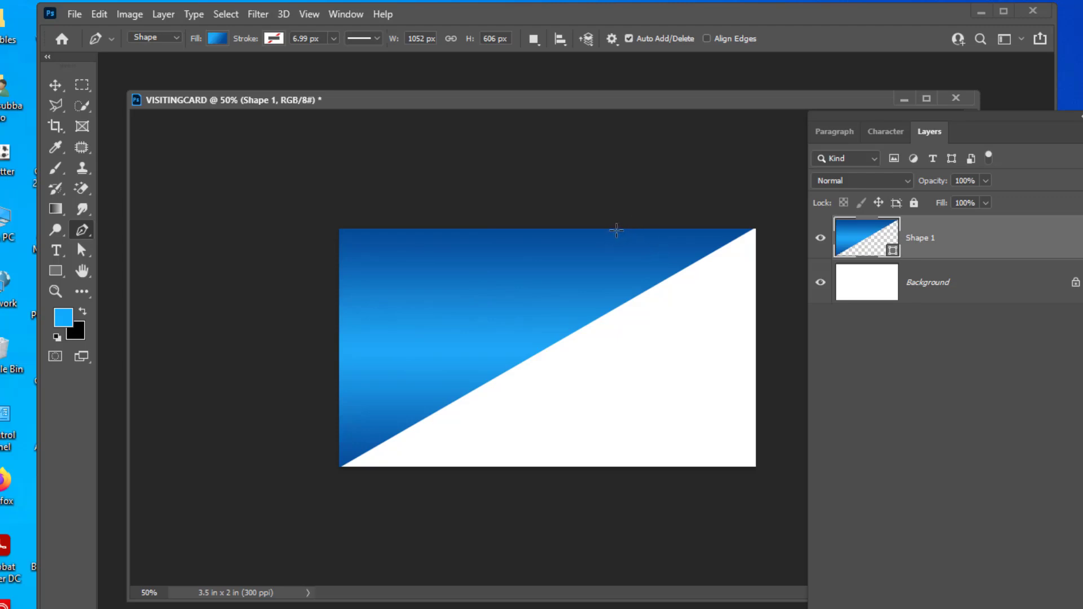
{"action": "left_click", "coordinate": [616, 228]}
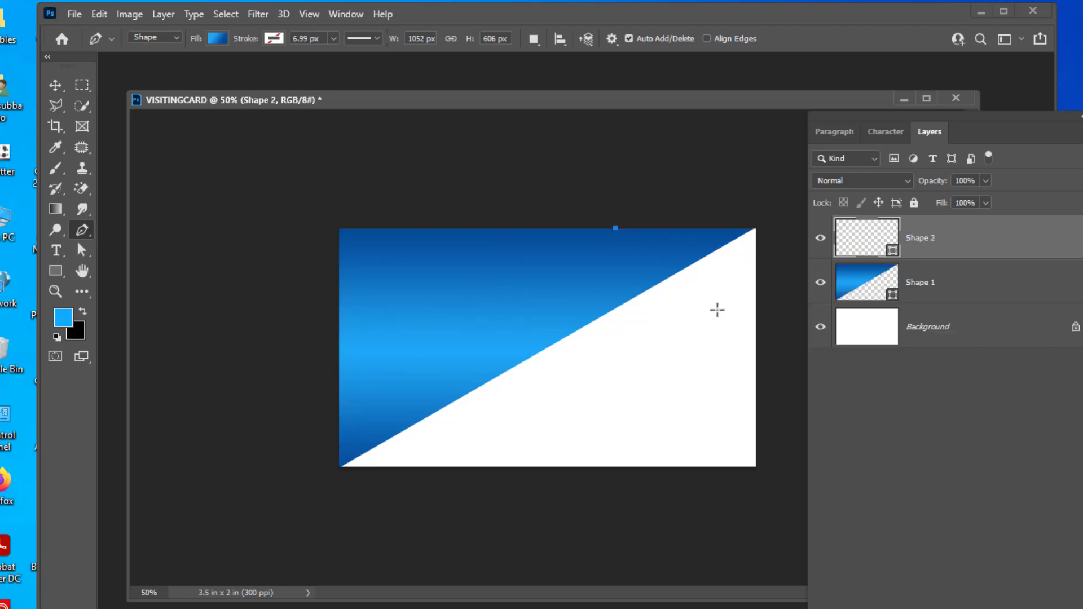
{"action": "left_click", "coordinate": [756, 342]}
{"action": "left_click", "coordinate": [756, 227]}
{"action": "left_click", "coordinate": [615, 228]}
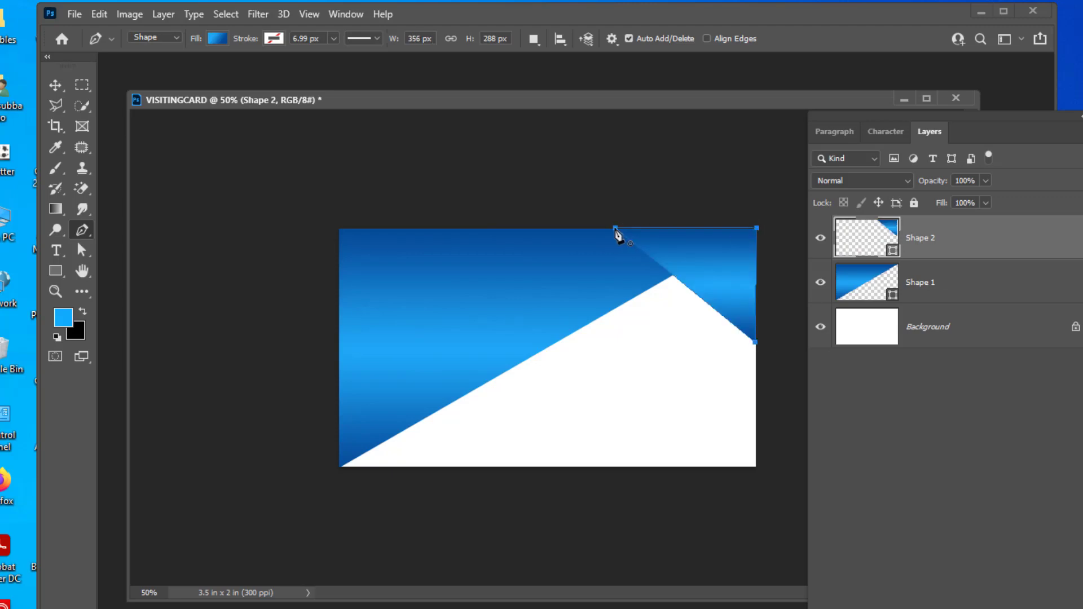
Stretch the new triangle's right-side anchor out to the card's right edge.
{"action": "left_click", "coordinate": [82, 250]}
{"action": "left_click", "coordinate": [700, 196]}
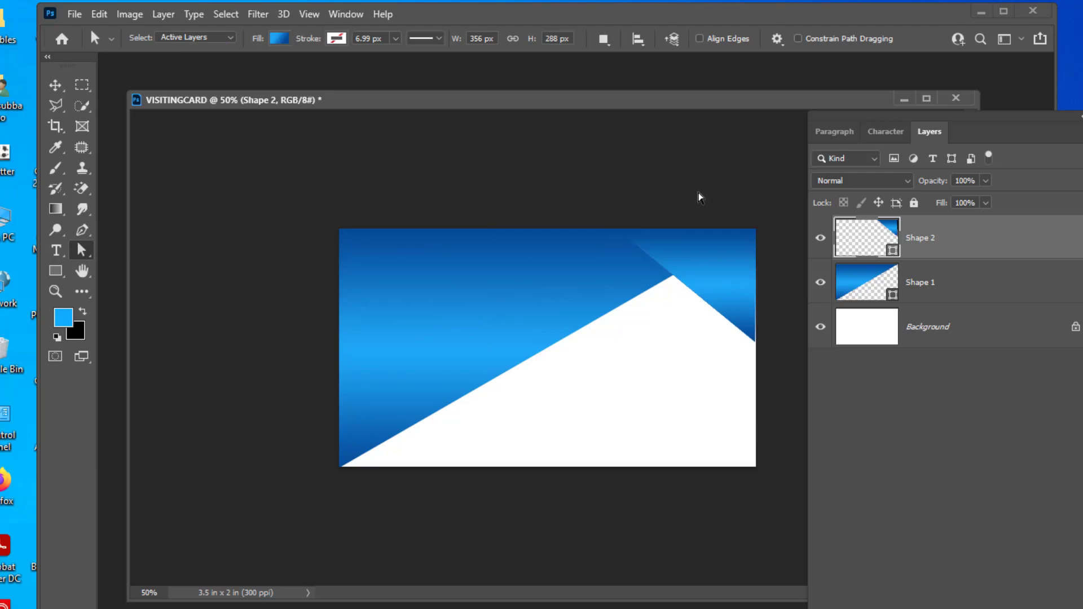
{"action": "left_click", "coordinate": [747, 329]}
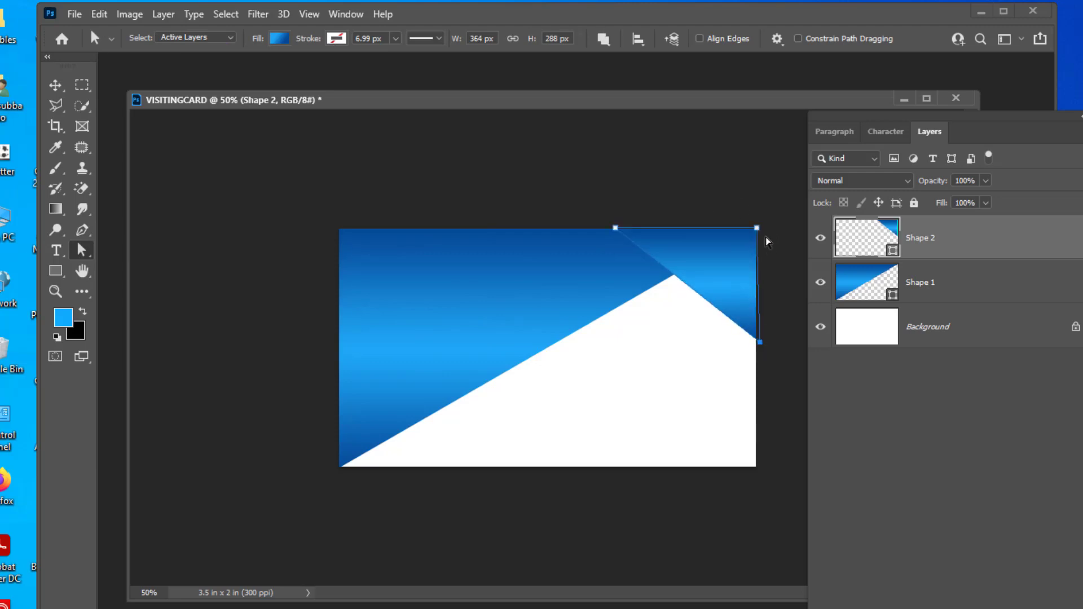
{"action": "left_click_drag", "start_coordinate": [759, 232], "coordinate": [763, 230]}
{"action": "left_click", "coordinate": [726, 181]}
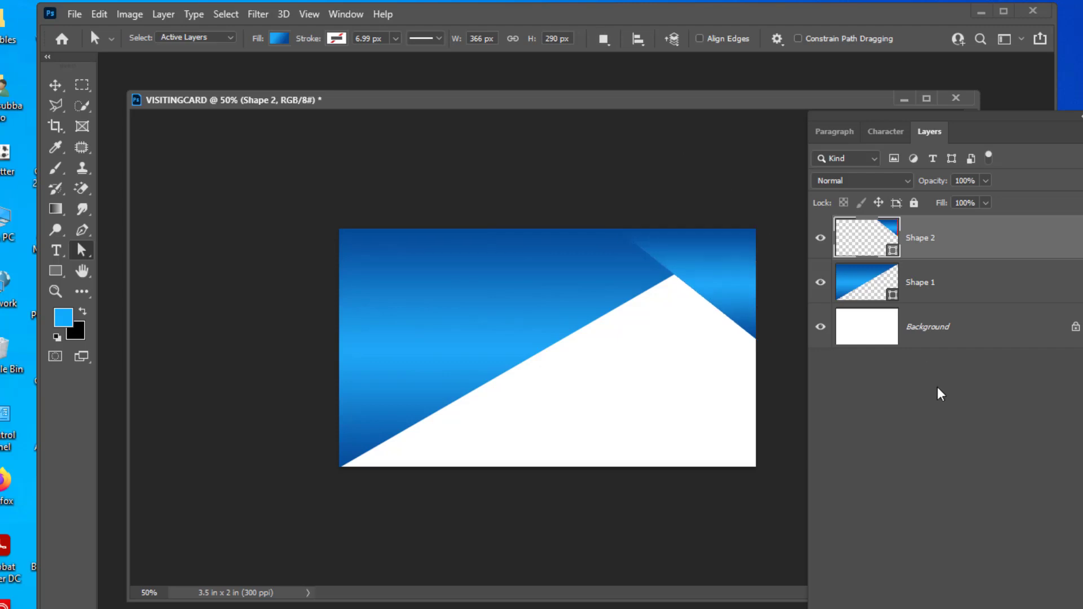
{"action": "left_click", "coordinate": [698, 250]}
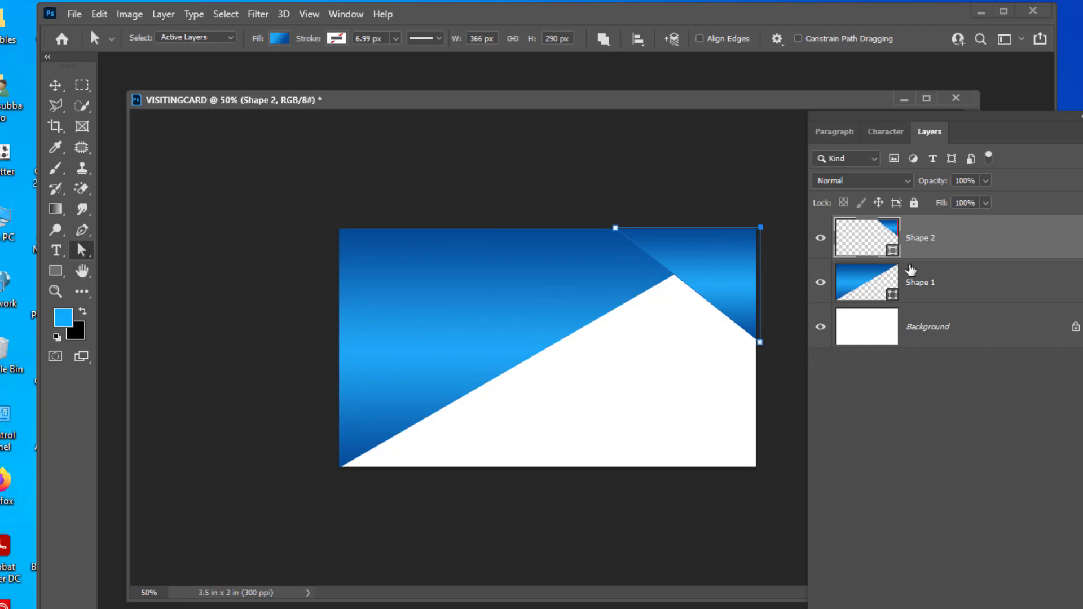
{"action": "left_click", "coordinate": [736, 190]}
Set both gradient stops of the corner triangle to shades of green.
{"action": "left_click", "coordinate": [701, 263]}
{"action": "left_click", "coordinate": [279, 38]}
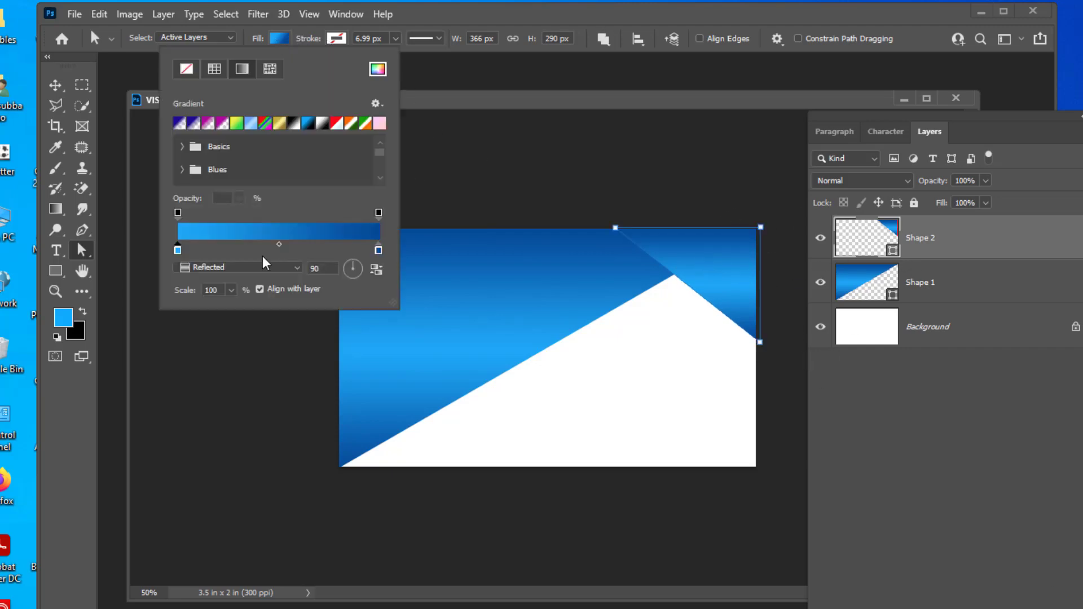
{"action": "double_click", "coordinate": [178, 251]}
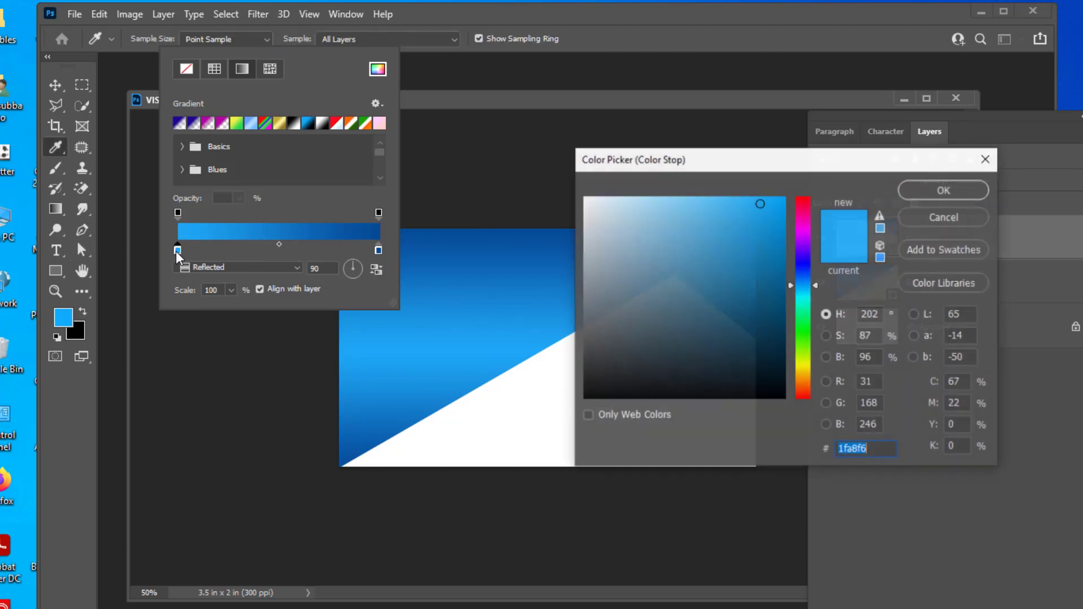
{"action": "left_click", "coordinate": [807, 342]}
{"action": "left_click", "coordinate": [944, 190]}
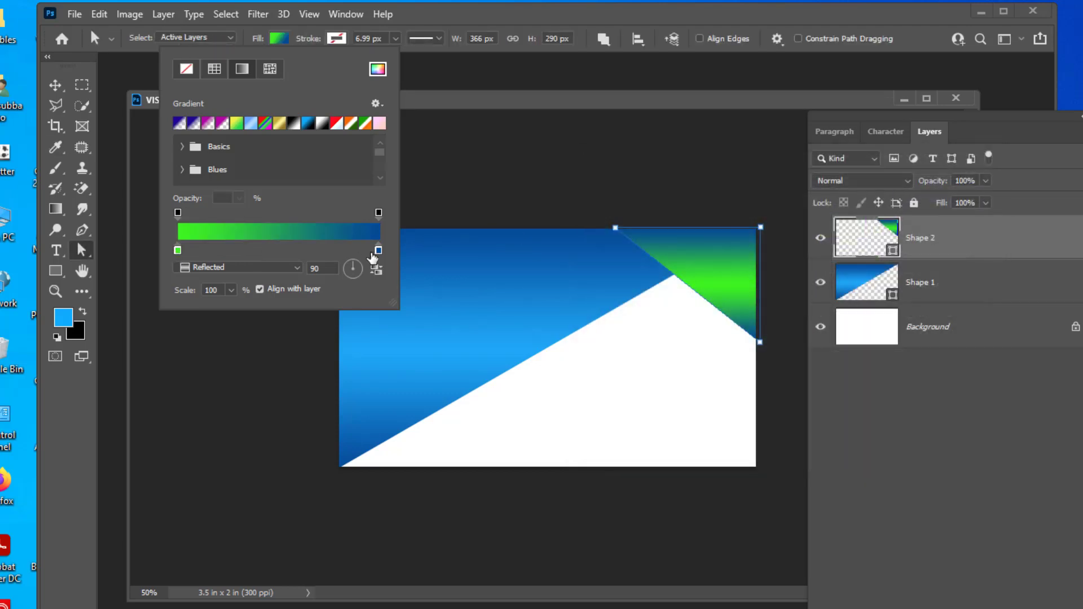
{"action": "left_click", "coordinate": [377, 251]}
{"action": "double_click", "coordinate": [377, 251]}
{"action": "left_click", "coordinate": [802, 333]}
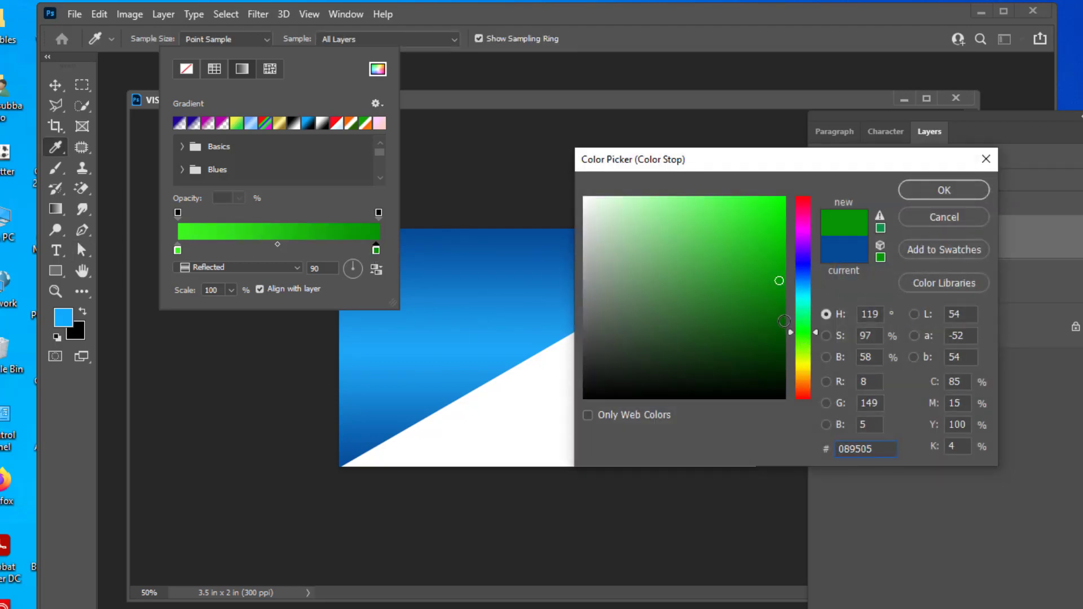
{"action": "left_click", "coordinate": [964, 189]}
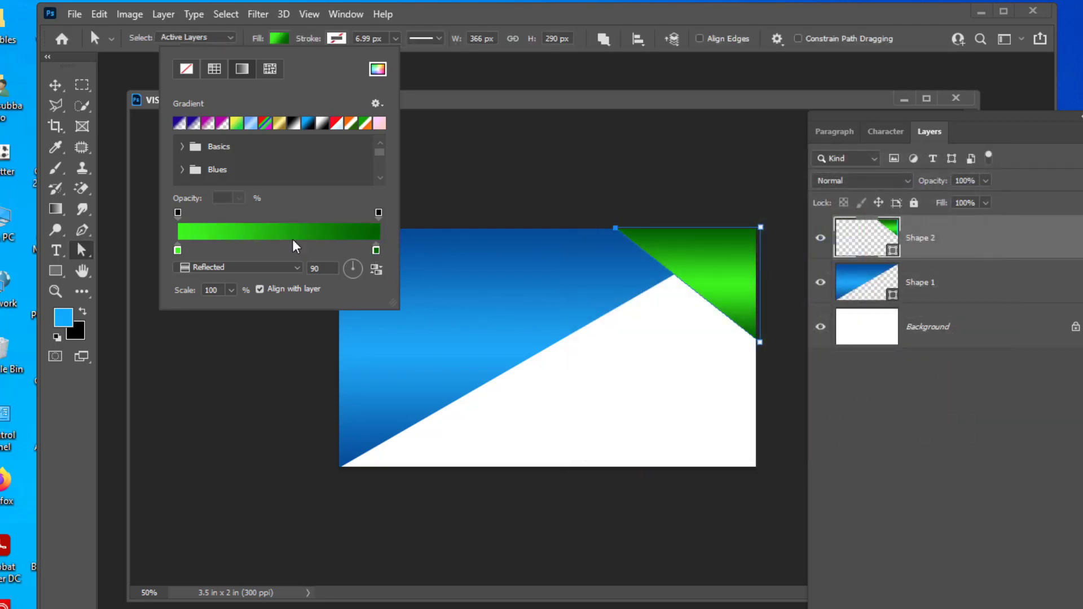
Shift the gradient midpoint left to deepen the green and move Shape 2 below Shape 1.
{"action": "left_click", "coordinate": [376, 250]}
{"action": "left_click_drag", "start_coordinate": [278, 249], "coordinate": [257, 250]}
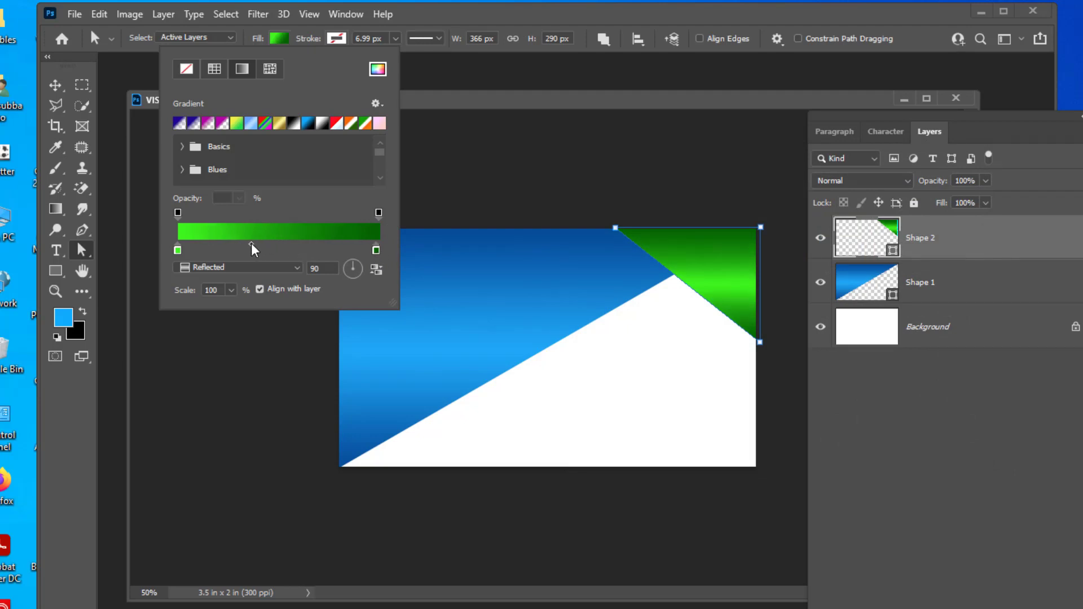
{"action": "left_click", "coordinate": [668, 166]}
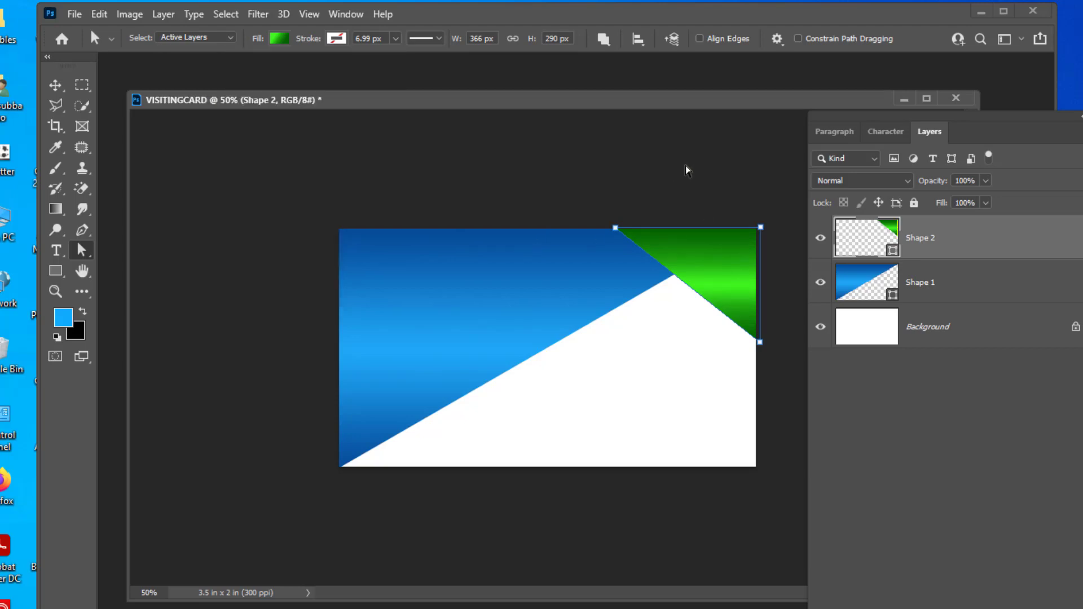
{"action": "left_click", "coordinate": [724, 194]}
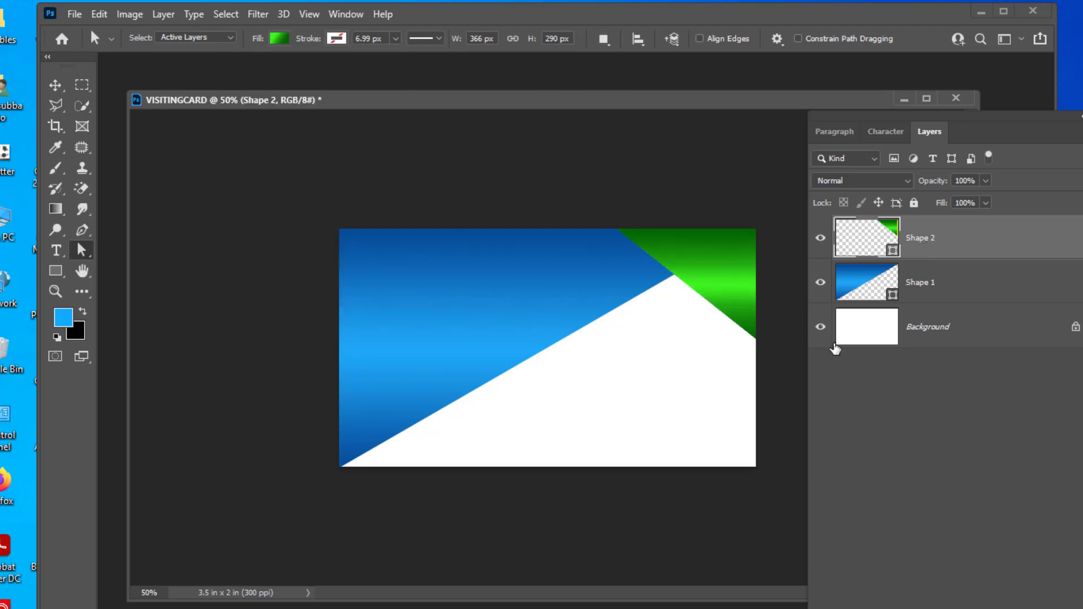
{"action": "left_click_drag", "start_coordinate": [484, 101], "coordinate": [489, 100]}
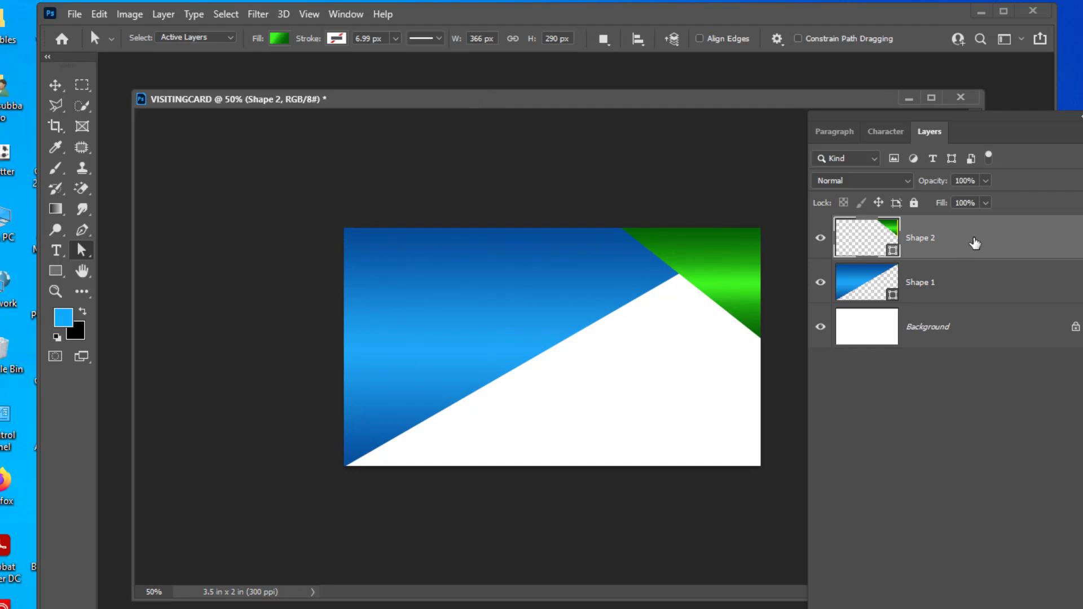
{"action": "left_click_drag", "start_coordinate": [984, 241], "coordinate": [984, 312]}
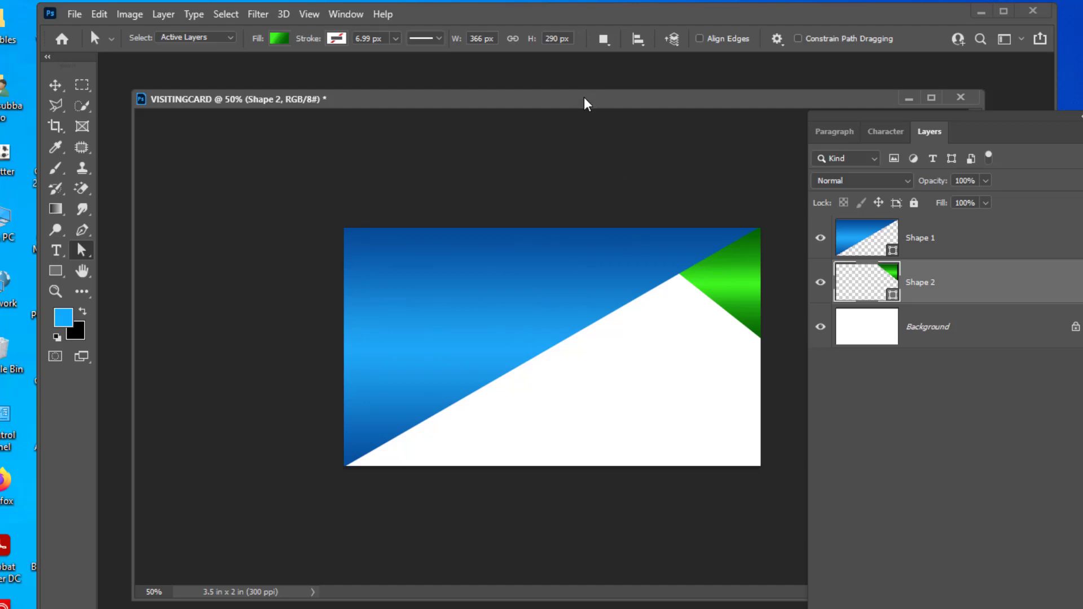
{"action": "left_click_drag", "start_coordinate": [585, 101], "coordinate": [595, 98]}
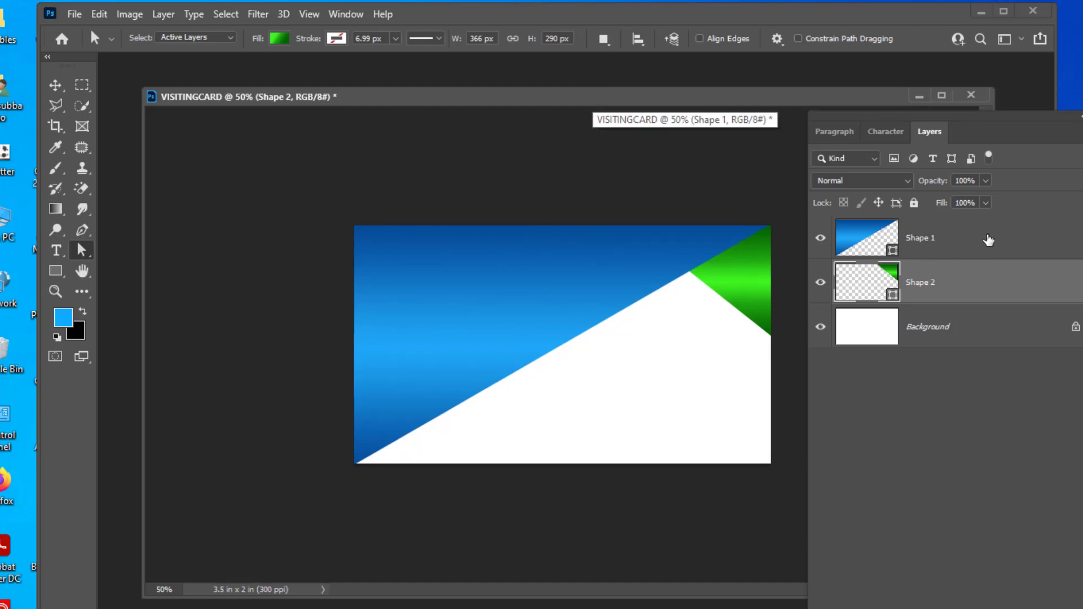
{"action": "left_click", "coordinate": [982, 240]}
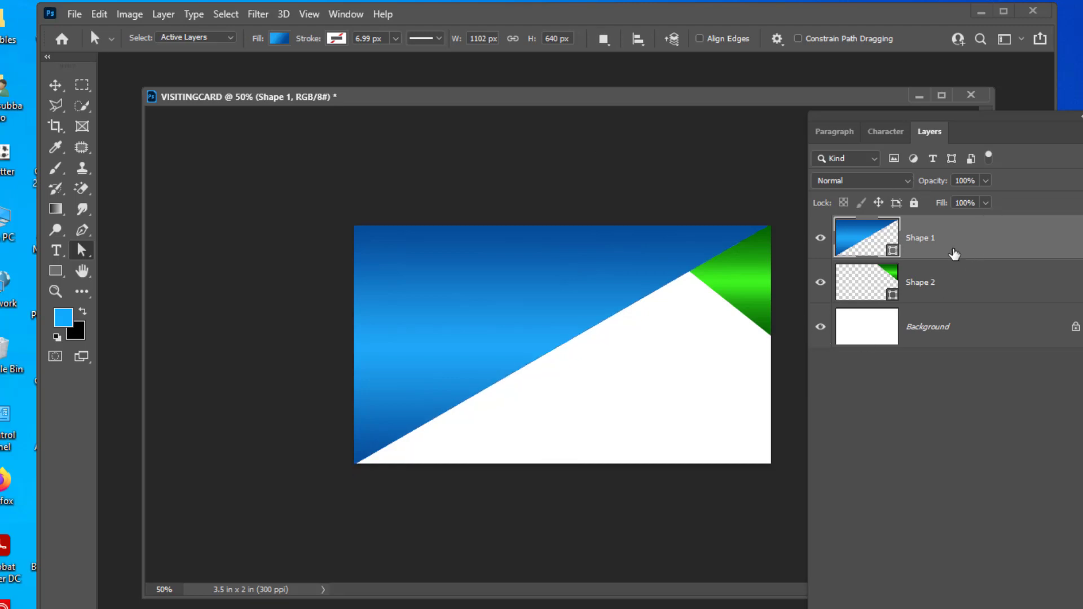
Add a Drop Shadow layer style to the blue Shape 1 layer and apply it.
{"action": "double_click", "coordinate": [1010, 232]}
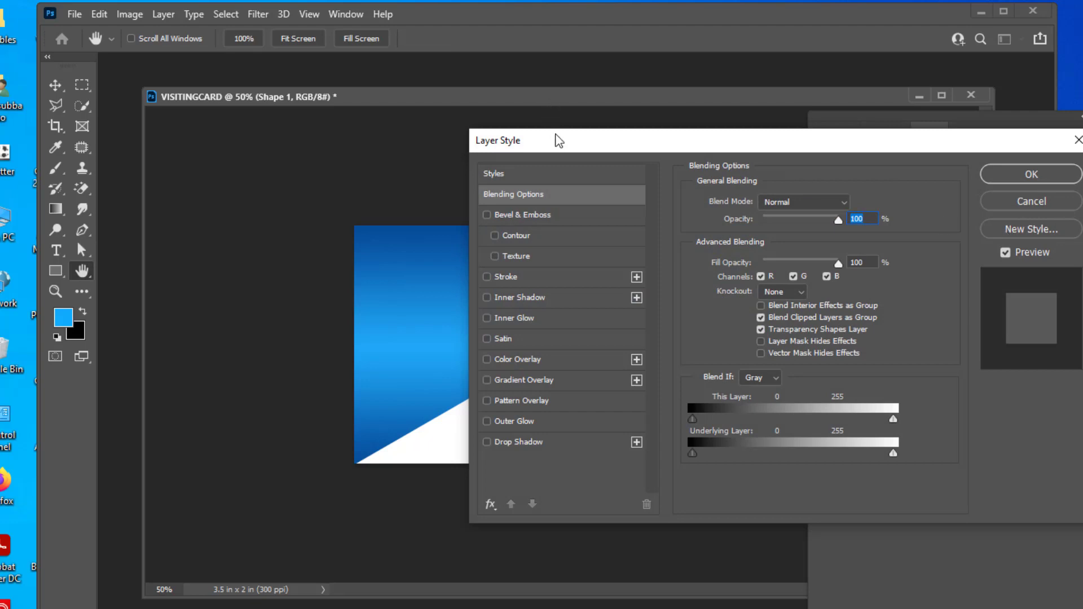
{"action": "left_click_drag", "start_coordinate": [569, 140], "coordinate": [885, 91]}
{"action": "left_click", "coordinate": [698, 380]}
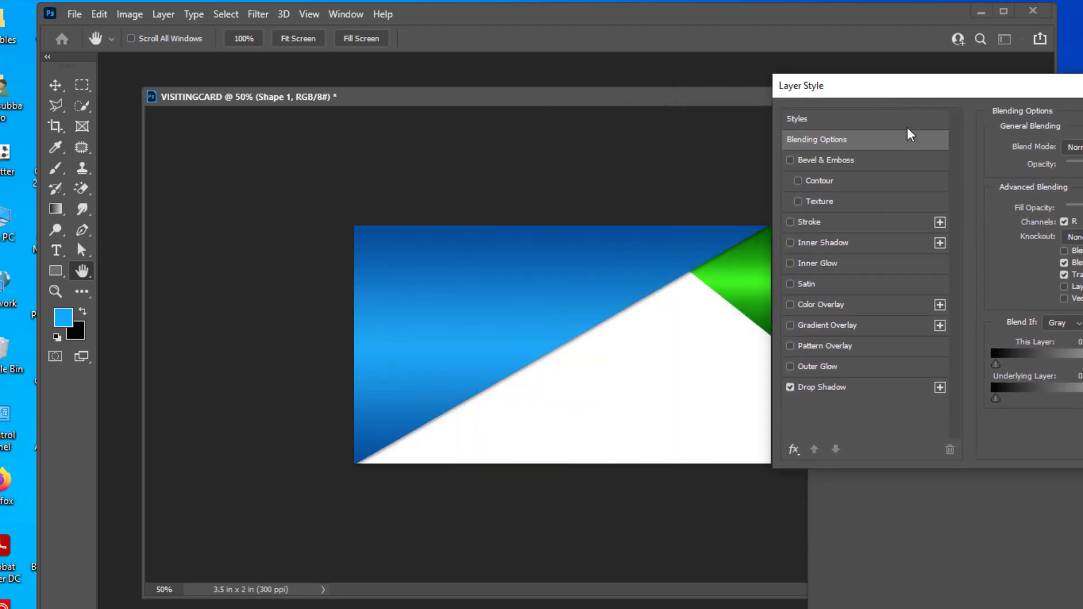
{"action": "left_click", "coordinate": [859, 388]}
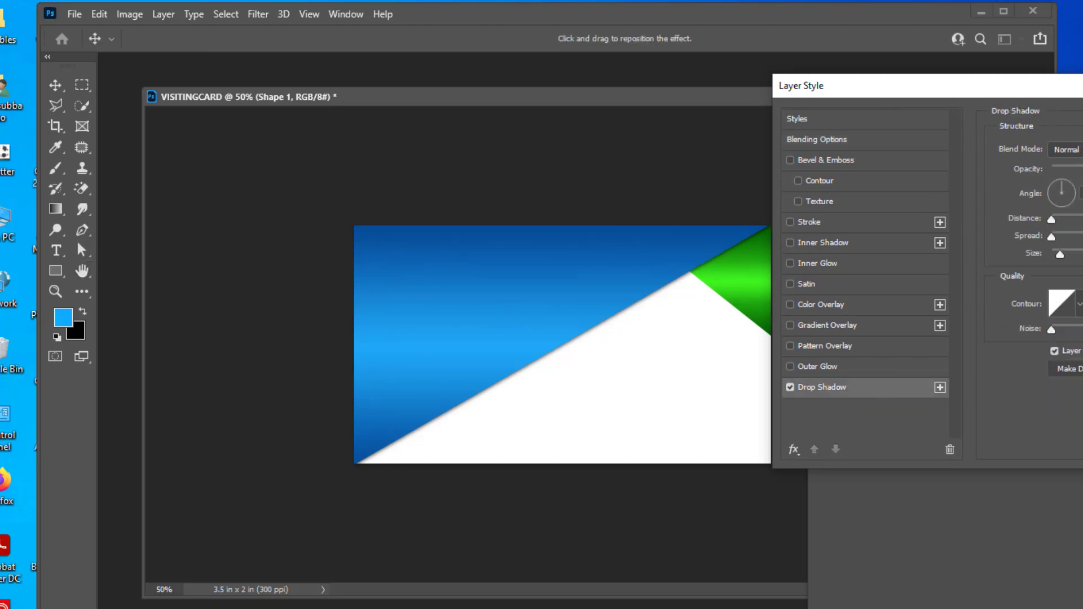
{"action": "left_click_drag", "start_coordinate": [1062, 255], "coordinate": [1062, 255]}
{"action": "left_click_drag", "start_coordinate": [986, 89], "coordinate": [619, 101]}
{"action": "left_click", "coordinate": [931, 187]}
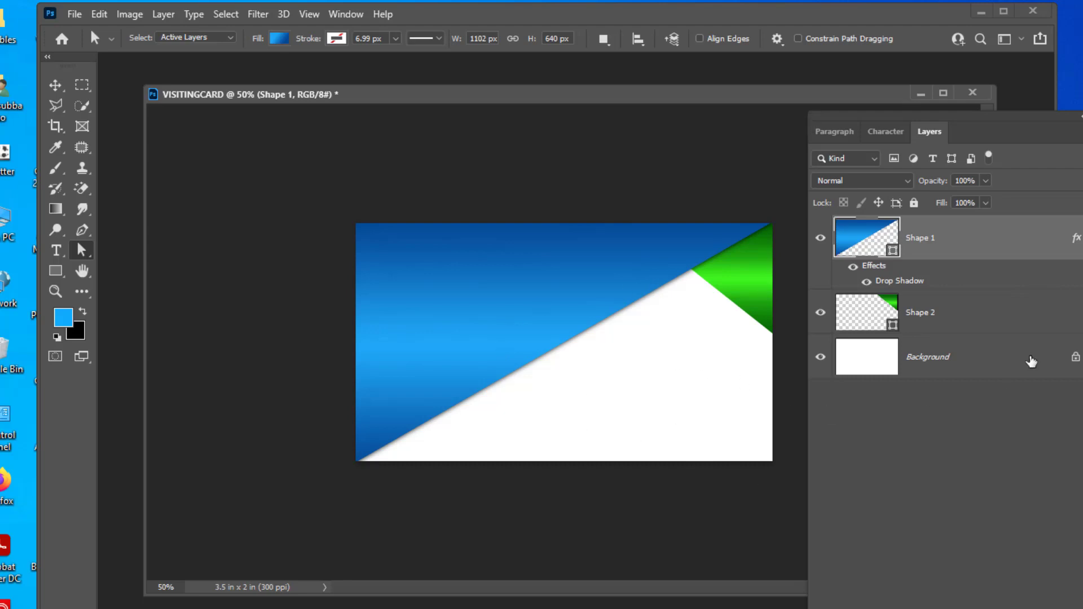
{"action": "left_click", "coordinate": [1032, 361]}
Convert the Background into an unlocked Layer 0 through the New Layer dialog.
{"action": "double_click", "coordinate": [1047, 357]}
{"action": "left_click", "coordinate": [703, 109]}
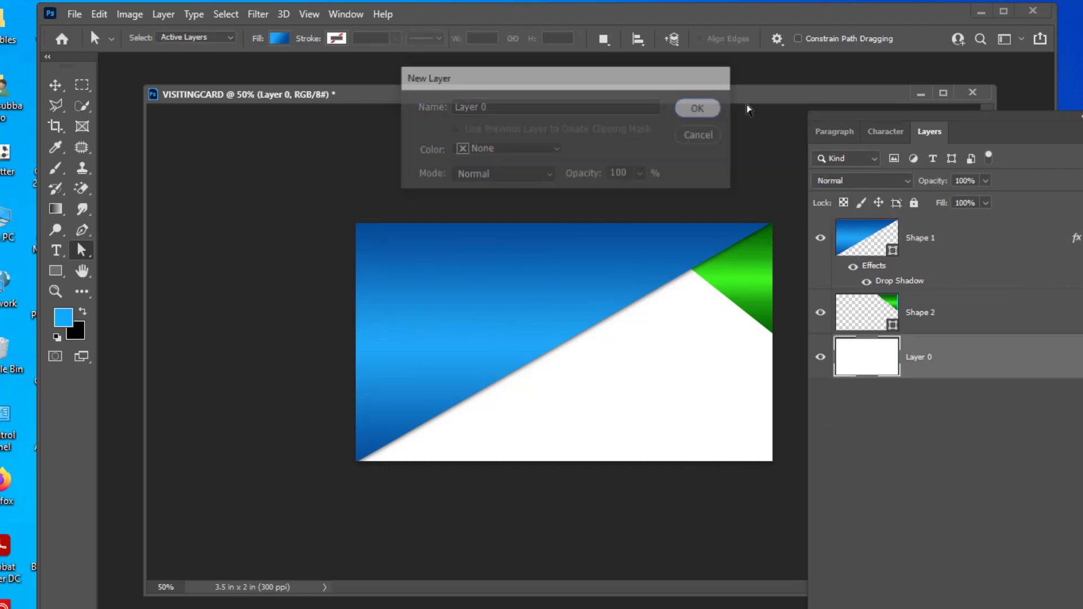
{"action": "mouse_move", "coordinate": [860, 119]}
{"action": "left_mouse_down"}
{"action": "mouse_move", "coordinate": [828, 126]}
{"action": "mouse_move", "coordinate": [844, 117]}
{"action": "left_mouse_up"}
{"action": "left_click_drag", "start_coordinate": [584, 95], "coordinate": [589, 94]}
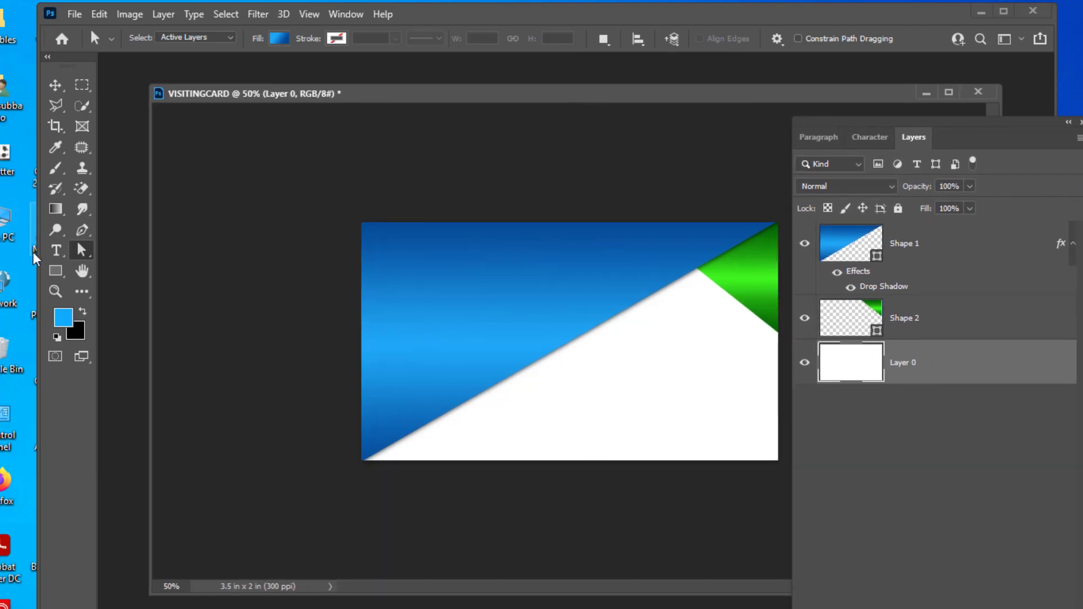
{"action": "left_click", "coordinate": [55, 209]}
Edit the gradient to run orange to red (ff0000), with the midpoint at 53%.
{"action": "left_click", "coordinate": [146, 39]}
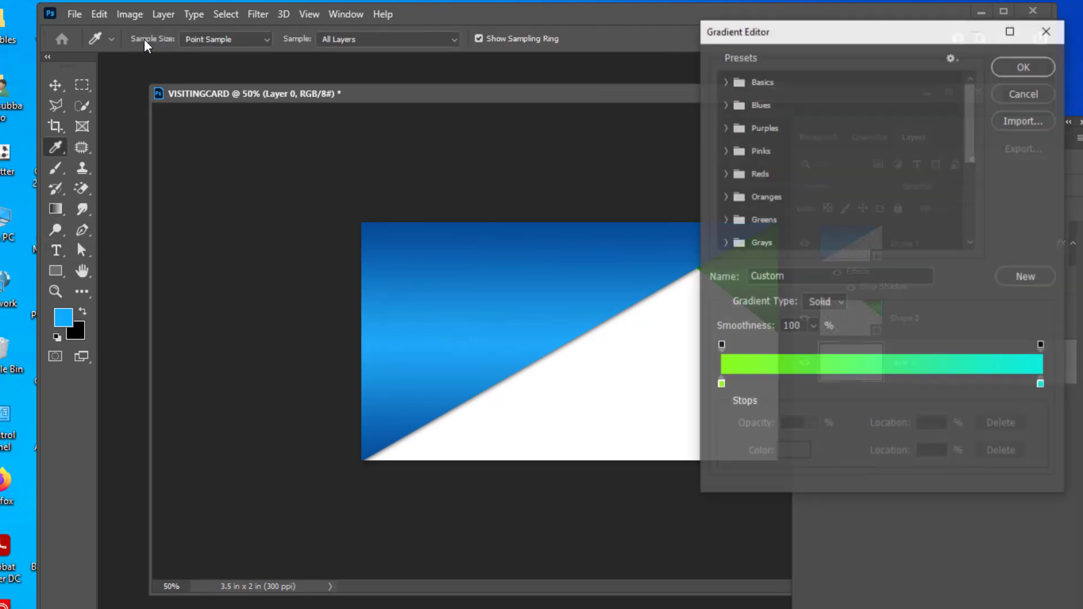
{"action": "left_click_drag", "start_coordinate": [766, 37], "coordinate": [744, 39]}
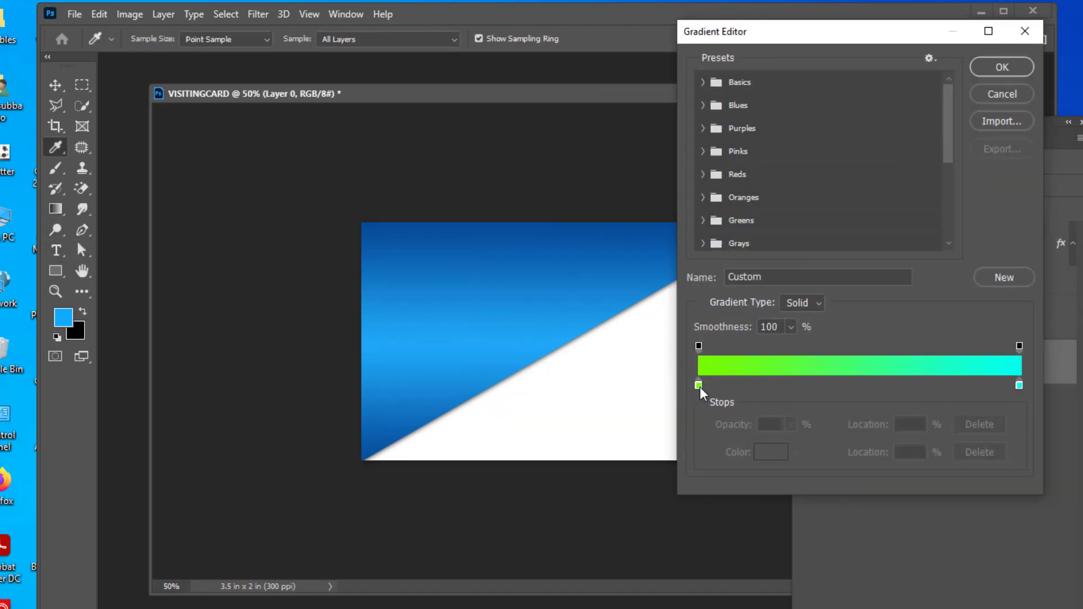
{"action": "double_click", "coordinate": [700, 386]}
{"action": "left_click", "coordinate": [805, 381]}
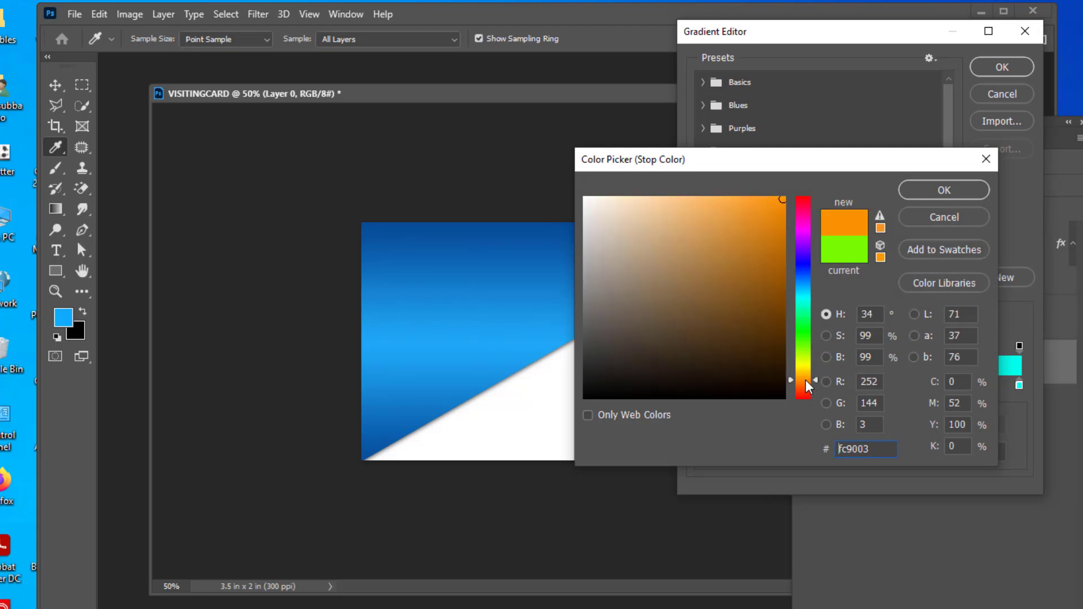
{"action": "left_click", "coordinate": [960, 186]}
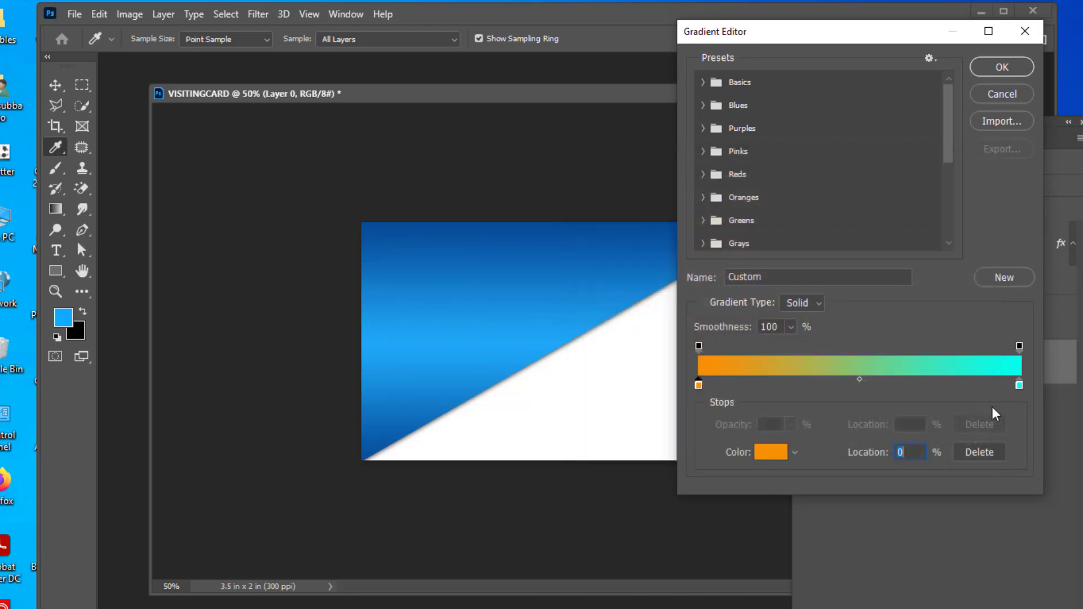
{"action": "double_click", "coordinate": [1019, 385]}
{"action": "left_click", "coordinate": [807, 399]}
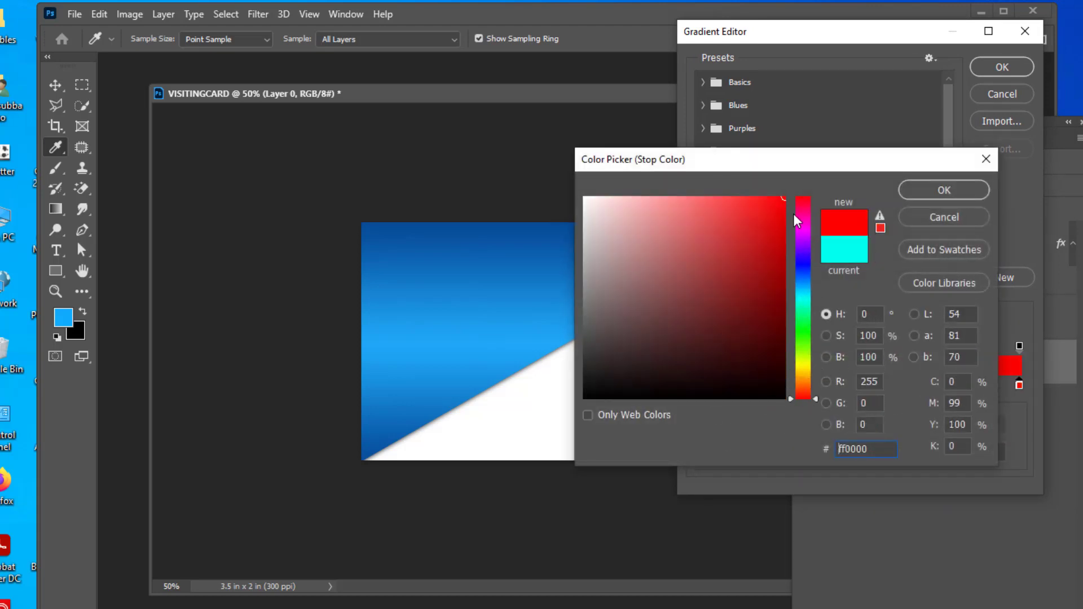
{"action": "left_click", "coordinate": [942, 189]}
{"action": "left_click", "coordinate": [864, 380]}
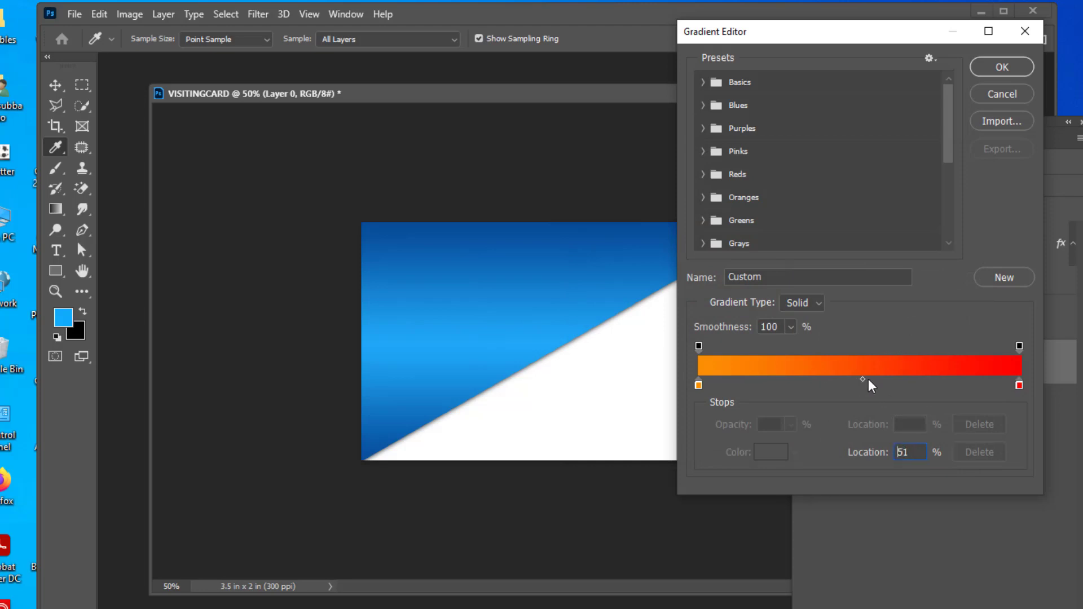
{"action": "left_click_drag", "start_coordinate": [869, 379], "coordinate": [870, 380]}
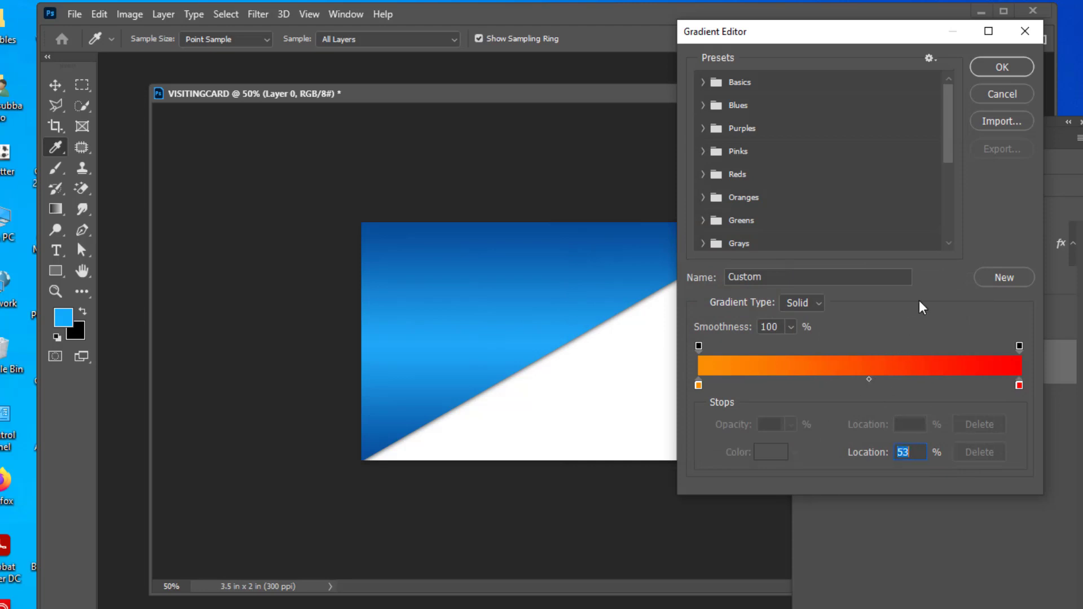
{"action": "left_click", "coordinate": [1002, 67]}
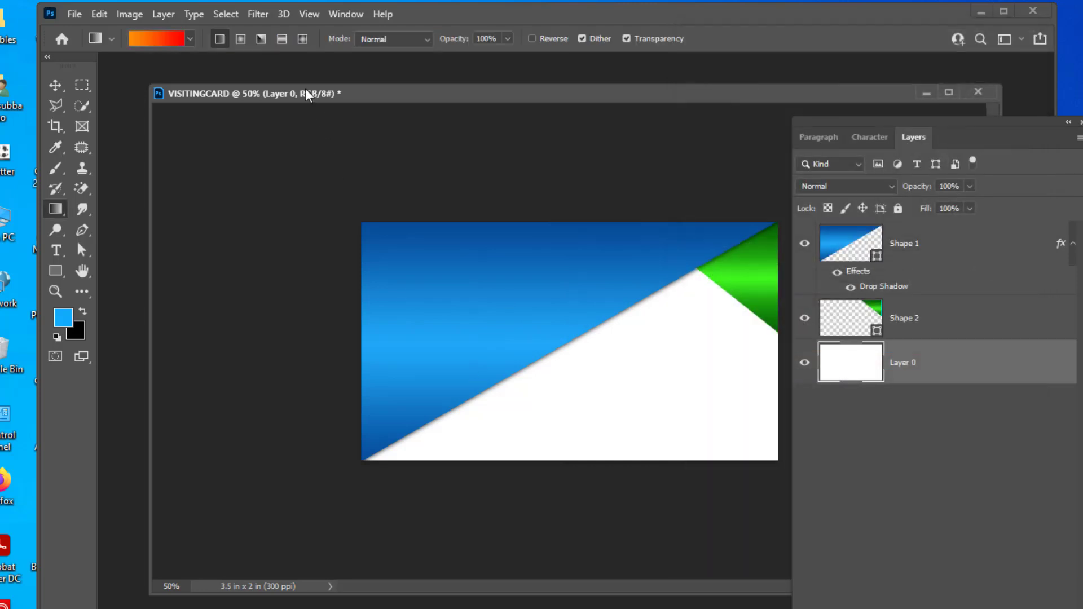
Draw a radial gradient from the card centre downward on Layer 0.
{"action": "left_click", "coordinate": [241, 42]}
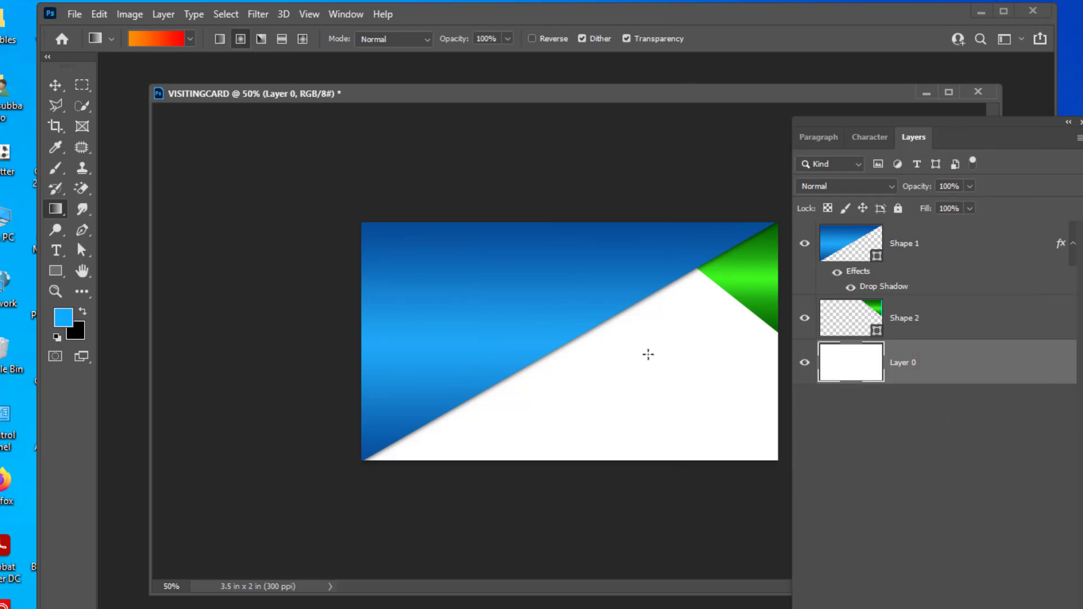
{"action": "left_click_drag", "start_coordinate": [644, 354], "coordinate": [647, 573]}
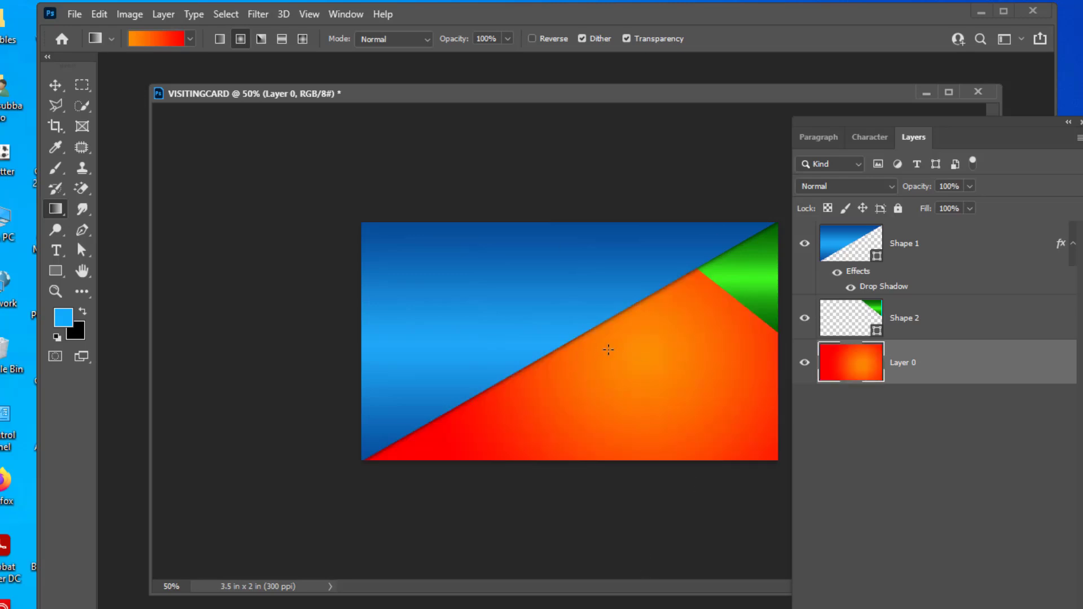
{"action": "left_click_drag", "start_coordinate": [623, 378], "coordinate": [625, 537]}
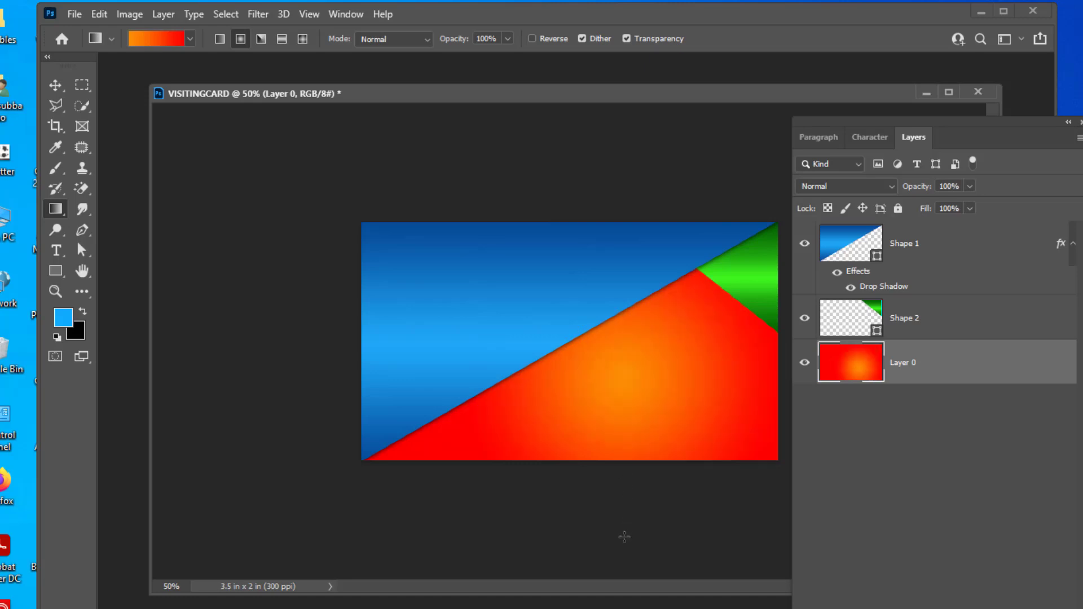
Change the gradient's left stop to yellow (f9fc03) and redraw the radial fill.
{"action": "left_click", "coordinate": [180, 39]}
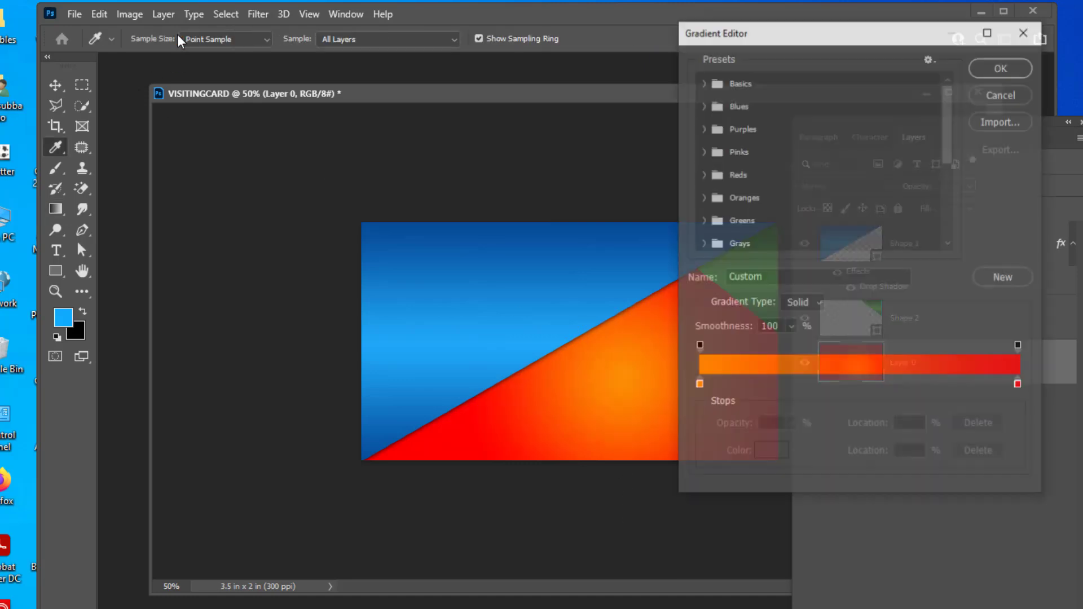
{"action": "double_click", "coordinate": [698, 384]}
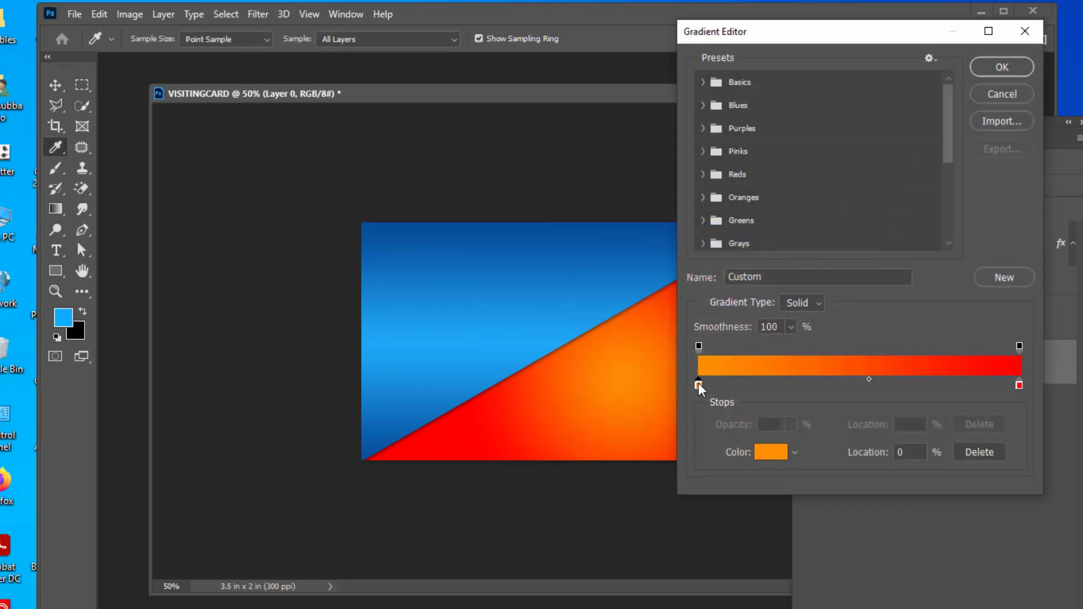
{"action": "mouse_move", "coordinate": [804, 375]}
{"action": "left_mouse_down"}
{"action": "mouse_move", "coordinate": [817, 375]}
{"action": "mouse_move", "coordinate": [815, 365]}
{"action": "left_mouse_up"}
{"action": "left_click", "coordinate": [956, 190]}
{"action": "left_click", "coordinate": [1003, 69]}
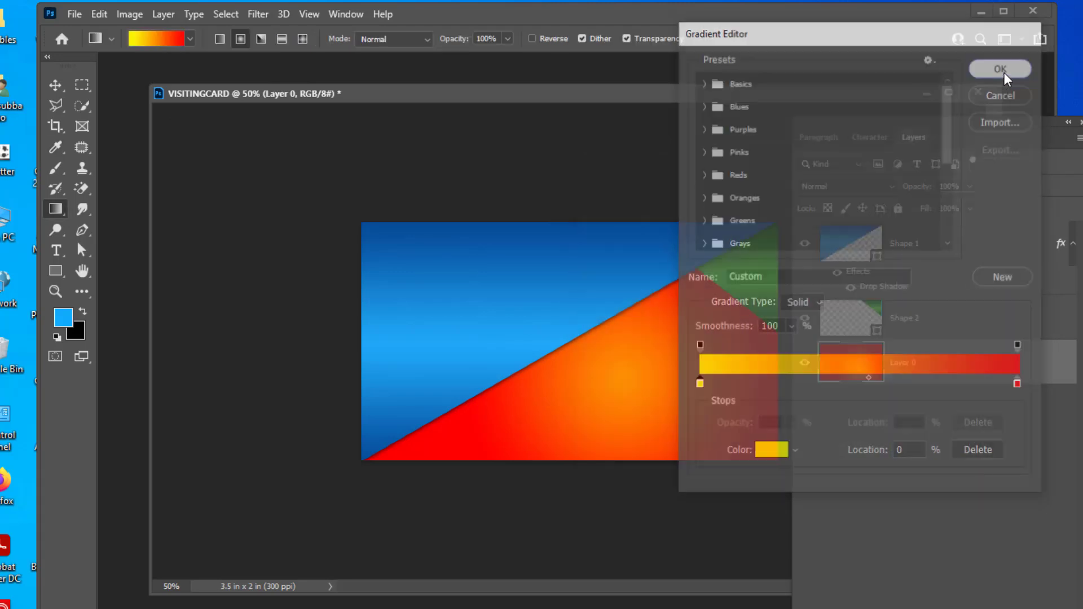
{"action": "left_click_drag", "start_coordinate": [637, 363], "coordinate": [631, 574]}
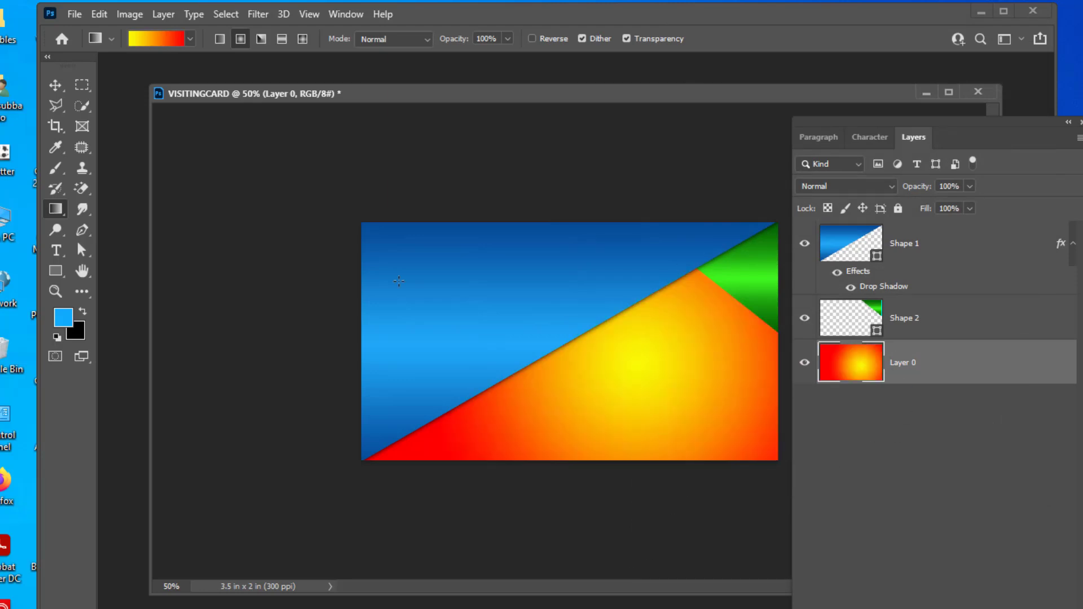
Change the right stop to orange and redraw the yellow-to-orange radial gradient.
{"action": "left_click", "coordinate": [169, 39]}
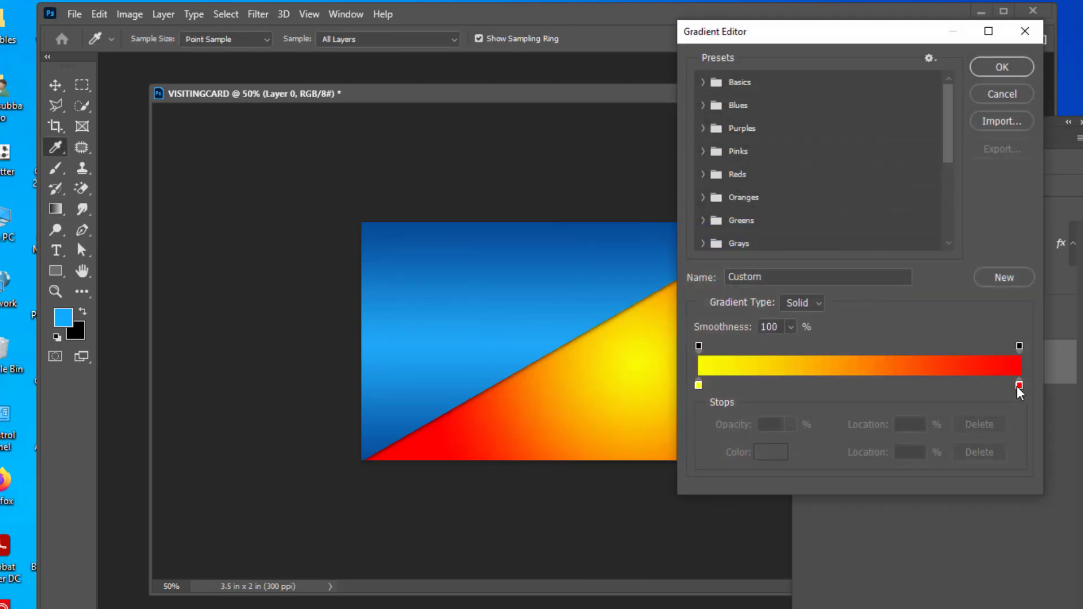
{"action": "double_click", "coordinate": [1018, 386]}
{"action": "left_click", "coordinate": [802, 382]}
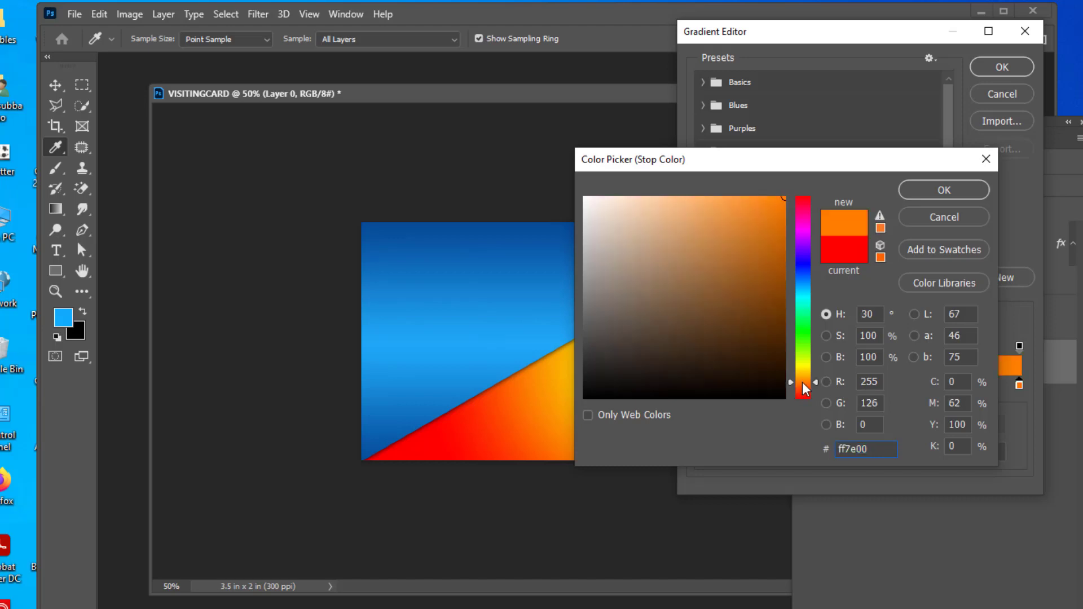
{"action": "left_click", "coordinate": [802, 386]}
{"action": "left_click", "coordinate": [940, 192]}
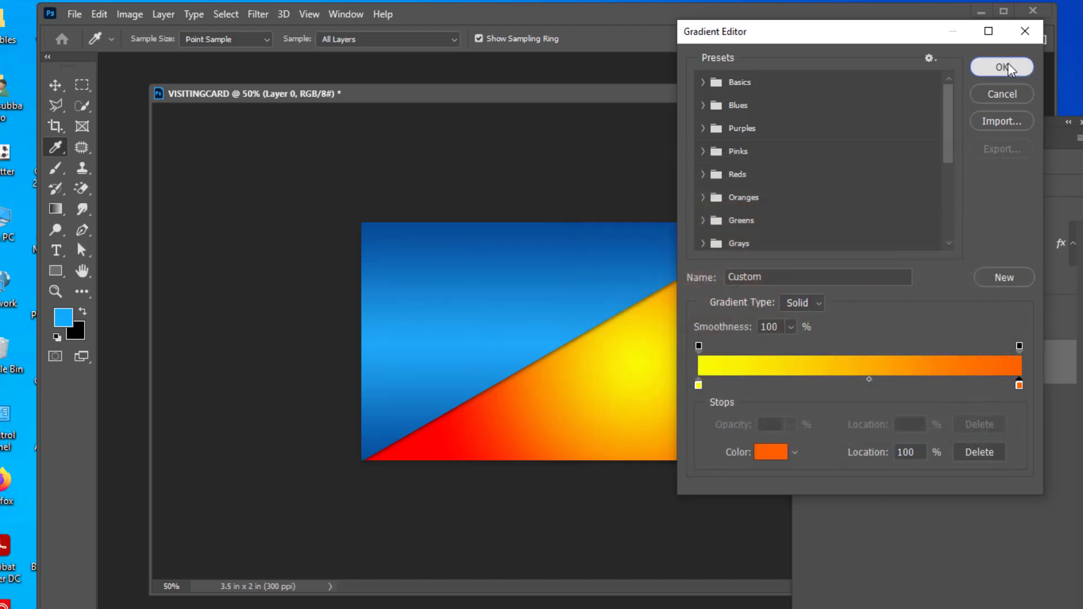
{"action": "left_click", "coordinate": [1008, 67]}
{"action": "left_click_drag", "start_coordinate": [618, 350], "coordinate": [611, 575]}
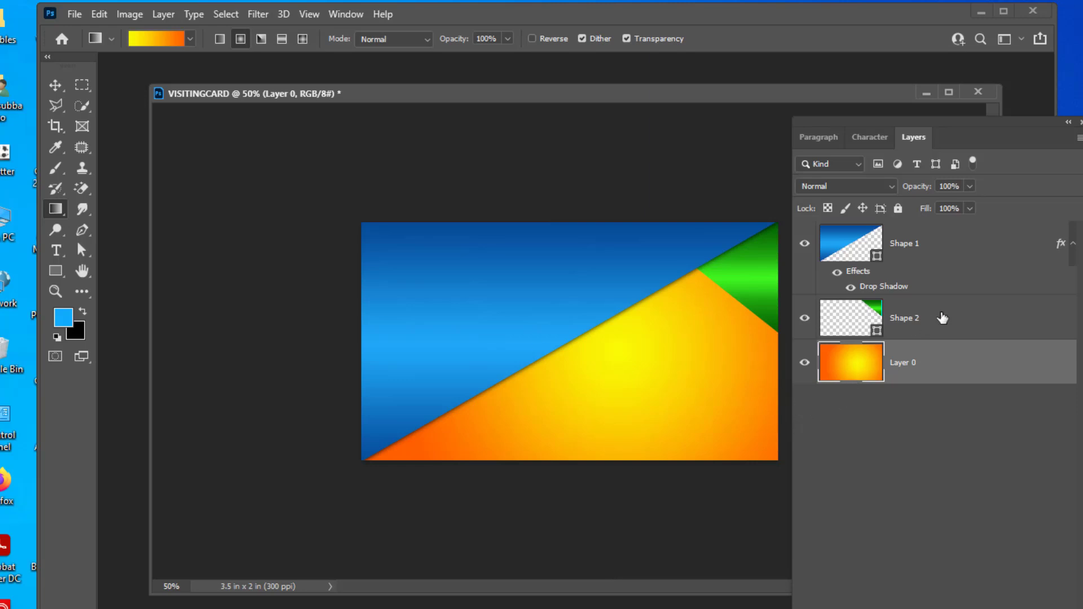
{"action": "left_click", "coordinate": [981, 317]}
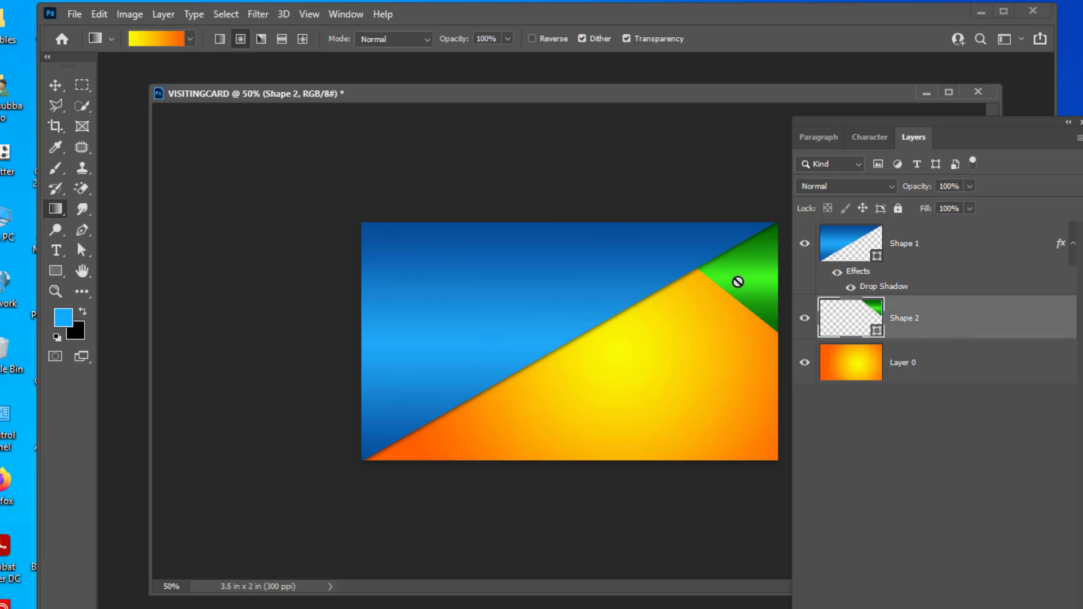
Enable Drop Shadow in Shape 2's Layer Style and apply it to the green triangle.
{"action": "double_click", "coordinate": [1021, 325]}
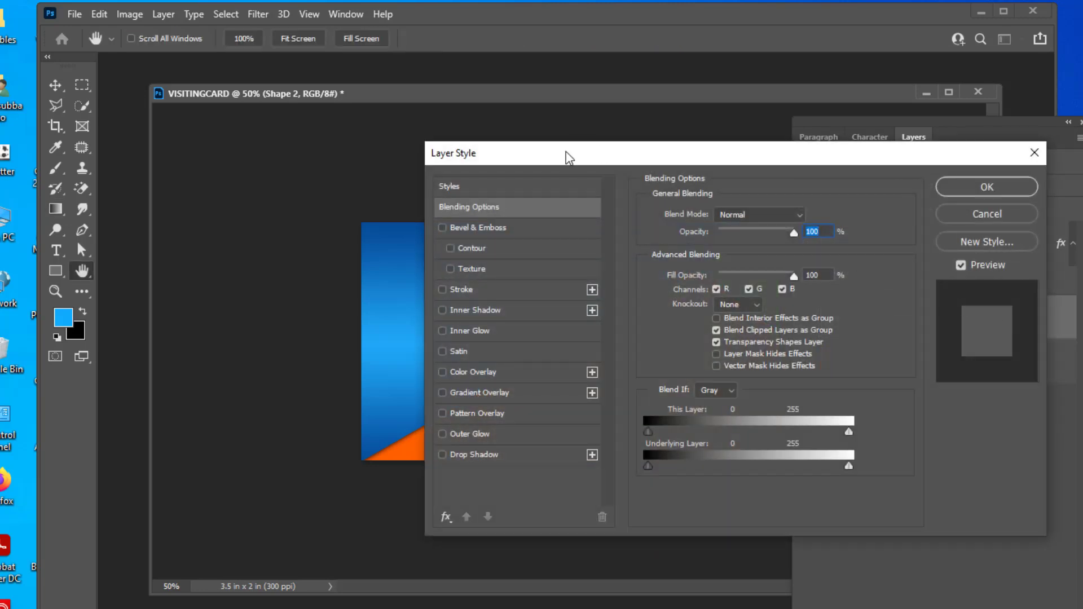
{"action": "left_click_drag", "start_coordinate": [566, 151], "coordinate": [933, 108]}
{"action": "left_click", "coordinate": [810, 410]}
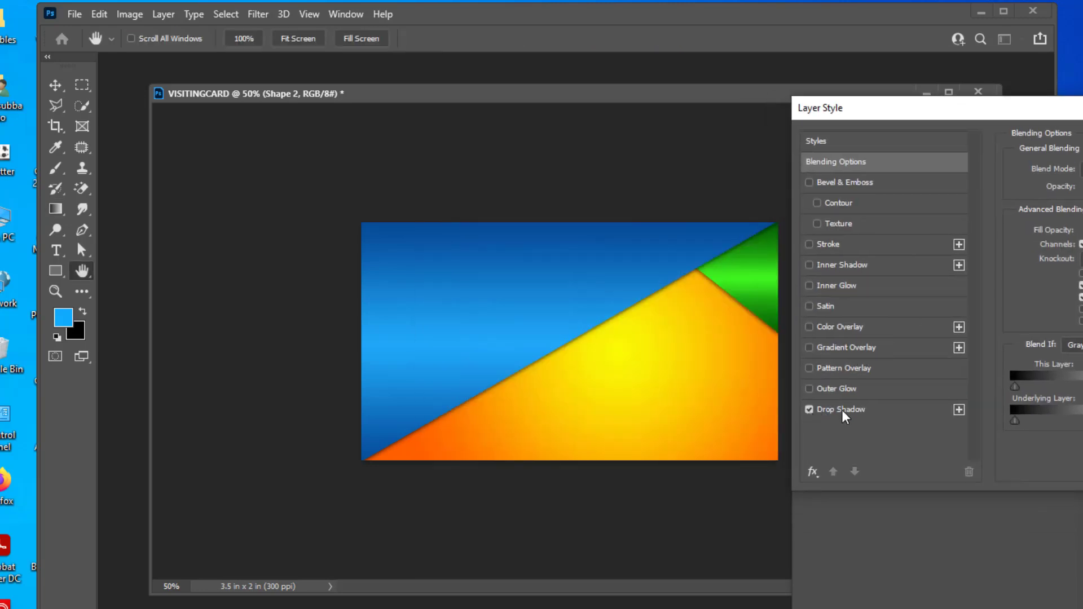
{"action": "left_click", "coordinate": [855, 409]}
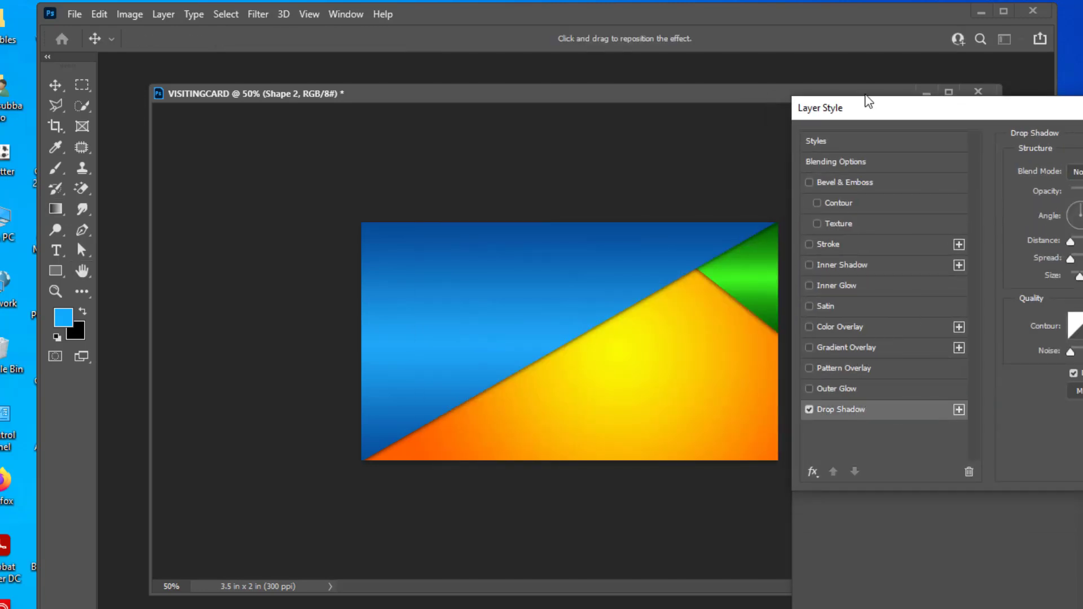
{"action": "left_click_drag", "start_coordinate": [869, 101], "coordinate": [901, 136]}
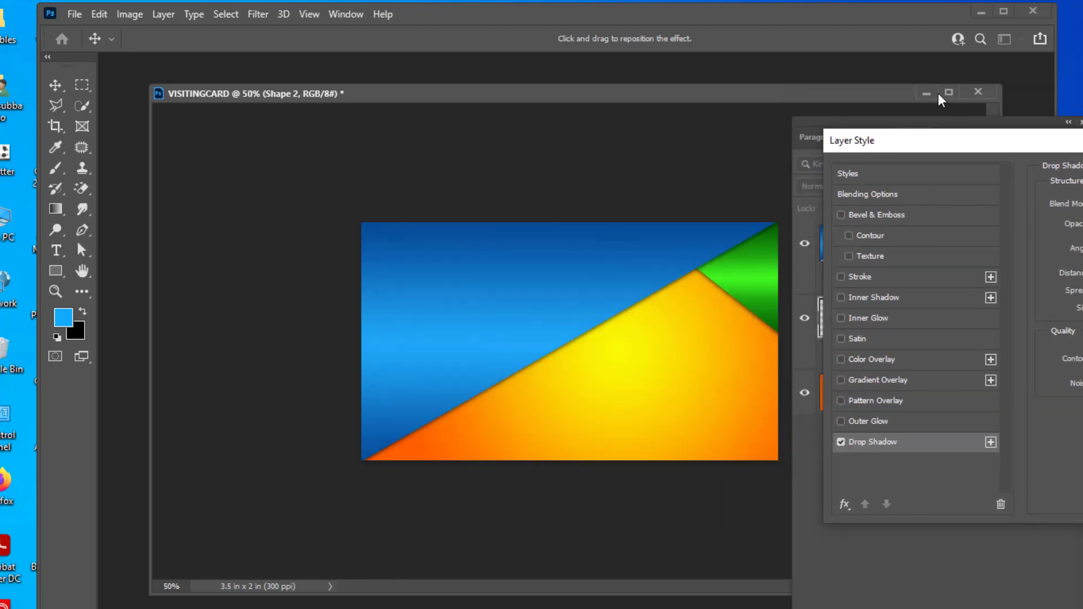
{"action": "left_click_drag", "start_coordinate": [929, 139], "coordinate": [555, 199]}
{"action": "left_click", "coordinate": [989, 236]}
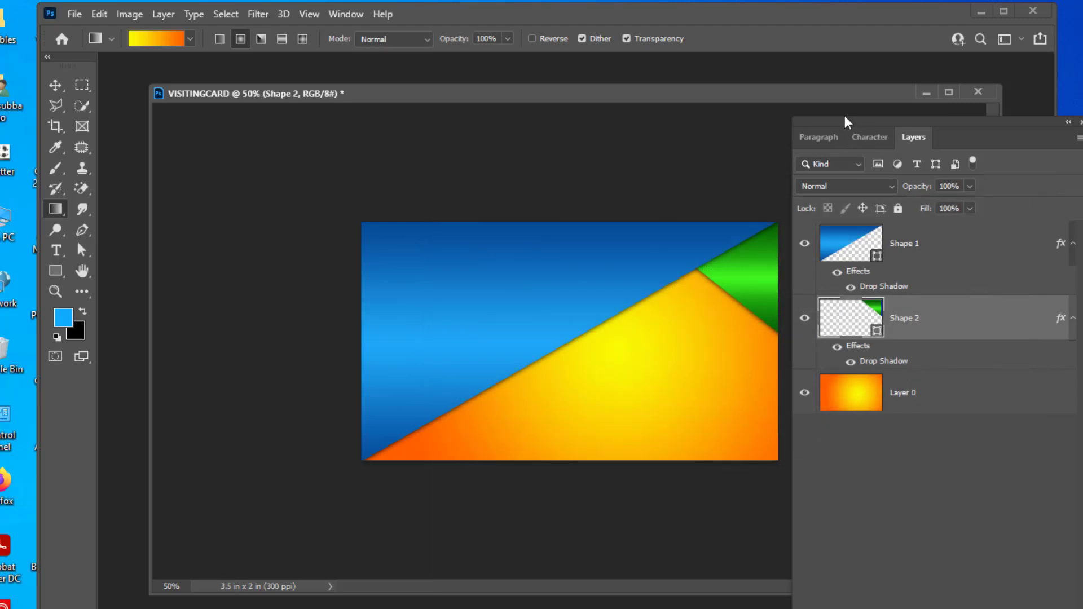
{"action": "left_click_drag", "start_coordinate": [593, 91], "coordinate": [574, 83]}
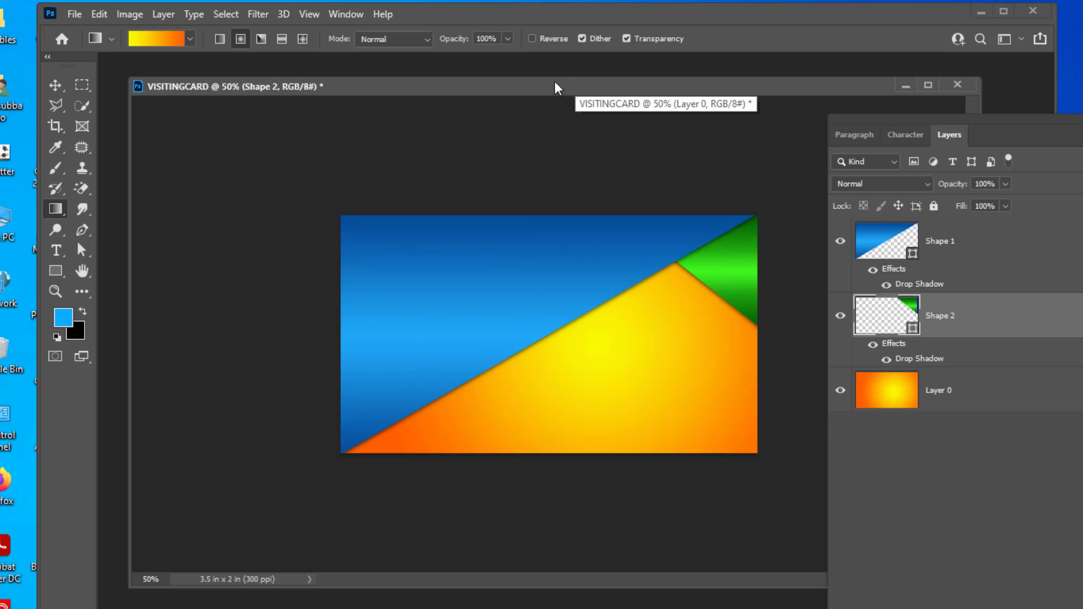
{"action": "left_click_drag", "start_coordinate": [554, 82], "coordinate": [570, 85]}
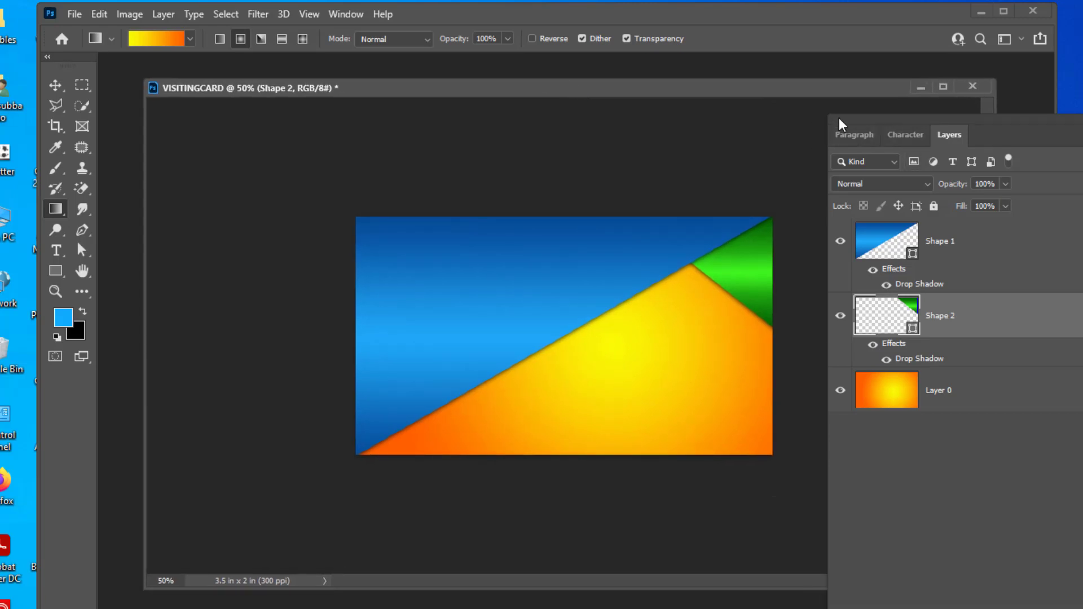
{"action": "left_click_drag", "start_coordinate": [838, 117], "coordinate": [799, 115]}
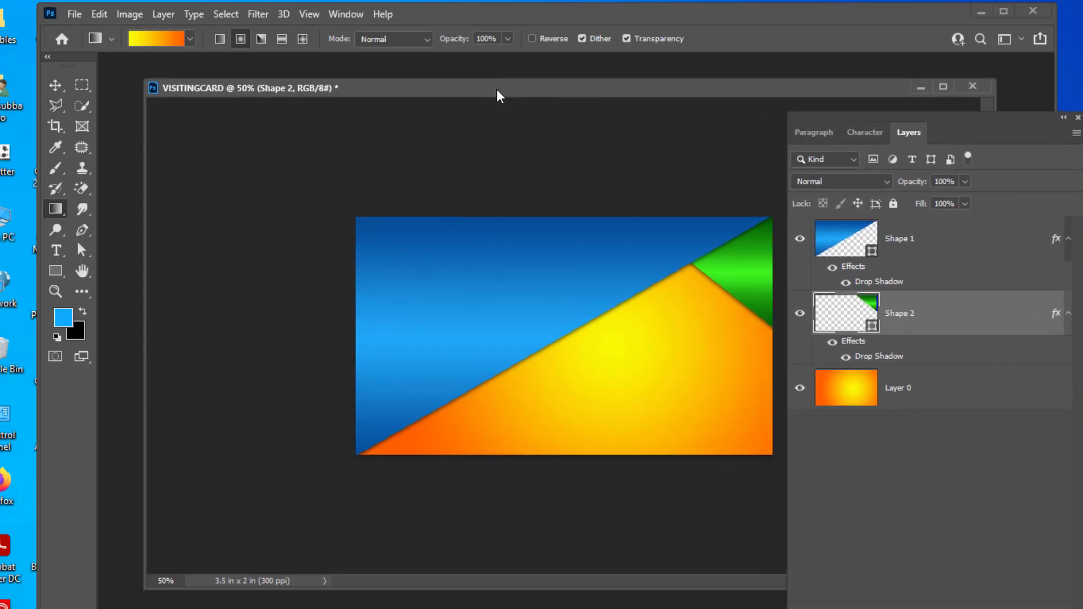
{"action": "left_click_drag", "start_coordinate": [497, 96], "coordinate": [480, 98]}
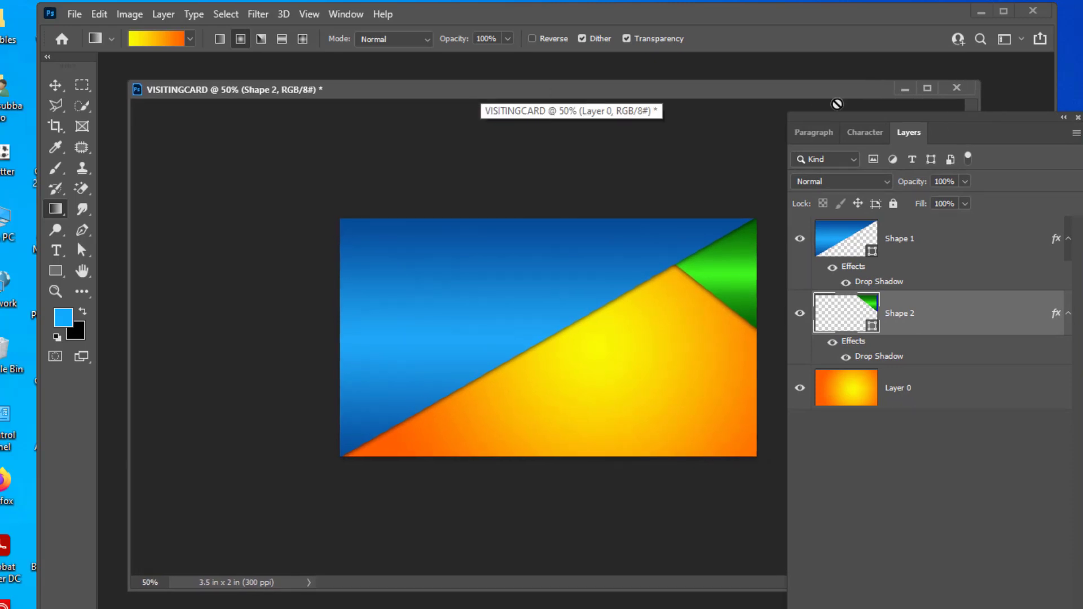
{"action": "left_click_drag", "start_coordinate": [794, 121], "coordinate": [811, 117]}
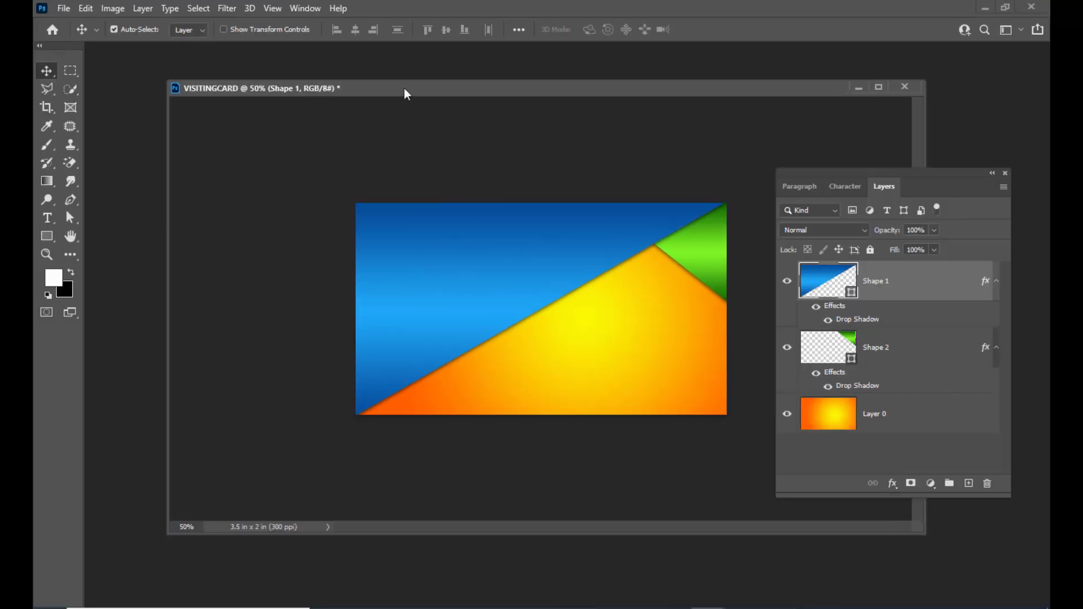
Start a horizontal text layer near the card's centre.
{"action": "left_click", "coordinate": [48, 219]}
{"action": "right_click", "coordinate": [48, 218]}
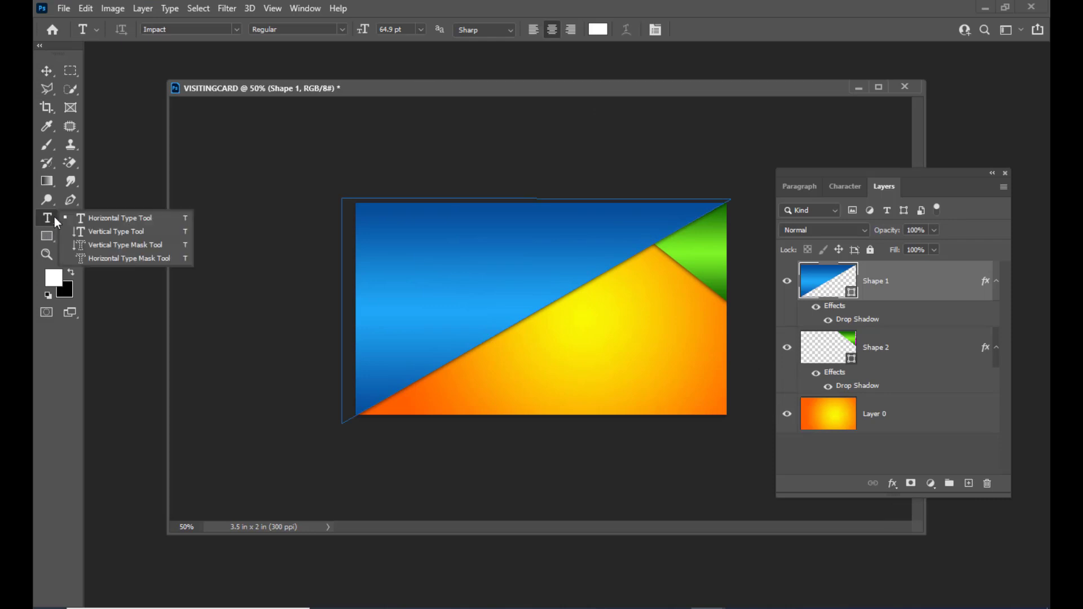
{"action": "left_click", "coordinate": [108, 219]}
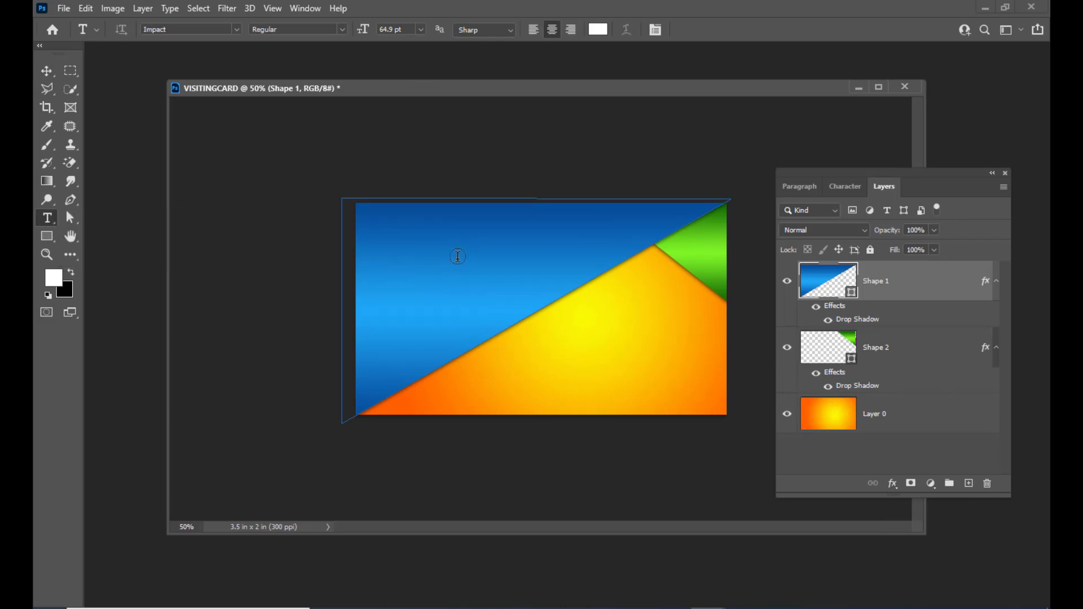
{"action": "left_click", "coordinate": [575, 375]}
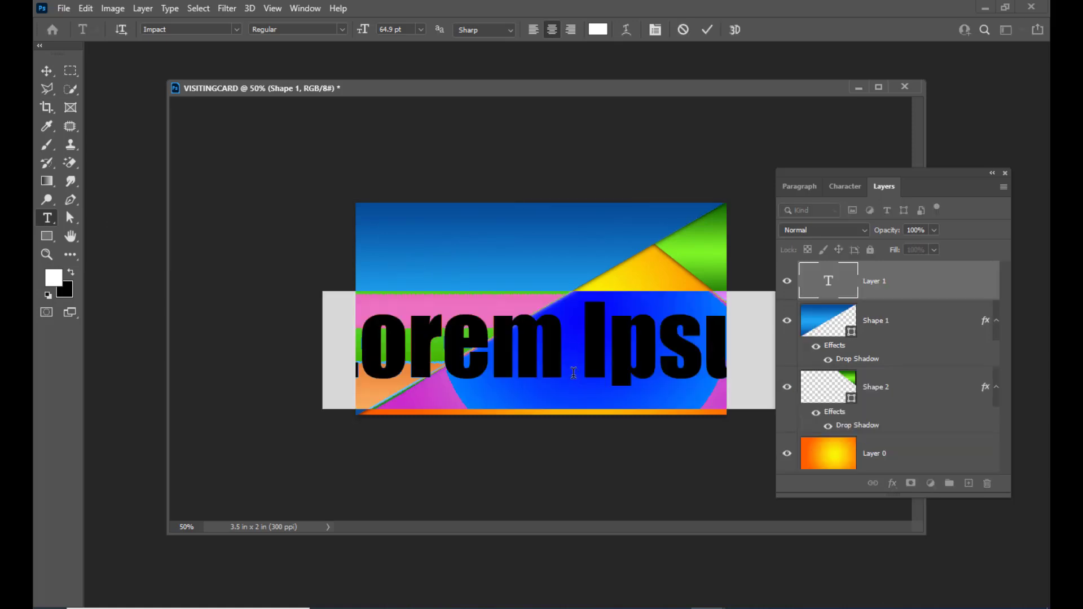
Shrink the text to 15.9 pt and type 'RSART & MEDIA' in place of the placeholder.
{"action": "key", "text": "ctrl+shift+comma"}
{"action": "key", "text": "ctrl+shift+comma"}
{"action": "key", "text": "ctrl+shift+comma"}
{"action": "key", "text": "ctrl+shift+comma"}
{"action": "key", "text": "ctrl+shift+comma"}
{"action": "key", "text": "ctrl+shift+comma"}
{"action": "key", "text": "ctrl+shift+comma"}
{"action": "key", "text": "ctrl+shift+comma"}
{"action": "key", "text": "ctrl+shift+comma"}
{"action": "key", "text": "ctrl+shift+comma"}
{"action": "key", "text": "ctrl+shift+comma"}
{"action": "key", "text": "ctrl+shift+comma"}
{"action": "key", "text": "ctrl+shift+comma"}
{"action": "key", "text": "ctrl+shift+comma"}
{"action": "key", "text": "ctrl+shift+comma"}
{"action": "key", "text": "ctrl+shift+comma"}
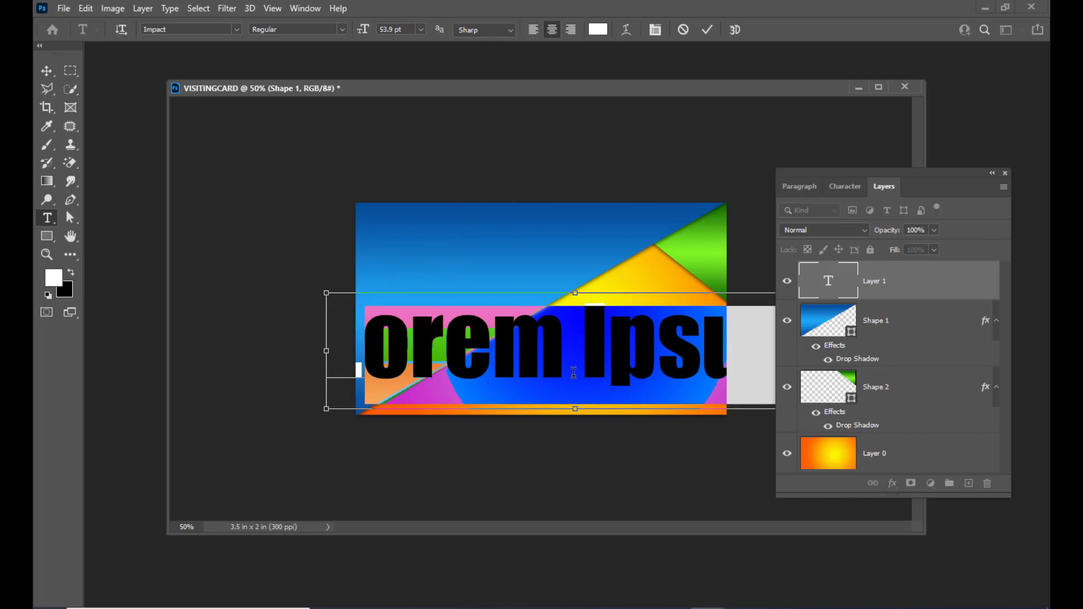
{"action": "key", "text": "ctrl+shift+comma"}
{"action": "key", "text": "ctrl+shift+comma"}
{"action": "key", "text": "ctrl+shift+comma"}
{"action": "key", "text": "ctrl+shift+comma"}
{"action": "key", "text": "ctrl+shift+comma"}
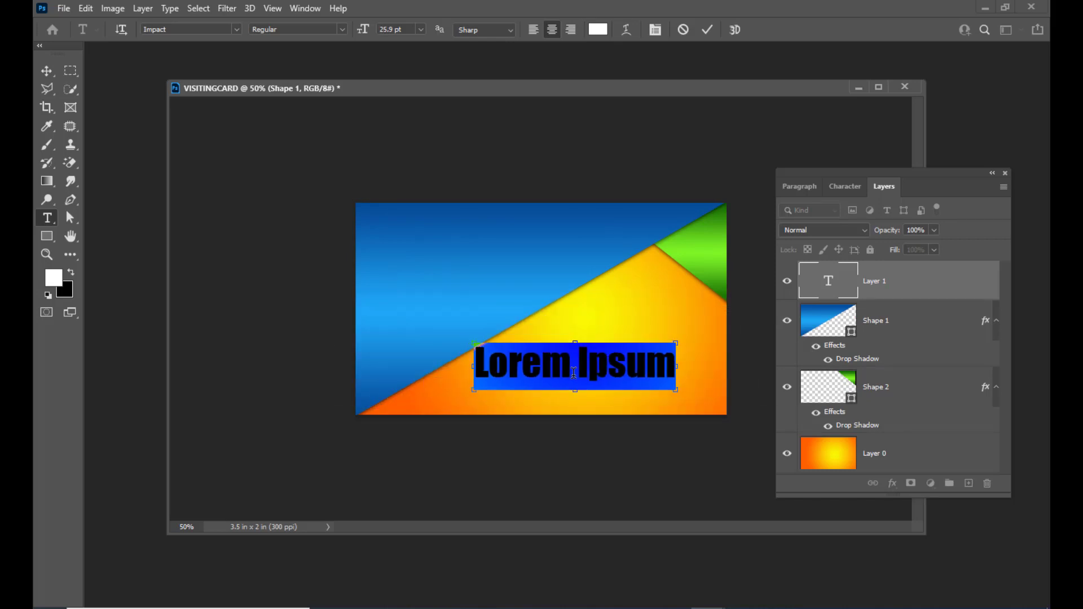
{"action": "key", "text": "ctrl+shift+comma"}
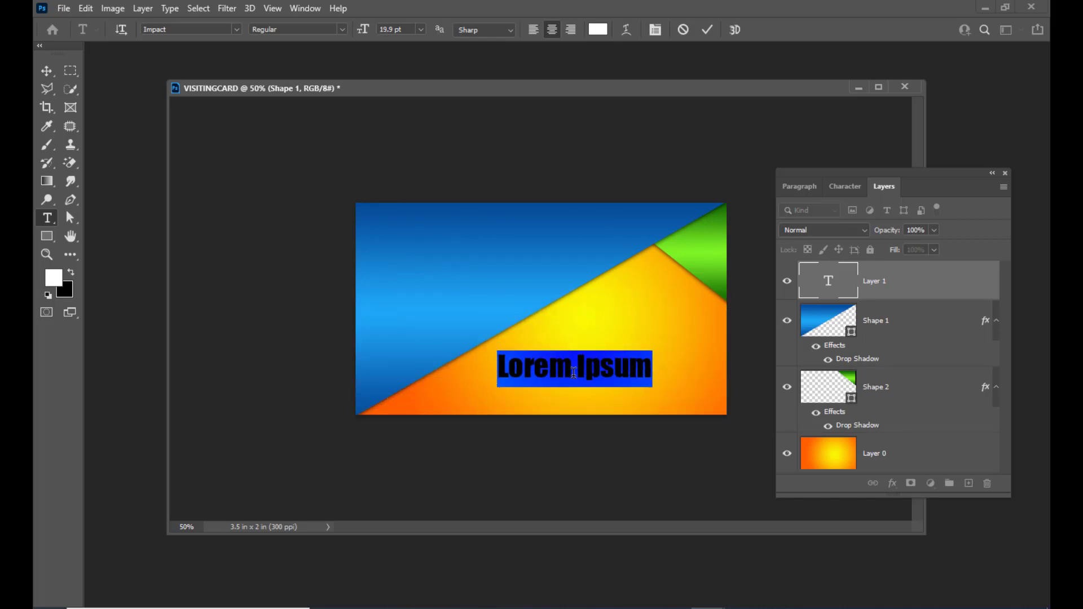
{"action": "key", "text": "BackSpace"}
{"action": "type", "text": "B"}
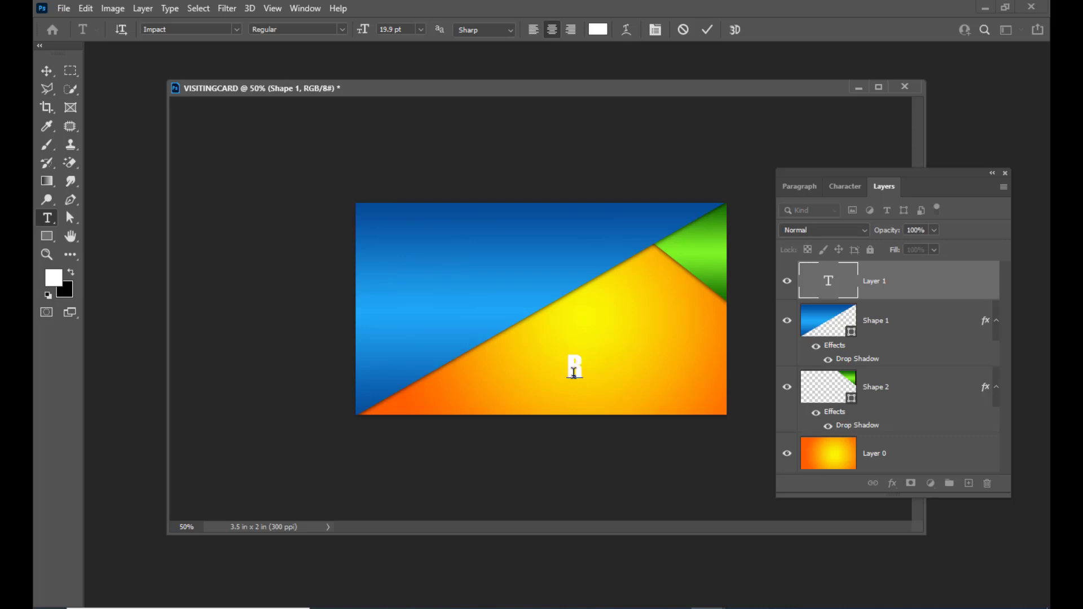
{"action": "type", "text": "SART "}
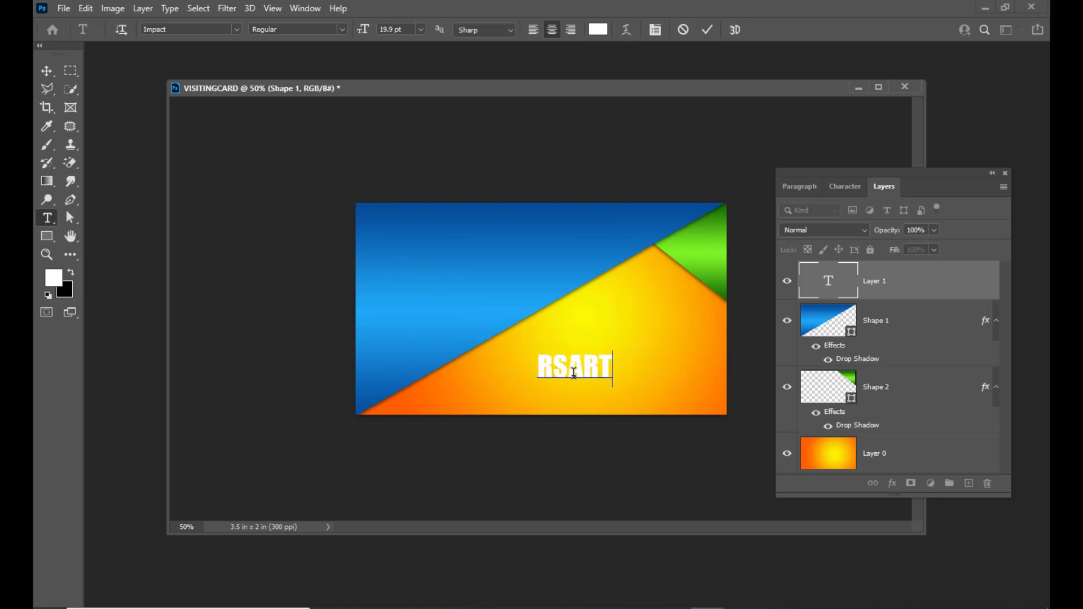
{"action": "type", "text": "& m"}
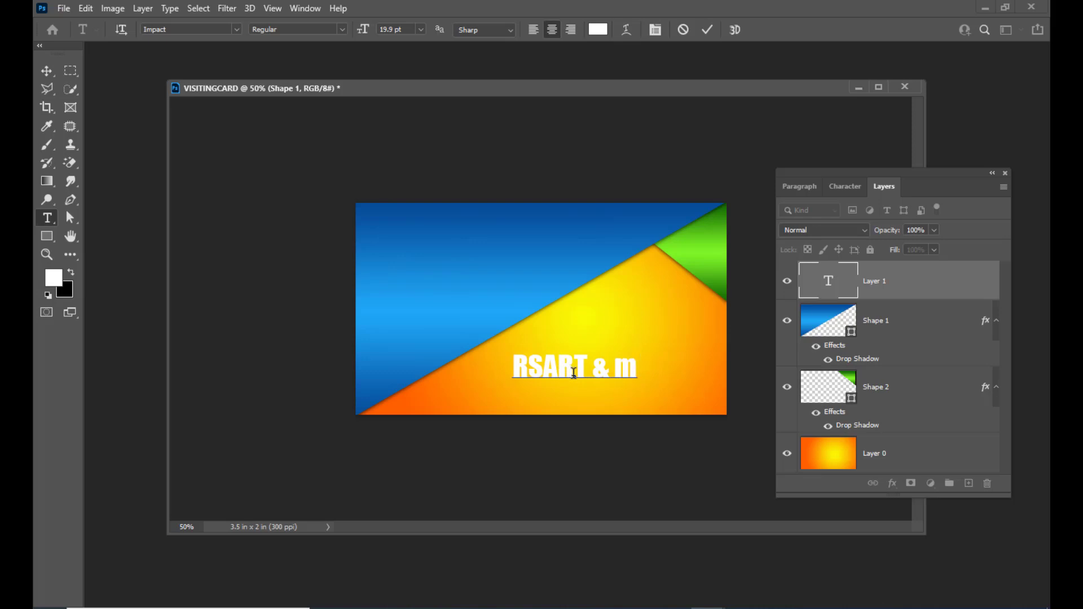
{"action": "key", "text": "BackSpace"}
{"action": "type", "text": "MEDIA"}
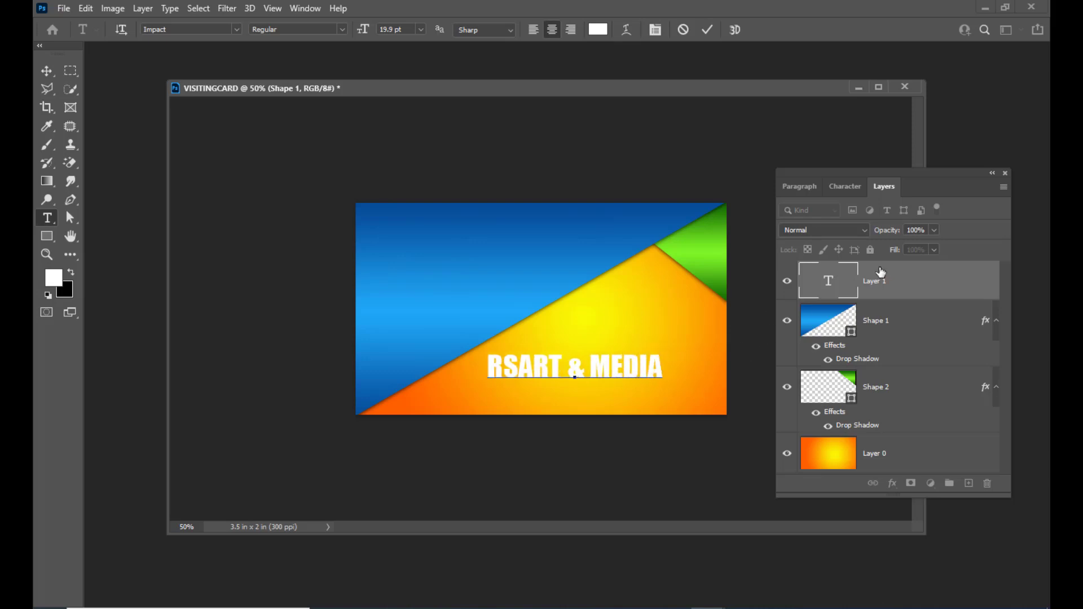
{"action": "double_click", "coordinate": [829, 279]}
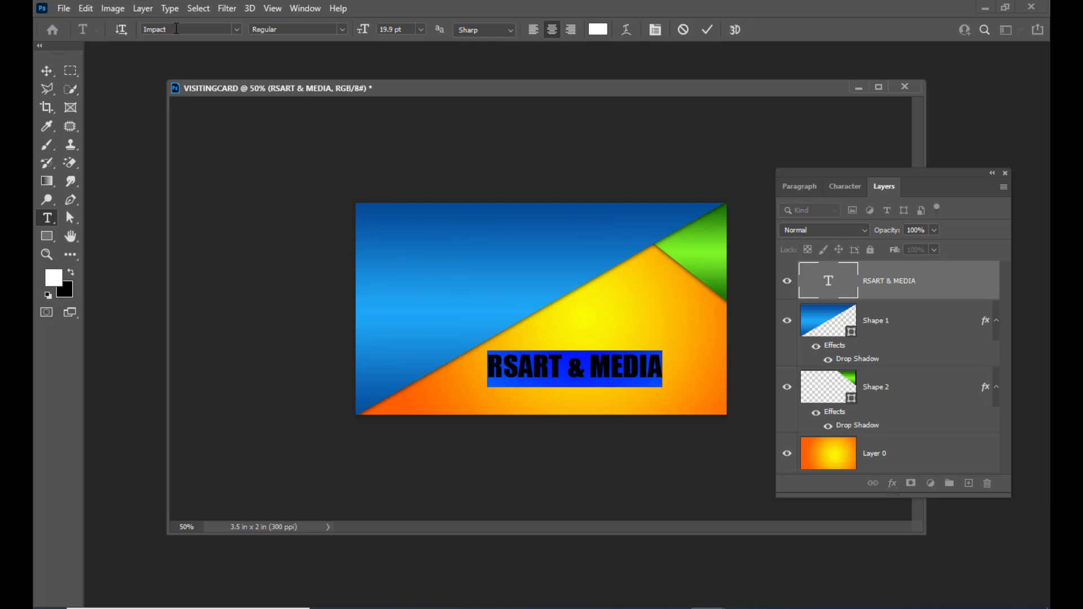
Move the RSART & MEDIA text to the upper-left and shrink it to 10.9 pt.
{"action": "left_click", "coordinate": [47, 70]}
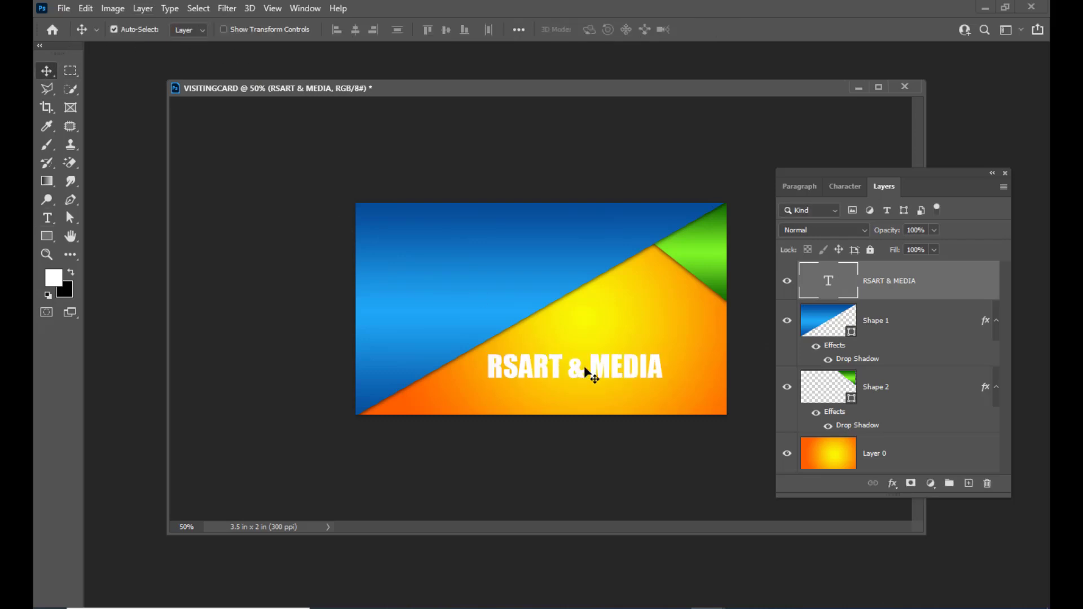
{"action": "left_click_drag", "start_coordinate": [586, 373], "coordinate": [459, 240]}
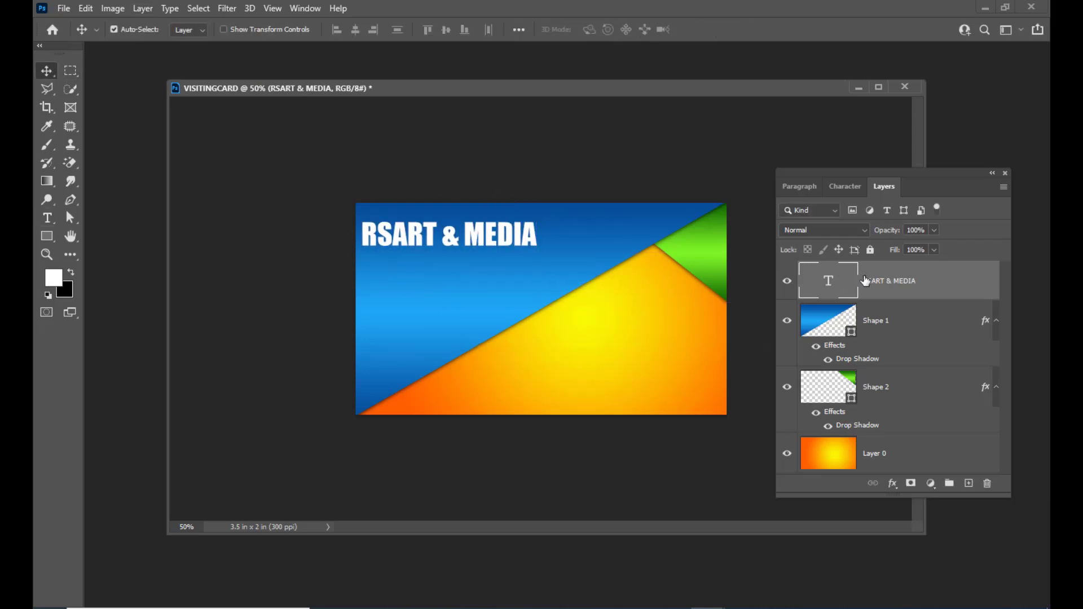
{"action": "double_click", "coordinate": [829, 279]}
{"action": "key", "text": "ctrl+shift+comma"}
{"action": "key", "text": "ctrl+shift+comma"}
{"action": "key", "text": "ctrl+shift+comma"}
{"action": "key", "text": "ctrl+shift+comma"}
{"action": "key", "text": "ctrl+shift+comma"}
{"action": "key", "text": "ctrl+shift+comma"}
{"action": "key", "text": "ctrl+shift+comma"}
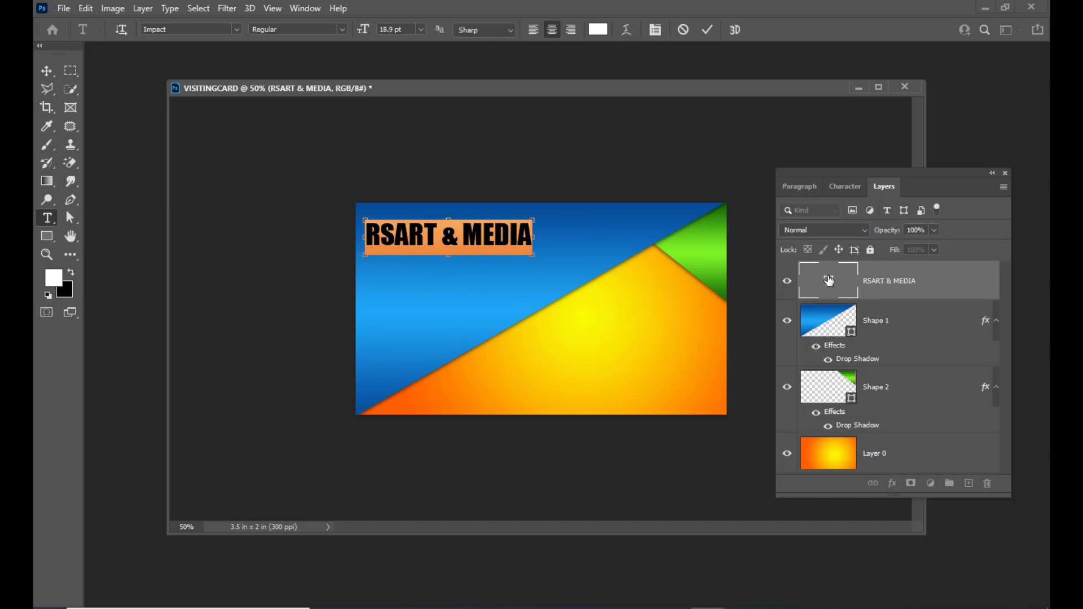
{"action": "key", "text": "ctrl+shift+comma"}
{"action": "key", "text": "ctrl+shift+comma"}
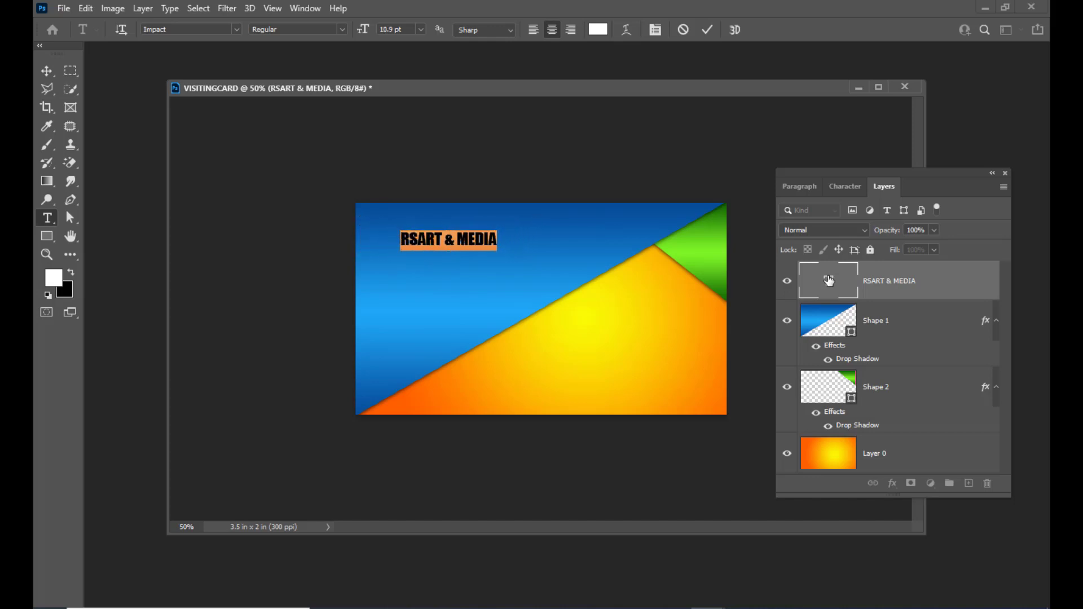
{"action": "left_click", "coordinate": [47, 70]}
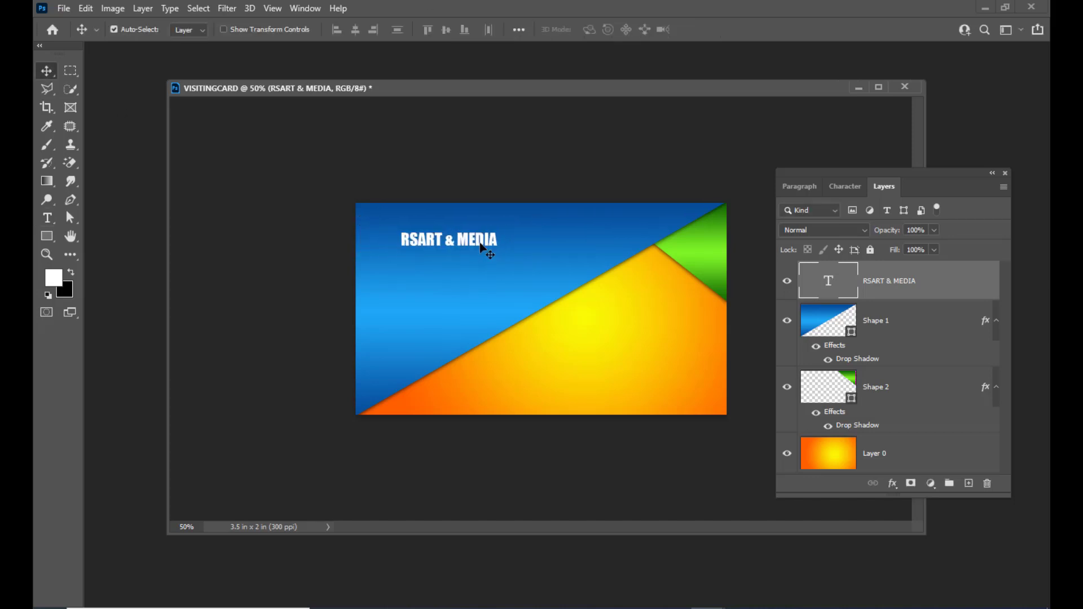
{"action": "left_click_drag", "start_coordinate": [480, 249], "coordinate": [443, 242]}
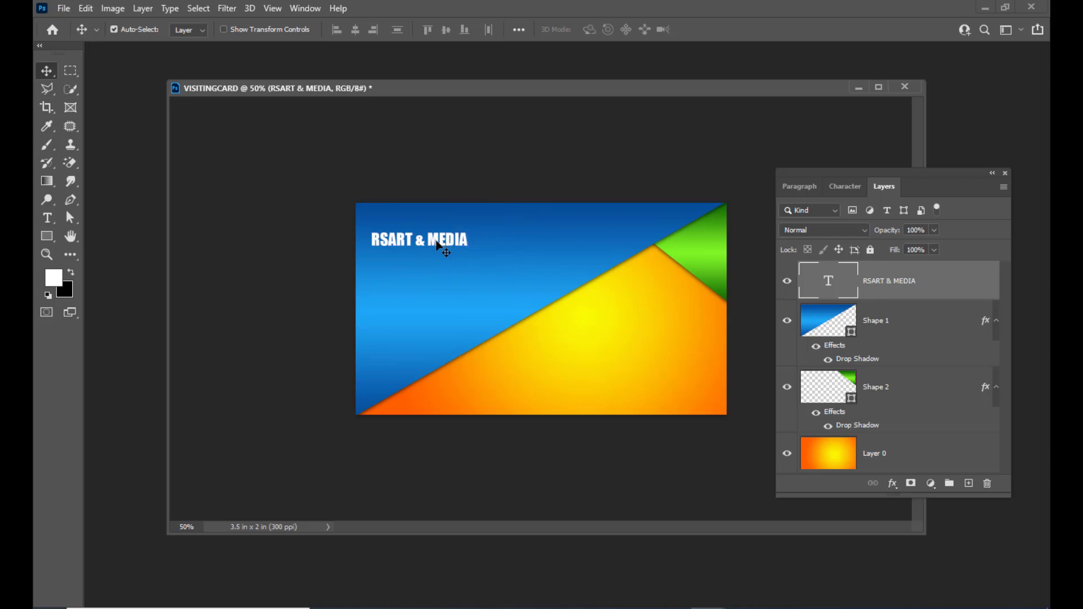
{"action": "left_click", "coordinate": [47, 219]}
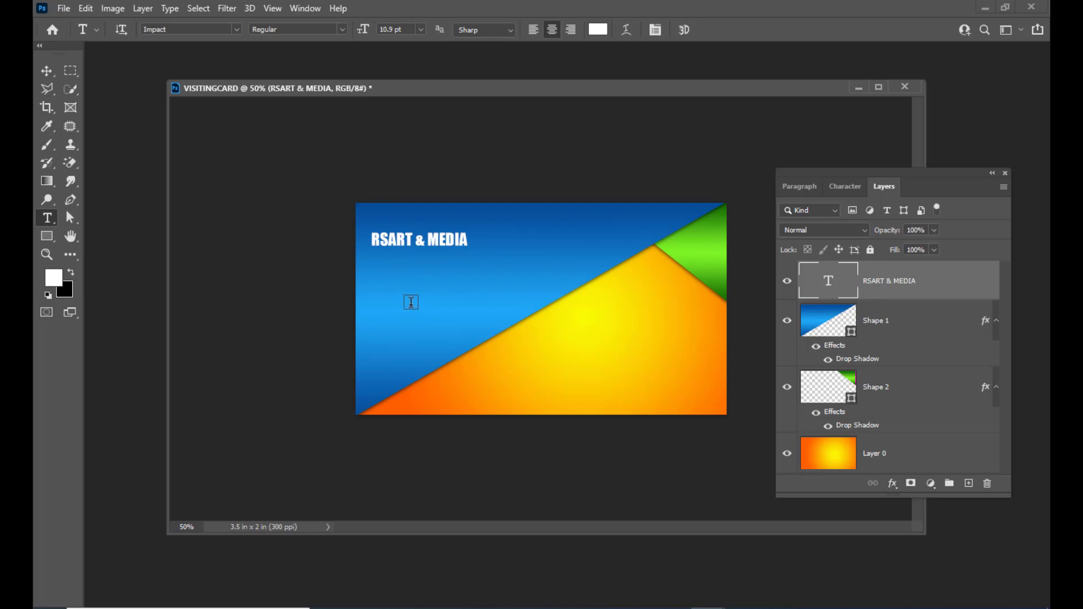
Type 'RSM' on the card's left, enlarge it to 31.9 pt, and nudge it into place.
{"action": "left_click", "coordinate": [409, 305]}
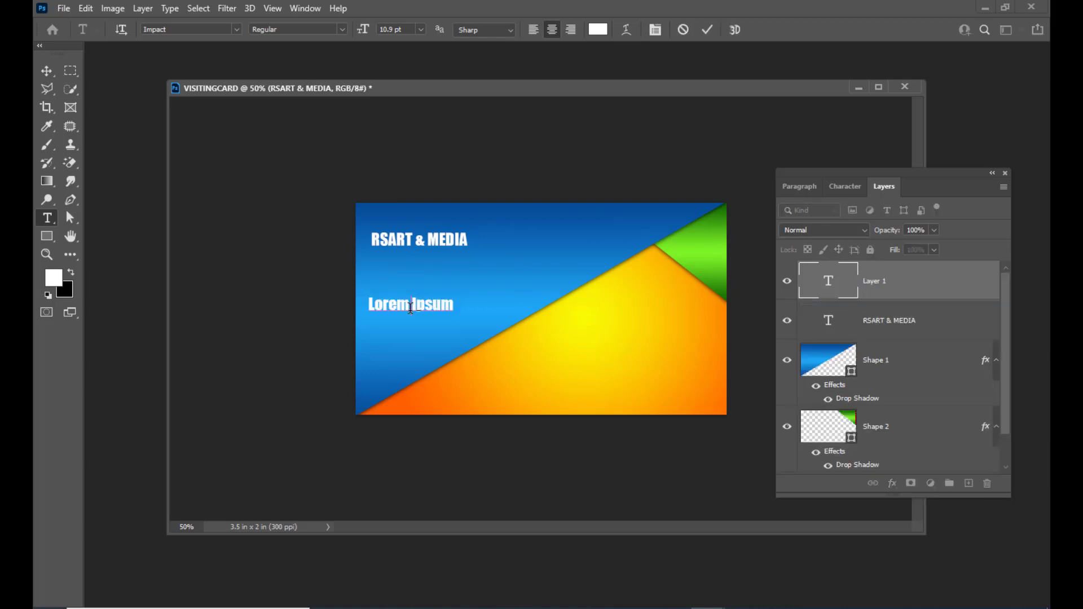
{"action": "key", "text": "BackSpace"}
{"action": "type", "text": "R"}
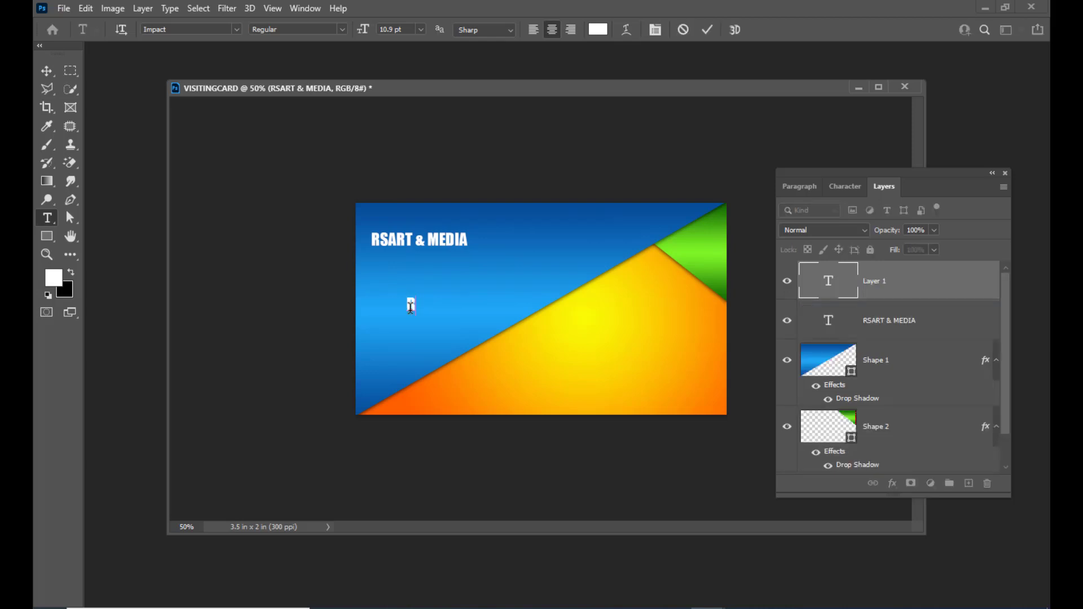
{"action": "type", "text": "SM"}
{"action": "key", "text": "shift+Left"}
{"action": "key", "text": "shift+Left"}
{"action": "key", "text": "shift+Left"}
{"action": "key", "text": "ctrl+shift+period"}
{"action": "key", "text": "ctrl+shift+period"}
{"action": "key", "text": "ctrl+shift+period"}
{"action": "key", "text": "ctrl+shift+period"}
{"action": "key", "text": "ctrl+shift+period"}
{"action": "key", "text": "ctrl+shift+period"}
{"action": "key", "text": "ctrl+shift+period"}
{"action": "key", "text": "ctrl+shift+period"}
{"action": "key", "text": "ctrl+shift+period"}
{"action": "key", "text": "ctrl+shift+period"}
{"action": "key", "text": "ctrl+shift+period"}
{"action": "key", "text": "ctrl+shift+period"}
{"action": "key", "text": "ctrl+shift+period"}
{"action": "key", "text": "ctrl+shift+period"}
{"action": "key", "text": "ctrl+shift+period"}
{"action": "key", "text": "ctrl+shift+period"}
{"action": "key", "text": "ctrl+shift+period"}
{"action": "key", "text": "ctrl+shift+period"}
{"action": "key", "text": "ctrl+shift+period"}
{"action": "key", "text": "ctrl+shift+period"}
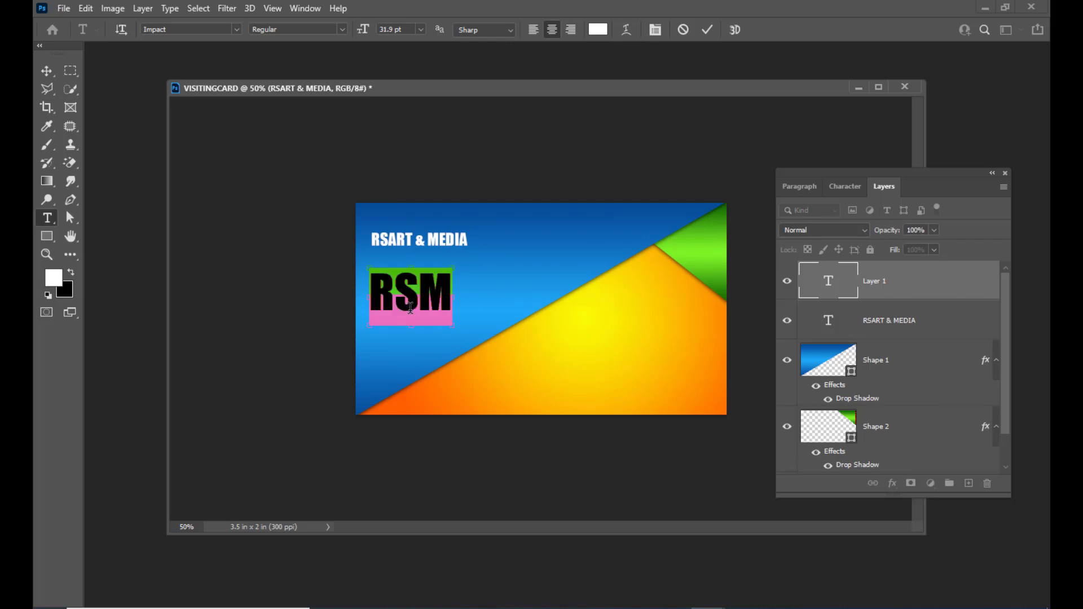
{"action": "left_click", "coordinate": [47, 70]}
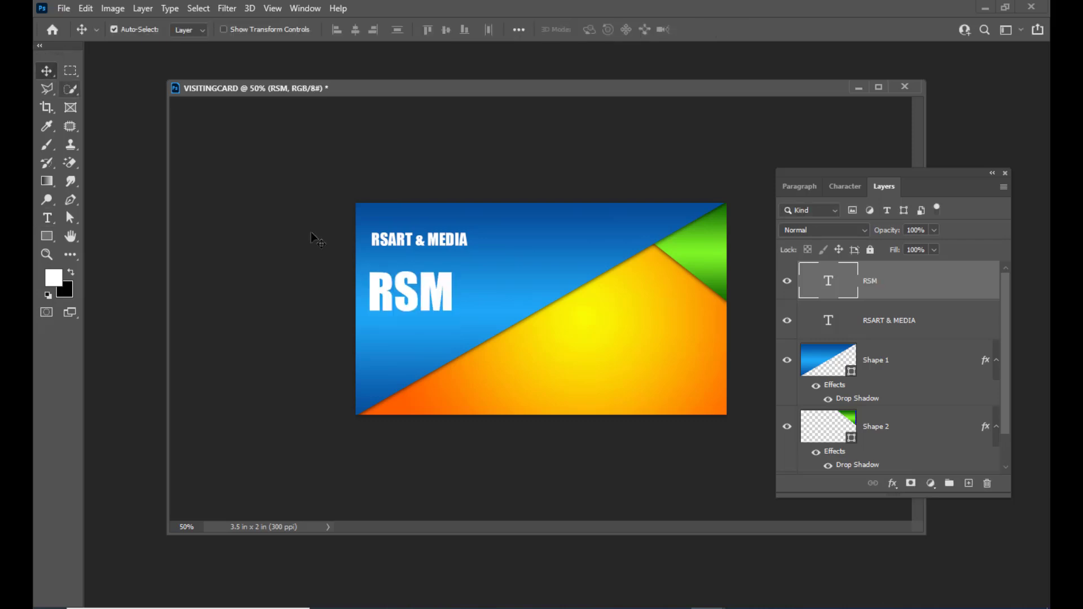
{"action": "left_click_drag", "start_coordinate": [445, 296], "coordinate": [449, 311]}
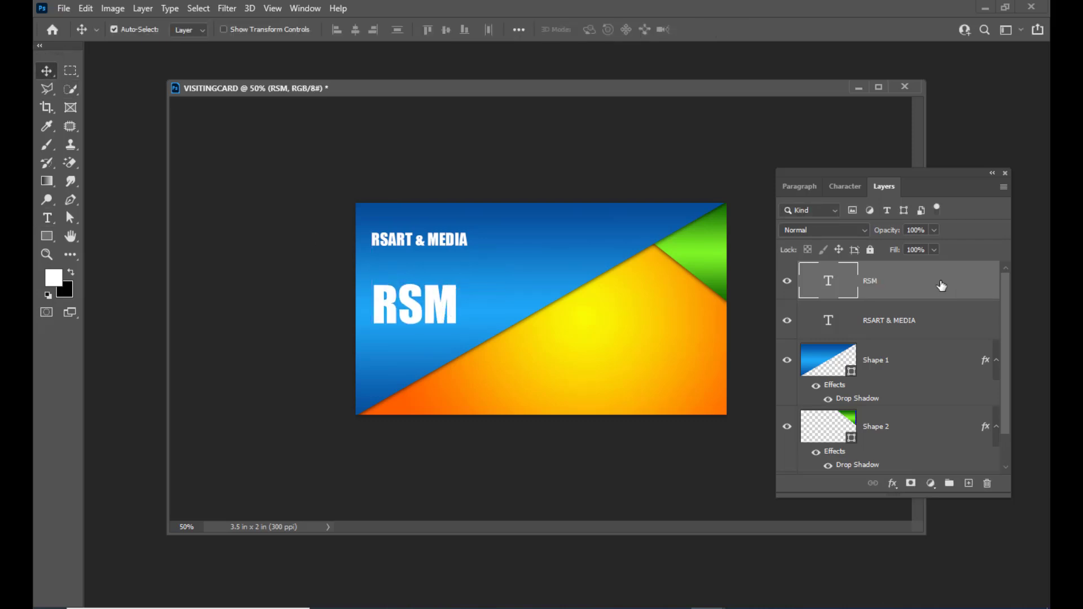
Add a Gradient Overlay to RSM and set its stops to light orange and red.
{"action": "double_click", "coordinate": [941, 286]}
{"action": "left_click_drag", "start_coordinate": [587, 174], "coordinate": [732, 136]}
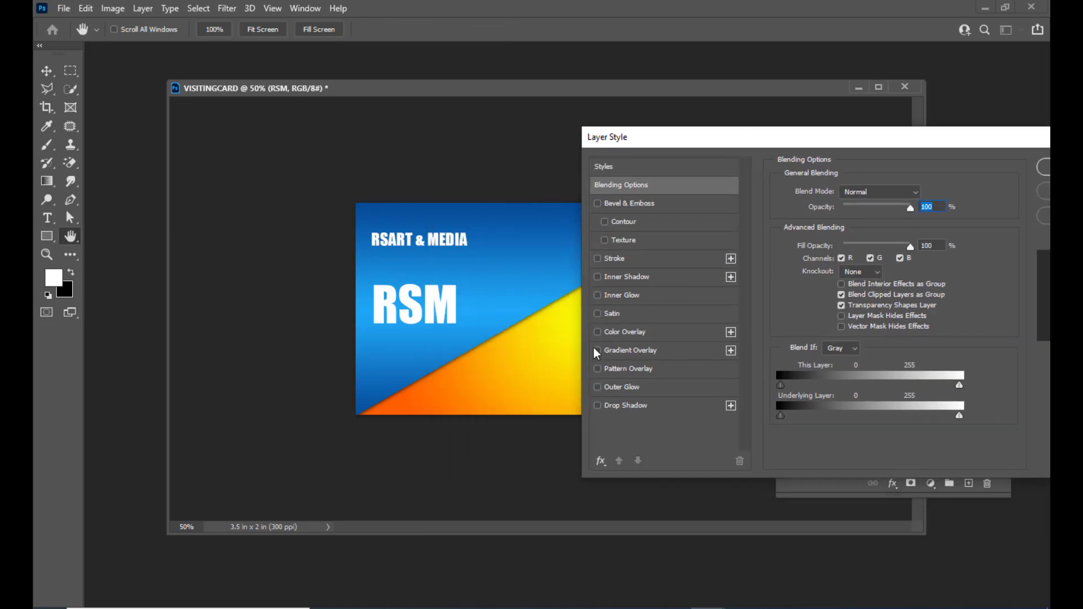
{"action": "left_click", "coordinate": [597, 350]}
{"action": "left_click", "coordinate": [649, 351]}
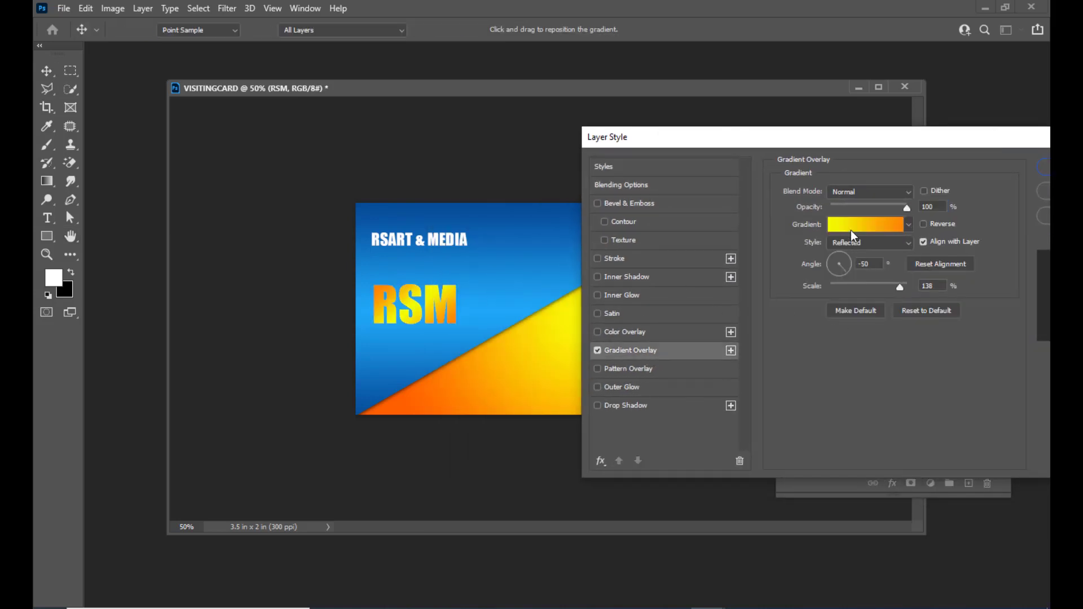
{"action": "left_click", "coordinate": [851, 230]}
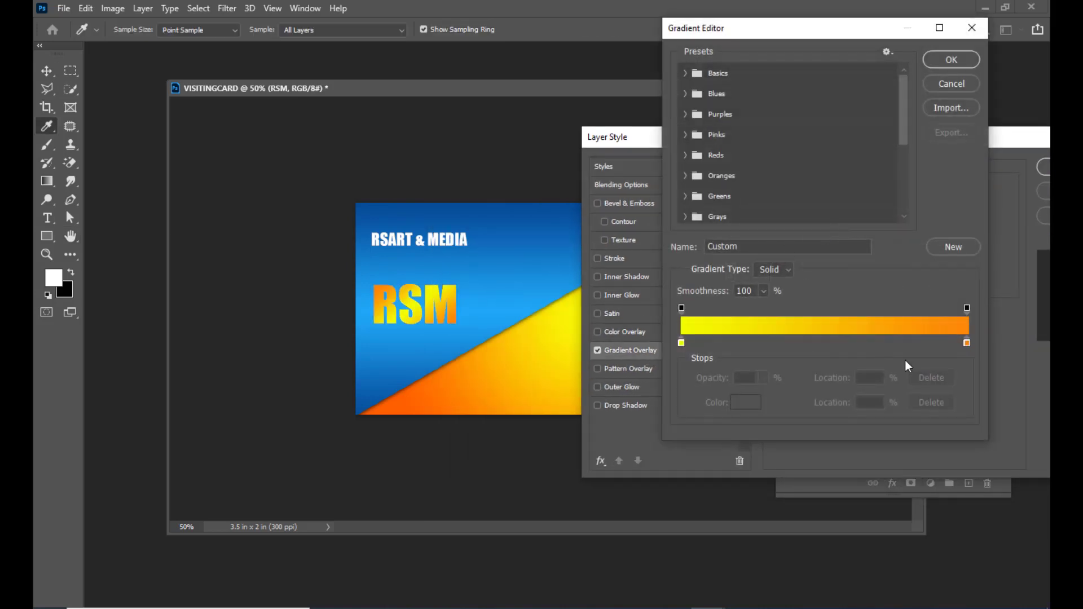
{"action": "double_click", "coordinate": [967, 343]}
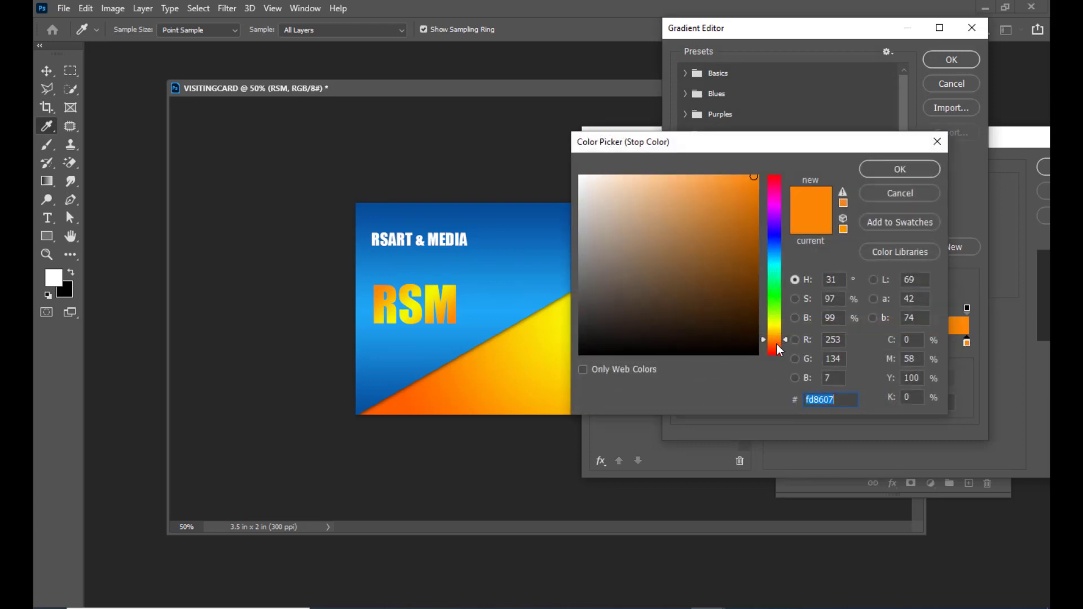
{"action": "left_click_drag", "start_coordinate": [781, 351], "coordinate": [776, 370]}
{"action": "left_click", "coordinate": [893, 171]}
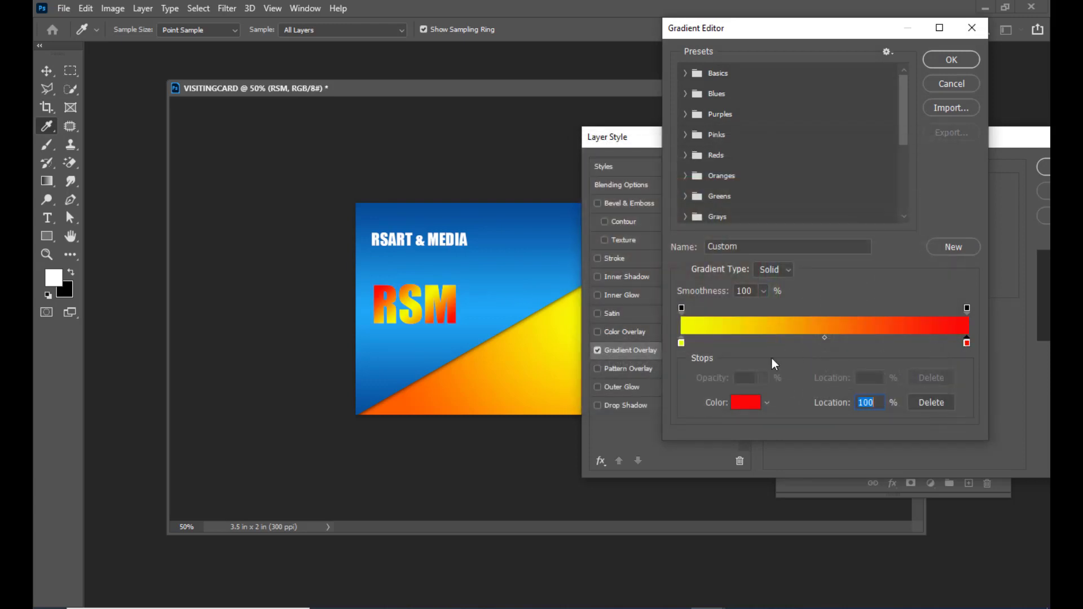
{"action": "double_click", "coordinate": [682, 343]}
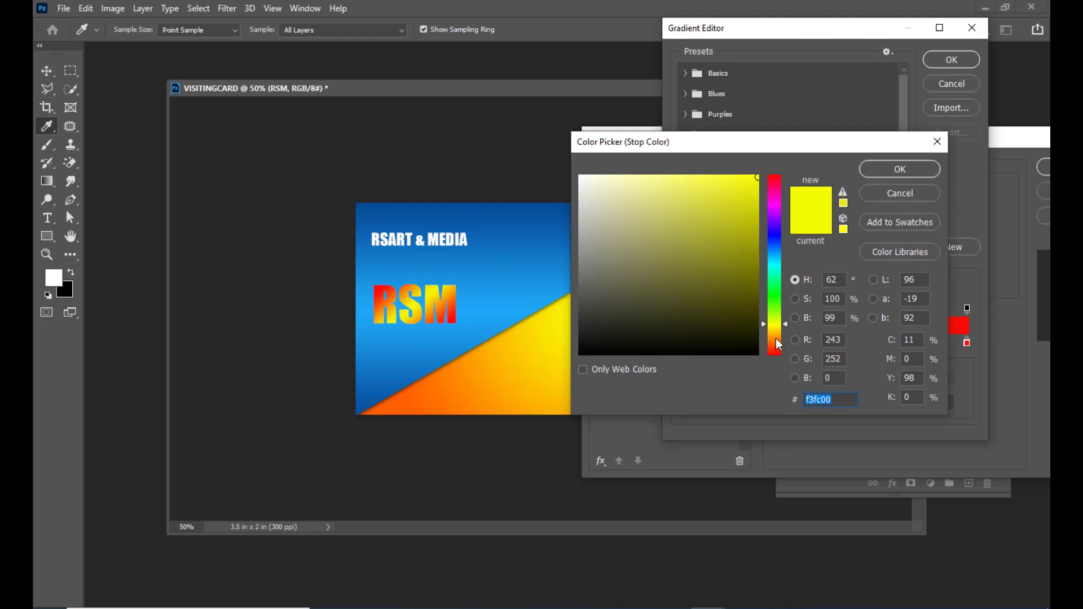
{"action": "left_click", "coordinate": [777, 339]}
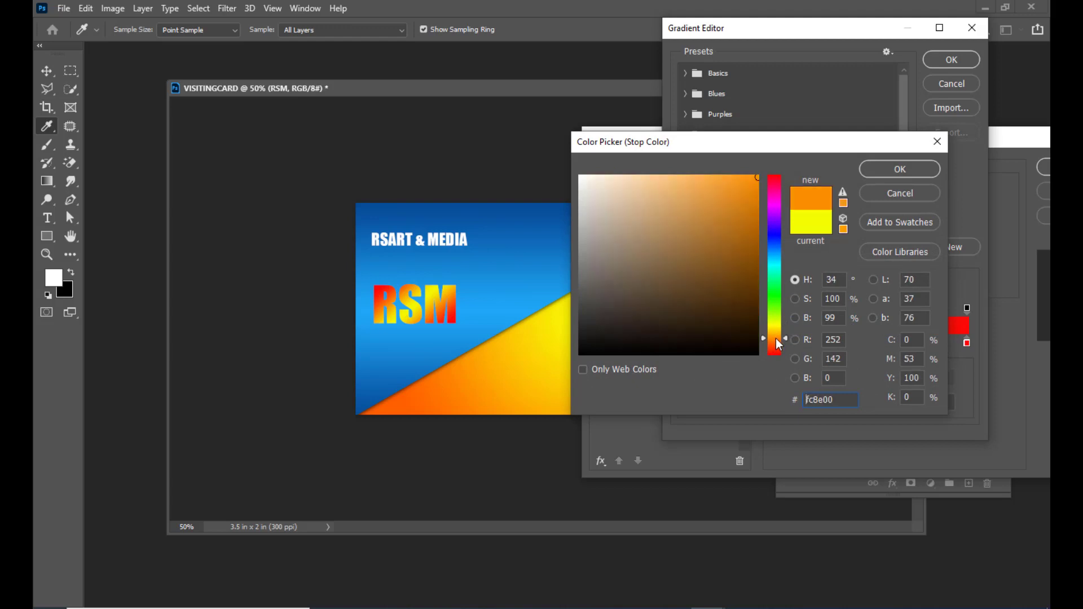
{"action": "left_click", "coordinate": [731, 179]}
{"action": "left_click", "coordinate": [685, 181]}
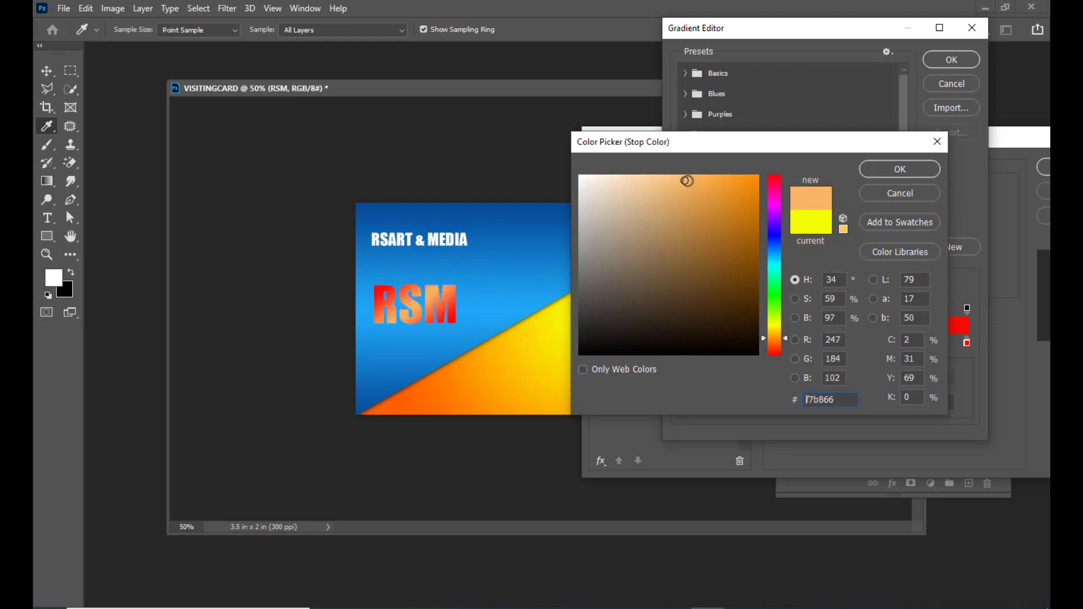
{"action": "left_click", "coordinate": [879, 172]}
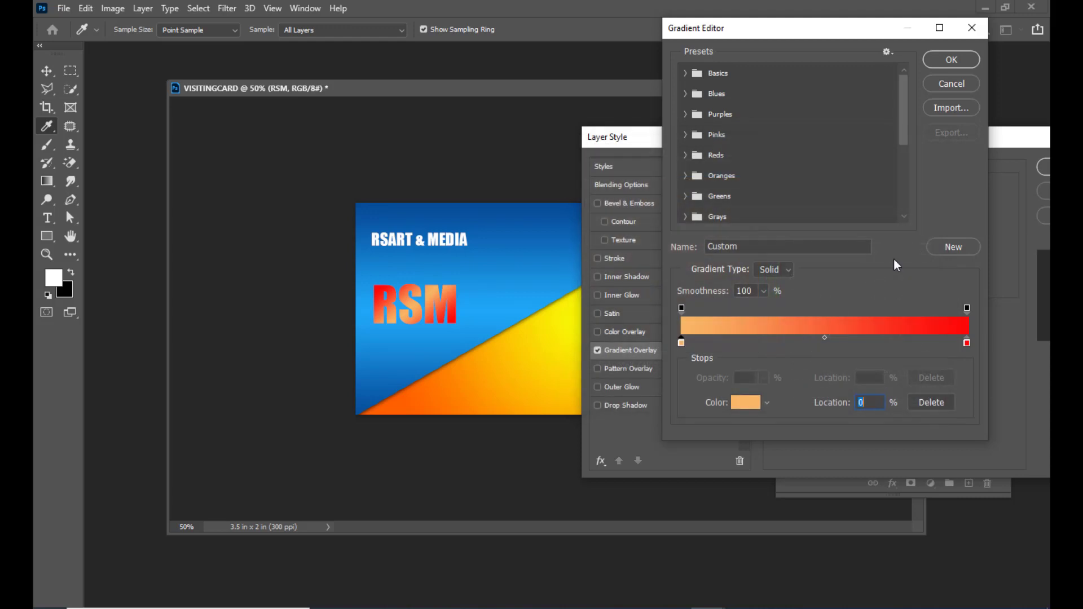
Recolour the stops to yellow on the left and orange on the right, and accept.
{"action": "double_click", "coordinate": [968, 343]}
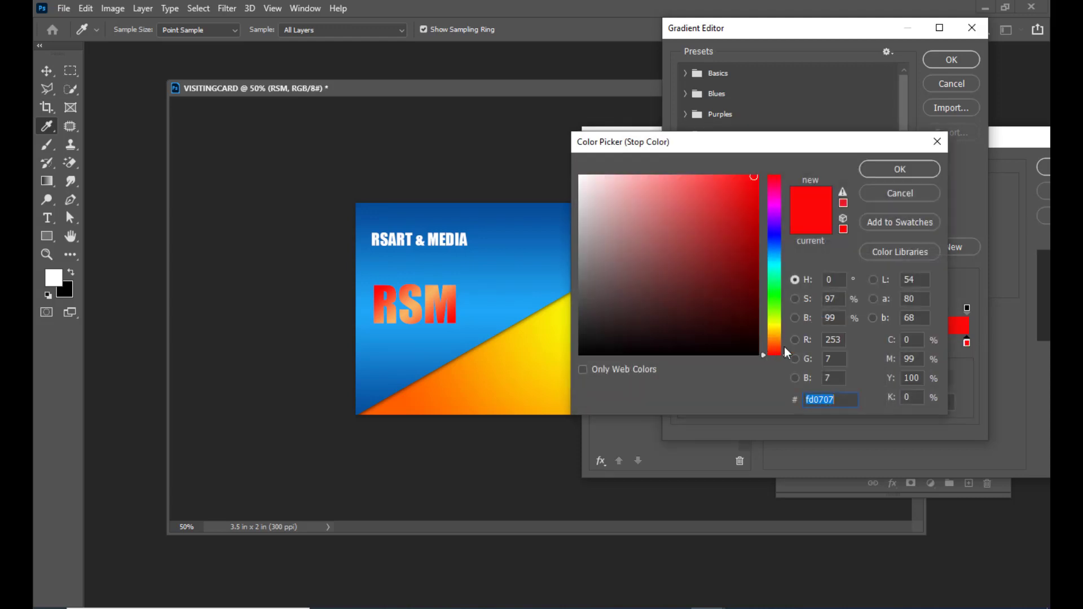
{"action": "left_click_drag", "start_coordinate": [779, 338], "coordinate": [784, 343]}
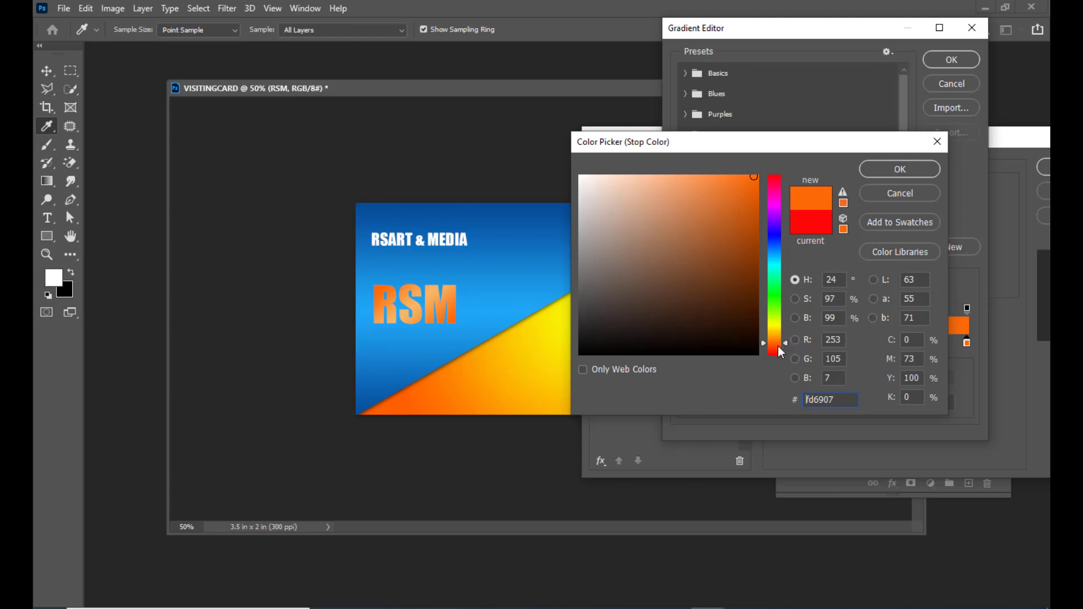
{"action": "left_click_drag", "start_coordinate": [784, 344], "coordinate": [785, 346]}
{"action": "left_click", "coordinate": [885, 170]}
{"action": "double_click", "coordinate": [682, 342]}
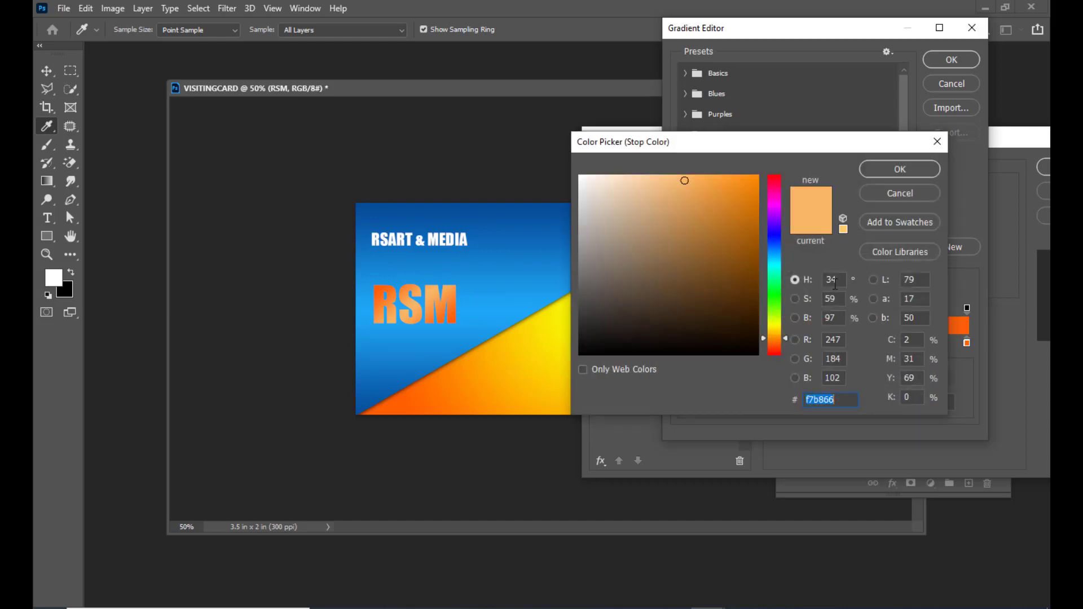
{"action": "left_click", "coordinate": [777, 323]}
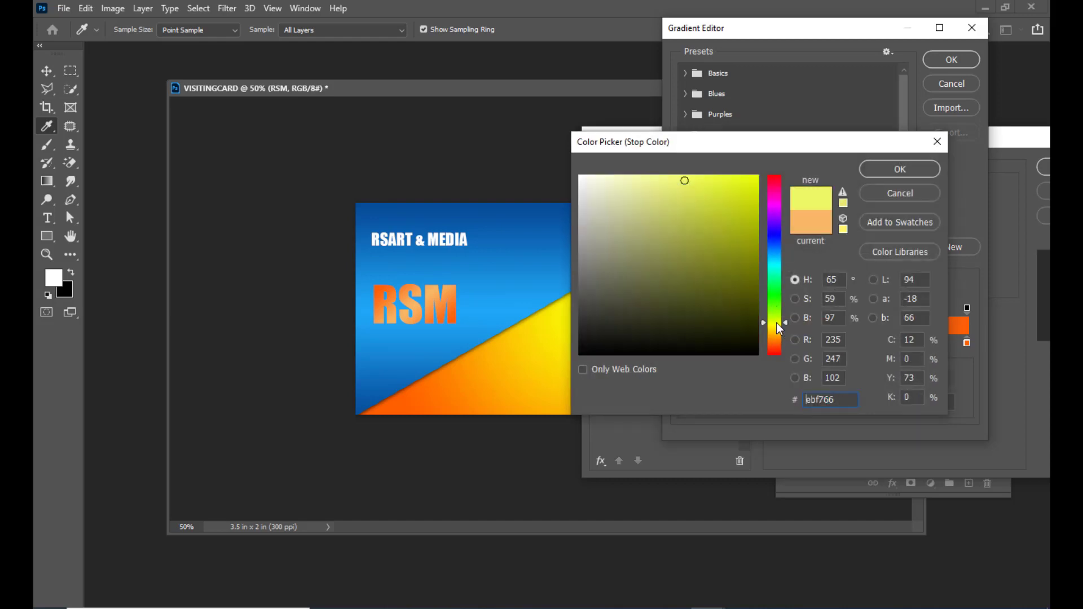
{"action": "left_click", "coordinate": [753, 178]}
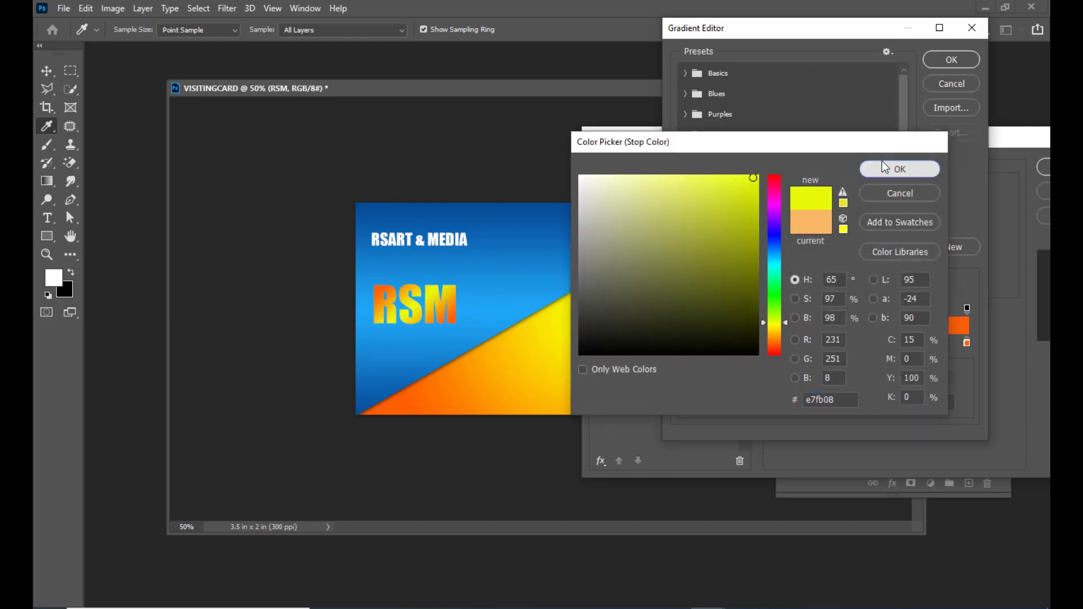
{"action": "left_click", "coordinate": [885, 168]}
{"action": "left_click", "coordinate": [951, 59]}
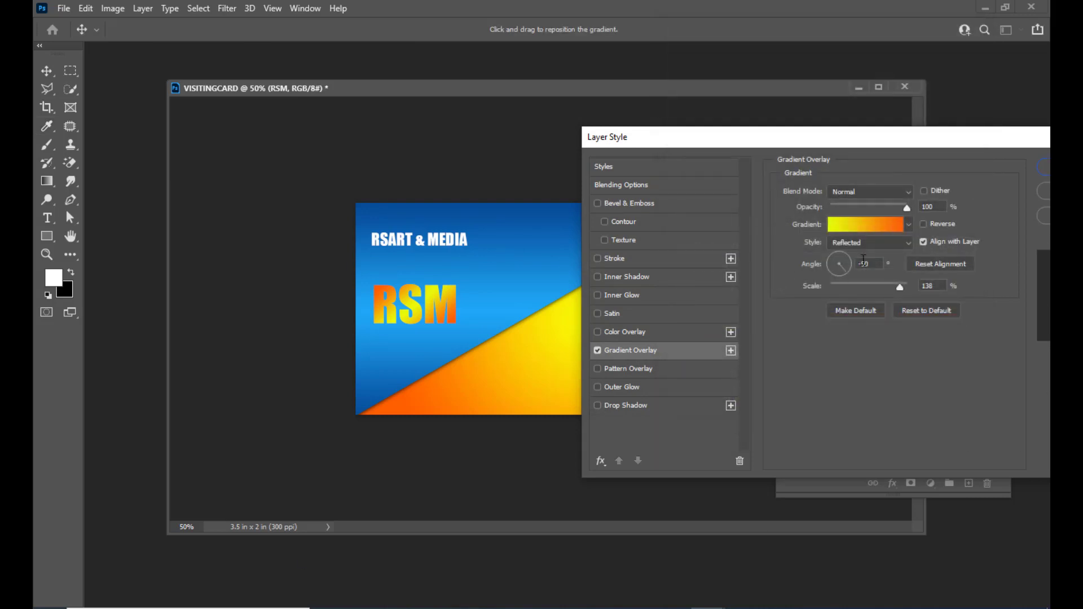
Keep the RSM Gradient Overlay style Reflected and set its angle to -90°.
{"action": "left_click", "coordinate": [879, 242]}
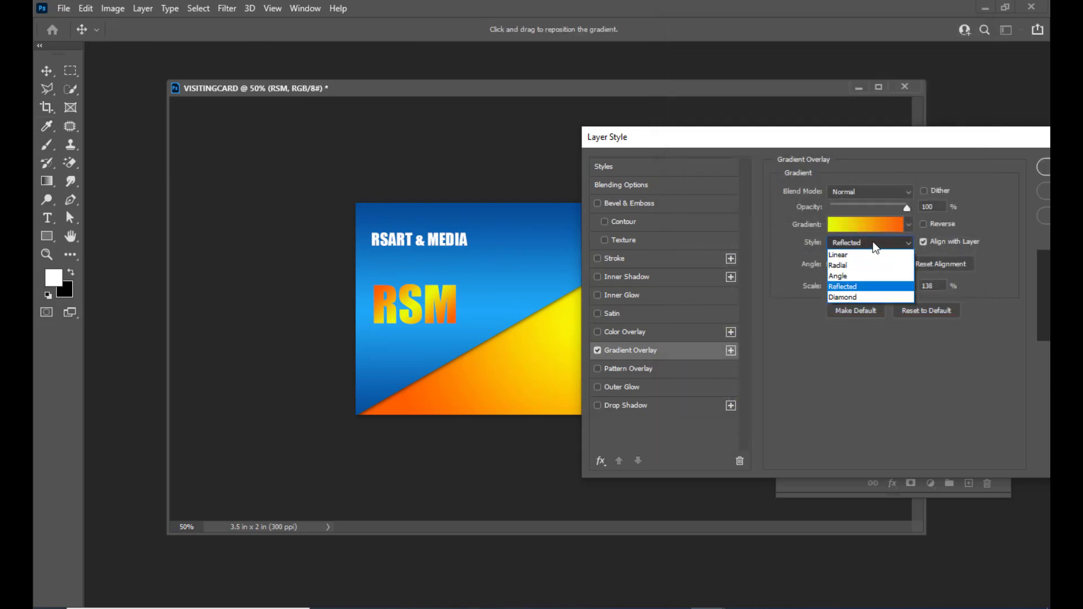
{"action": "left_click", "coordinate": [869, 286]}
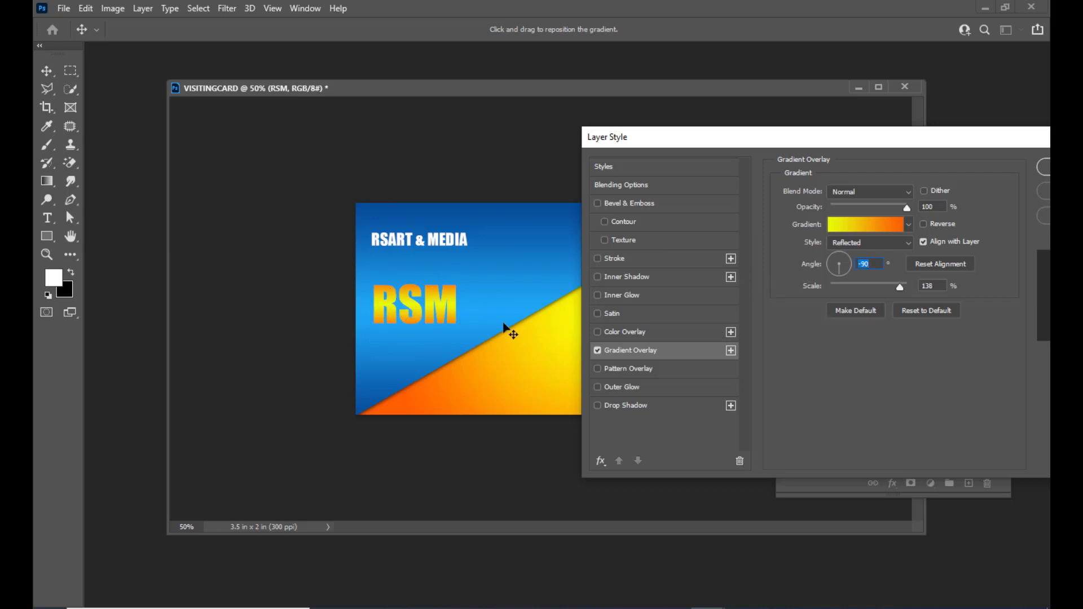
{"action": "left_click_drag", "start_coordinate": [808, 137], "coordinate": [793, 140]}
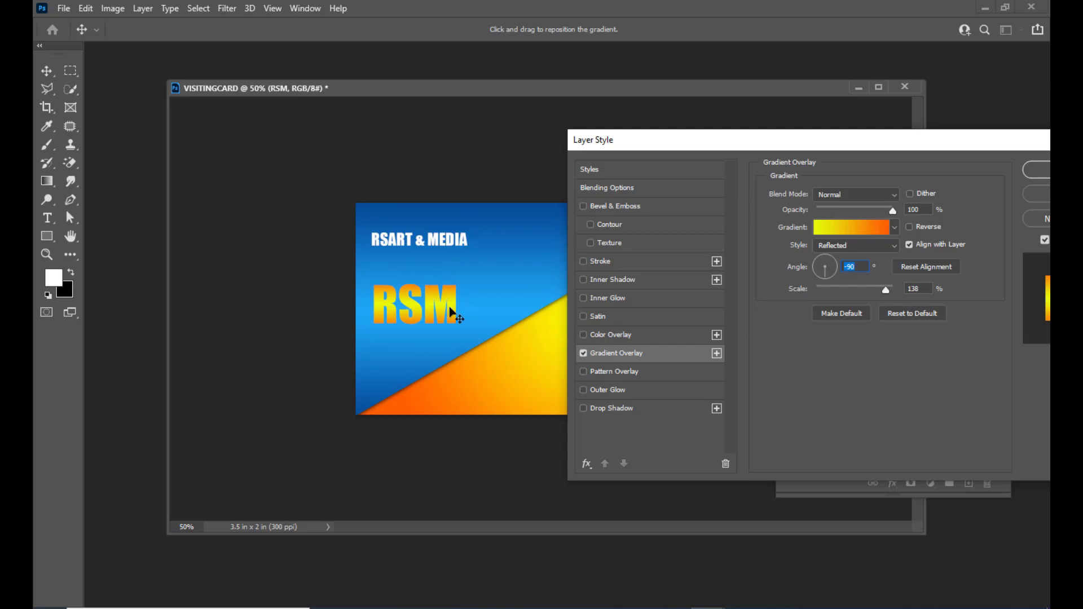
{"action": "left_click_drag", "start_coordinate": [722, 142], "coordinate": [761, 131]}
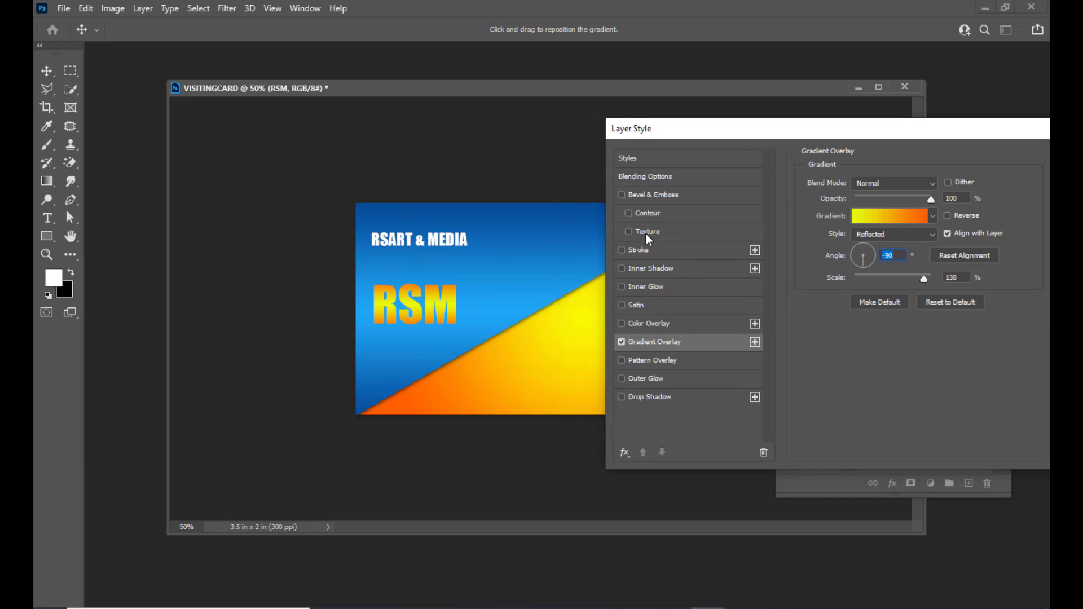
Add a red (#f73131) Stroke outline to the RSM text.
{"action": "left_click", "coordinate": [621, 250]}
{"action": "left_click", "coordinate": [670, 253]}
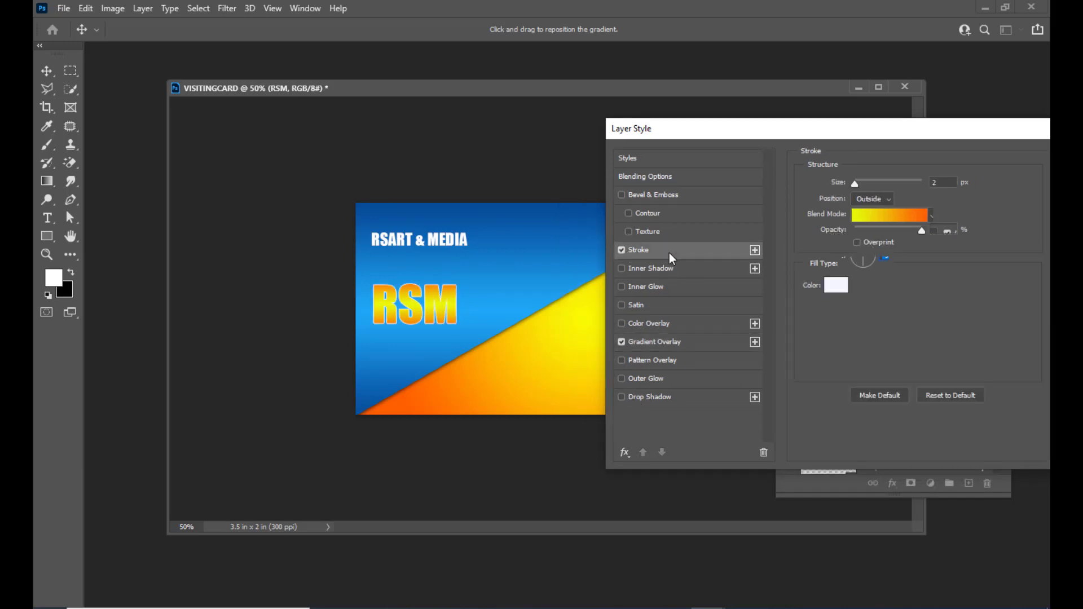
{"action": "left_click", "coordinate": [836, 285]}
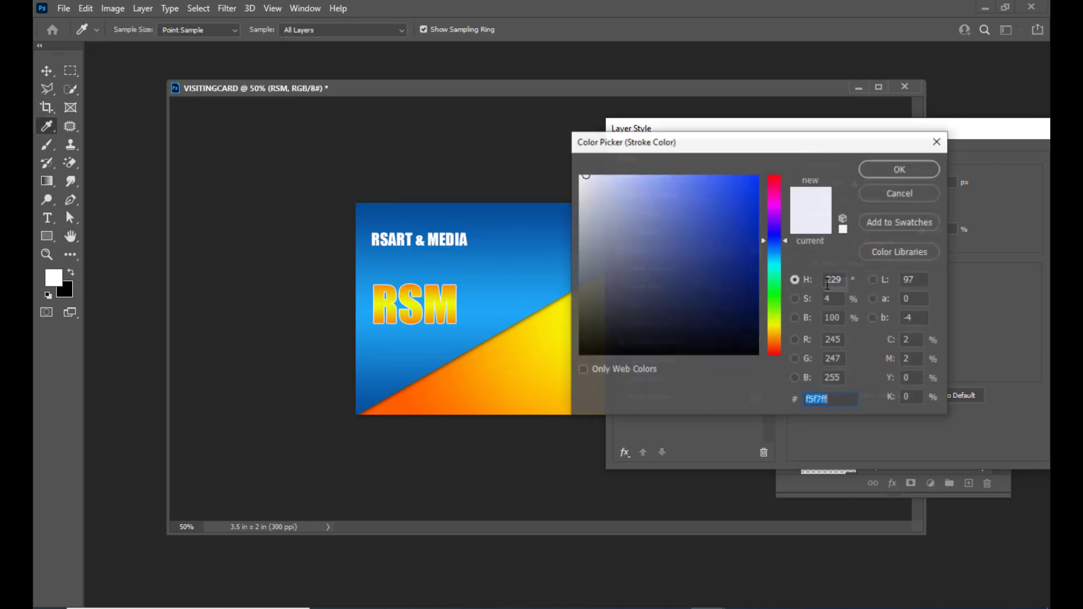
{"action": "left_click_drag", "start_coordinate": [778, 336], "coordinate": [775, 375]}
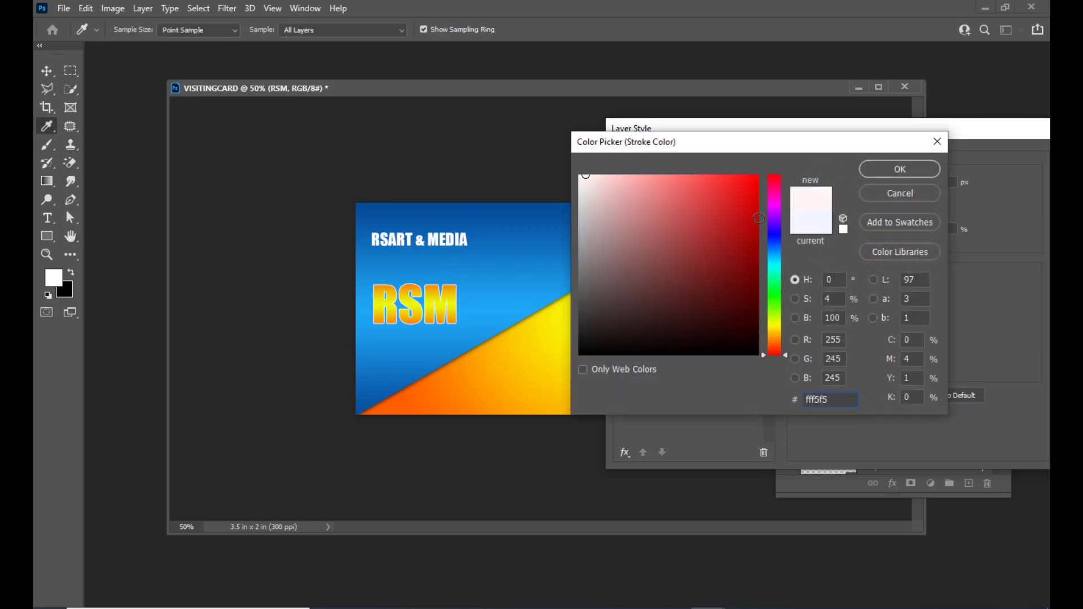
{"action": "left_click", "coordinate": [723, 180]}
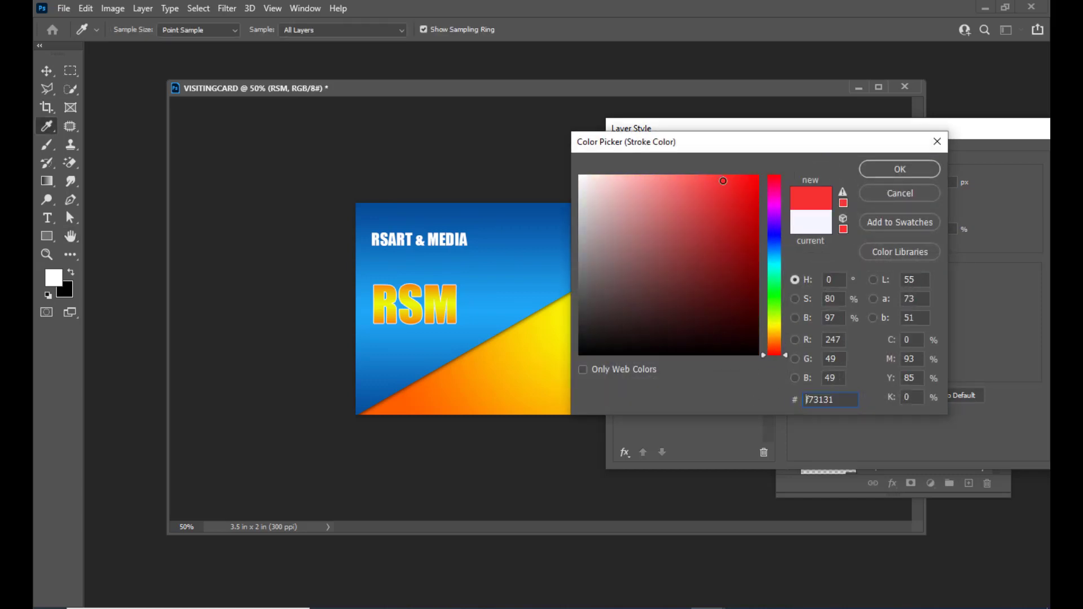
{"action": "left_click", "coordinate": [878, 169]}
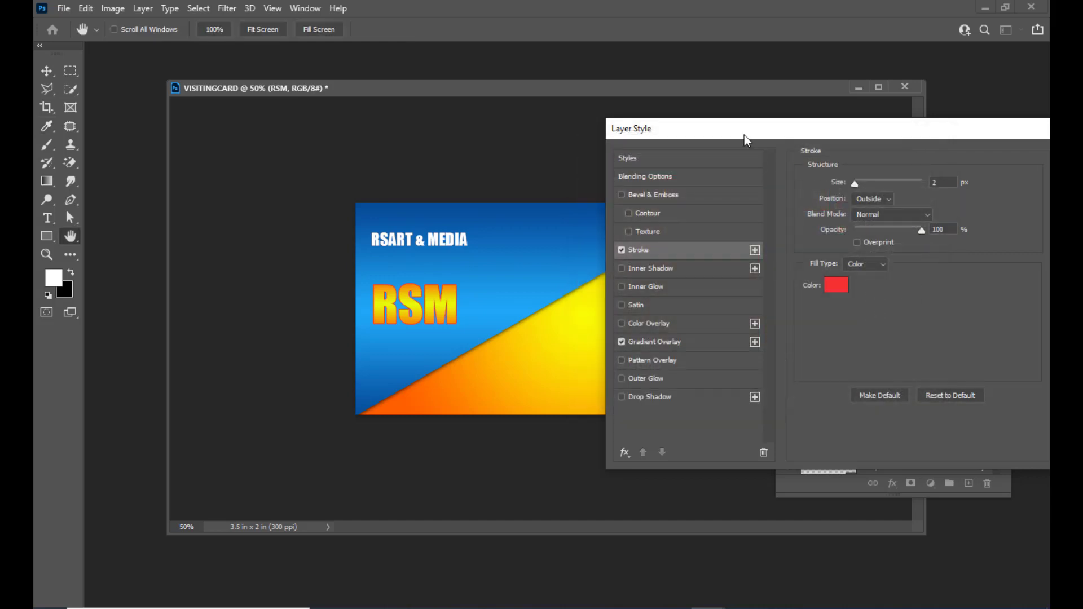
{"action": "left_click_drag", "start_coordinate": [746, 137], "coordinate": [774, 122]}
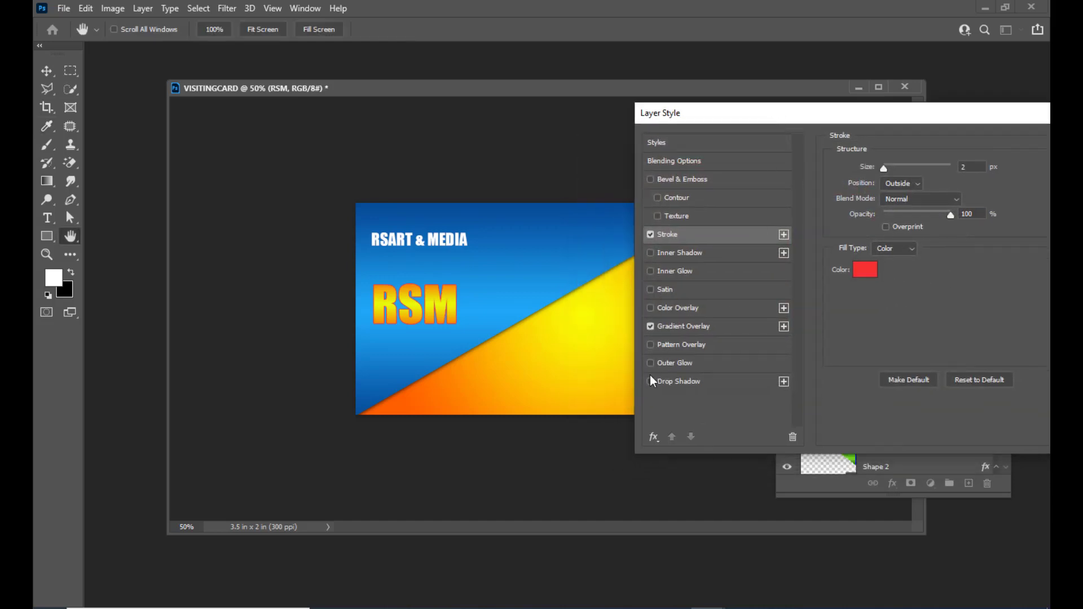
Add a 3 px Drop Shadow to RSM and apply the layer style.
{"action": "left_click", "coordinate": [684, 382]}
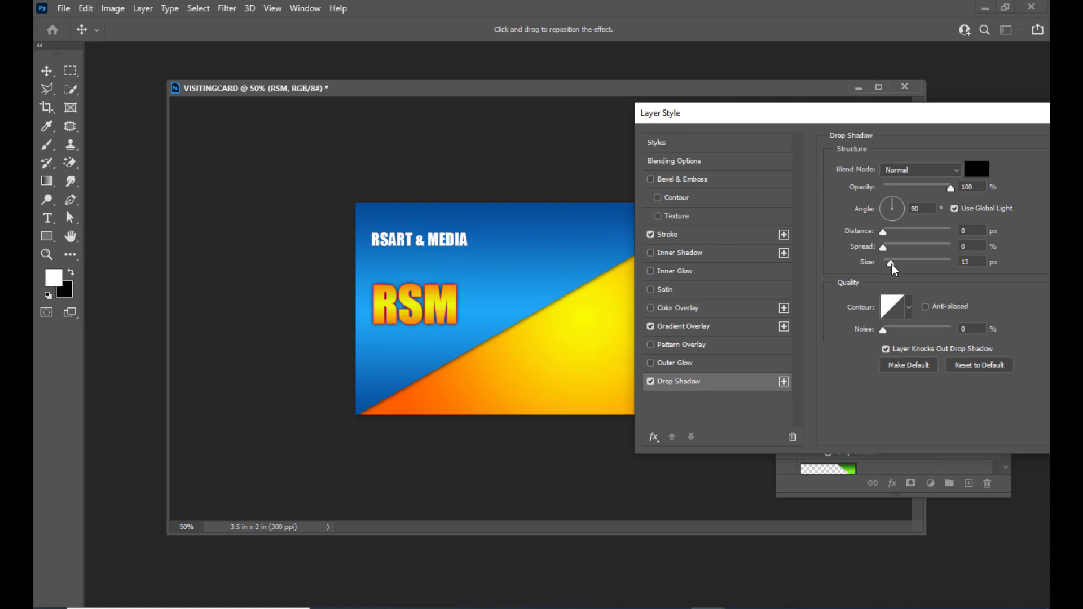
{"action": "left_click_drag", "start_coordinate": [892, 264], "coordinate": [890, 264]}
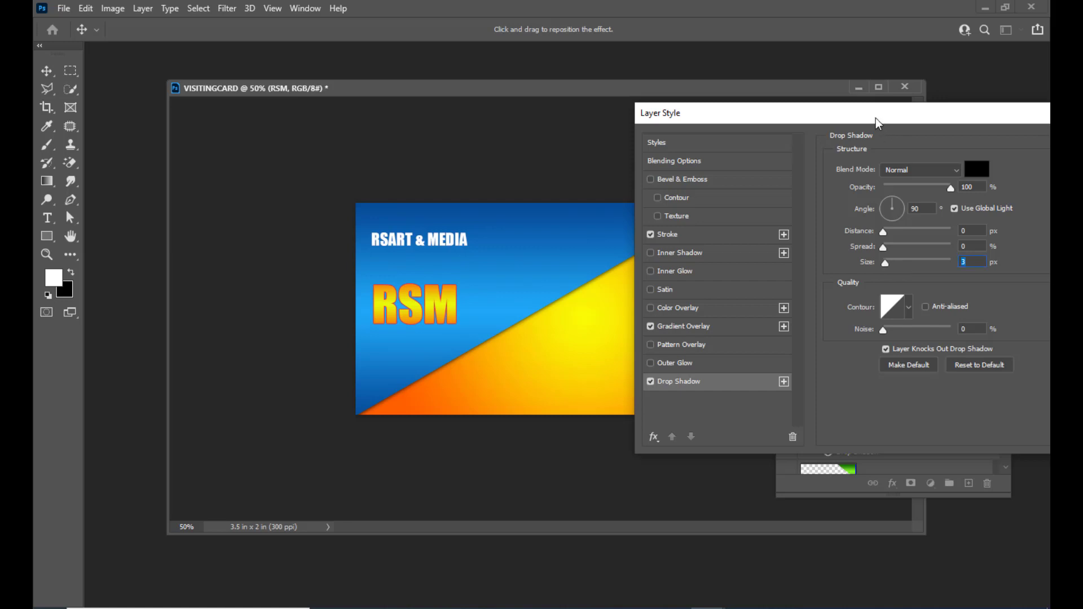
{"action": "left_click_drag", "start_coordinate": [878, 116], "coordinate": [846, 115]}
{"action": "key", "text": "shift+Tab"}
{"action": "key", "text": "shift+Tab"}
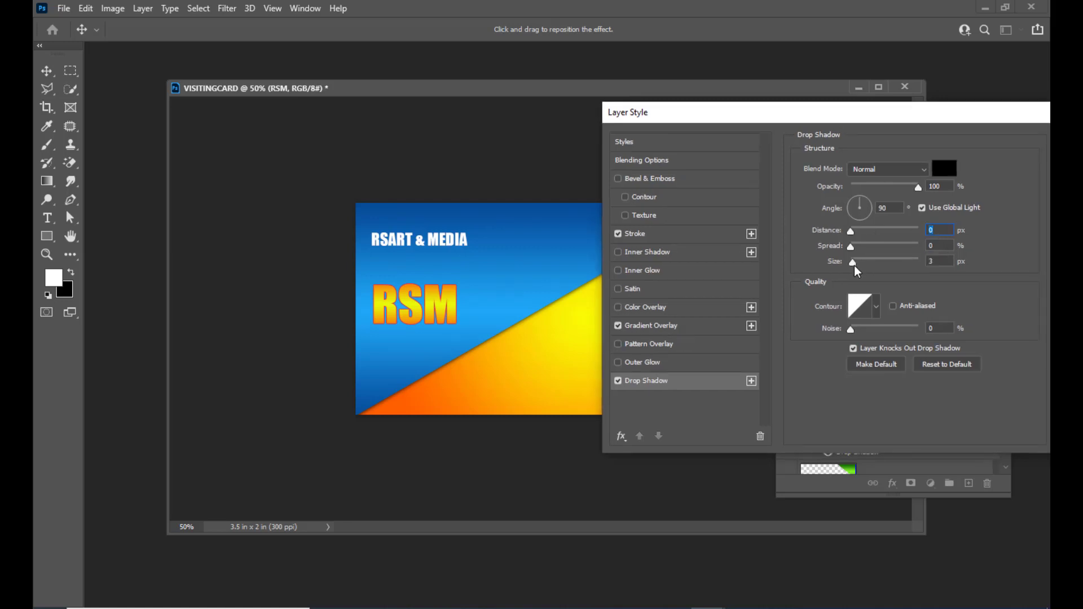
{"action": "left_click", "coordinate": [935, 261]}
{"action": "left_click_drag", "start_coordinate": [851, 116], "coordinate": [705, 146]}
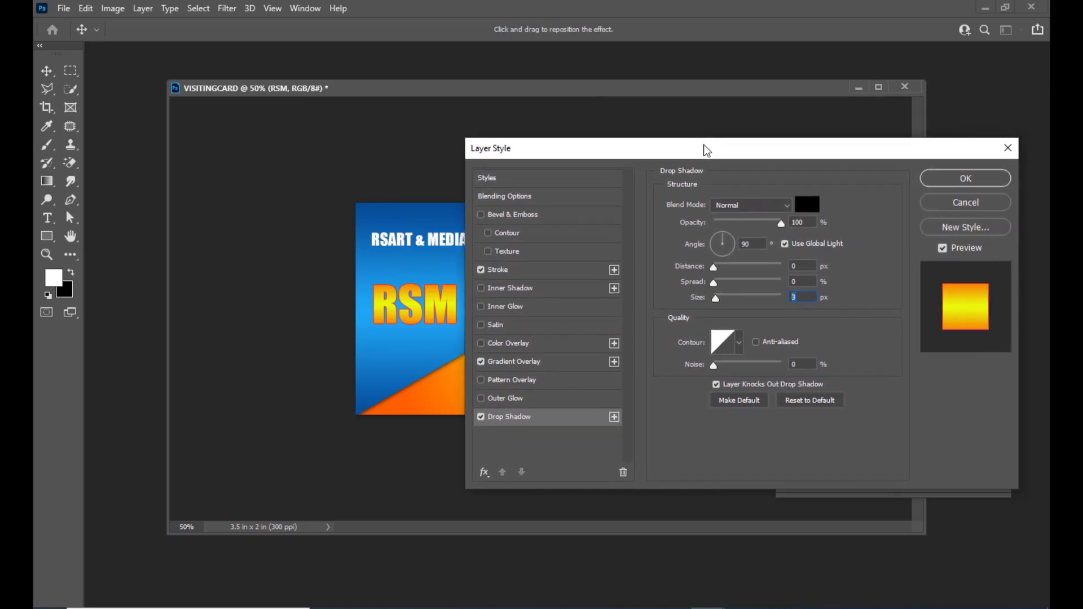
{"action": "mouse_move", "coordinate": [845, 153]}
{"action": "left_mouse_down"}
{"action": "mouse_move", "coordinate": [918, 150]}
{"action": "mouse_move", "coordinate": [856, 149]}
{"action": "left_mouse_up"}
{"action": "left_click", "coordinate": [992, 176]}
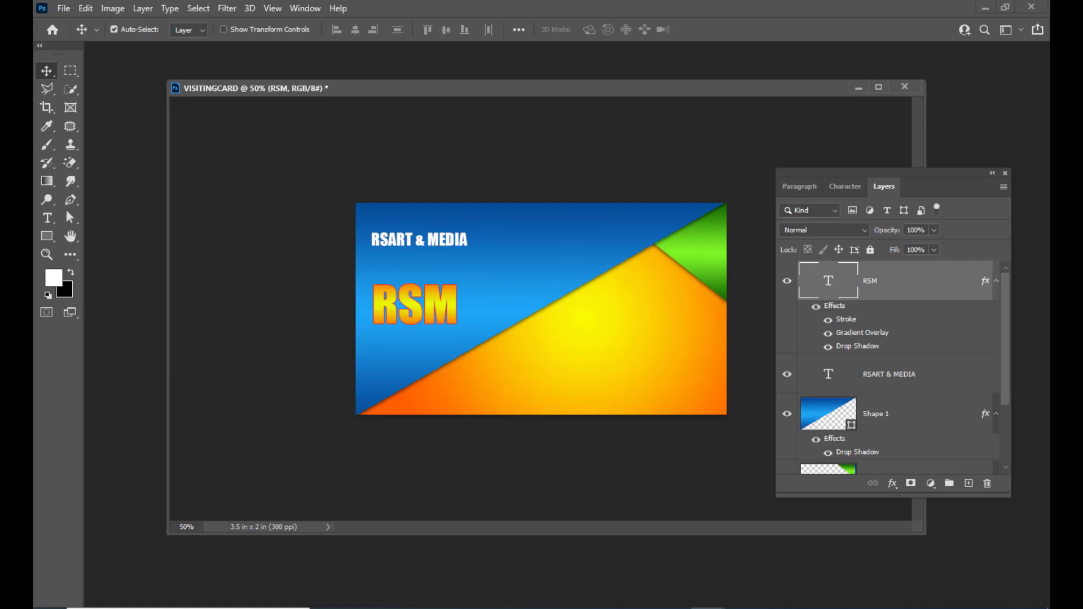
Apply a horizontal Bulge warp with -50% bend to the RSM text so its letters pinch inward.
{"action": "left_click", "coordinate": [46, 218]}
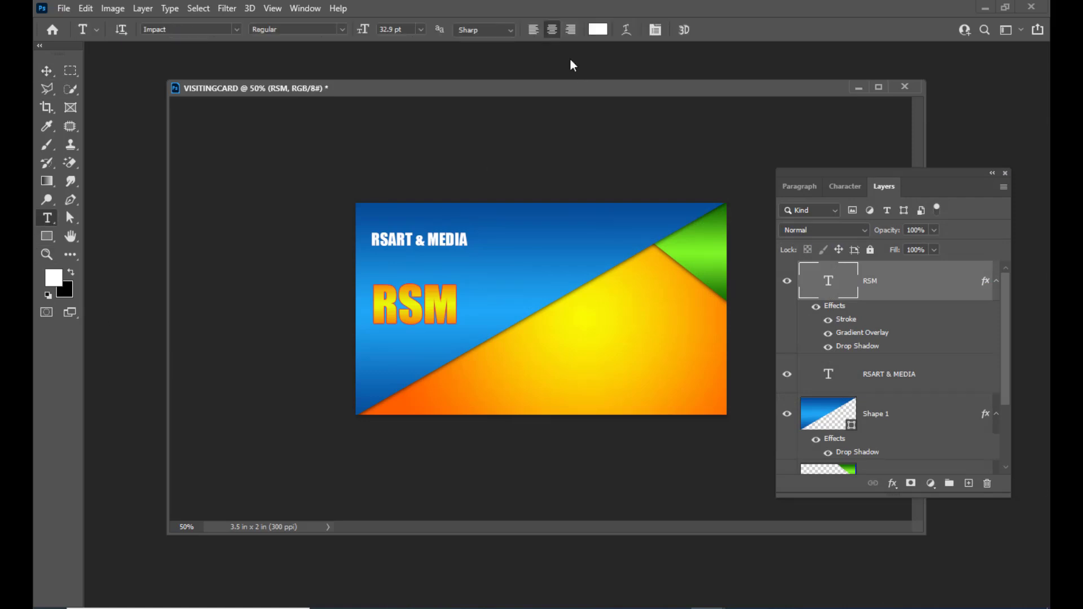
{"action": "left_click", "coordinate": [627, 31]}
{"action": "left_click_drag", "start_coordinate": [741, 124], "coordinate": [718, 119]}
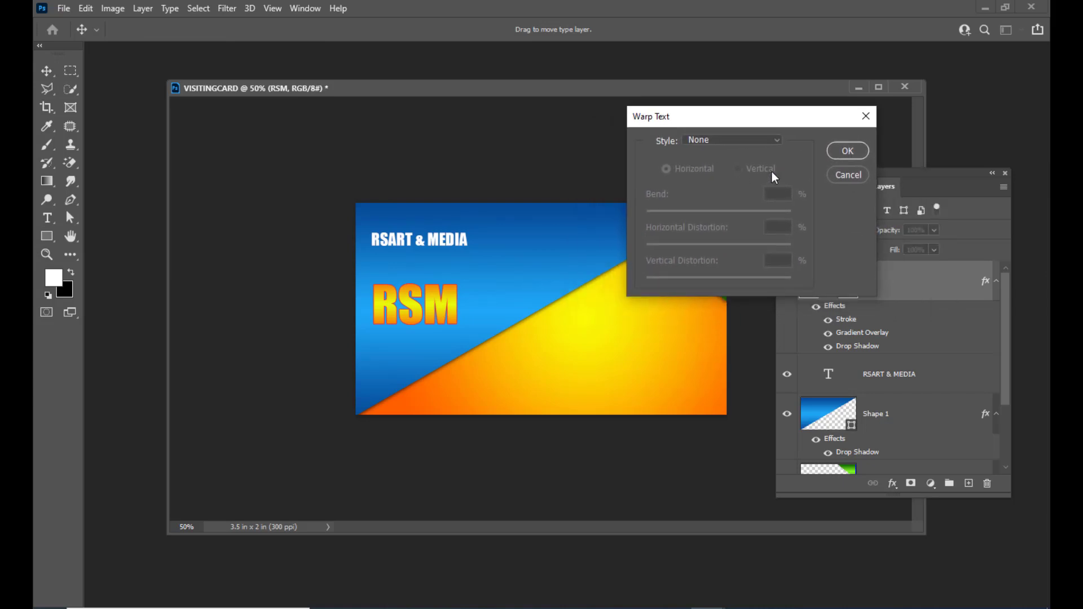
{"action": "left_click", "coordinate": [728, 140]}
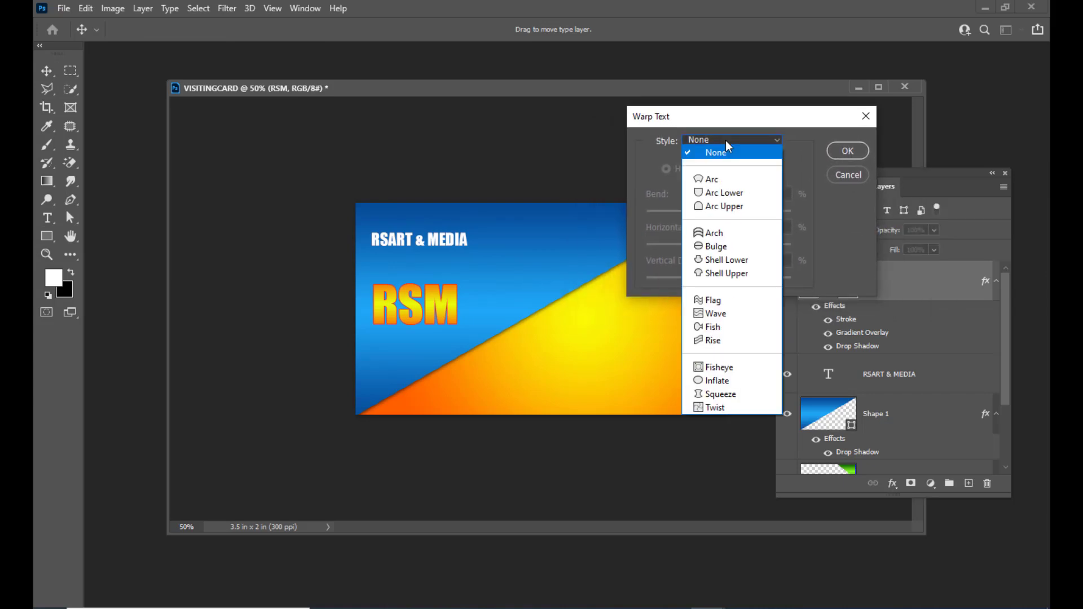
{"action": "left_click", "coordinate": [720, 247]}
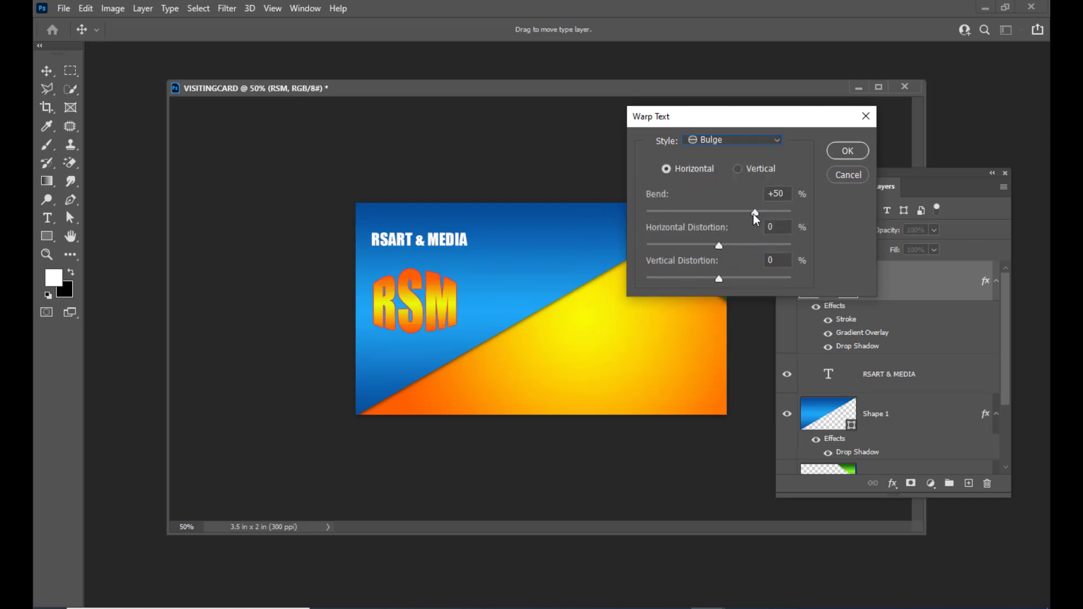
{"action": "left_click_drag", "start_coordinate": [754, 213], "coordinate": [682, 217]}
{"action": "left_click_drag", "start_coordinate": [787, 195], "coordinate": [776, 195]}
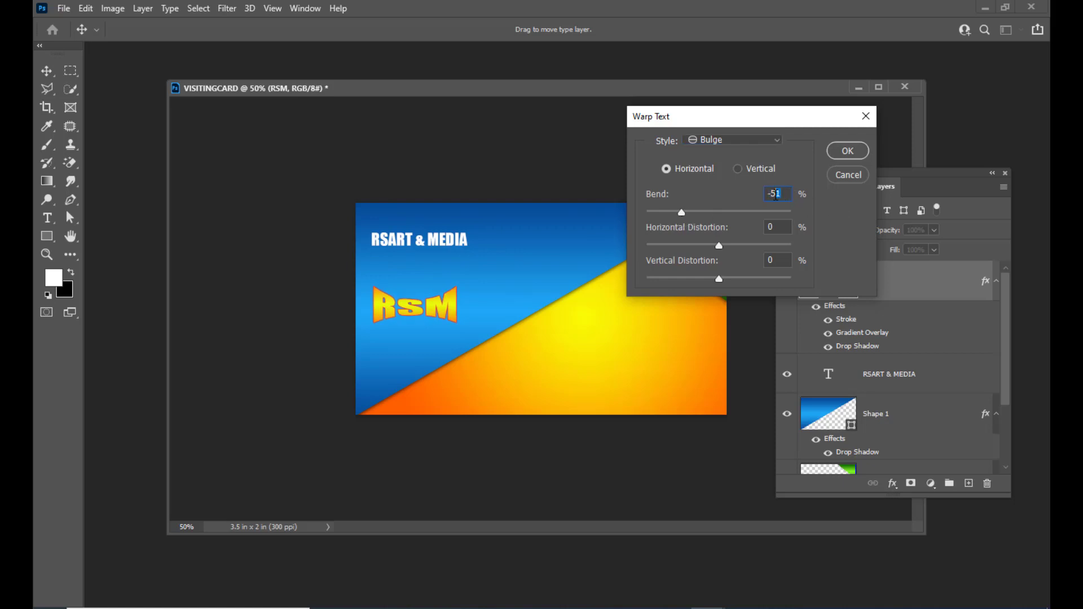
{"action": "type", "text": "0"}
{"action": "left_click", "coordinate": [780, 225]}
{"action": "left_click_drag", "start_coordinate": [689, 116], "coordinate": [666, 126]}
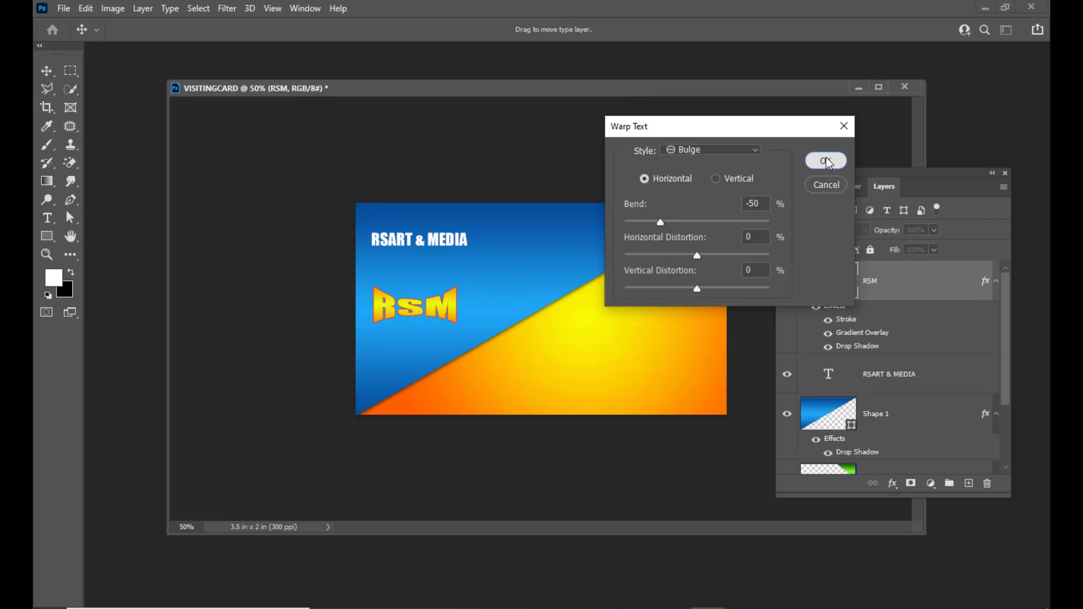
{"action": "left_click", "coordinate": [826, 161]}
{"action": "left_click", "coordinate": [47, 70]}
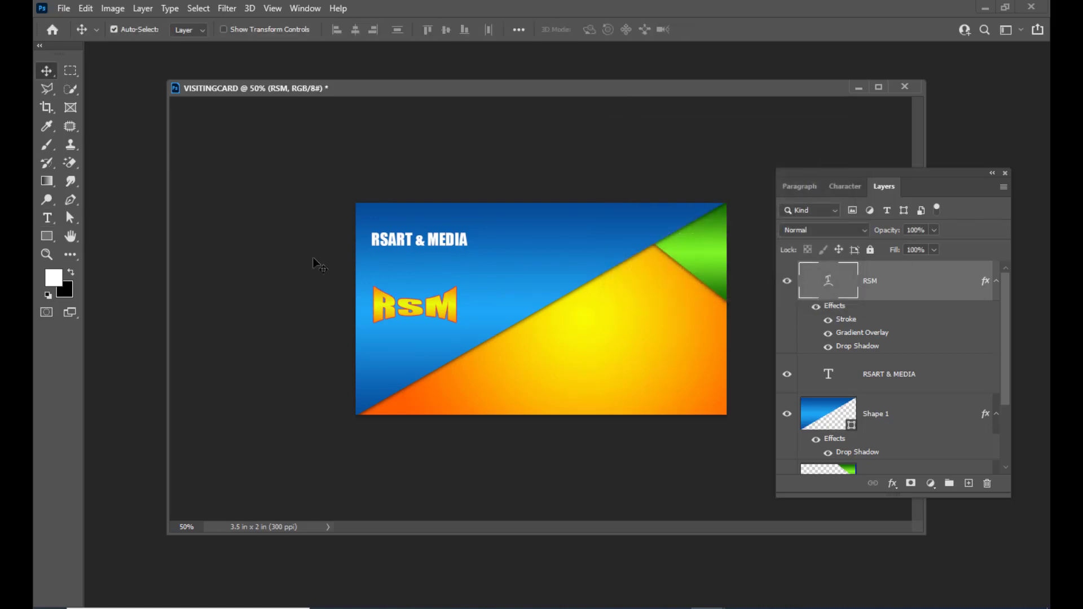
Move the RSM logo up above the company name.
{"action": "right_click", "coordinate": [435, 310]}
{"action": "left_click", "coordinate": [449, 310]}
{"action": "left_click_drag", "start_coordinate": [445, 310], "coordinate": [442, 228]}
{"action": "left_click_drag", "start_coordinate": [444, 248], "coordinate": [461, 273]}
Scale RSART & MEDIA to about 76% and nudge it just beneath RSM.
{"action": "left_click", "coordinate": [915, 383]}
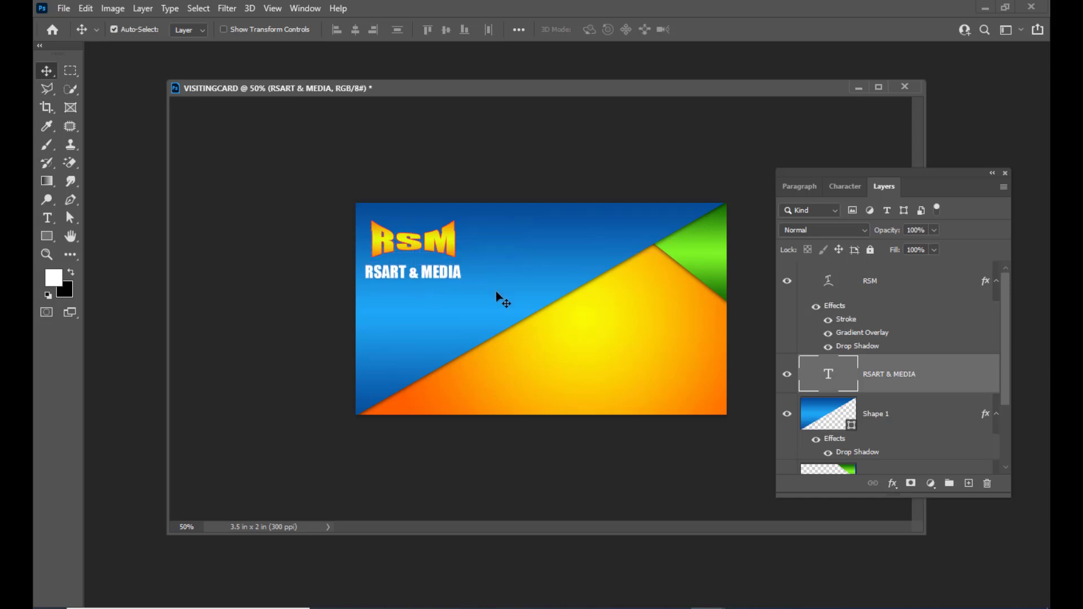
{"action": "key", "text": "ctrl+t"}
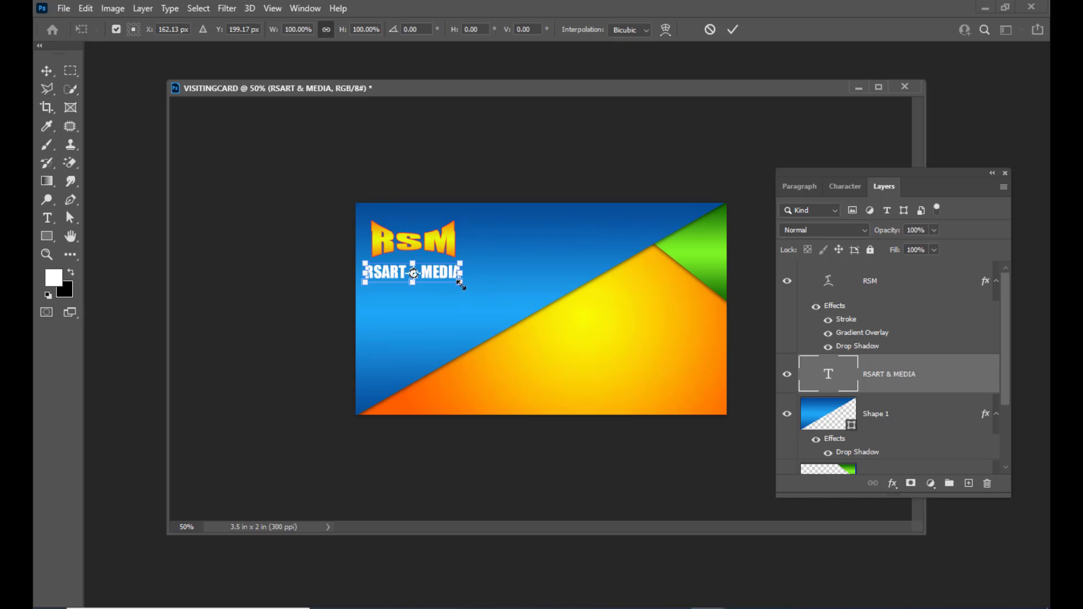
{"action": "left_click_drag", "start_coordinate": [461, 286], "coordinate": [432, 274]}
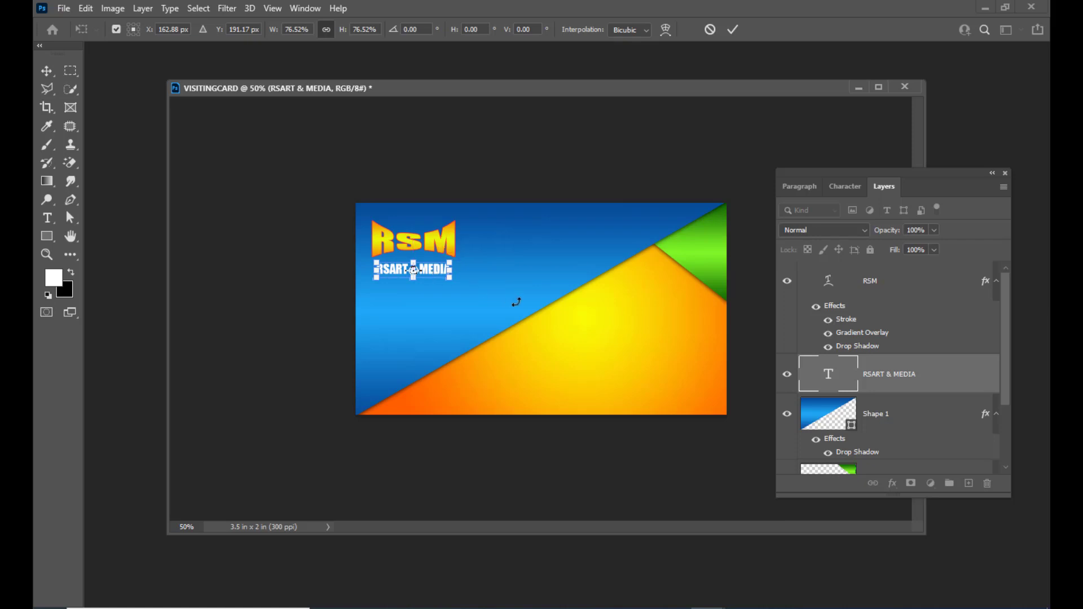
{"action": "key", "text": "Up"}
{"action": "key", "text": "Up"}
{"action": "key", "text": "Return"}
{"action": "left_click_drag", "start_coordinate": [481, 90], "coordinate": [483, 88]}
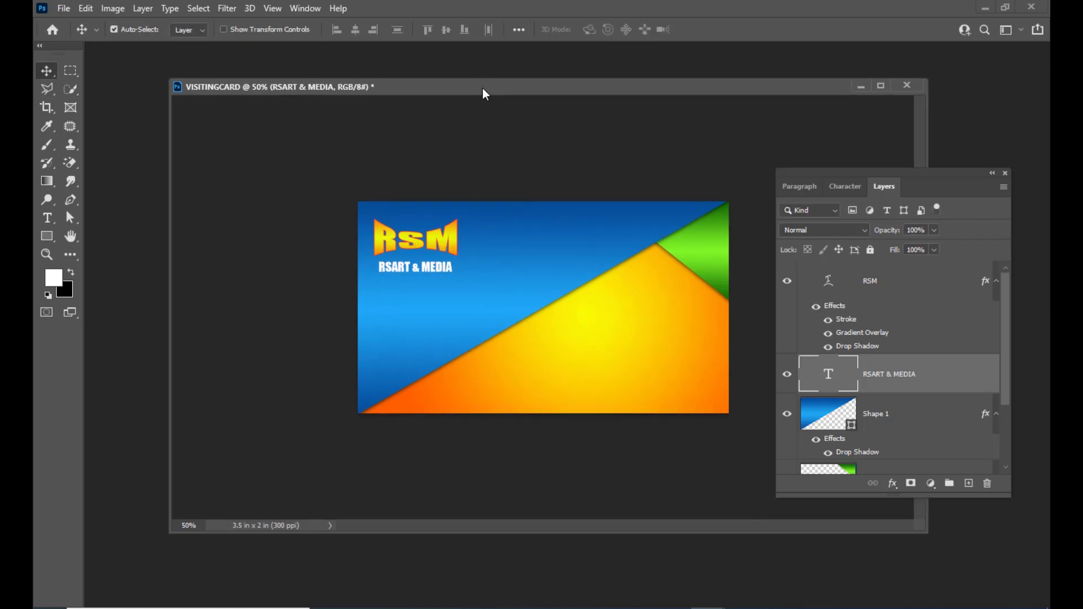
Type 'Multimedia & Visual Effects Training Academy' on the card and drag it beneath RSART & MEDIA.
{"action": "left_click", "coordinate": [47, 218]}
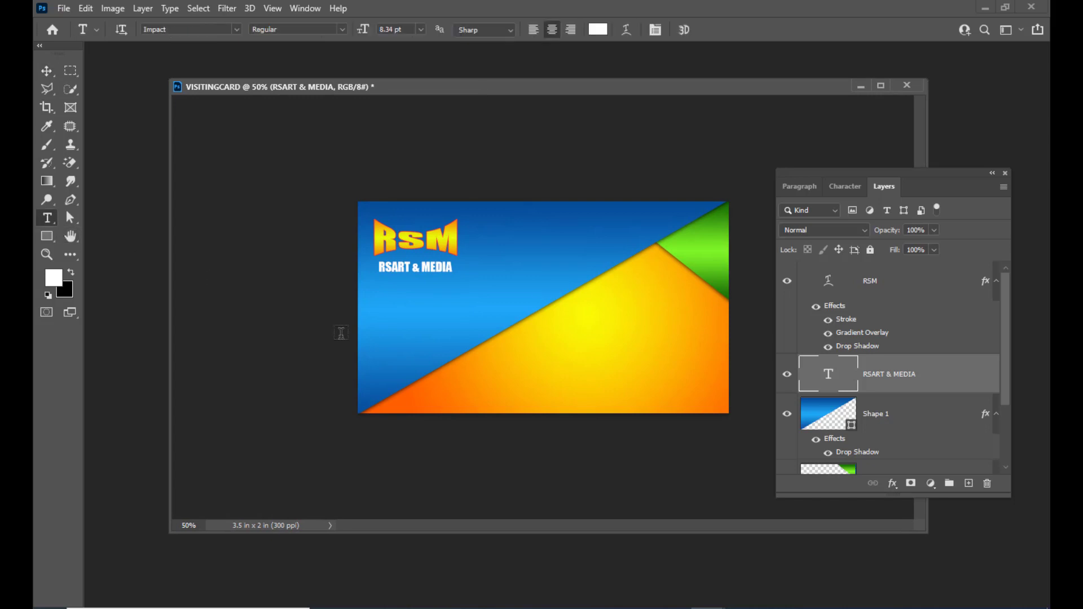
{"action": "left_click", "coordinate": [382, 325]}
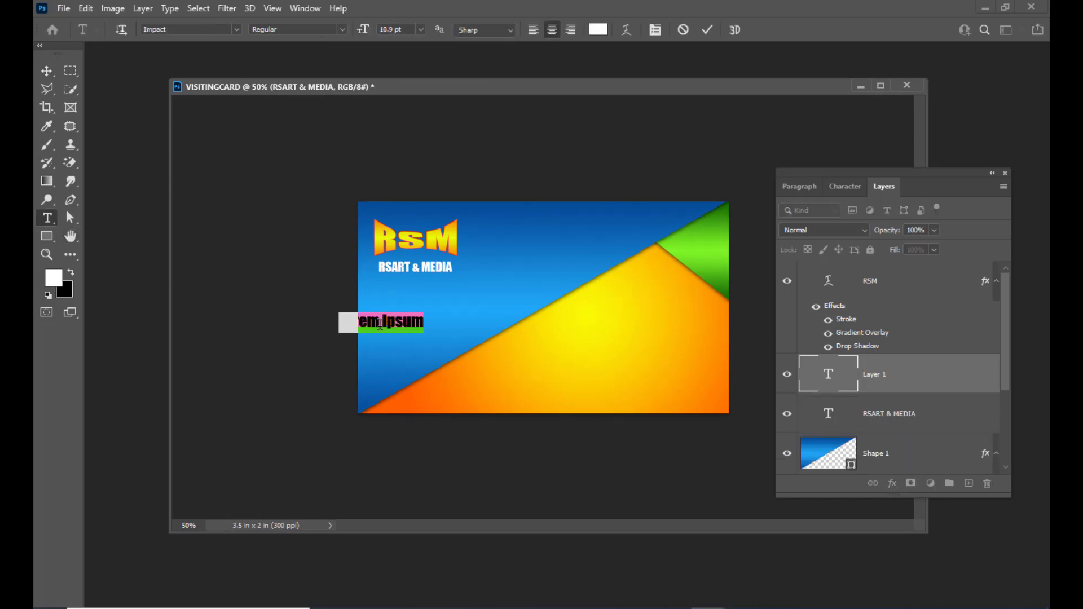
{"action": "type", "text": "m"}
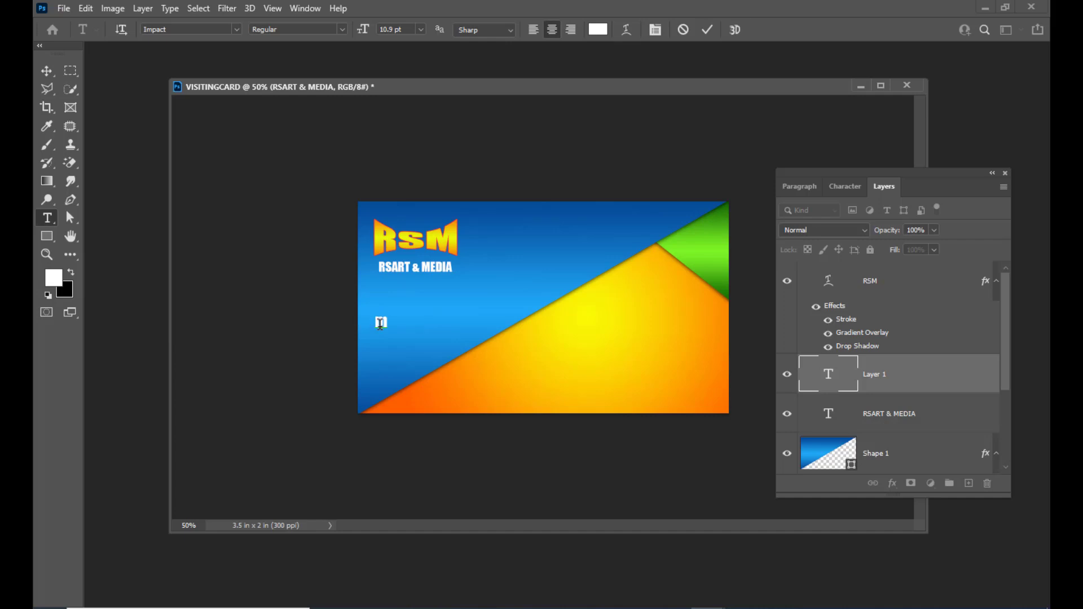
{"action": "key", "text": "BackSpace"}
{"action": "type", "text": "Mul"}
{"action": "type", "text": "timedia"}
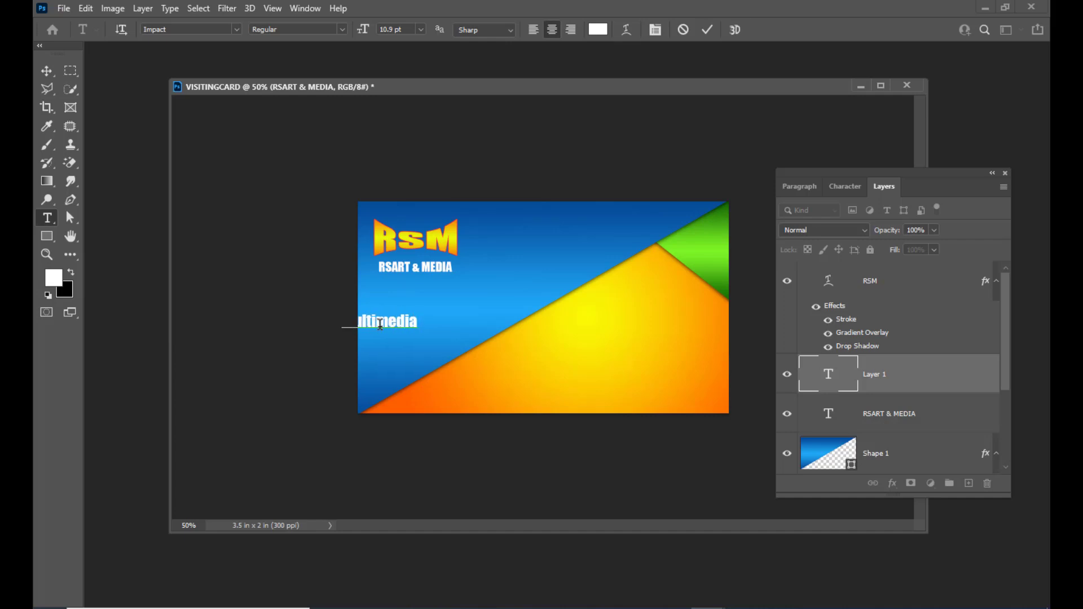
{"action": "type", "text": " &"}
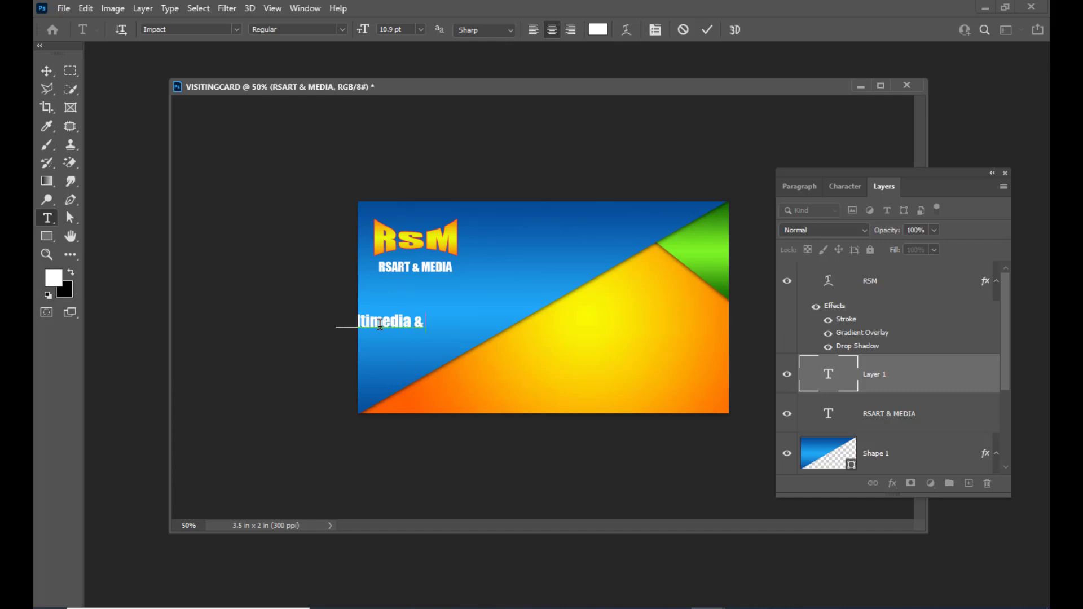
{"action": "type", "text": " Visual"}
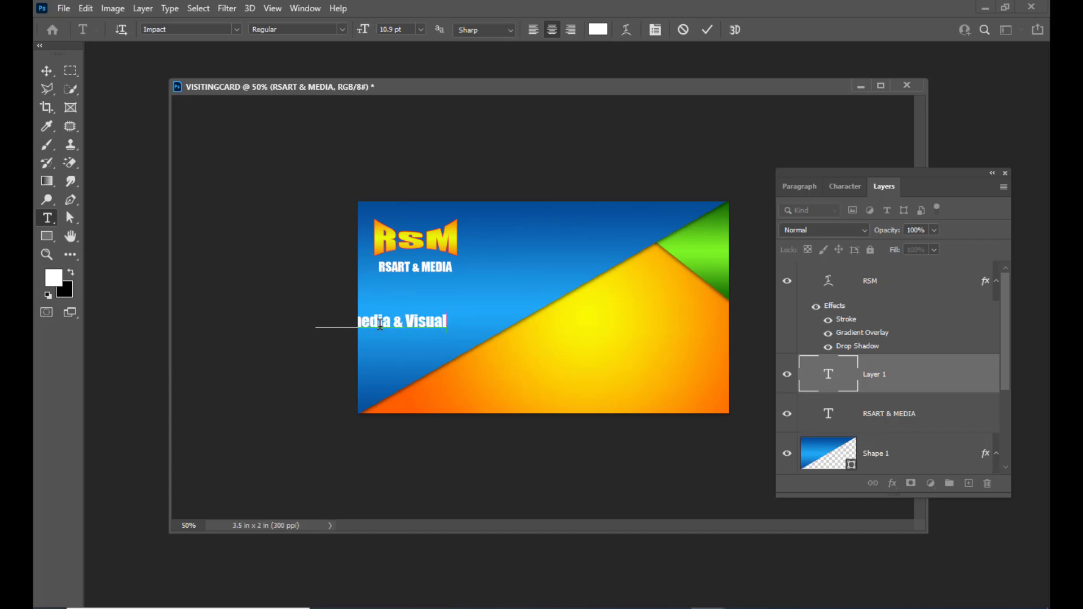
{"action": "type", "text": " Effects"}
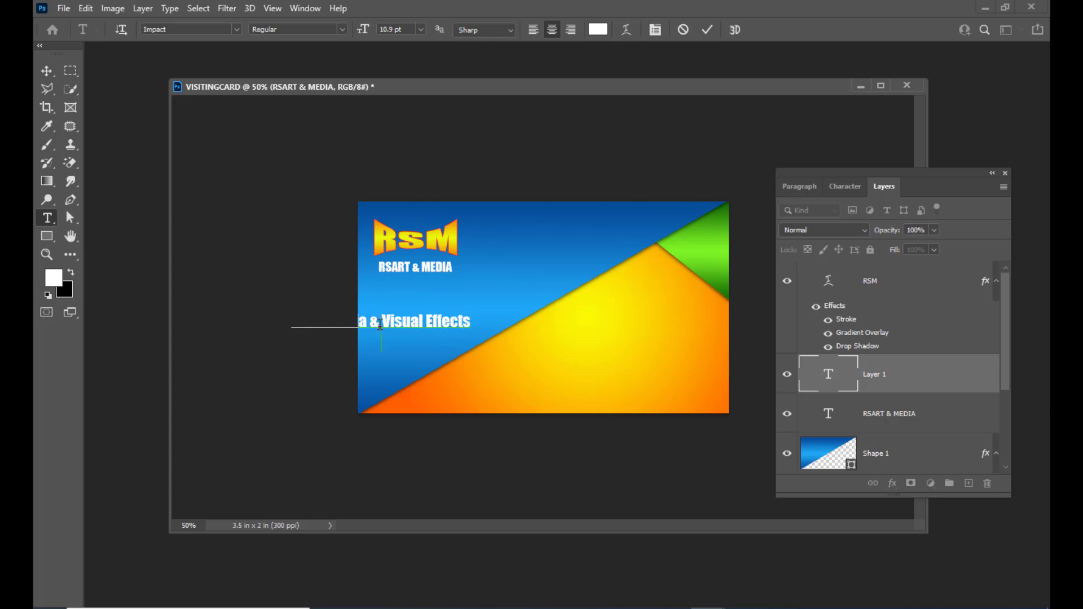
{"action": "type", "text": "Training"}
{"action": "type", "text": " A"}
{"action": "type", "text": "cam"}
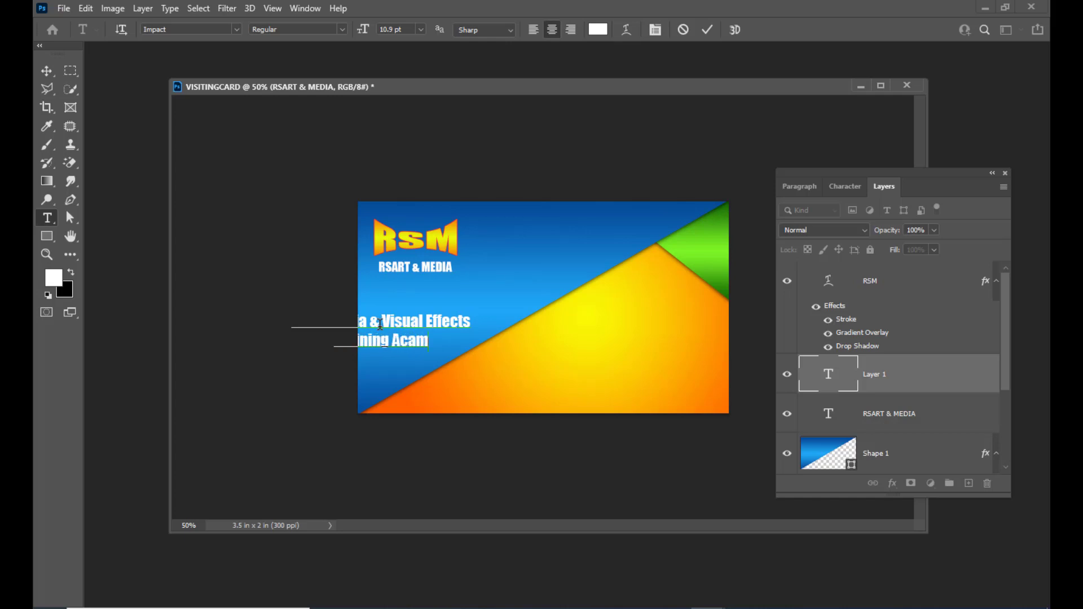
{"action": "key", "text": "BackSpace"}
{"action": "type", "text": "damy"}
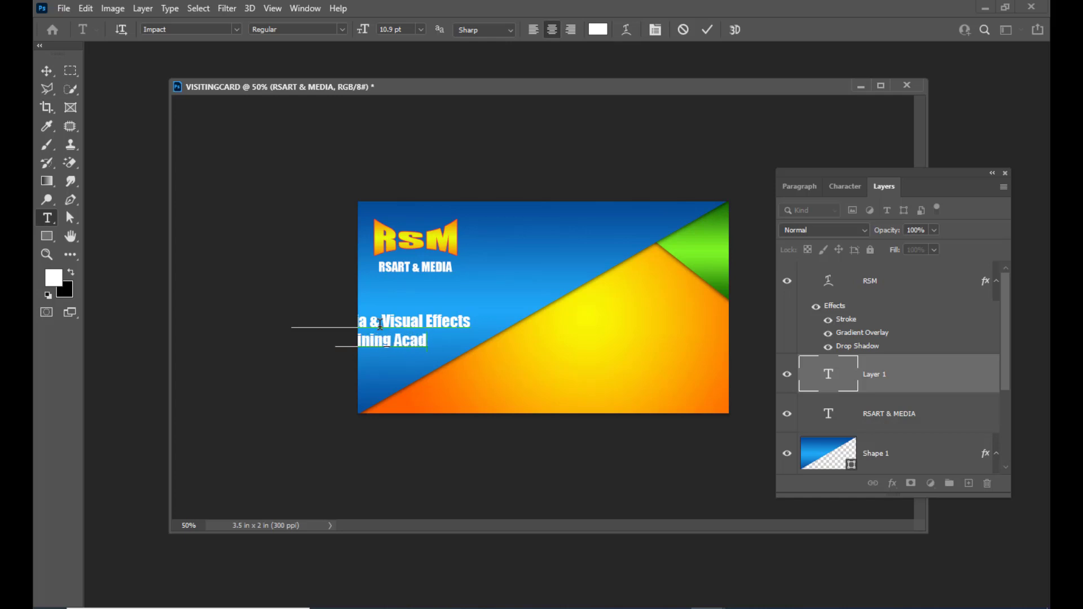
{"action": "key", "text": "BackSpace"}
{"action": "key", "text": "BackSpace"}
{"action": "key", "text": "BackSpace"}
{"action": "type", "text": "emy"}
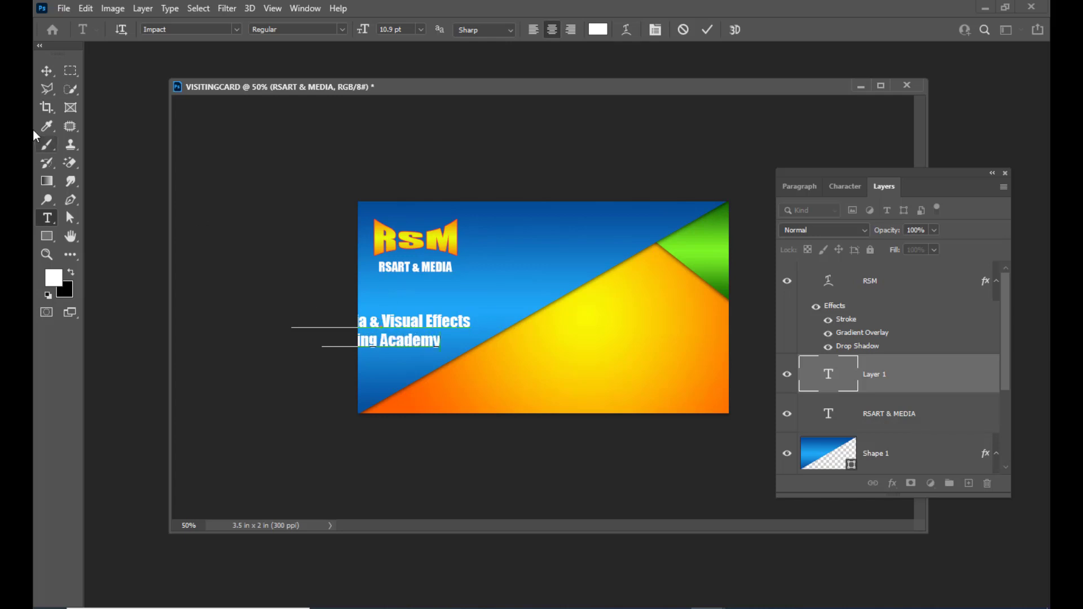
{"action": "left_click", "coordinate": [47, 71]}
{"action": "left_click_drag", "start_coordinate": [439, 320], "coordinate": [505, 295]}
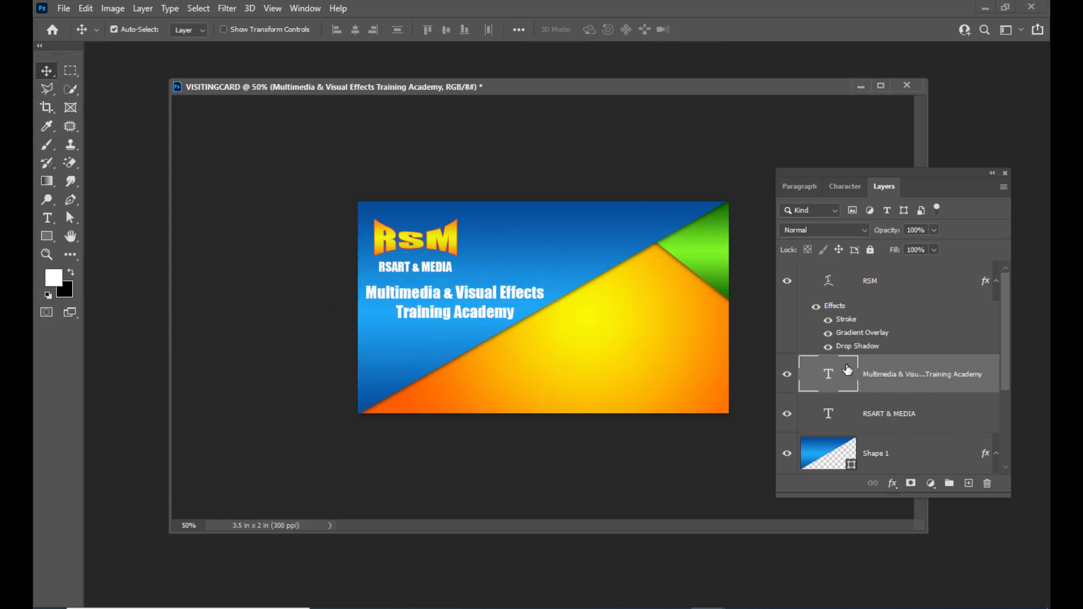
Reduce the tagline to 6.9 pt and move it left under RSART & MEDIA.
{"action": "double_click", "coordinate": [829, 375]}
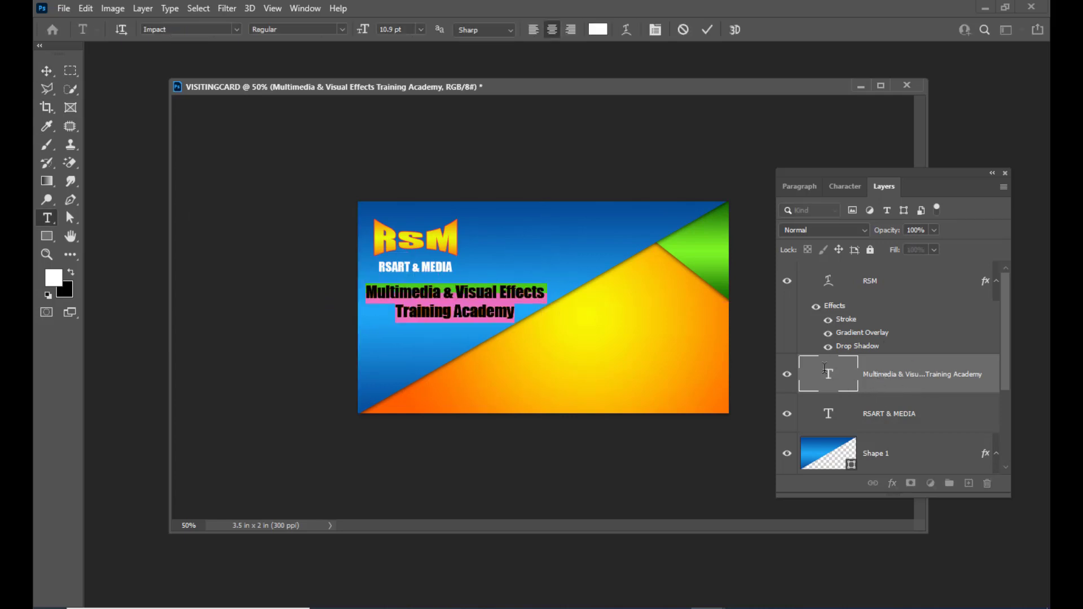
{"action": "key", "text": "ctrl+shift+comma"}
{"action": "key", "text": "ctrl+shift+comma"}
{"action": "key", "text": "ctrl+shift+comma"}
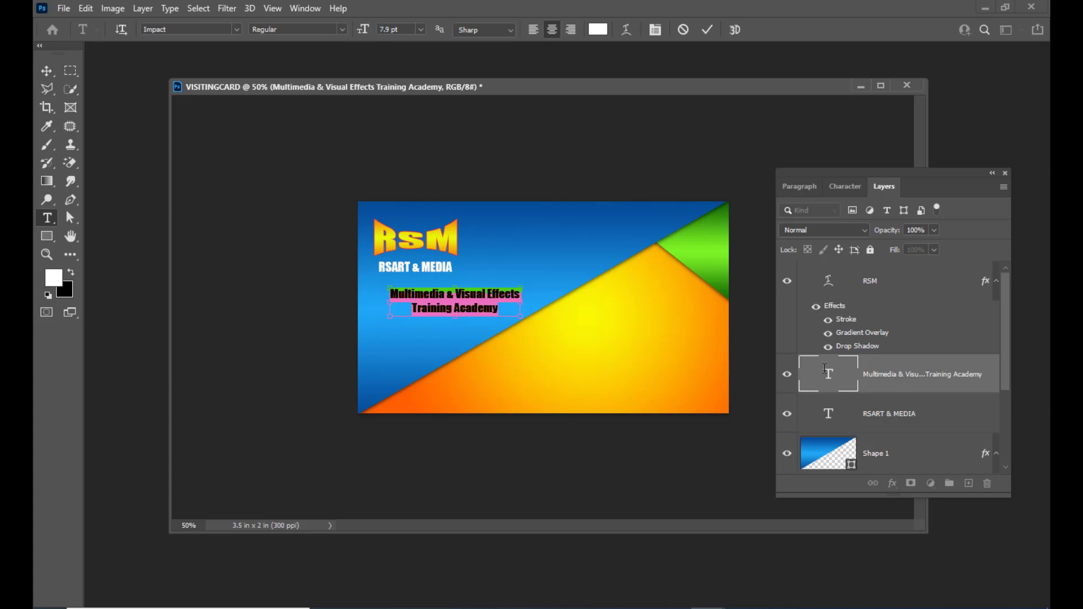
{"action": "key", "text": "ctrl+shift+comma"}
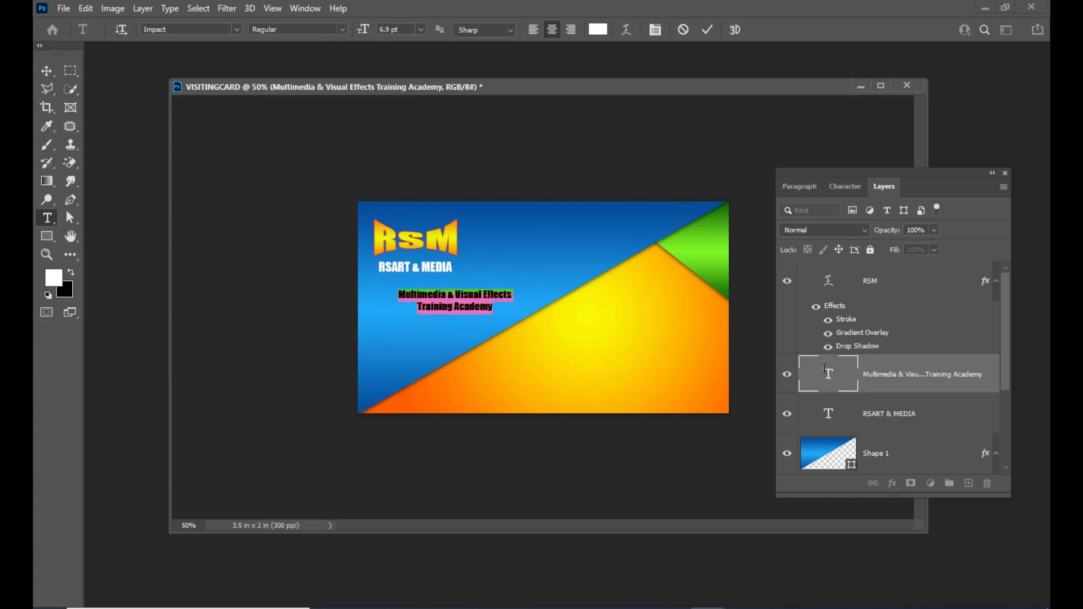
{"action": "left_click", "coordinate": [47, 70]}
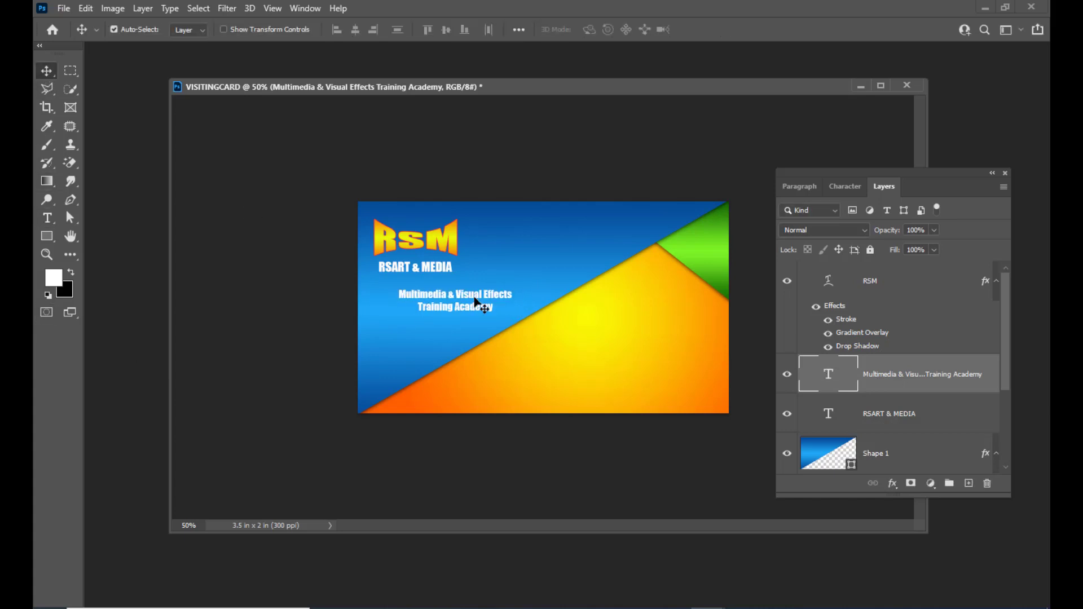
{"action": "left_click_drag", "start_coordinate": [476, 303], "coordinate": [444, 295]}
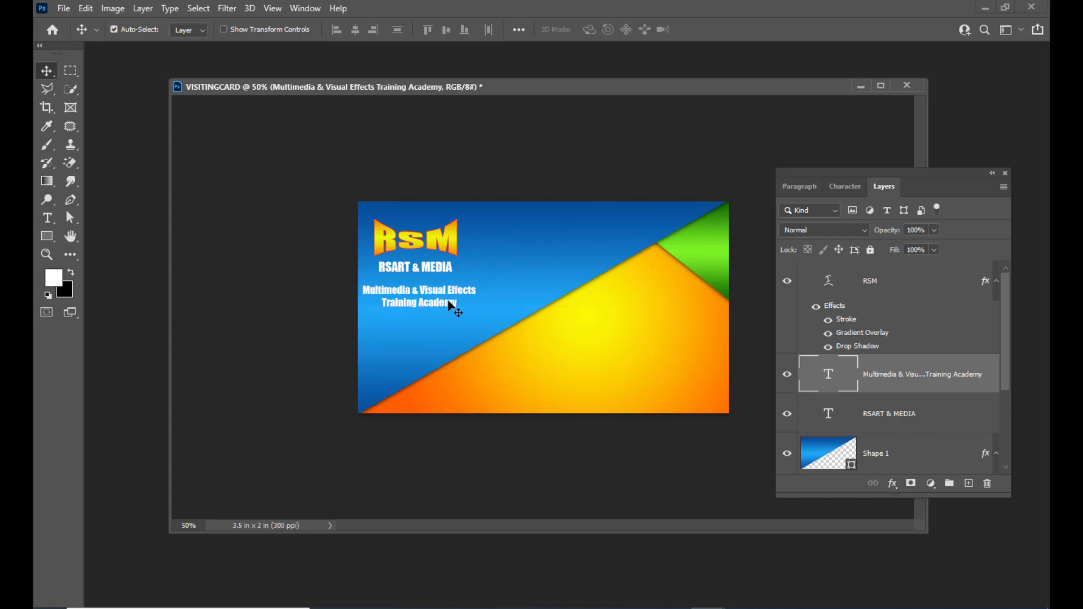
Shrink the tagline further to 5.9 pt and nudge it up closer to RSART & MEDIA.
{"action": "double_click", "coordinate": [829, 374]}
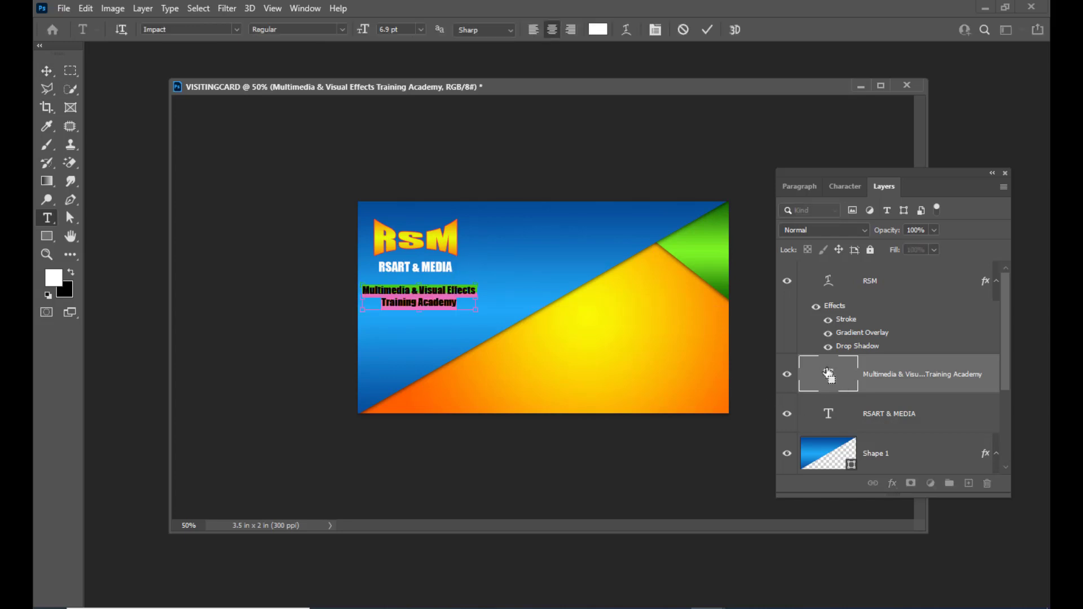
{"action": "key", "text": "ctrl+shift+comma"}
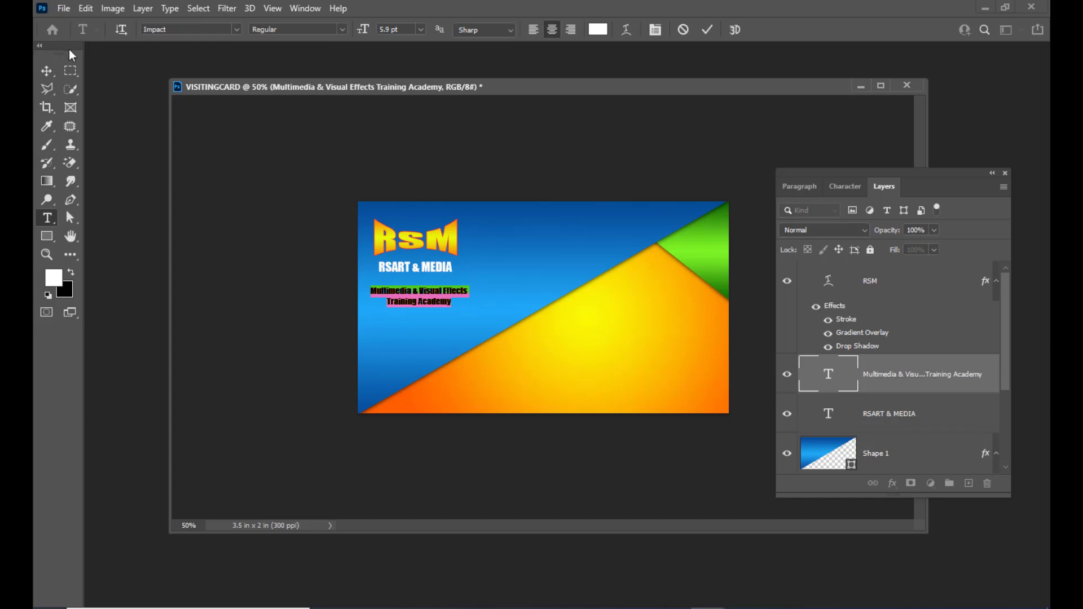
{"action": "left_click", "coordinate": [47, 70]}
{"action": "left_click_drag", "start_coordinate": [448, 294], "coordinate": [445, 285]}
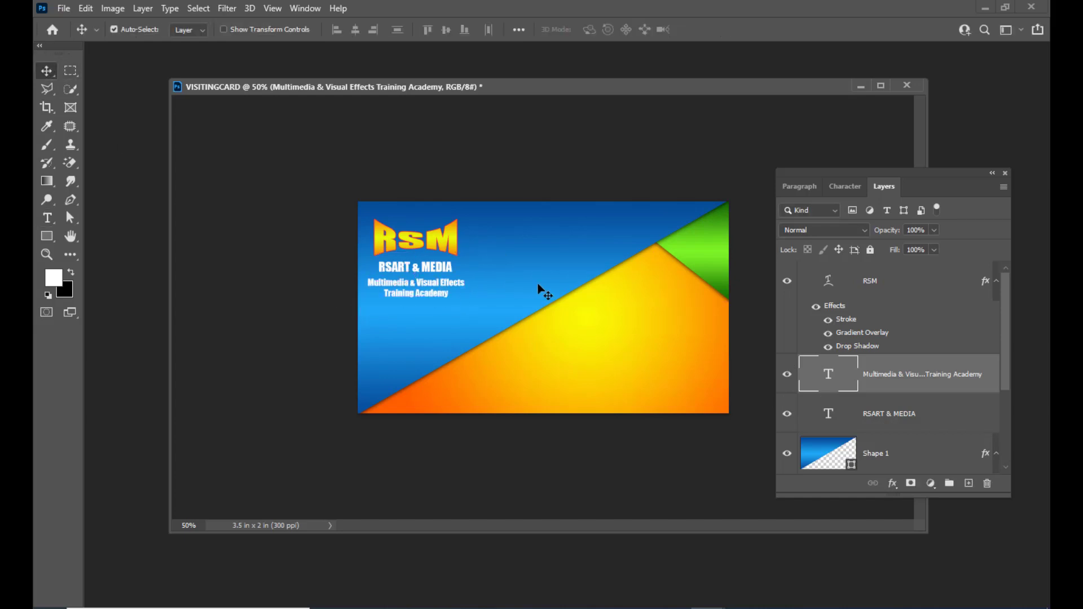
{"action": "key", "text": "Down"}
{"action": "key", "text": "Down"}
{"action": "key", "text": "Down"}
{"action": "key", "text": "Down"}
{"action": "key", "text": "Down"}
{"action": "key", "text": "Down"}
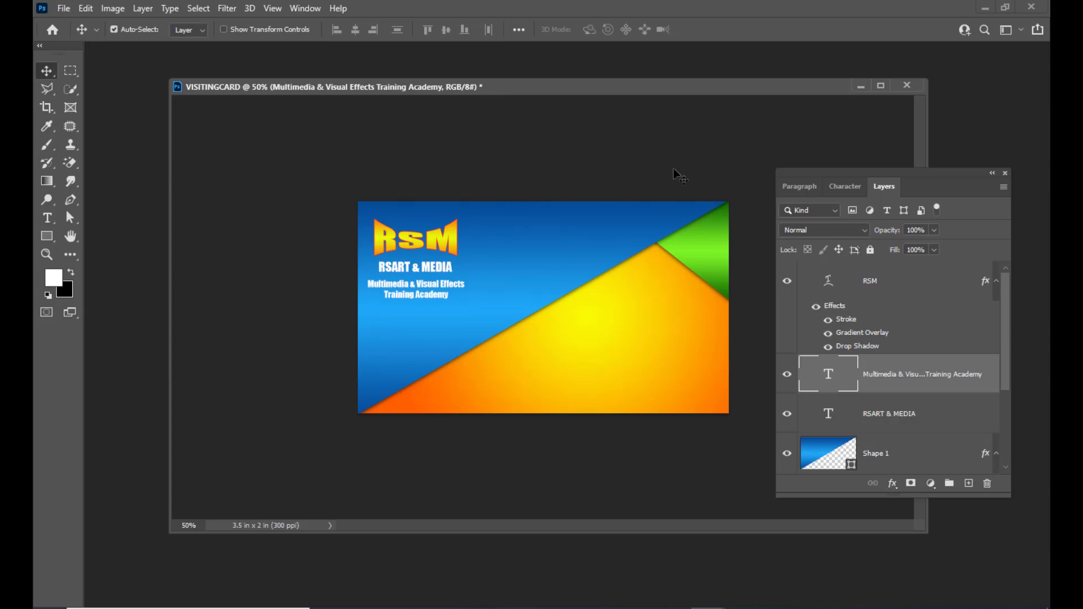
{"action": "left_click_drag", "start_coordinate": [534, 86], "coordinate": [488, 87]}
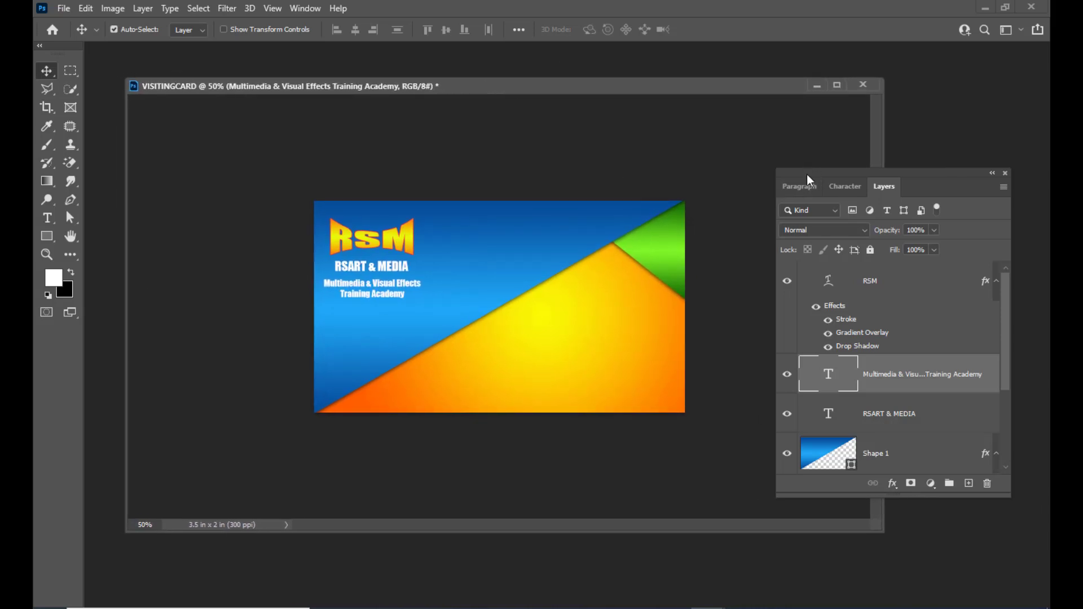
{"action": "left_click_drag", "start_coordinate": [820, 173], "coordinate": [828, 169]}
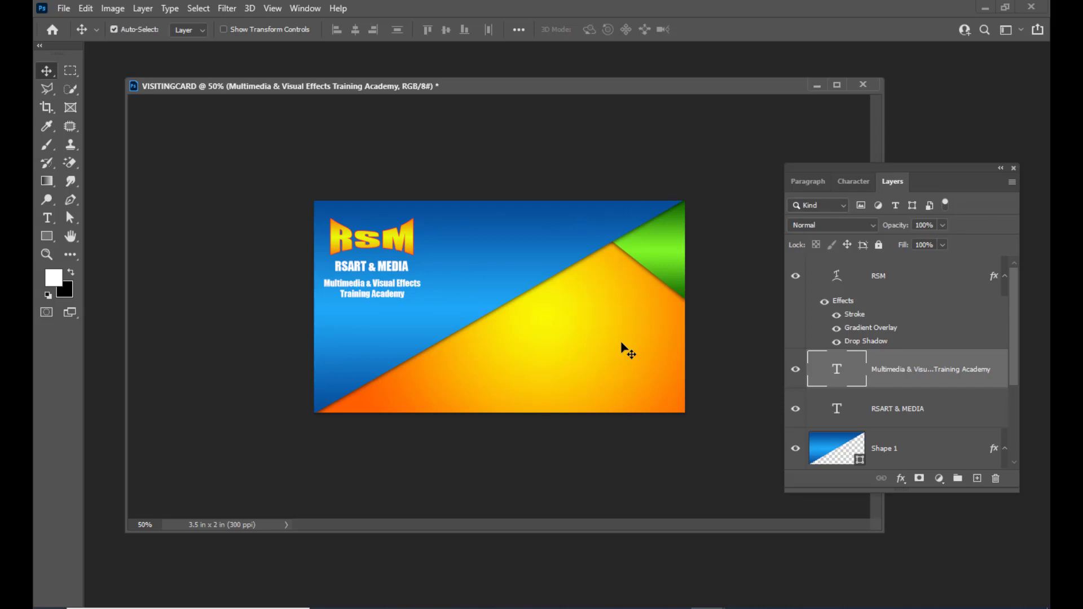
Reposition the document window and Layers panel, and pick the Rectangle Tool from the shape tools.
{"action": "left_click_drag", "start_coordinate": [462, 86], "coordinate": [470, 68]}
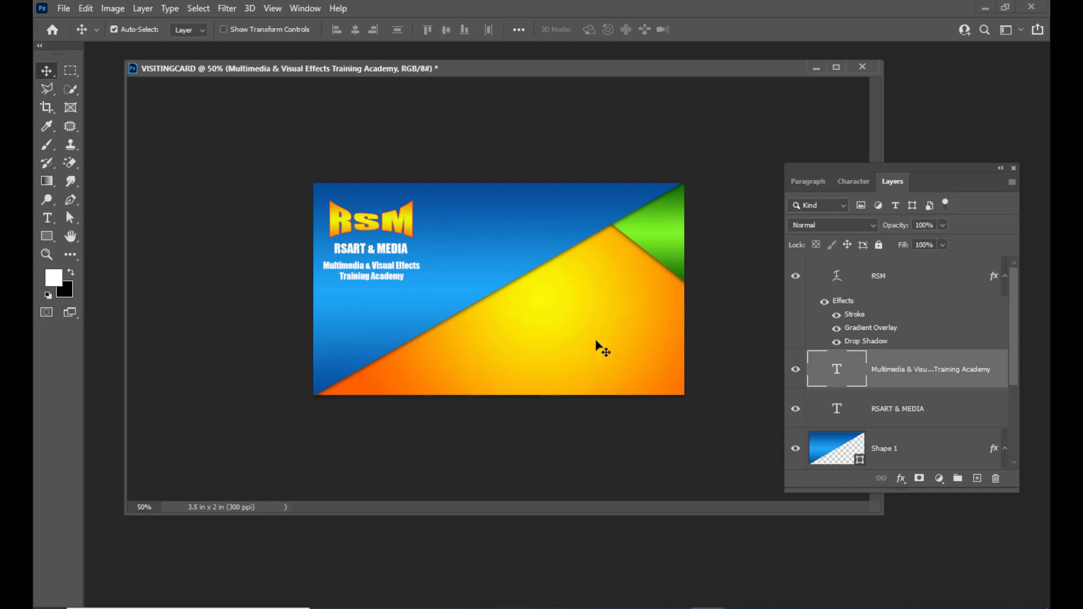
{"action": "left_click_drag", "start_coordinate": [917, 171], "coordinate": [918, 166]}
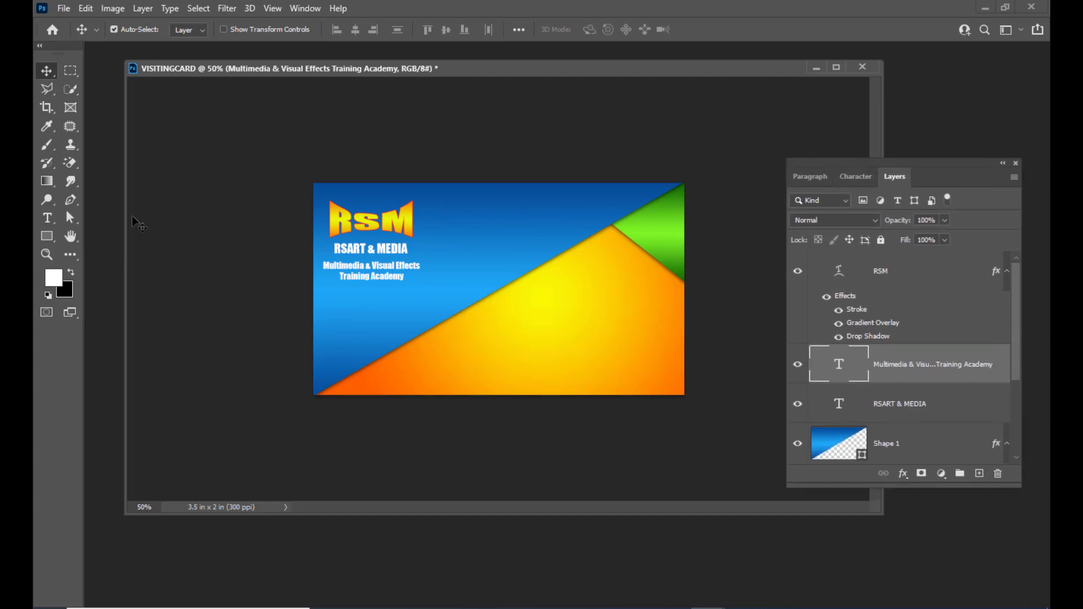
{"action": "left_click", "coordinate": [47, 242]}
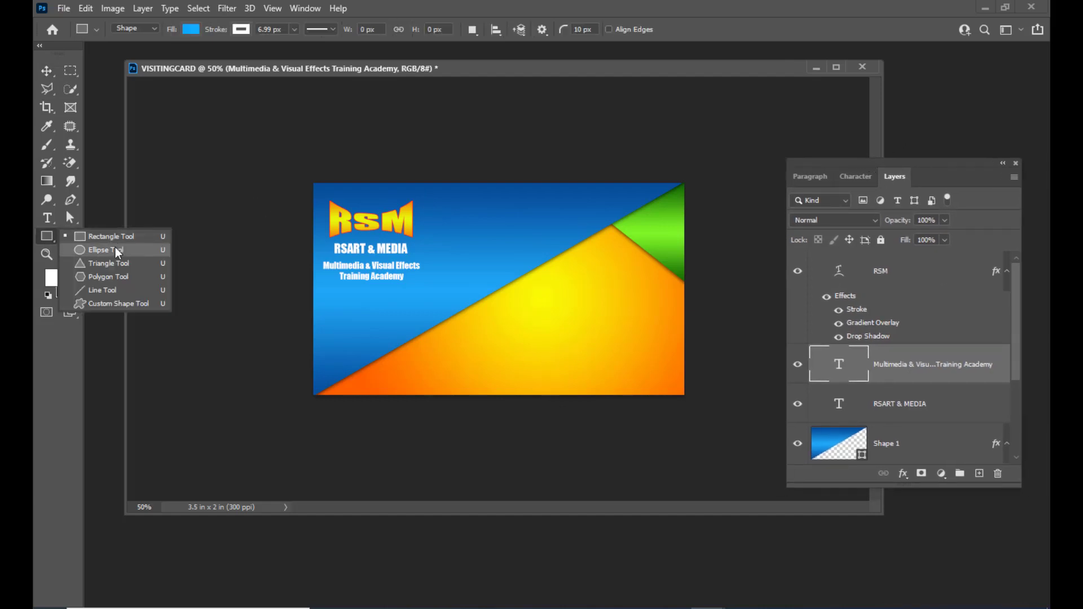
Draw a small rectangle near the card's centre and give it a 26 px corner radius.
{"action": "left_click", "coordinate": [118, 238]}
{"action": "left_click_drag", "start_coordinate": [490, 70], "coordinate": [515, 77]}
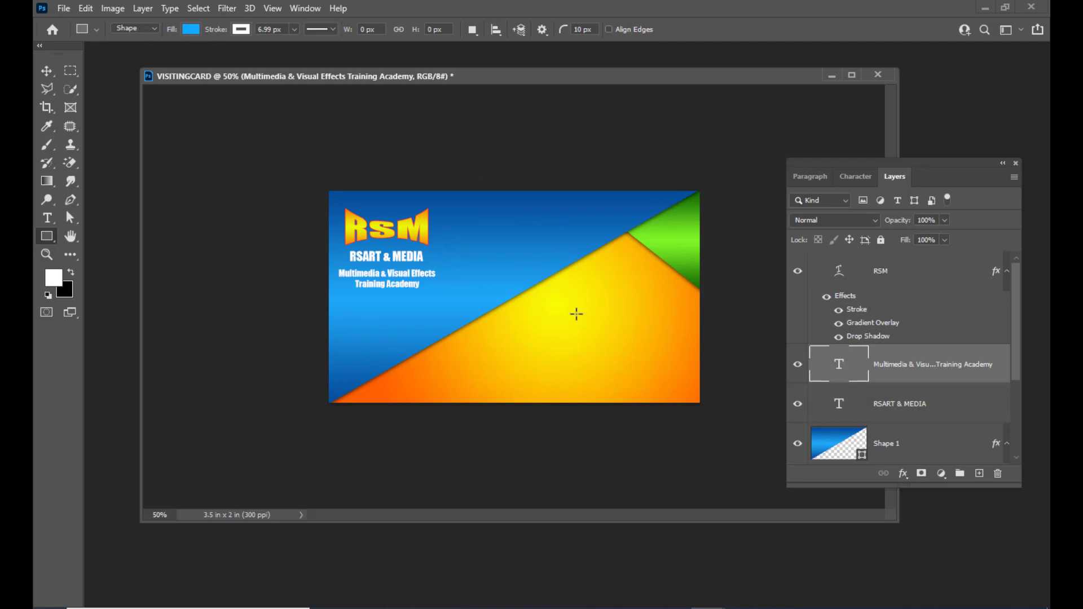
{"action": "left_click_drag", "start_coordinate": [544, 302], "coordinate": [585, 336]}
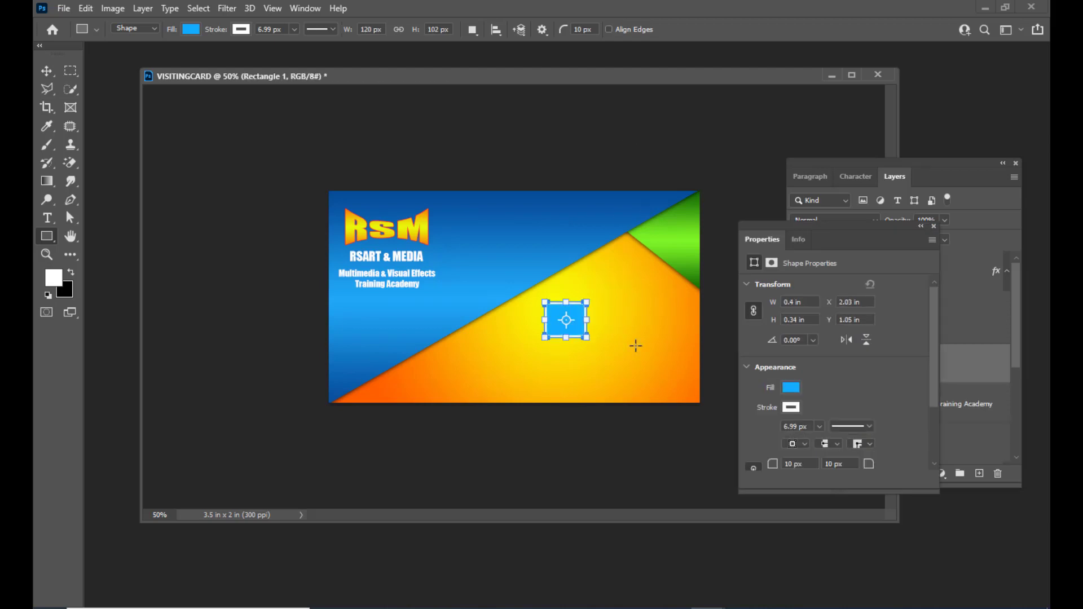
{"action": "left_click_drag", "start_coordinate": [599, 30], "coordinate": [565, 31]}
{"action": "left_click", "coordinate": [579, 33]}
{"action": "left_click", "coordinate": [240, 29]}
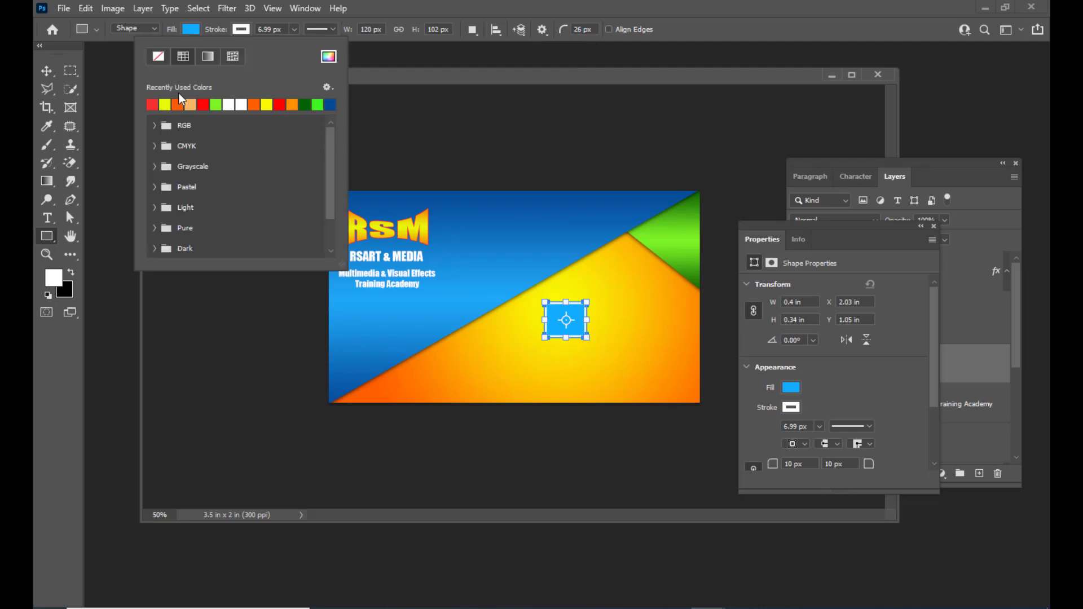
Set the rectangle's stroke to No Color and switch its fill to a gradient.
{"action": "left_click", "coordinate": [157, 56]}
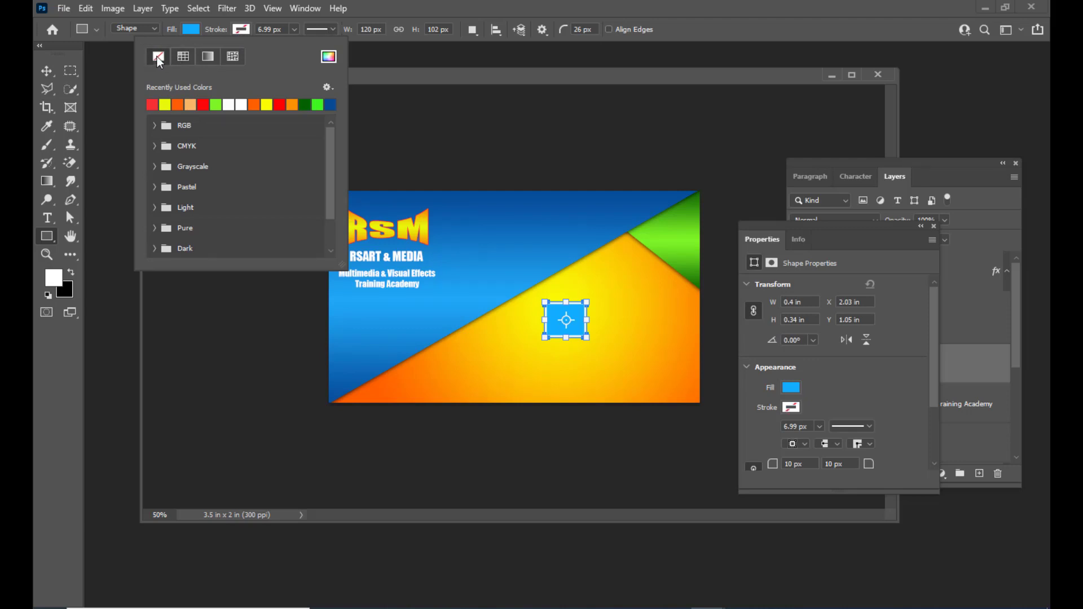
{"action": "left_click", "coordinate": [483, 75]}
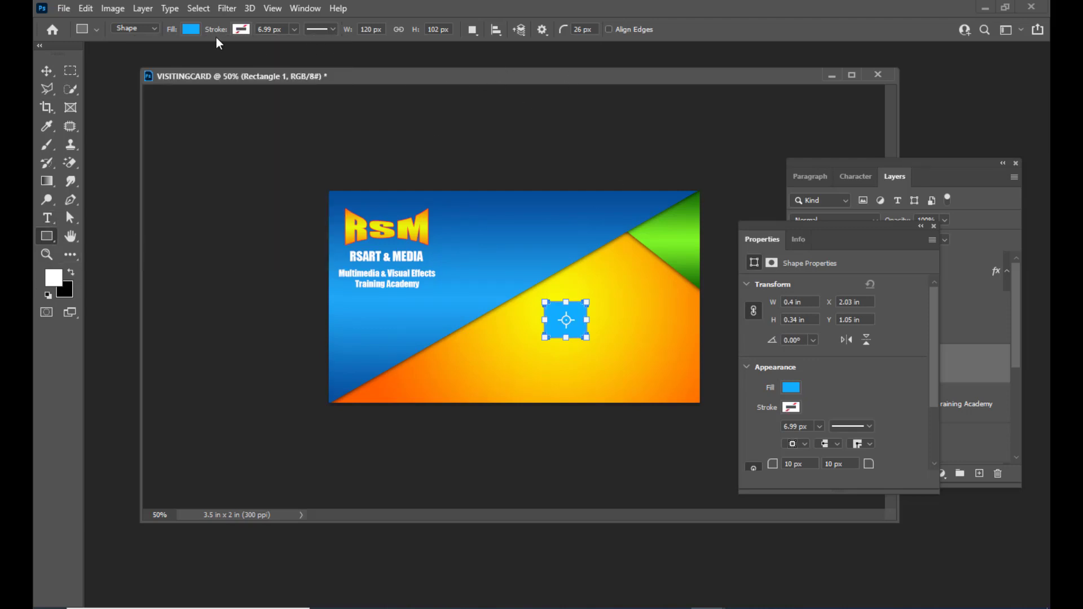
{"action": "left_click", "coordinate": [191, 29]}
{"action": "left_click", "coordinate": [158, 57]}
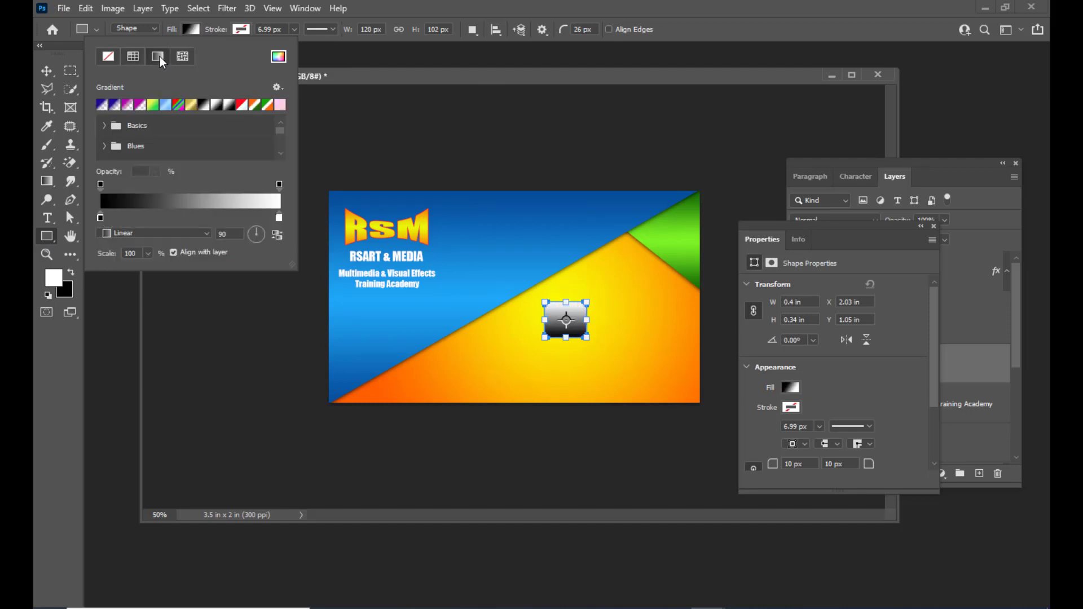
Make the fill a reversed, reflected gradient from bright red to light pink.
{"action": "double_click", "coordinate": [101, 218]}
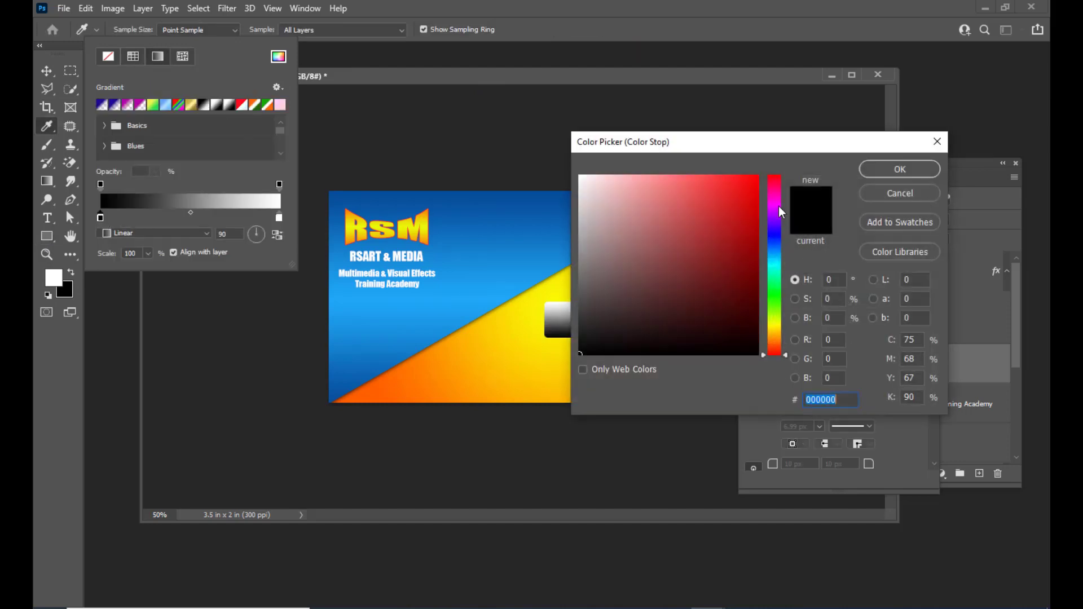
{"action": "left_click", "coordinate": [757, 176]}
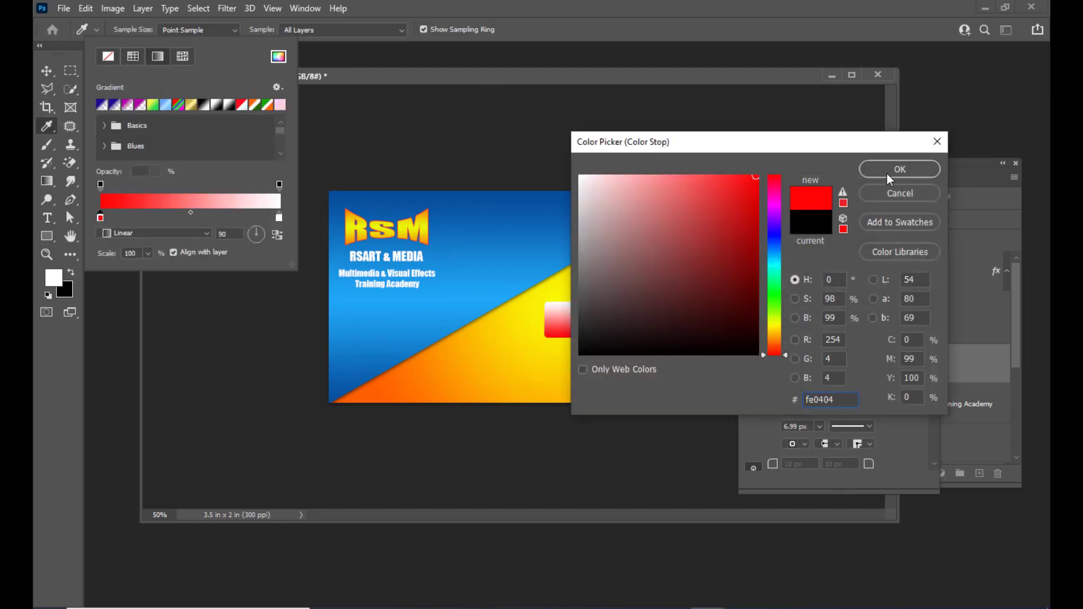
{"action": "left_click", "coordinate": [897, 170]}
{"action": "double_click", "coordinate": [278, 217]}
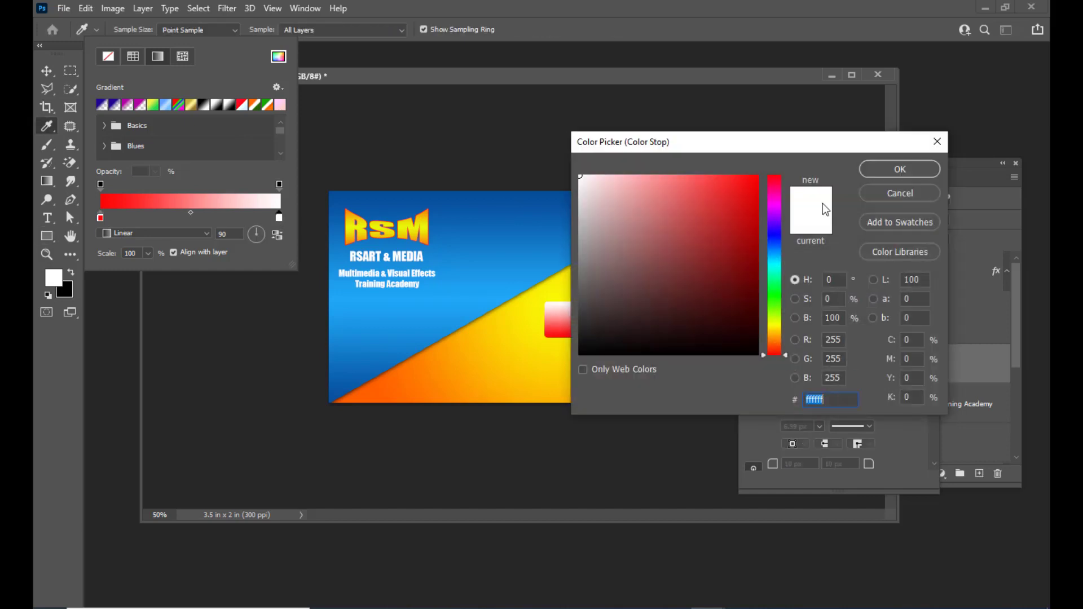
{"action": "left_click", "coordinate": [642, 178]}
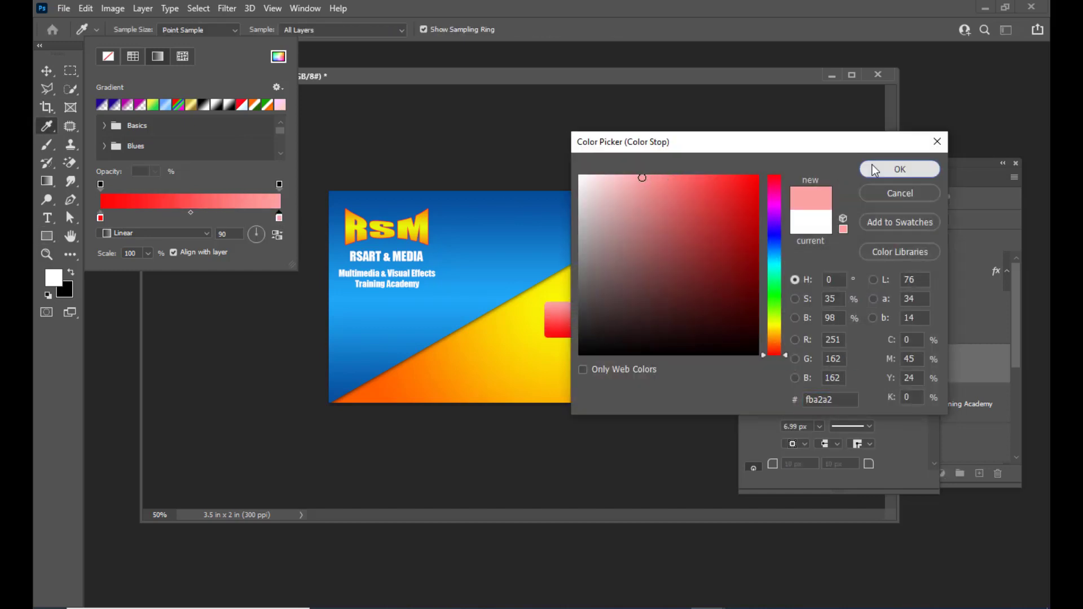
{"action": "left_click", "coordinate": [900, 169]}
{"action": "left_click", "coordinate": [158, 232]}
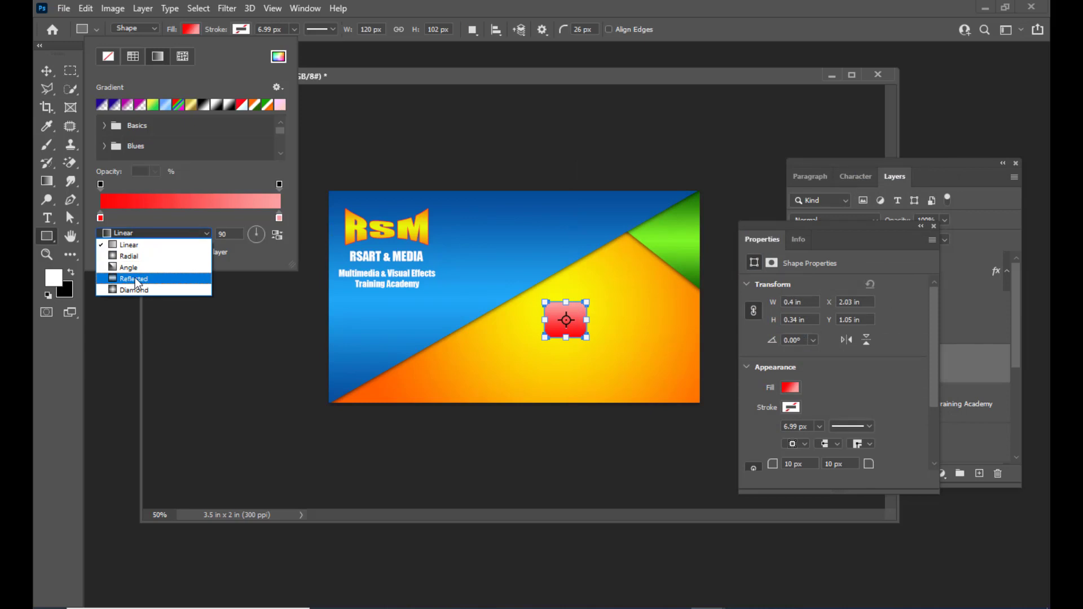
{"action": "left_click", "coordinate": [142, 274]}
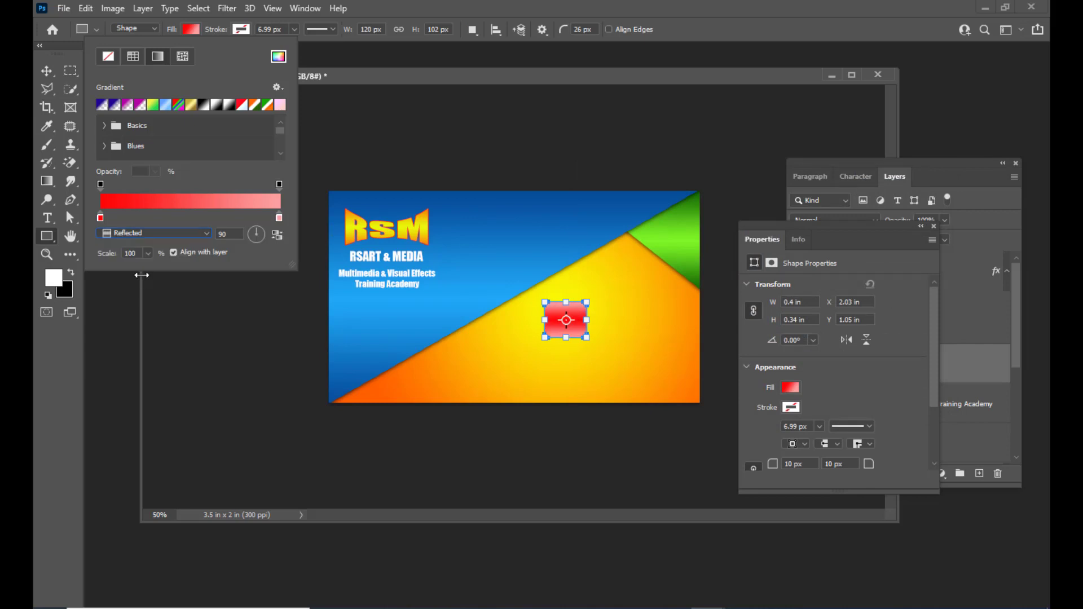
{"action": "left_click", "coordinate": [279, 236]}
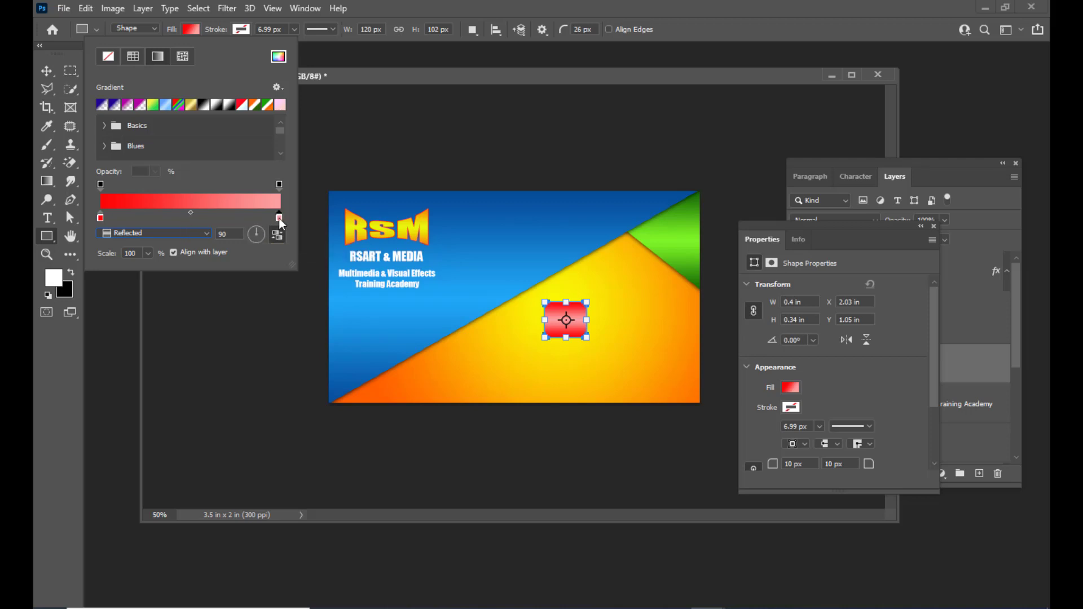
Change the gradient stops to a stronger red on the right and a softer red on the left.
{"action": "double_click", "coordinate": [278, 218]}
{"action": "left_click", "coordinate": [695, 177]}
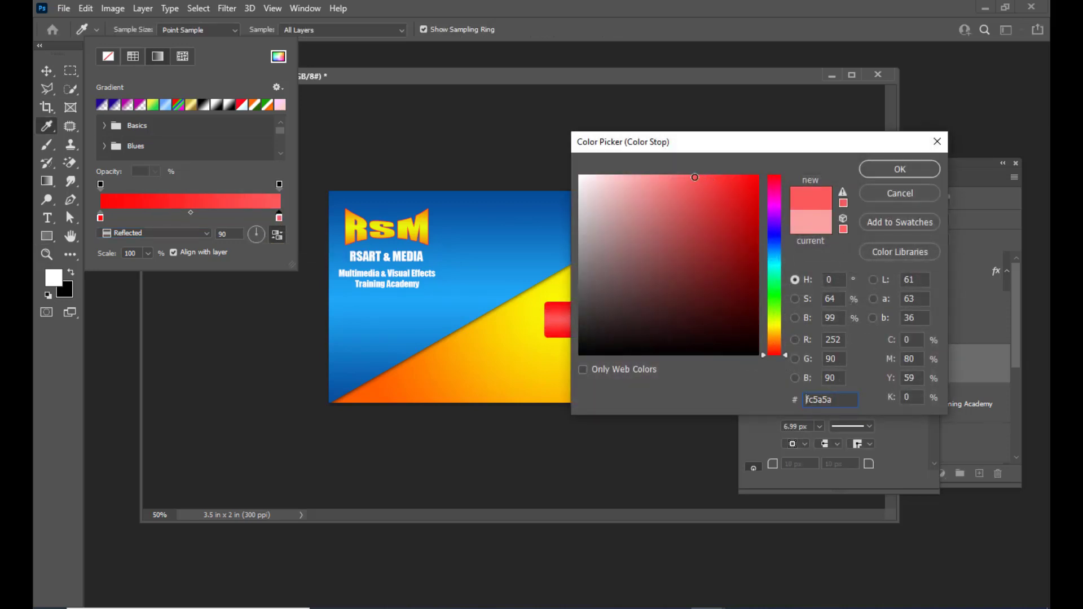
{"action": "left_click", "coordinate": [665, 177]}
{"action": "left_click", "coordinate": [673, 180]}
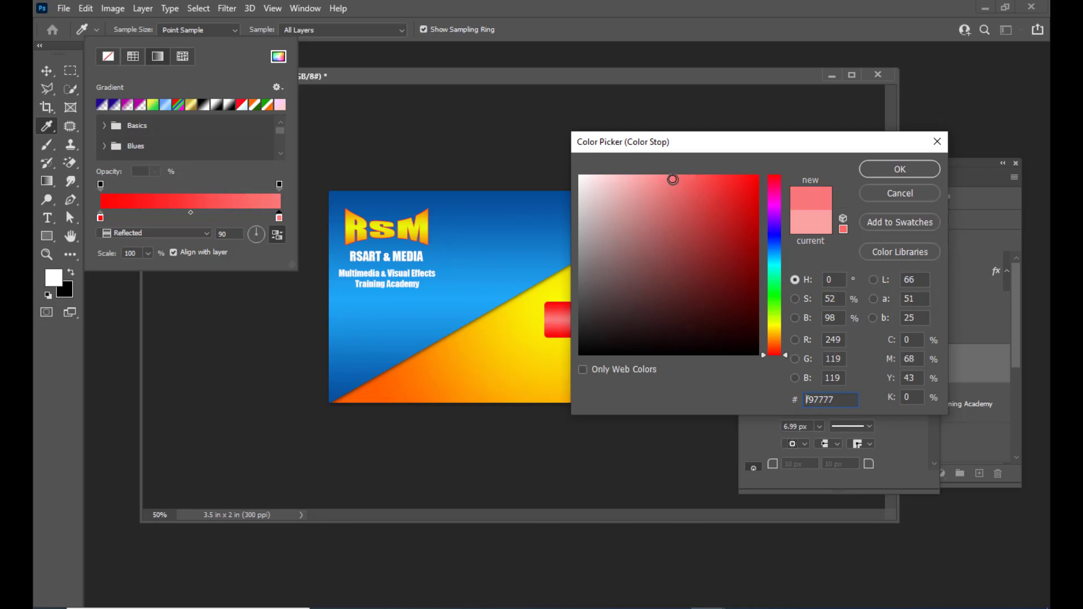
{"action": "left_click", "coordinate": [680, 181]}
{"action": "left_click", "coordinate": [865, 173]}
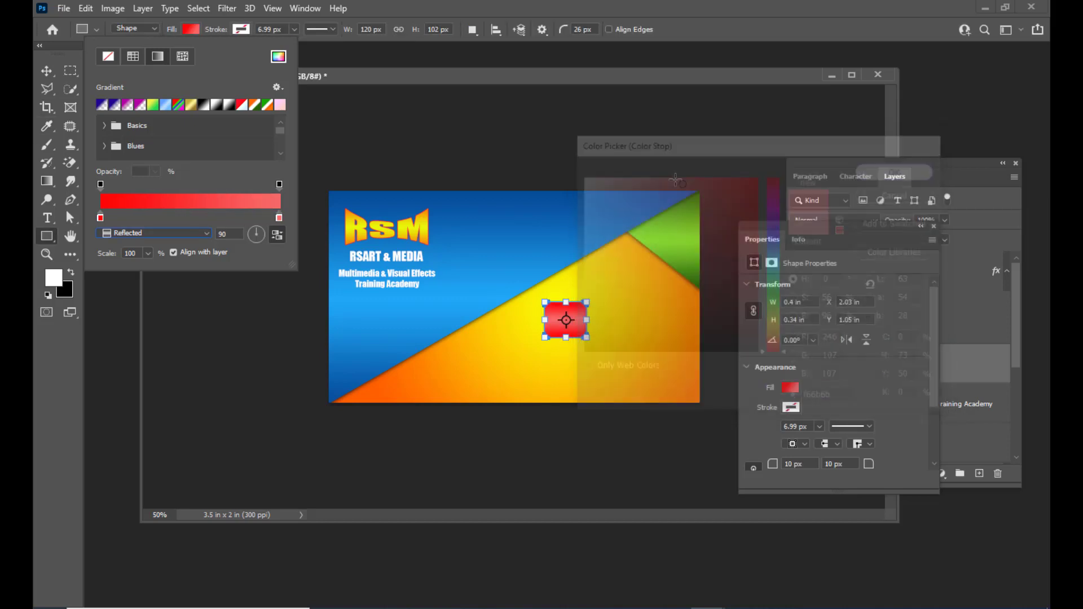
{"action": "double_click", "coordinate": [100, 218]}
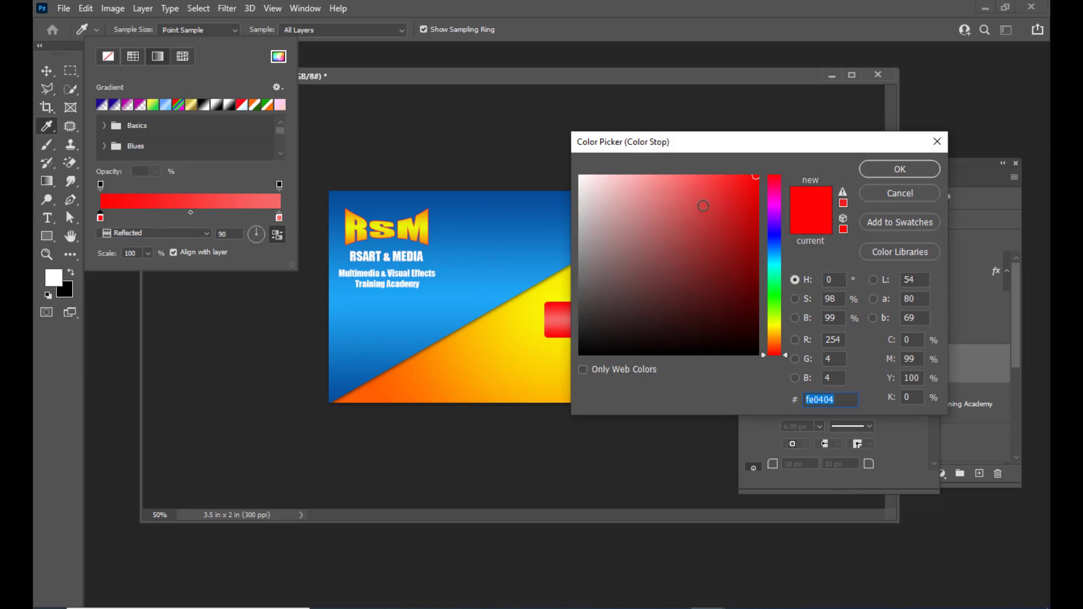
{"action": "left_click", "coordinate": [716, 194]}
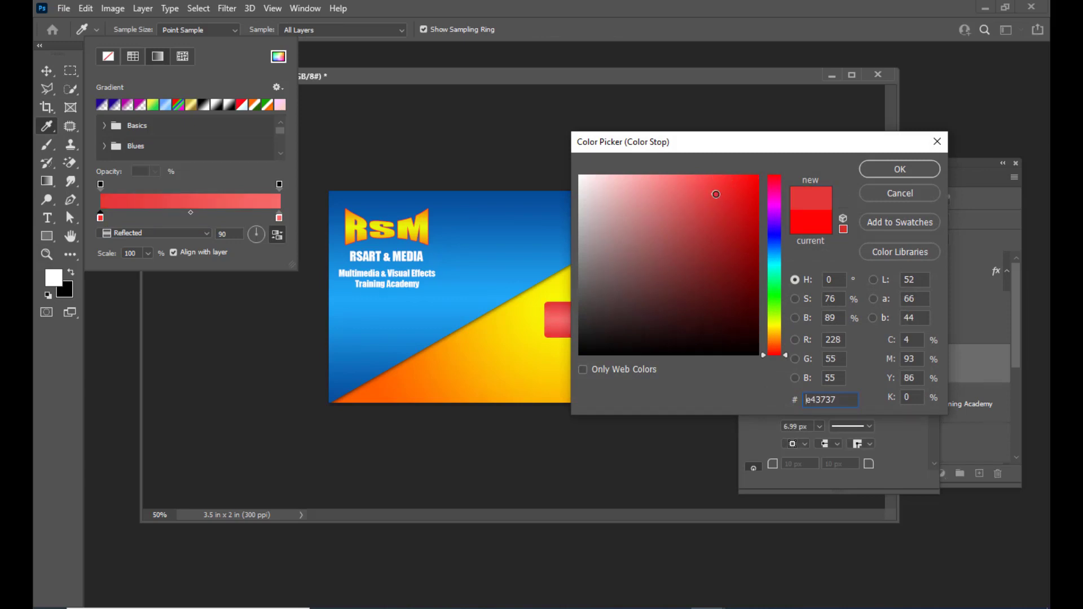
{"action": "left_click", "coordinate": [873, 170]}
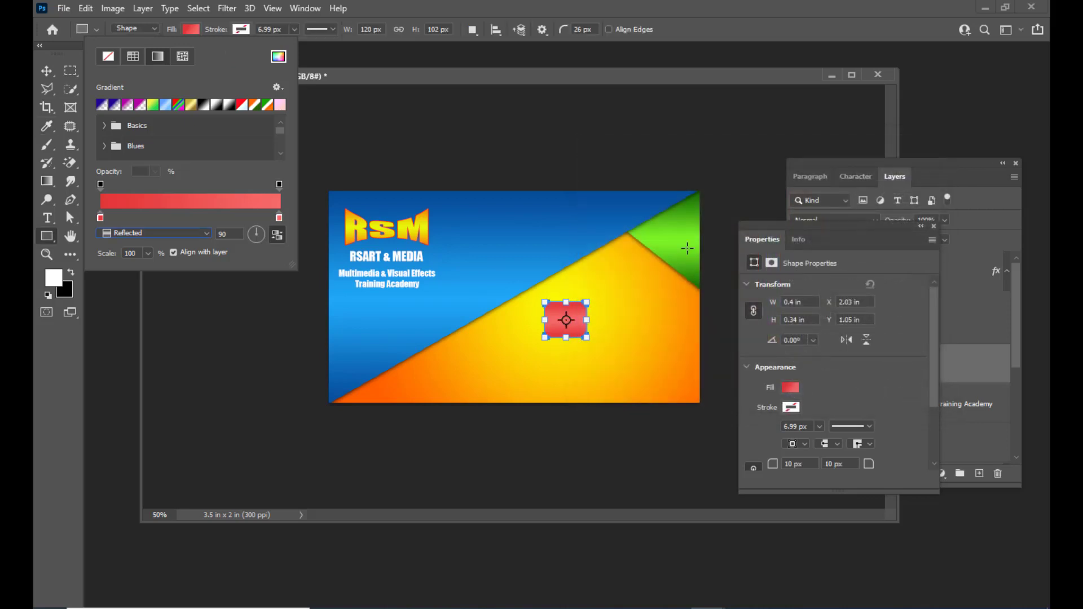
{"action": "left_click", "coordinate": [344, 74]}
{"action": "left_click", "coordinate": [48, 72]}
{"action": "left_click", "coordinate": [48, 71]}
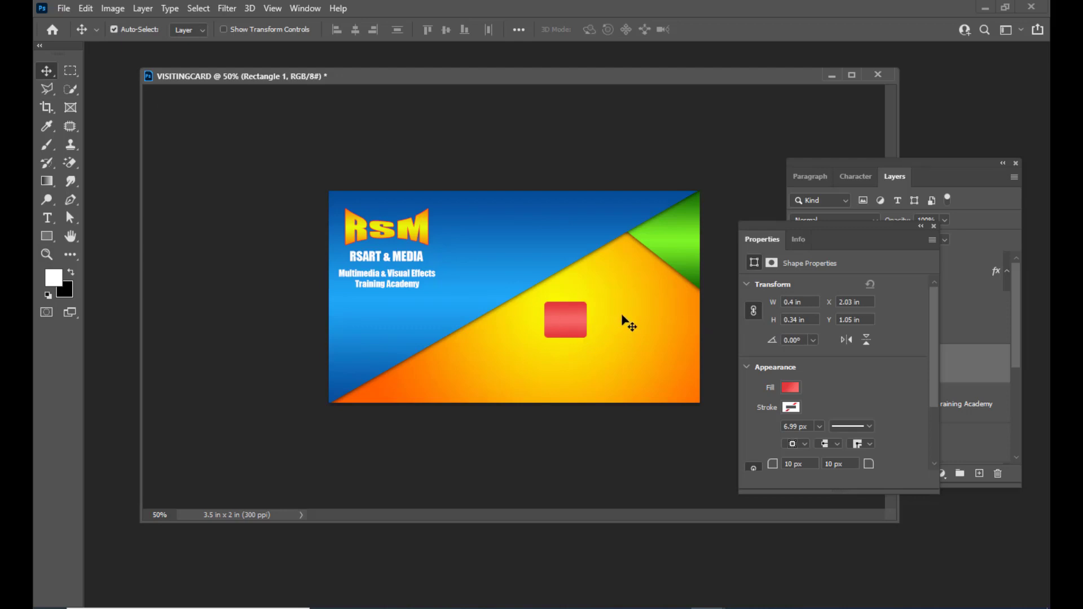
{"action": "left_click", "coordinate": [895, 176]}
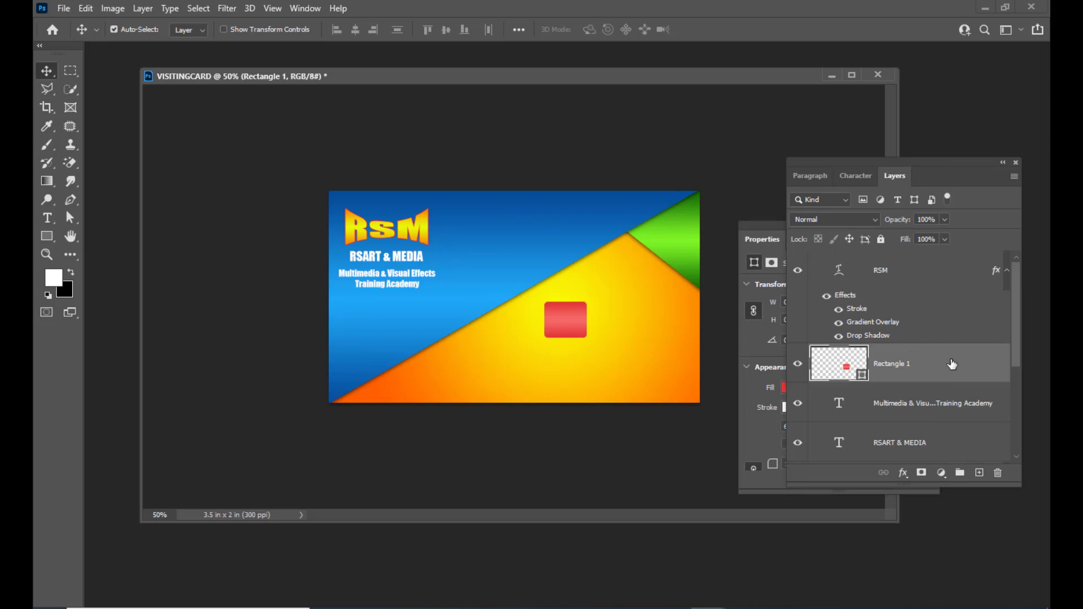
Add a drop shadow of size 9 px to Rectangle 1 in Layer Style.
{"action": "double_click", "coordinate": [948, 364]}
{"action": "left_click_drag", "start_coordinate": [802, 84], "coordinate": [767, 84]}
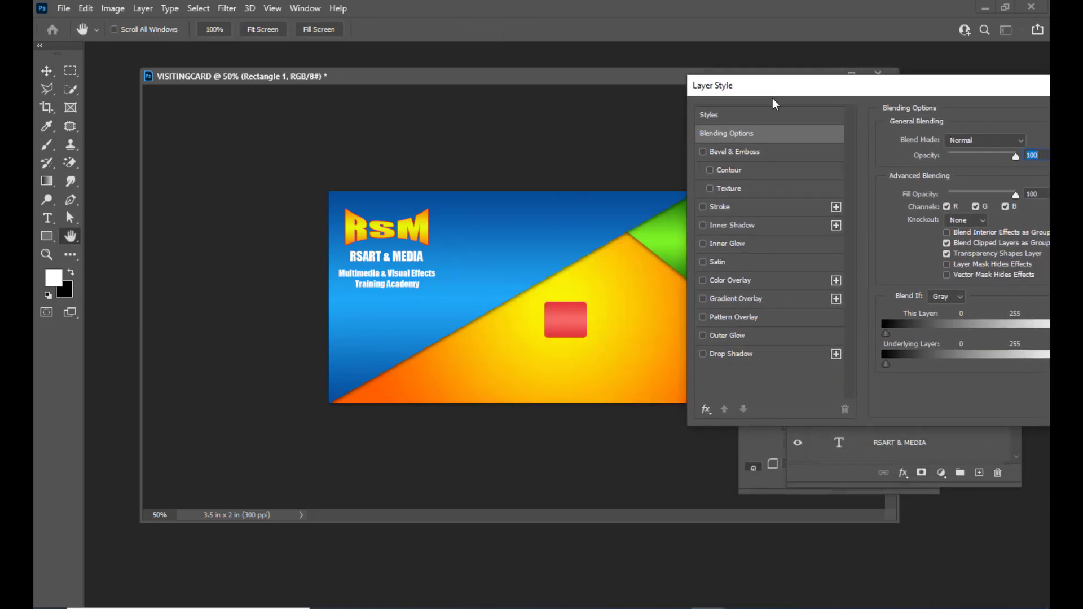
{"action": "left_click", "coordinate": [703, 354]}
{"action": "left_click", "coordinate": [739, 354]}
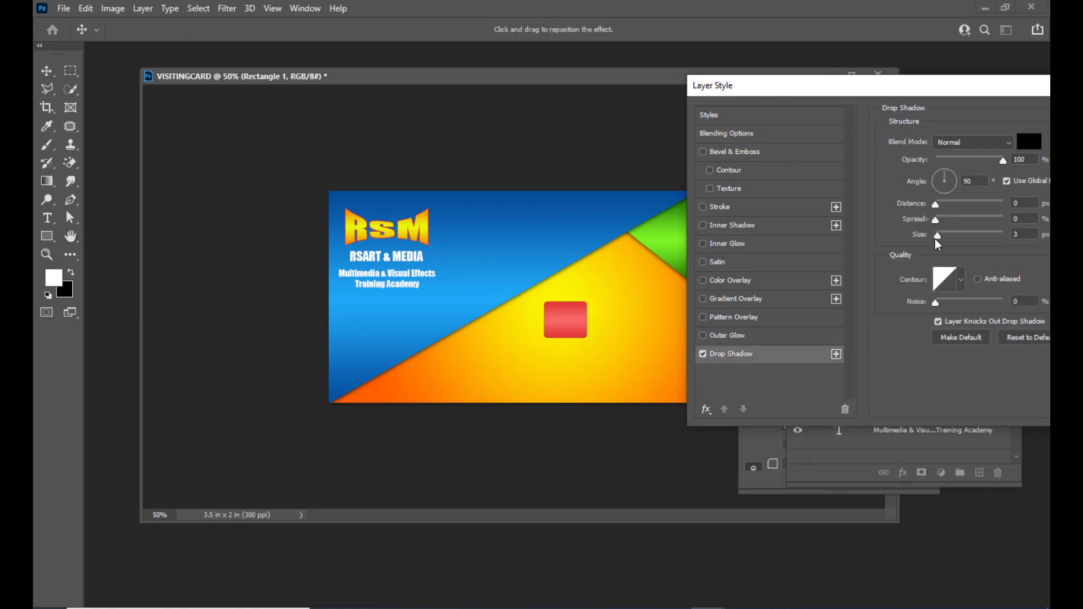
{"action": "left_click_drag", "start_coordinate": [939, 236], "coordinate": [943, 236]}
{"action": "left_click_drag", "start_coordinate": [753, 92], "coordinate": [740, 97]}
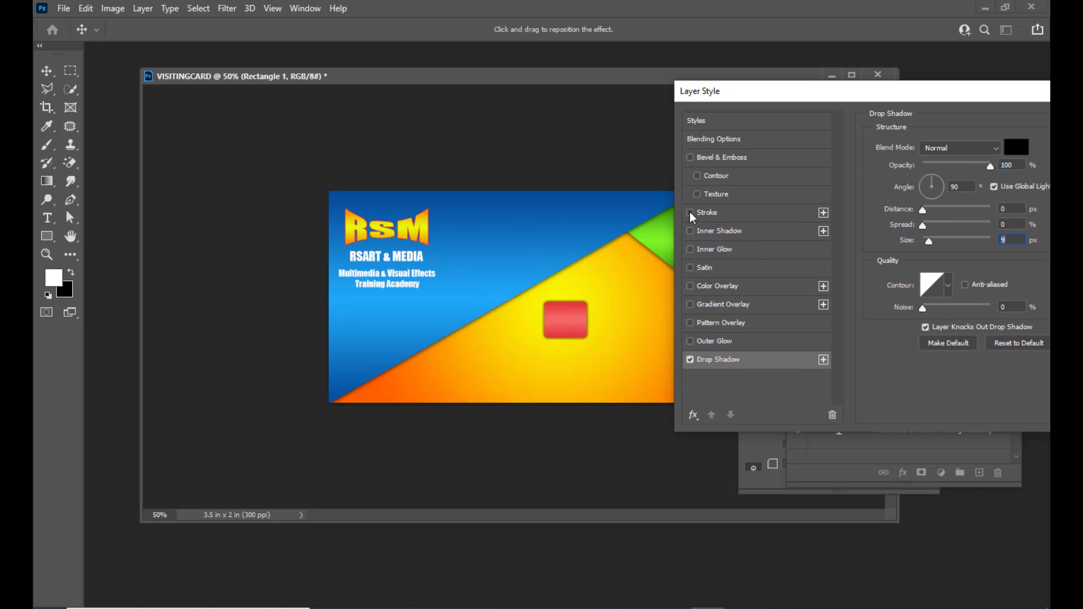
Add a Stroke effect coloured pale green (ddfcd8).
{"action": "left_click", "coordinate": [705, 215]}
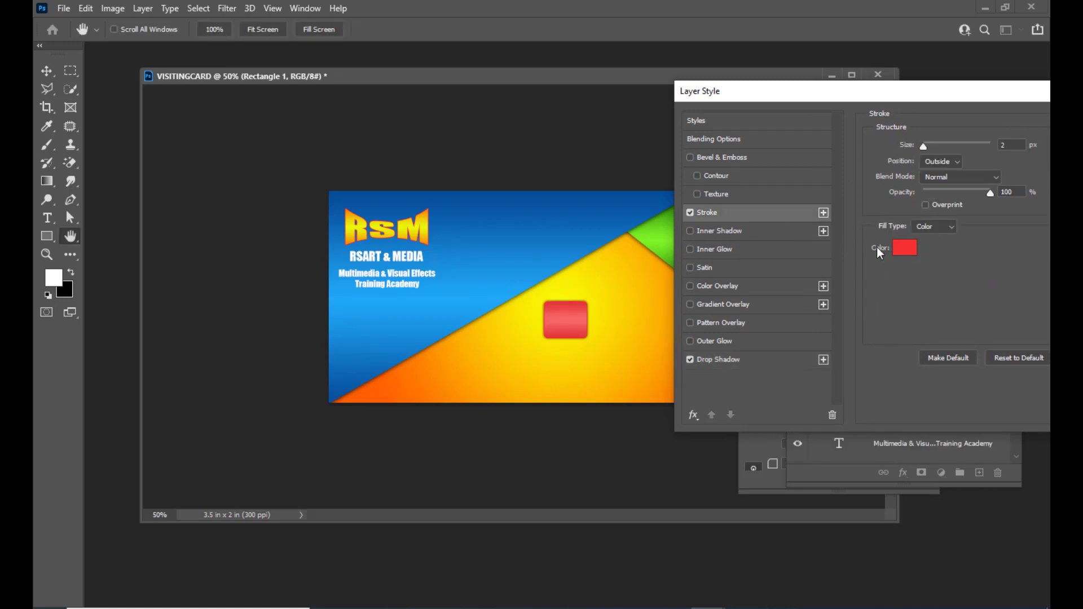
{"action": "left_click", "coordinate": [905, 249]}
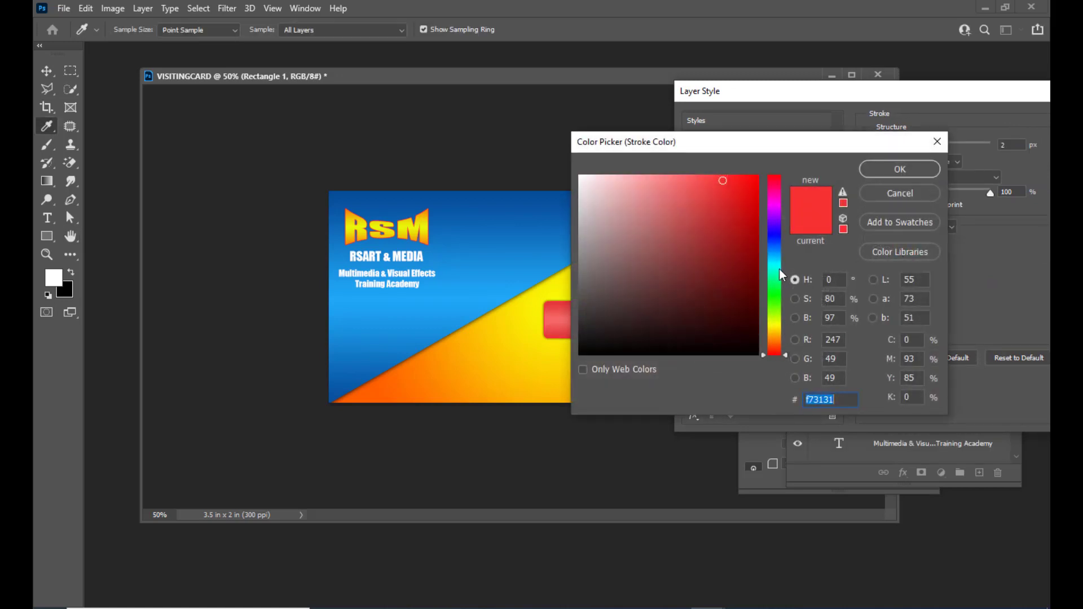
{"action": "left_click_drag", "start_coordinate": [759, 146], "coordinate": [815, 146]}
{"action": "left_click", "coordinate": [830, 241]}
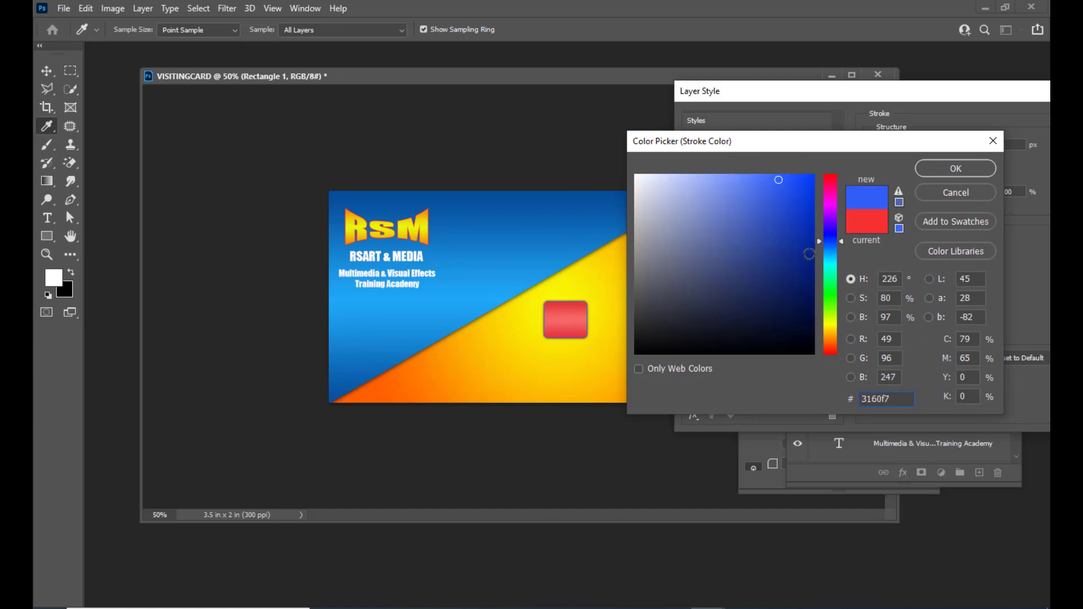
{"action": "left_click", "coordinate": [831, 299]}
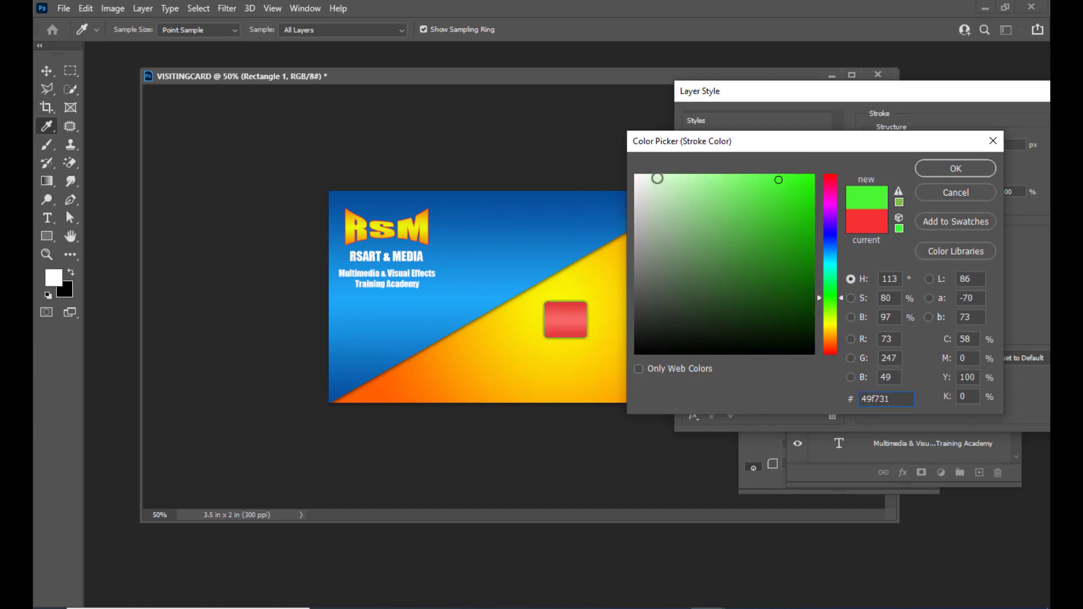
{"action": "left_click", "coordinate": [655, 178]}
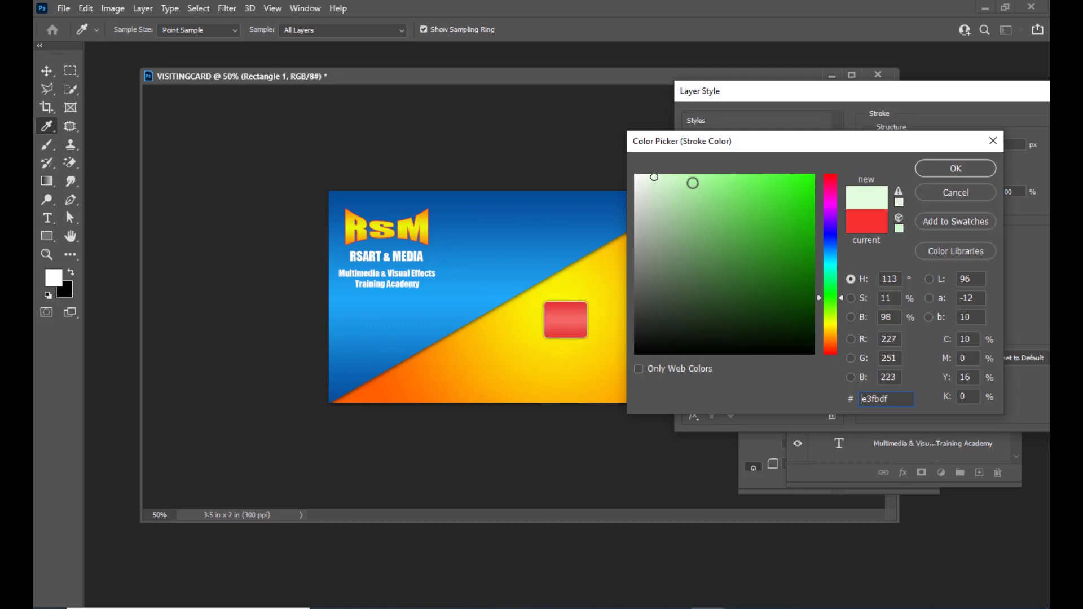
{"action": "left_click", "coordinate": [660, 177]}
{"action": "left_click", "coordinate": [955, 169]}
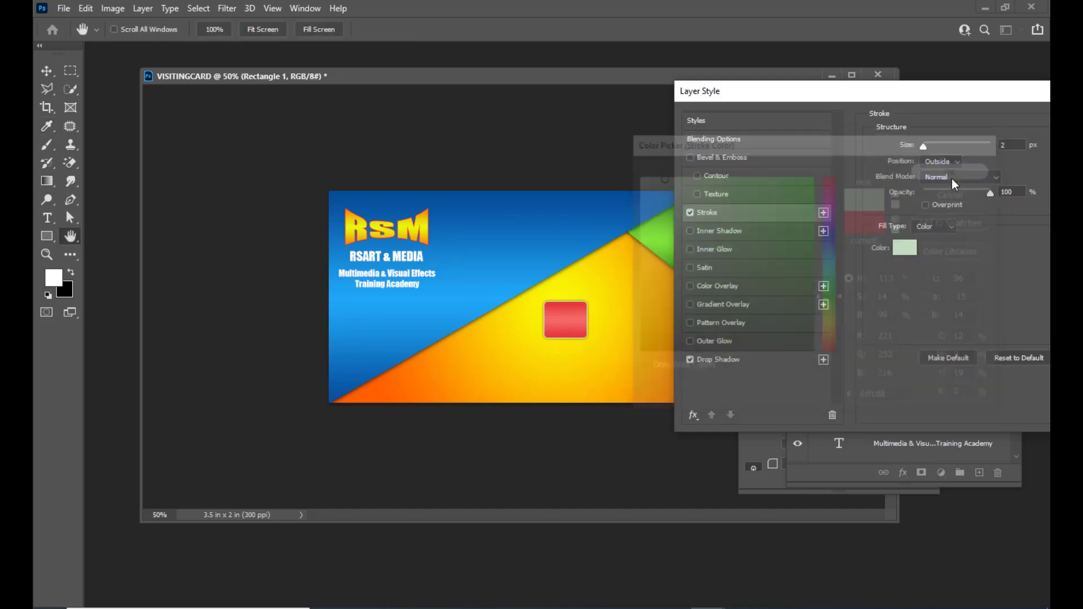
Make the stroke 1 px and keep it on the outside of the shape.
{"action": "left_click_drag", "start_coordinate": [923, 147], "coordinate": [925, 145]}
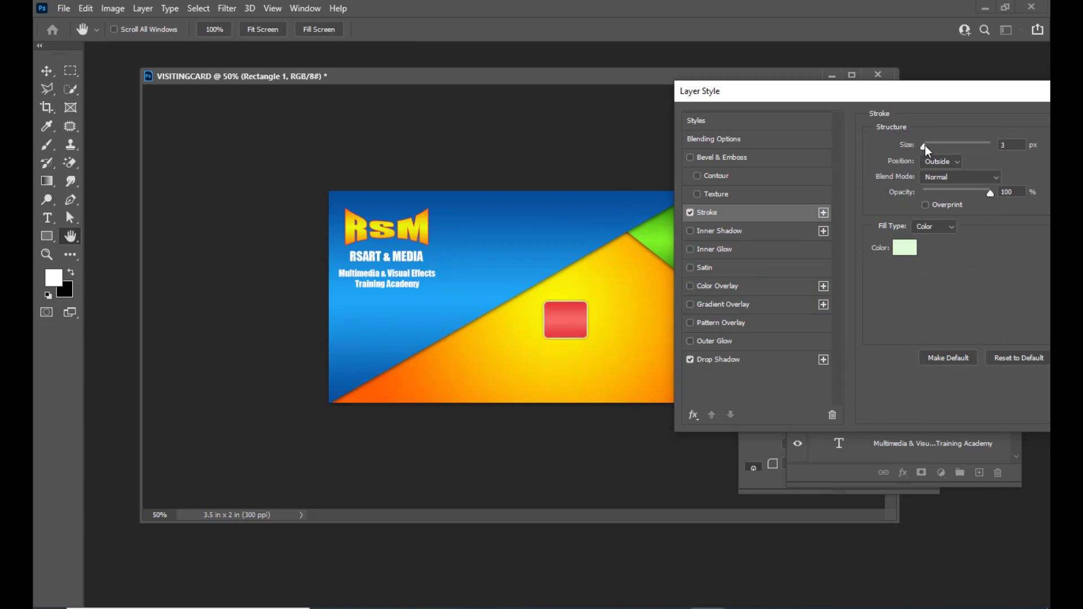
{"action": "type", "text": "1"}
{"action": "left_click", "coordinate": [949, 162]}
{"action": "left_click", "coordinate": [949, 162]}
{"action": "left_click_drag", "start_coordinate": [828, 91], "coordinate": [861, 133]}
Reduce the drop shadow size to 5 px and apply the effects.
{"action": "left_click", "coordinate": [694, 427]}
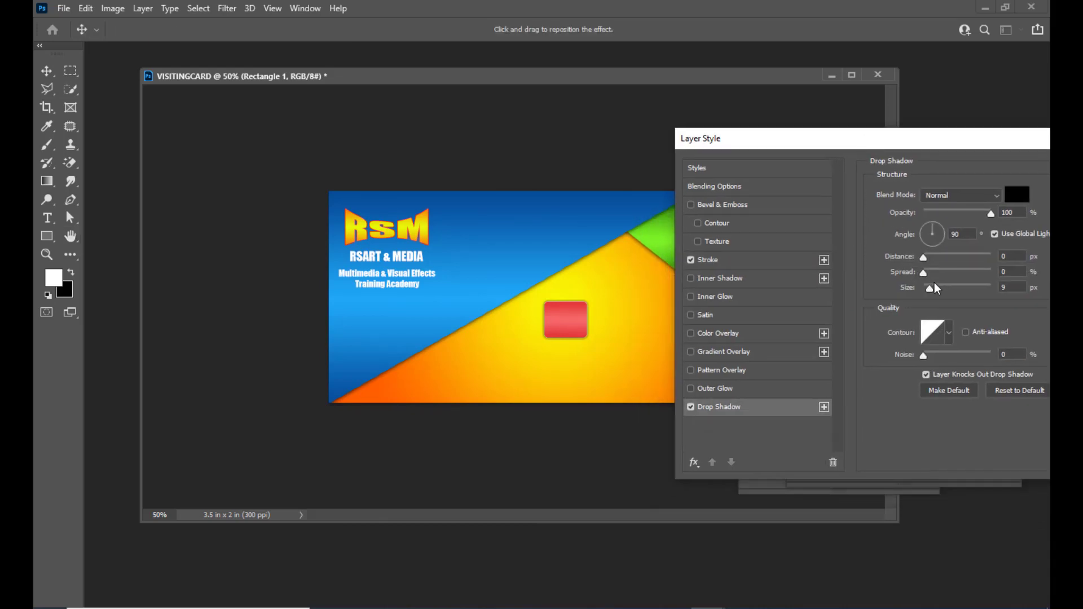
{"action": "left_click_drag", "start_coordinate": [931, 291], "coordinate": [927, 293]}
{"action": "left_click_drag", "start_coordinate": [844, 145], "coordinate": [519, 217]}
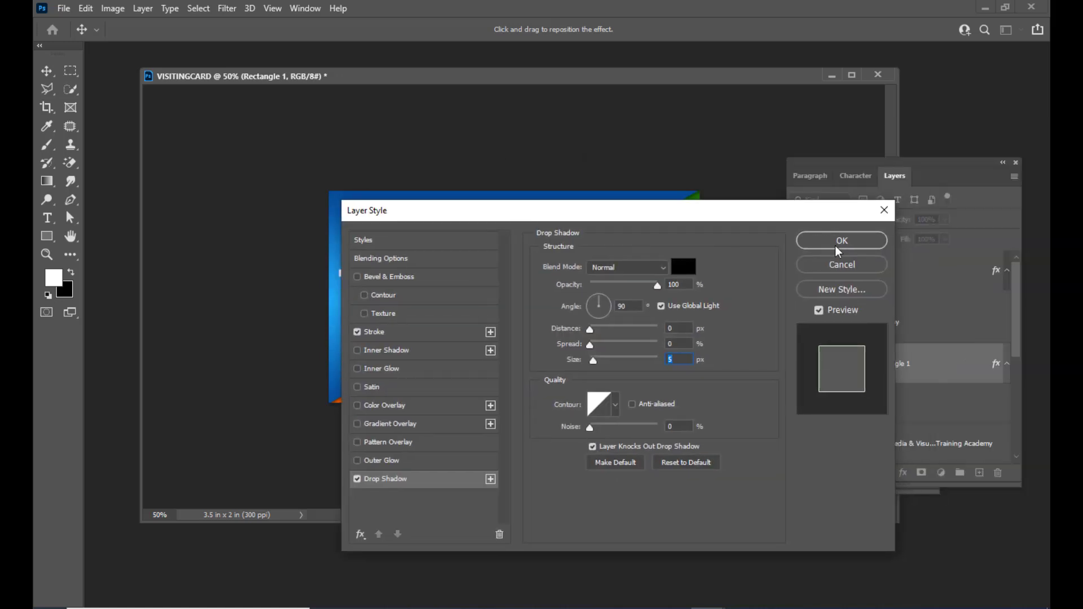
{"action": "left_click", "coordinate": [839, 243]}
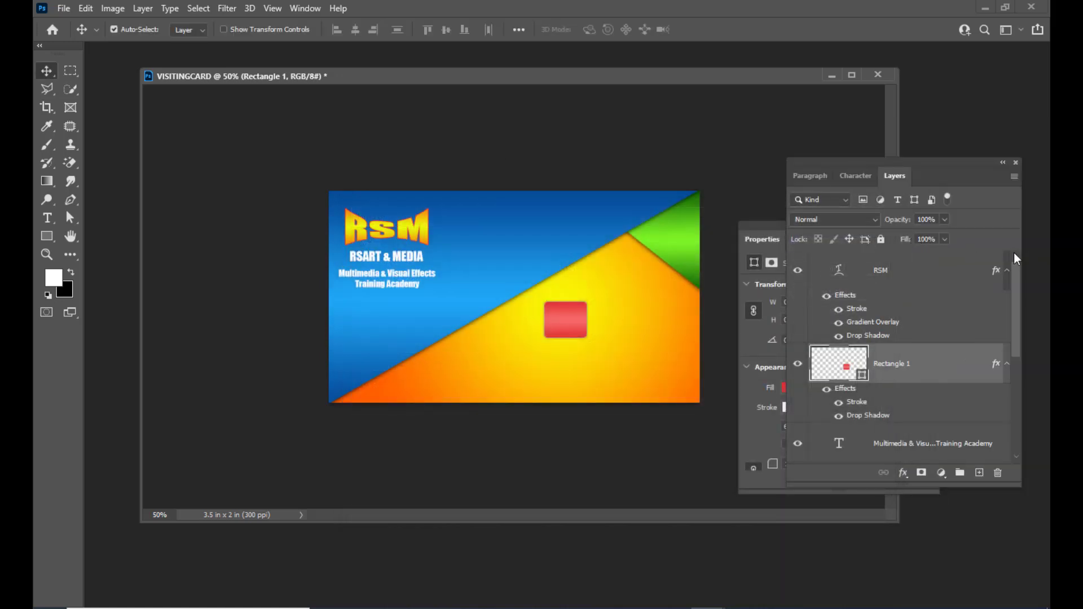
Type 'GRAPHIC' and 'DESIGN' on two lines and move the text onto the red rectangle.
{"action": "left_click_drag", "start_coordinate": [548, 74], "coordinate": [547, 78]}
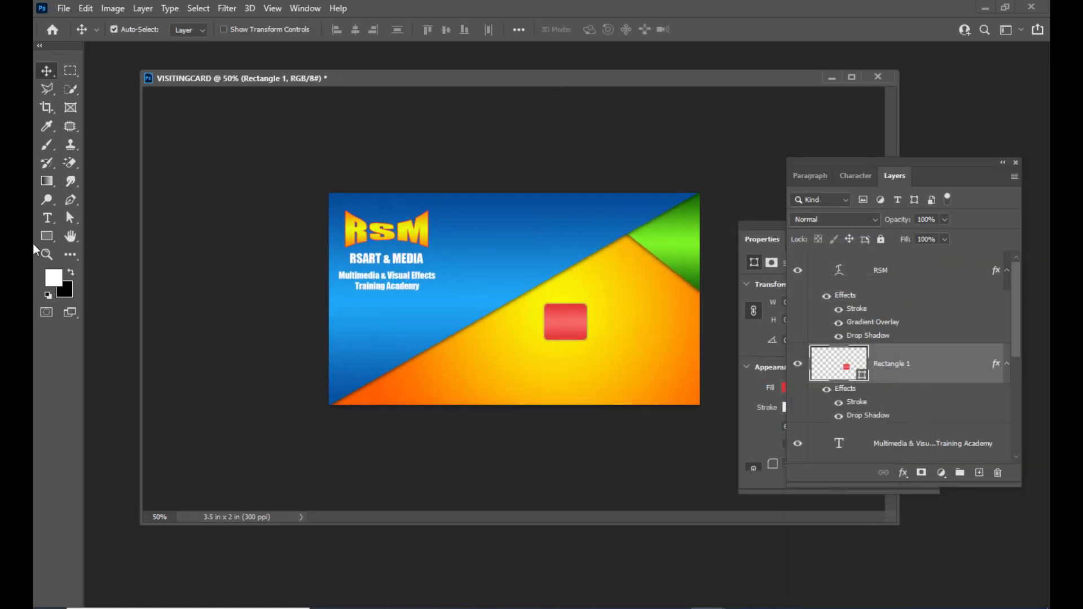
{"action": "left_click", "coordinate": [45, 224]}
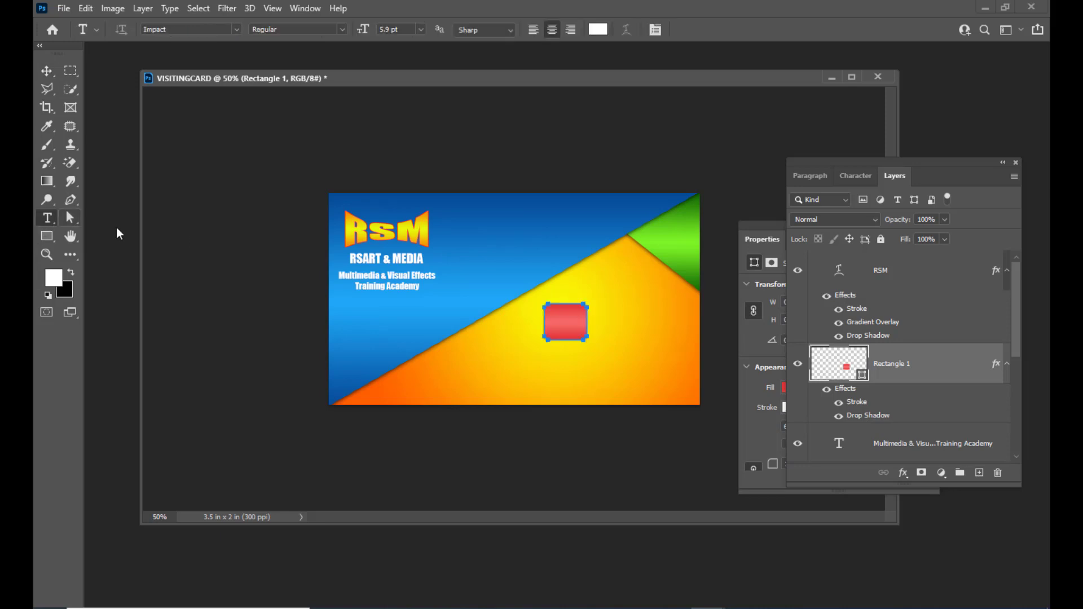
{"action": "left_click", "coordinate": [523, 377]}
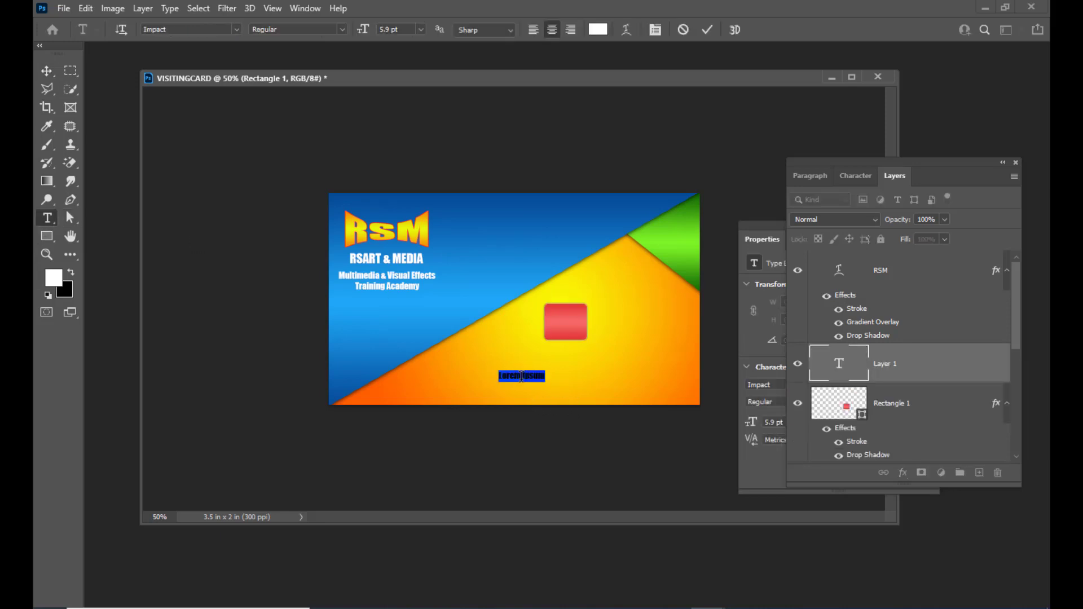
{"action": "key", "text": "BackSpace"}
{"action": "type", "text": "GRAPHIC"}
{"action": "key", "text": "Return"}
{"action": "type", "text": "DESIGN"}
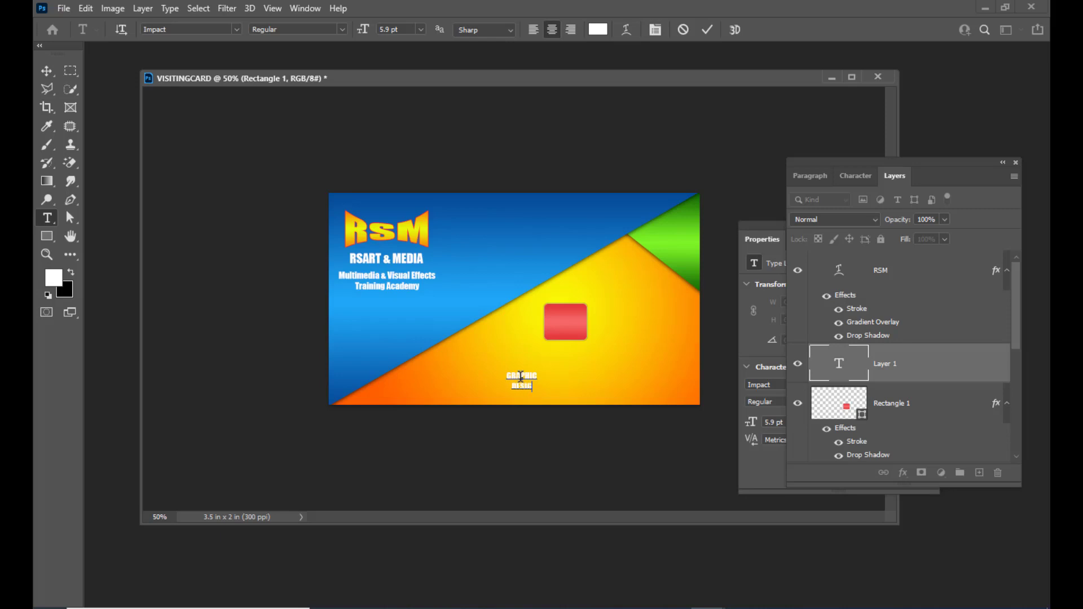
{"action": "left_click", "coordinate": [45, 69]}
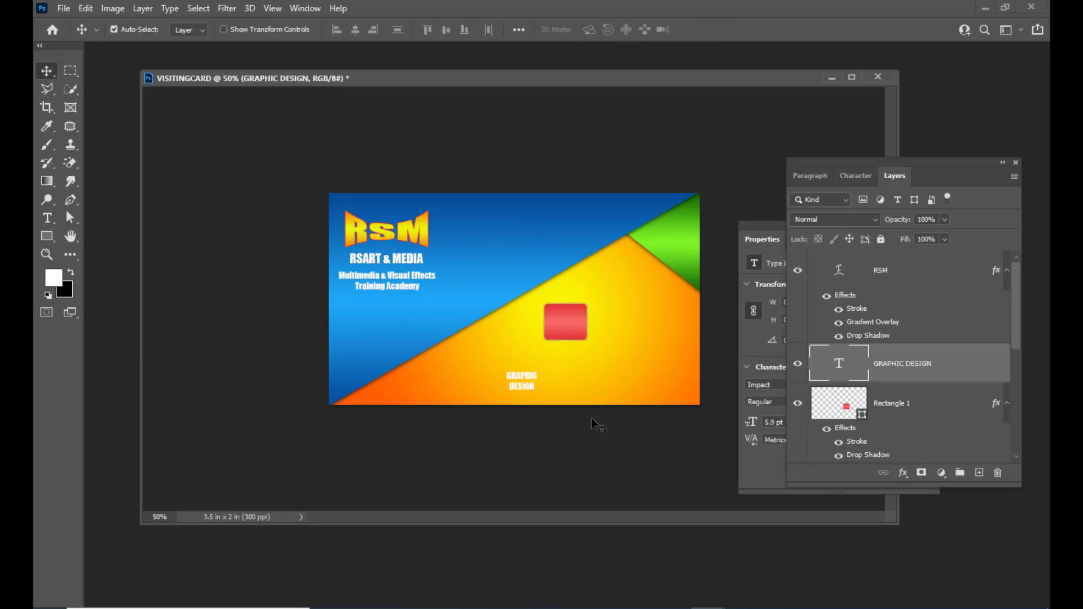
{"action": "left_click_drag", "start_coordinate": [536, 382], "coordinate": [573, 326]}
{"action": "key", "text": "Up"}
{"action": "key", "text": "Up"}
{"action": "key", "text": "Up"}
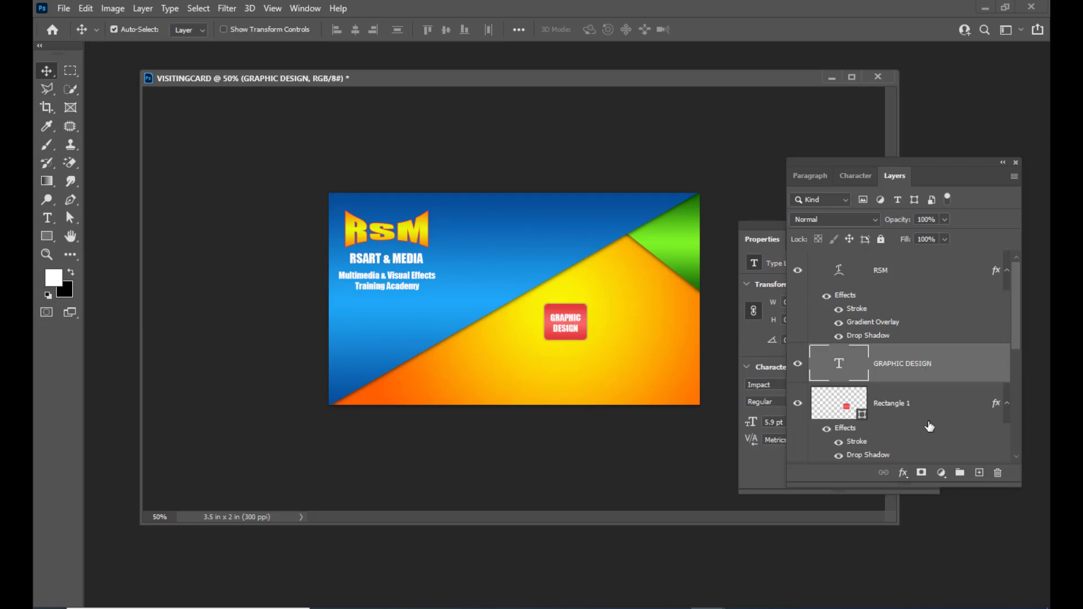
Group the text with Rectangle 1 using Ctrl+G and name the group CONTENTBOX.
{"action": "left_click", "coordinate": [931, 407], "text": "shift"}
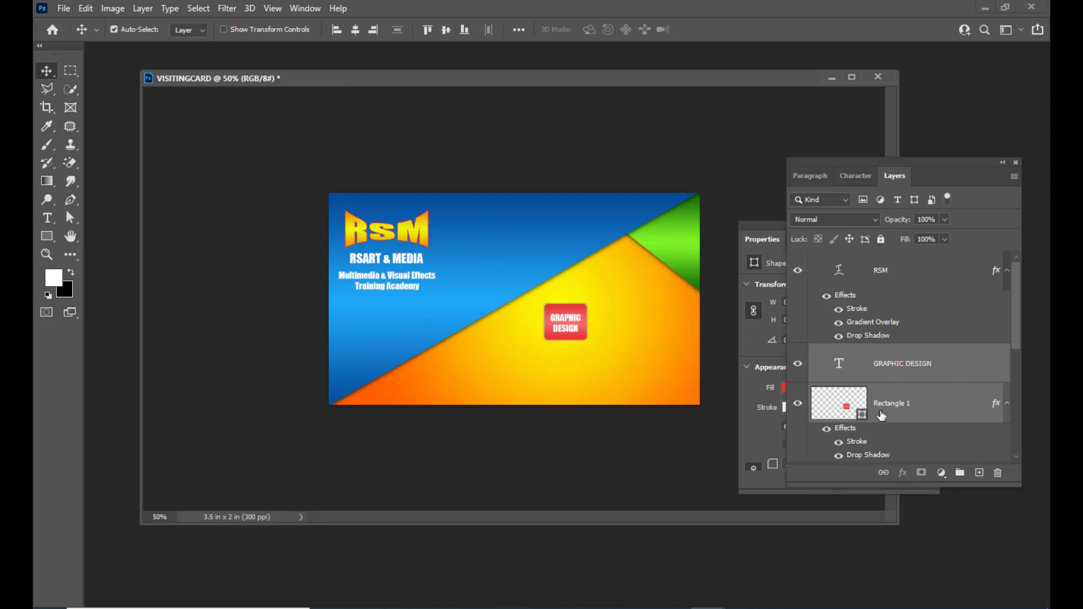
{"action": "key", "text": "ctrl"}
{"action": "key", "text": "ctrl+g"}
{"action": "double_click", "coordinate": [862, 356]}
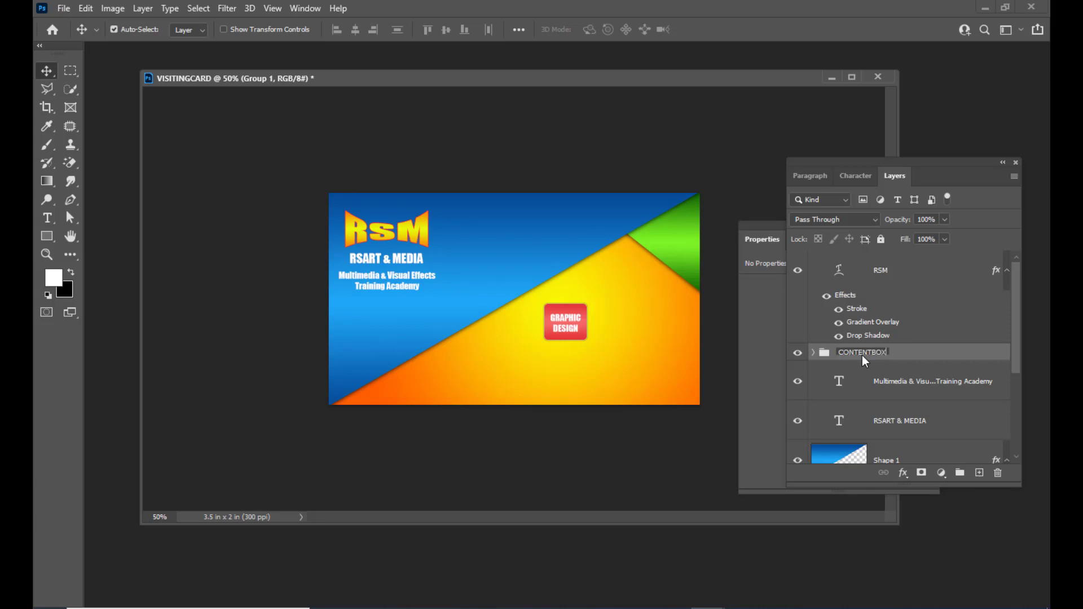
{"action": "type", "text": "CONTENTBOX"}
{"action": "key", "text": "Return"}
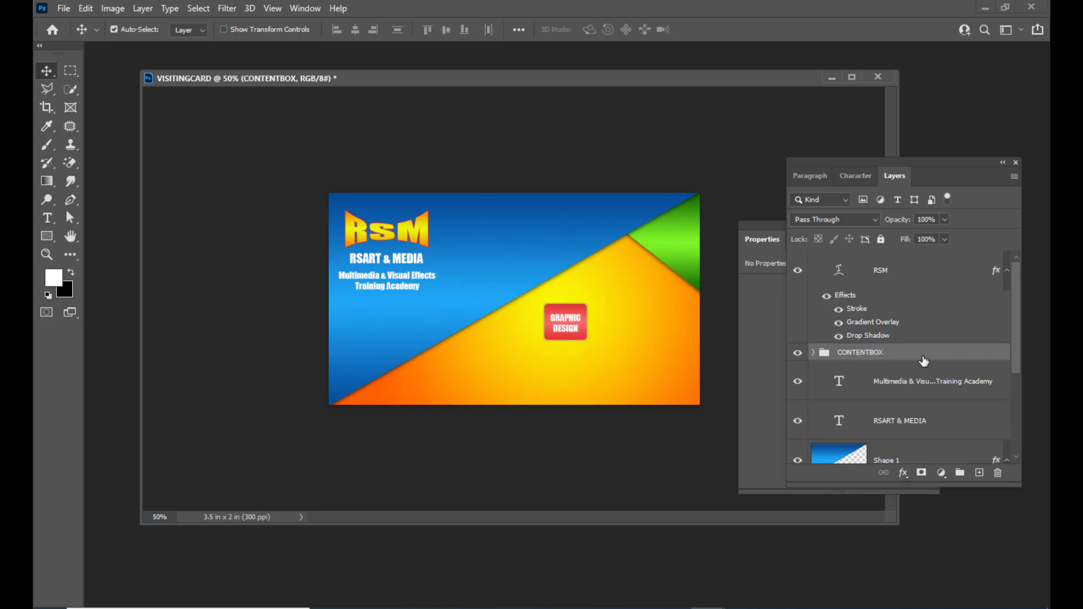
Duplicate the CONTENTBOX group and move the copy to the right, level with the original.
{"action": "key", "text": "ctrl+j"}
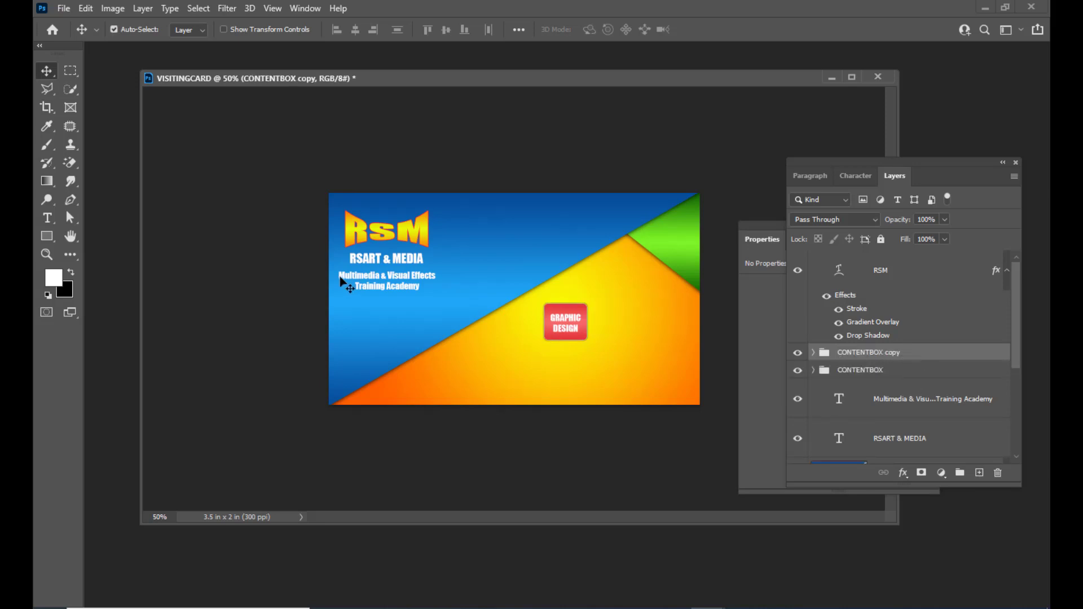
{"action": "key", "text": "ctrl+t"}
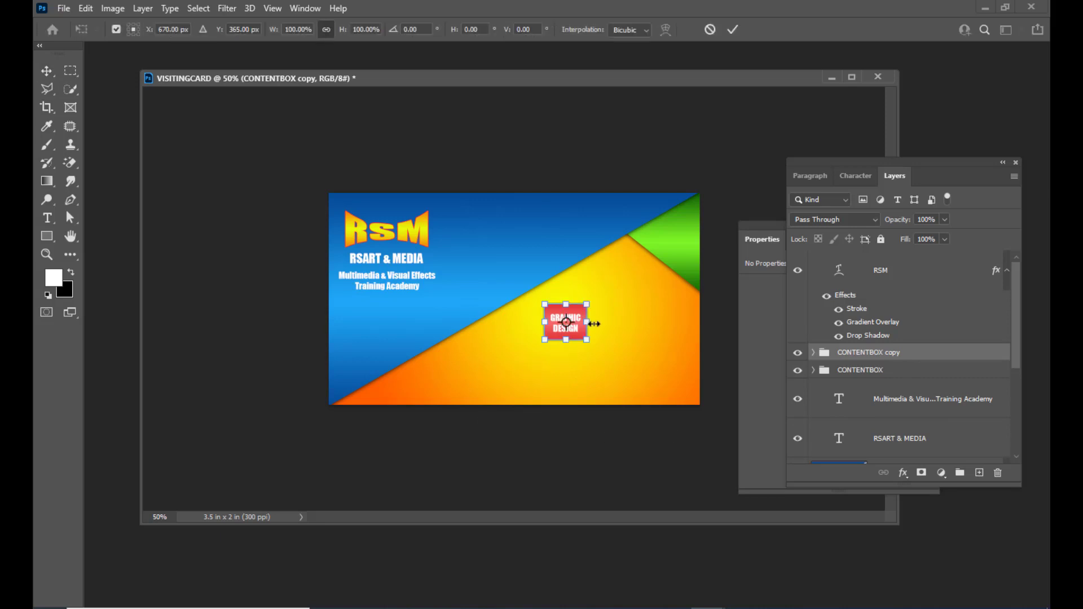
{"action": "left_click_drag", "start_coordinate": [582, 337], "coordinate": [656, 337]}
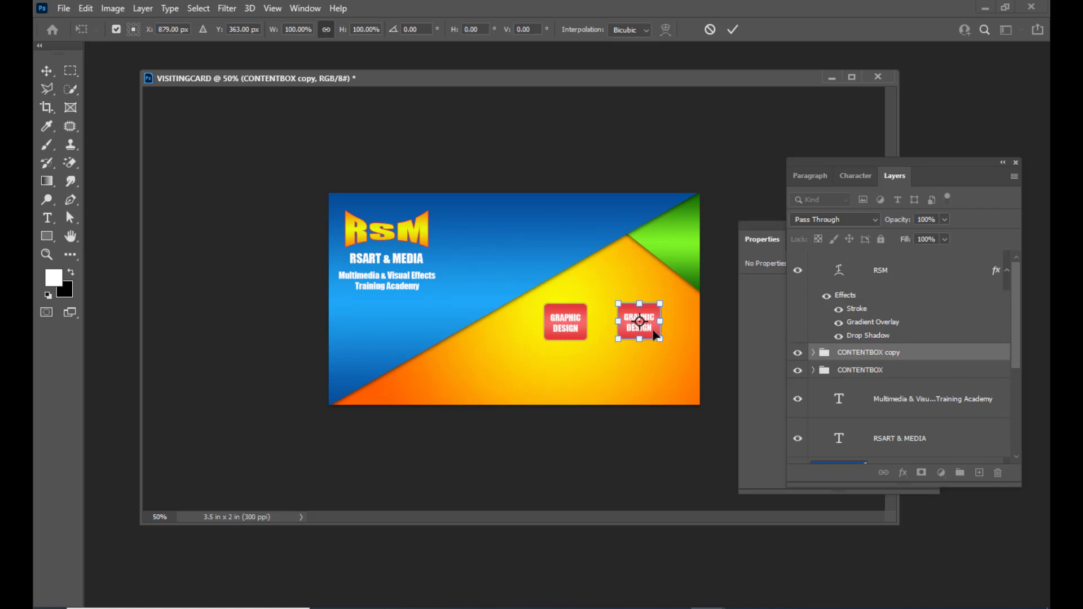
{"action": "left_click_drag", "start_coordinate": [655, 336], "coordinate": [653, 335]}
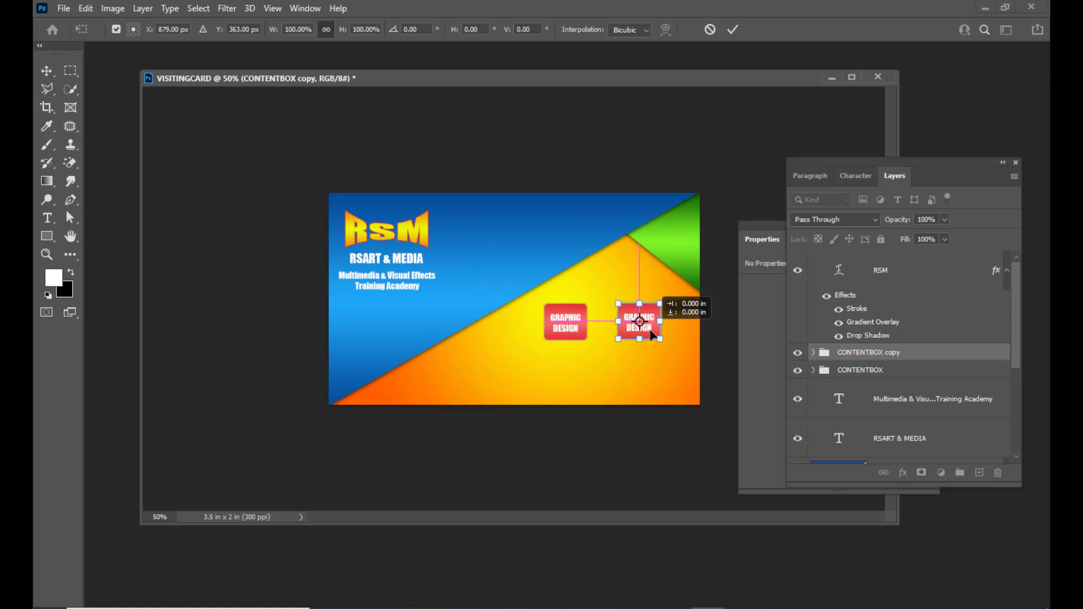
{"action": "left_click_drag", "start_coordinate": [652, 331], "coordinate": [651, 331]}
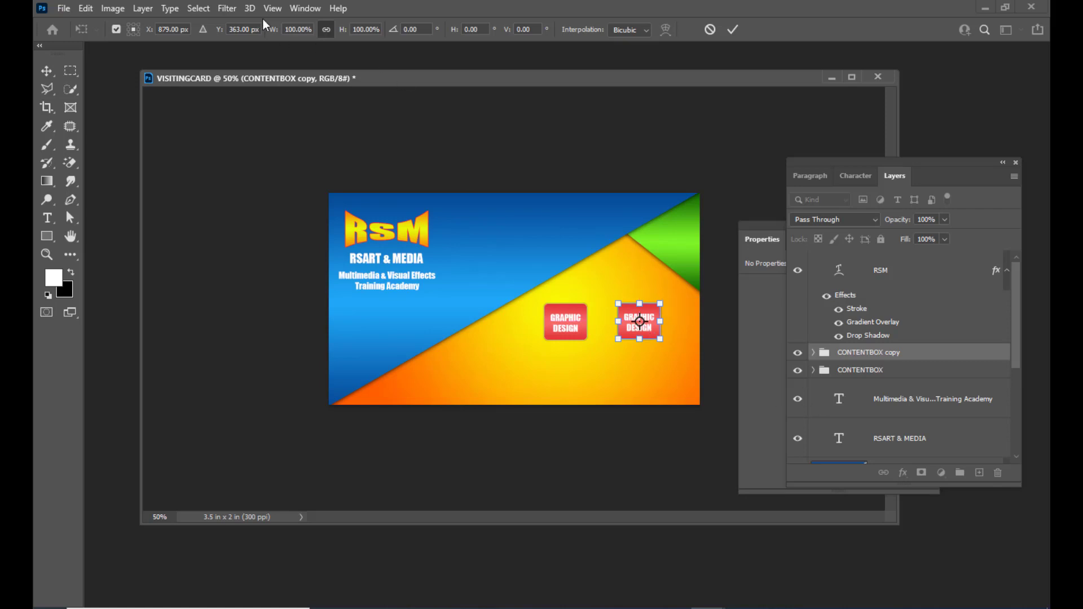
{"action": "left_click", "coordinate": [272, 8]}
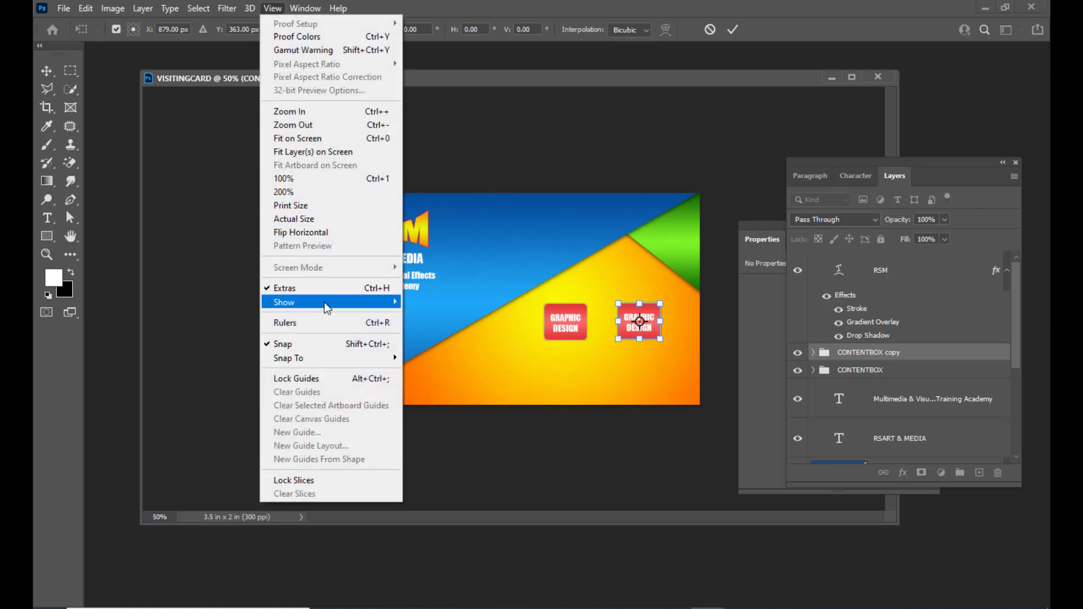
{"action": "mouse_move", "coordinate": [327, 308]}
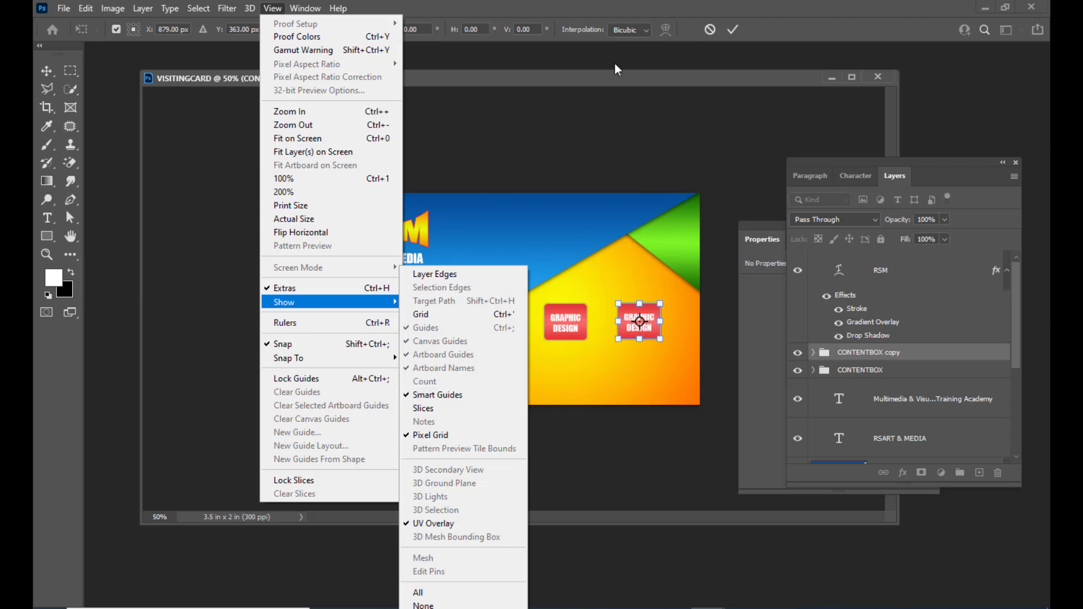
{"action": "left_click", "coordinate": [611, 79]}
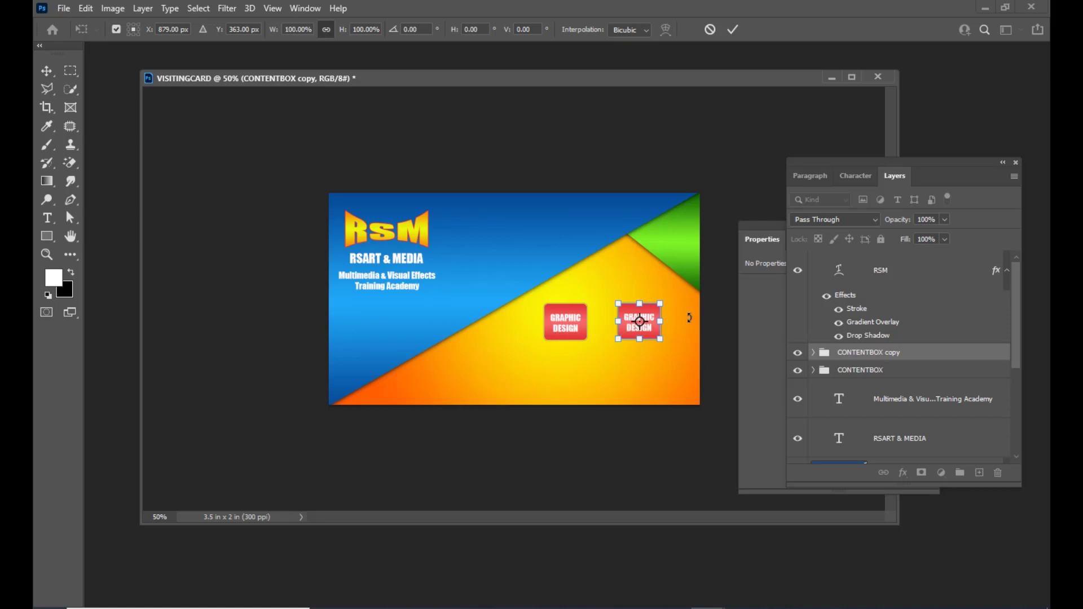
{"action": "key", "text": "Return"}
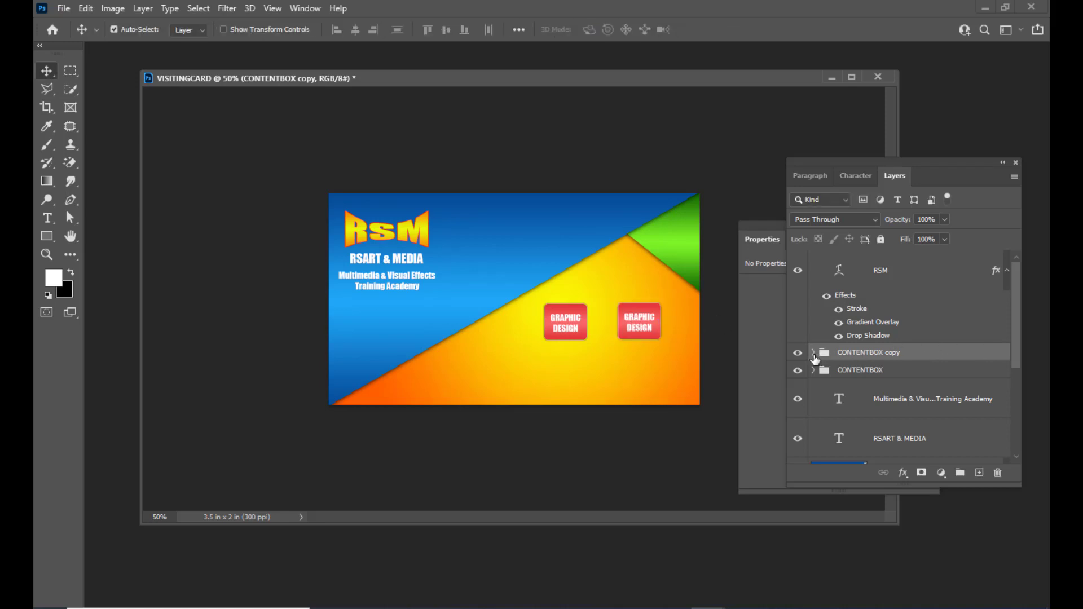
Replace the copied button's text with 'WEB DESIGN'.
{"action": "left_click", "coordinate": [813, 354]}
{"action": "double_click", "coordinate": [869, 382]}
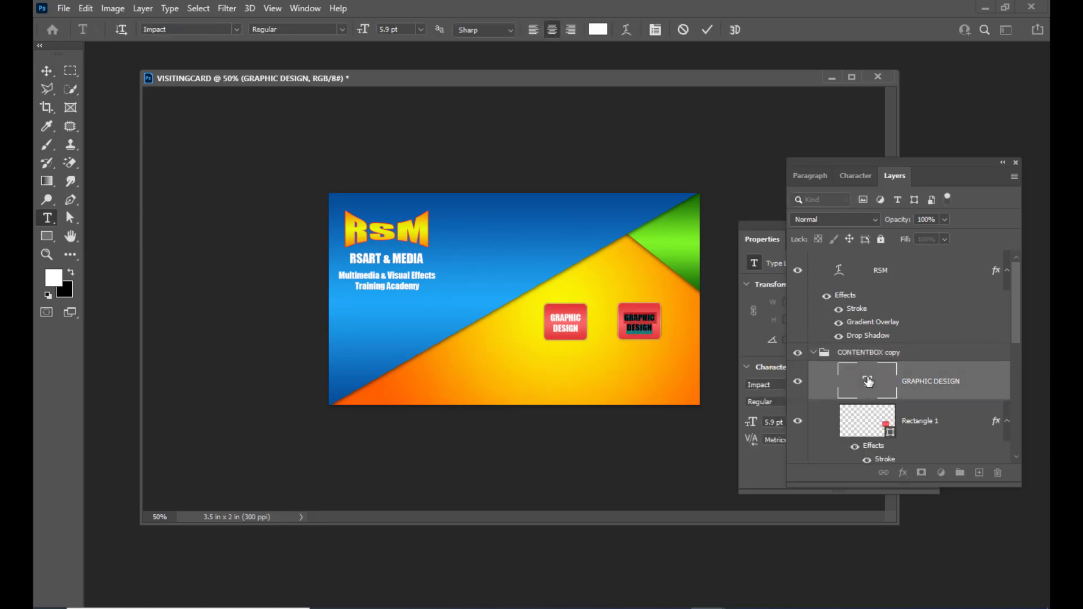
{"action": "key", "text": "BackSpace"}
{"action": "type", "text": "WEB "}
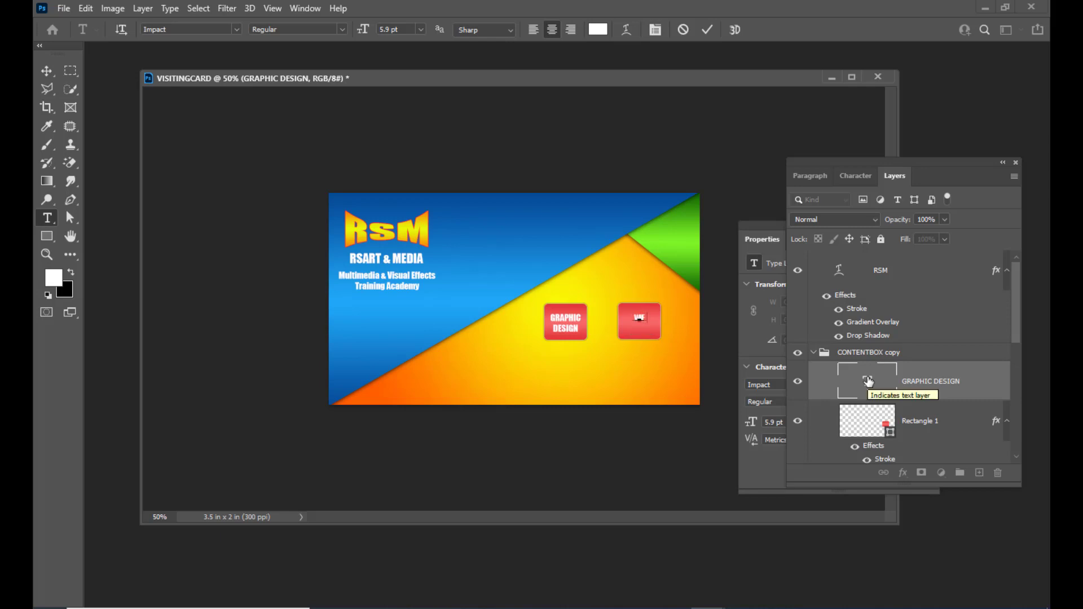
{"action": "type", "text": "DESIGN"}
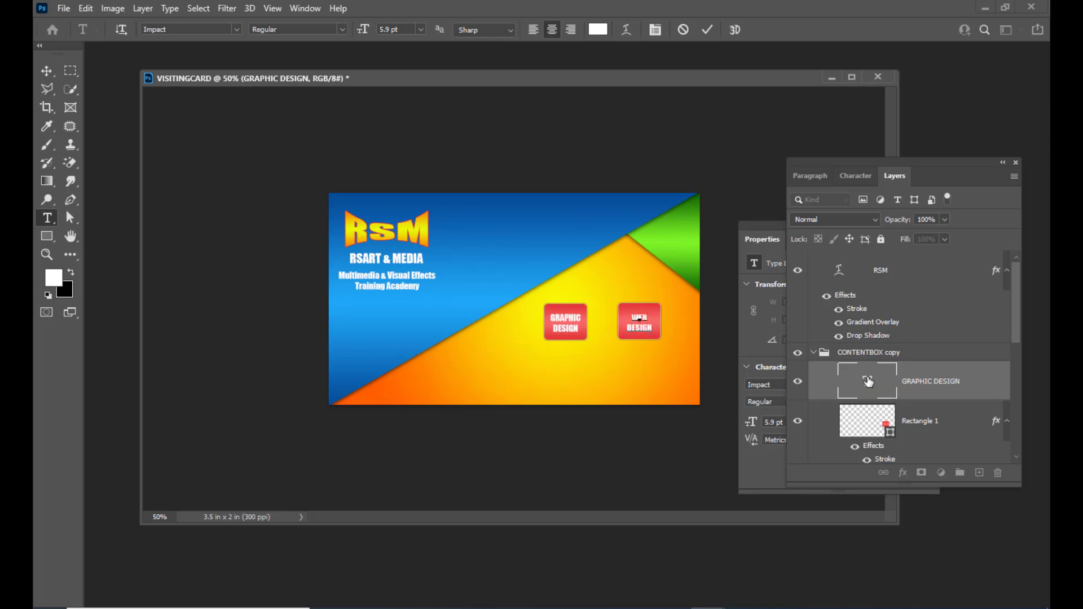
{"action": "left_click", "coordinate": [47, 71]}
{"action": "left_click", "coordinate": [813, 352]}
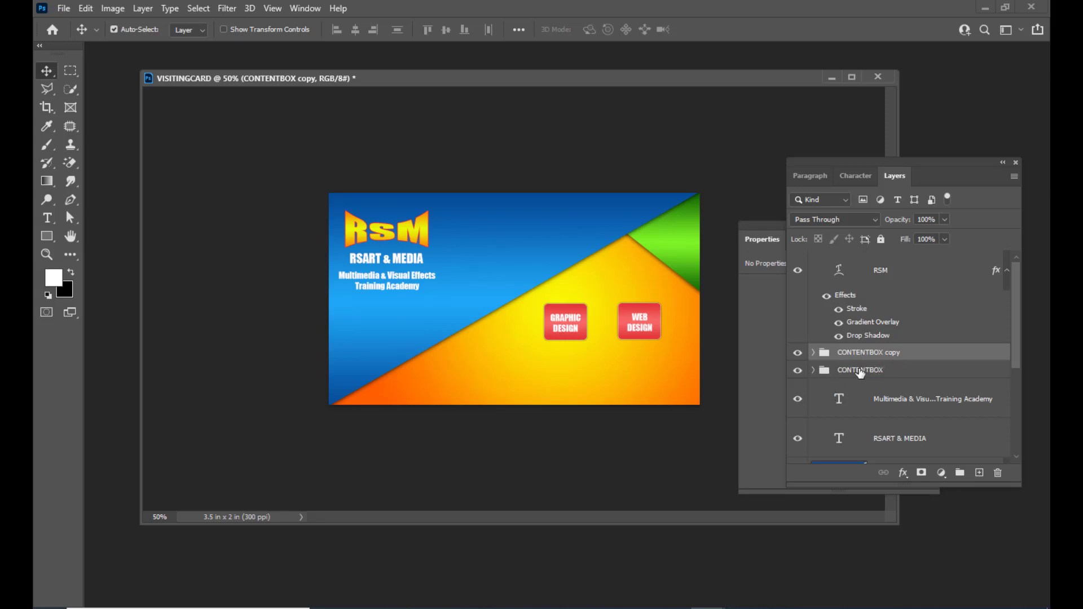
Rename the original group GRAPHICDESIGN and the copy WEBDESIGN, then duplicate WEBDESIGN.
{"action": "double_click", "coordinate": [865, 370]}
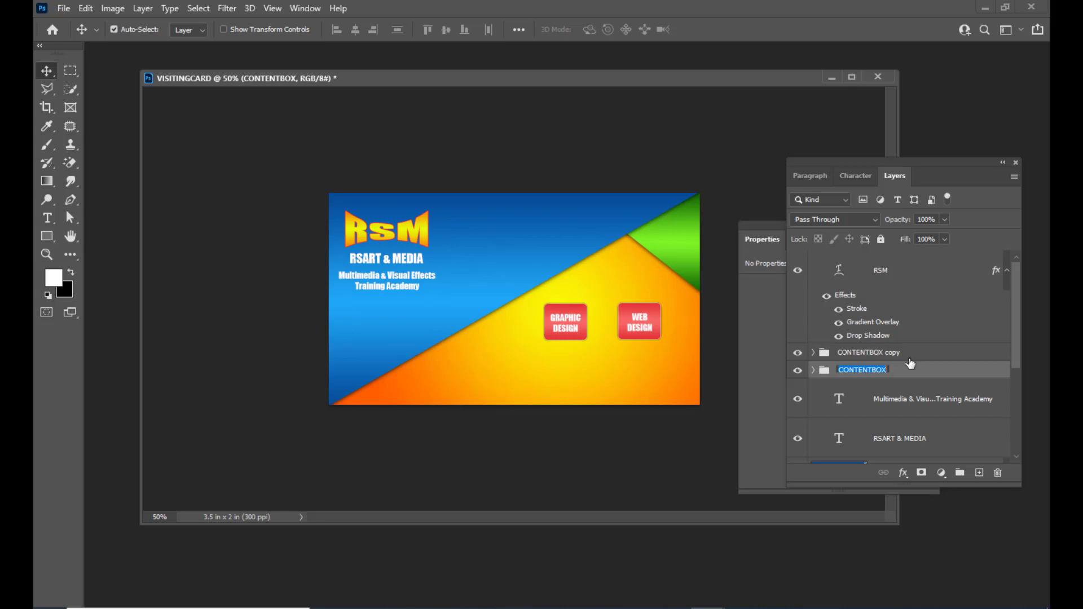
{"action": "type", "text": "GRAPHICDESIGN"}
{"action": "double_click", "coordinate": [854, 353]}
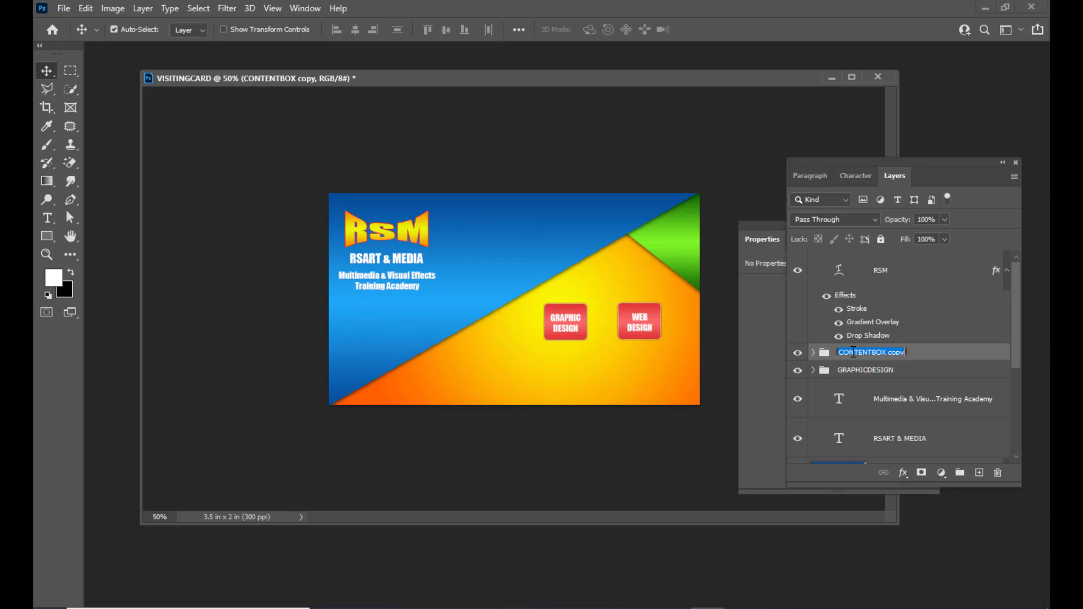
{"action": "type", "text": "WEBDESIGN"}
{"action": "key", "text": "Return"}
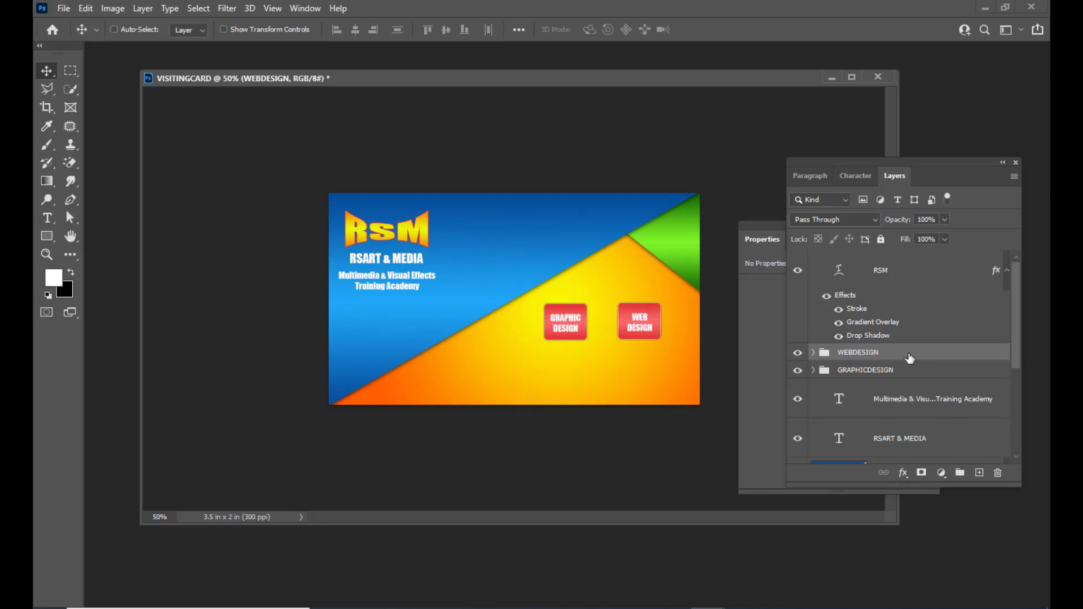
{"action": "key", "text": "ctrl+j"}
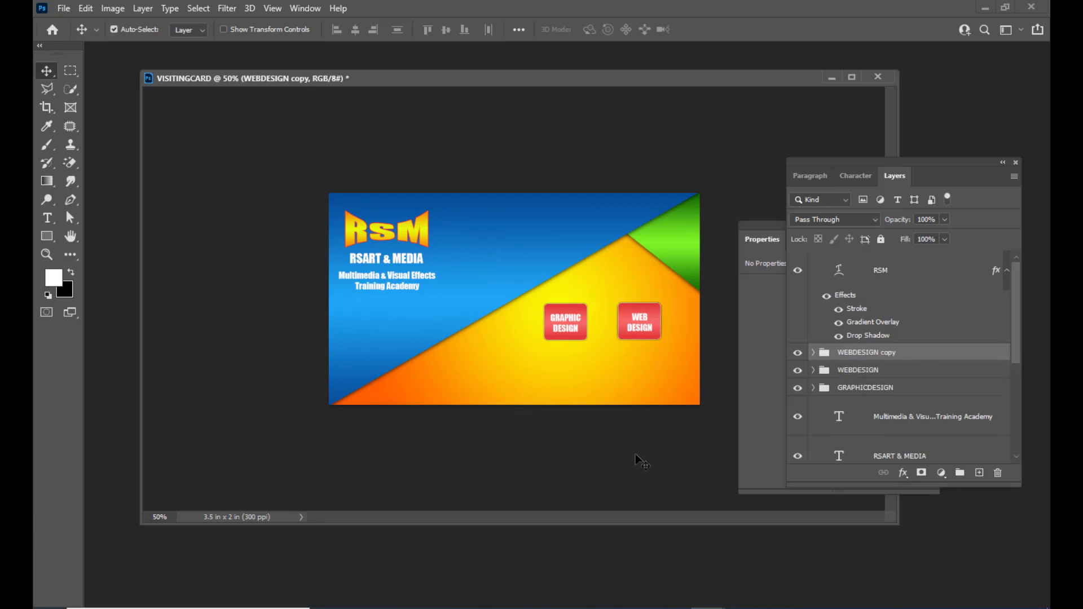
Move the duplicate below GRAPHIC DESIGN and change its text to 'VISUAL EFFECTS'.
{"action": "key", "text": "ctrl+t"}
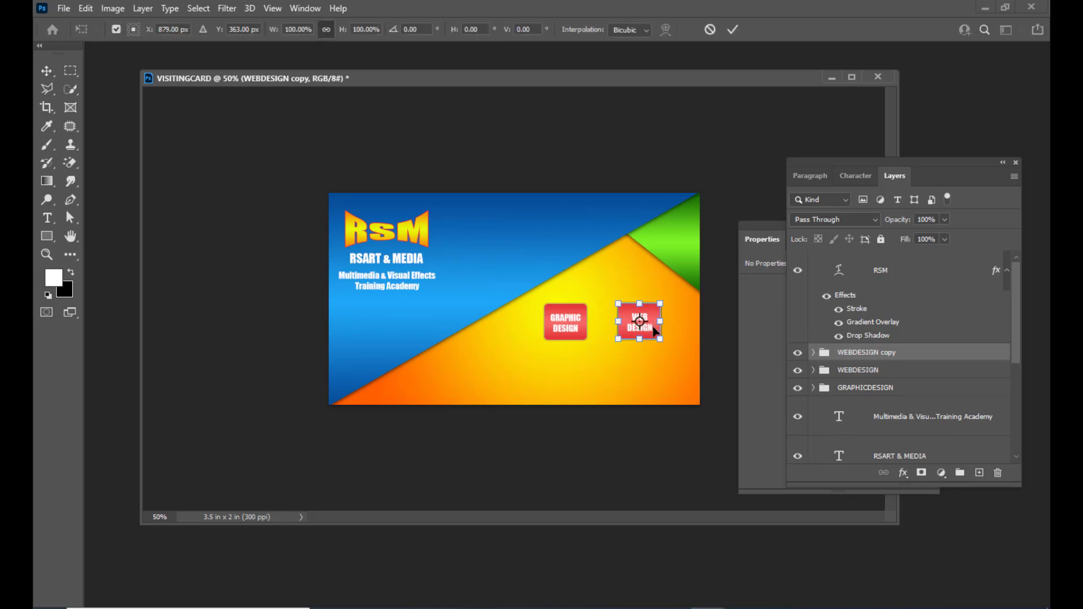
{"action": "left_click_drag", "start_coordinate": [654, 331], "coordinate": [583, 382]}
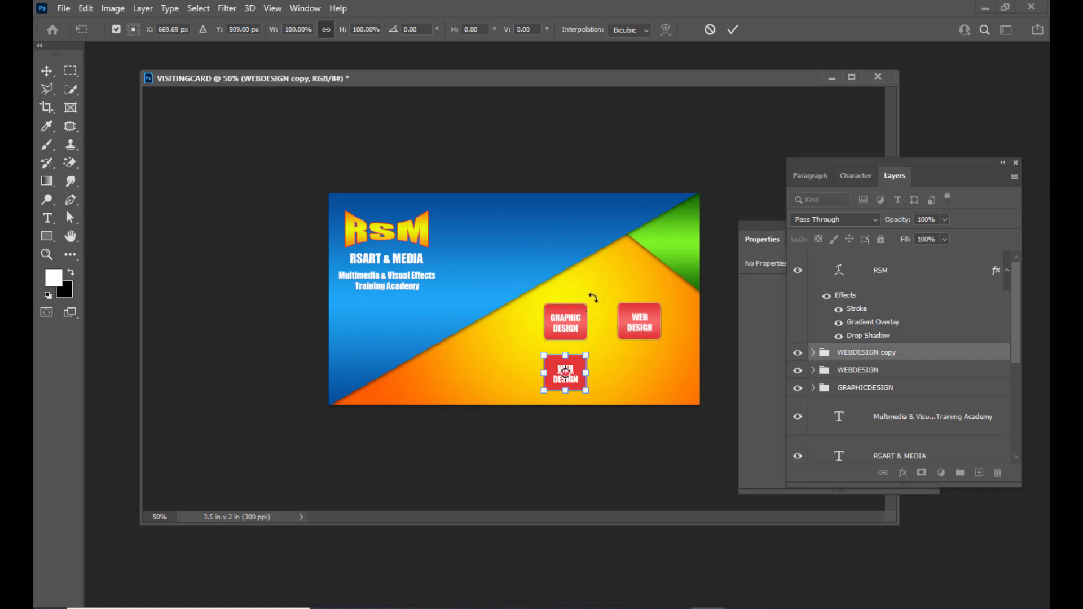
{"action": "key", "text": "Return"}
{"action": "left_click", "coordinate": [813, 352]}
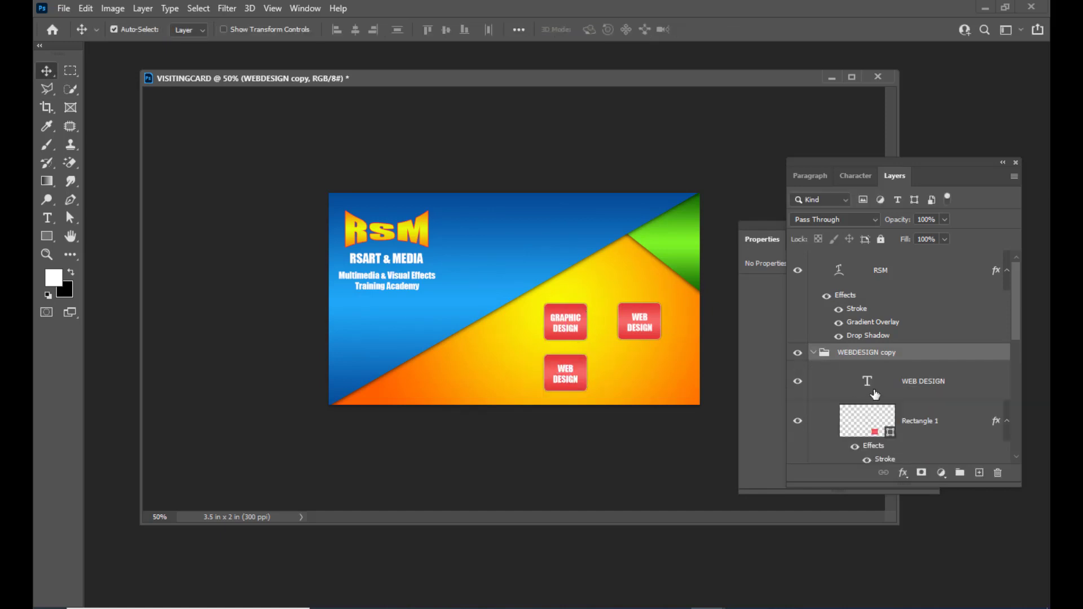
{"action": "double_click", "coordinate": [869, 379]}
{"action": "key", "text": "BackSpace"}
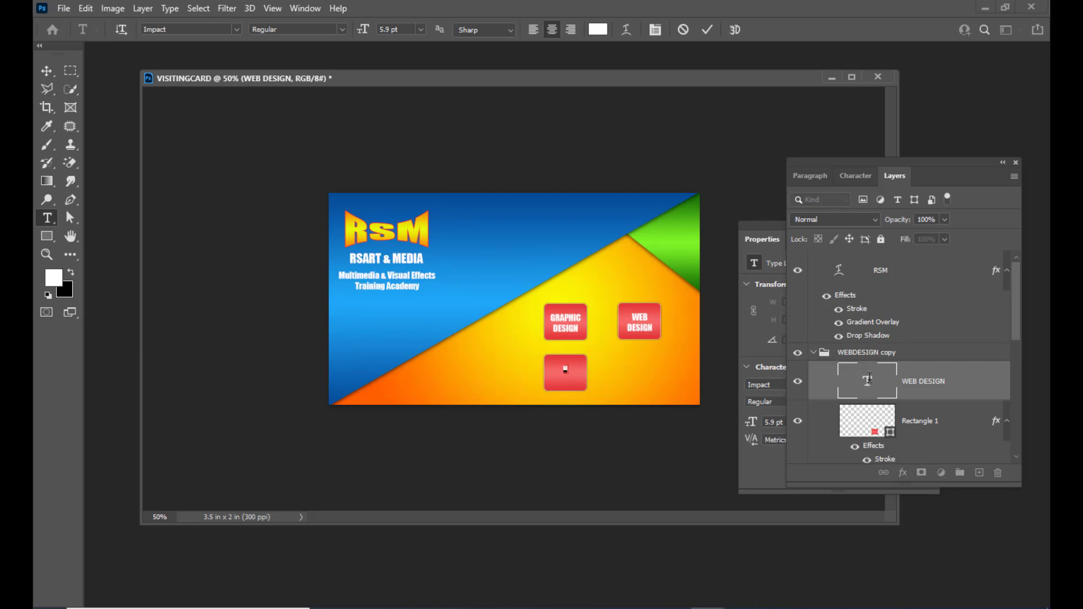
{"action": "type", "text": "VISUAL E"}
{"action": "type", "text": "FFECTS"}
{"action": "left_click", "coordinate": [58, 71]}
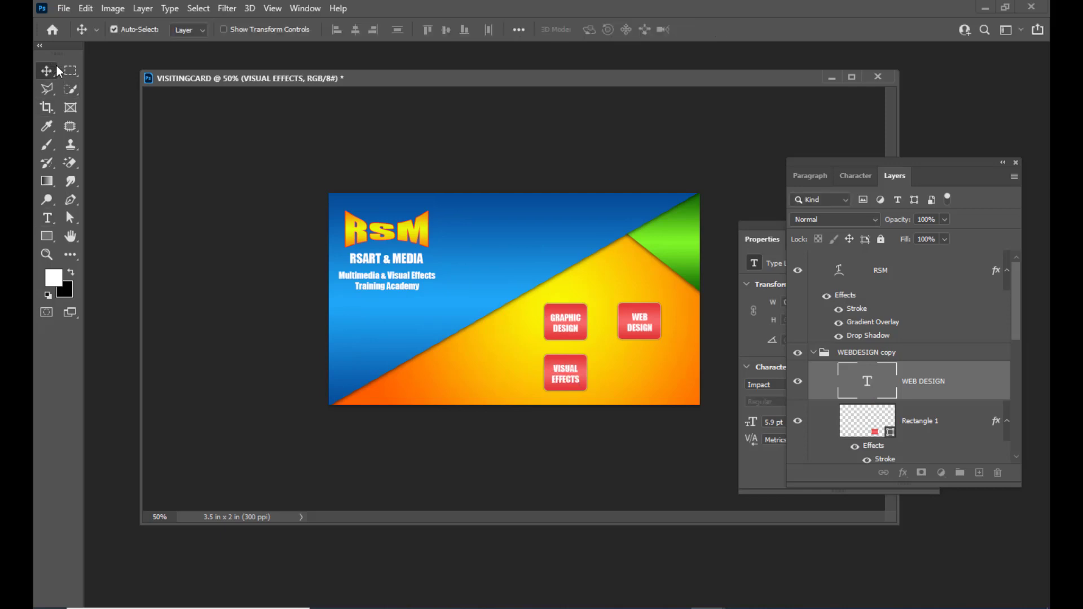
Rename that group VISUALEFFECTS and duplicate it with Ctrl+J.
{"action": "left_click", "coordinate": [860, 352]}
{"action": "double_click", "coordinate": [859, 352]}
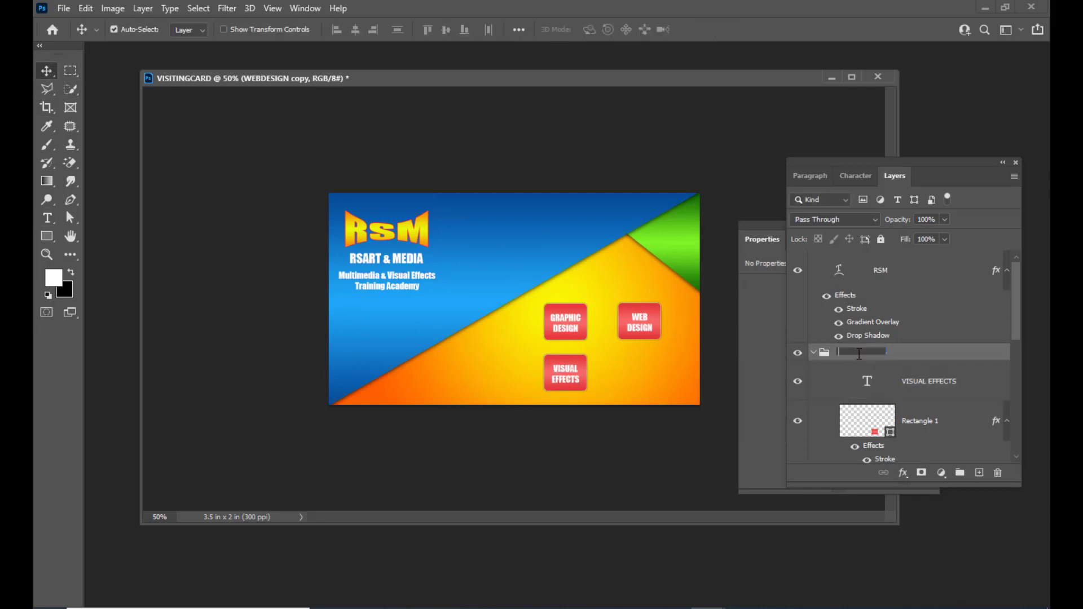
{"action": "type", "text": "VISUALEFFECTS"}
{"action": "left_click", "coordinate": [813, 353]}
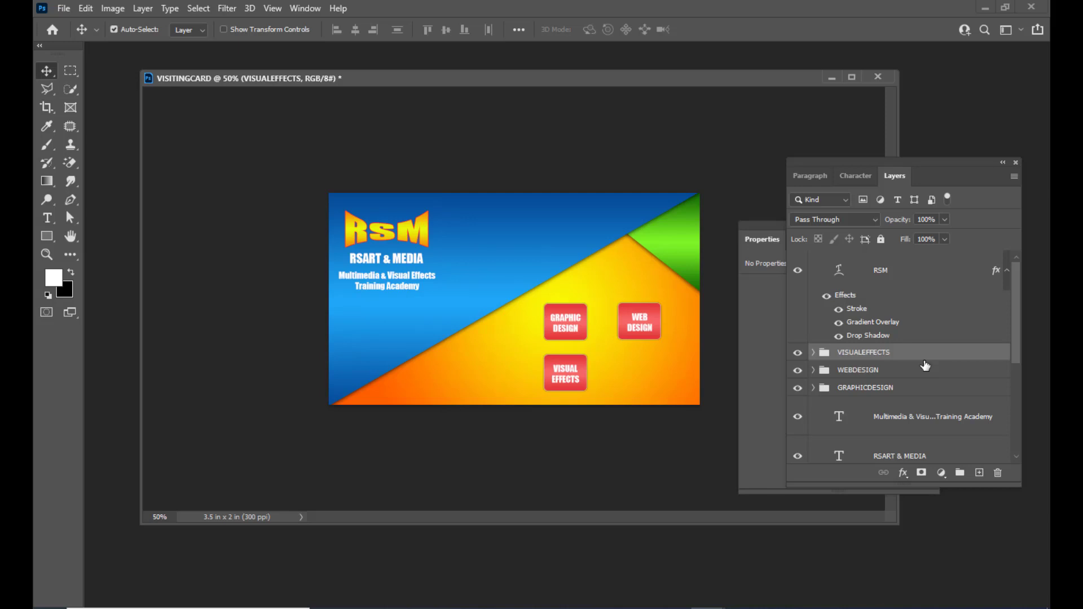
{"action": "key", "text": "ctrl+j"}
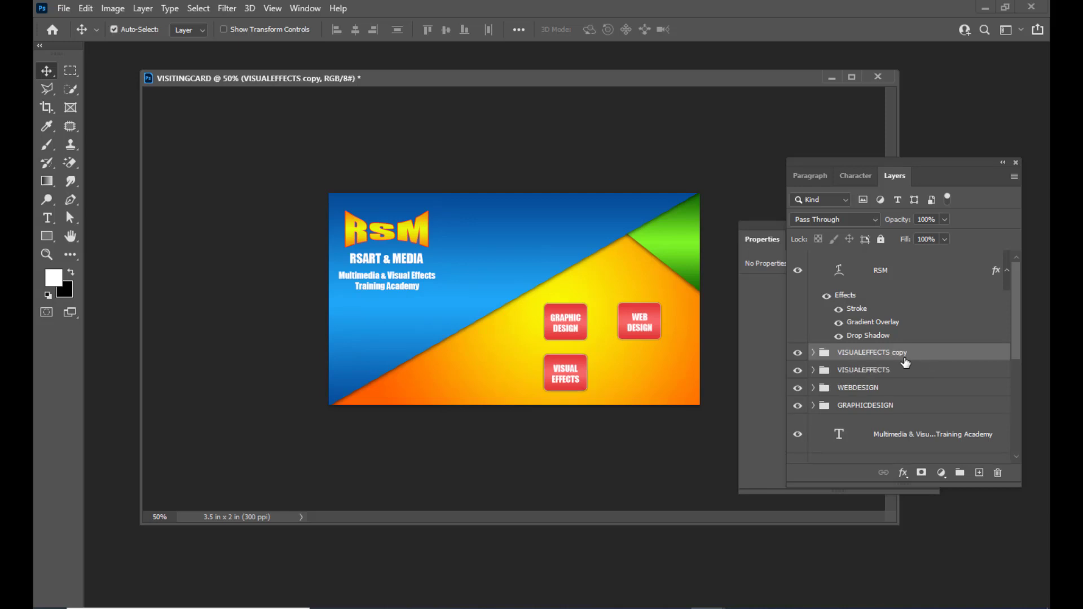
Move the duplicated button to the right of the VISUAL EFFECTS button.
{"action": "key", "text": "ctrl+t"}
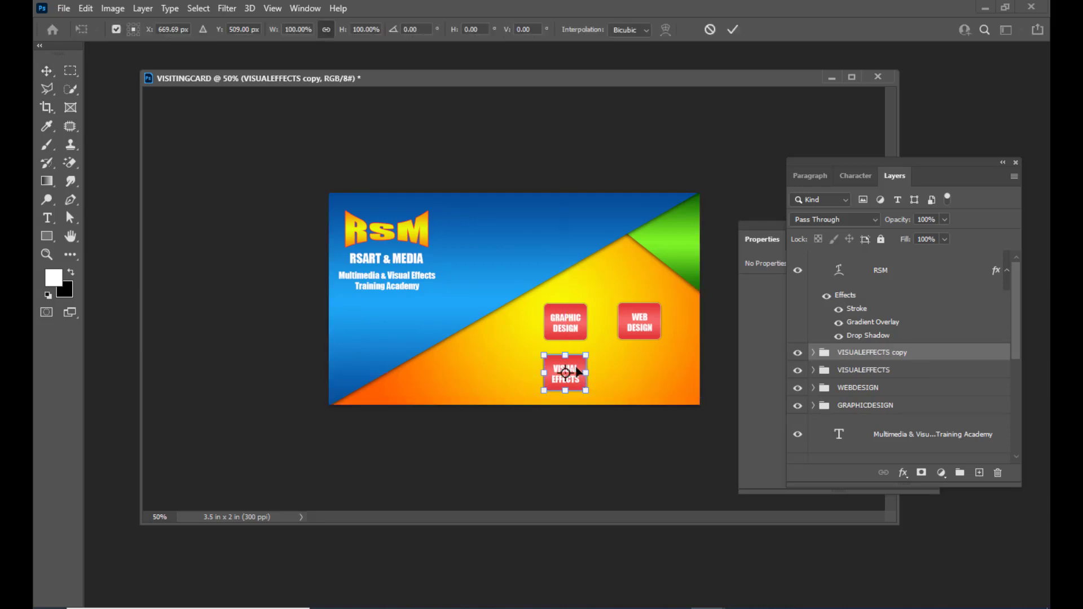
{"action": "left_click_drag", "start_coordinate": [576, 365], "coordinate": [651, 365]}
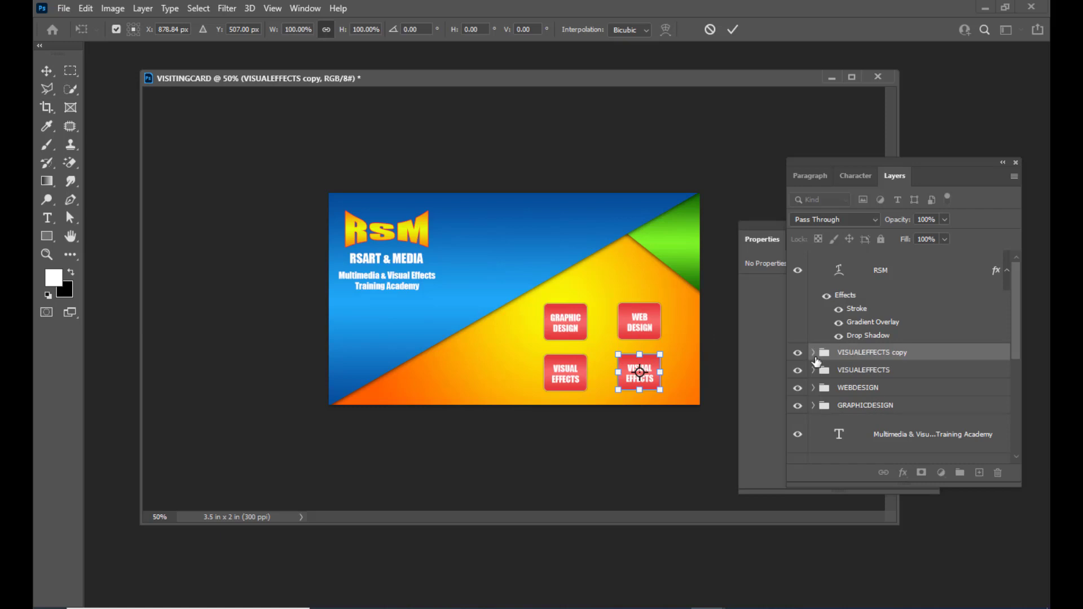
{"action": "key", "text": "Return"}
Change the copied button's label from VISUAL EFFECTS to VIDEO EDITING.
{"action": "left_click", "coordinate": [813, 353]}
{"action": "double_click", "coordinate": [866, 382]}
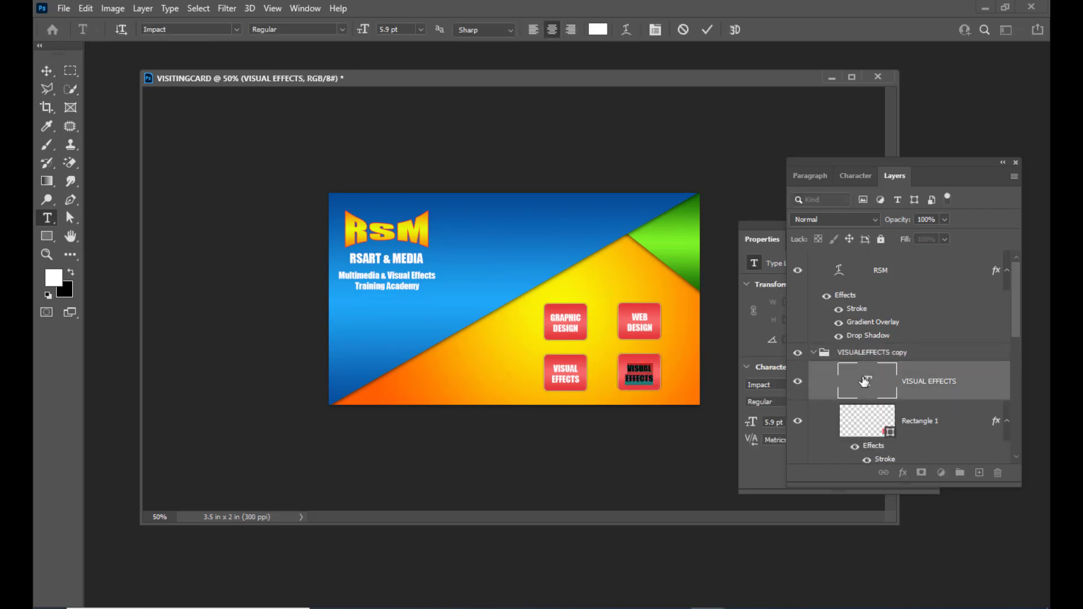
{"action": "key", "text": "BackSpace"}
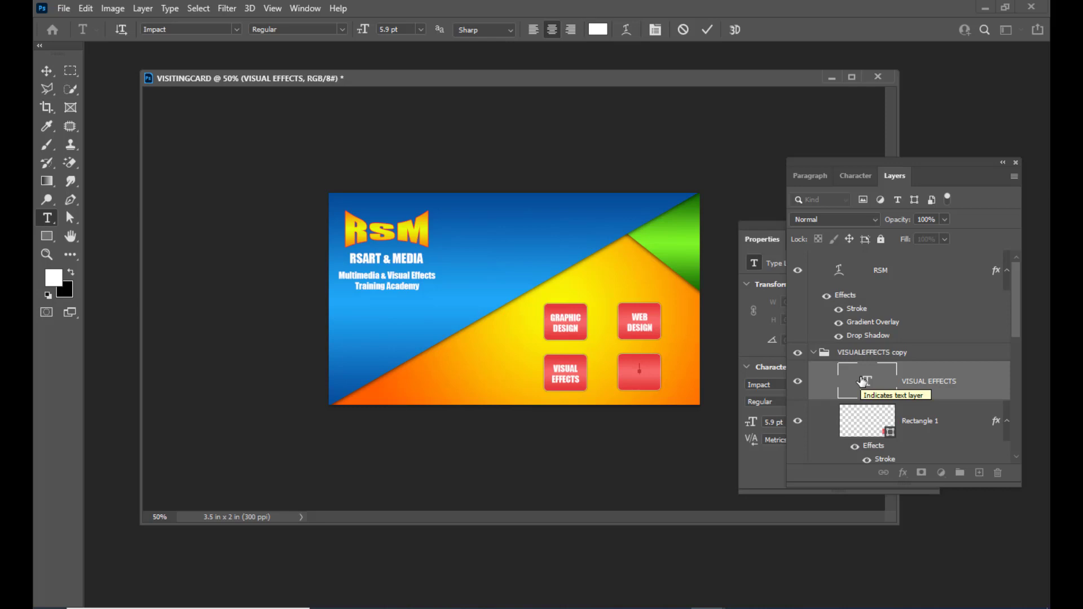
{"action": "type", "text": "VIDEO "}
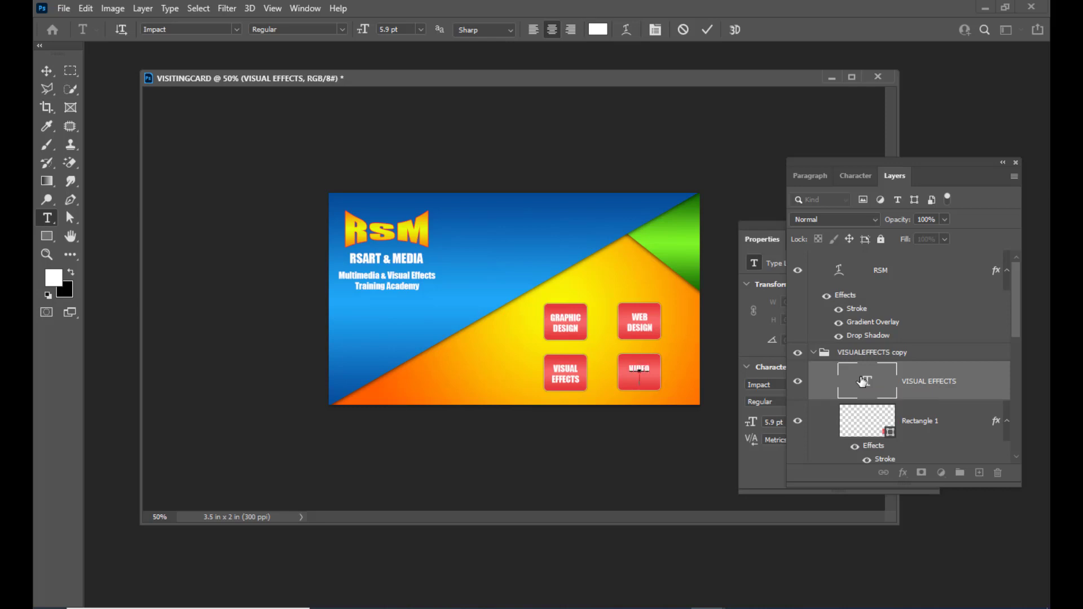
{"action": "type", "text": "EDITING"}
{"action": "left_click", "coordinate": [46, 71]}
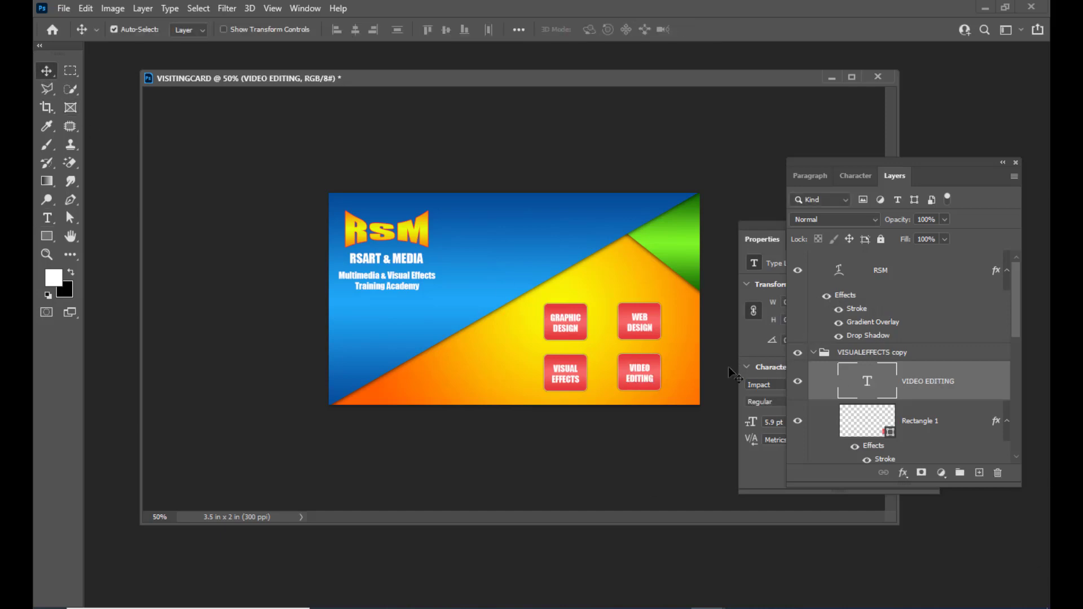
{"action": "left_click", "coordinate": [813, 353]}
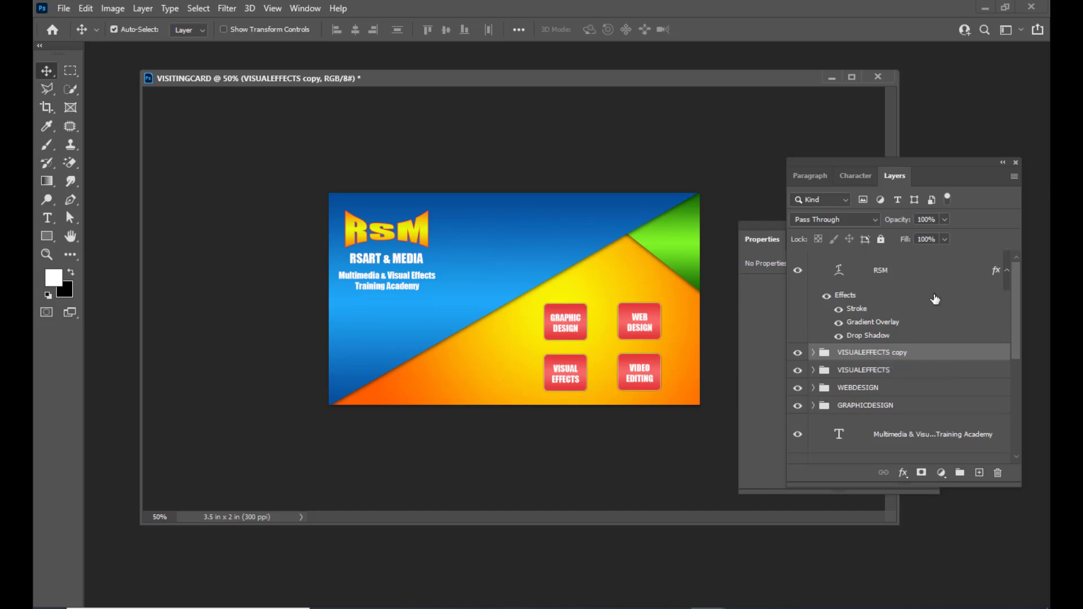
{"action": "mouse_move", "coordinate": [591, 77]}
{"action": "left_mouse_down"}
{"action": "mouse_move", "coordinate": [608, 76]}
{"action": "mouse_move", "coordinate": [593, 86]}
{"action": "left_mouse_up"}
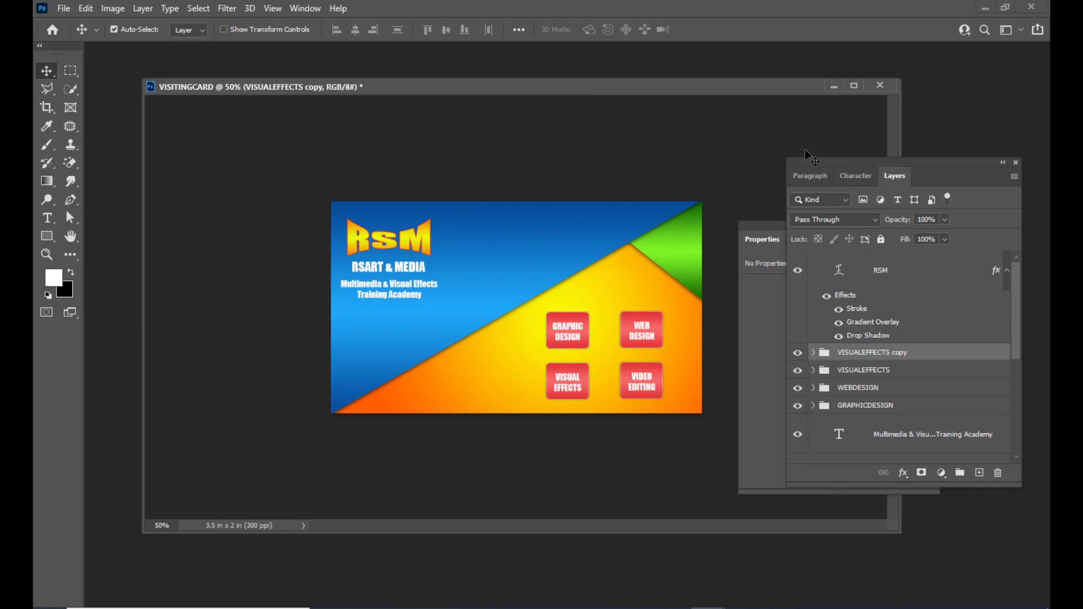
Float the Properties panel off the layer list and shift the Layers panels and card window apart.
{"action": "mouse_move", "coordinate": [810, 161]}
{"action": "left_mouse_down"}
{"action": "mouse_move", "coordinate": [848, 165]}
{"action": "mouse_move", "coordinate": [813, 168]}
{"action": "left_mouse_up"}
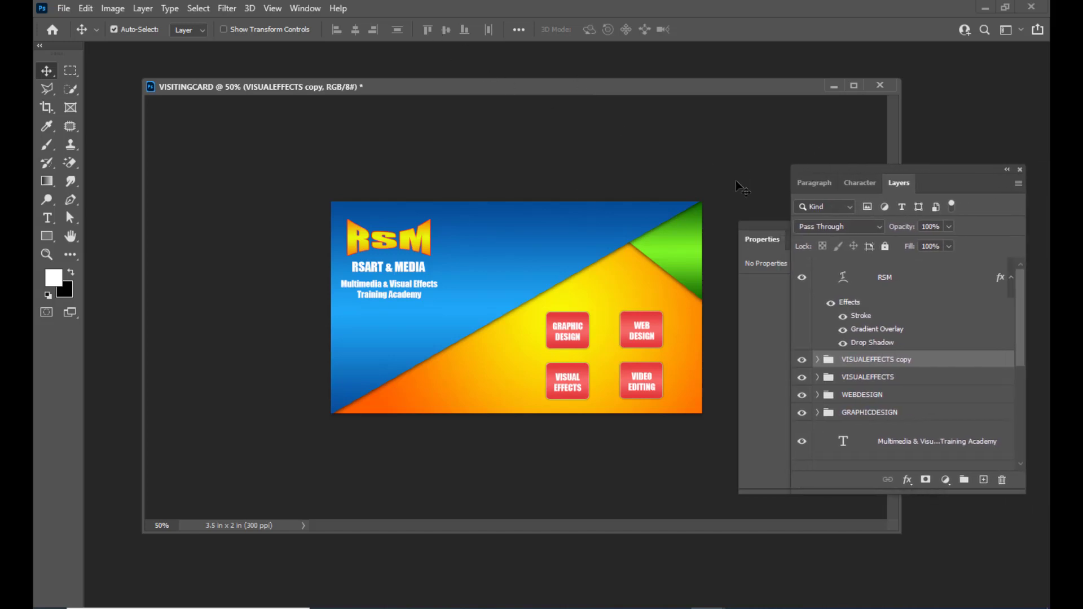
{"action": "left_click_drag", "start_coordinate": [748, 220], "coordinate": [814, 245]}
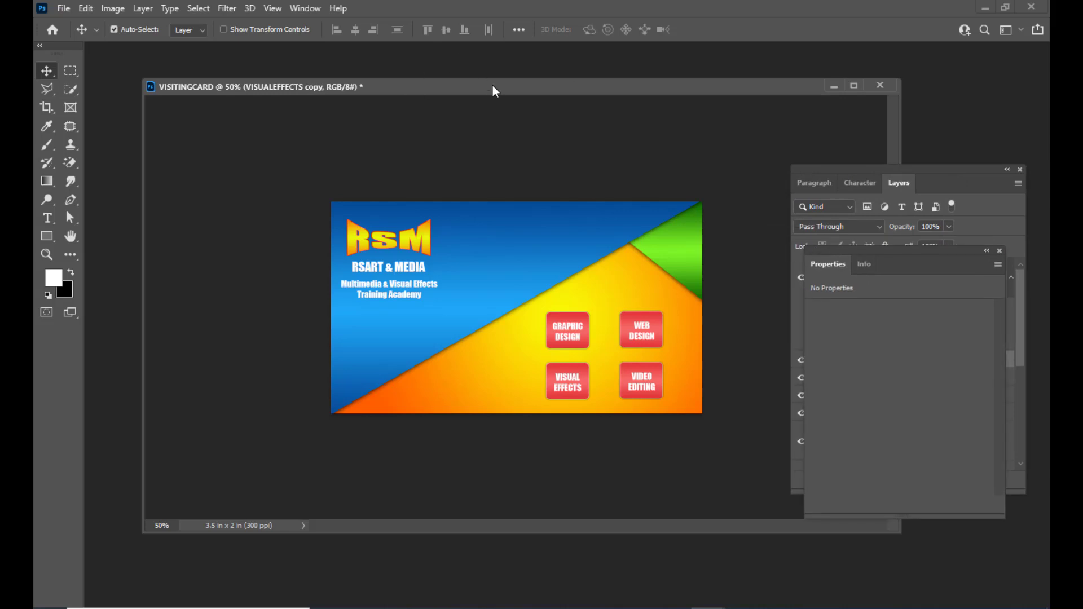
{"action": "left_click_drag", "start_coordinate": [493, 86], "coordinate": [499, 97]}
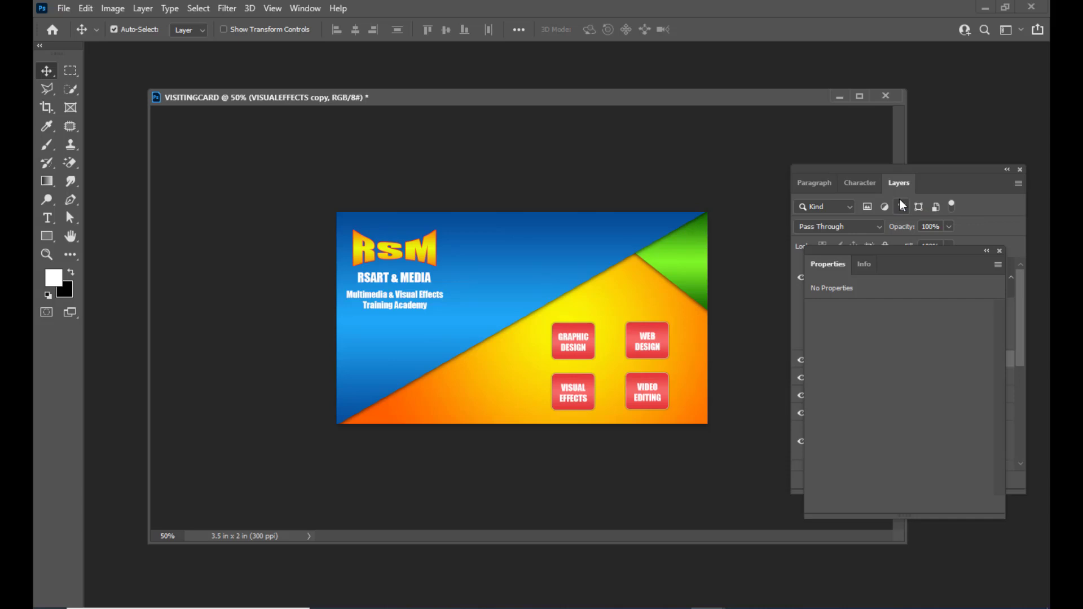
{"action": "left_click_drag", "start_coordinate": [829, 249], "coordinate": [925, 250]}
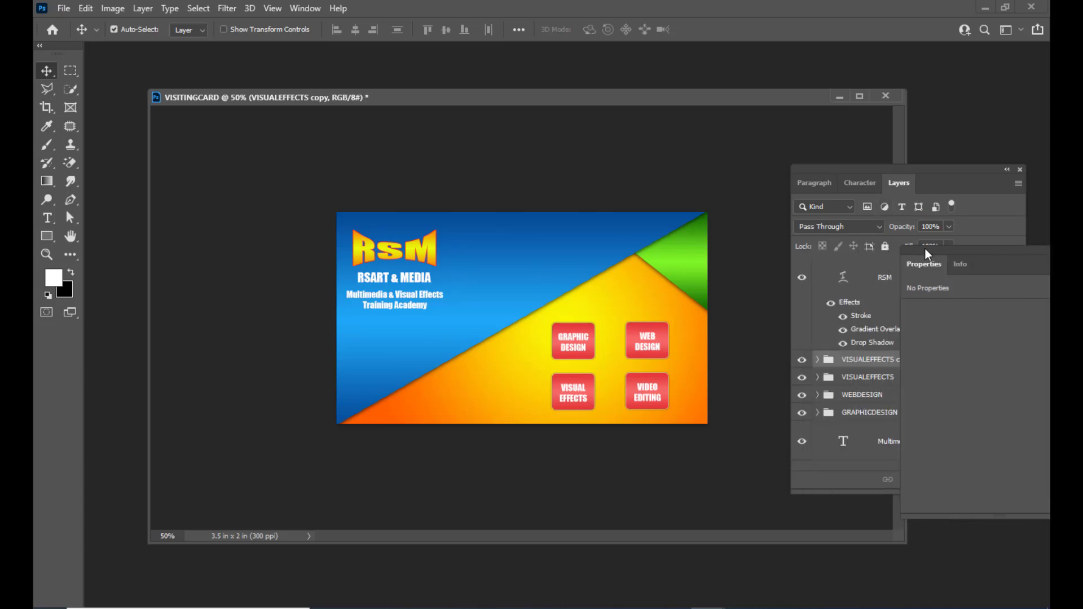
{"action": "left_click_drag", "start_coordinate": [822, 165], "coordinate": [875, 177]}
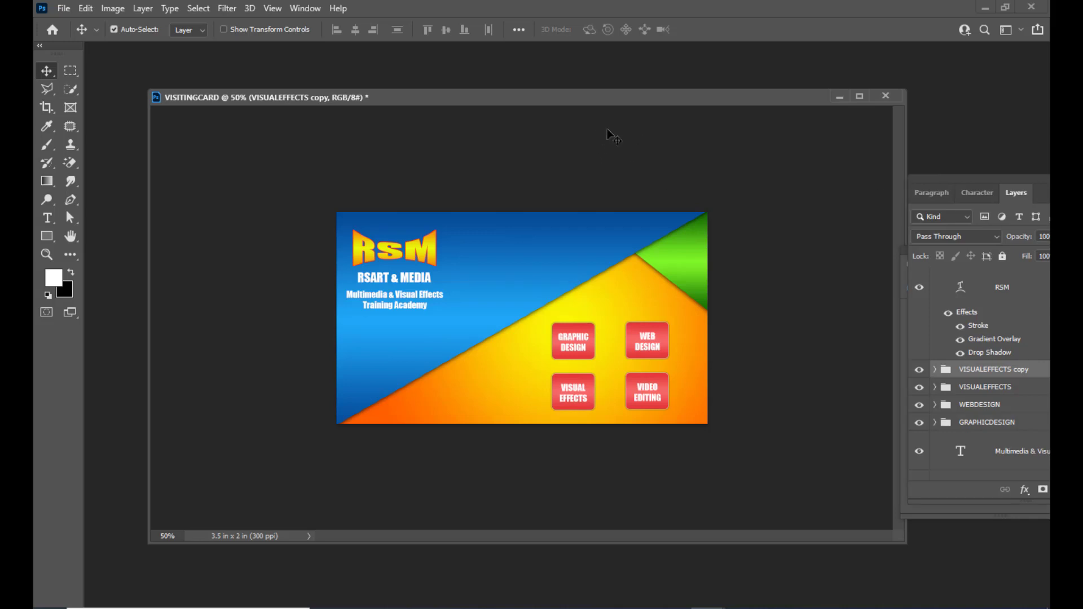
{"action": "left_click_drag", "start_coordinate": [582, 102], "coordinate": [595, 97]}
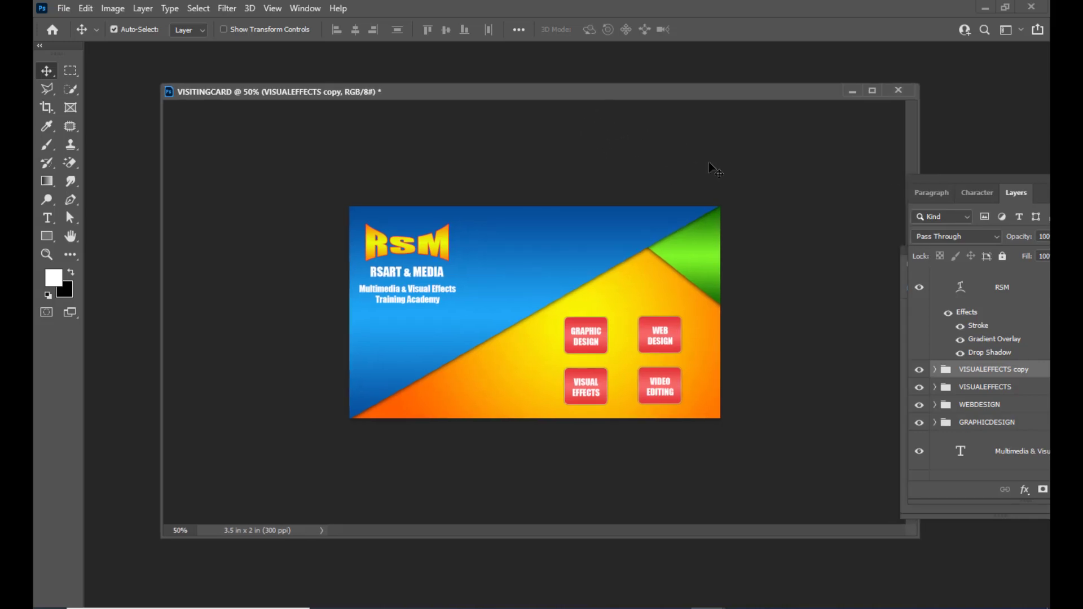
Duplicate the card as VISITINGCARD copy and zoom out to see the whole card.
{"action": "left_click_drag", "start_coordinate": [485, 92], "coordinate": [454, 97]}
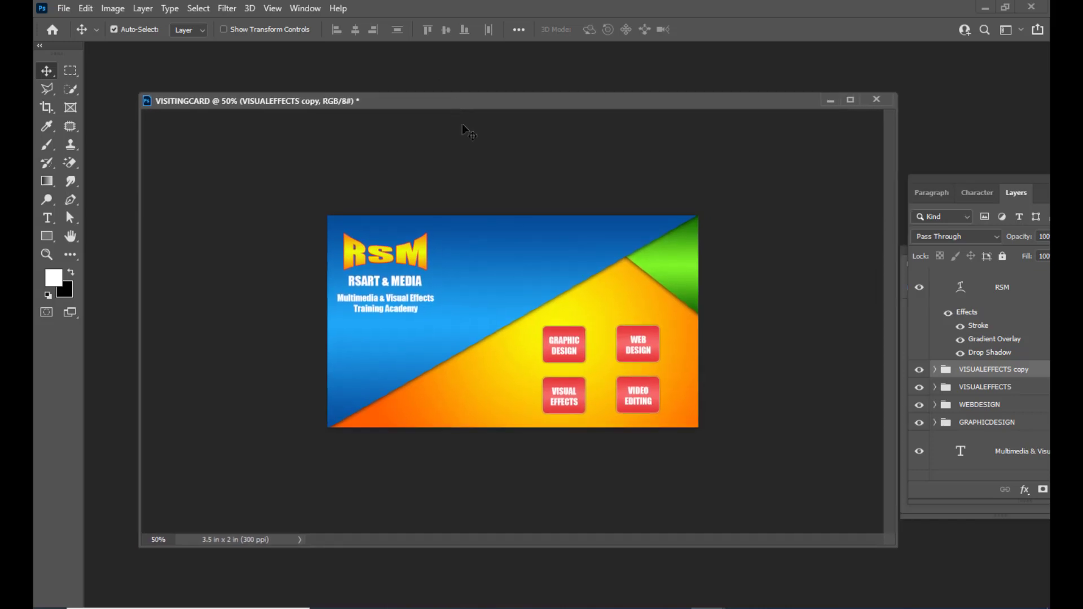
{"action": "right_click", "coordinate": [425, 100]}
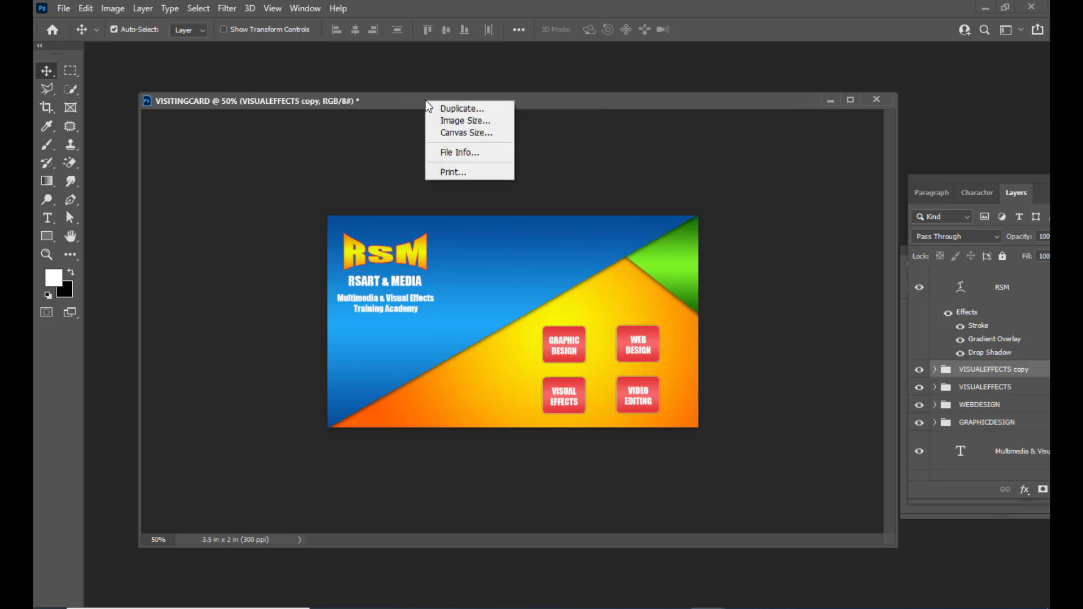
{"action": "left_click", "coordinate": [469, 110]}
{"action": "left_click_drag", "start_coordinate": [499, 162], "coordinate": [509, 164]}
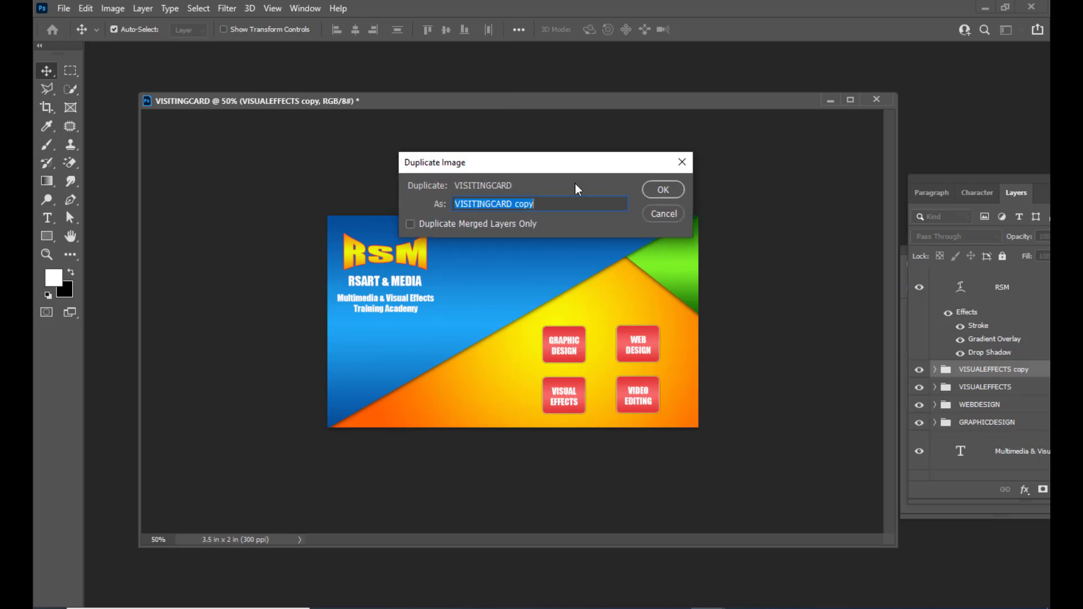
{"action": "left_click", "coordinate": [662, 190]}
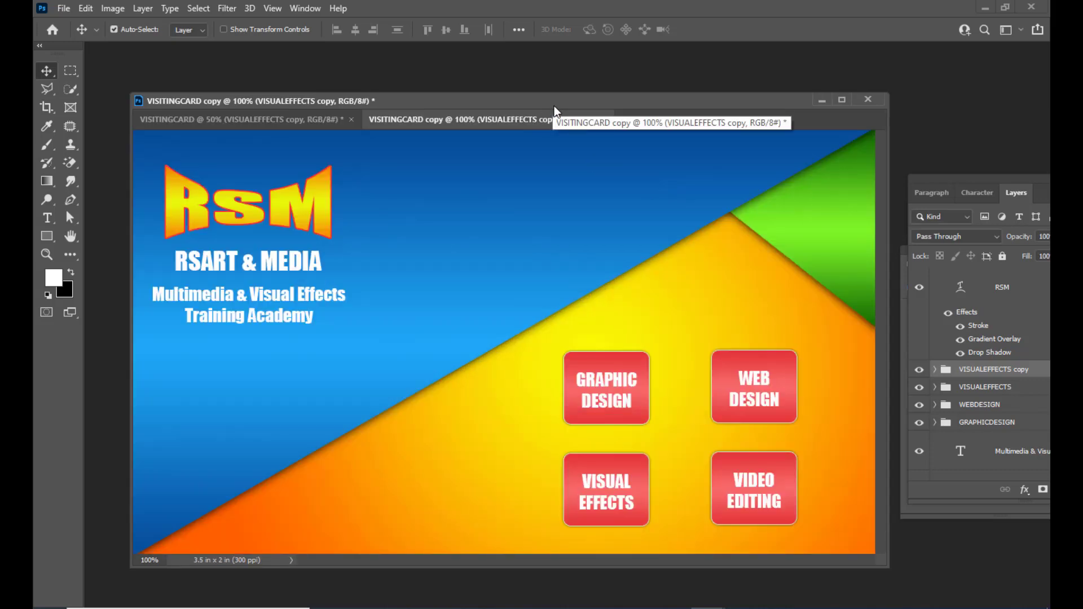
{"action": "key", "text": "ctrl+minus"}
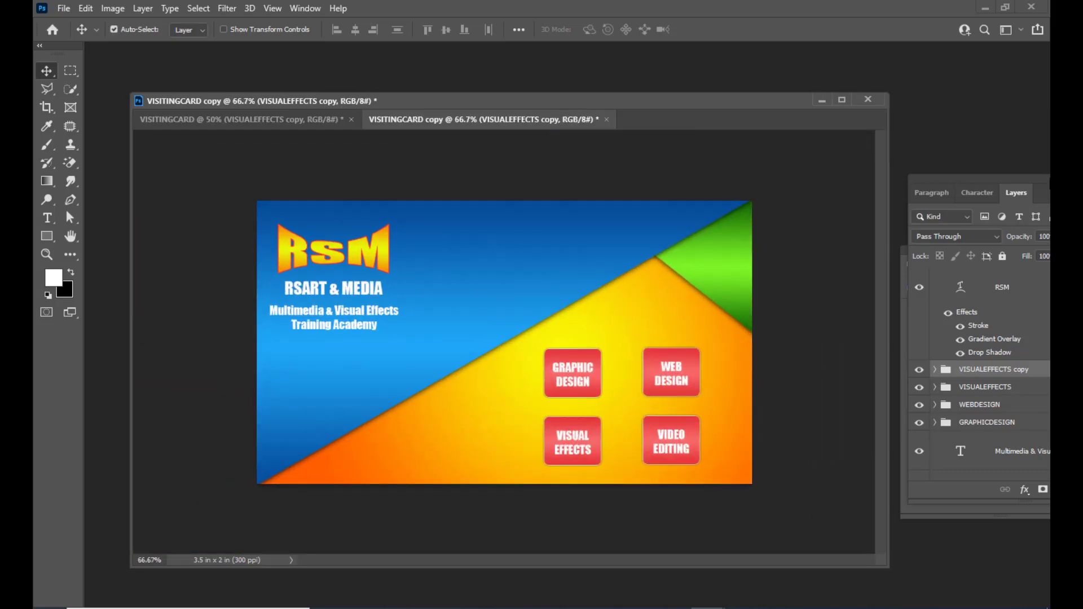
Hide the GRAPHICDESIGN, WEBDESIGN, VISUALEFFECTS and VISUALEFFECTS copy button groups.
{"action": "left_click_drag", "start_coordinate": [932, 187], "coordinate": [871, 163]}
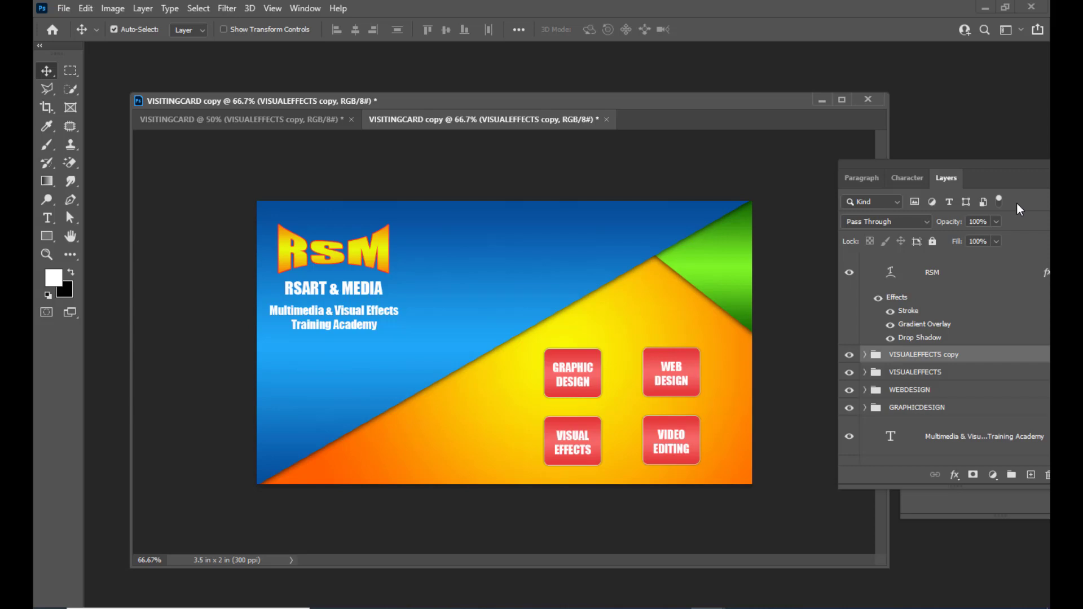
{"action": "left_click_drag", "start_coordinate": [899, 161], "coordinate": [821, 130]}
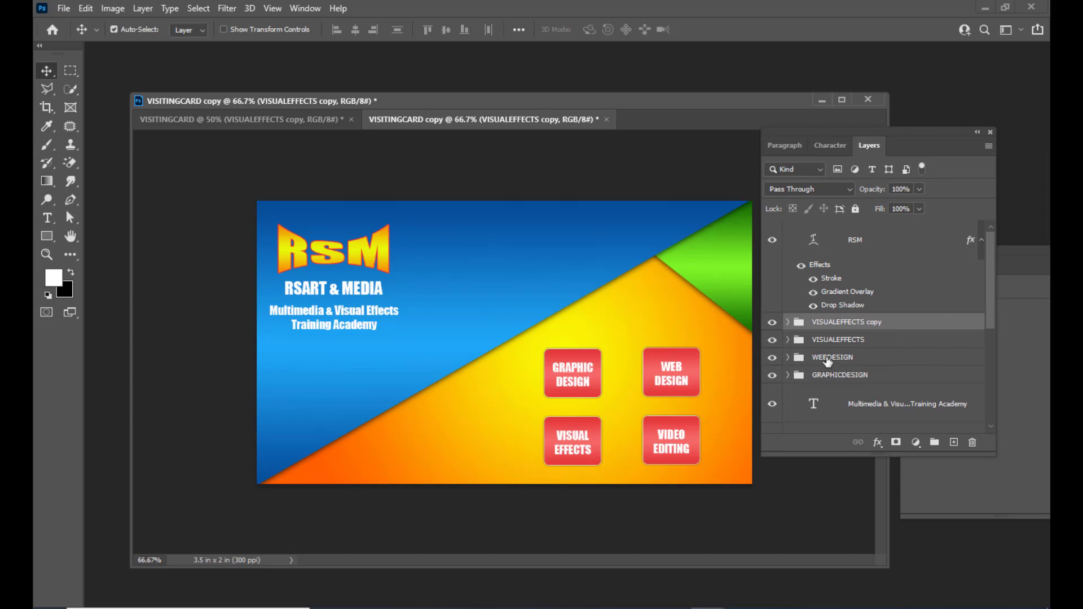
{"action": "left_click", "coordinate": [772, 323]}
{"action": "left_click", "coordinate": [772, 340]}
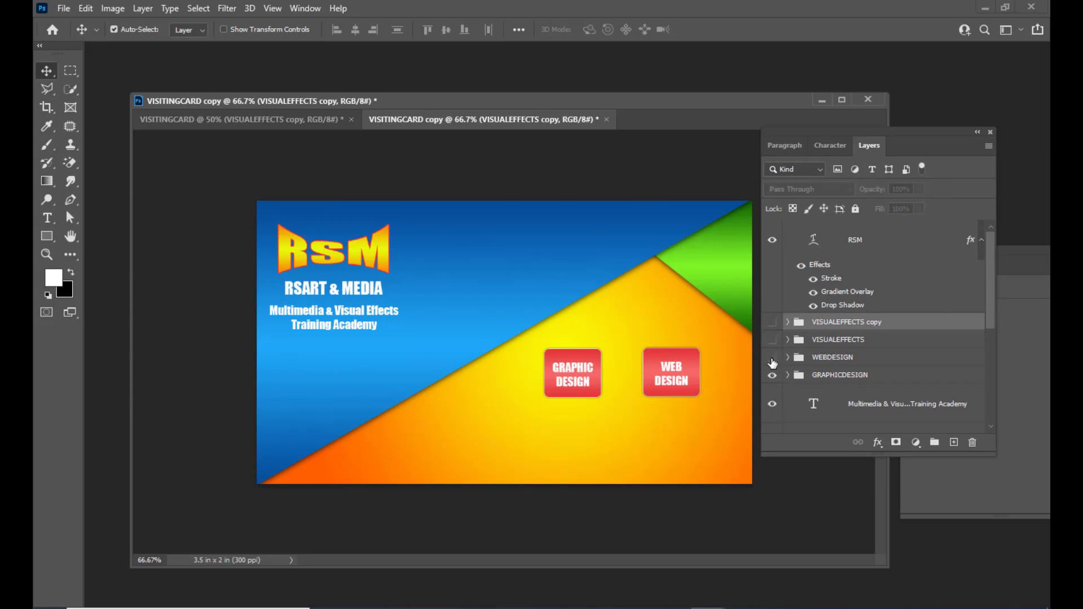
{"action": "left_click", "coordinate": [772, 358]}
{"action": "left_click", "coordinate": [772, 375]}
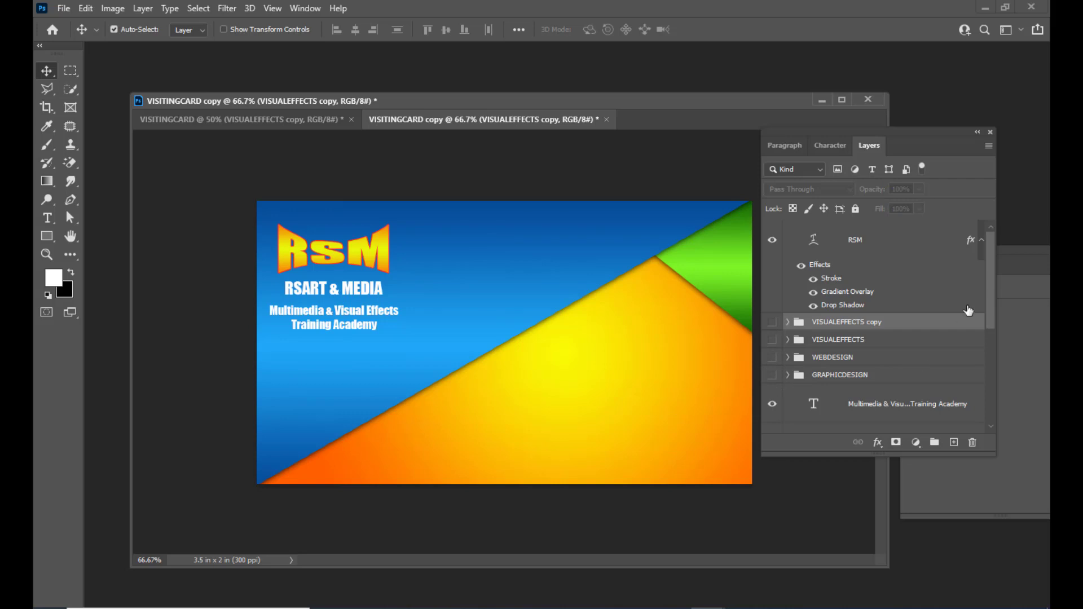
Hide the RSM logo layer.
{"action": "left_click_drag", "start_coordinate": [991, 263], "coordinate": [997, 374]}
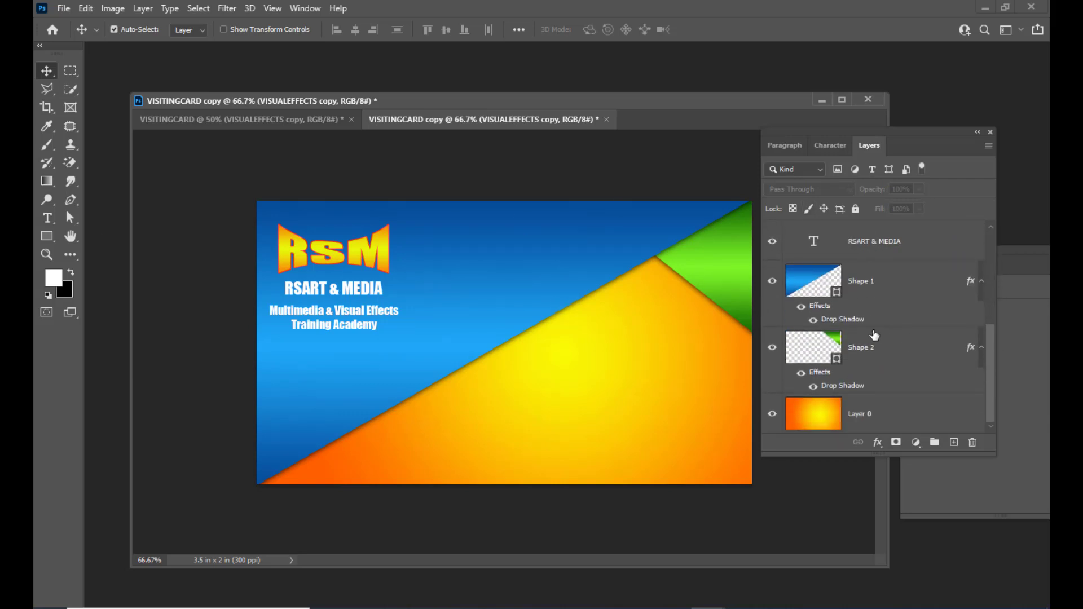
{"action": "scroll", "coordinate": [875, 335], "scroll_direction": "up", "scroll_amount": 5}
{"action": "right_click", "coordinate": [352, 245]}
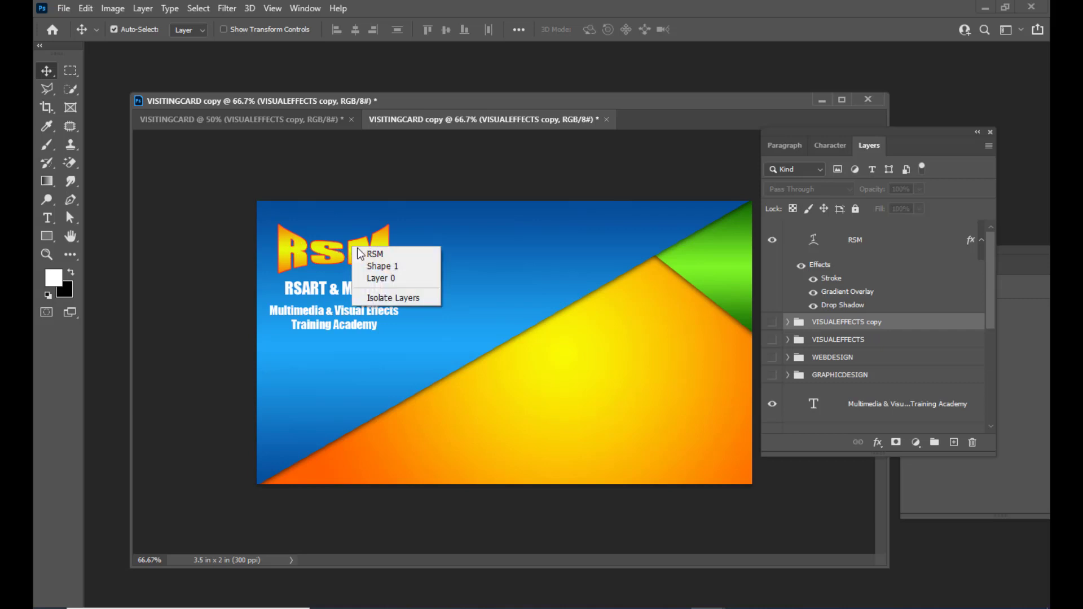
{"action": "left_click", "coordinate": [374, 252]}
{"action": "left_click", "coordinate": [773, 240]}
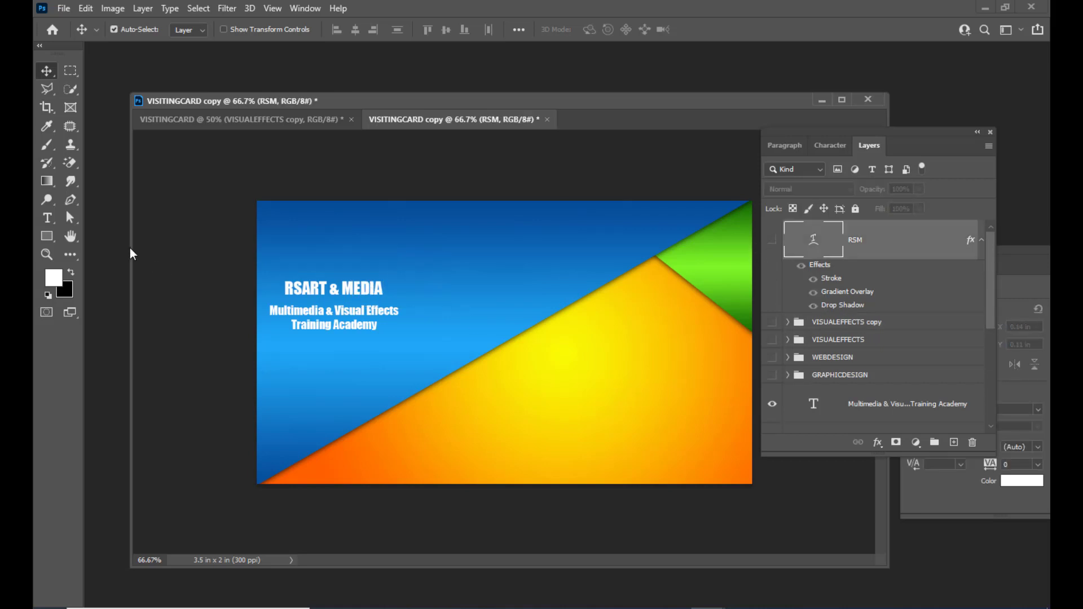
Hide the RSART & MEDIA title and the Multimedia & Visual Effects tagline.
{"action": "scroll", "coordinate": [832, 314], "scroll_direction": "down", "scroll_amount": 5}
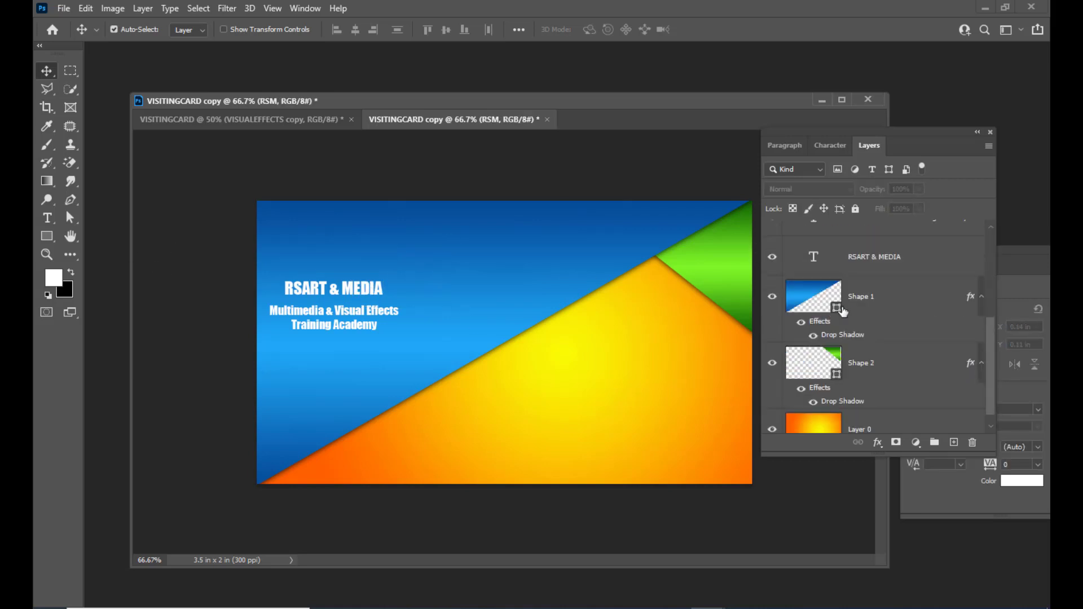
{"action": "right_click", "coordinate": [367, 287]}
{"action": "left_click", "coordinate": [395, 297]}
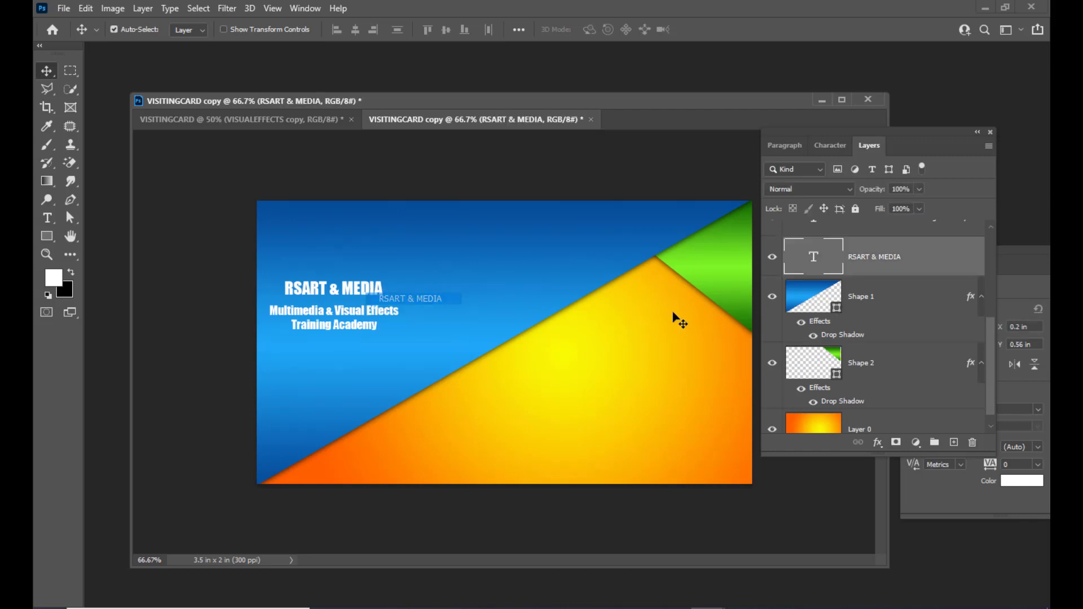
{"action": "left_click", "coordinate": [771, 257]}
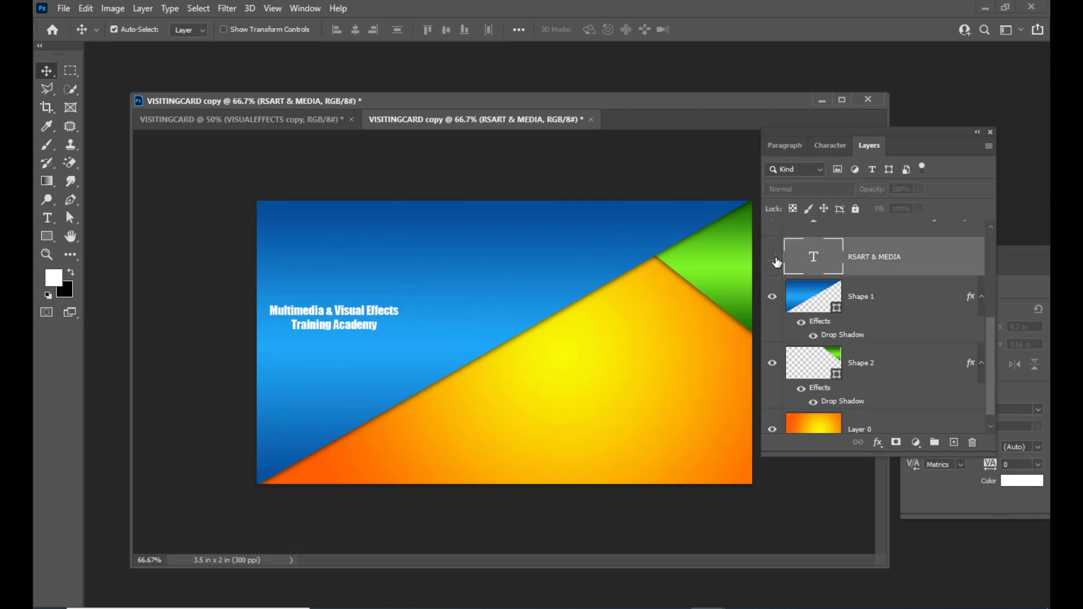
{"action": "right_click", "coordinate": [356, 315]}
{"action": "left_click", "coordinate": [407, 317]}
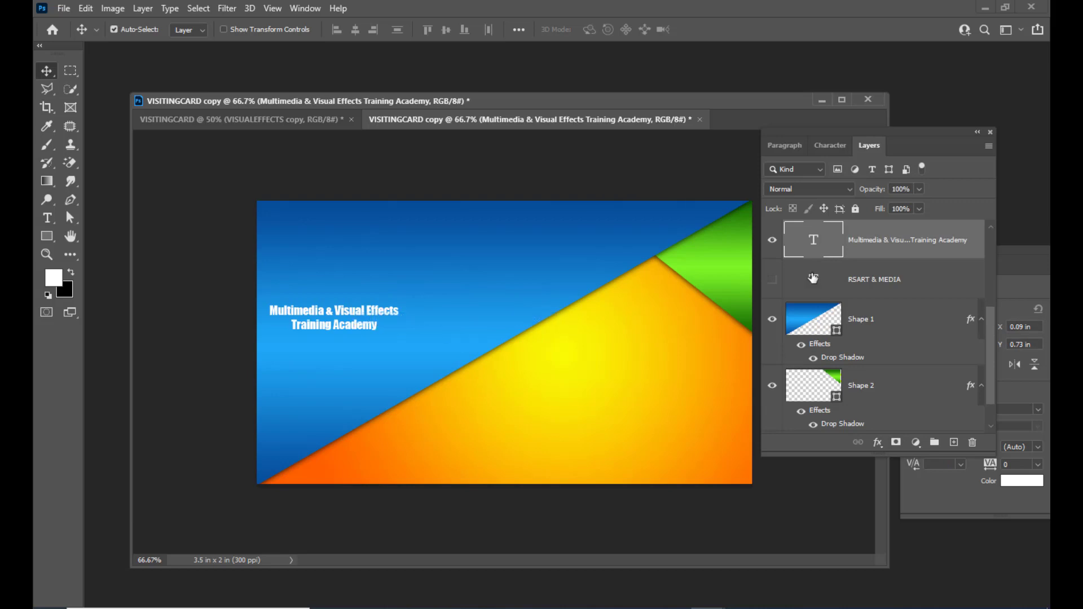
{"action": "left_click", "coordinate": [773, 241]}
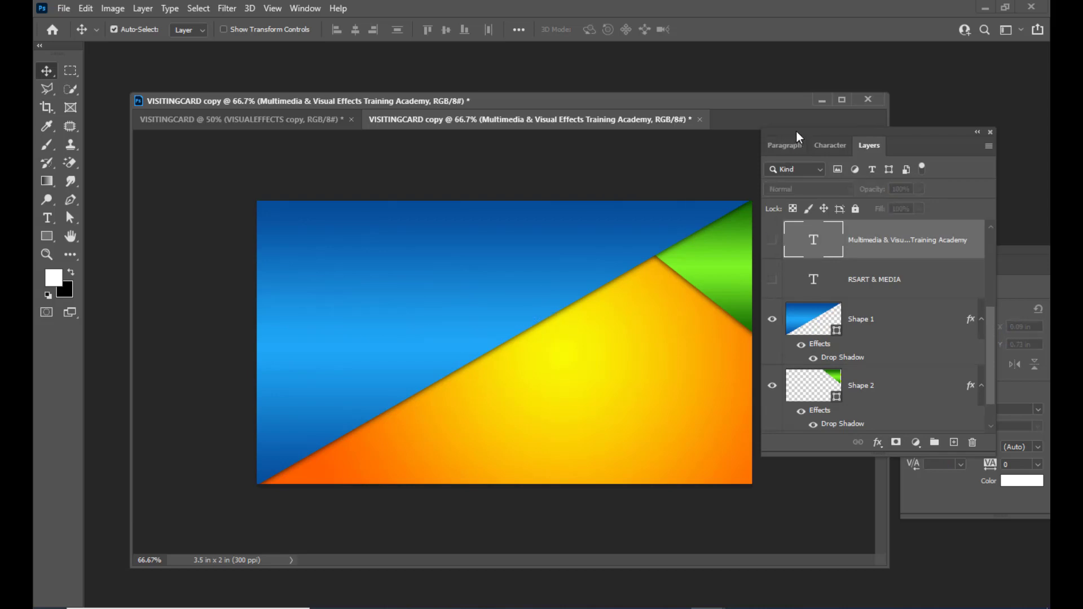
{"action": "left_click_drag", "start_coordinate": [796, 136], "coordinate": [831, 146]}
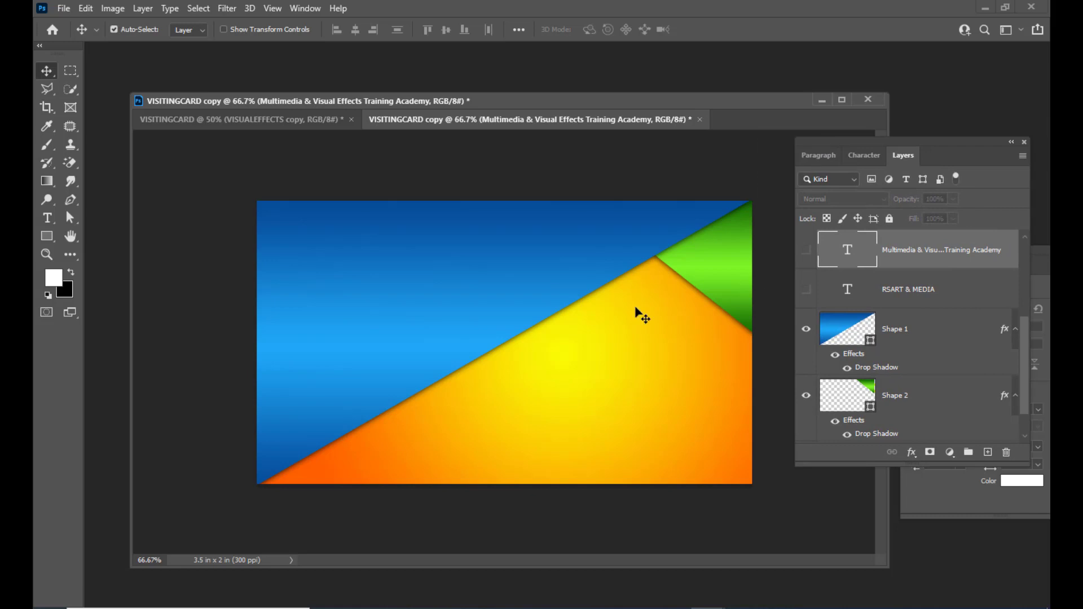
Flip the Shape 1 blue triangle vertically so it fills the lower left.
{"action": "left_click", "coordinate": [955, 339]}
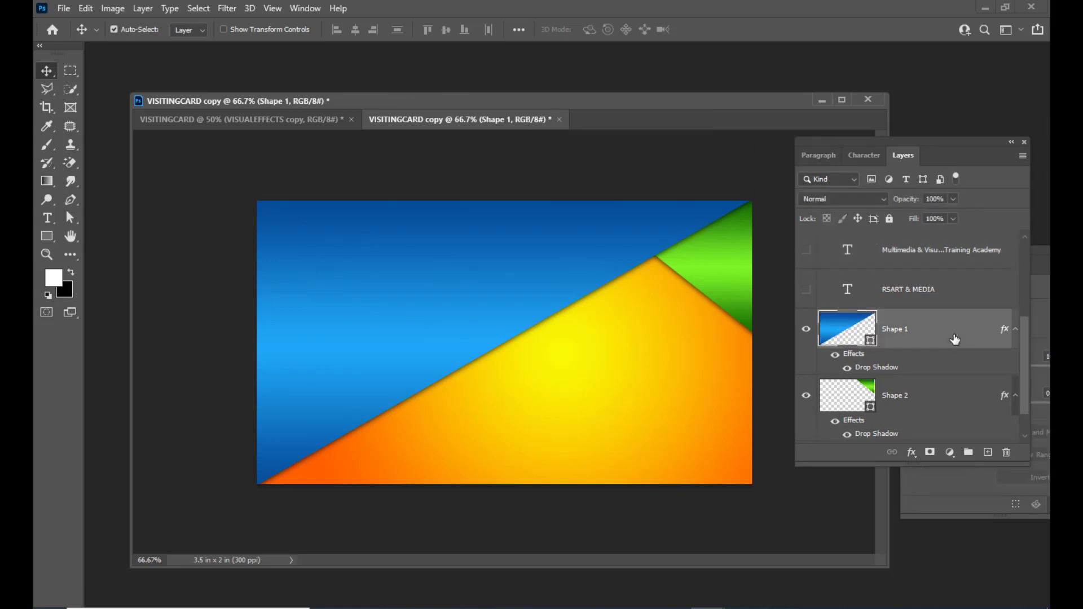
{"action": "key", "text": "ctrl+t"}
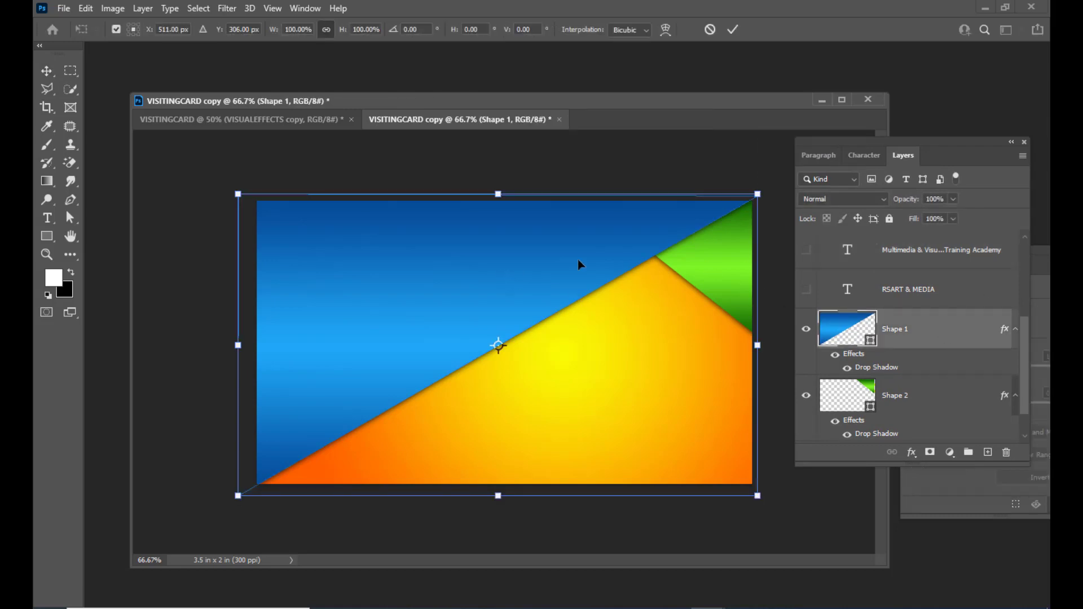
{"action": "right_click", "coordinate": [455, 214]}
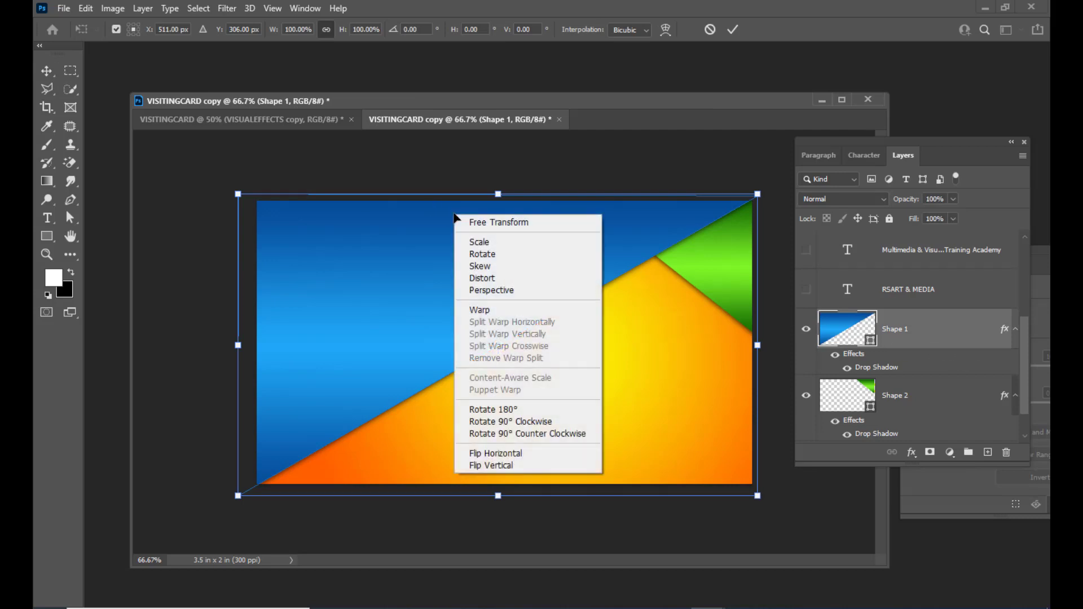
{"action": "left_click", "coordinate": [542, 465]}
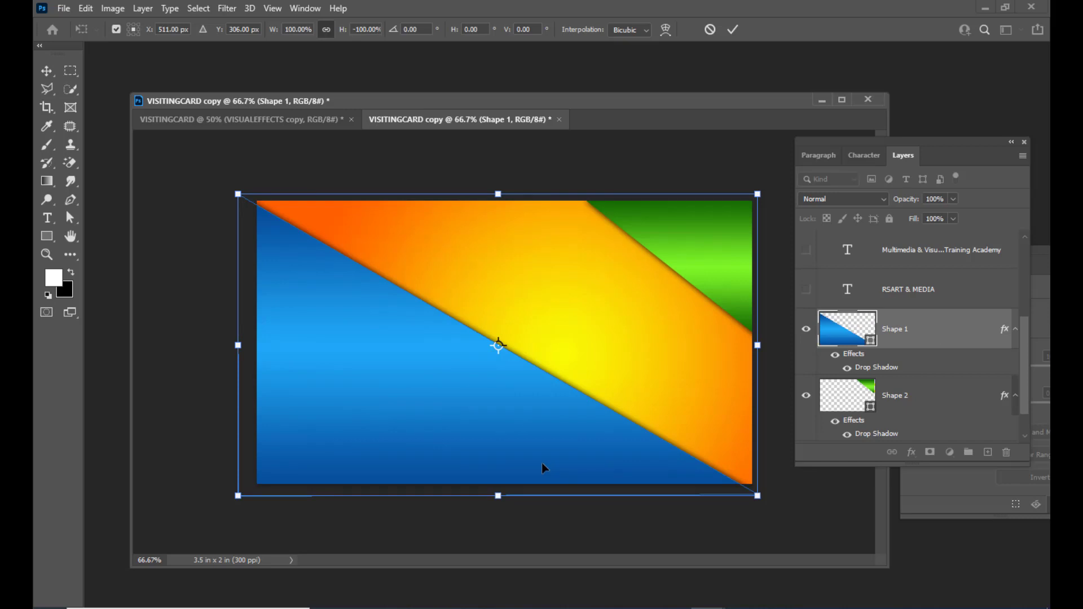
{"action": "key", "text": "Return"}
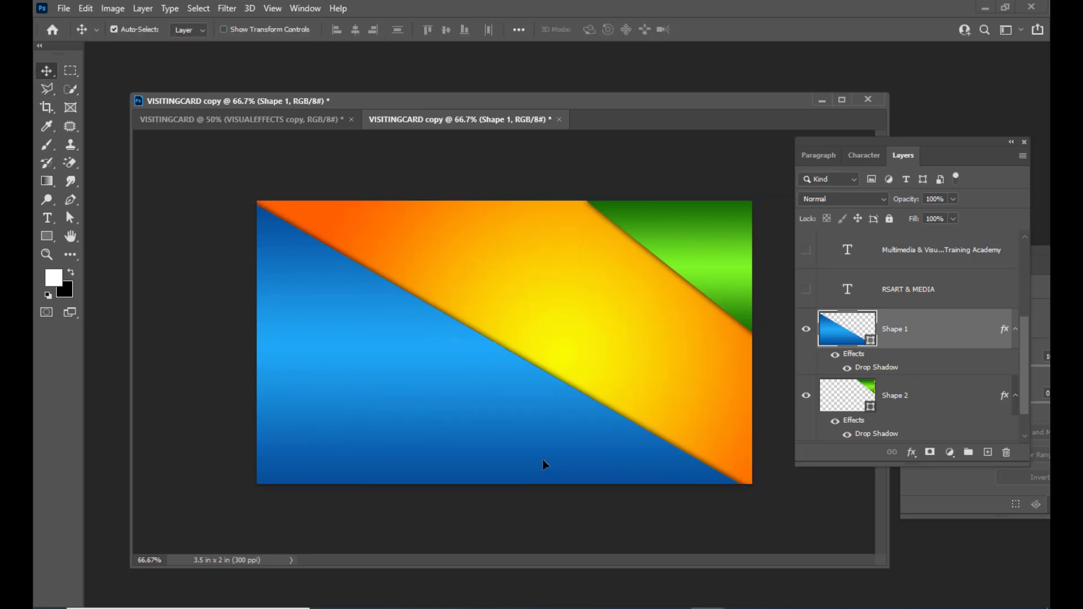
Flip the Shape 2 green triangle vertically and move it into the bottom-right corner.
{"action": "right_click", "coordinate": [689, 264]}
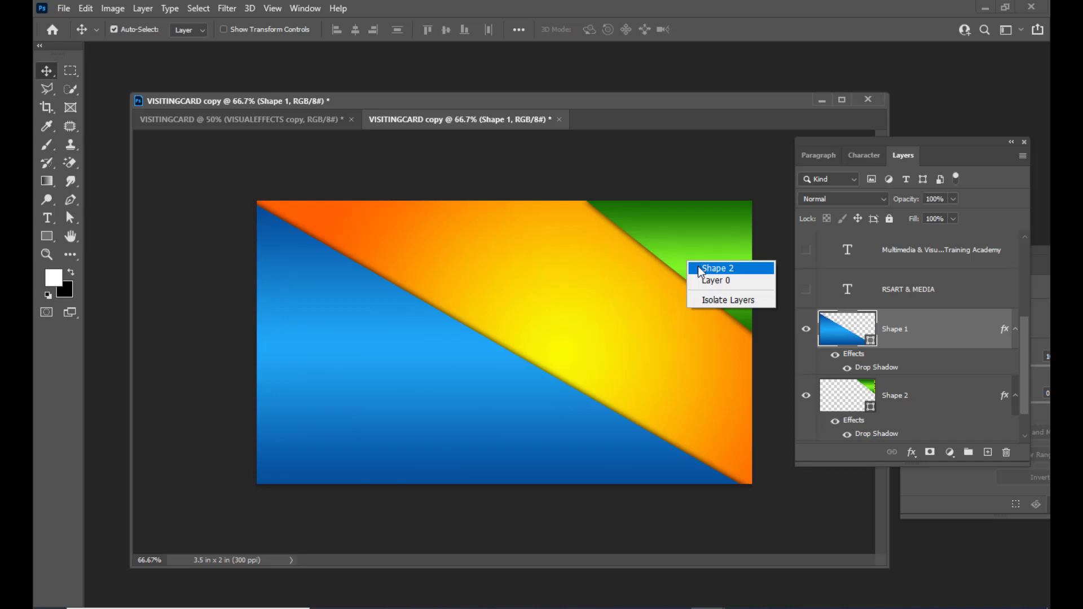
{"action": "left_click", "coordinate": [718, 269]}
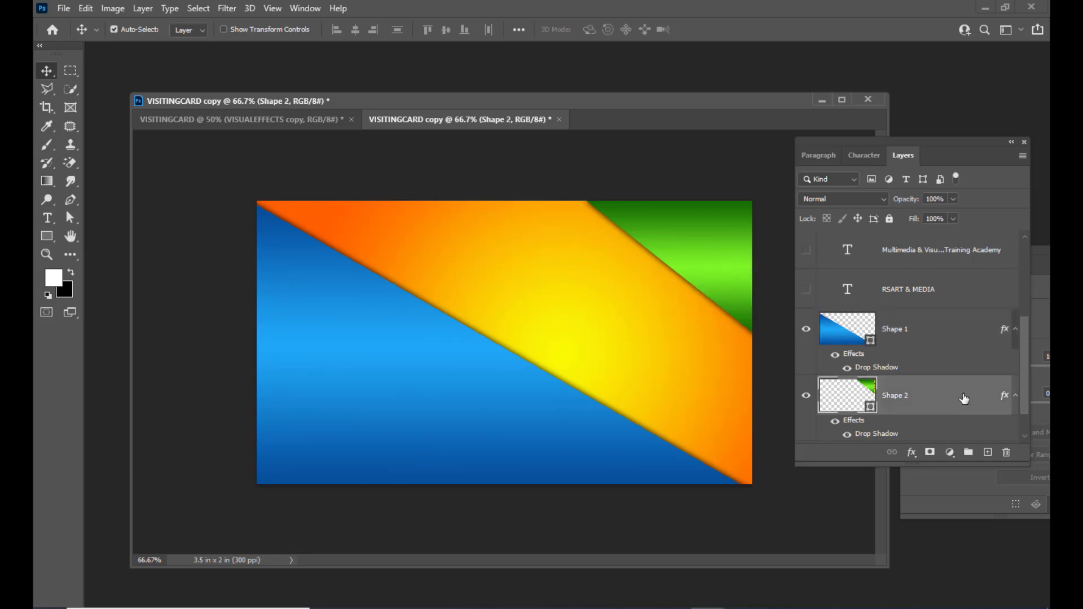
{"action": "key", "text": "ctrl+t"}
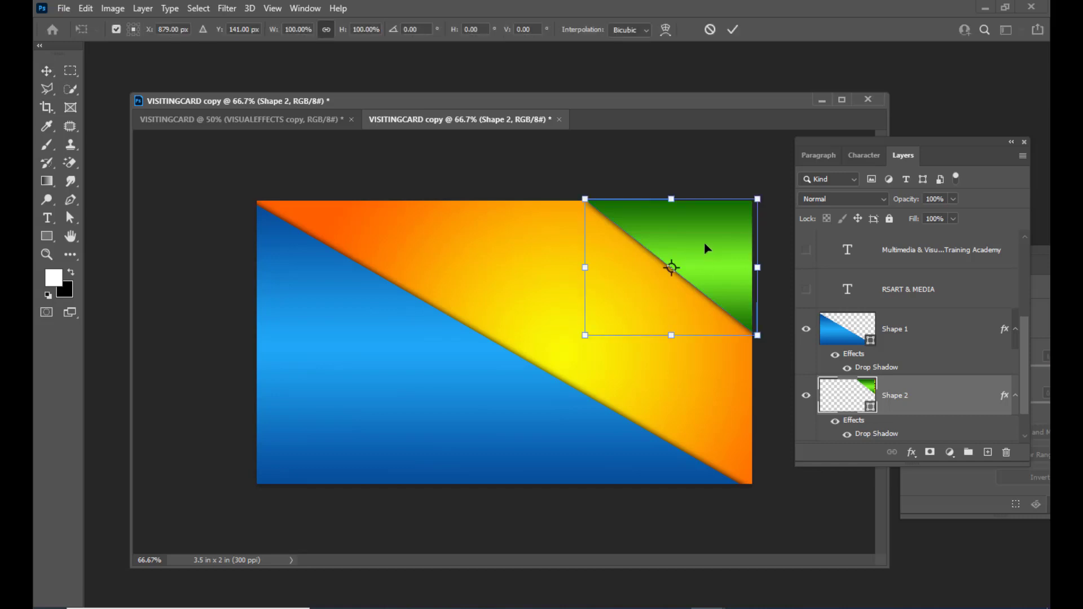
{"action": "right_click", "coordinate": [705, 246]}
{"action": "left_click", "coordinate": [797, 495]}
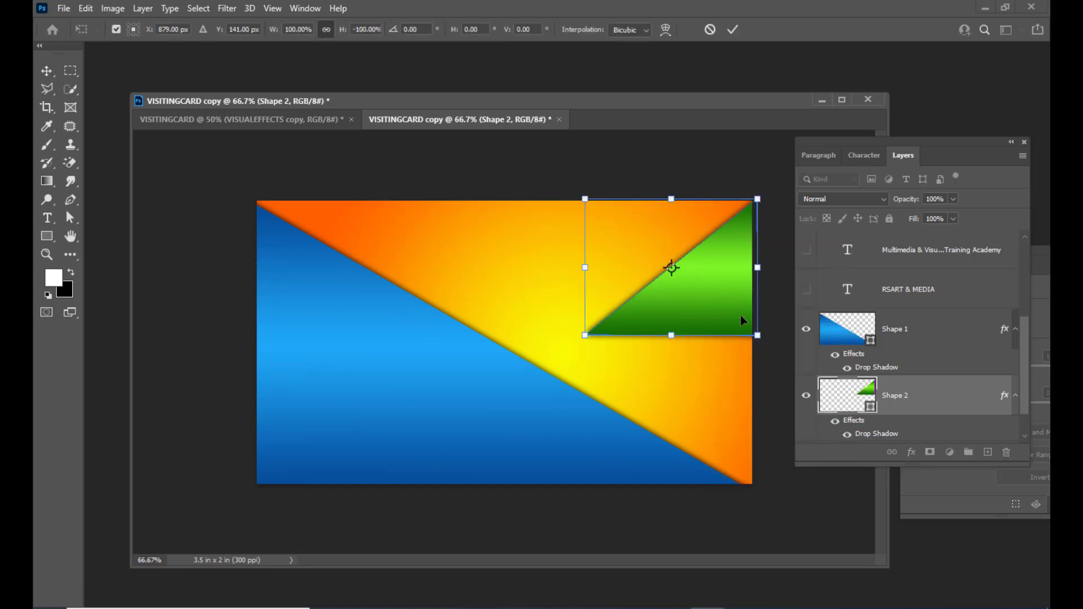
{"action": "left_click_drag", "start_coordinate": [722, 277], "coordinate": [719, 440]}
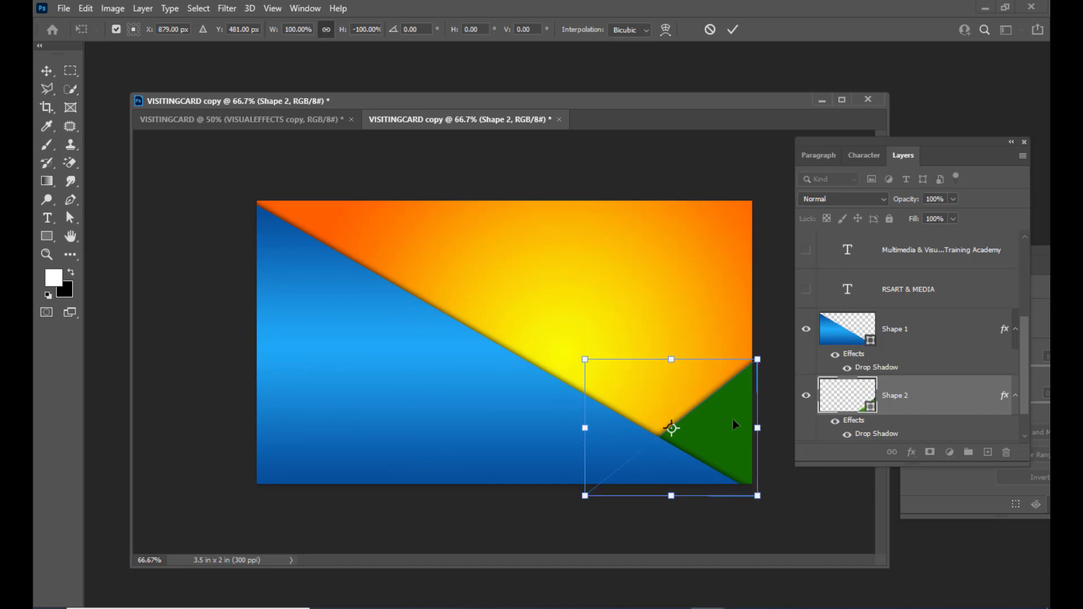
{"action": "key", "text": "Return"}
{"action": "left_click", "coordinate": [679, 159]}
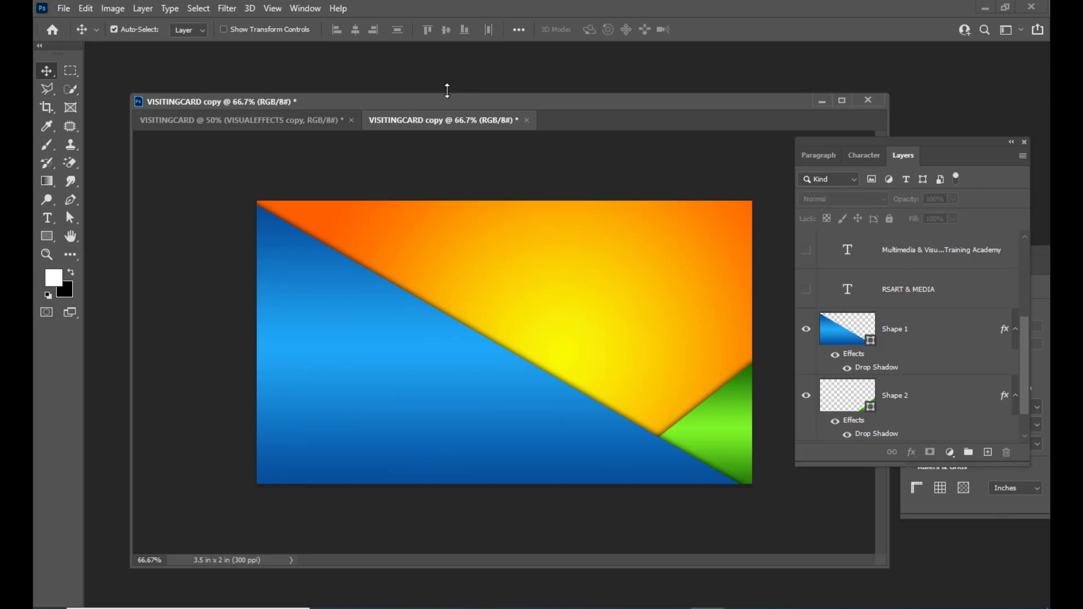
{"action": "left_click_drag", "start_coordinate": [446, 98], "coordinate": [464, 77]}
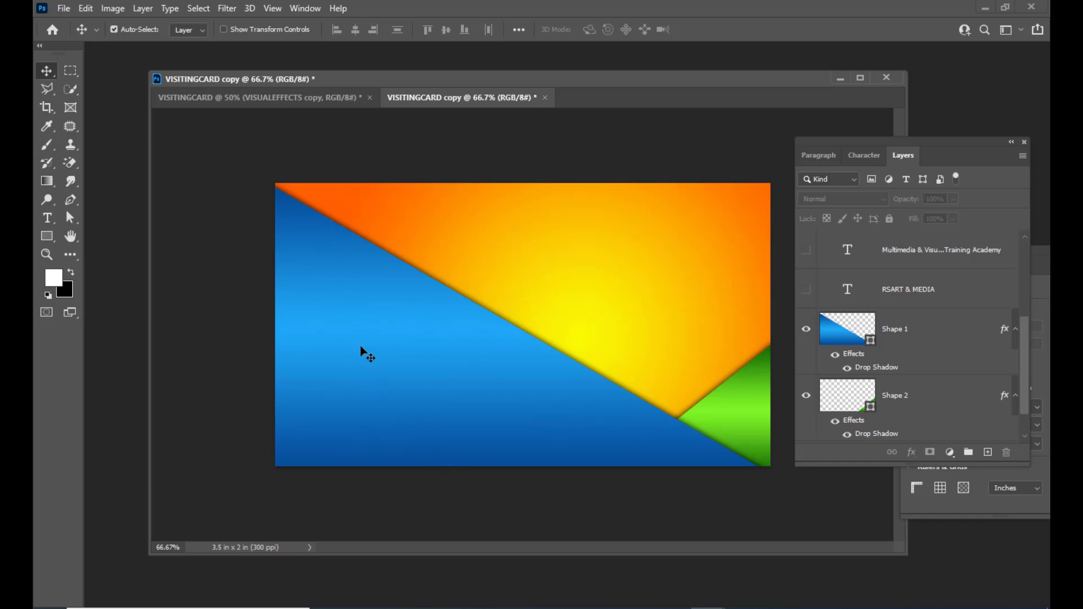
Stretch Shape 1 from its top edge to about 103% and commit the transform.
{"action": "left_click", "coordinate": [935, 339]}
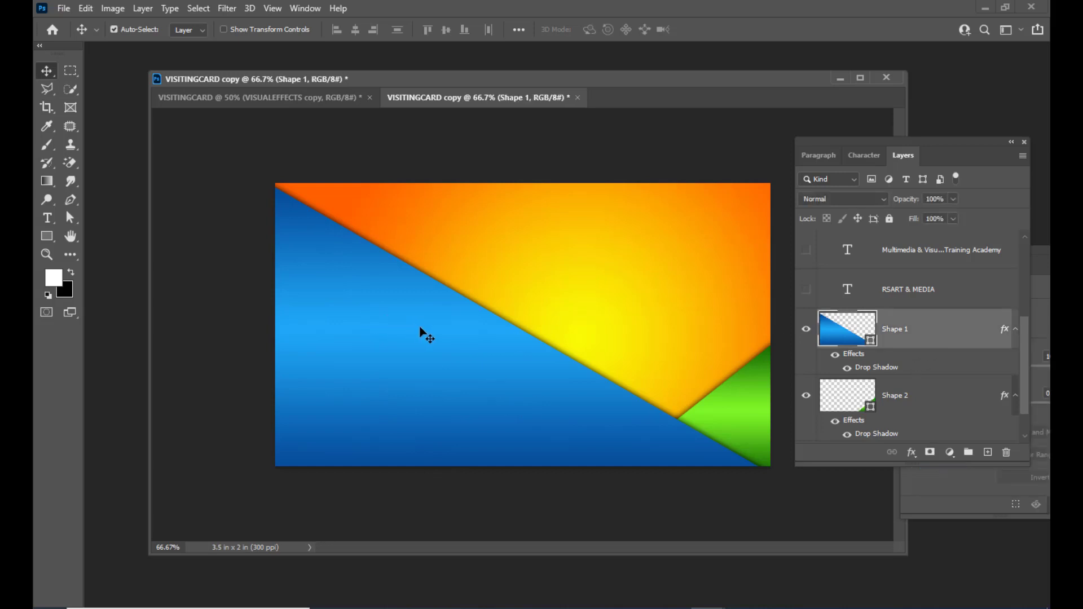
{"action": "key", "text": "ctrl+t"}
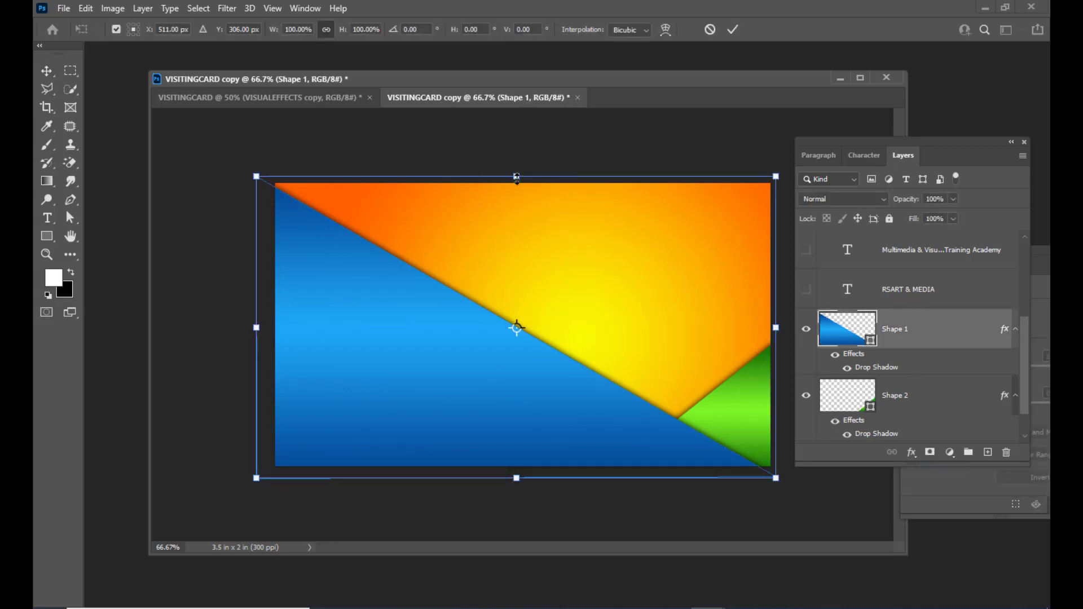
{"action": "left_click_drag", "start_coordinate": [516, 176], "coordinate": [519, 171]}
{"action": "left_click_drag", "start_coordinate": [523, 170], "coordinate": [525, 166]}
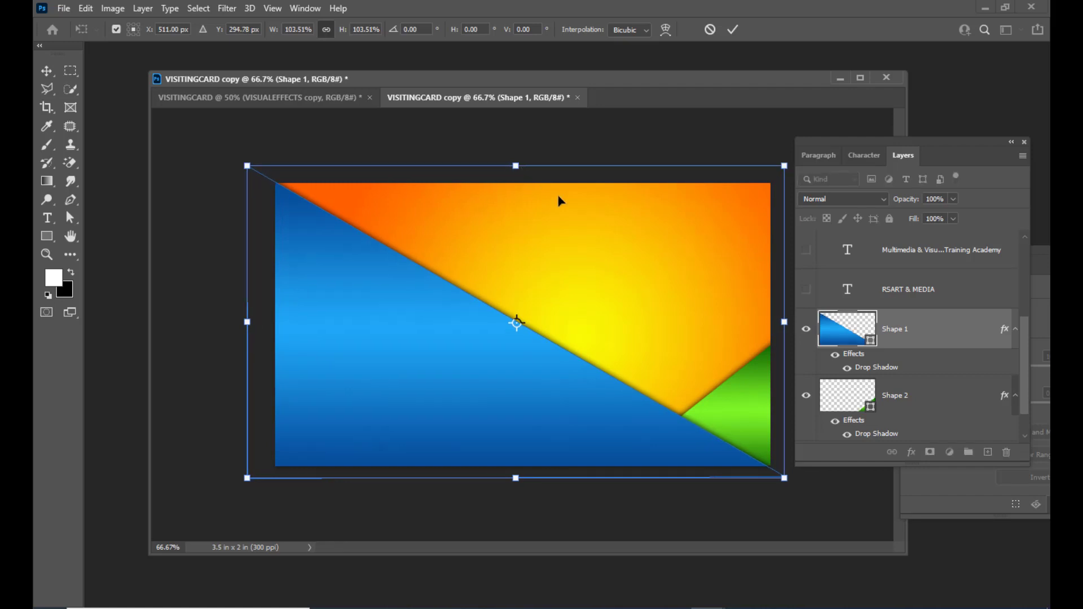
{"action": "key", "text": "Return"}
{"action": "left_click_drag", "start_coordinate": [572, 80], "coordinate": [590, 74]}
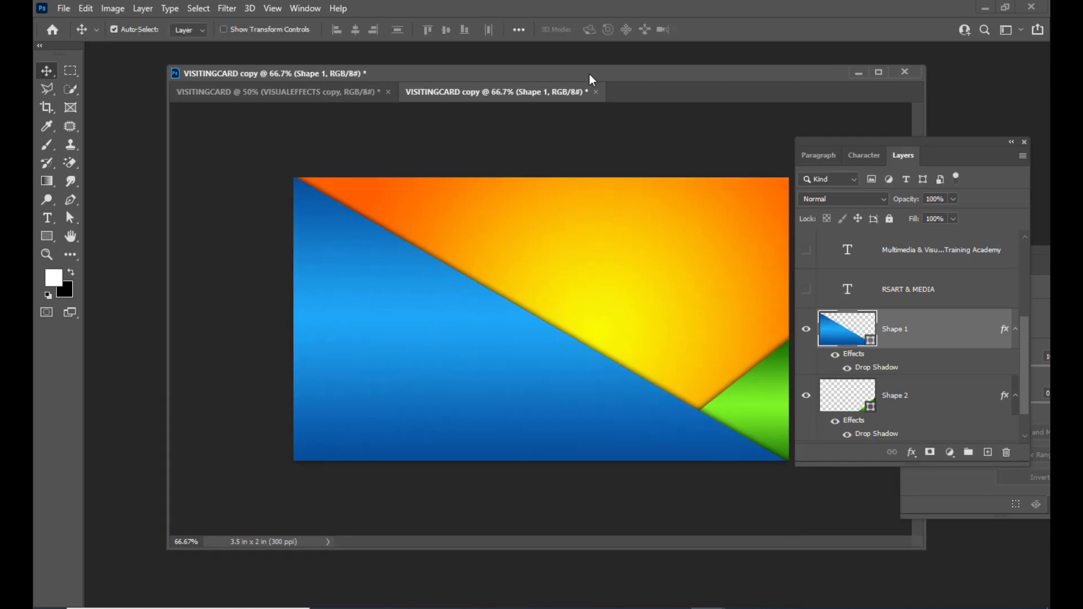
{"action": "left_click_drag", "start_coordinate": [477, 79], "coordinate": [480, 87]}
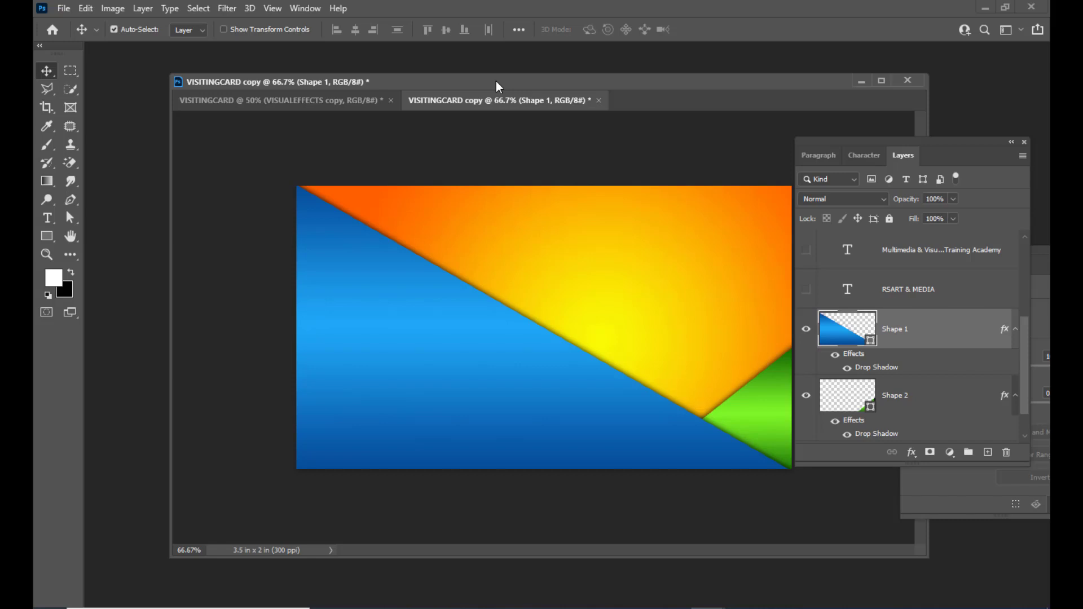
{"action": "left_click_drag", "start_coordinate": [563, 94], "coordinate": [552, 87]}
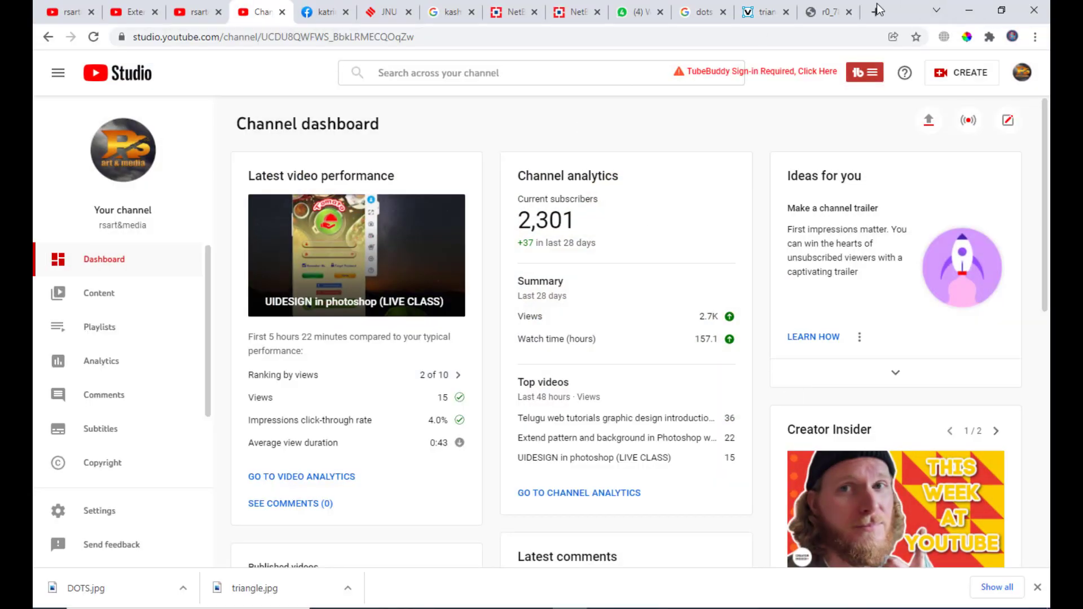
Open iconfinder.com in a new Chrome tab.
{"action": "left_click", "coordinate": [873, 12]}
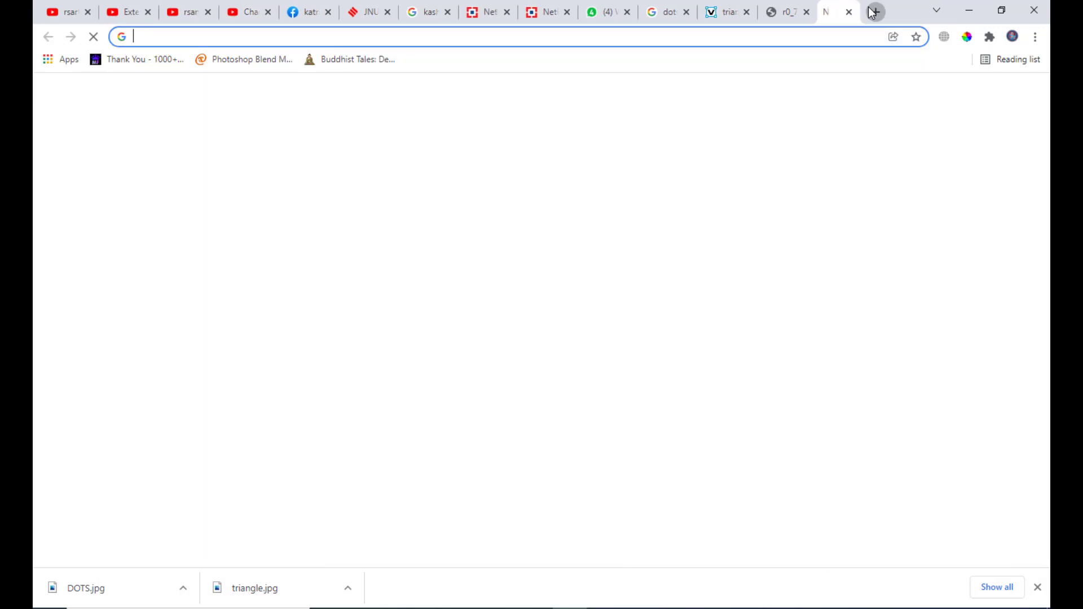
{"action": "left_click", "coordinate": [275, 44]}
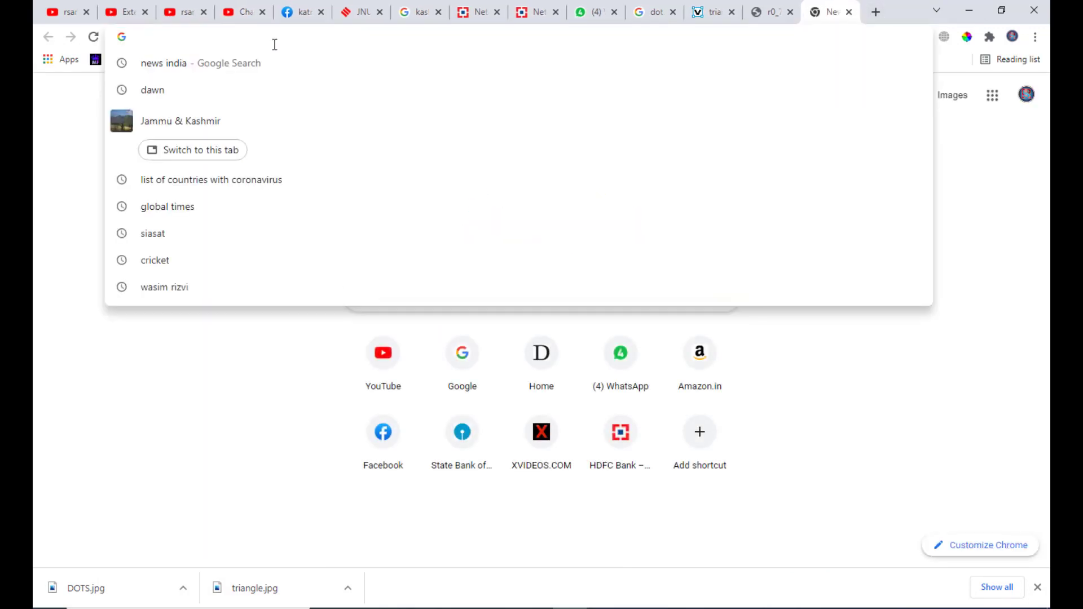
{"action": "type", "text": "ICOnfinder.com"}
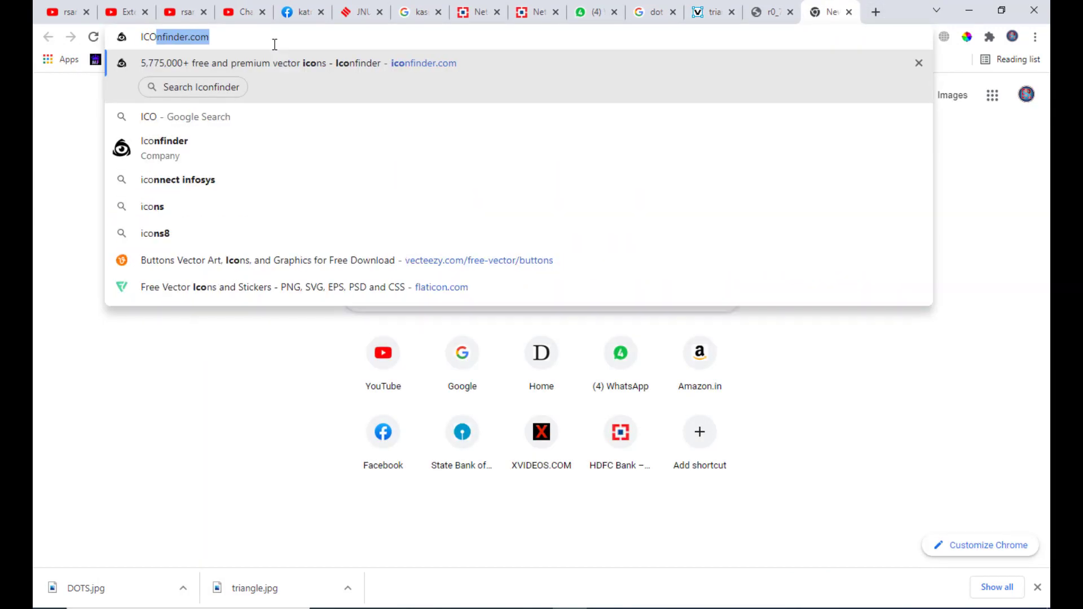
{"action": "key", "text": "Right"}
{"action": "key", "text": "Return"}
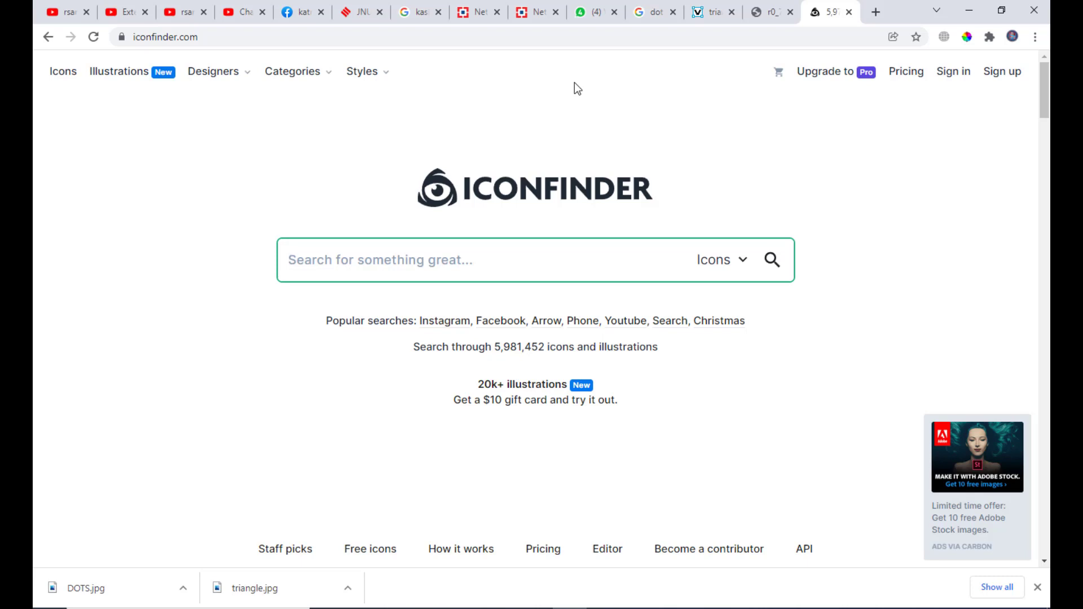
Search Iconfinder's icons for PHONE and browse the results.
{"action": "left_click", "coordinate": [61, 74]}
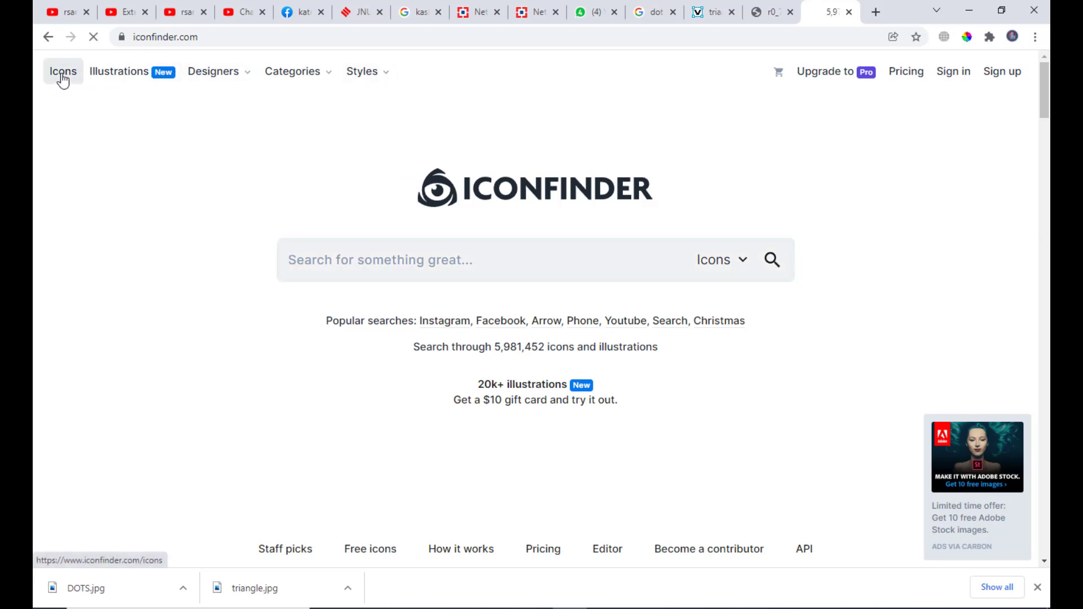
{"action": "left_click", "coordinate": [312, 76]}
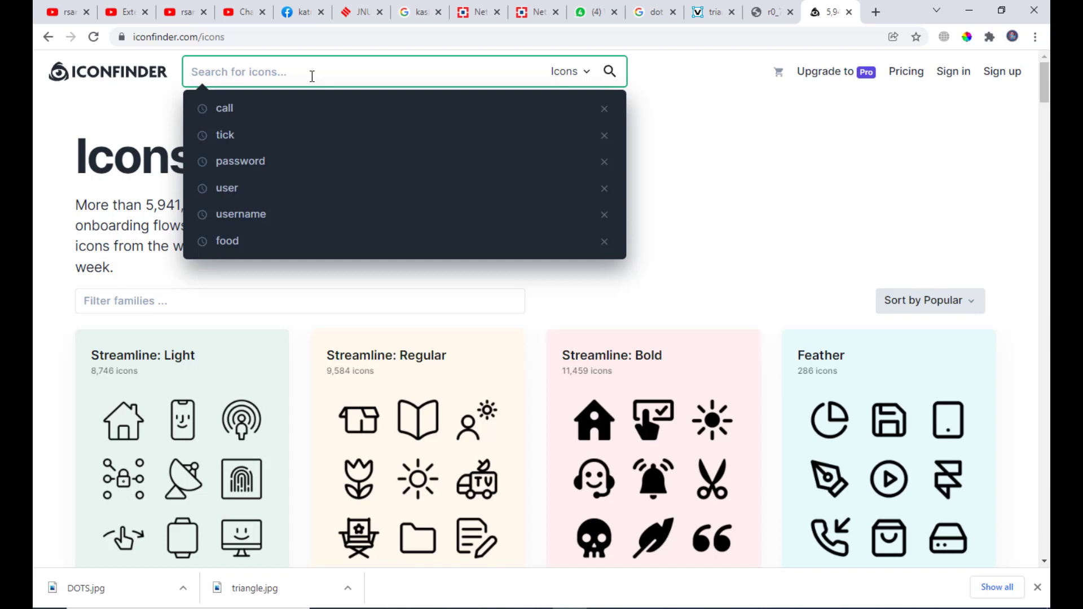
{"action": "type", "text": "PHONE"}
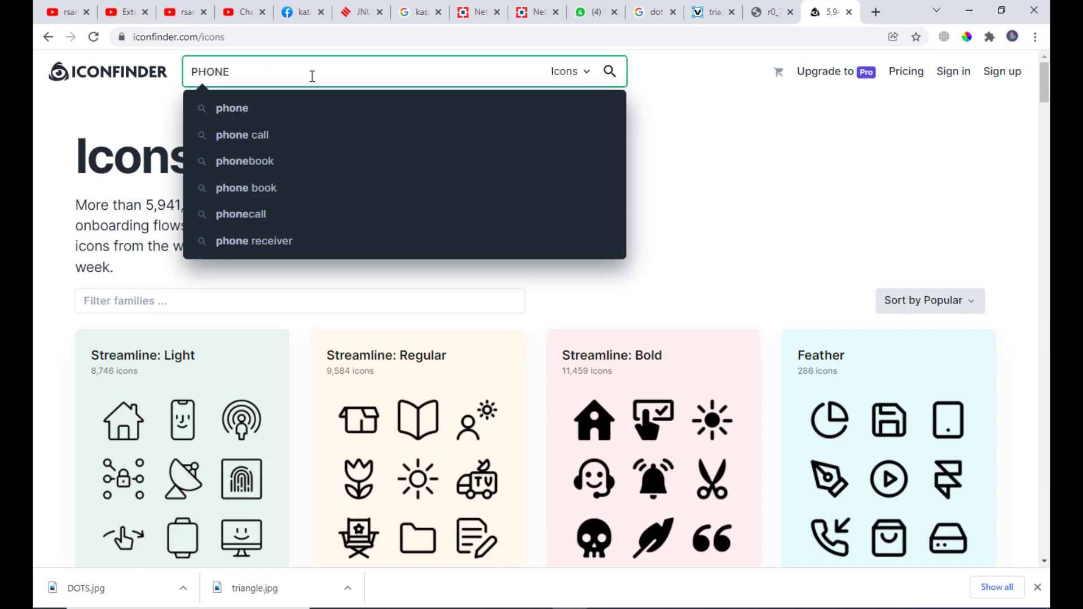
{"action": "key", "text": "Return"}
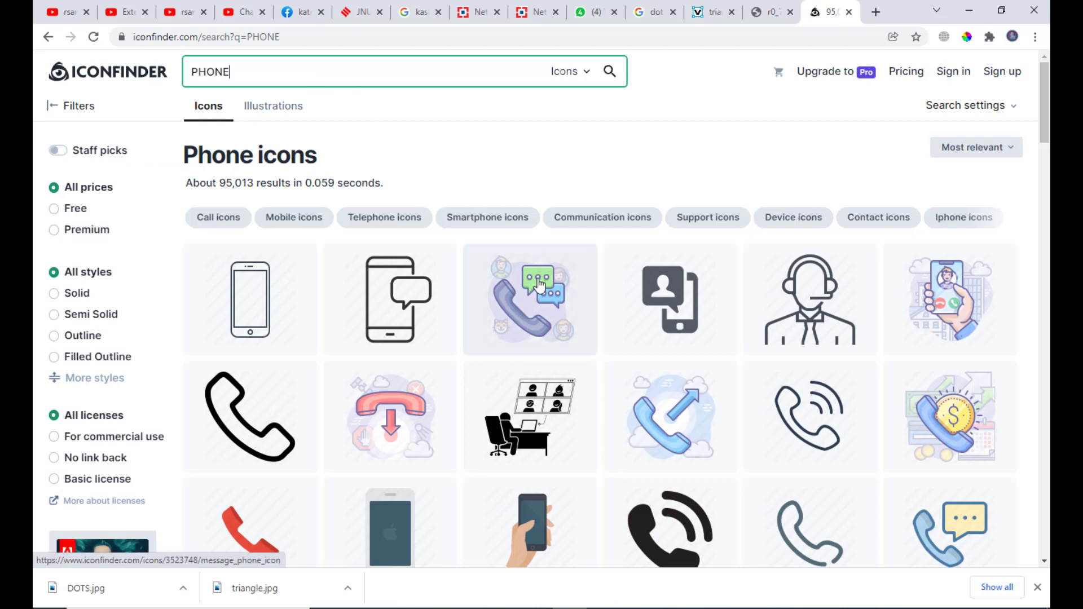
{"action": "scroll", "coordinate": [538, 285], "scroll_direction": "down", "scroll_amount": 6}
{"action": "scroll", "coordinate": [797, 211], "scroll_direction": "down", "scroll_amount": 3}
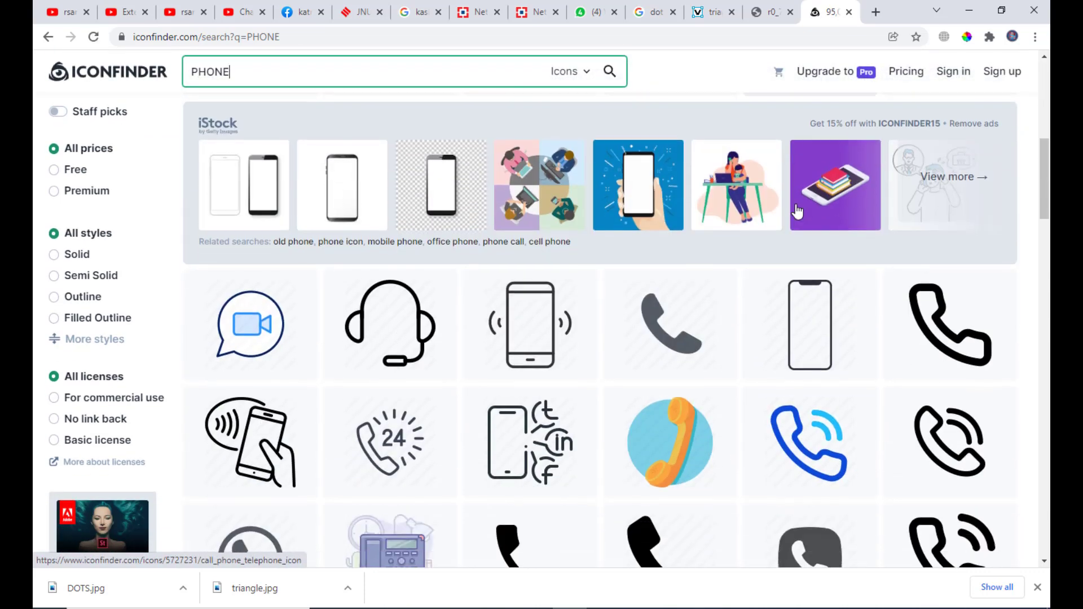
{"action": "scroll", "coordinate": [798, 211], "scroll_direction": "down", "scroll_amount": 7}
{"action": "scroll", "coordinate": [755, 212], "scroll_direction": "up", "scroll_amount": 3}
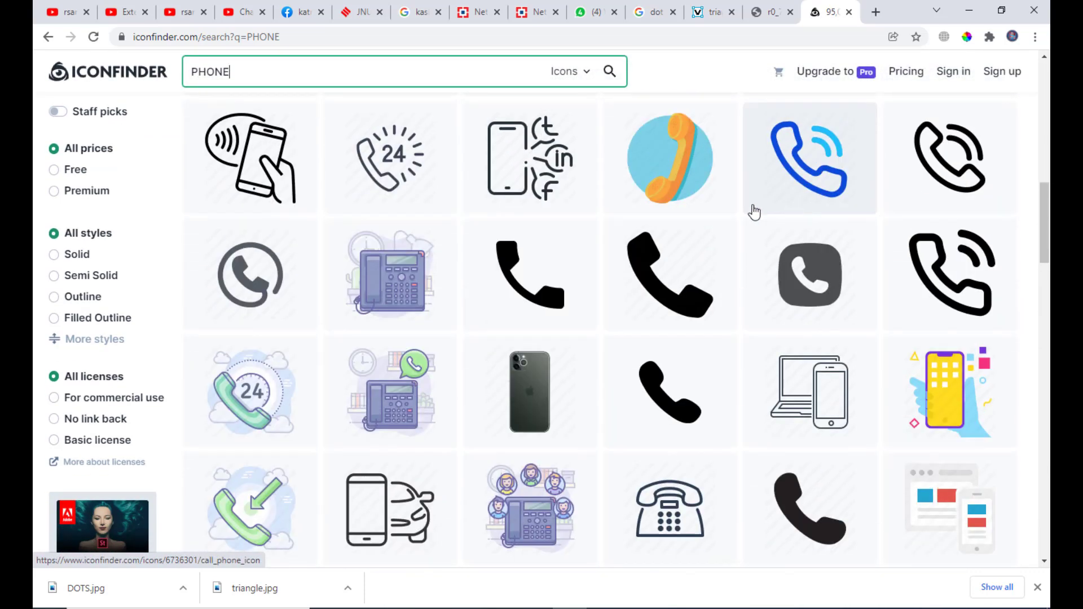
{"action": "scroll", "coordinate": [567, 217], "scroll_direction": "up", "scroll_amount": 1}
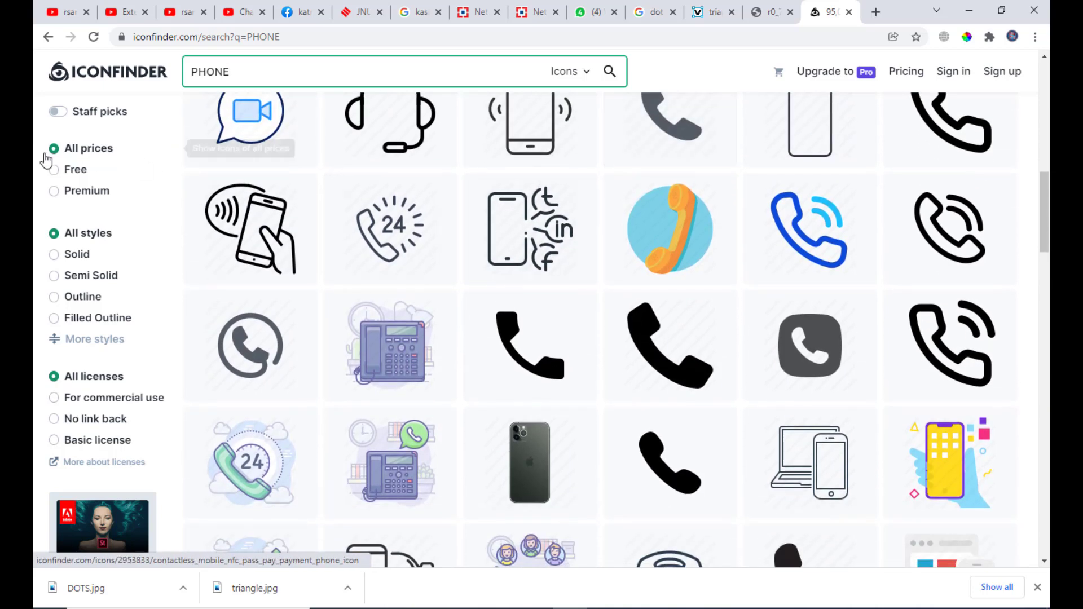
Filter the results to Free icons and open the black mobile phone icon's details.
{"action": "left_click", "coordinate": [53, 172]}
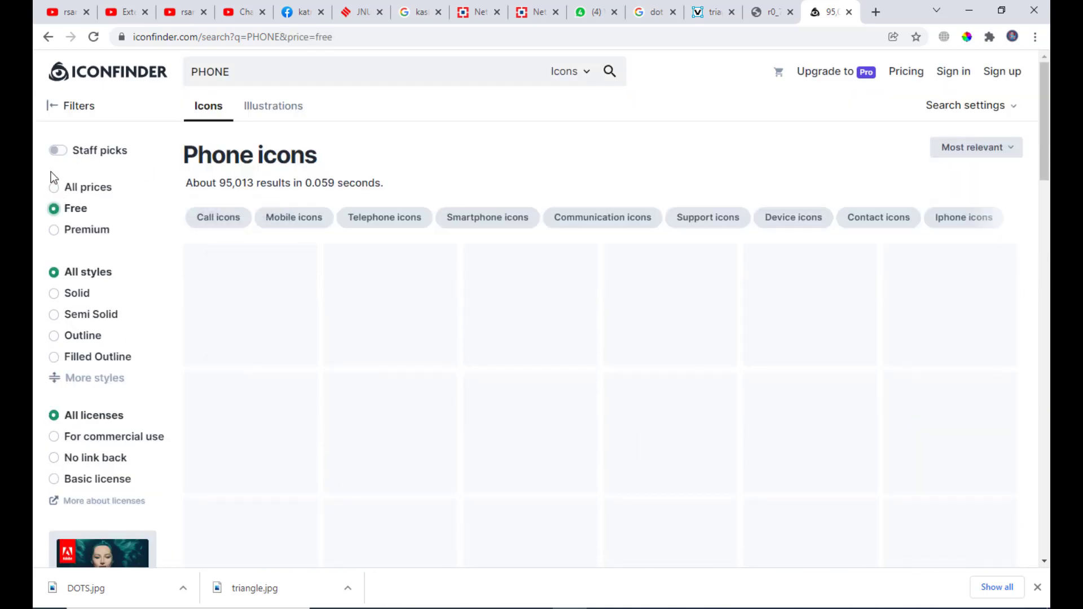
{"action": "scroll", "coordinate": [589, 150], "scroll_direction": "down", "scroll_amount": 7}
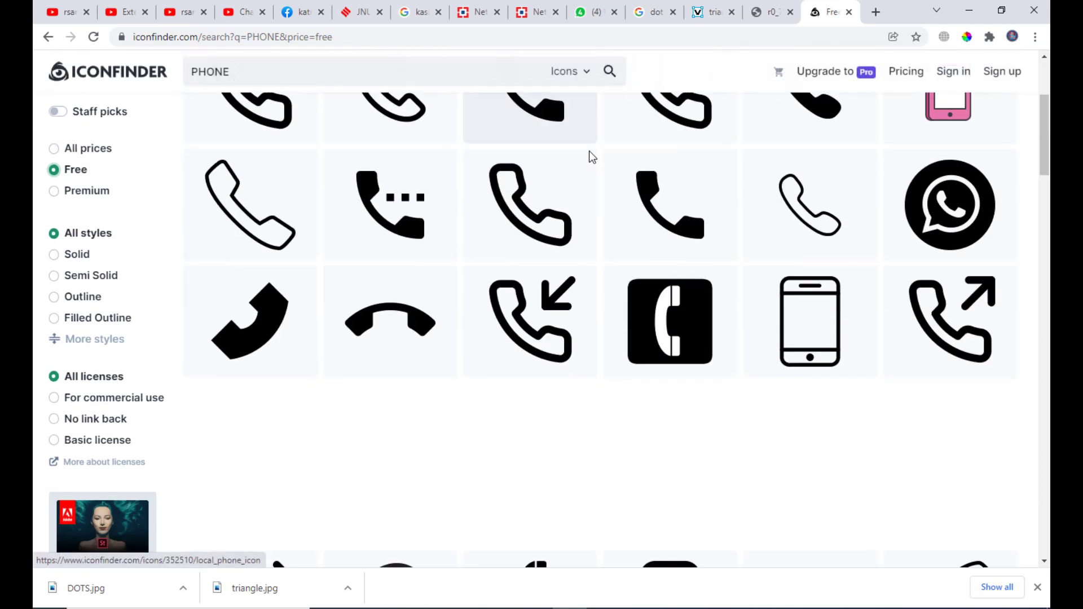
{"action": "scroll", "coordinate": [641, 212], "scroll_direction": "up", "scroll_amount": 5}
{"action": "scroll", "coordinate": [670, 244], "scroll_direction": "up", "scroll_amount": 2}
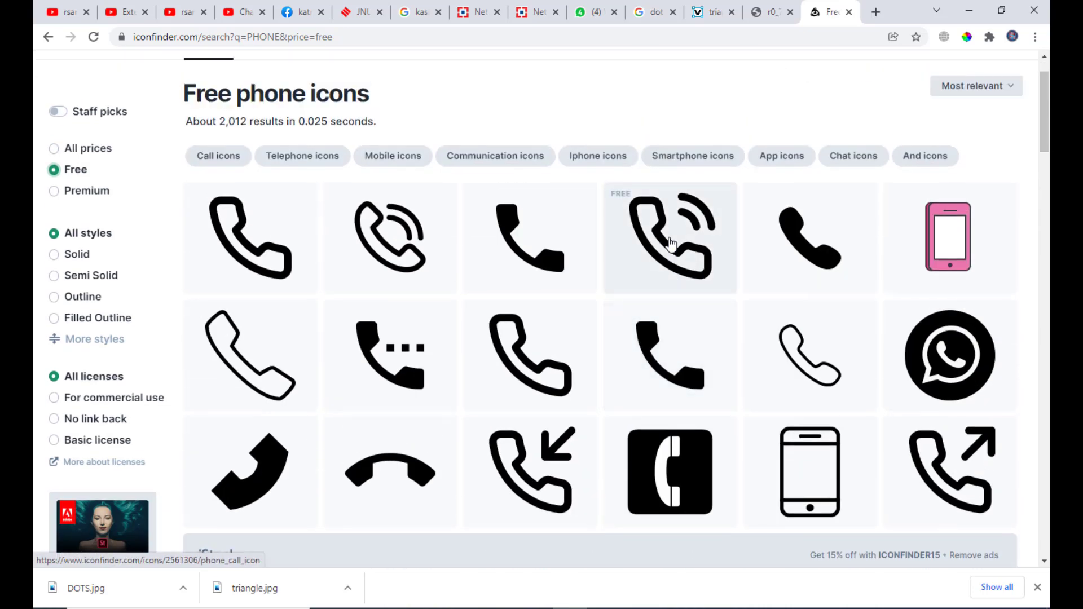
{"action": "scroll", "coordinate": [670, 242], "scroll_direction": "down", "scroll_amount": 3}
{"action": "scroll", "coordinate": [677, 243], "scroll_direction": "down", "scroll_amount": 2}
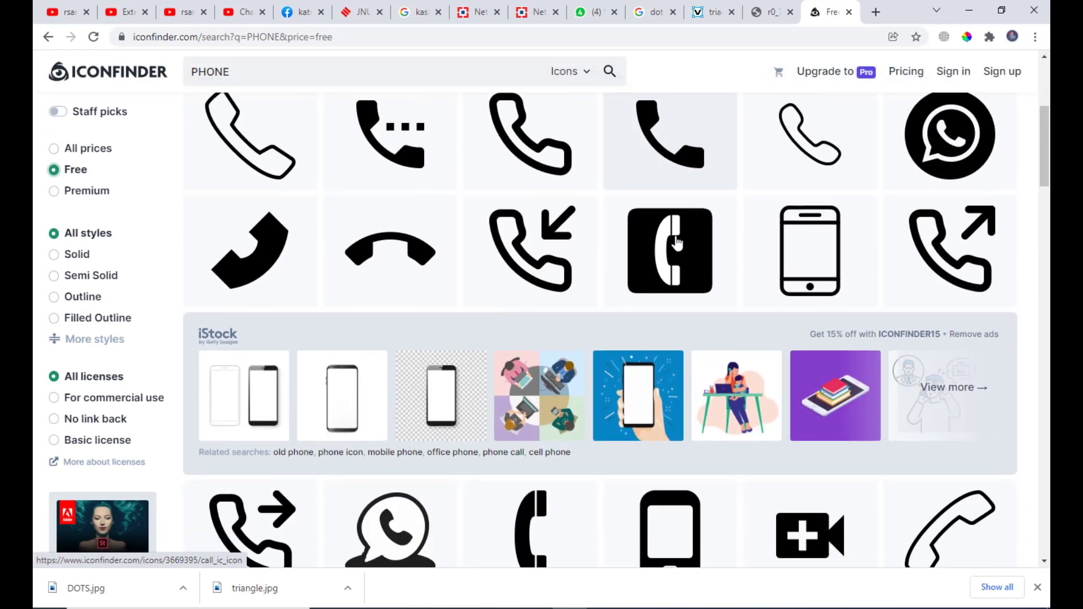
{"action": "scroll", "coordinate": [444, 274], "scroll_direction": "up", "scroll_amount": 1}
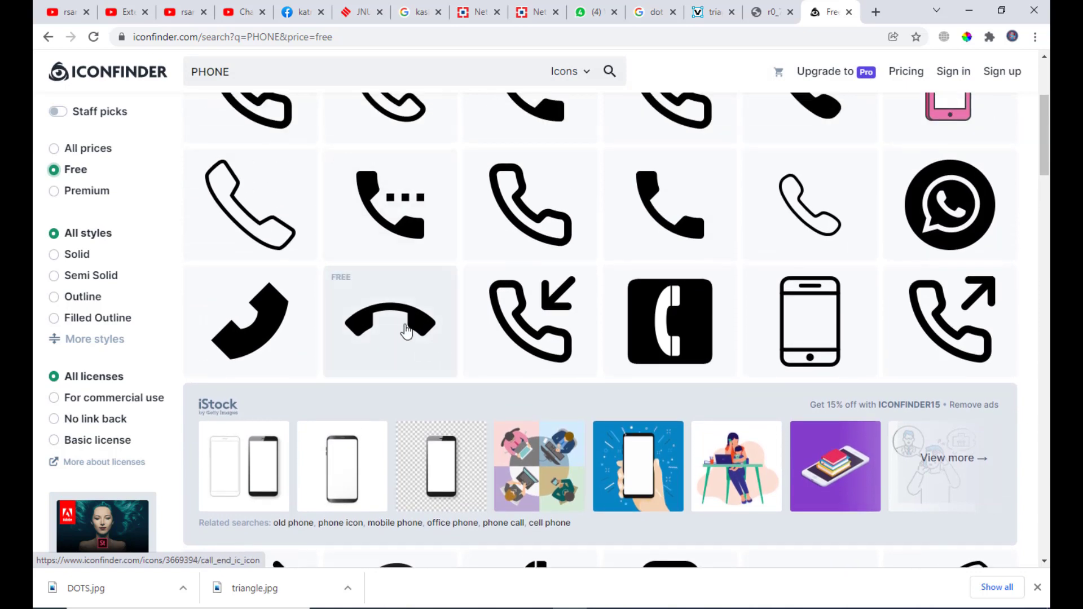
{"action": "scroll", "coordinate": [495, 264], "scroll_direction": "up", "scroll_amount": 3}
{"action": "scroll", "coordinate": [734, 290], "scroll_direction": "down", "scroll_amount": 3}
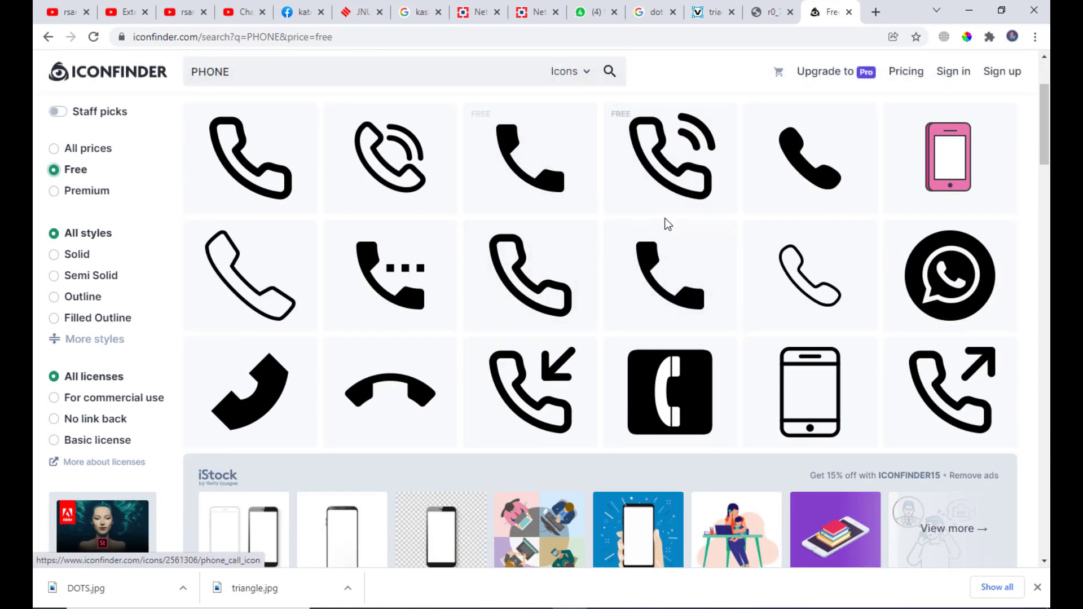
{"action": "scroll", "coordinate": [665, 223], "scroll_direction": "down", "scroll_amount": 9}
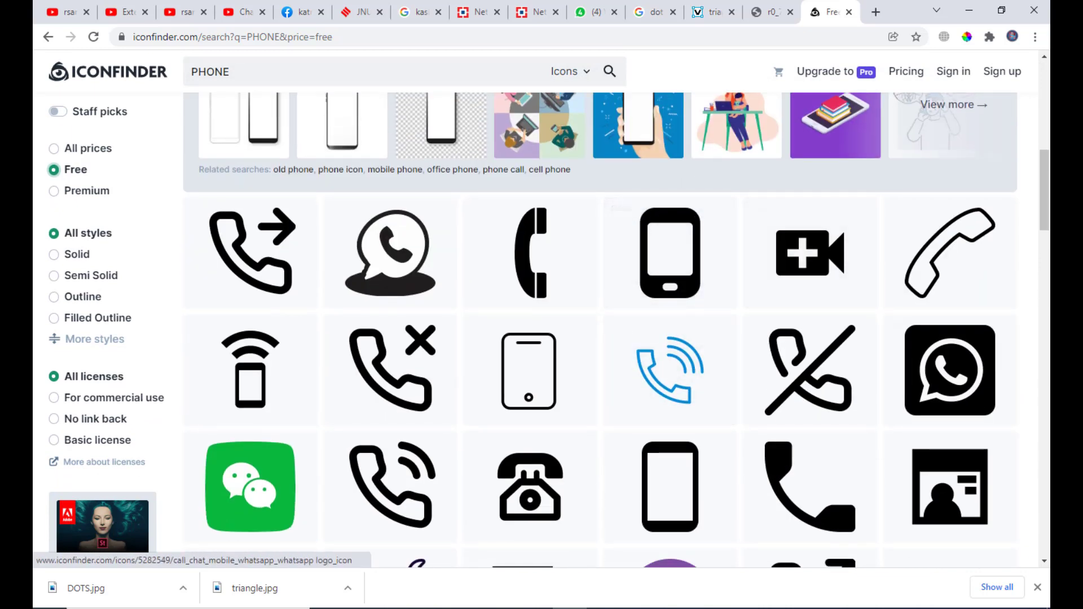
{"action": "left_click", "coordinate": [659, 257]}
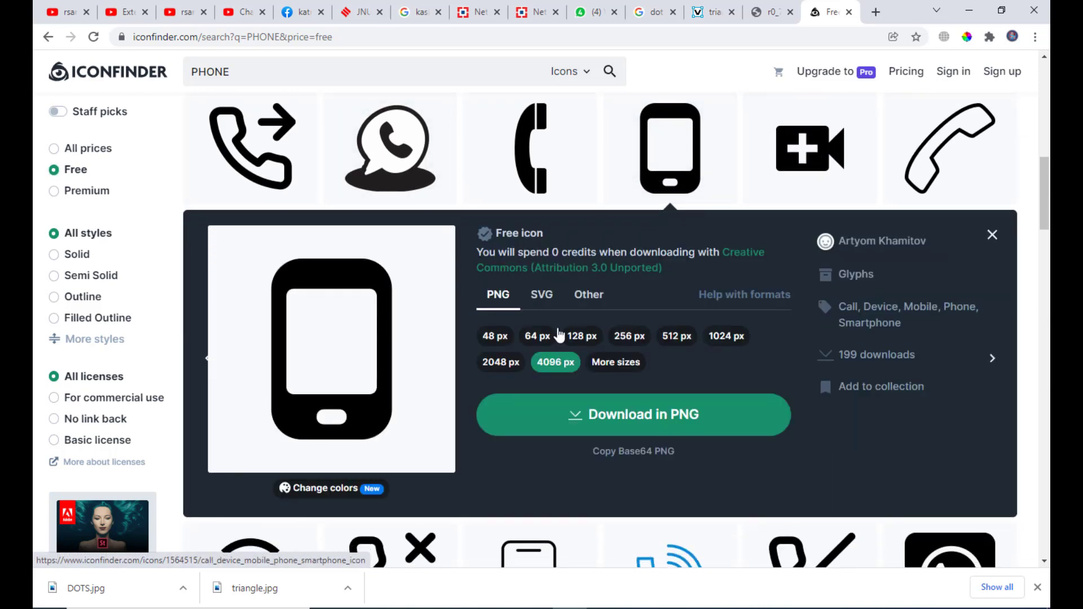
Download the mobile phone icon as SVG and show the file in its folder.
{"action": "left_click", "coordinate": [542, 296]}
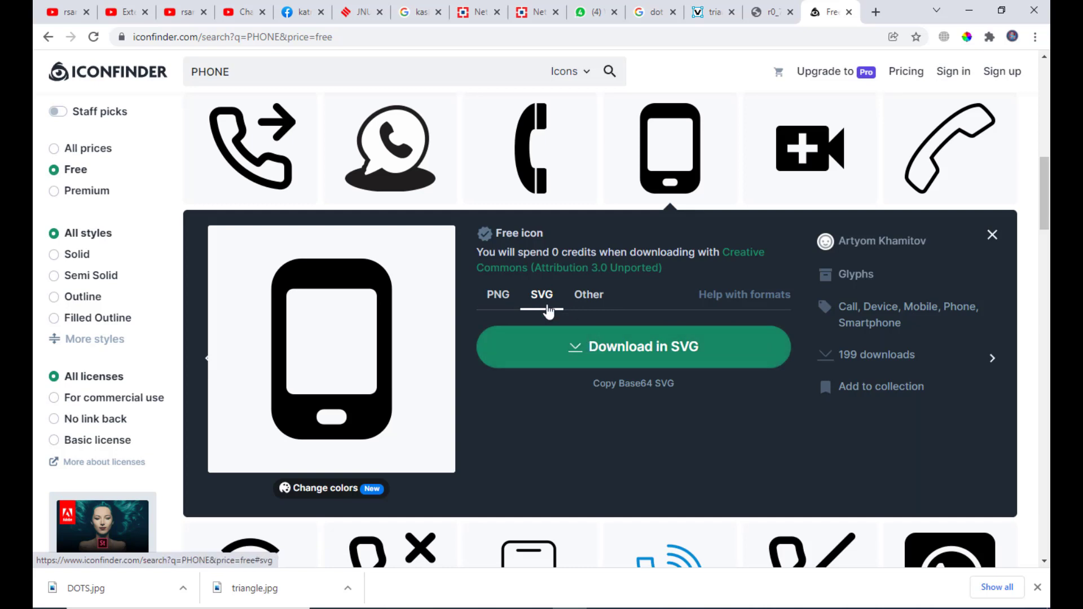
{"action": "left_click", "coordinate": [631, 347]}
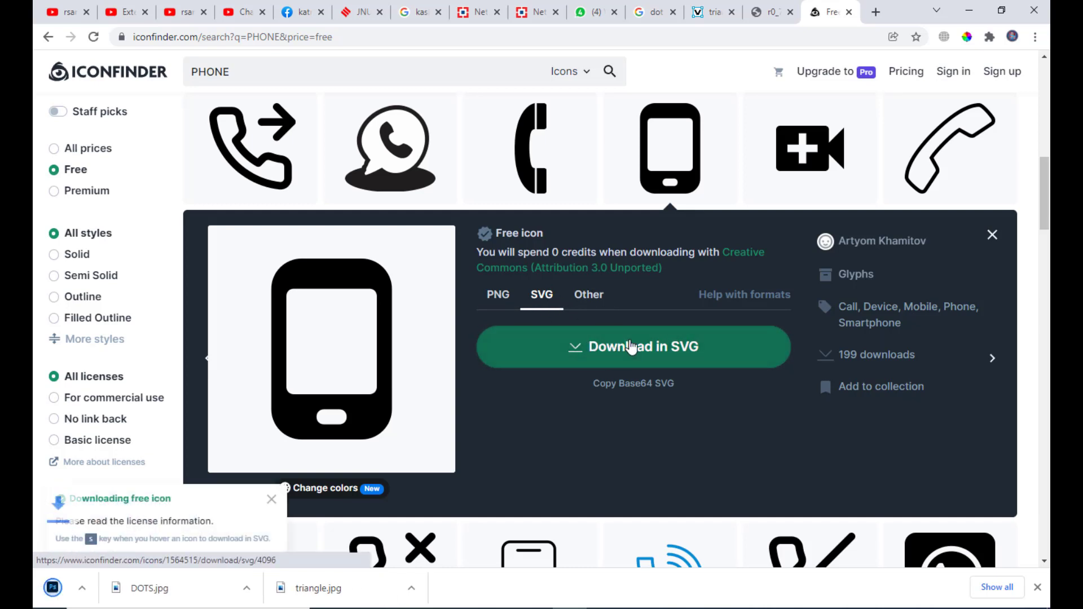
{"action": "left_click", "coordinate": [107, 588]}
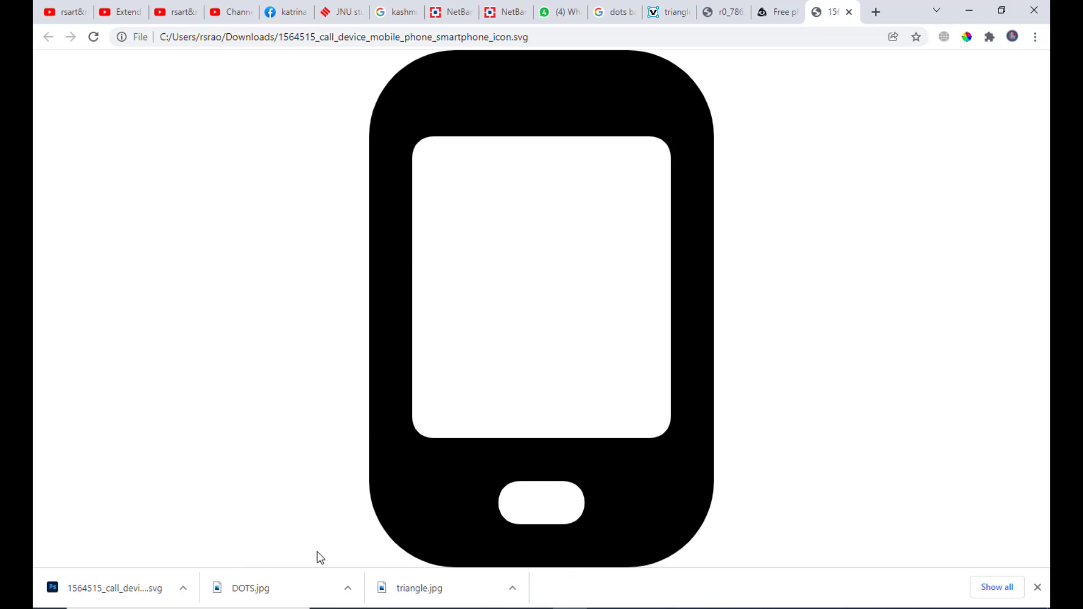
{"action": "left_click", "coordinate": [182, 588]}
{"action": "left_click", "coordinate": [228, 544]}
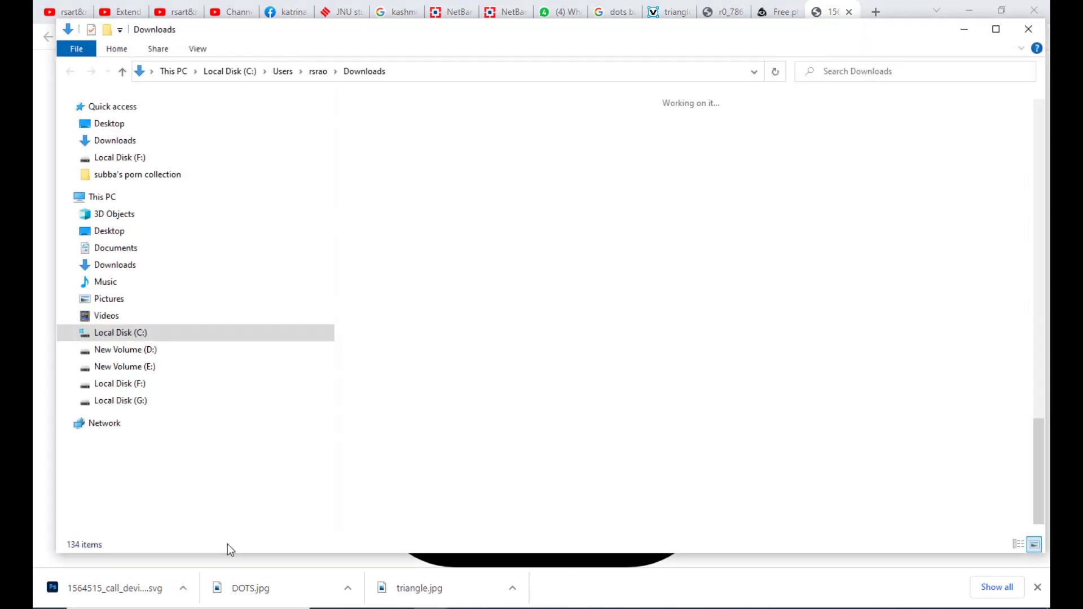
Open the downloaded SVG file with Adobe Photoshop 2020.
{"action": "right_click", "coordinate": [398, 459]}
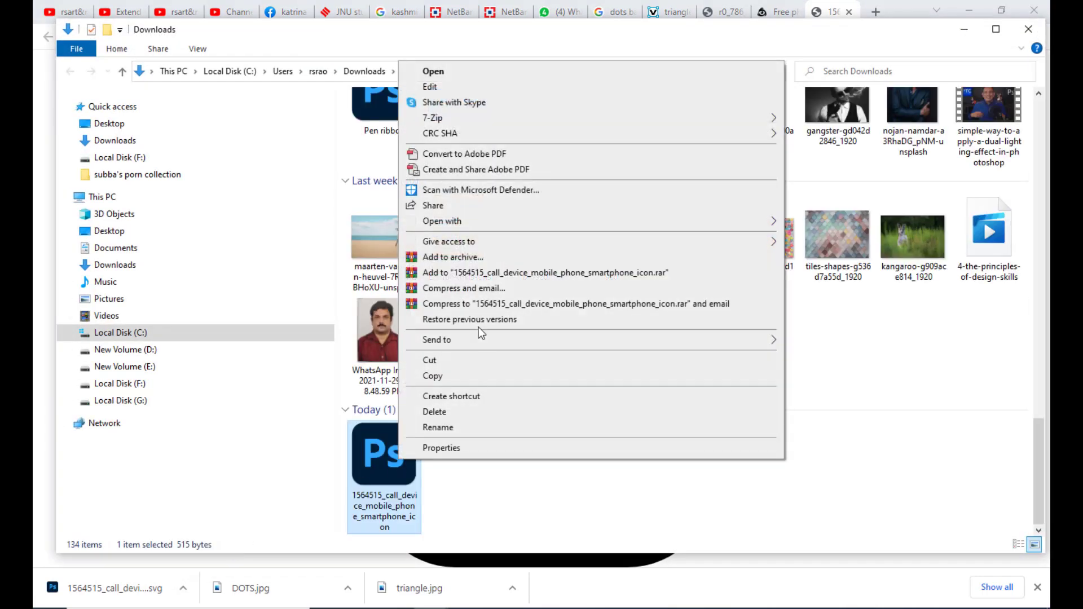
{"action": "mouse_move", "coordinate": [459, 221]}
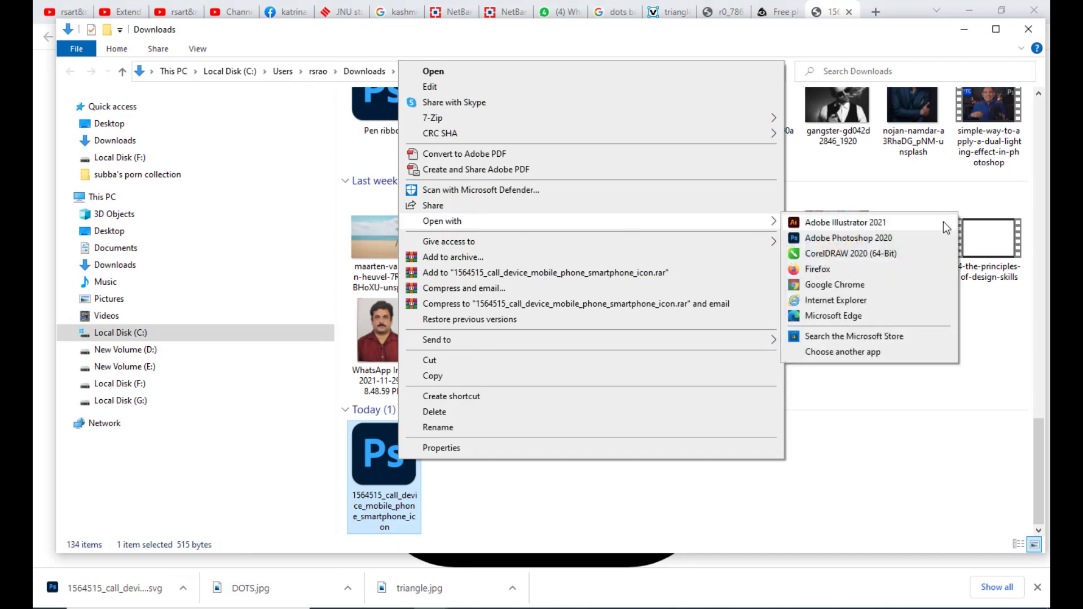
{"action": "left_click", "coordinate": [872, 238]}
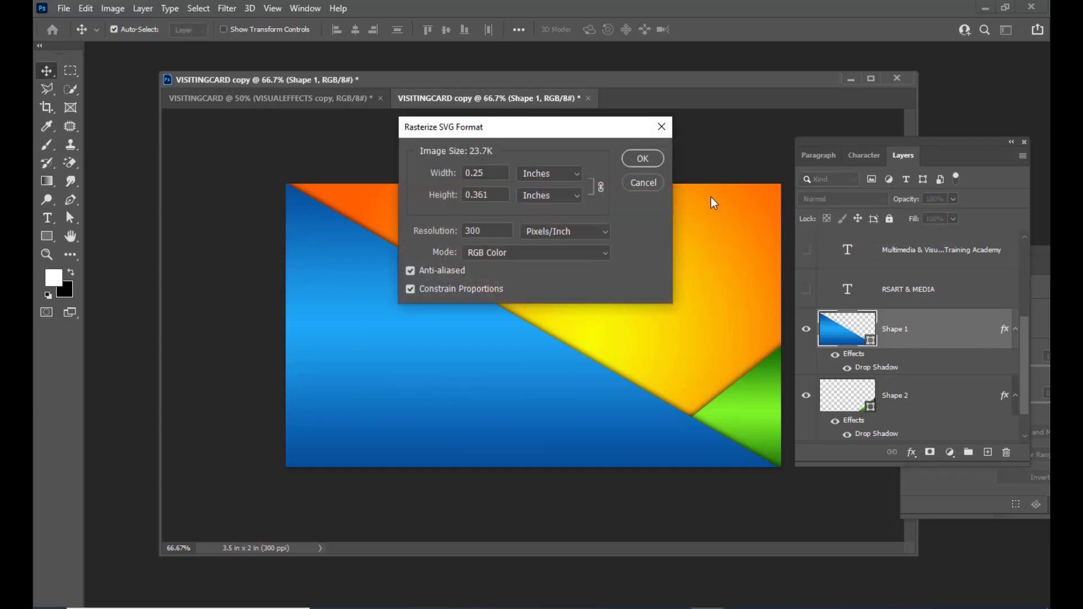
Rasterize the SVG at 300 ppi and enlarge the icon document's window and zoom.
{"action": "left_click", "coordinate": [640, 159]}
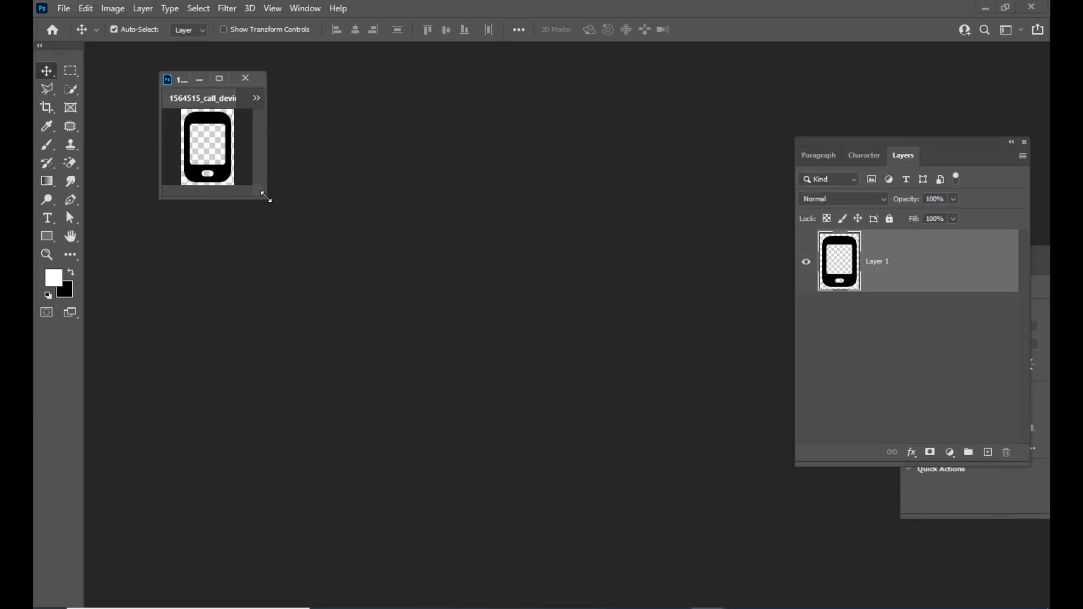
{"action": "left_click_drag", "start_coordinate": [262, 196], "coordinate": [939, 601]}
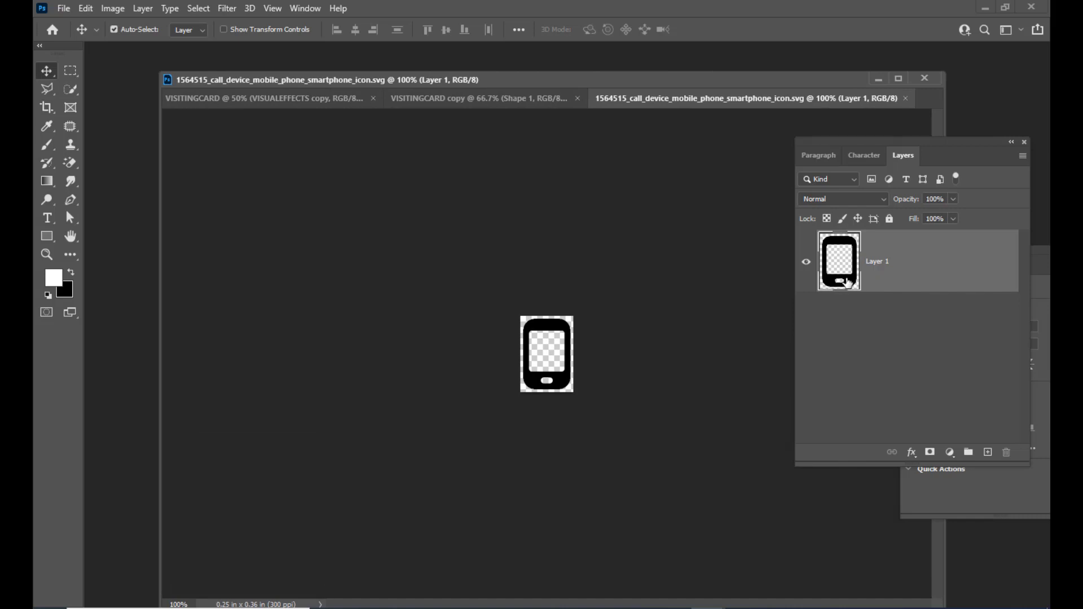
{"action": "key", "text": "ctrl+plus"}
{"action": "key", "text": "ctrl+plus"}
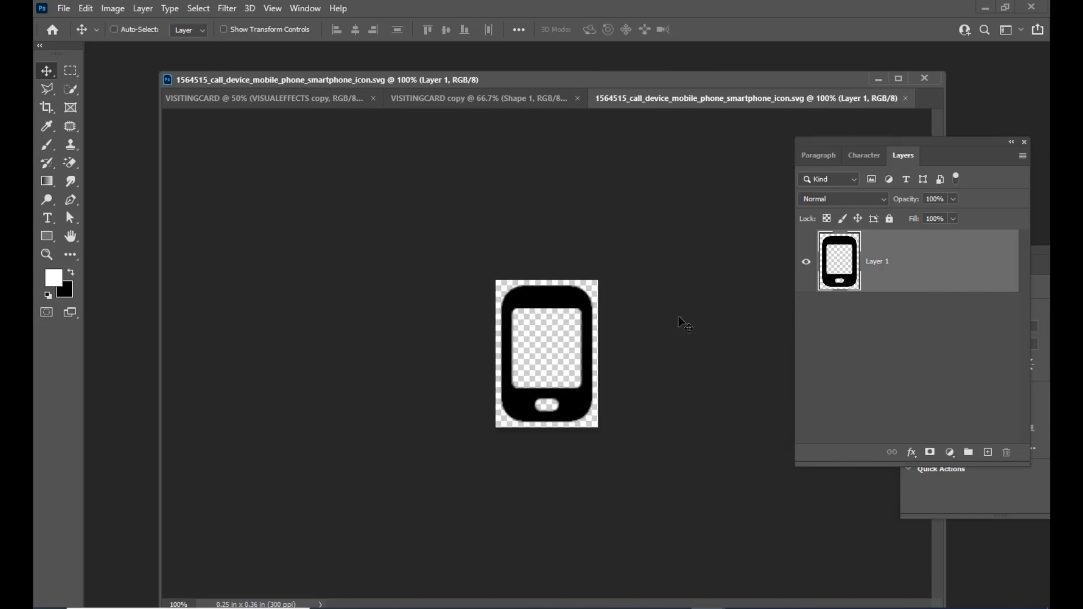
{"action": "key", "text": "ctrl+minus"}
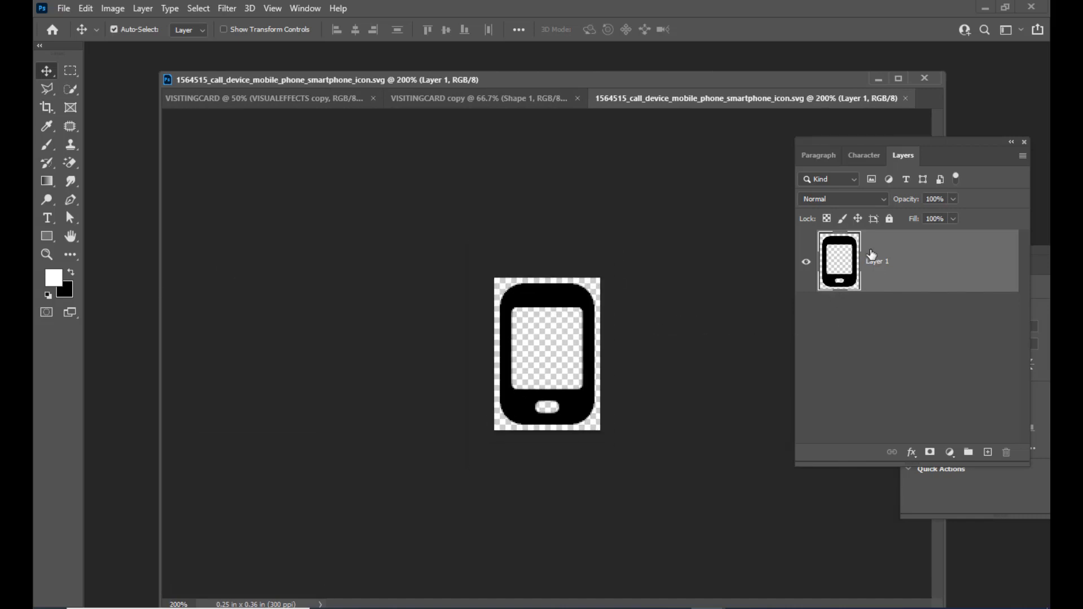
Load the Layer 1 phone shape as a selection.
{"action": "left_click", "coordinate": [853, 285], "text": "ctrl"}
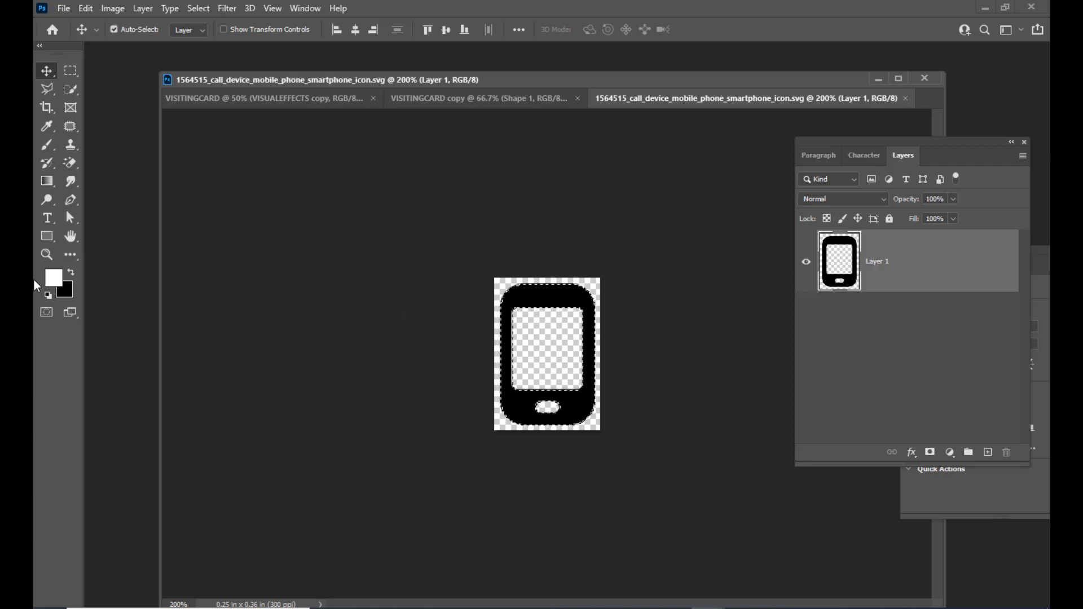
{"action": "left_click", "coordinate": [262, 101]}
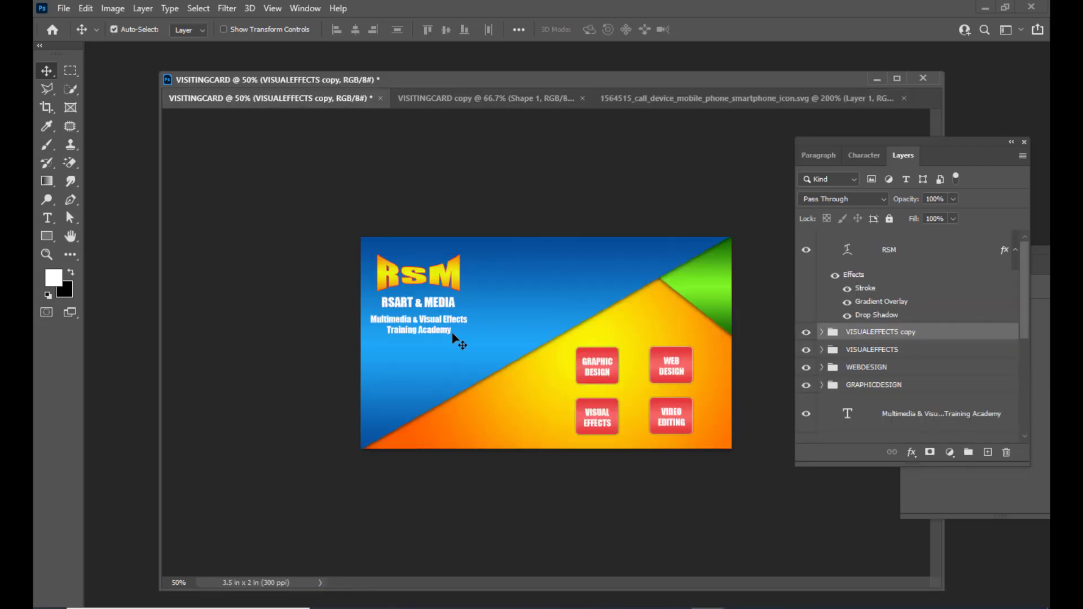
{"action": "left_click", "coordinate": [531, 101]}
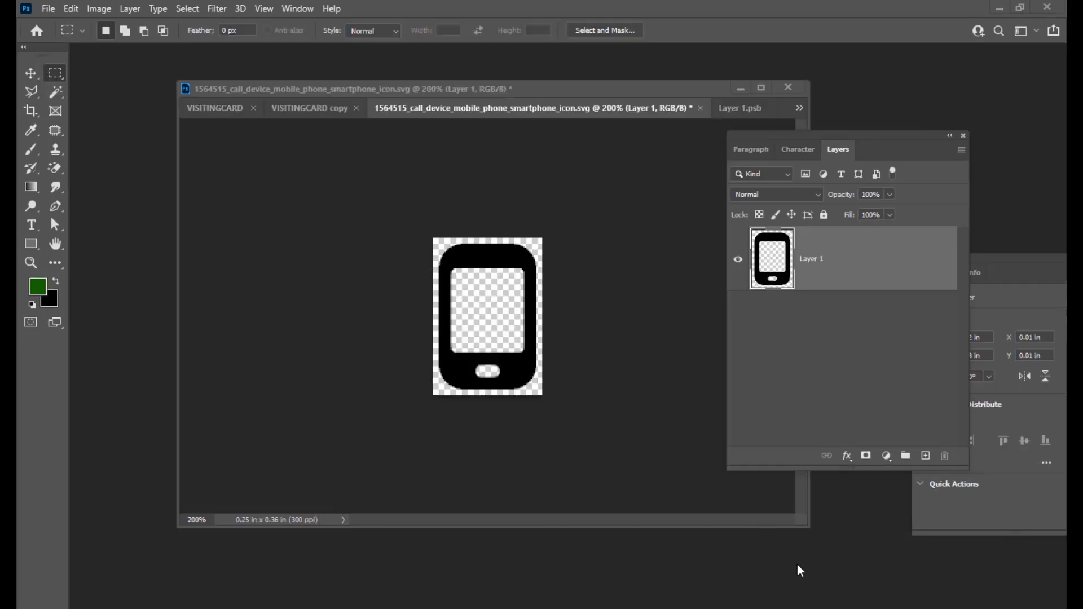
{"action": "left_click_drag", "start_coordinate": [793, 138], "coordinate": [766, 146]}
{"action": "left_click", "coordinate": [769, 267], "text": "ctrl"}
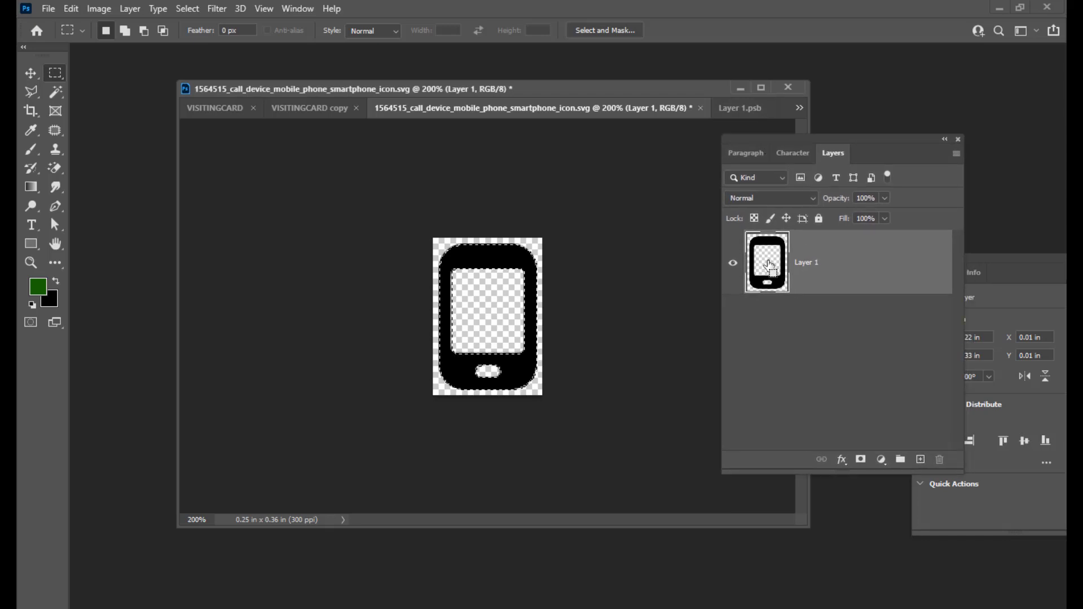
{"action": "left_click_drag", "start_coordinate": [750, 140], "coordinate": [736, 143]}
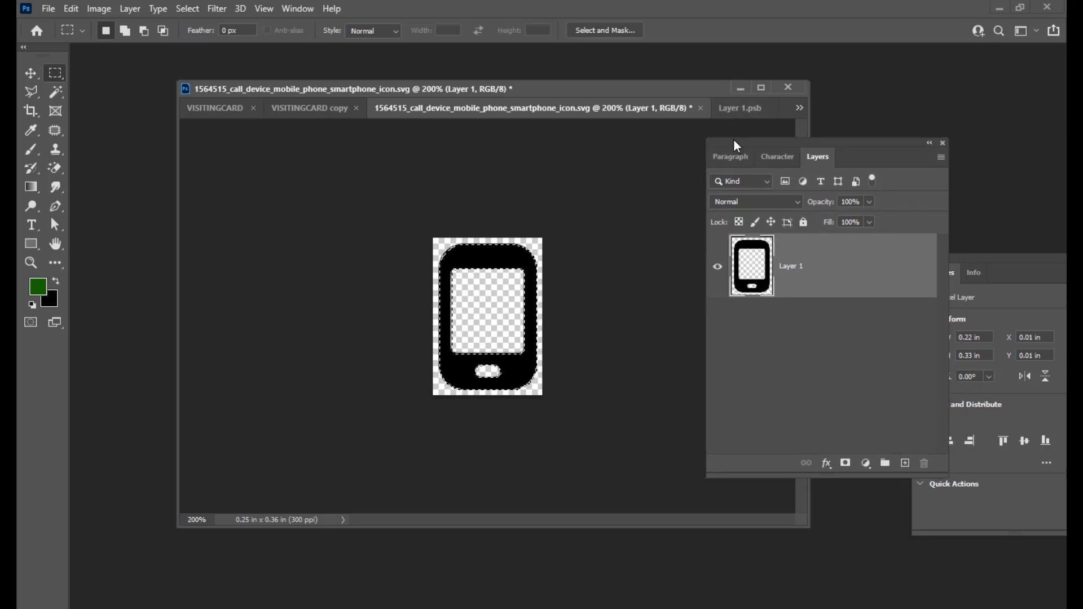
{"action": "left_click_drag", "start_coordinate": [248, 90], "coordinate": [270, 90]}
Fill the selected phone shape with red ff0018, then deselect.
{"action": "left_click", "coordinate": [44, 283]}
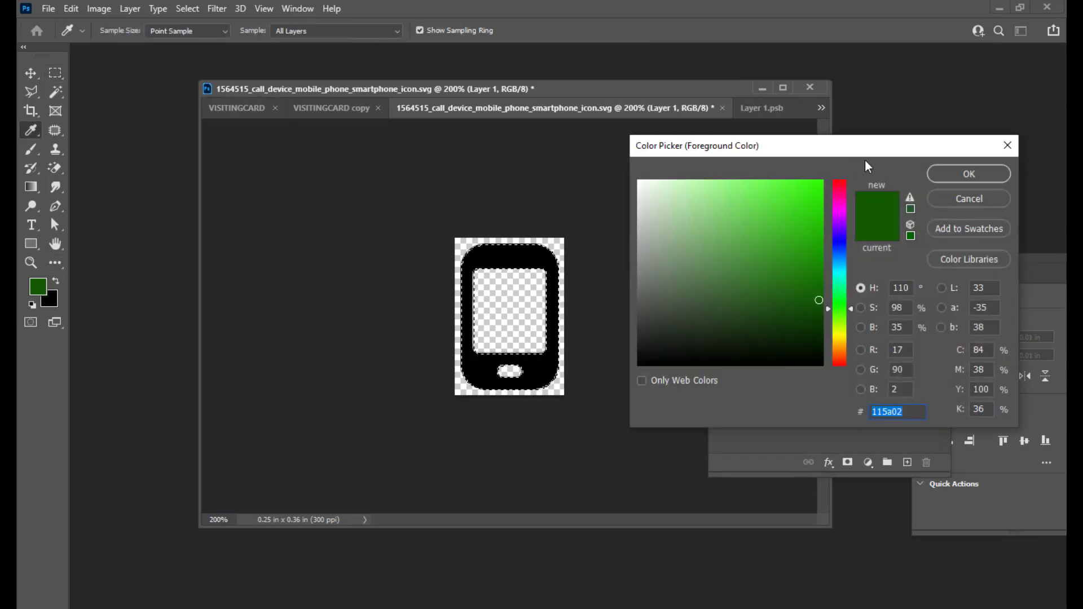
{"action": "left_click", "coordinate": [841, 183]}
{"action": "left_click", "coordinate": [823, 181]}
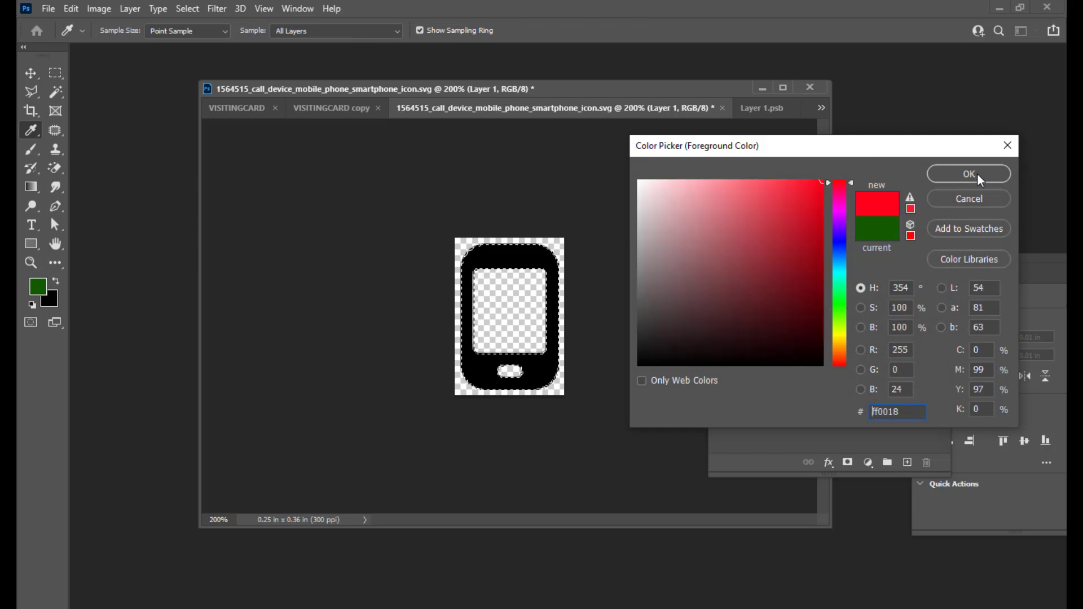
{"action": "left_click", "coordinate": [977, 173]}
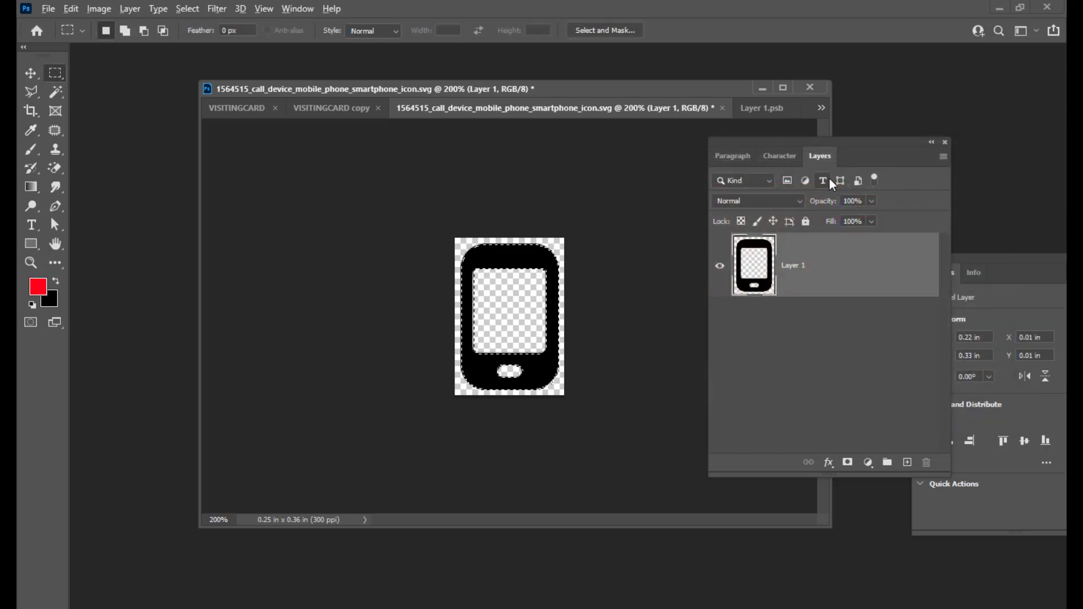
{"action": "key", "text": "alt+BackSpace"}
{"action": "key", "text": "ctrl+d"}
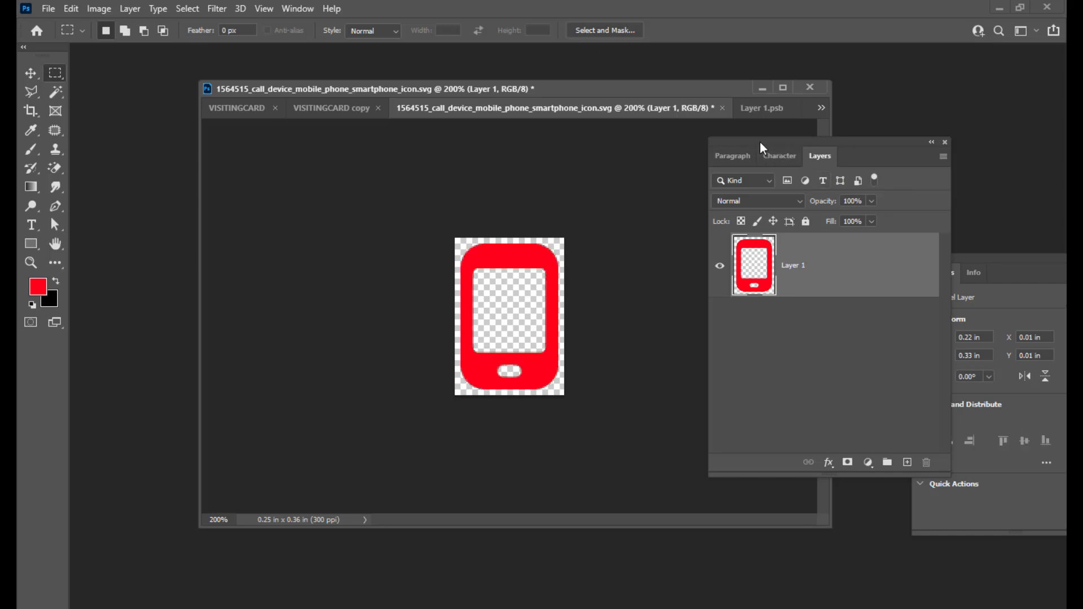
{"action": "mouse_move", "coordinate": [762, 149]}
{"action": "left_mouse_down"}
{"action": "mouse_move", "coordinate": [750, 149]}
{"action": "mouse_move", "coordinate": [765, 151]}
{"action": "left_mouse_up"}
Add a new layer and draw a rectangular selection over the phone's interior.
{"action": "left_click", "coordinate": [880, 463]}
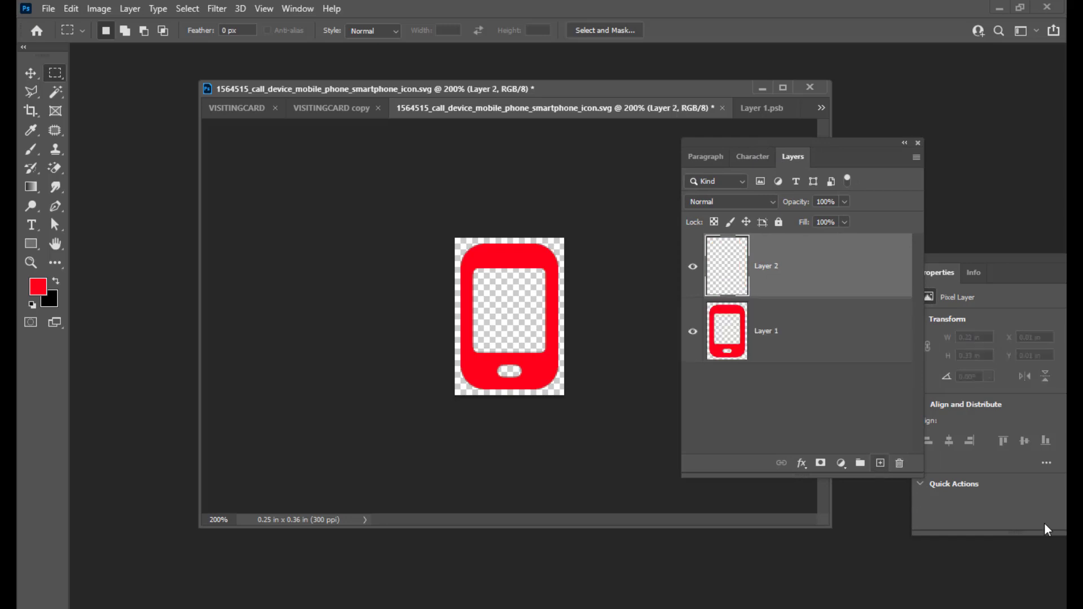
{"action": "right_click", "coordinate": [65, 78]}
{"action": "left_click", "coordinate": [136, 73]}
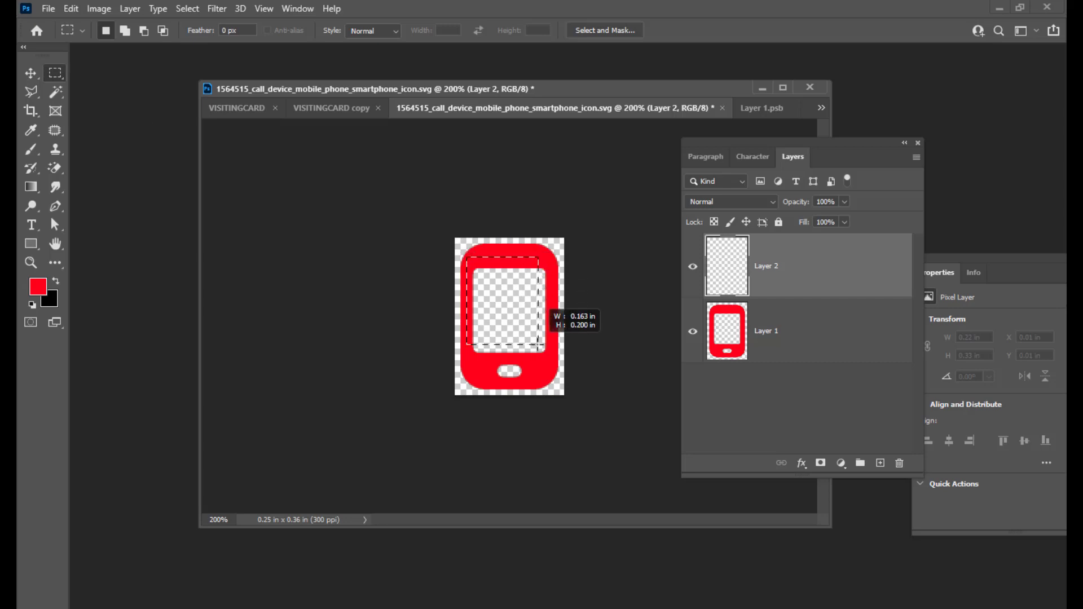
{"action": "left_click_drag", "start_coordinate": [545, 345], "coordinate": [555, 378]}
Fill the selection with dark red #3c0107 and move that layer beneath the phone outline.
{"action": "left_click", "coordinate": [41, 288]}
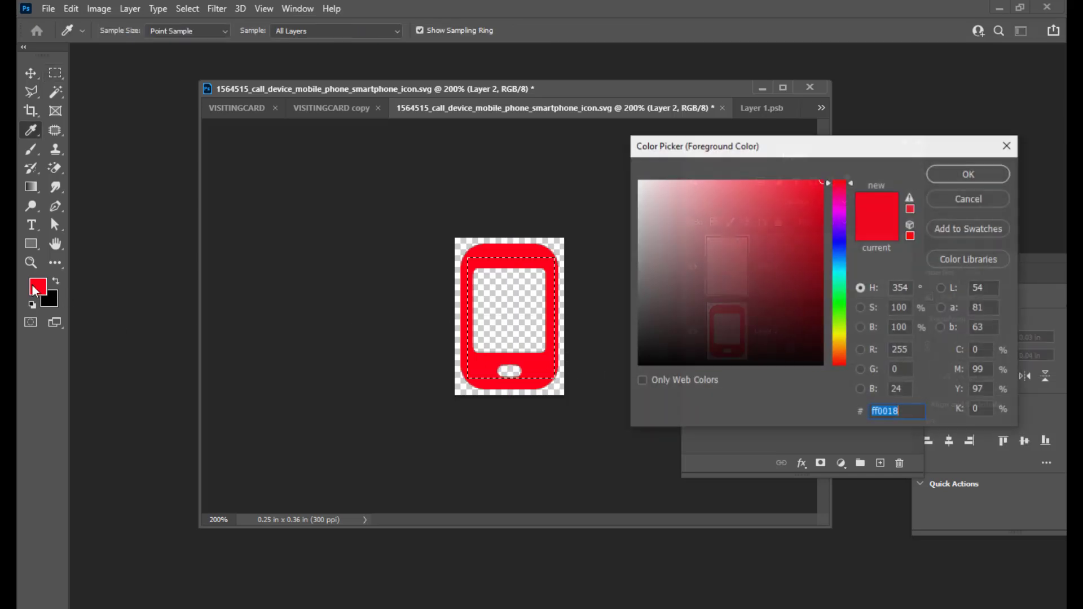
{"action": "left_click", "coordinate": [819, 322]}
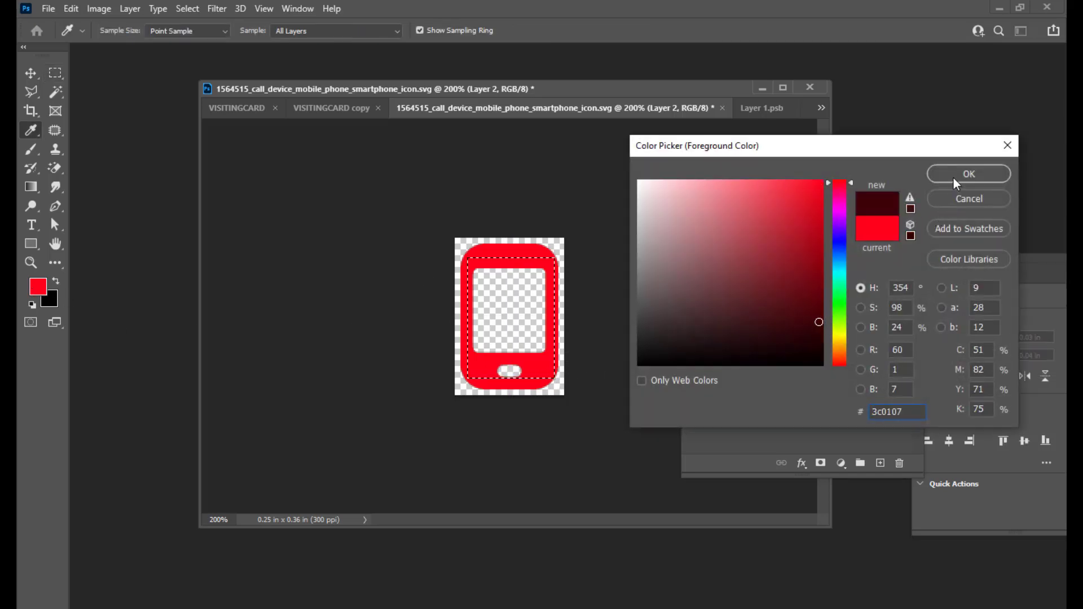
{"action": "left_click", "coordinate": [968, 174]}
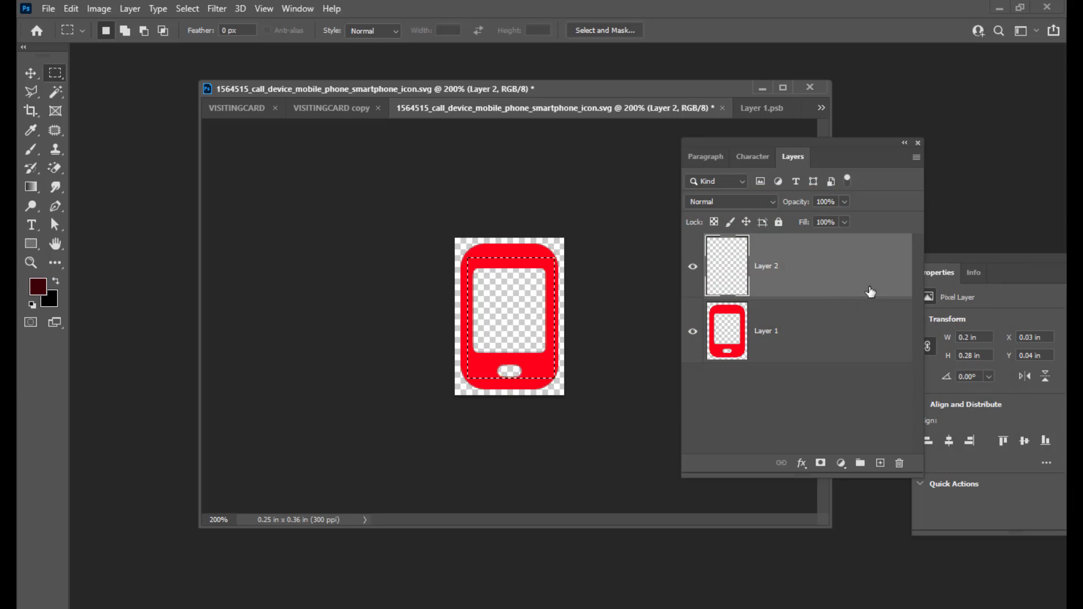
{"action": "key", "text": "alt+BackSpace"}
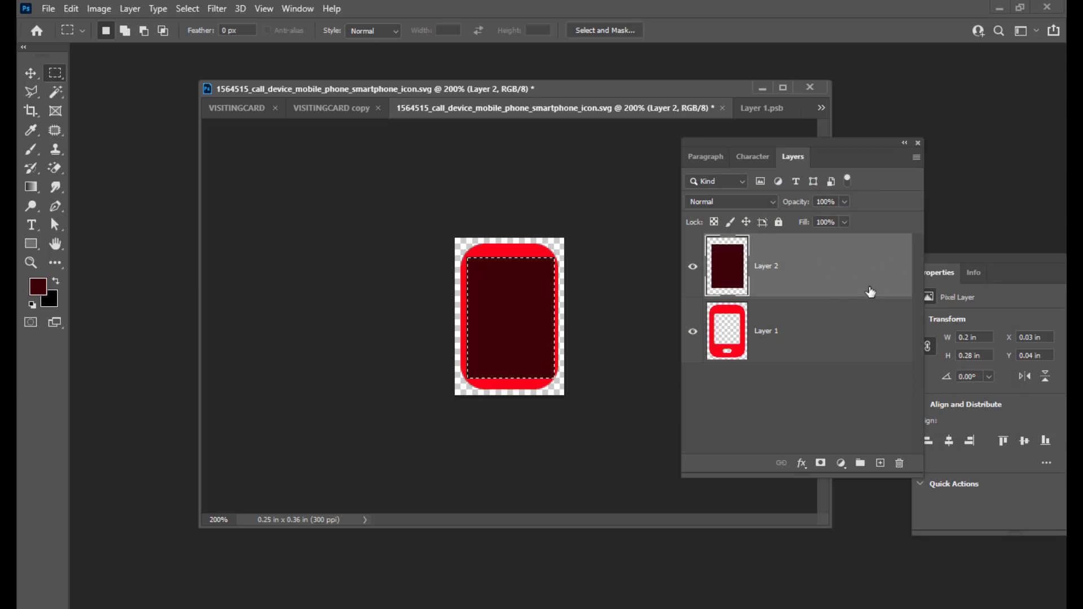
{"action": "left_click_drag", "start_coordinate": [819, 269], "coordinate": [814, 363]}
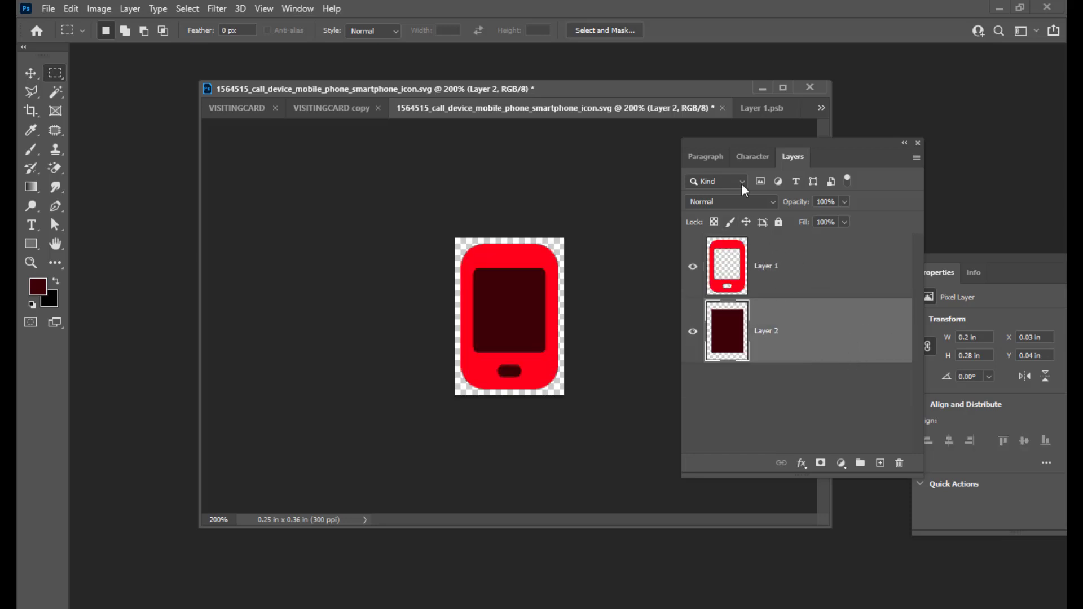
{"action": "left_click_drag", "start_coordinate": [748, 144], "coordinate": [774, 147]}
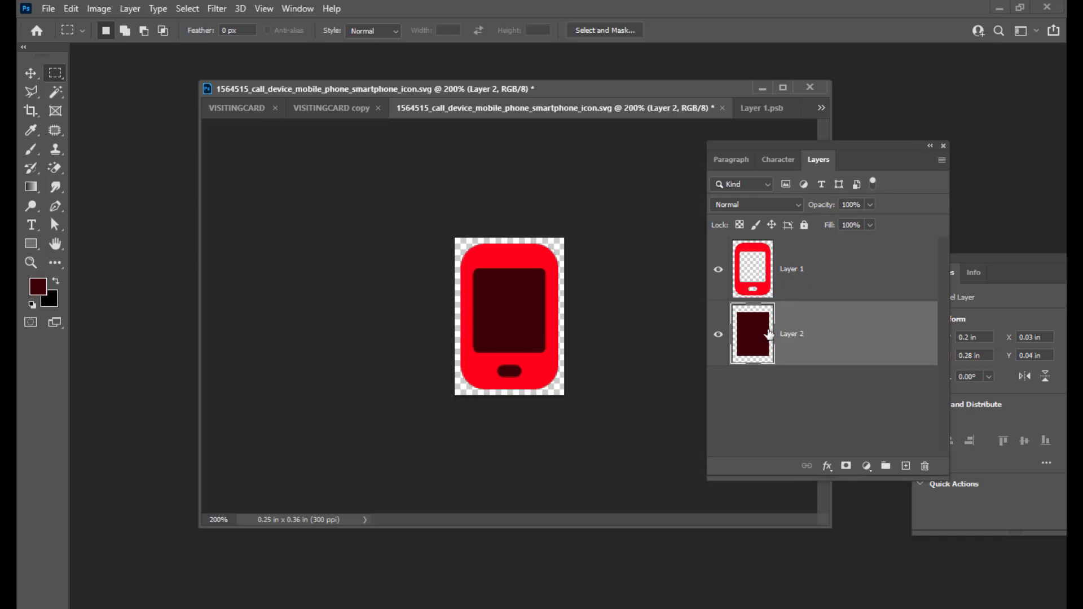
Select both phone layers and merge them into one with Ctrl+E.
{"action": "left_click", "coordinate": [838, 261], "text": "shift"}
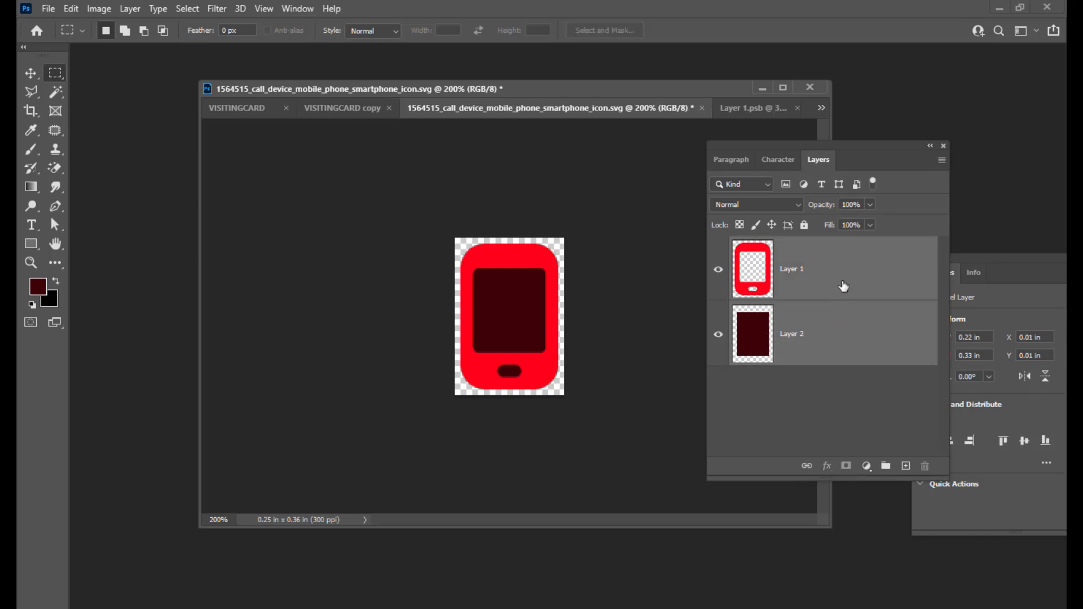
{"action": "key", "text": "ctrl+e"}
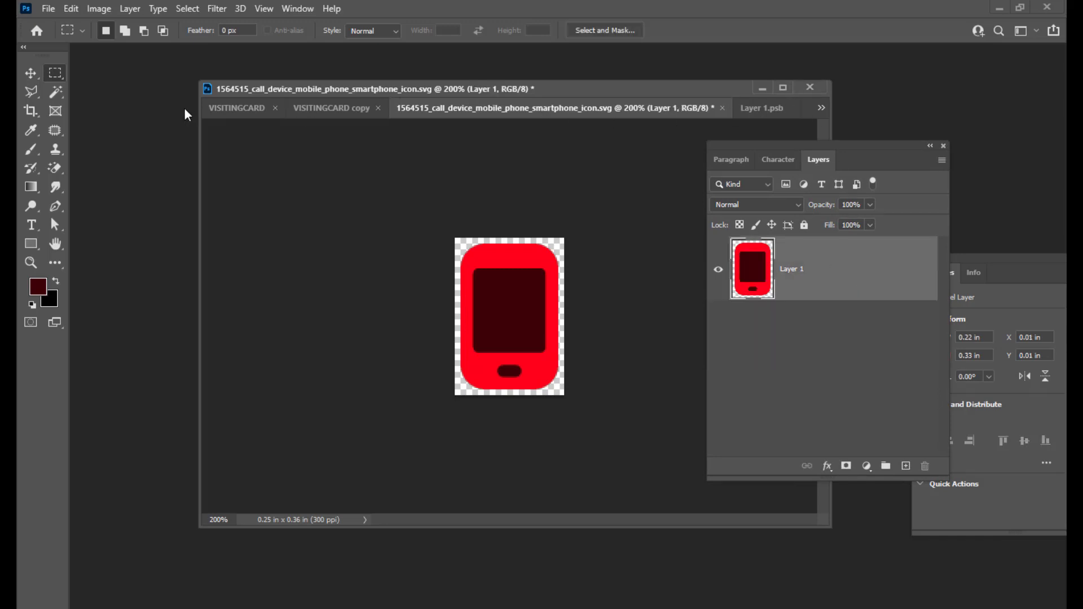
{"action": "left_click_drag", "start_coordinate": [755, 152], "coordinate": [751, 159]}
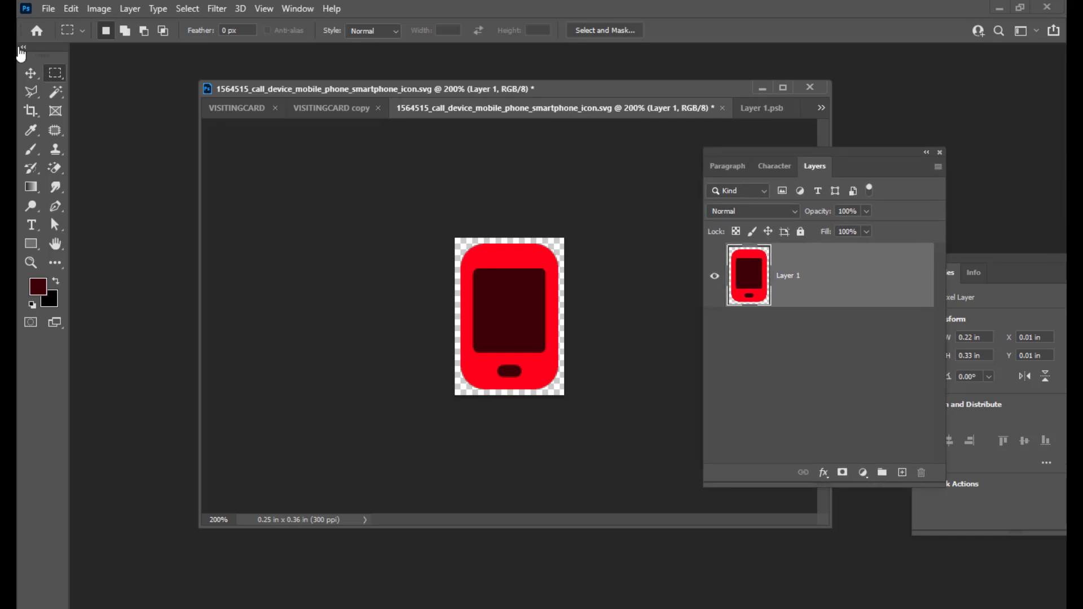
Convert the merged phone layer into a smart object.
{"action": "left_click", "coordinate": [31, 73]}
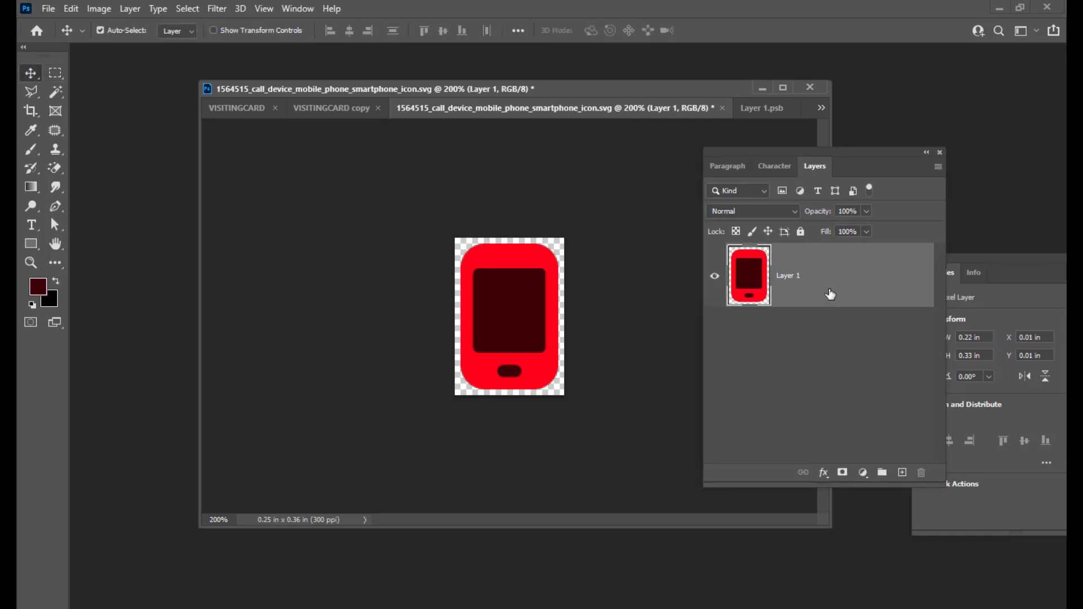
{"action": "left_click_drag", "start_coordinate": [825, 155], "coordinate": [816, 163]}
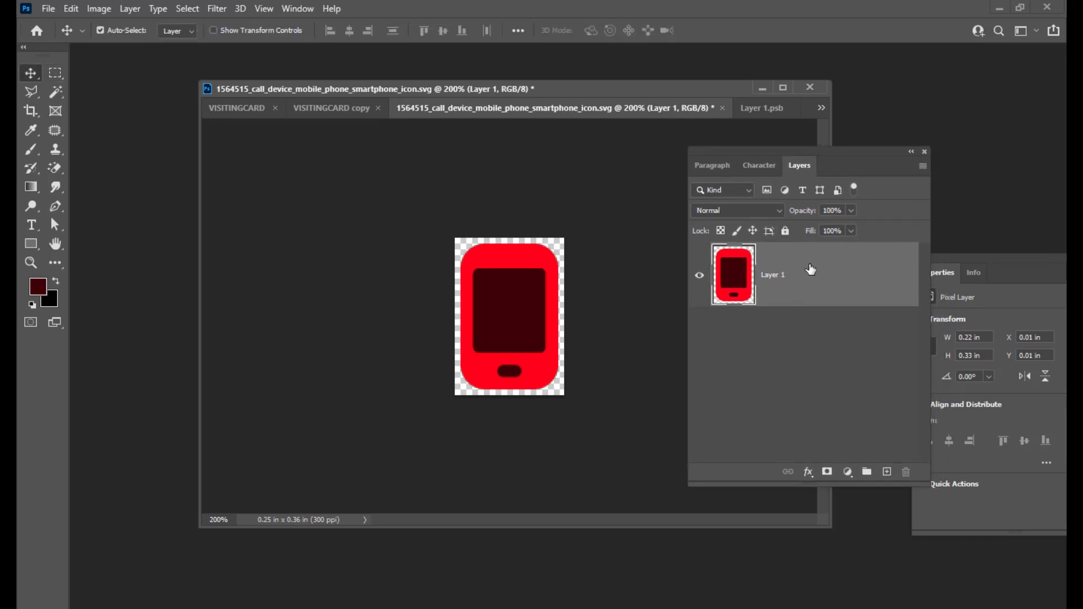
{"action": "right_click", "coordinate": [810, 266]}
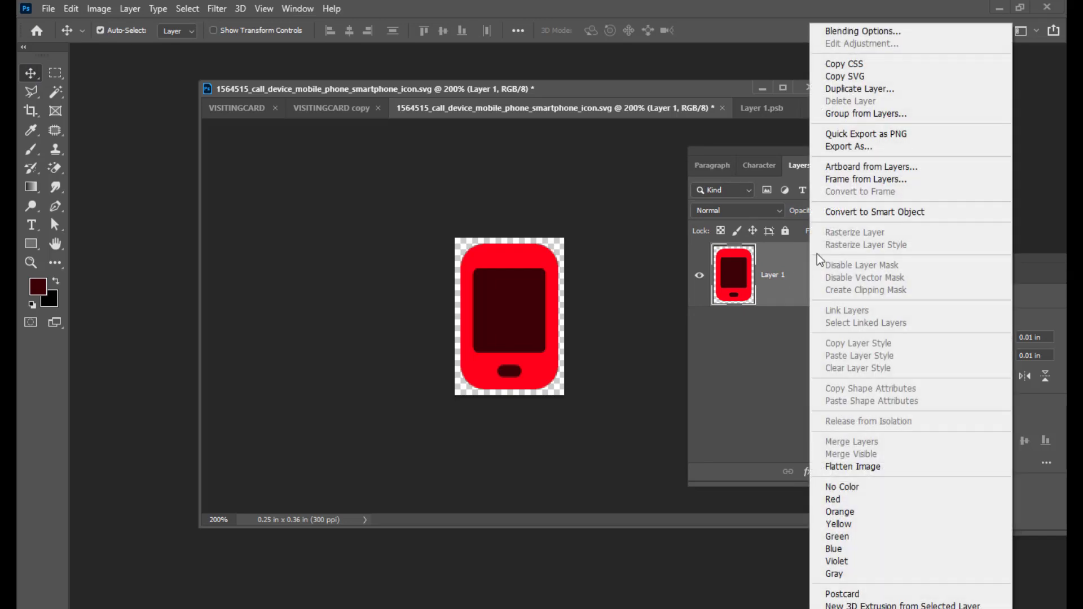
{"action": "left_click", "coordinate": [883, 213]}
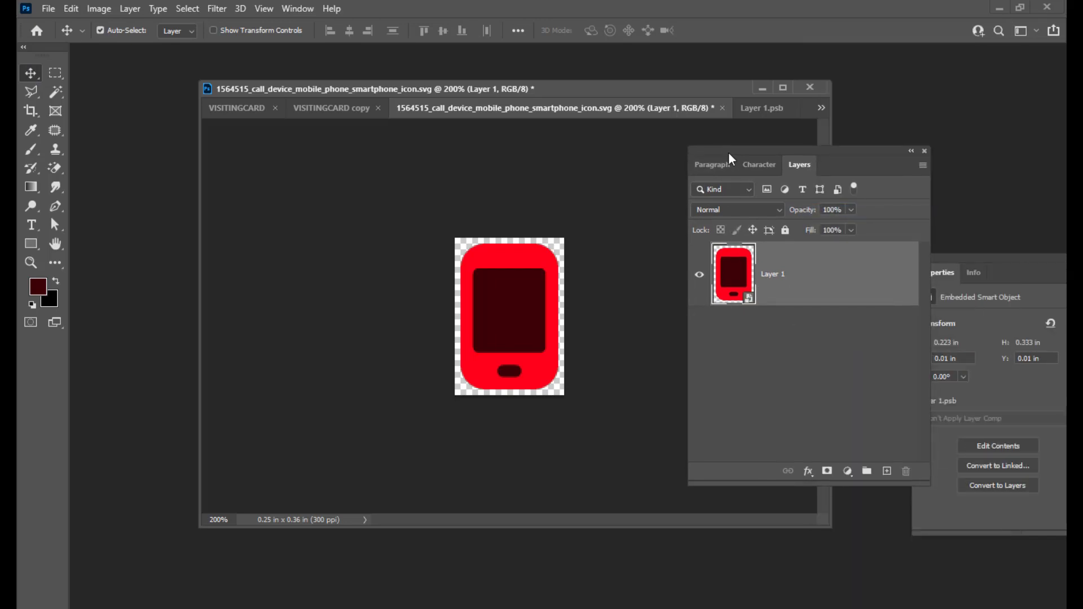
{"action": "left_click_drag", "start_coordinate": [728, 160], "coordinate": [745, 158]}
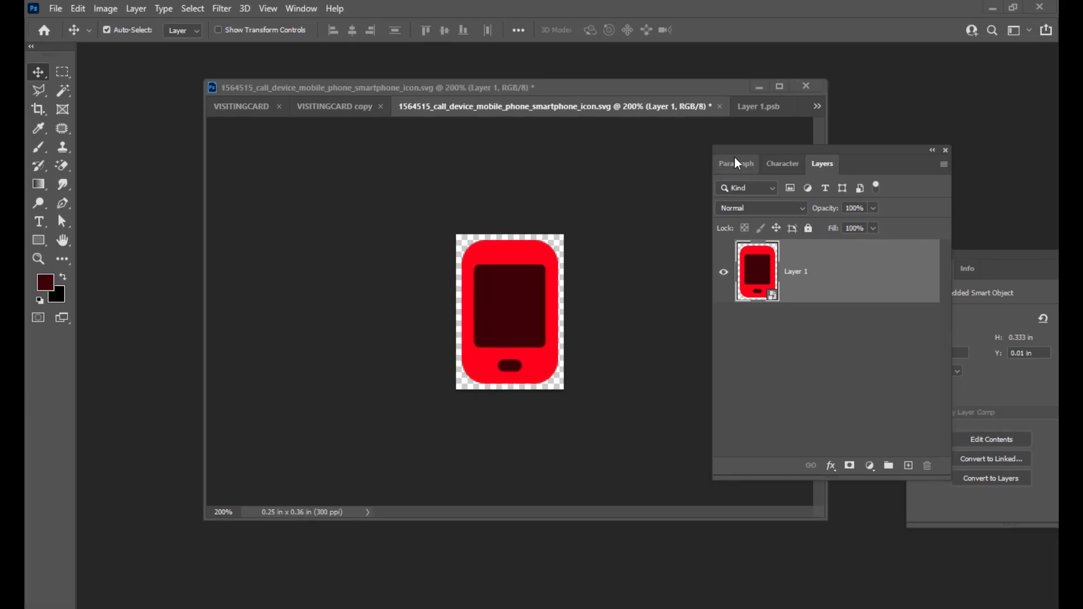
Drag the phone icon into the visiting card and place it on the left of the blue area.
{"action": "left_click_drag", "start_coordinate": [740, 151], "coordinate": [754, 150]}
{"action": "left_click_drag", "start_coordinate": [525, 91], "coordinate": [561, 90]}
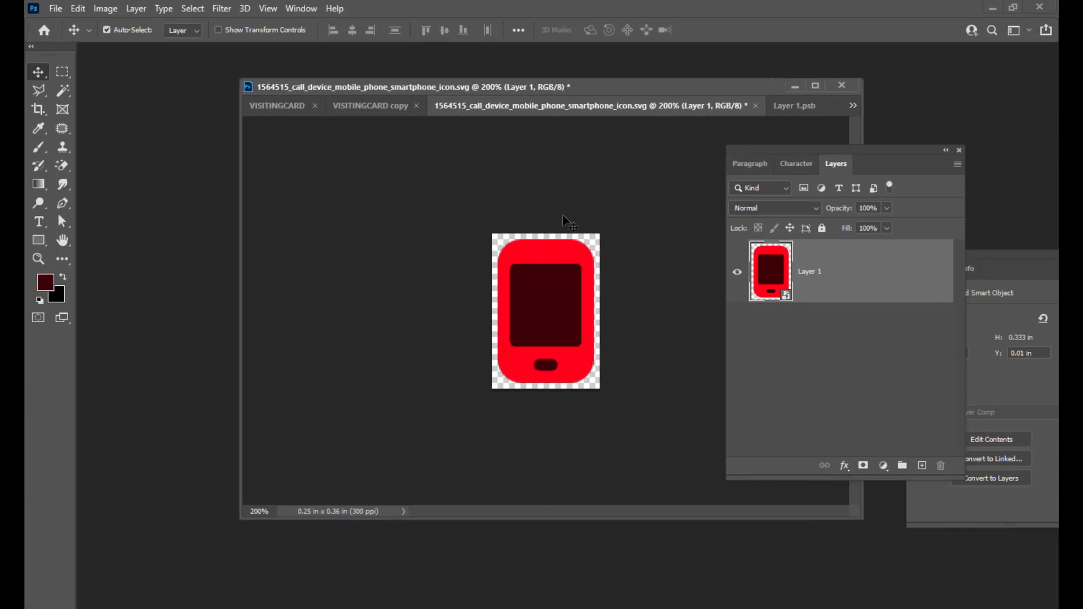
{"action": "left_click_drag", "start_coordinate": [557, 252], "coordinate": [389, 269]}
{"action": "left_click_drag", "start_coordinate": [347, 306], "coordinate": [341, 312]}
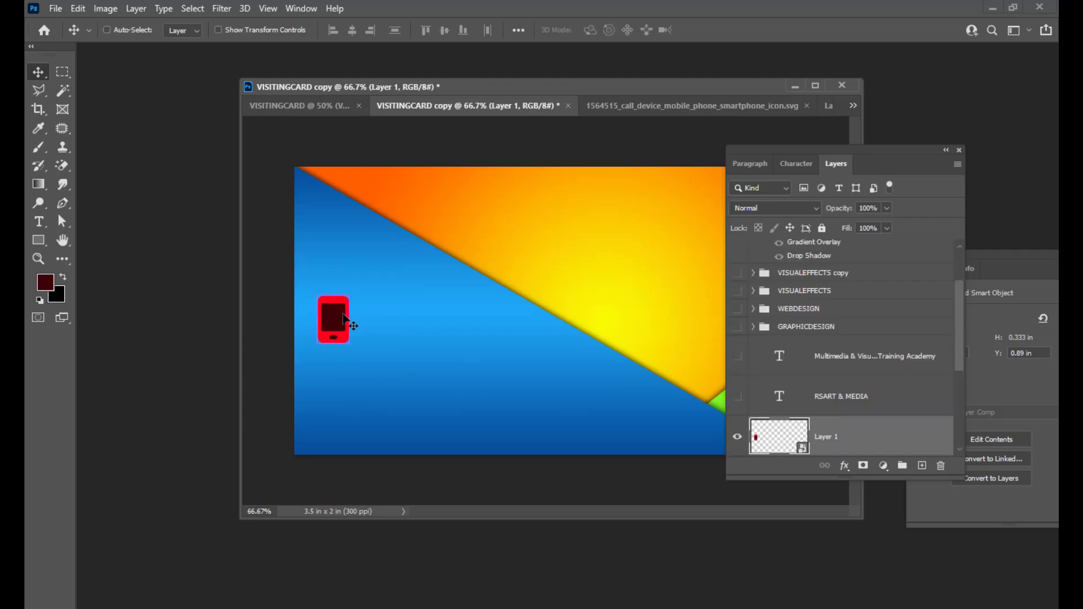
Scale the phone icon down to about half size with Free Transform.
{"action": "key", "text": "ctrl+t"}
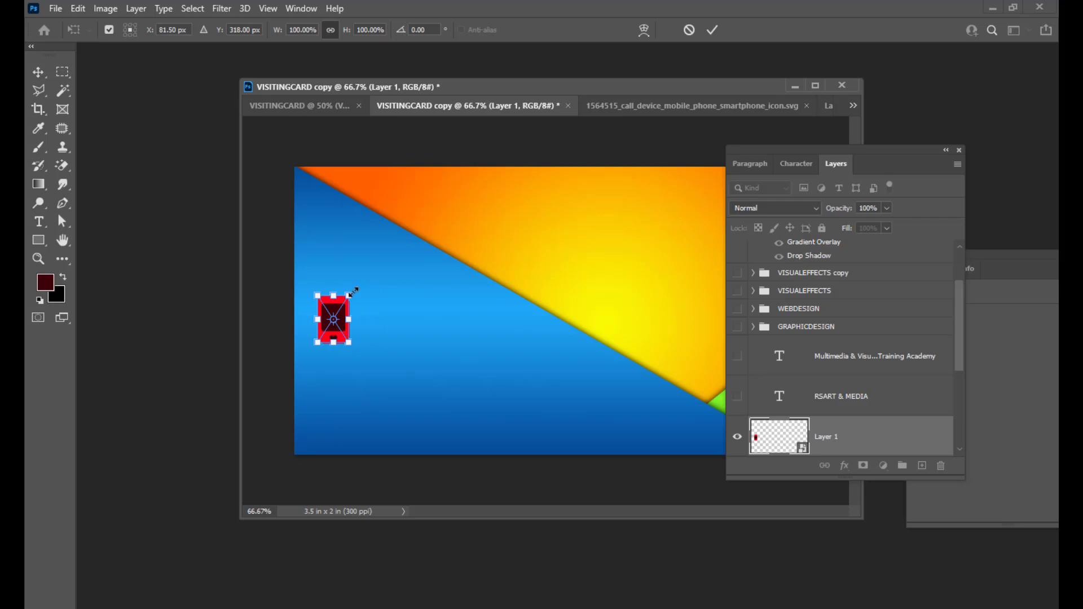
{"action": "mouse_move", "coordinate": [351, 293]}
{"action": "left_mouse_down"}
{"action": "mouse_move", "coordinate": [331, 326]}
{"action": "mouse_move", "coordinate": [339, 308]}
{"action": "left_mouse_up"}
{"action": "key", "text": "Return"}
{"action": "key", "text": "ctrl+t"}
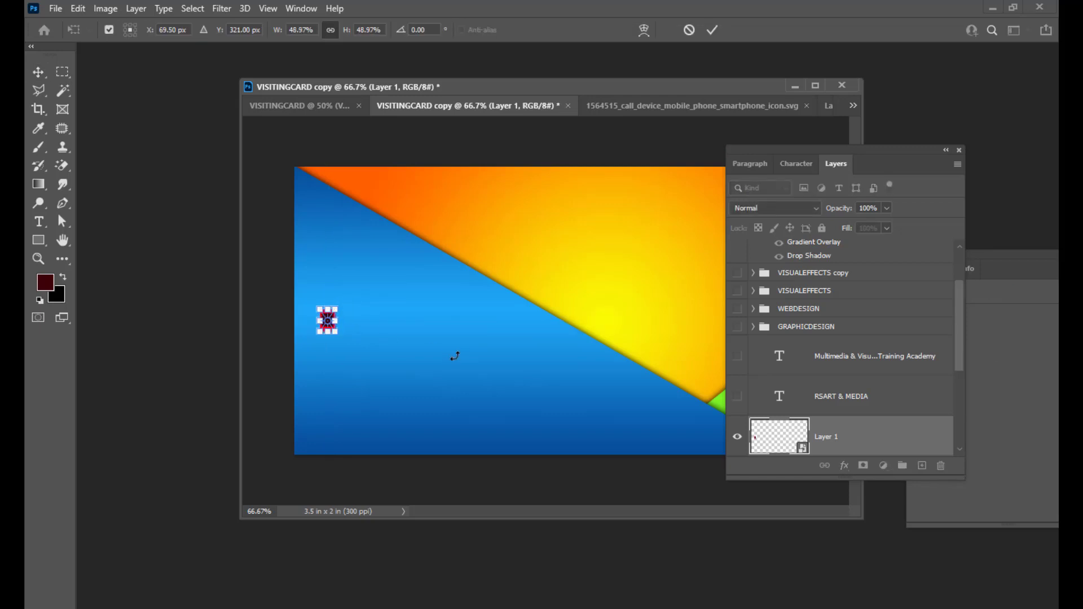
{"action": "key", "text": "Return"}
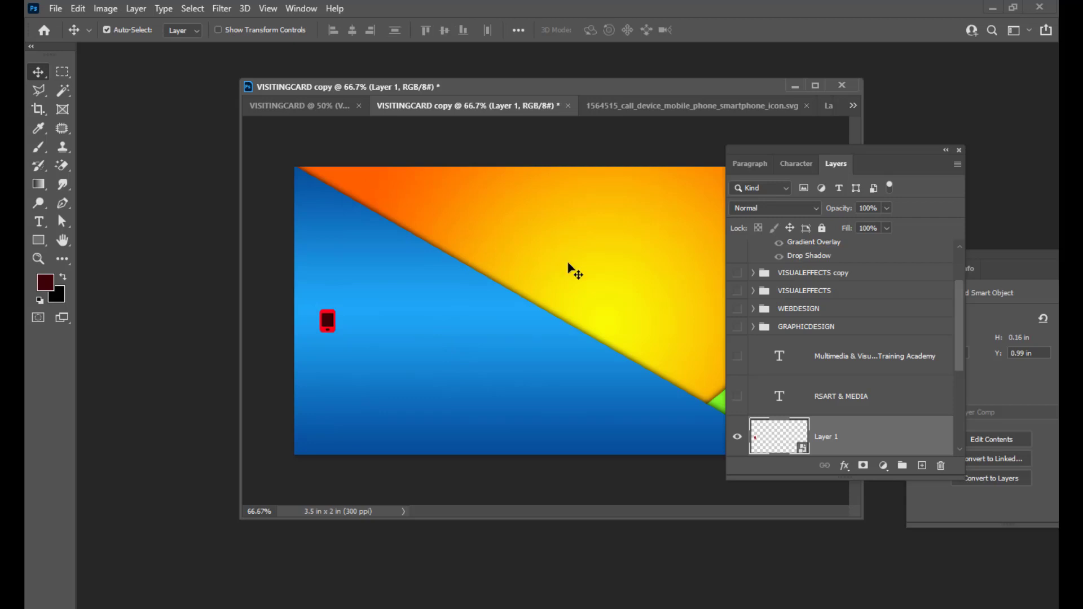
{"action": "left_click", "coordinate": [38, 222]}
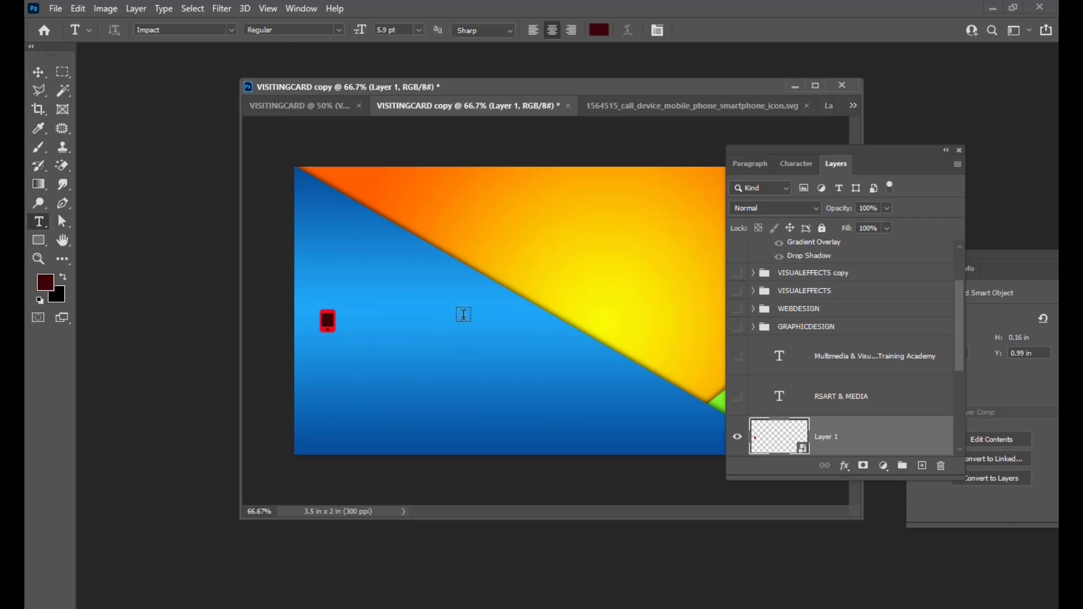
{"action": "left_click", "coordinate": [375, 326]}
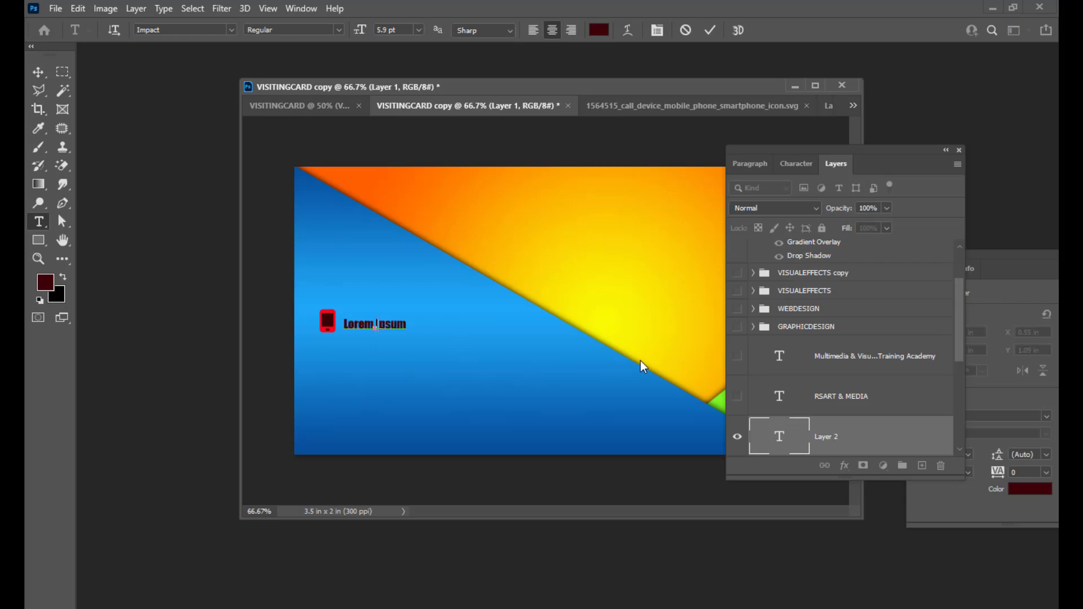
{"action": "key", "text": "BackSpace"}
Enlarge the number to 8.9 pt and position it just right of the phone icon.
{"action": "double_click", "coordinate": [780, 433]}
{"action": "key", "text": "ctrl+shift+period"}
{"action": "key", "text": "ctrl+shift+period"}
{"action": "key", "text": "ctrl+shift+period"}
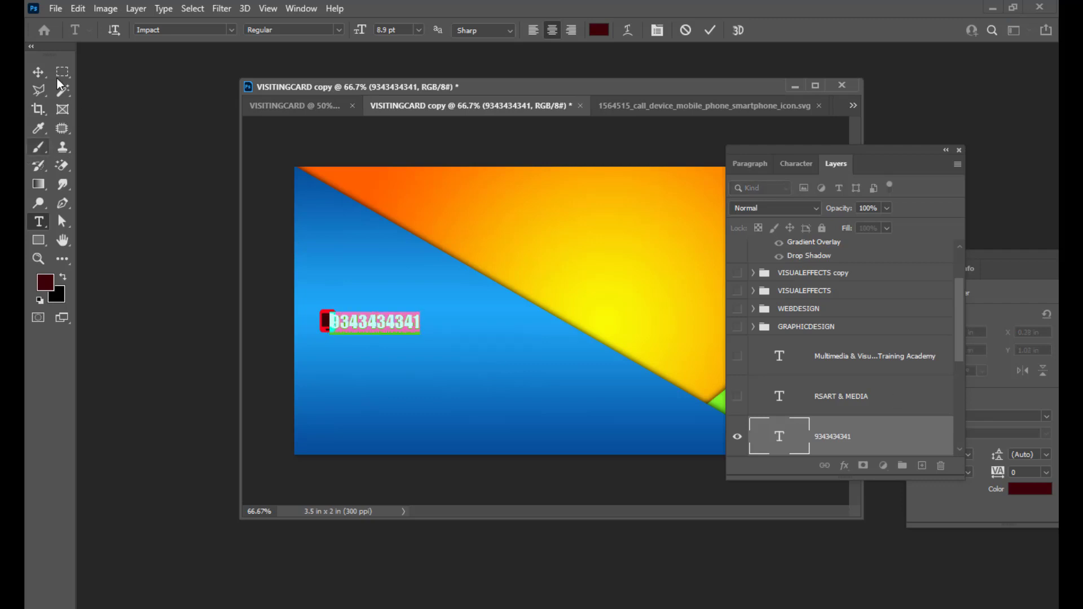
{"action": "left_click", "coordinate": [38, 72]}
{"action": "left_click_drag", "start_coordinate": [375, 326], "coordinate": [396, 326]}
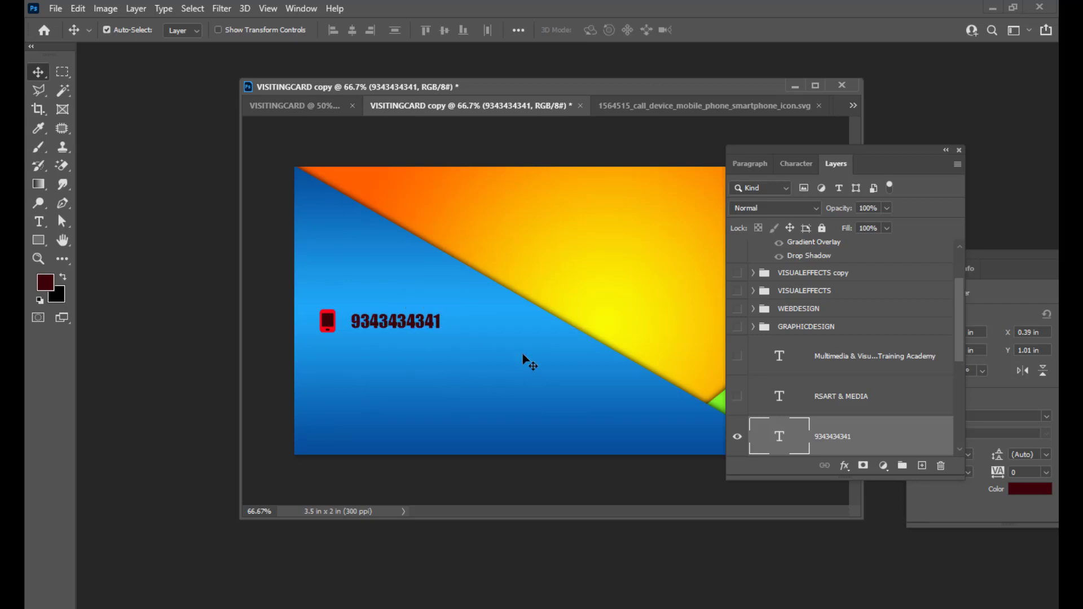
{"action": "key", "text": "Down"}
{"action": "key", "text": "Down"}
Change the phone number's font from Impact to Arial Black in the Black style.
{"action": "key", "text": "Up"}
{"action": "key", "text": "Up"}
{"action": "key", "text": "Down"}
{"action": "key", "text": "Down"}
{"action": "double_click", "coordinate": [779, 436]}
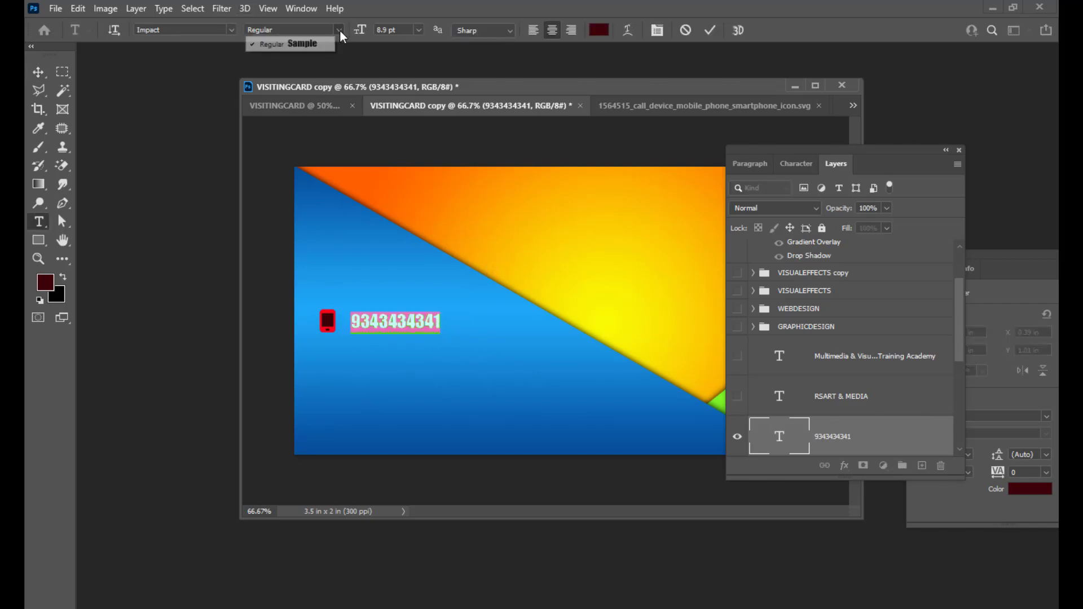
{"action": "left_click", "coordinate": [208, 31]}
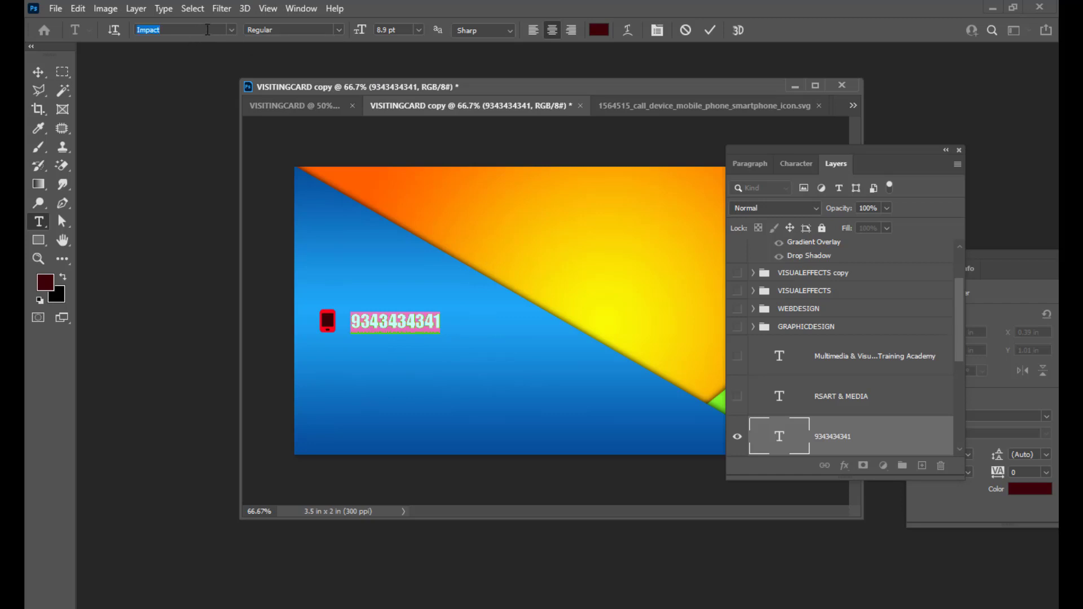
{"action": "type", "text": "ARI"}
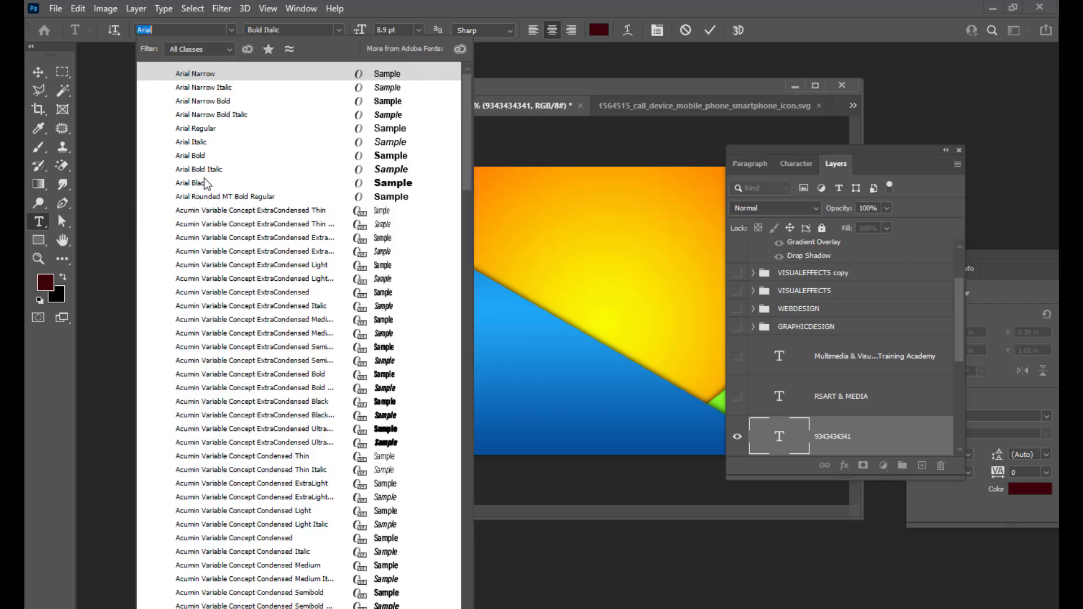
{"action": "left_click", "coordinate": [205, 184]}
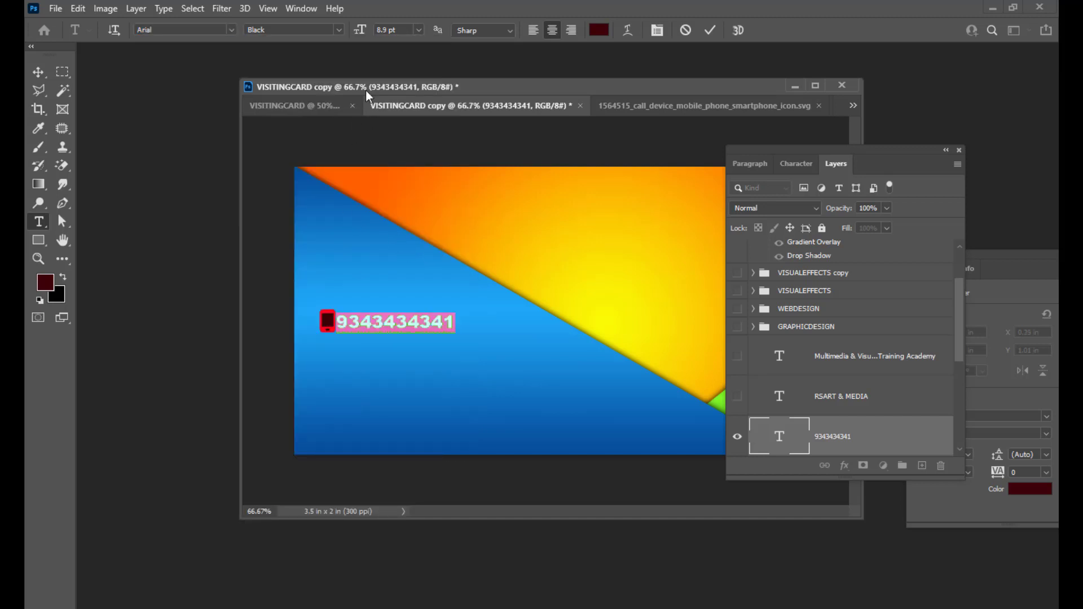
{"action": "left_click", "coordinate": [337, 29]}
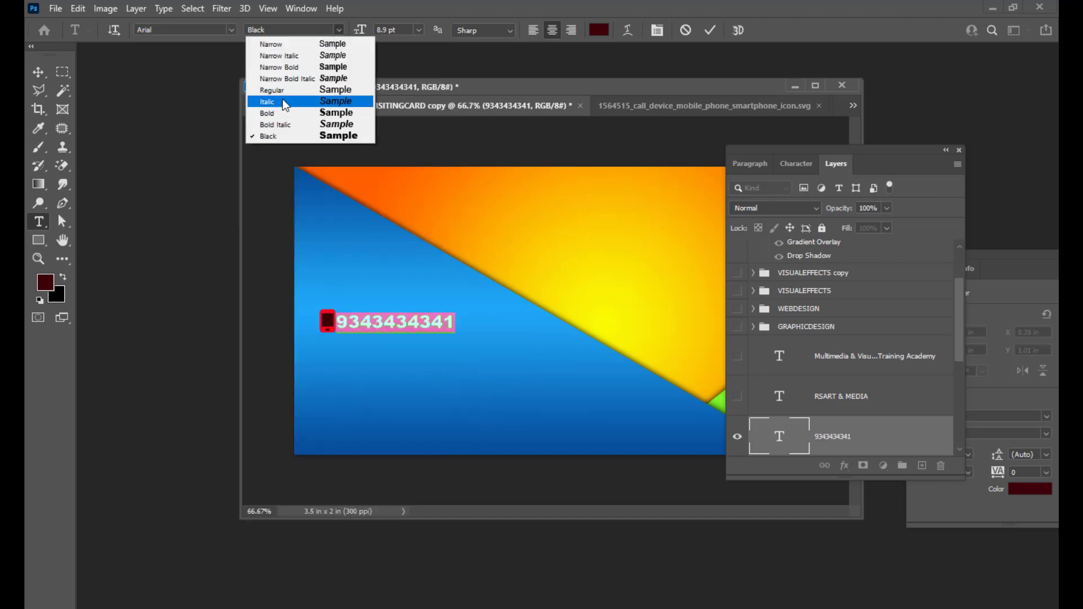
{"action": "left_click", "coordinate": [280, 122]}
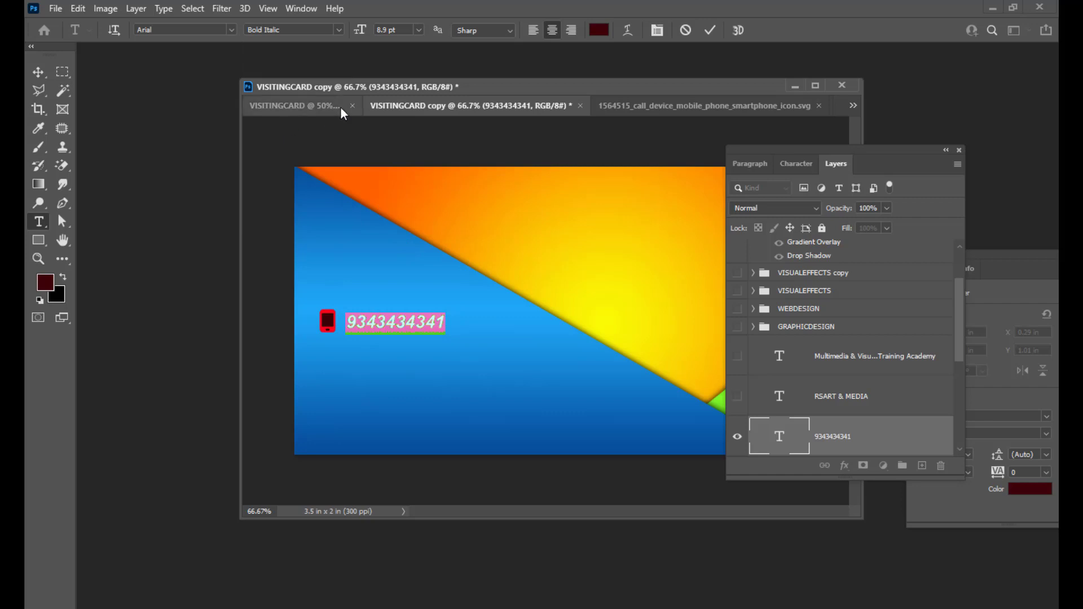
{"action": "left_click", "coordinate": [337, 30]}
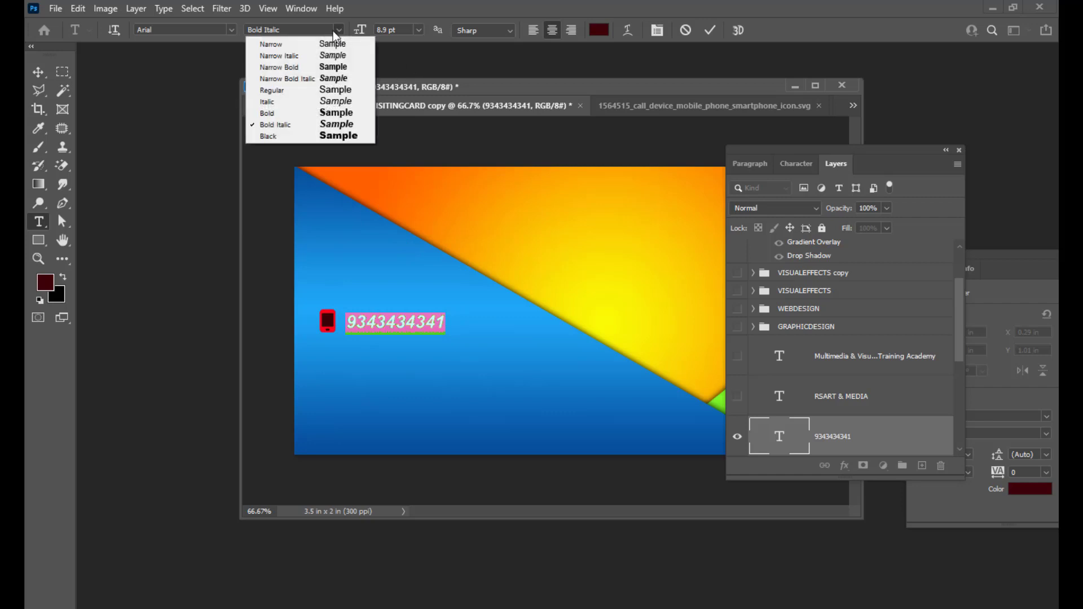
{"action": "left_click", "coordinate": [278, 138]}
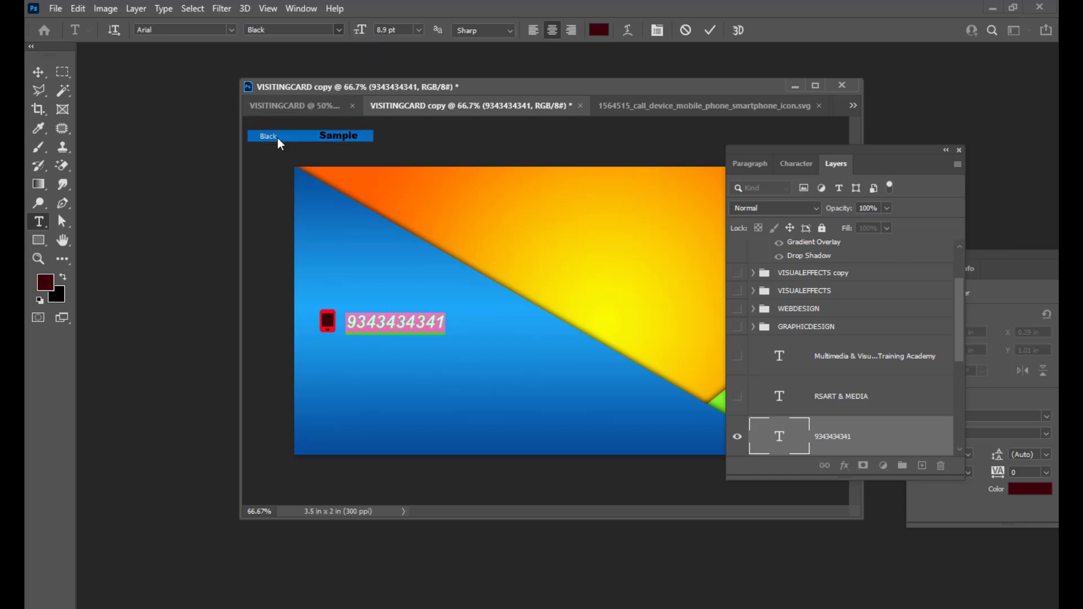
Shift the number slightly right and apply Faux Italic from the Character panel, keeping 8.9 pt.
{"action": "left_click", "coordinate": [39, 72]}
{"action": "left_click_drag", "start_coordinate": [377, 325], "coordinate": [387, 325]}
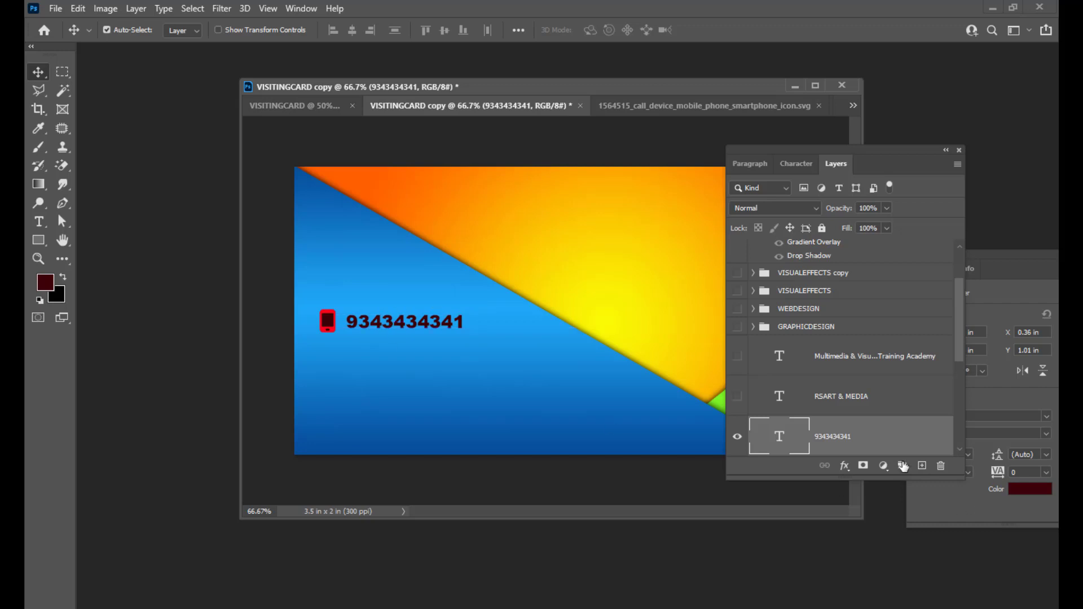
{"action": "double_click", "coordinate": [781, 440]}
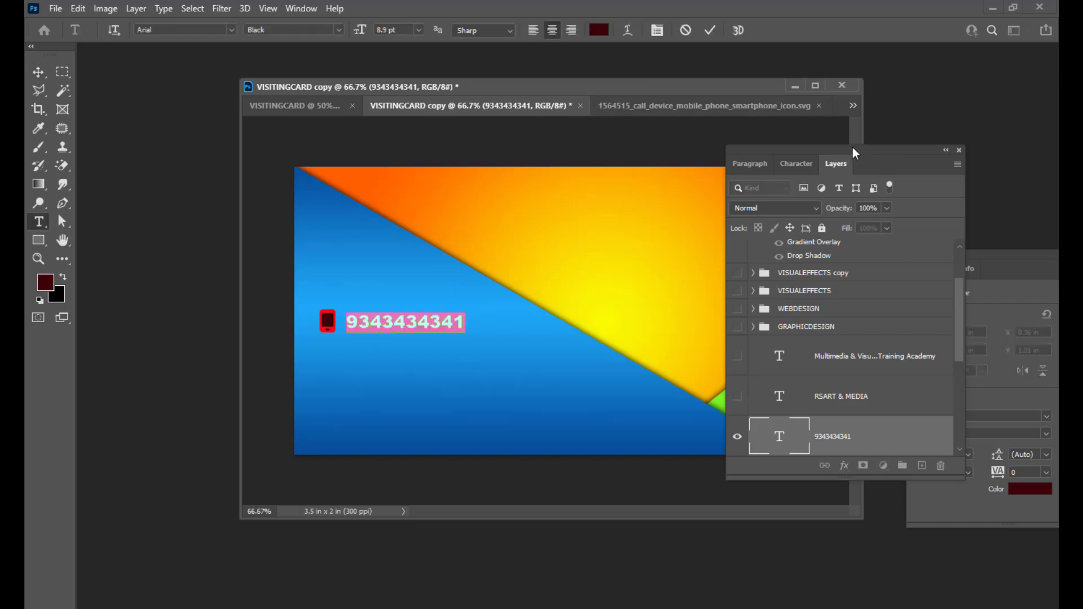
{"action": "left_click_drag", "start_coordinate": [856, 152], "coordinate": [862, 156]}
{"action": "left_click", "coordinate": [301, 9]}
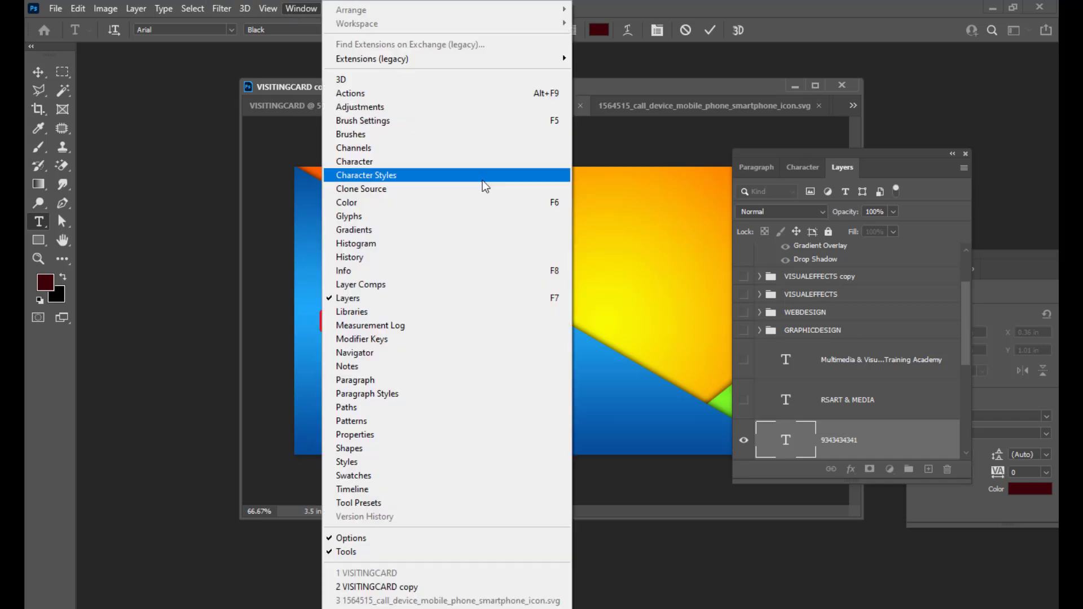
{"action": "left_click", "coordinate": [418, 162]}
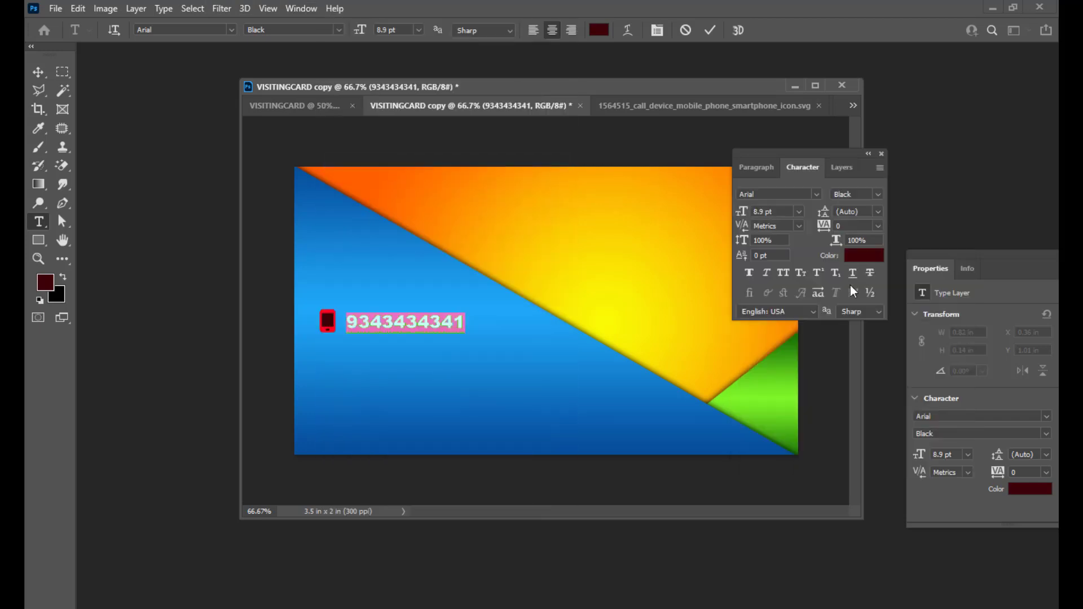
{"action": "left_click", "coordinate": [767, 274]}
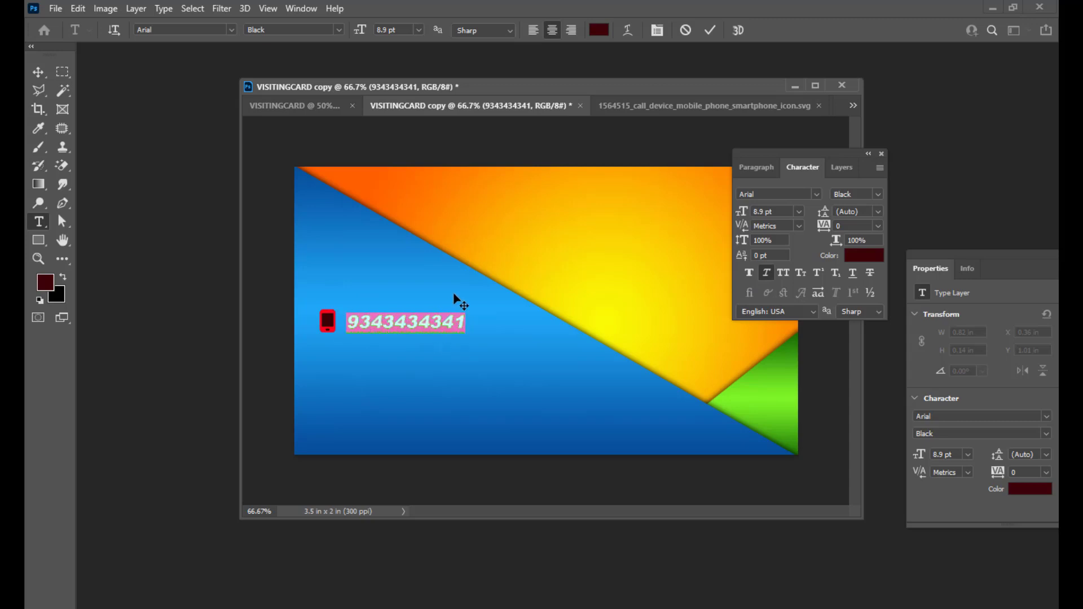
{"action": "key", "text": "ctrl+shift+period"}
{"action": "key", "text": "ctrl+shift+comma"}
{"action": "left_click", "coordinate": [464, 324]}
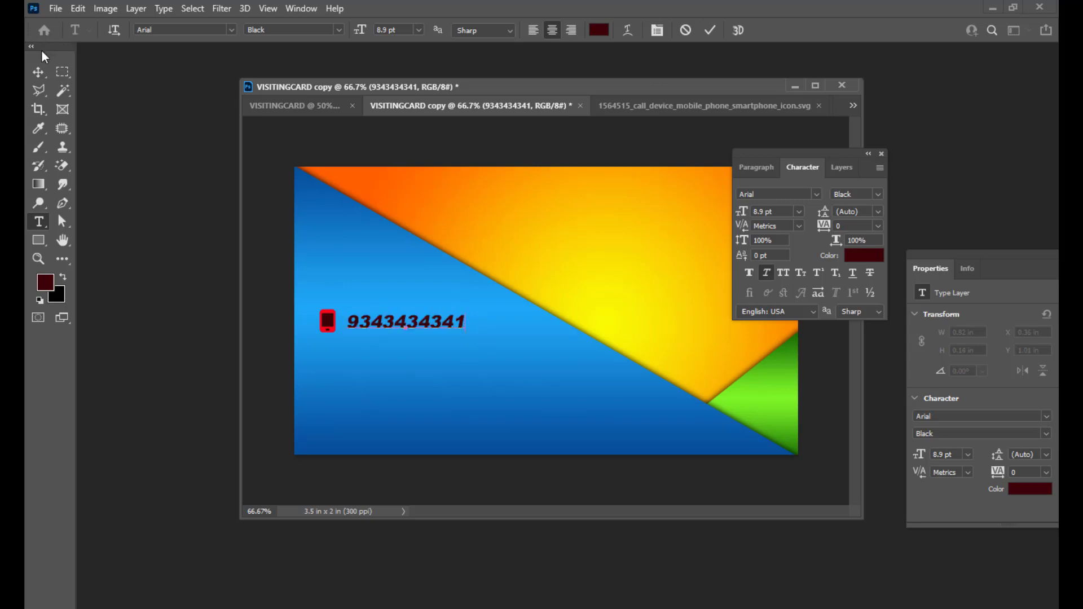
{"action": "left_click", "coordinate": [37, 71]}
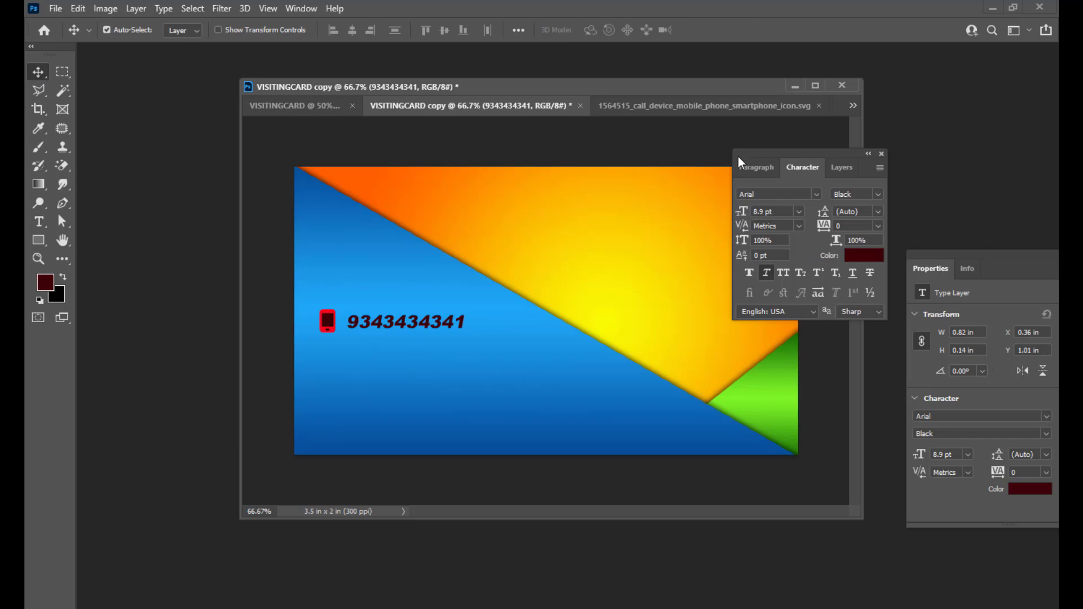
{"action": "left_click", "coordinate": [833, 169]}
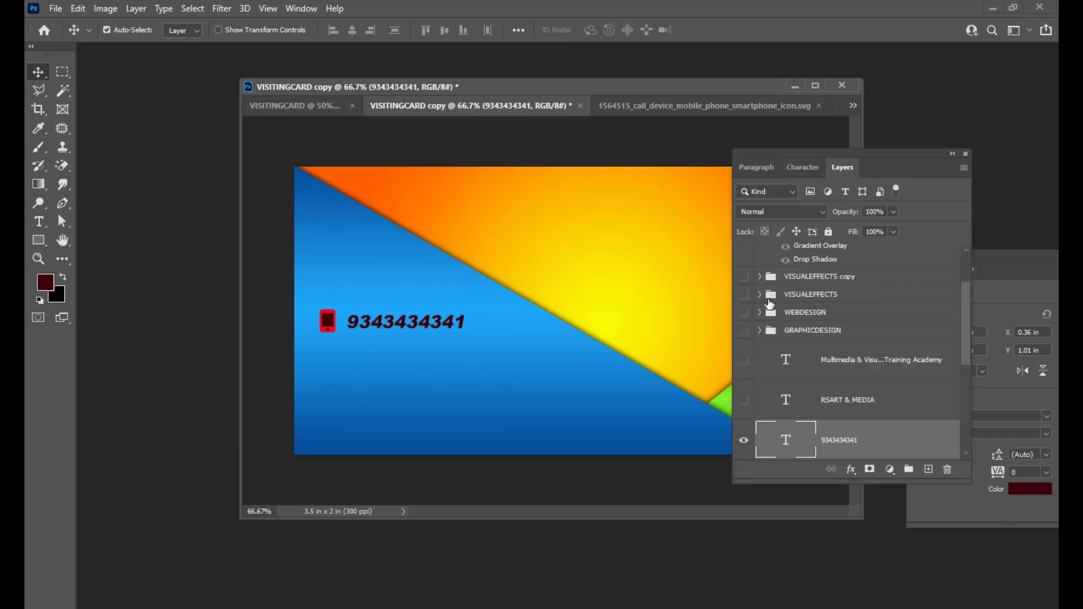
Change the phone number's text colour to white.
{"action": "double_click", "coordinate": [786, 440]}
{"action": "left_click", "coordinate": [600, 29]}
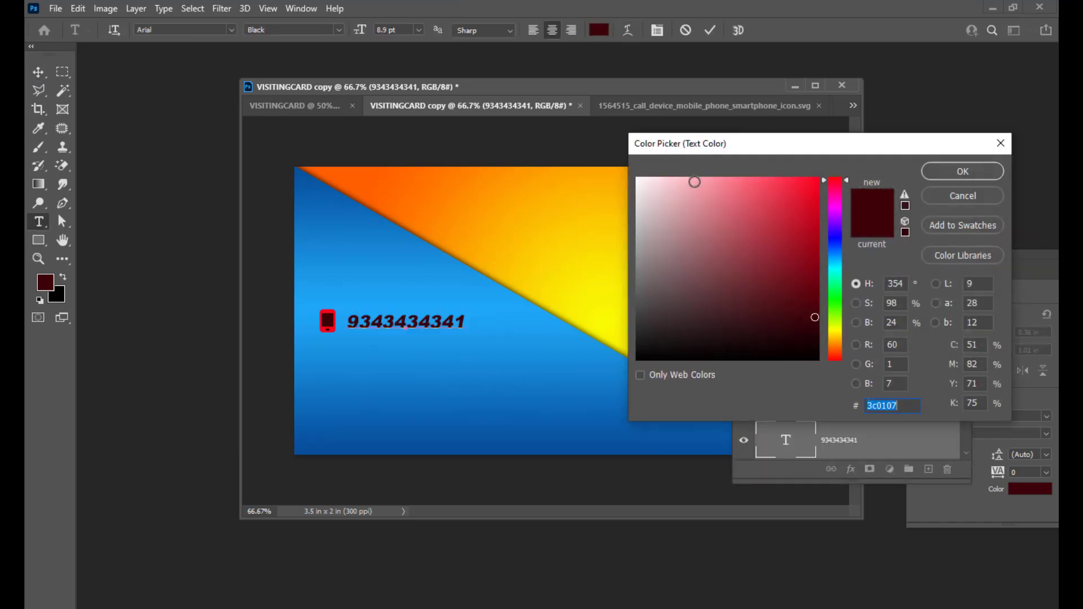
{"action": "left_click_drag", "start_coordinate": [694, 182], "coordinate": [628, 169]}
{"action": "left_click", "coordinate": [940, 171]}
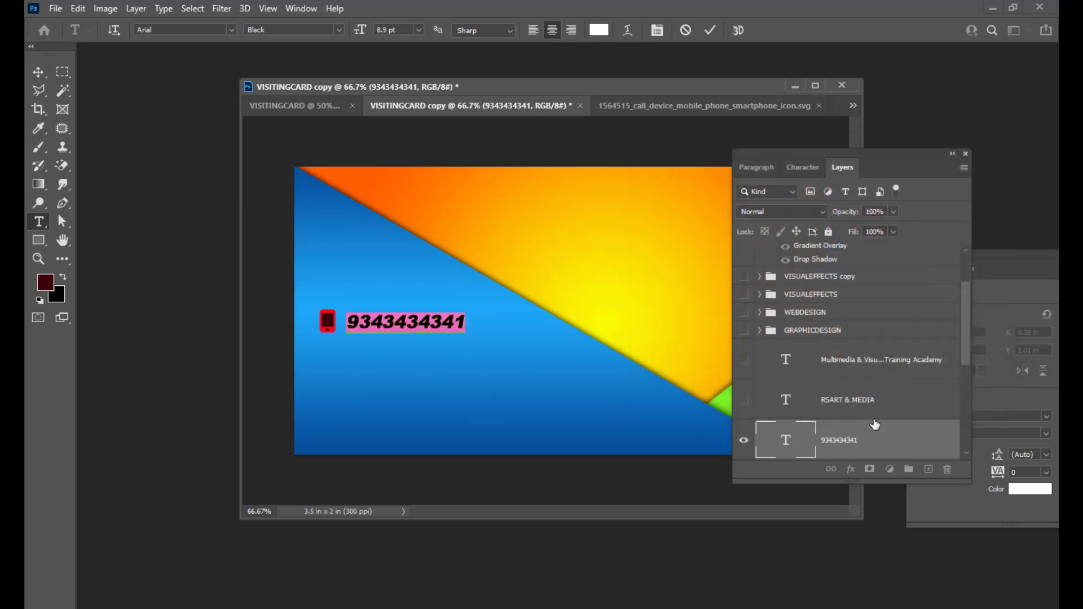
Add a Drop Shadow layer style to the phone number text layer.
{"action": "double_click", "coordinate": [886, 445]}
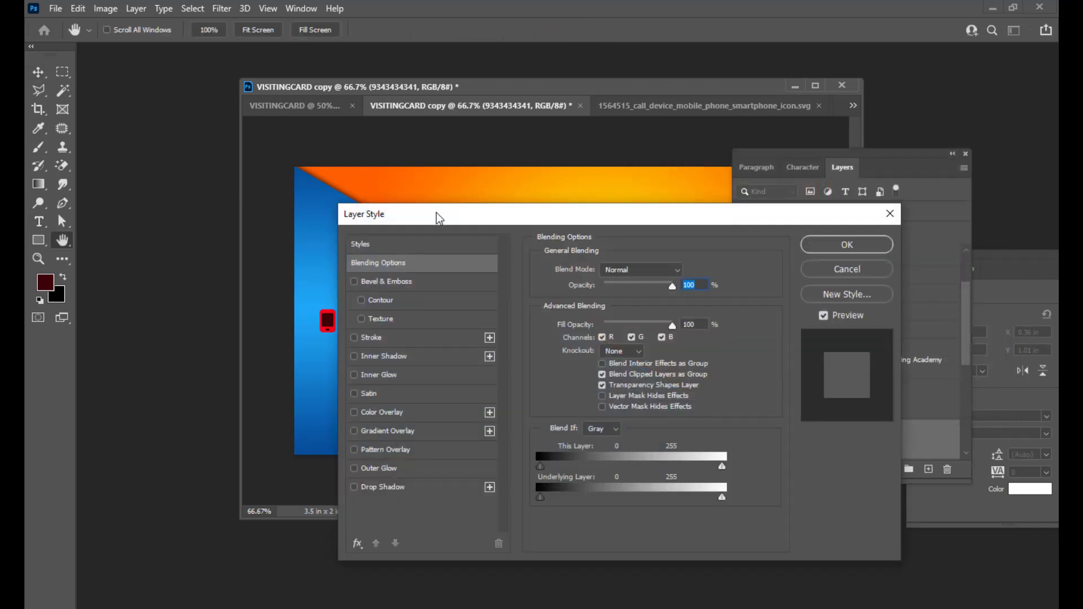
{"action": "left_click_drag", "start_coordinate": [437, 214], "coordinate": [757, 125]}
{"action": "left_click", "coordinate": [675, 394]}
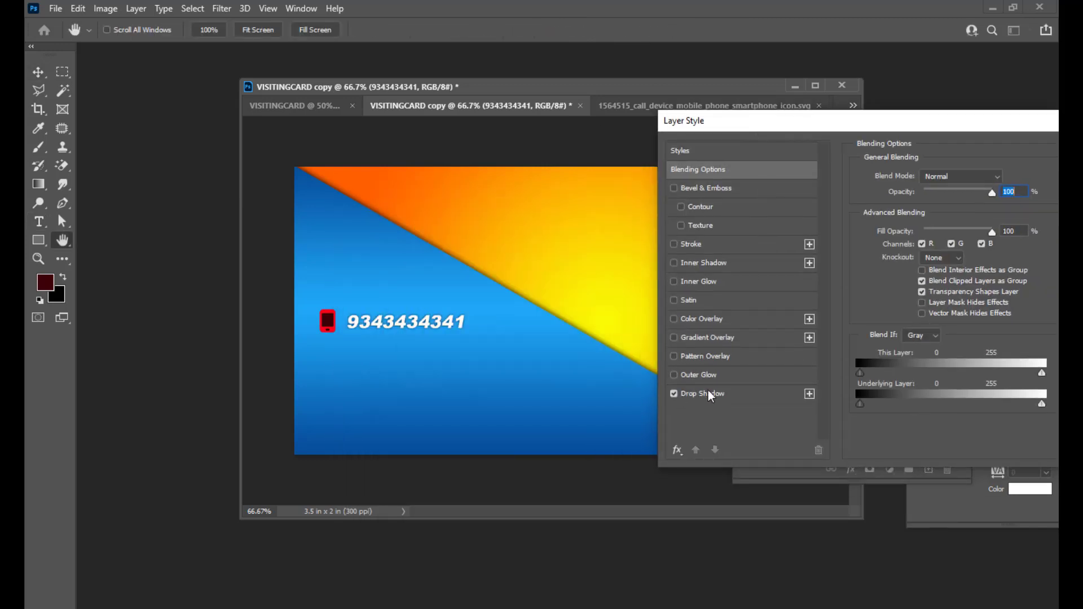
{"action": "left_click", "coordinate": [716, 389]}
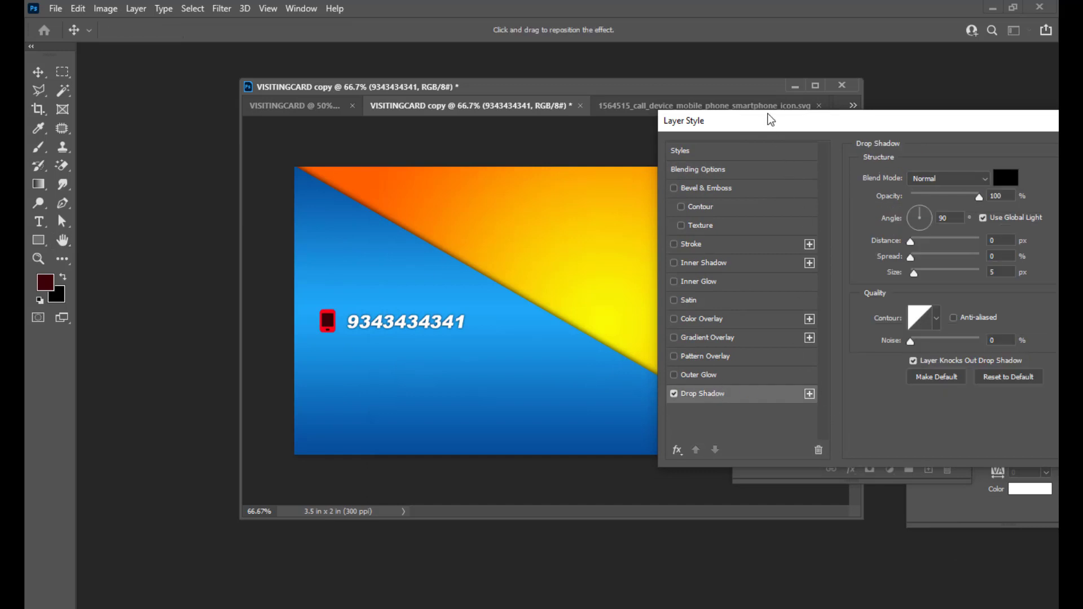
{"action": "left_click_drag", "start_coordinate": [770, 120], "coordinate": [730, 134]}
{"action": "left_click_drag", "start_coordinate": [1012, 136], "coordinate": [906, 138]}
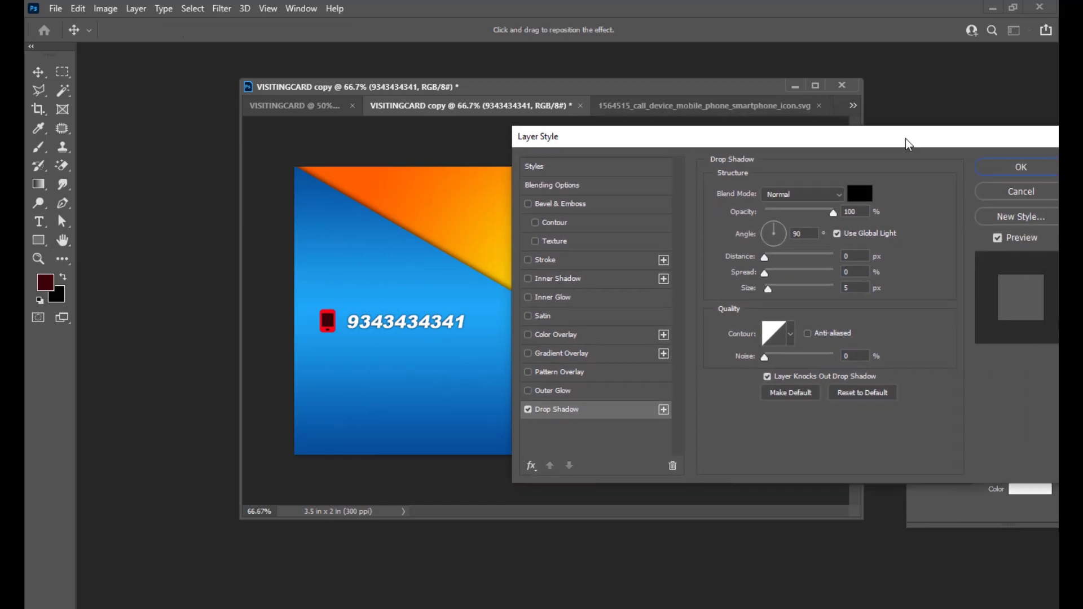
{"action": "left_click", "coordinate": [1050, 168]}
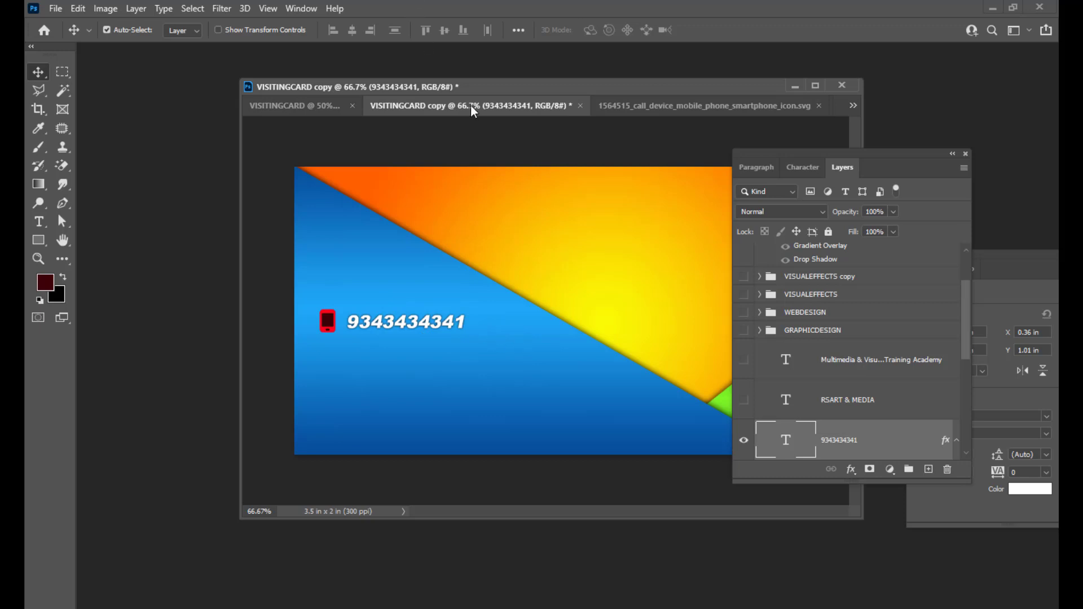
Nudge the card's document window and switch to Chrome, where the phone icon SVG is open.
{"action": "left_click_drag", "start_coordinate": [475, 90], "coordinate": [489, 88]}
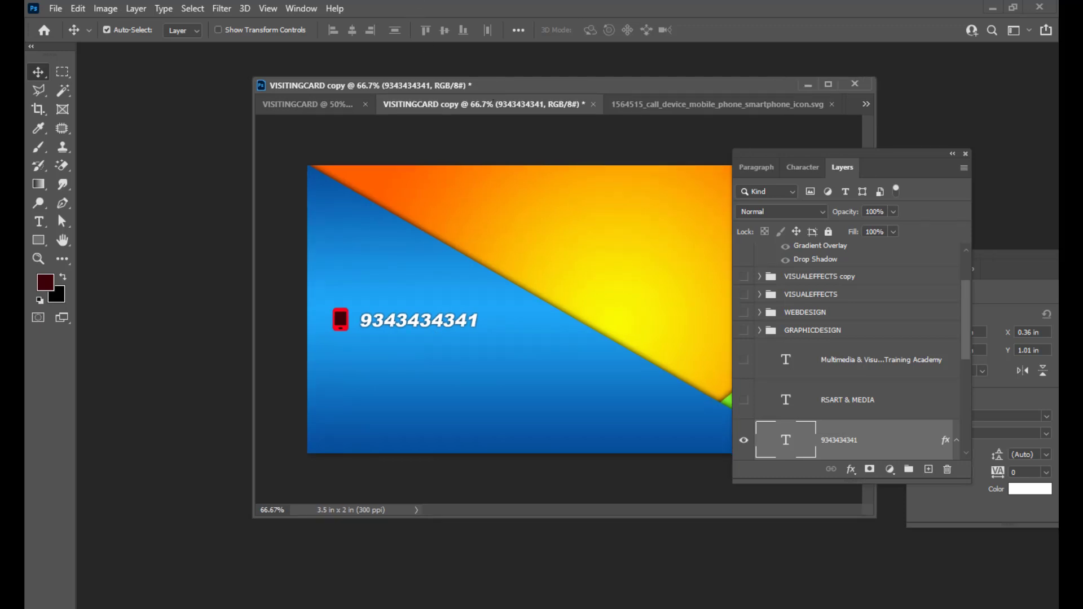
{"action": "key", "text": "alt+Tab"}
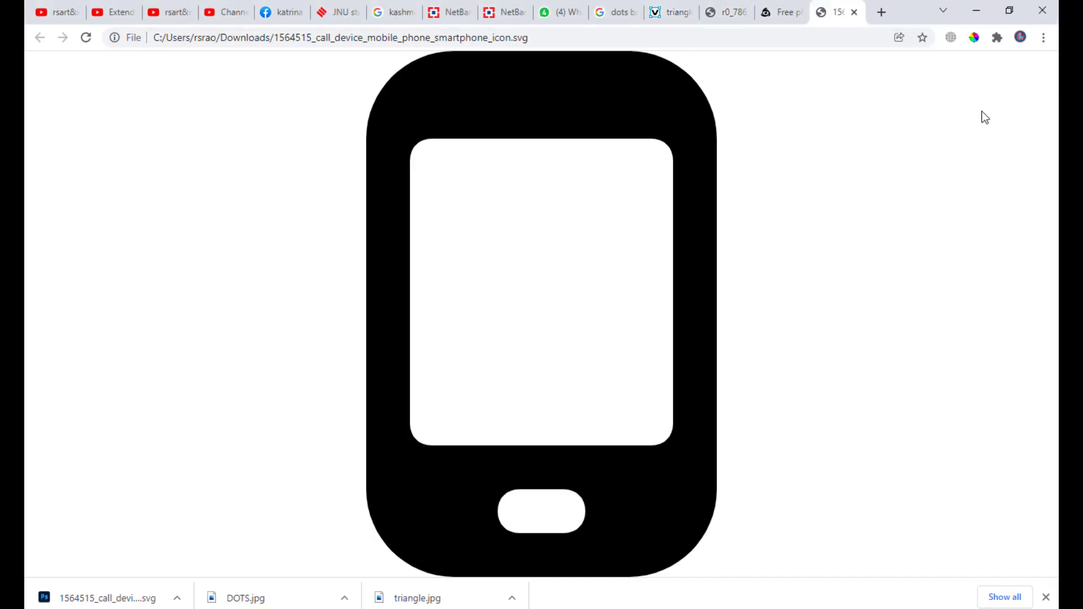
Search Iconfinder for EMAIL and download the solid black envelope icon as an SVG.
{"action": "left_click", "coordinate": [783, 12]}
{"action": "scroll", "coordinate": [252, 112], "scroll_direction": "up", "scroll_amount": 4}
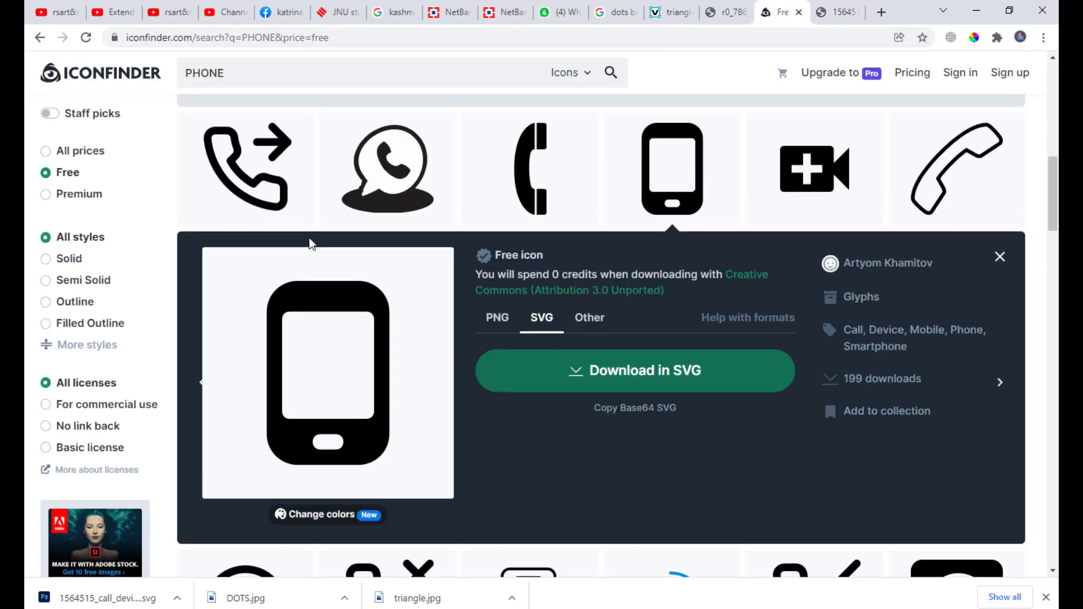
{"action": "double_click", "coordinate": [252, 68]}
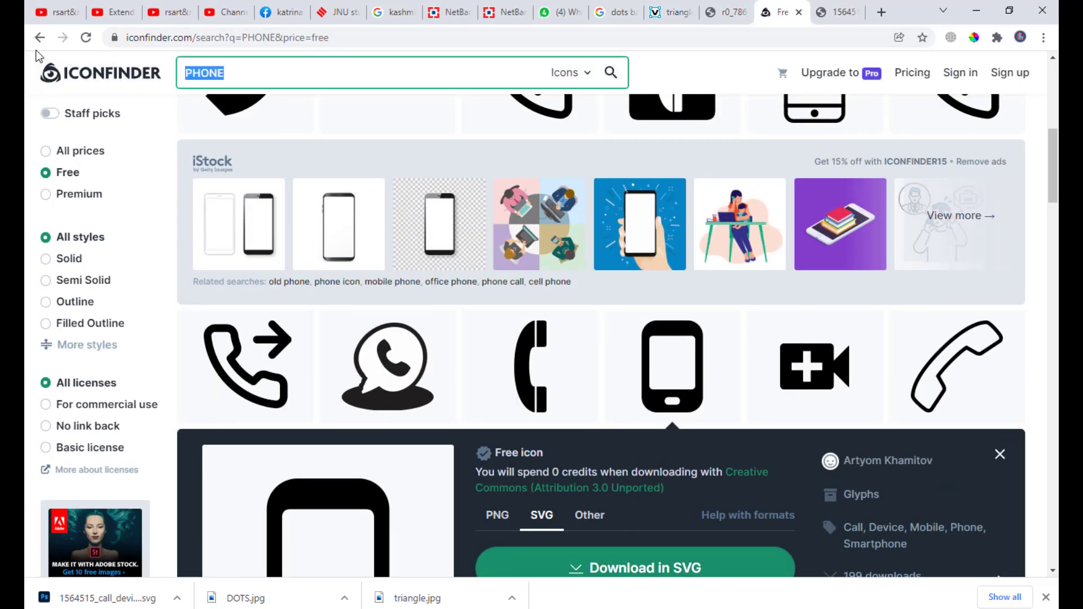
{"action": "key", "text": "BackSpace"}
{"action": "type", "text": "EMAIL"}
{"action": "key", "text": "Return"}
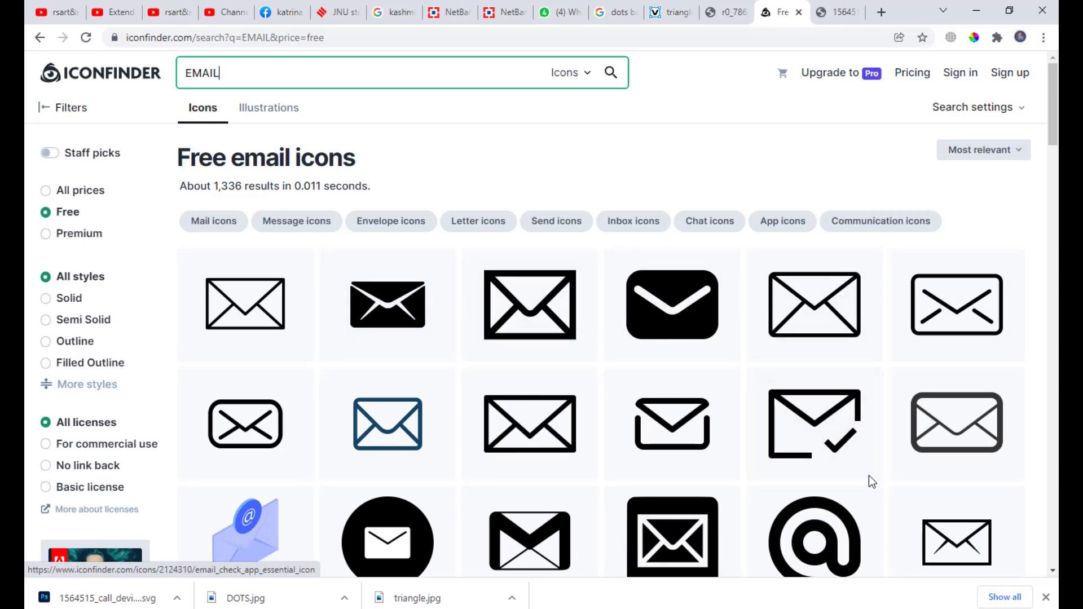
{"action": "scroll", "coordinate": [477, 305], "scroll_direction": "down", "scroll_amount": 1}
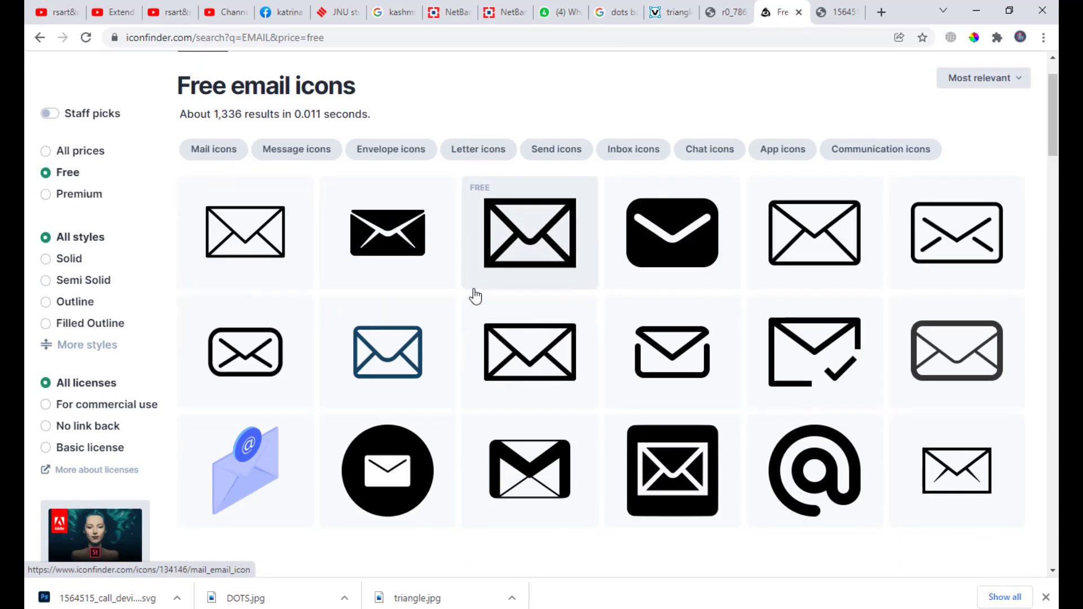
{"action": "left_click", "coordinate": [406, 243]}
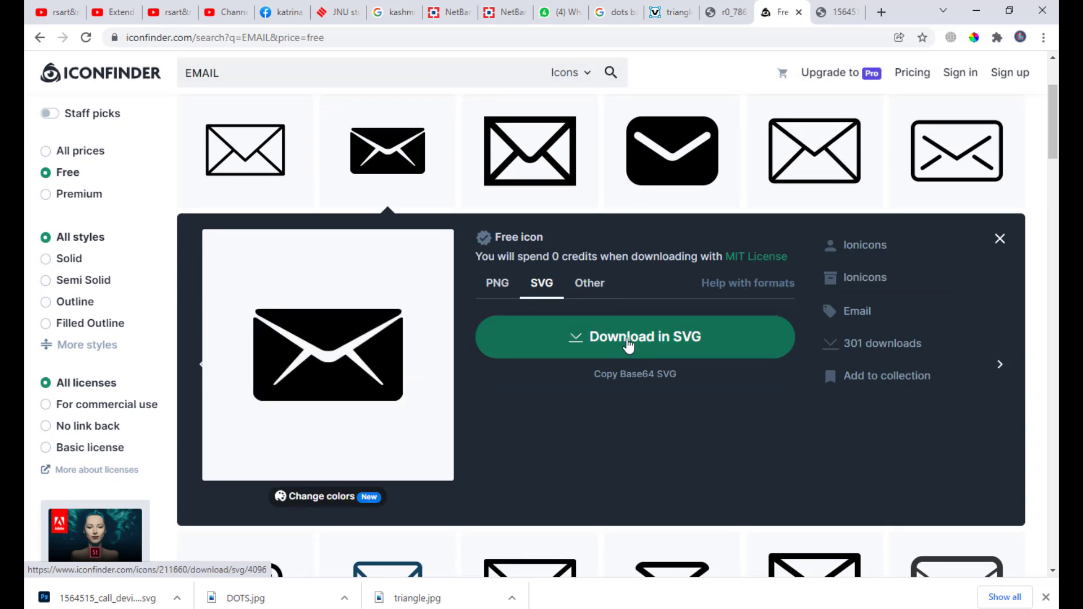
{"action": "left_click", "coordinate": [626, 346]}
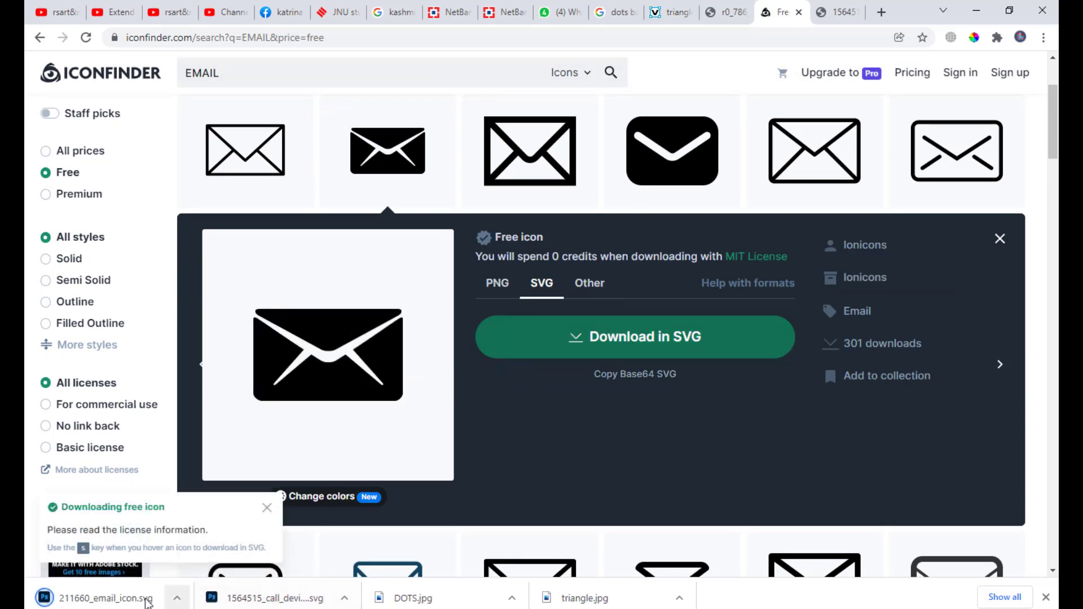
Open 211660_email_icon.svg in Photoshop from its download folder, accepting the rasterize settings.
{"action": "left_click", "coordinate": [177, 598]}
{"action": "left_click", "coordinate": [229, 549]}
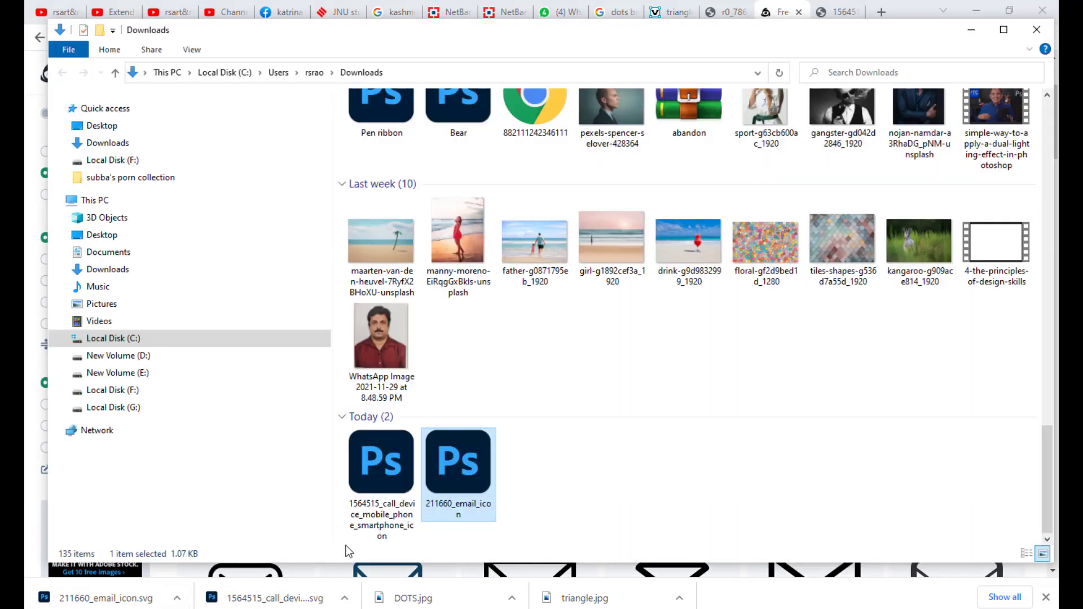
{"action": "right_click", "coordinate": [455, 477]}
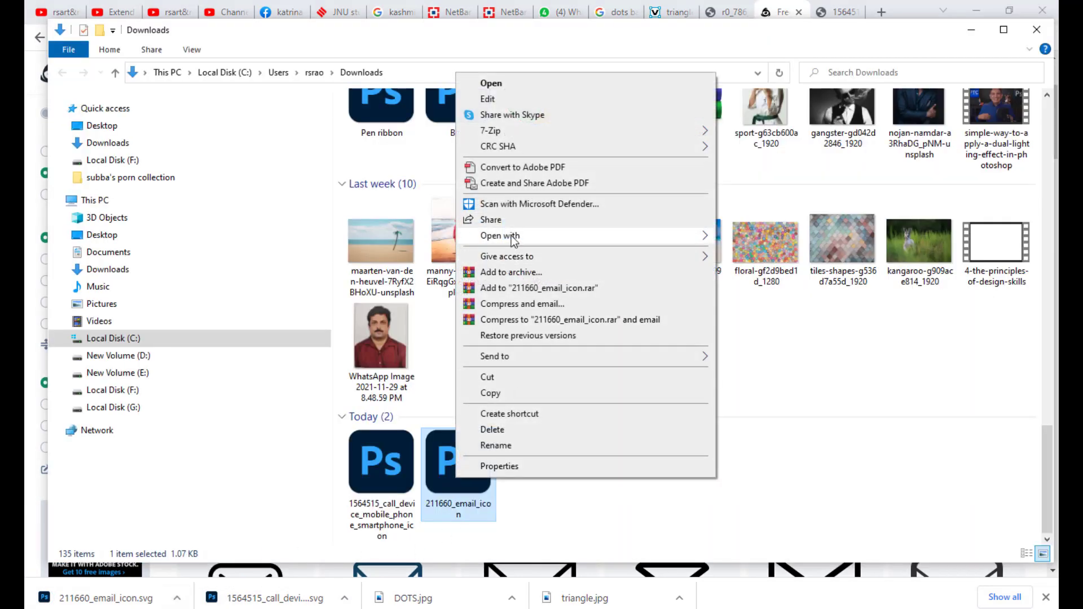
{"action": "mouse_move", "coordinate": [512, 237]}
{"action": "left_click", "coordinate": [823, 253]}
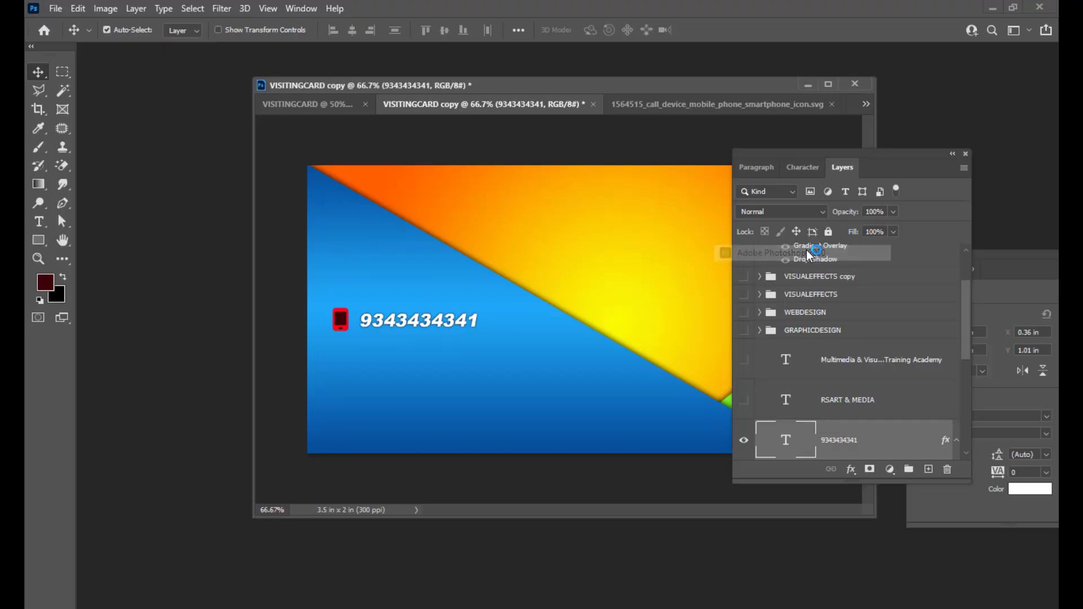
{"action": "left_click", "coordinate": [643, 162]}
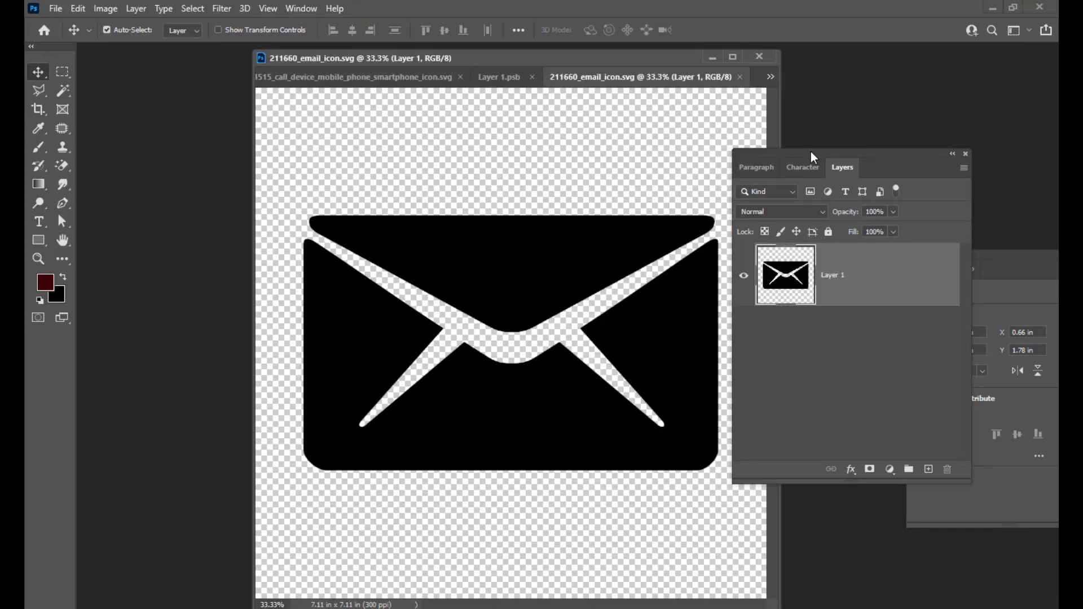
Select the envelope shape, fill it with red ff0000, and deselect.
{"action": "left_click_drag", "start_coordinate": [811, 151], "coordinate": [837, 143]}
{"action": "left_click", "coordinate": [818, 274], "text": "ctrl"}
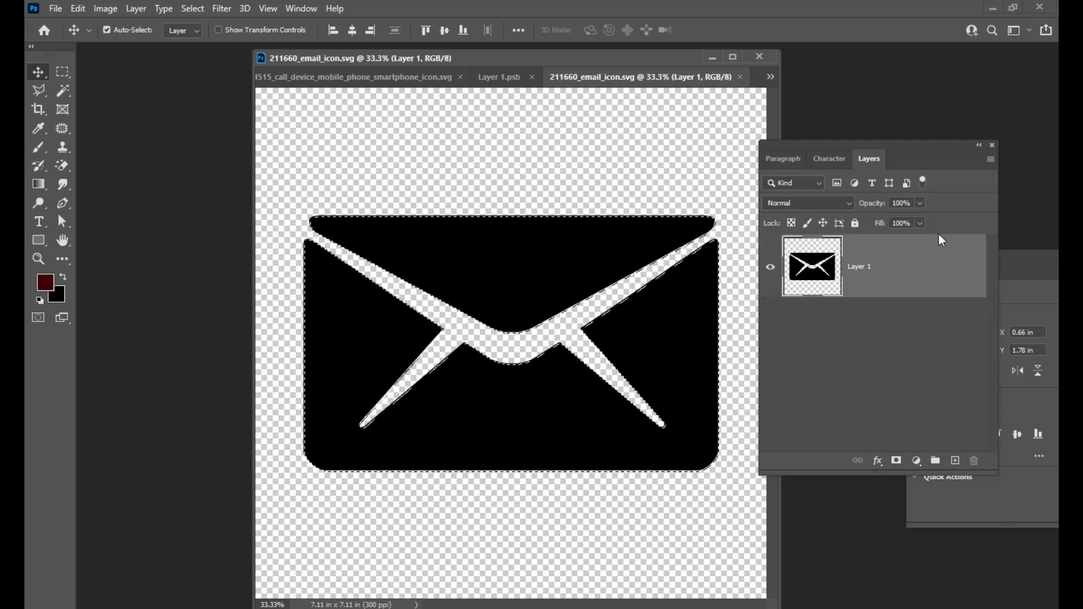
{"action": "left_click_drag", "start_coordinate": [865, 145], "coordinate": [888, 131]}
{"action": "left_click", "coordinate": [45, 282]}
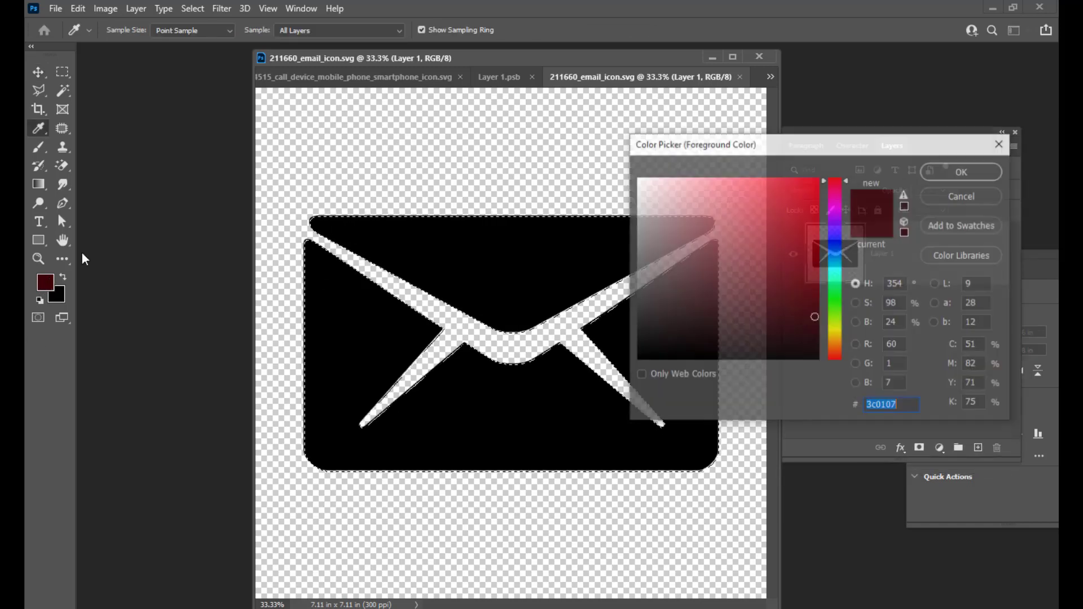
{"action": "type", "text": "ff0000"}
{"action": "left_click", "coordinate": [952, 171]}
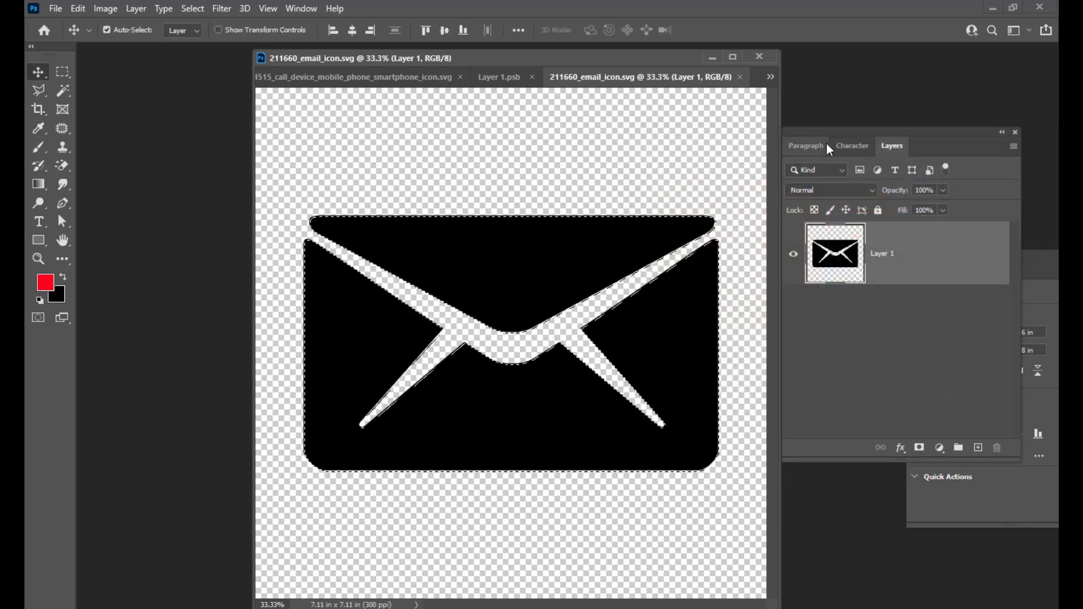
{"action": "key", "text": "alt+BackSpace"}
{"action": "key", "text": "ctrl+d"}
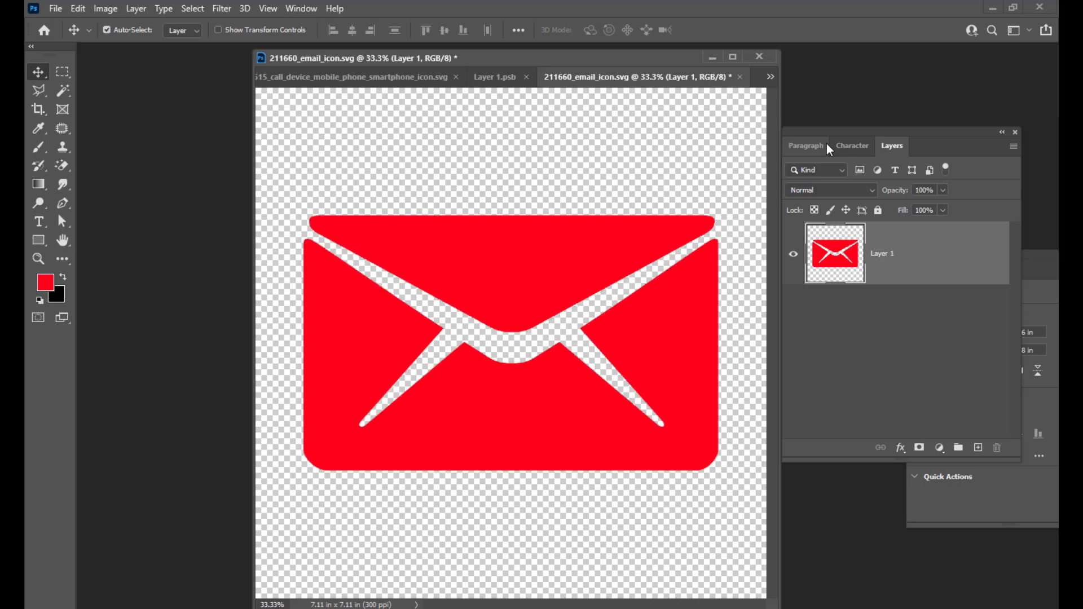
Convert Layer 1 to a smart object and rearrange the panels and document window.
{"action": "left_click_drag", "start_coordinate": [906, 149], "coordinate": [867, 151]}
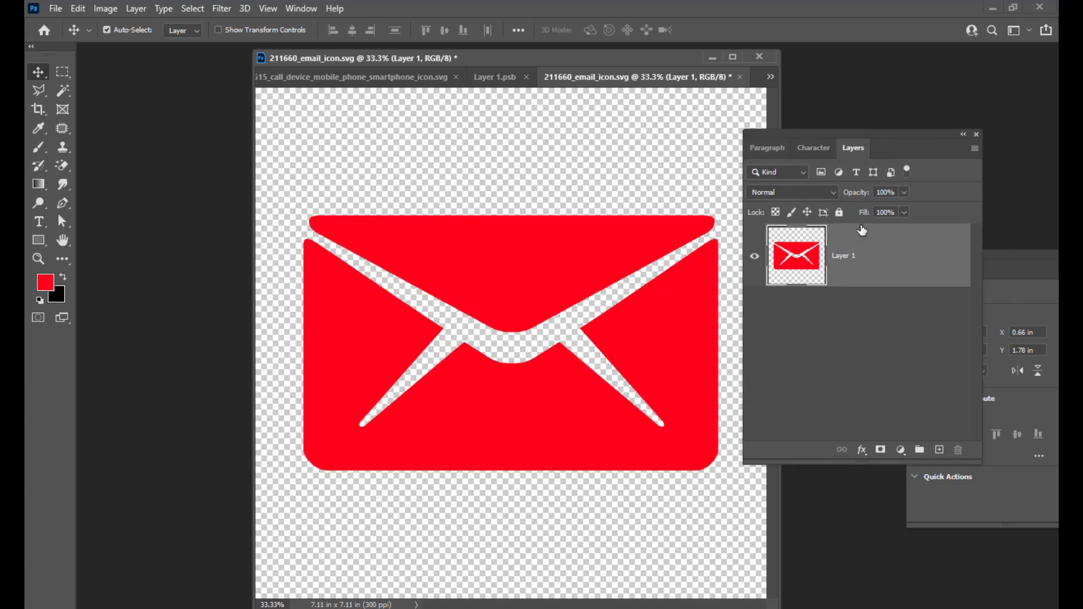
{"action": "right_click", "coordinate": [864, 237]}
{"action": "left_click", "coordinate": [733, 209]}
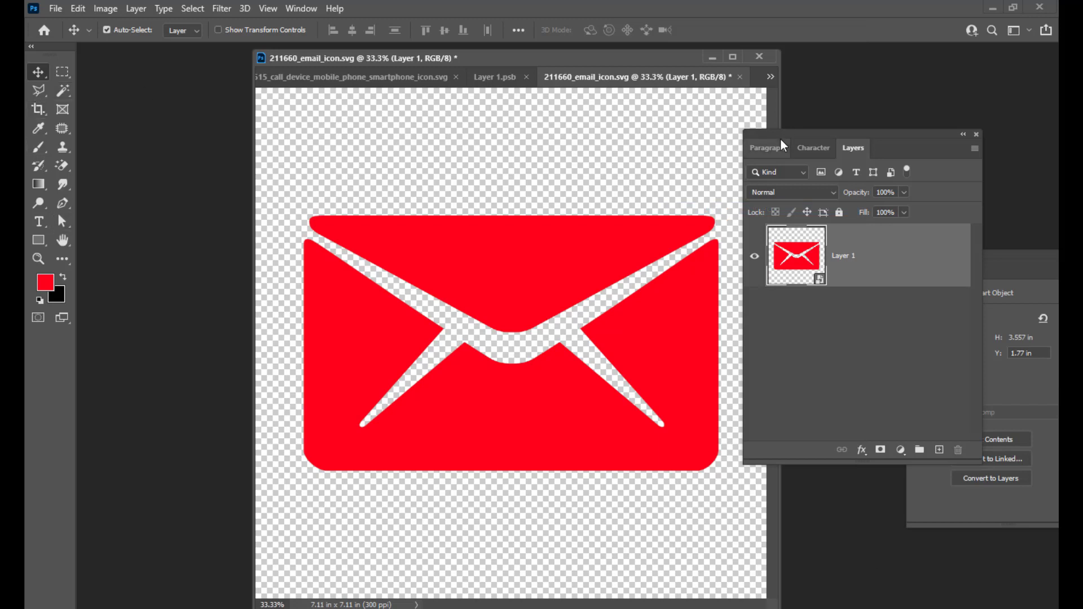
{"action": "left_click_drag", "start_coordinate": [783, 145], "coordinate": [968, 115]}
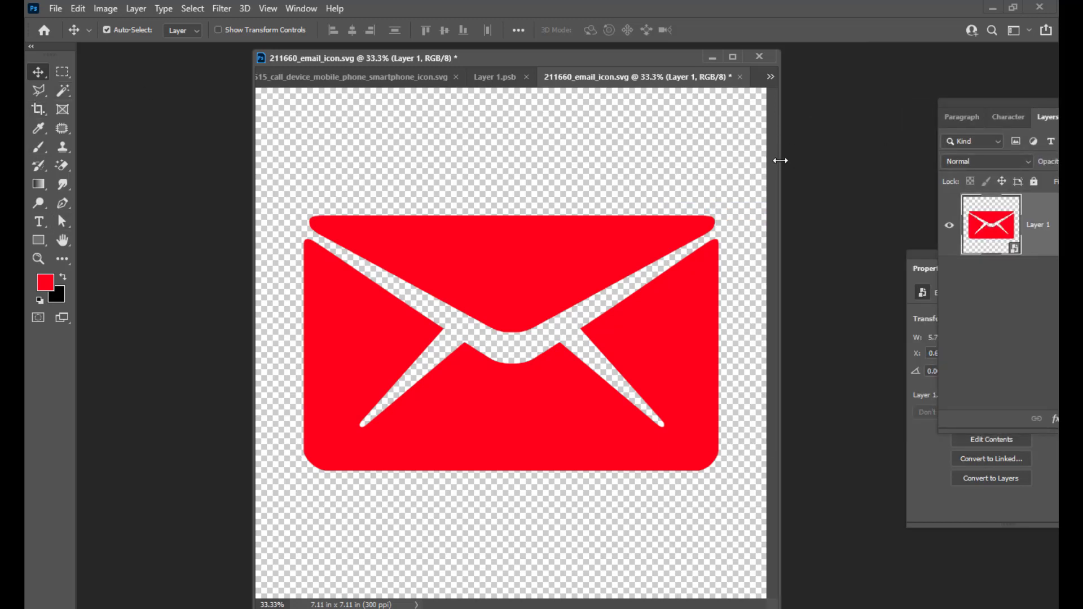
{"action": "left_click_drag", "start_coordinate": [780, 161], "coordinate": [996, 161]}
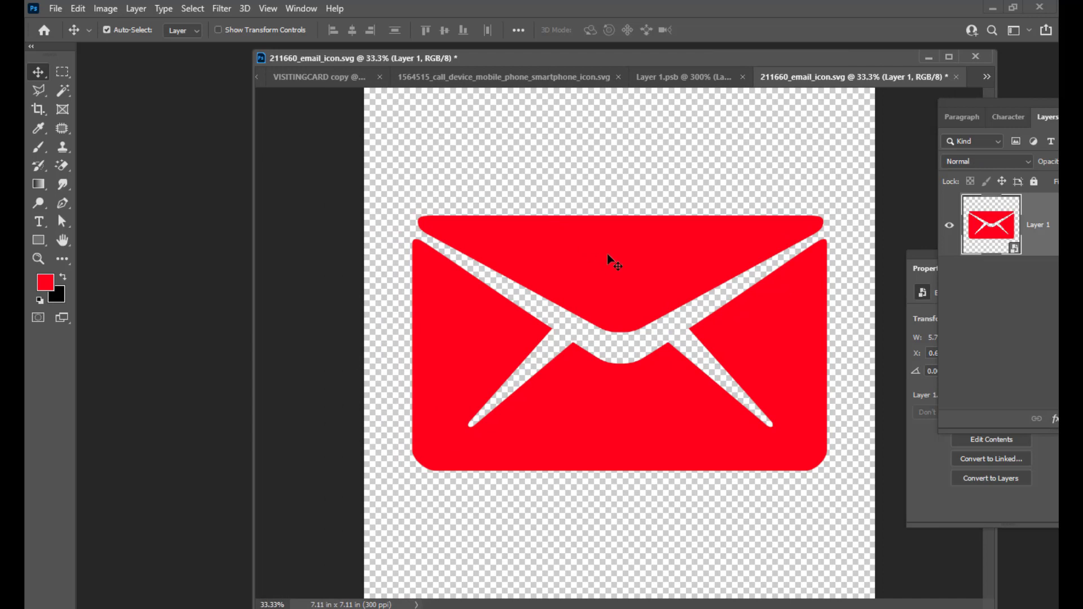
Close the phone icon document without saving.
{"action": "left_click_drag", "start_coordinate": [540, 78], "coordinate": [538, 309]}
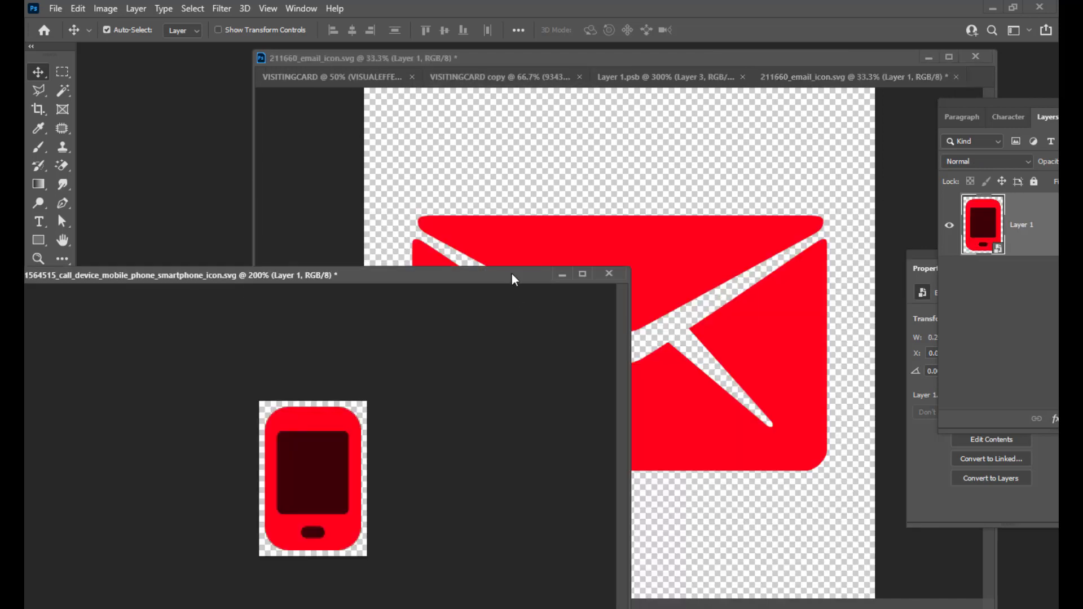
{"action": "left_click_drag", "start_coordinate": [512, 273], "coordinate": [439, 280]}
{"action": "left_click", "coordinate": [535, 281]}
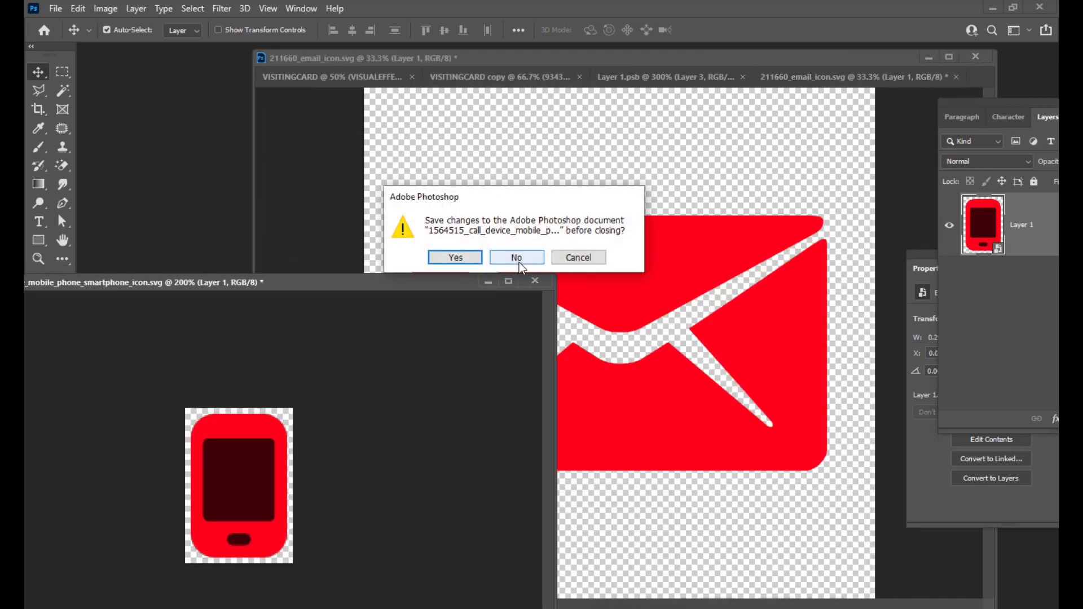
{"action": "left_click", "coordinate": [517, 259]}
Drag the red envelope onto the visiting card as a new layer.
{"action": "left_click_drag", "start_coordinate": [605, 57], "coordinate": [522, 67]}
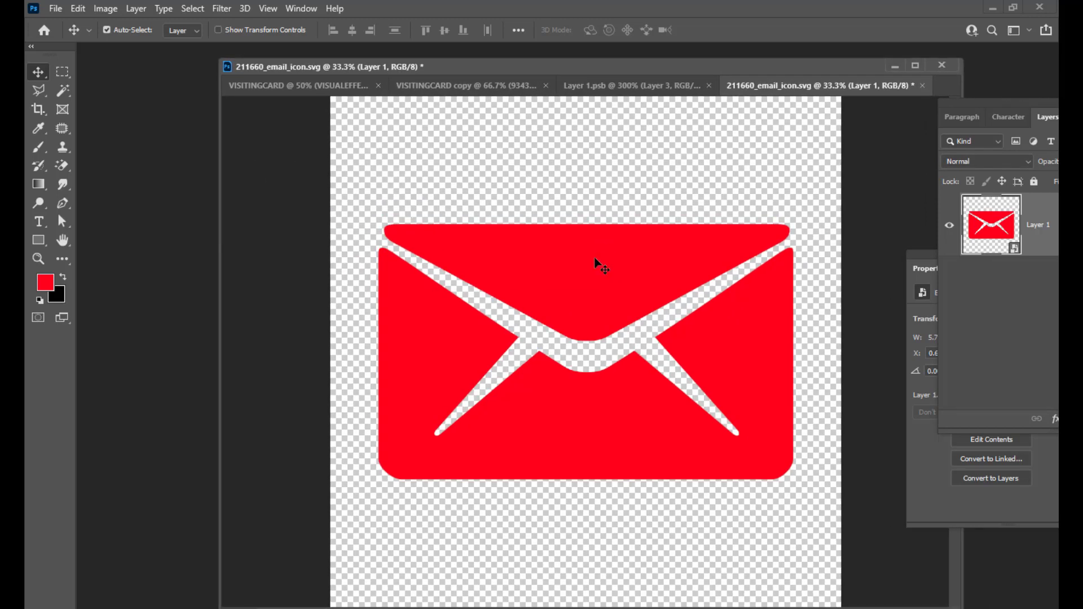
{"action": "left_click_drag", "start_coordinate": [564, 231], "coordinate": [492, 83]}
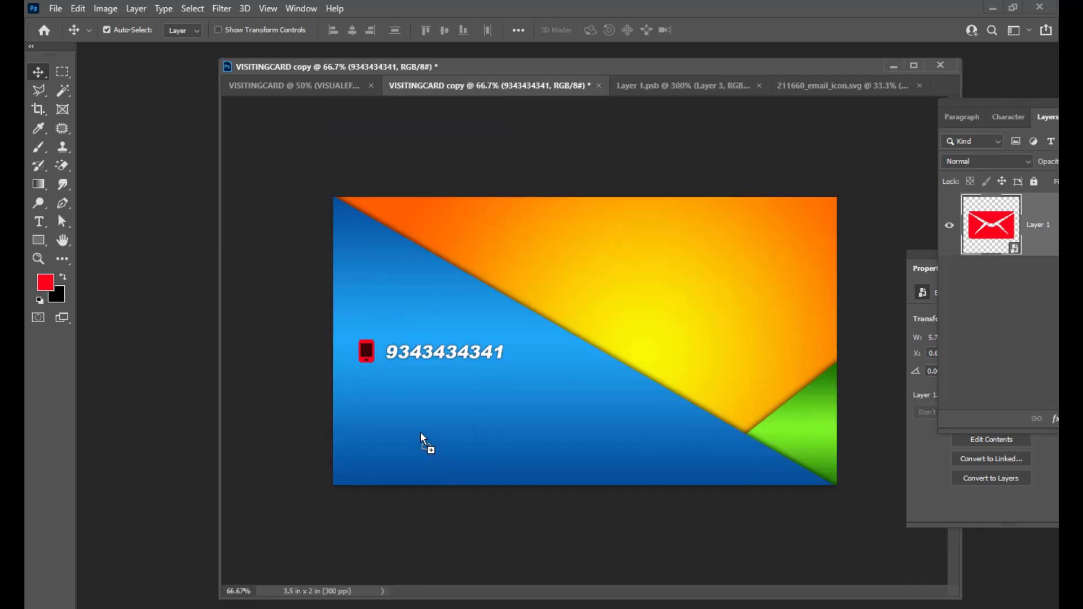
{"action": "left_click_drag", "start_coordinate": [420, 434], "coordinate": [377, 396]}
{"action": "left_click_drag", "start_coordinate": [555, 240], "coordinate": [513, 318]}
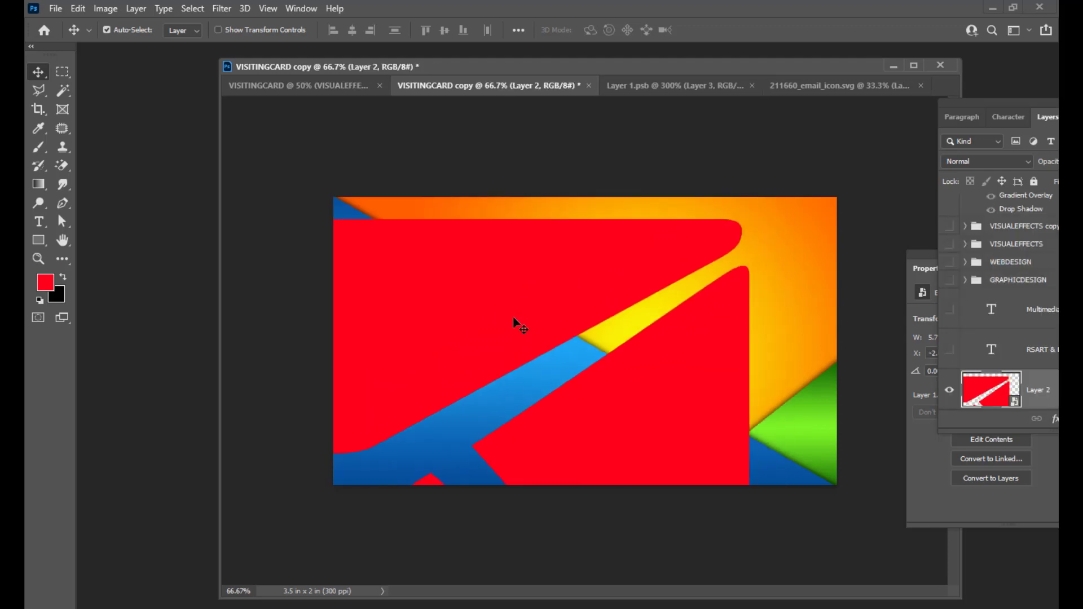
Shrink the envelope to a small icon and place it below the phone icon.
{"action": "key", "text": "ctrl+t"}
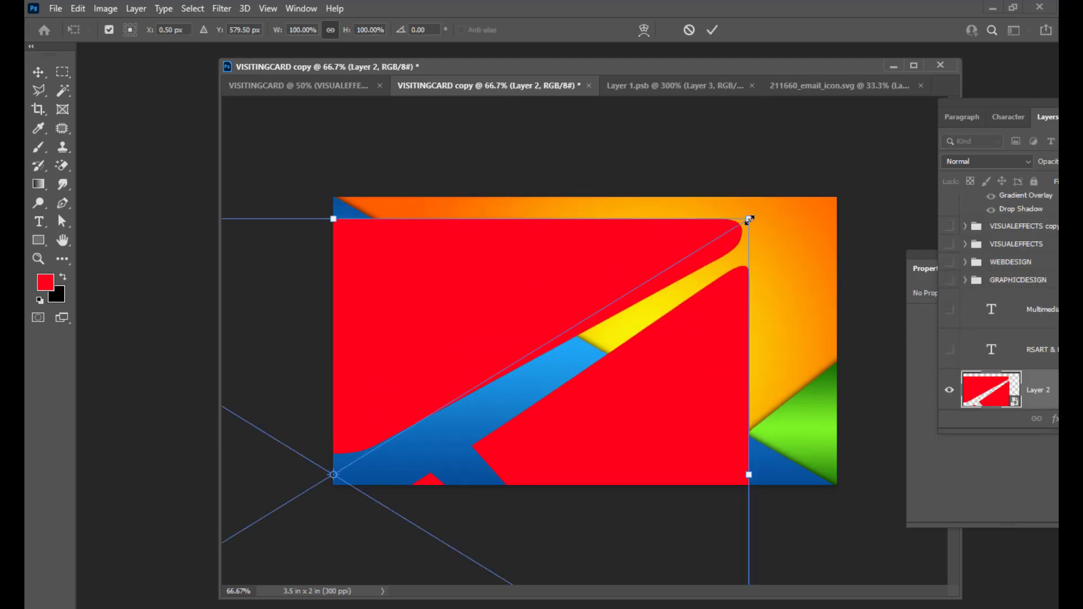
{"action": "left_click_drag", "start_coordinate": [749, 220], "coordinate": [460, 382]}
{"action": "key", "text": "ctrl+z"}
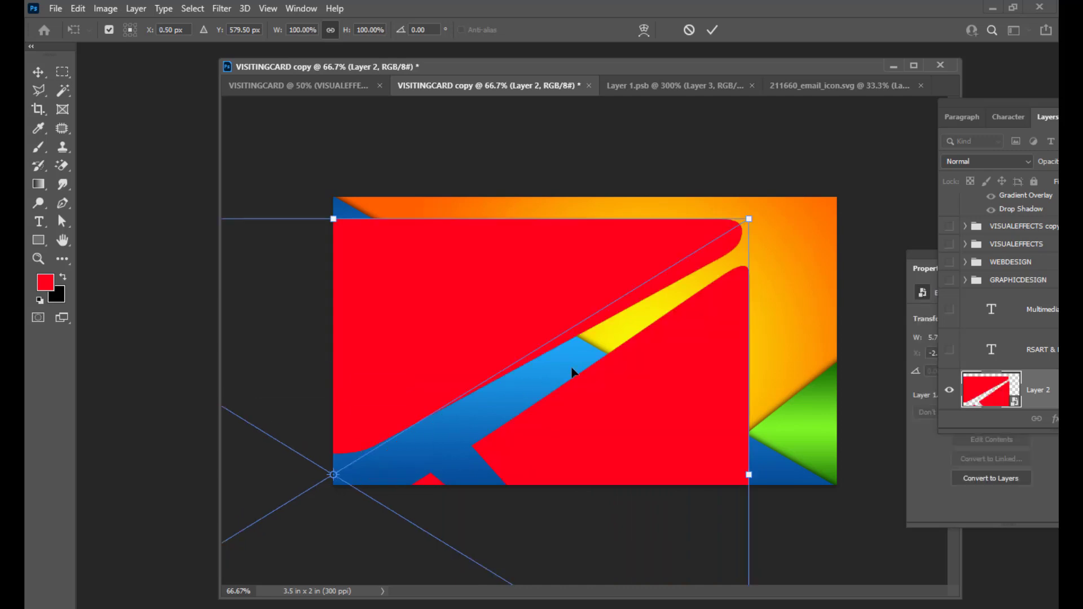
{"action": "left_click_drag", "start_coordinate": [747, 218], "coordinate": [401, 377]}
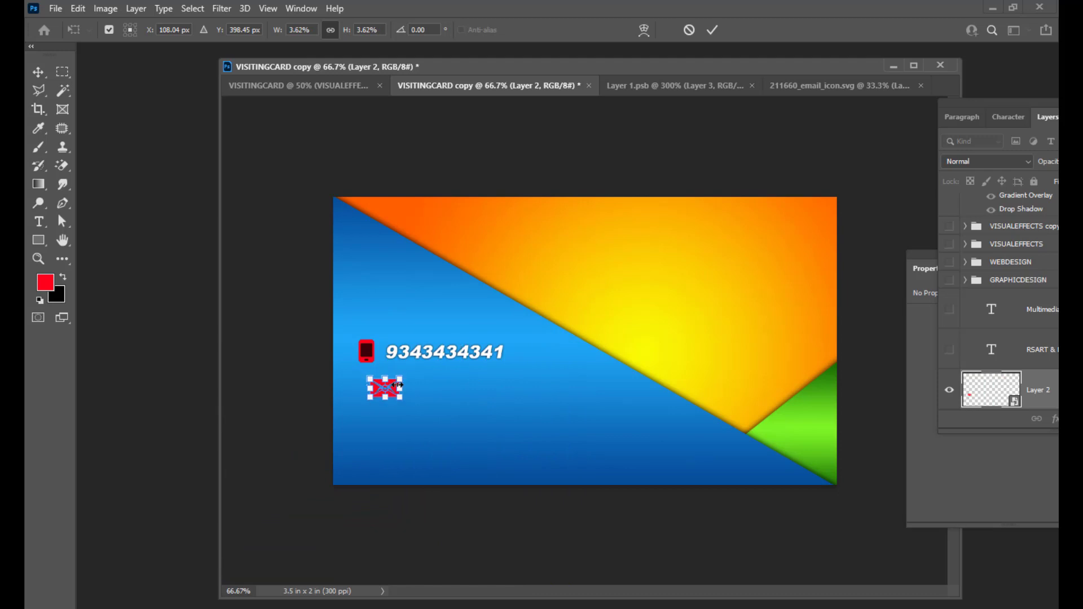
{"action": "left_click", "coordinate": [383, 385]}
{"action": "key", "text": "Return"}
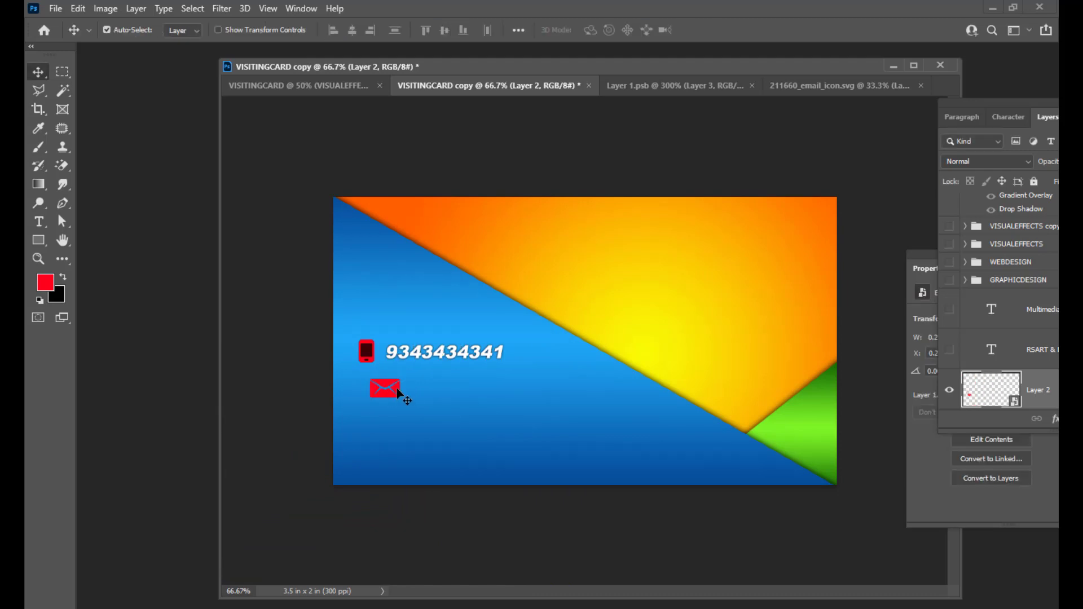
{"action": "left_click_drag", "start_coordinate": [398, 392], "coordinate": [376, 395]}
Enlarge the envelope icon slightly and undock the Layers panel to float over the canvas.
{"action": "key", "text": "ctrl+t"}
{"action": "key", "text": "Return"}
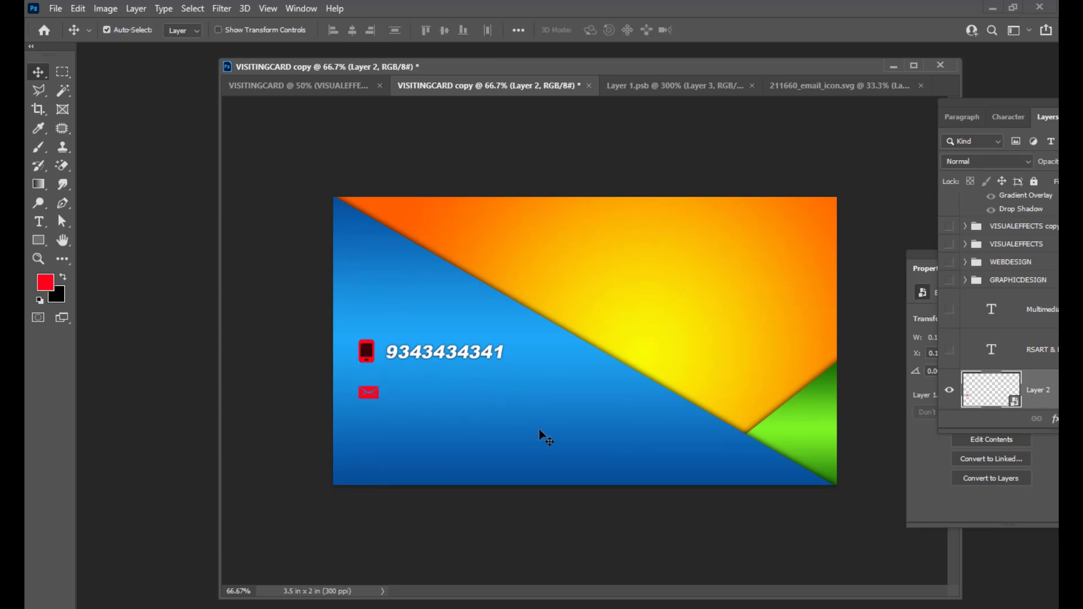
{"action": "key", "text": "ctrl+t"}
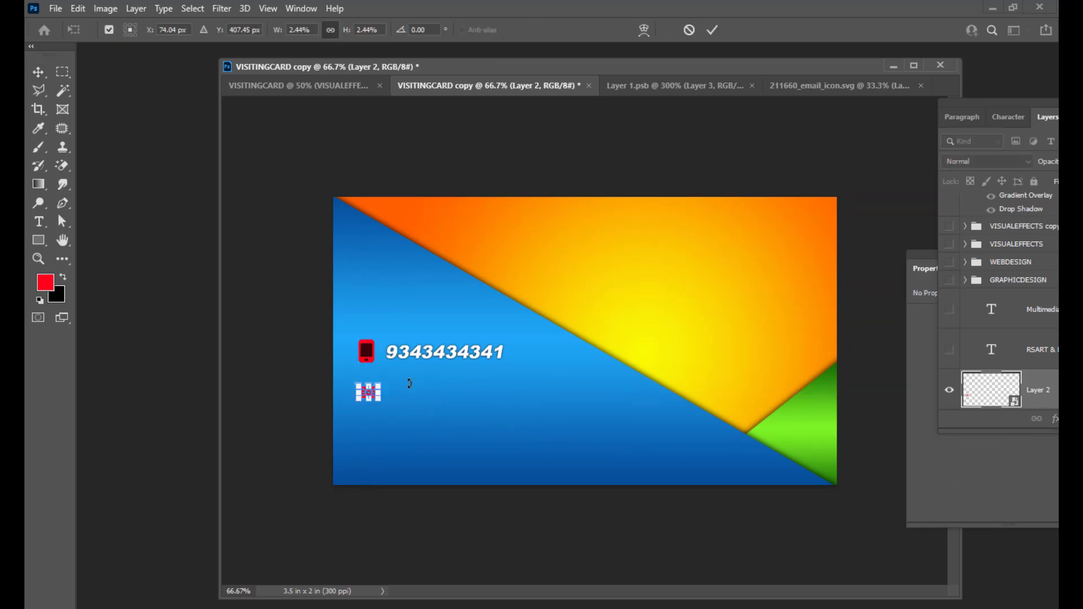
{"action": "left_click_drag", "start_coordinate": [381, 382], "coordinate": [374, 399]}
{"action": "key", "text": "Return"}
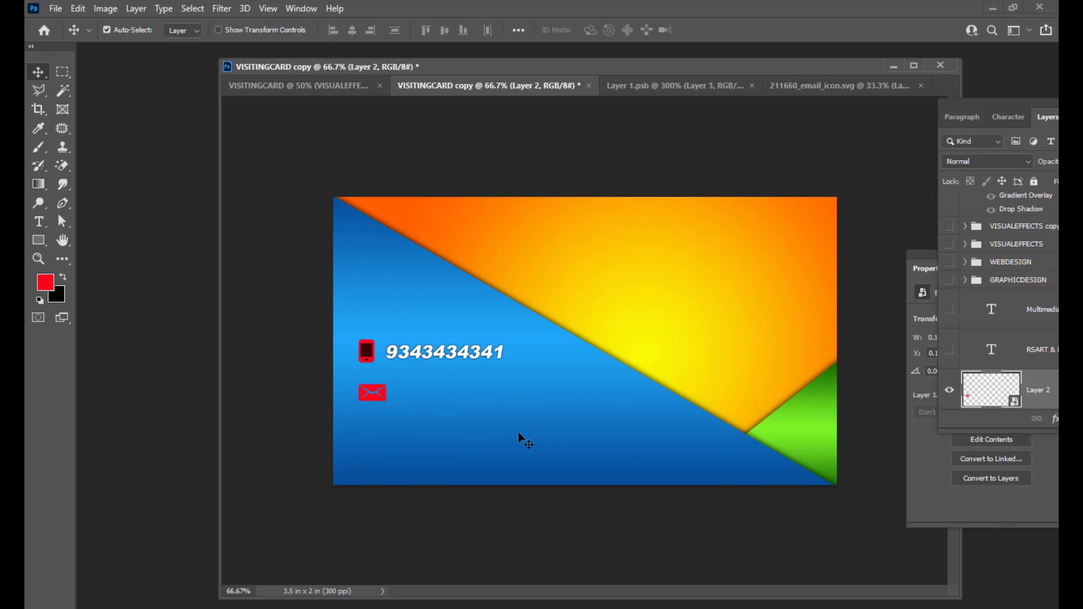
{"action": "left_click_drag", "start_coordinate": [969, 102], "coordinate": [772, 144]}
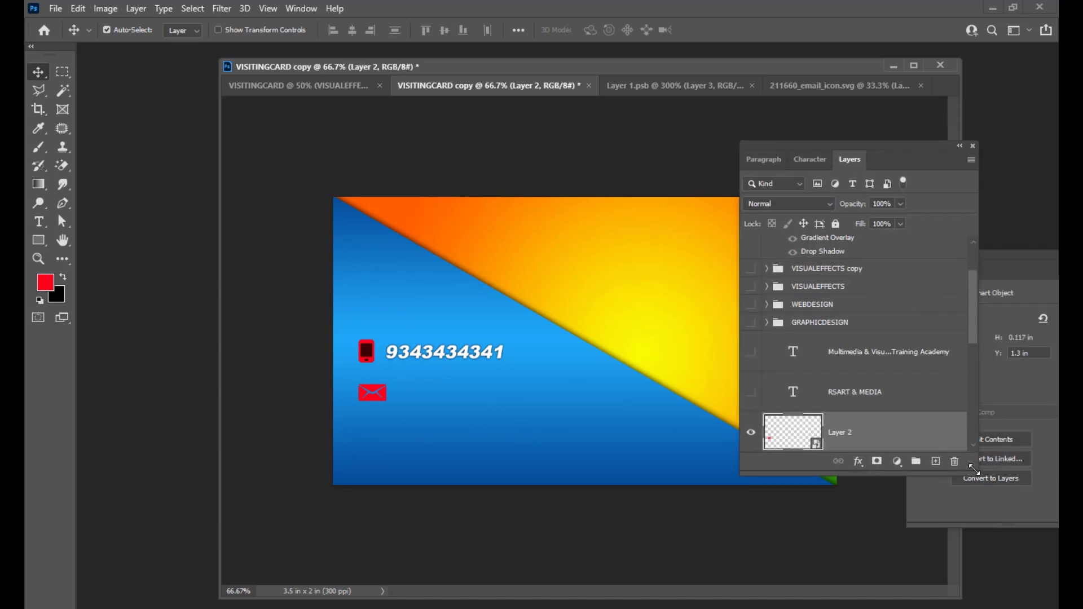
Enlarge the floating Layers panel, check the layer stack, and select the envelope's Layer 2.
{"action": "left_click_drag", "start_coordinate": [974, 470], "coordinate": [1006, 546]}
{"action": "left_click_drag", "start_coordinate": [1003, 368], "coordinate": [999, 399]}
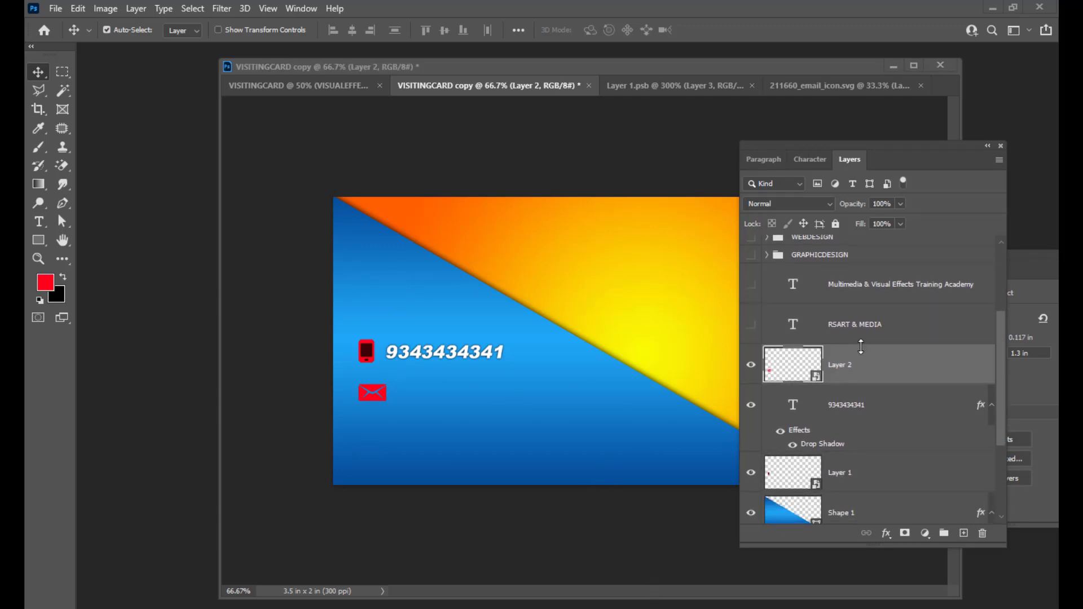
{"action": "left_click_drag", "start_coordinate": [766, 147], "coordinate": [763, 136]}
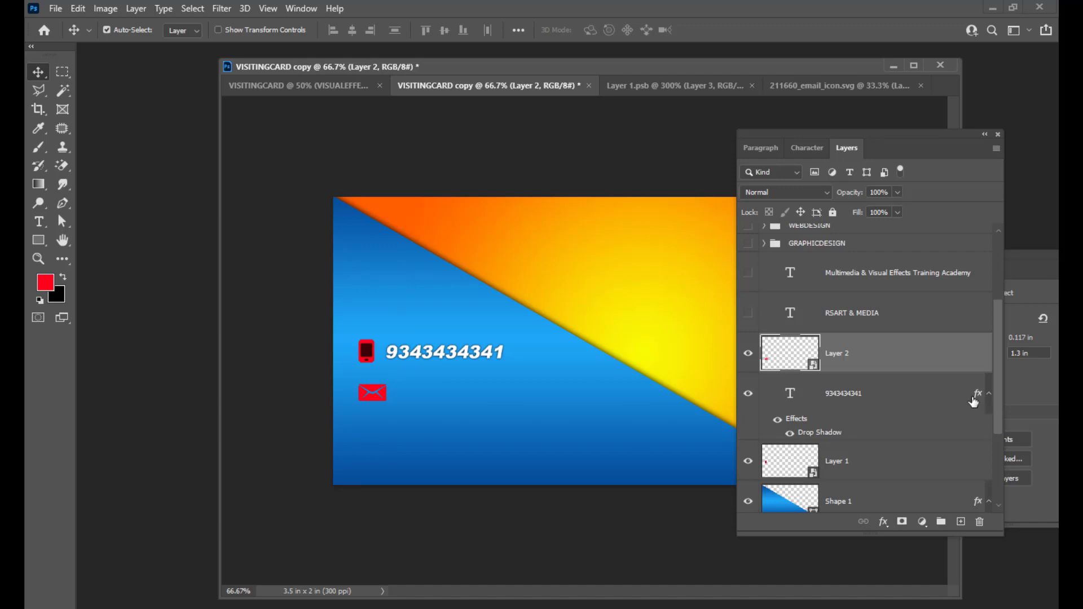
{"action": "scroll", "coordinate": [902, 404], "scroll_direction": "down", "scroll_amount": 3}
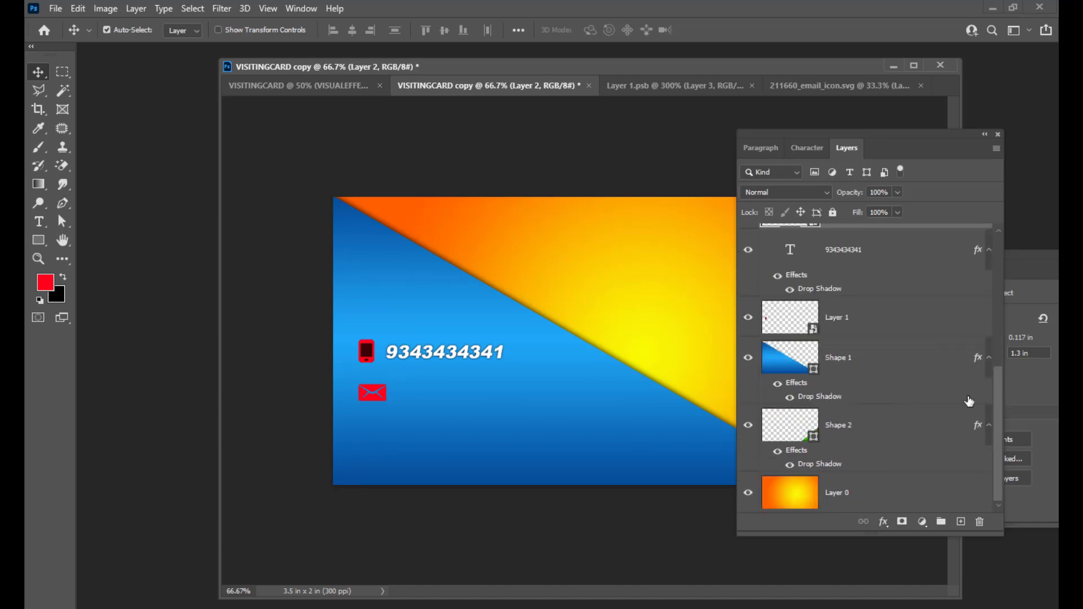
{"action": "left_click", "coordinate": [749, 319]}
{"action": "left_click", "coordinate": [749, 319]}
{"action": "scroll", "coordinate": [934, 308], "scroll_direction": "up", "scroll_amount": 4}
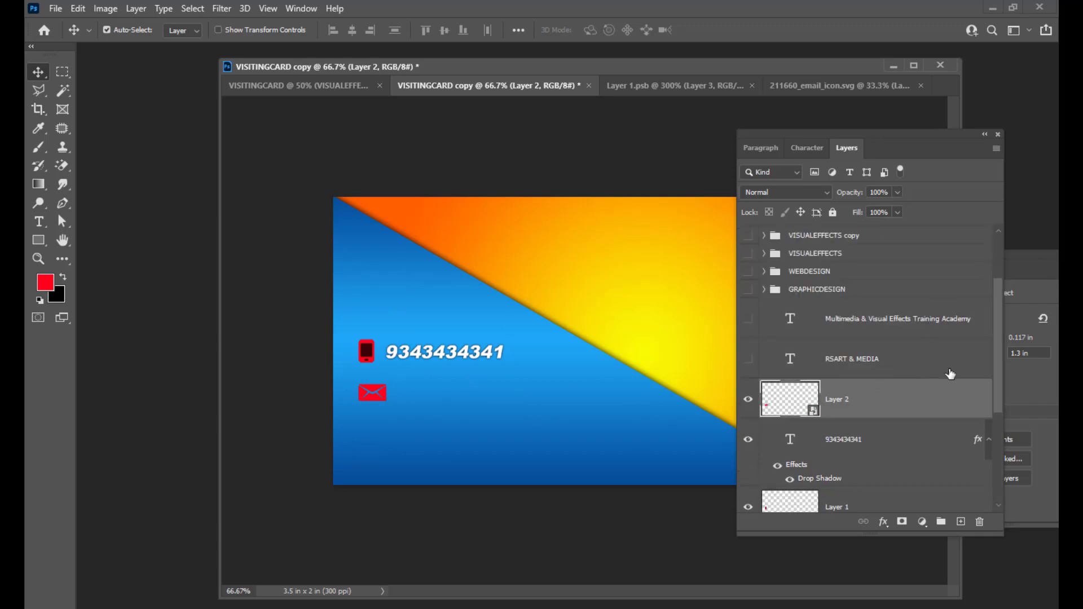
{"action": "scroll", "coordinate": [931, 413], "scroll_direction": "down", "scroll_amount": 3}
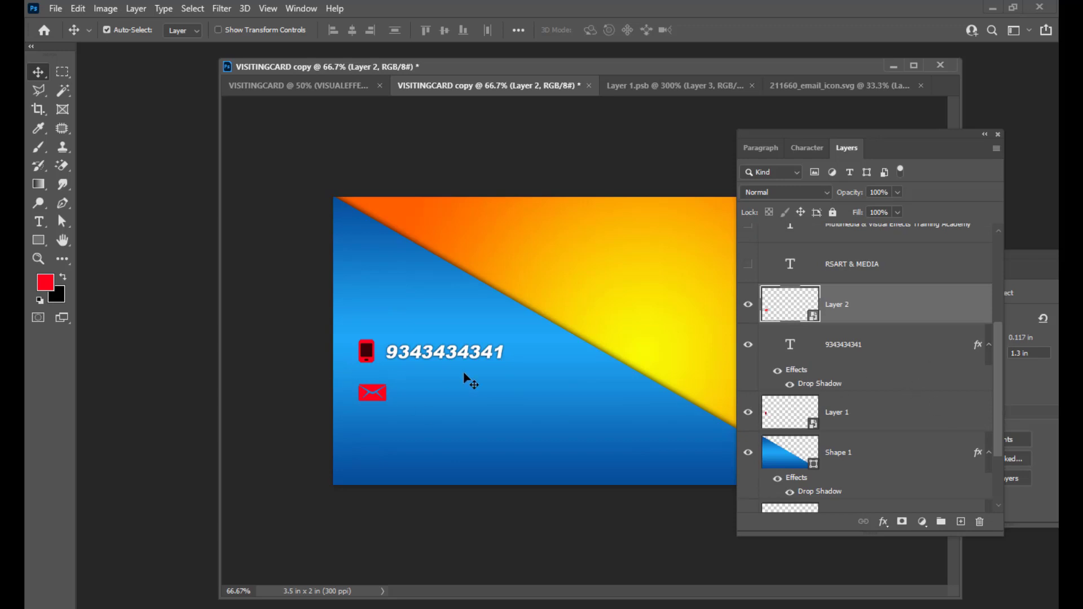
{"action": "right_click", "coordinate": [388, 401]}
{"action": "left_click", "coordinate": [407, 404]}
Add a 1 px outside Stroke in dark brown #431c03 to the envelope's Layer 2.
{"action": "double_click", "coordinate": [952, 300]}
{"action": "left_click_drag", "start_coordinate": [620, 151], "coordinate": [728, 104]}
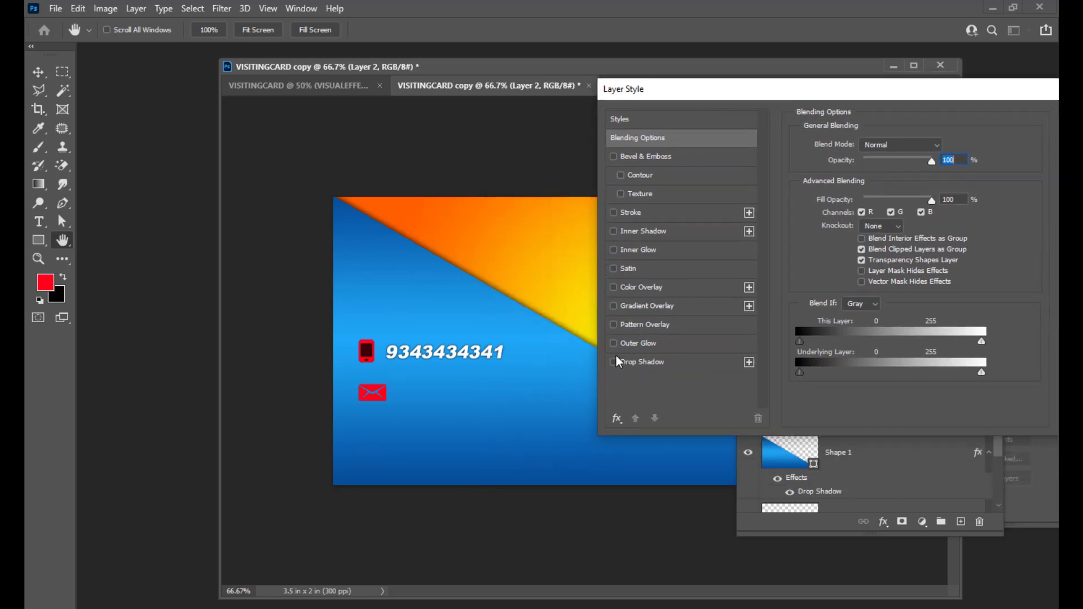
{"action": "left_click", "coordinate": [685, 212]}
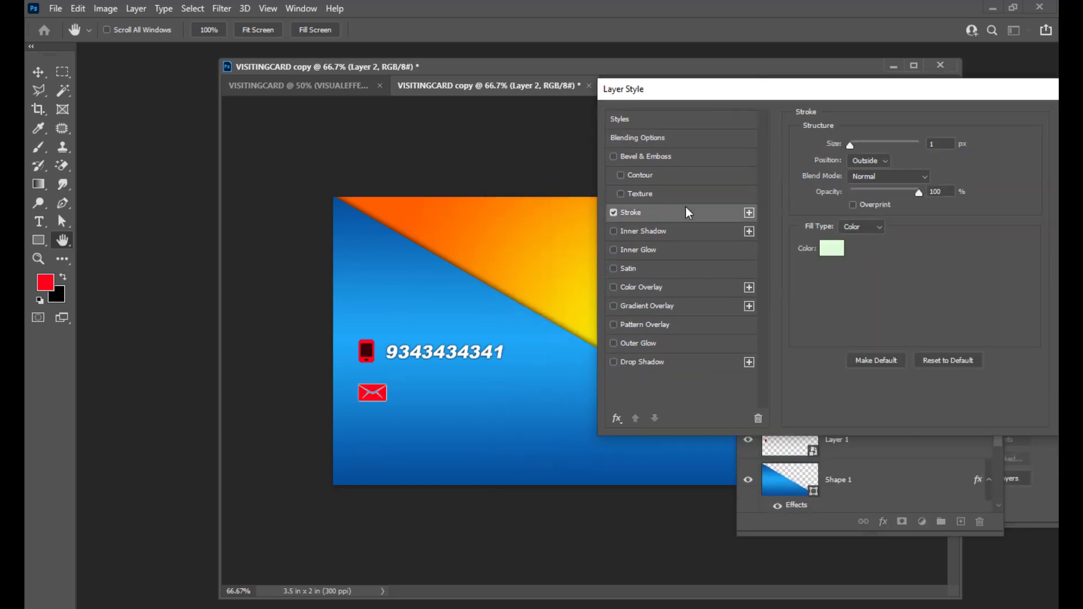
{"action": "left_click", "coordinate": [830, 244]}
{"action": "left_click", "coordinate": [835, 348]}
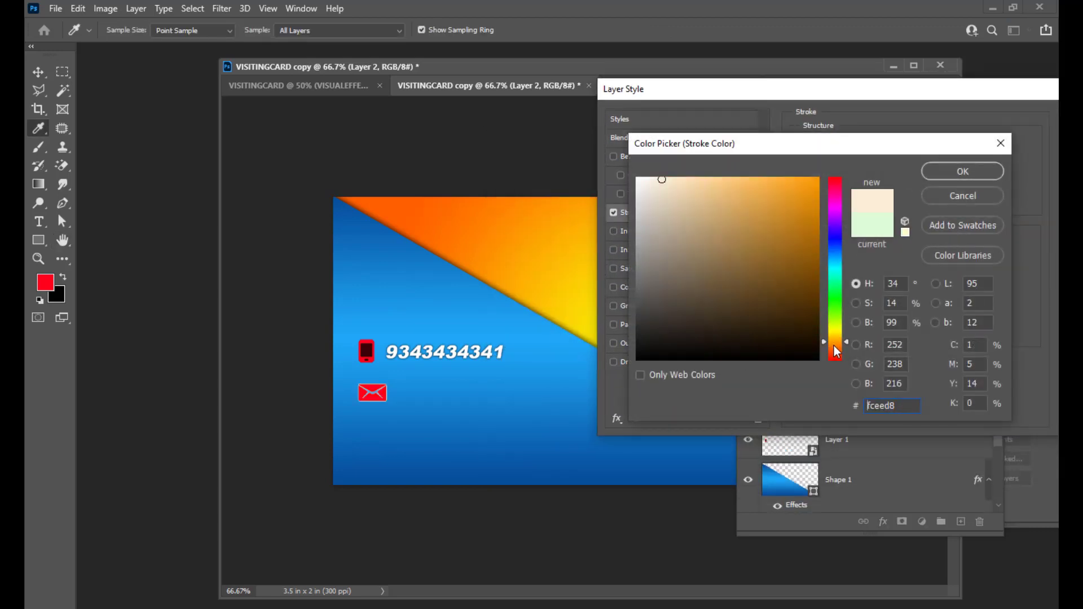
{"action": "left_click", "coordinate": [813, 312]}
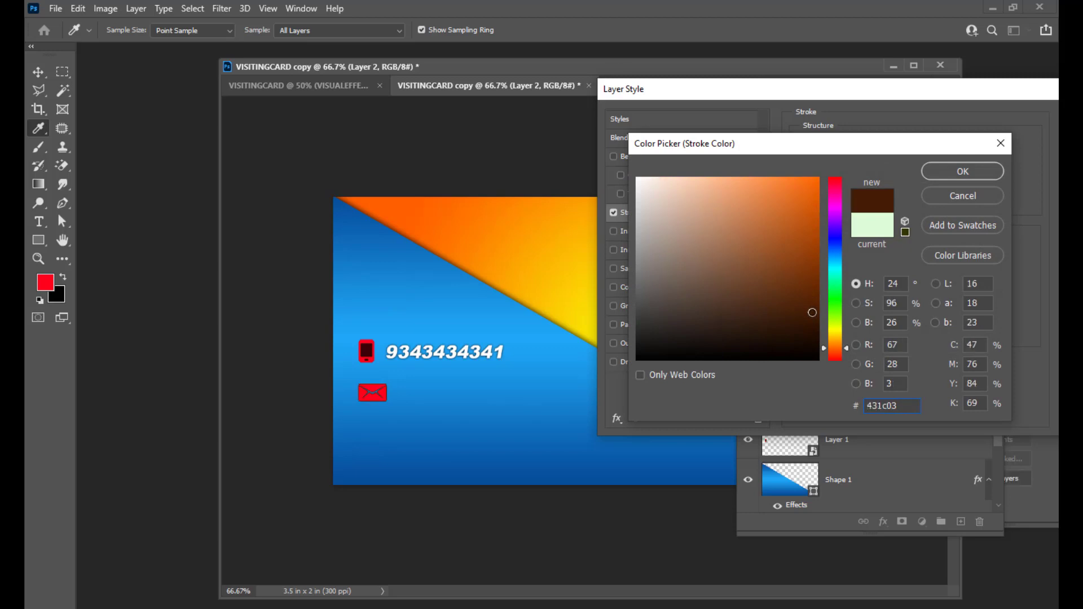
{"action": "left_click_drag", "start_coordinate": [889, 152], "coordinate": [843, 163]}
{"action": "left_click", "coordinate": [917, 180]}
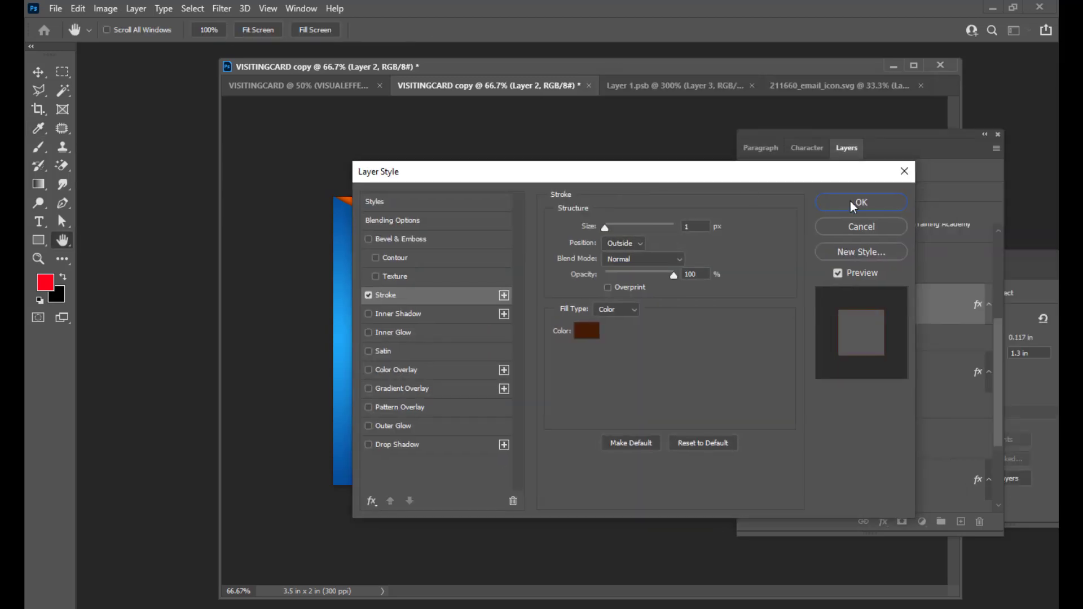
{"action": "left_click", "coordinate": [854, 204]}
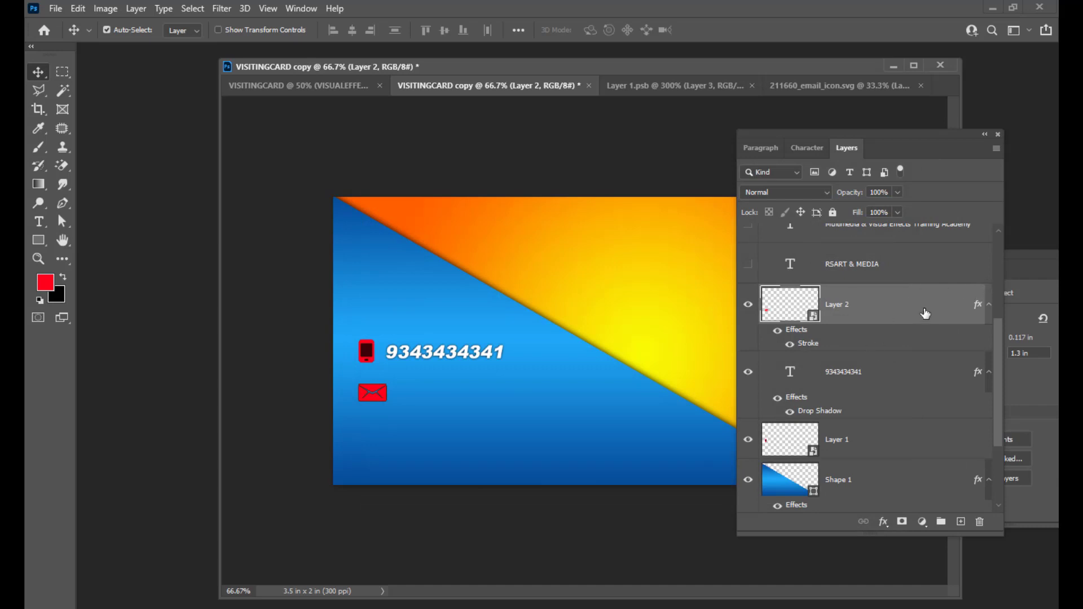
{"action": "left_click", "coordinate": [897, 378]}
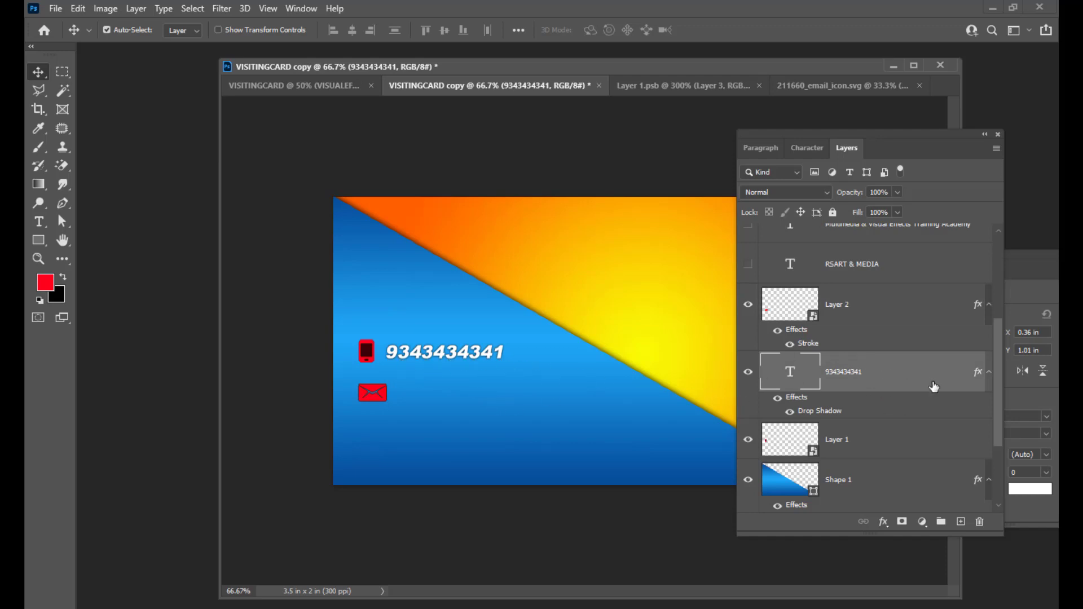
{"action": "key", "text": "ctrl+j"}
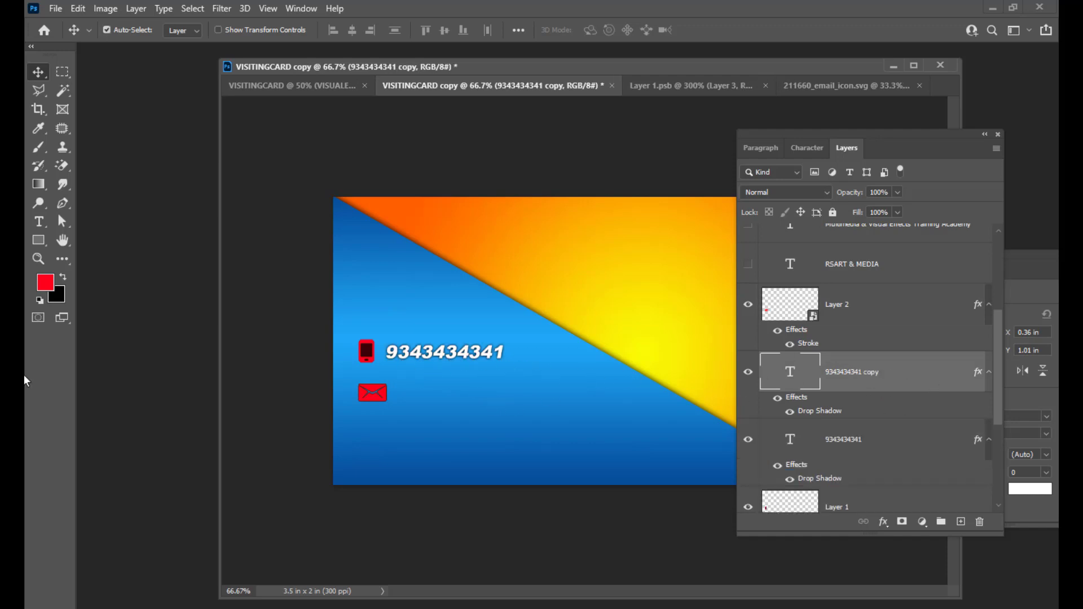
{"action": "left_click_drag", "start_coordinate": [440, 359], "coordinate": [445, 397]}
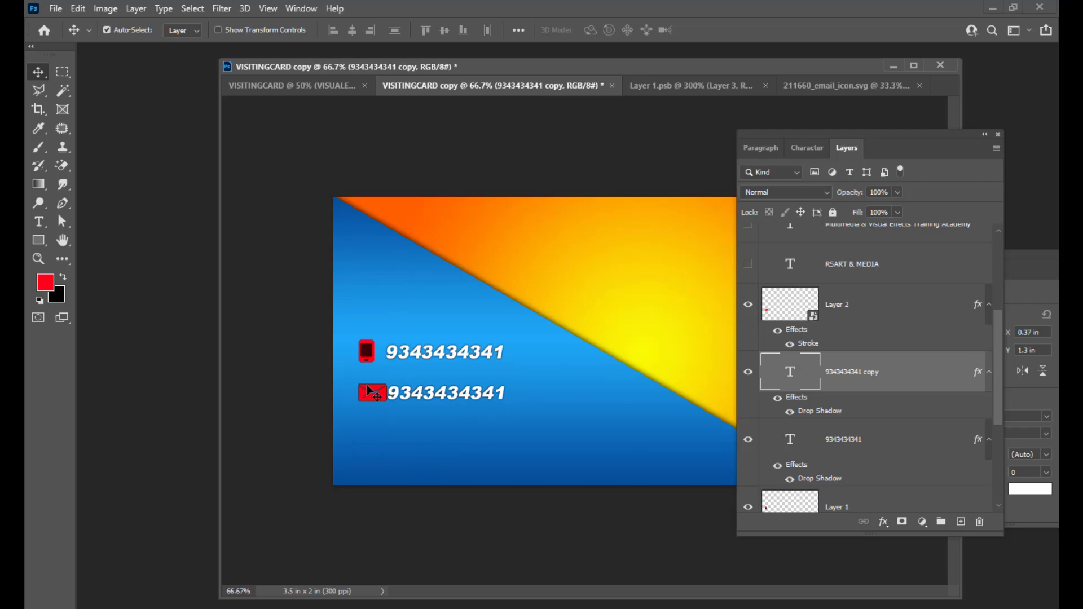
Transform the envelope's Layer 2 to phone-icon size beside the second line.
{"action": "right_click", "coordinate": [368, 390]}
{"action": "left_click", "coordinate": [390, 392]}
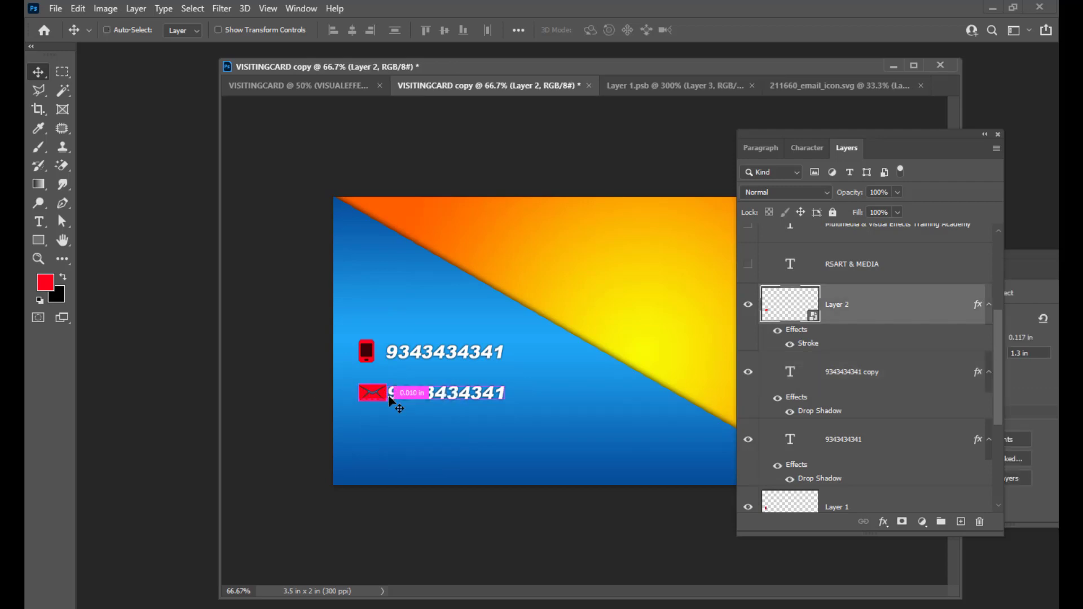
{"action": "key", "text": "ctrl+t"}
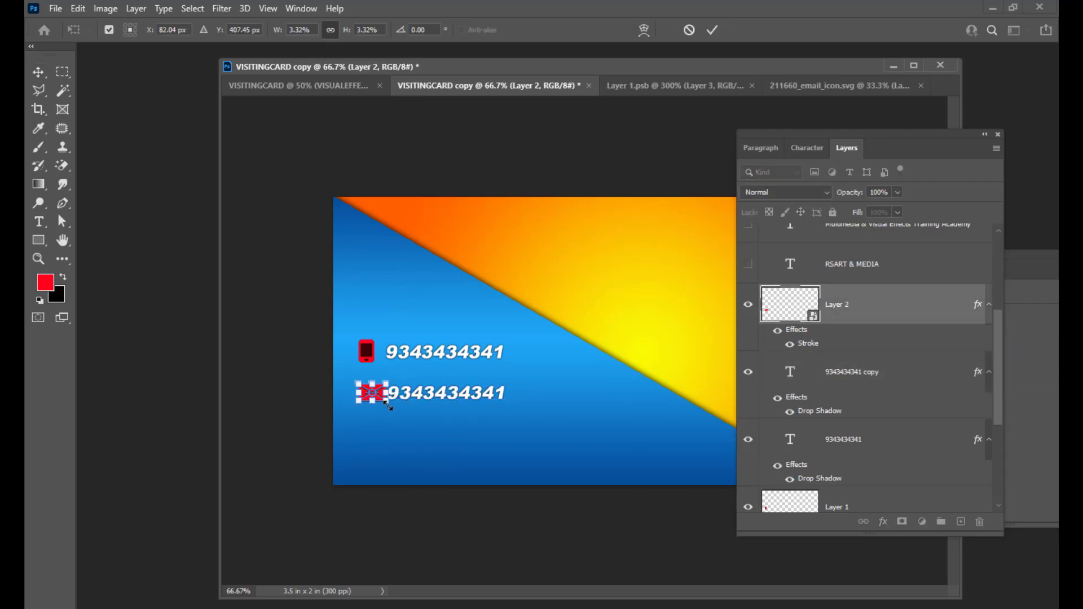
{"action": "left_click_drag", "start_coordinate": [386, 403], "coordinate": [372, 399]}
{"action": "key", "text": "ctrl+z"}
{"action": "key", "text": "Return"}
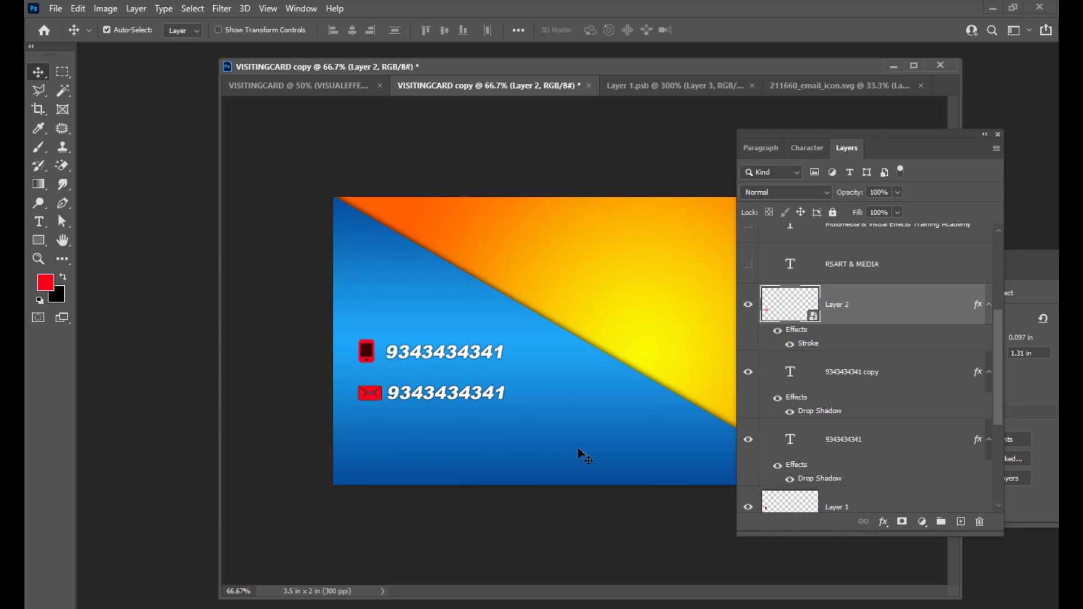
{"action": "right_click", "coordinate": [429, 400]}
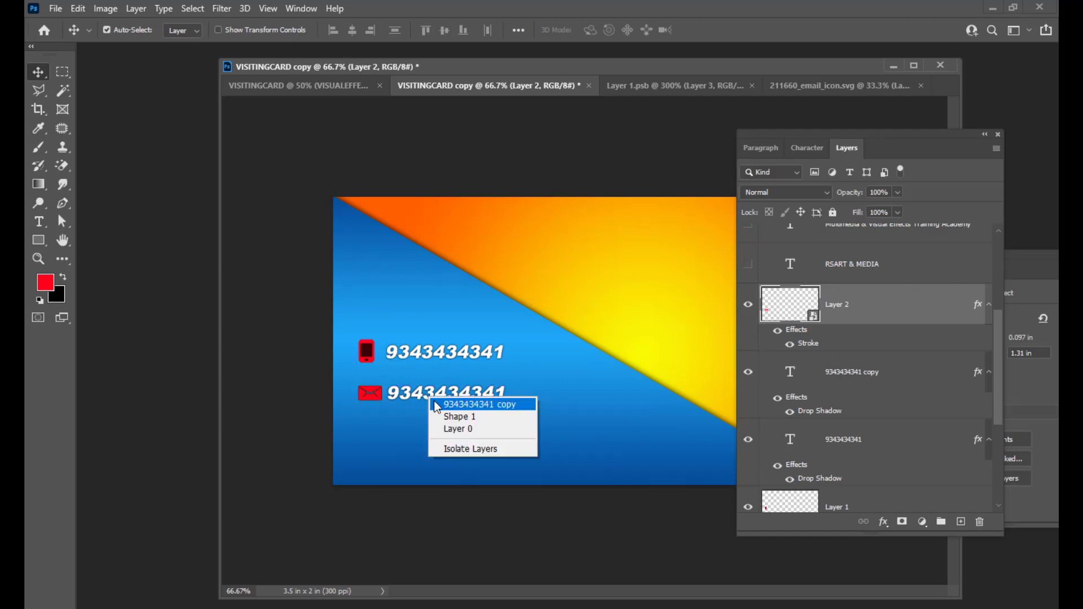
Replace the copied number's text with the academy's e-mail address at 6.9 pt.
{"action": "left_click", "coordinate": [452, 402]}
{"action": "double_click", "coordinate": [792, 368]}
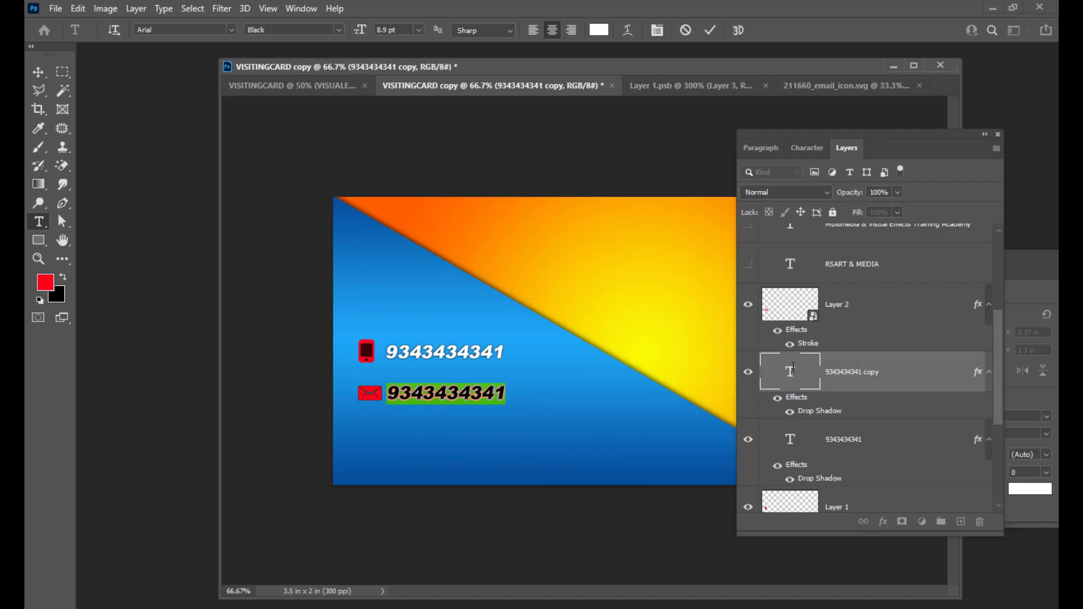
{"action": "key", "text": "BackSpace"}
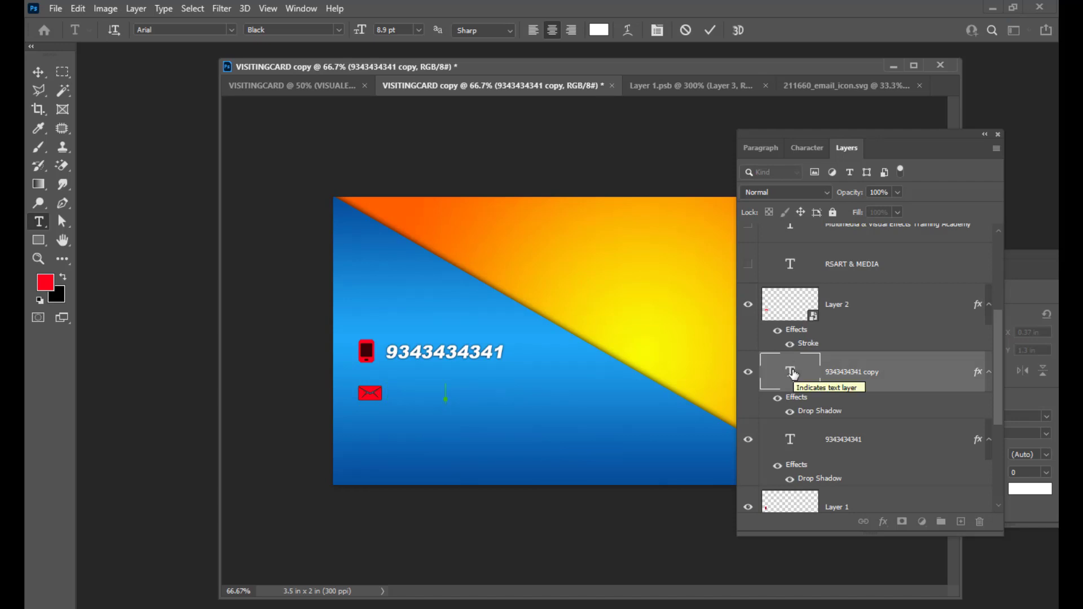
{"action": "type", "text": "IN"}
{"action": "key", "text": "BackSpace"}
{"action": "key", "text": "BackSpace"}
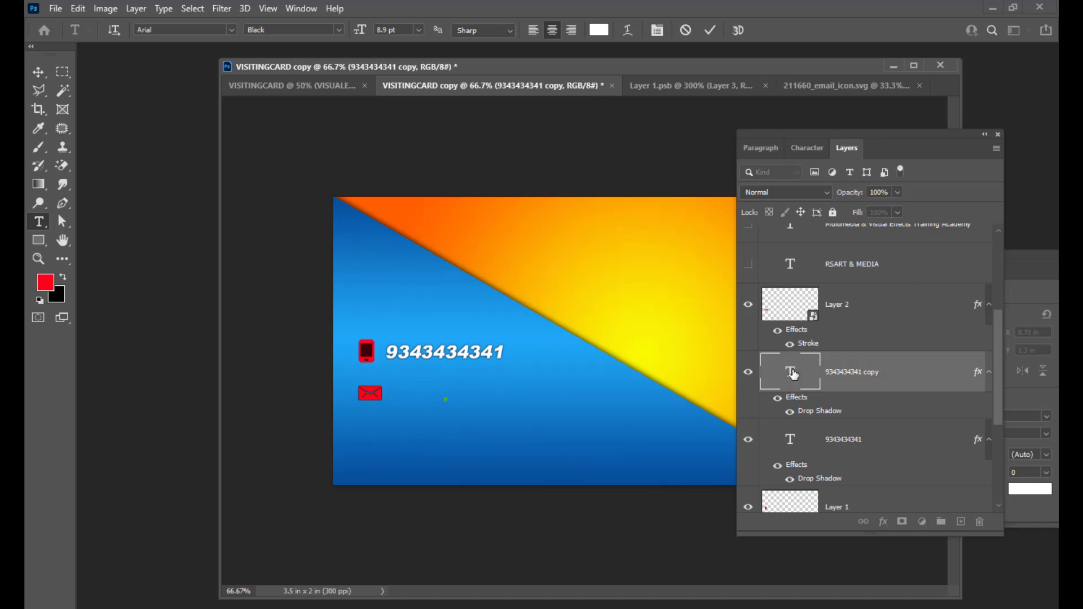
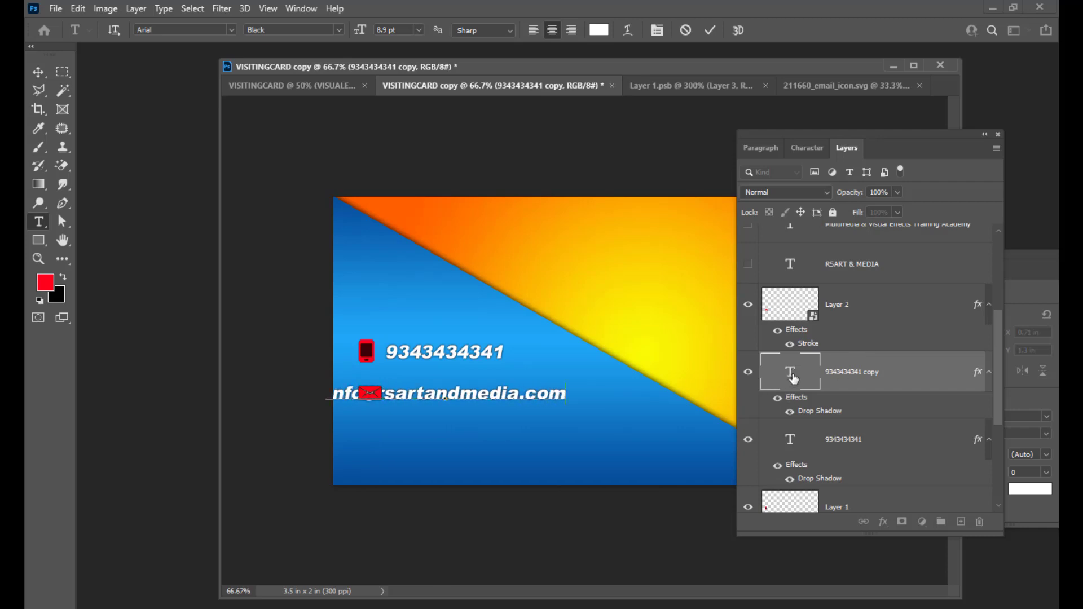
{"action": "double_click", "coordinate": [792, 372]}
{"action": "key", "text": "ctrl+shift+comma"}
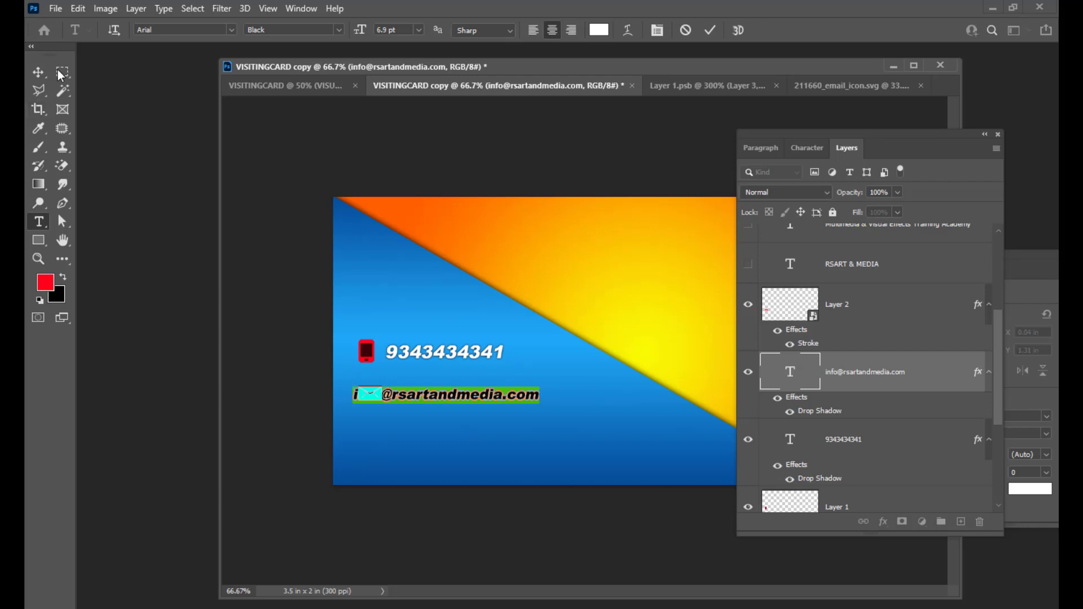
Nudge the e-mail text slightly right, shift the document window left, and return to the browser.
{"action": "left_click", "coordinate": [38, 72]}
{"action": "mouse_move", "coordinate": [473, 397]}
{"action": "left_mouse_down"}
{"action": "mouse_move", "coordinate": [490, 397]}
{"action": "mouse_move", "coordinate": [479, 398]}
{"action": "left_mouse_up"}
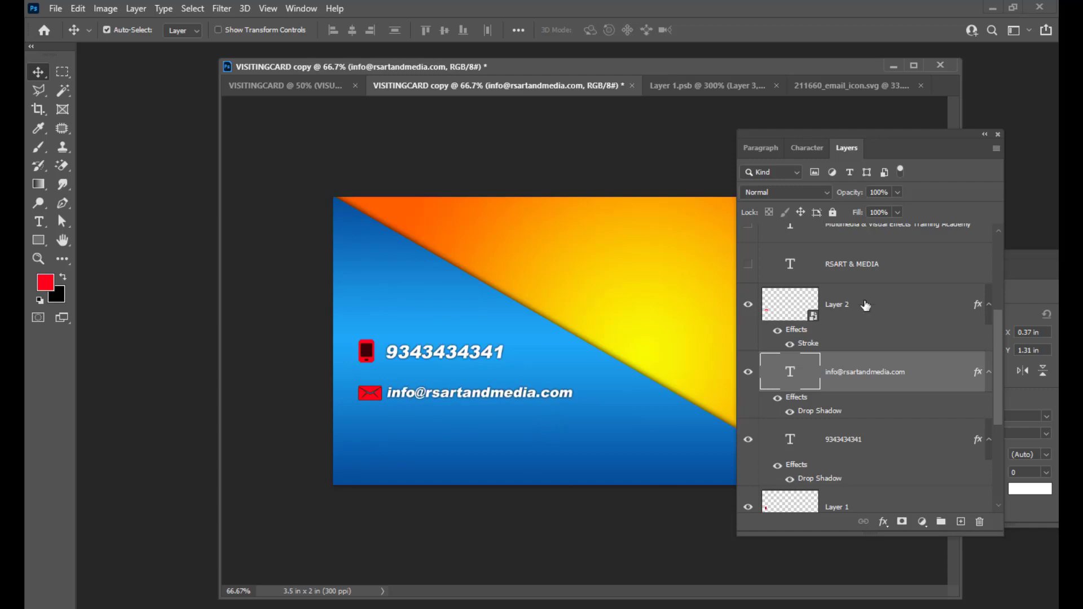
{"action": "left_click_drag", "start_coordinate": [530, 68], "coordinate": [499, 73]}
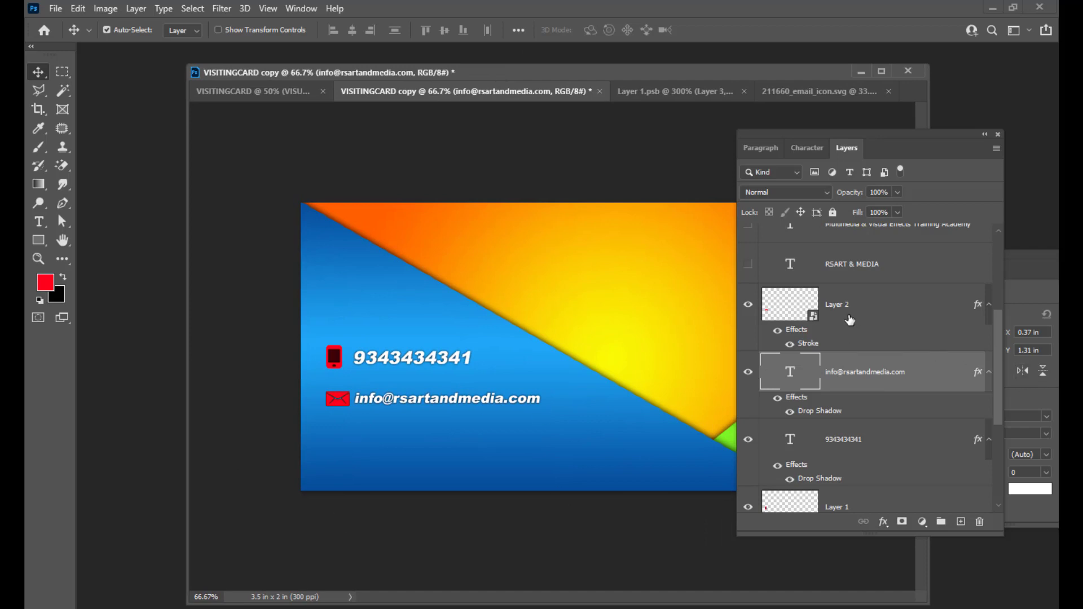
{"action": "left_click_drag", "start_coordinate": [481, 72], "coordinate": [460, 72]}
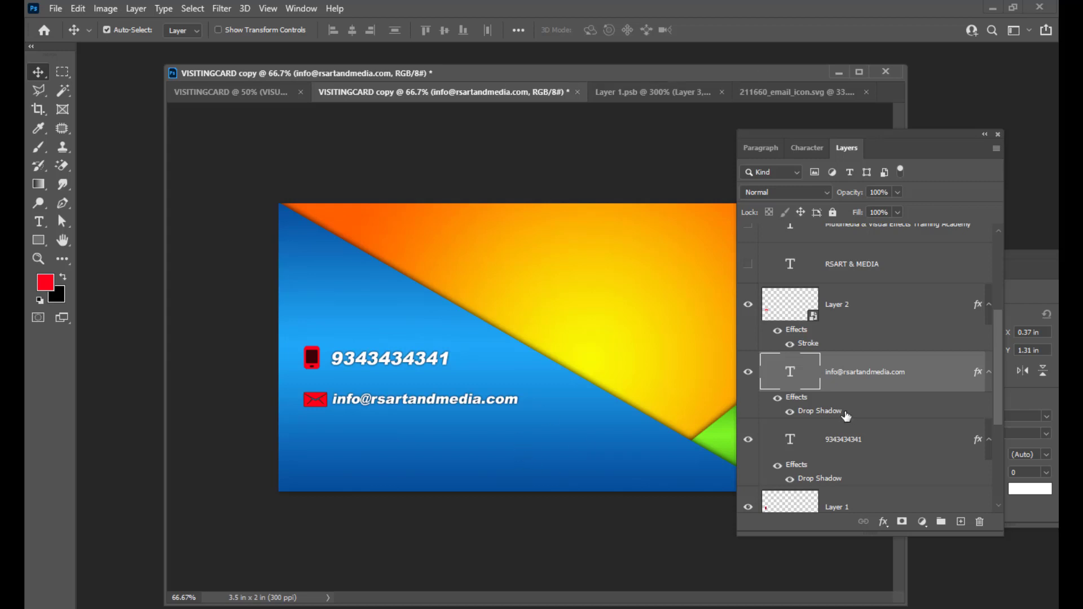
{"action": "left_click", "coordinate": [654, 604]}
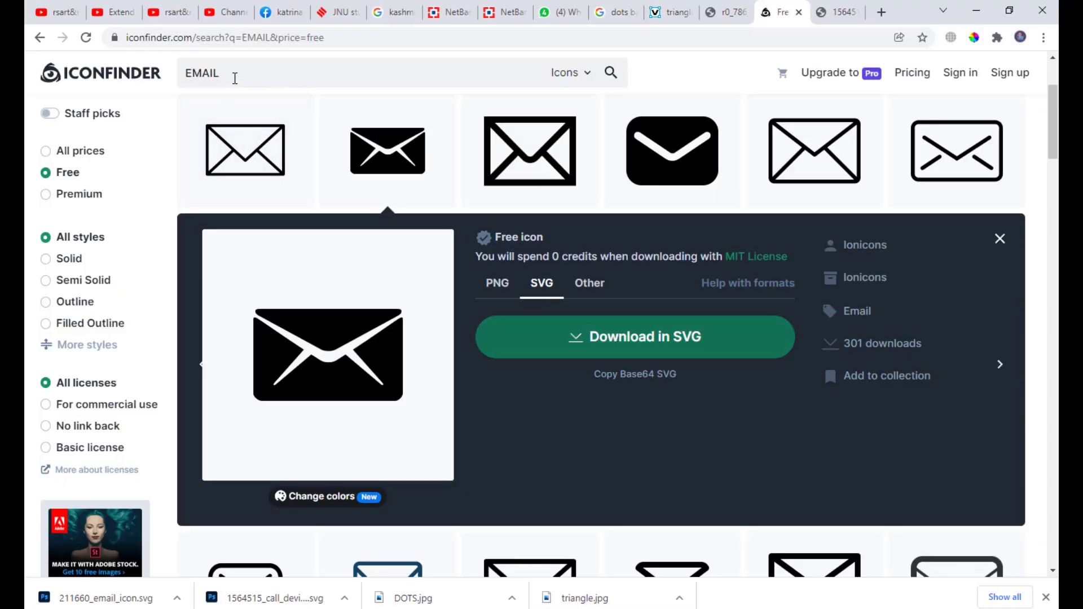
Search Iconfinder for 'address' and download the black location-pin icon as an SVG.
{"action": "double_click", "coordinate": [235, 75]}
{"action": "type", "text": "address"}
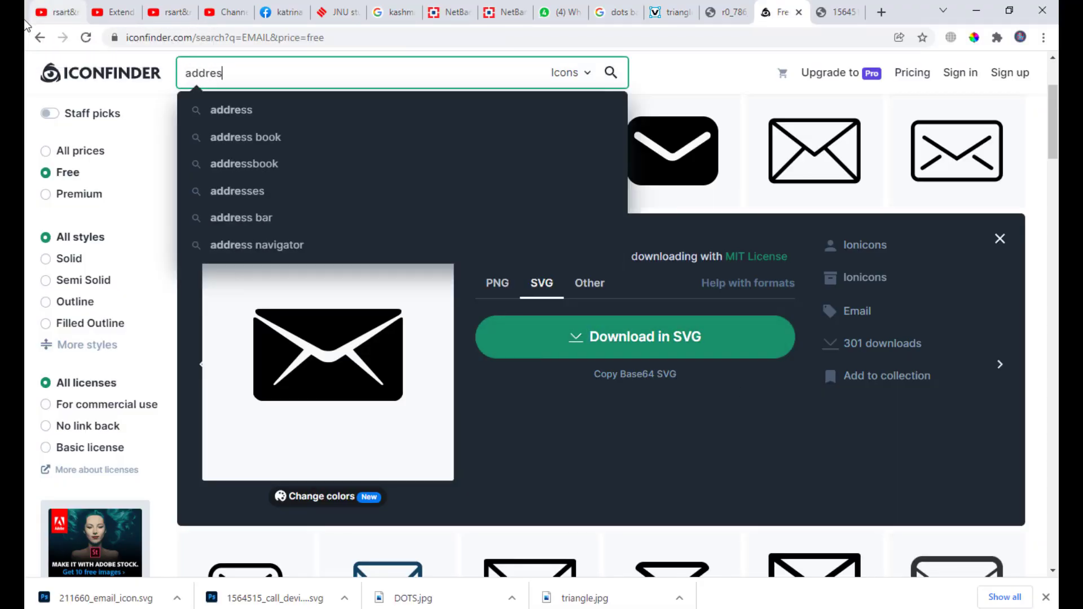
{"action": "key", "text": "Return"}
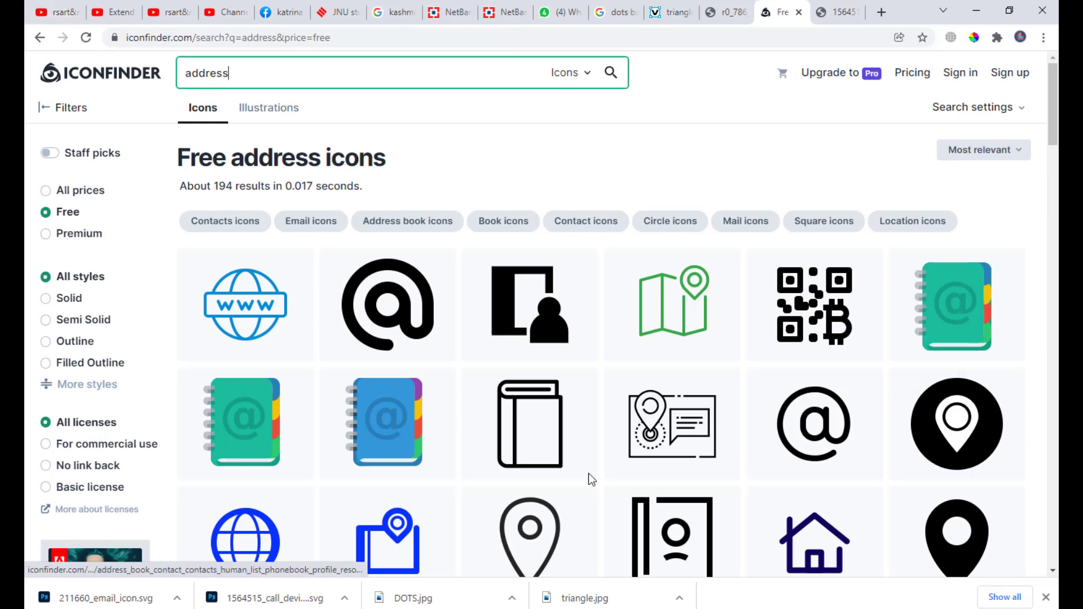
{"action": "scroll", "coordinate": [476, 230], "scroll_direction": "down", "scroll_amount": 2}
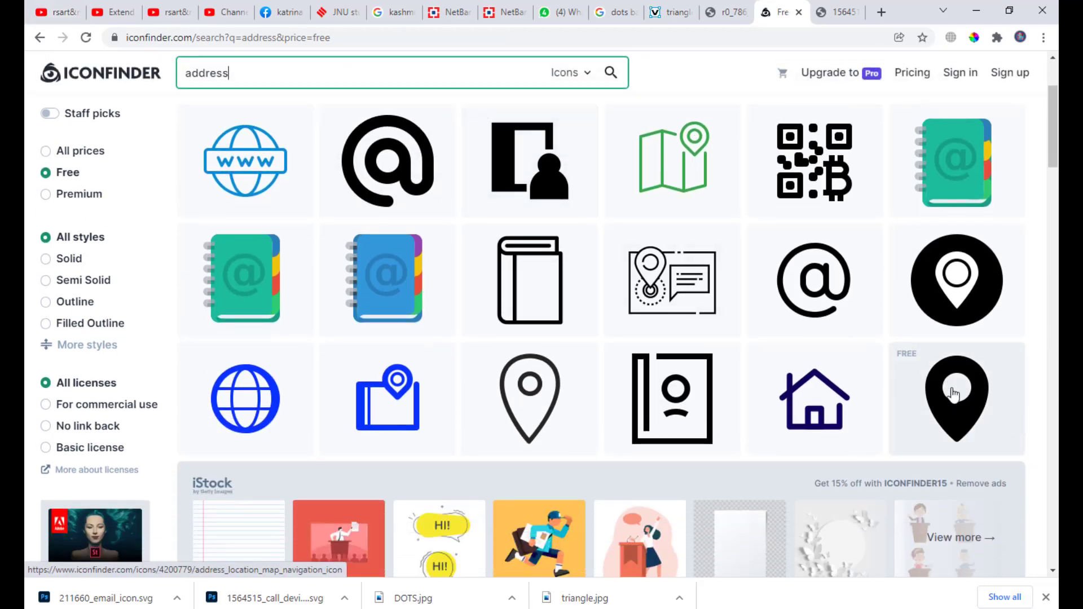
{"action": "left_click", "coordinate": [950, 403]}
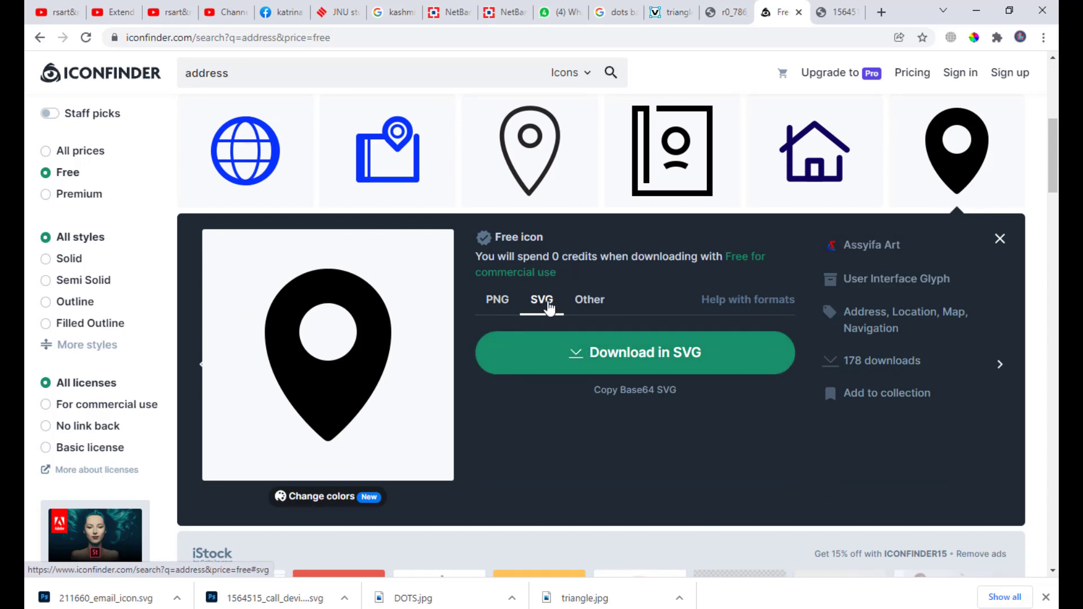
{"action": "left_click", "coordinate": [655, 366]}
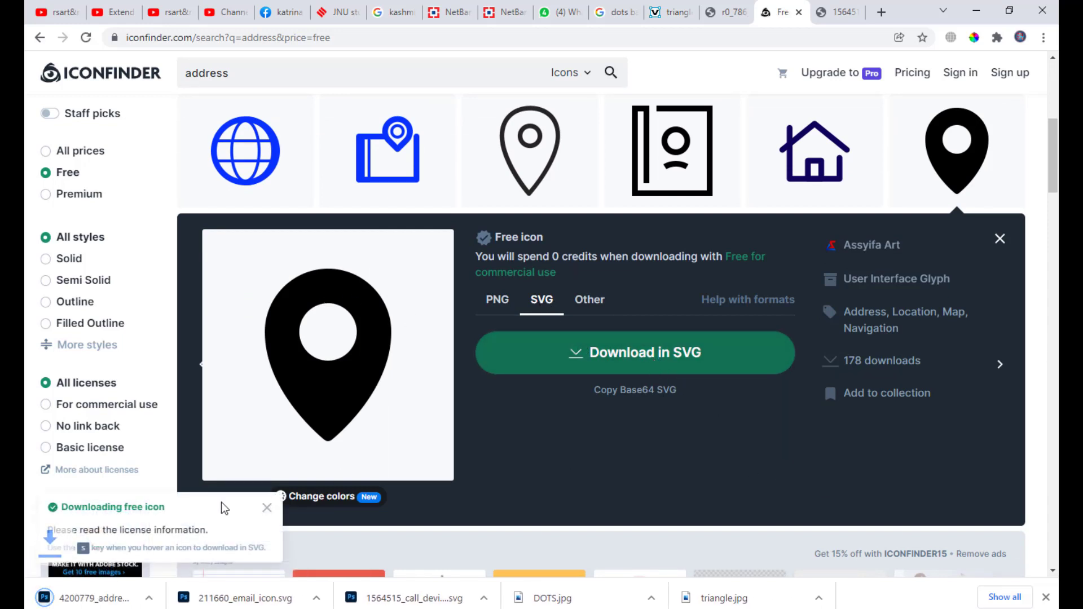
Open 4200779_address_location_map_navigation_icon.svg in Adobe Photoshop 2021 from its download folder.
{"action": "left_click", "coordinate": [149, 598]}
{"action": "left_click", "coordinate": [206, 547]}
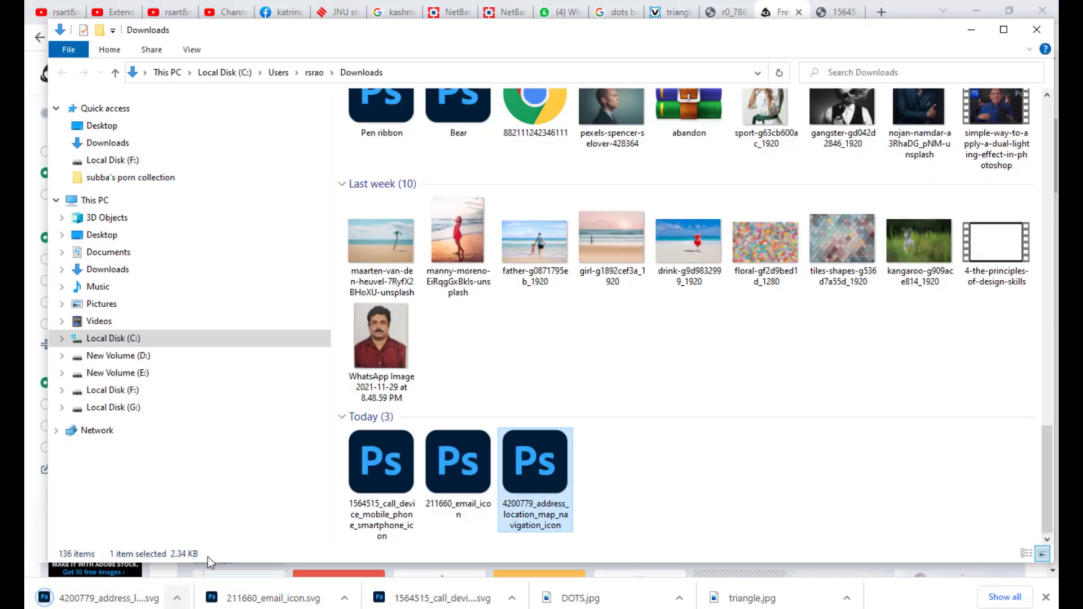
{"action": "right_click", "coordinate": [533, 474]}
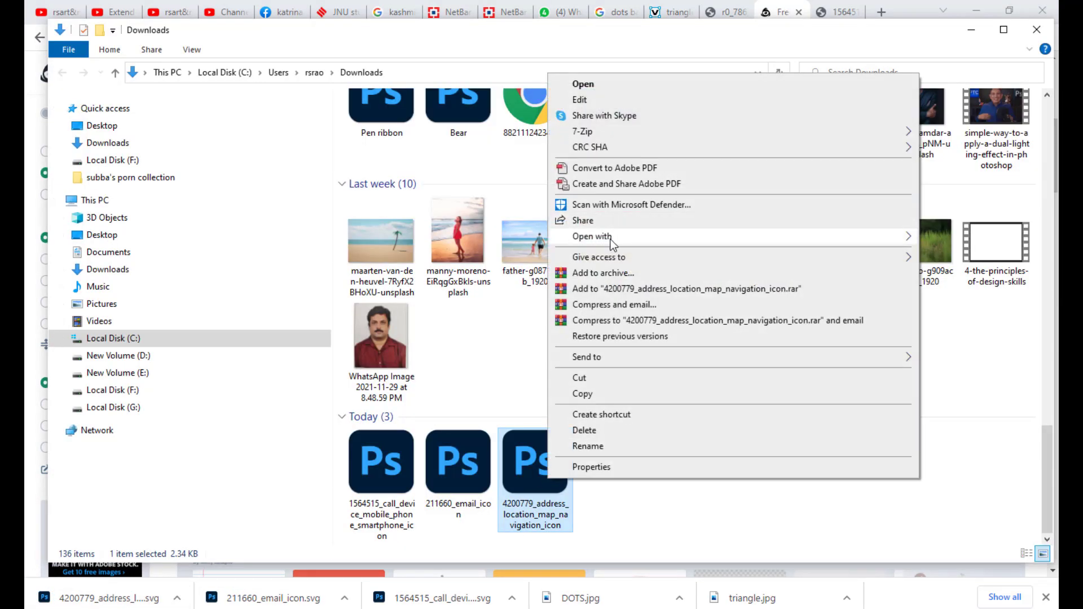
{"action": "mouse_move", "coordinate": [613, 240]}
{"action": "left_click", "coordinate": [424, 253]}
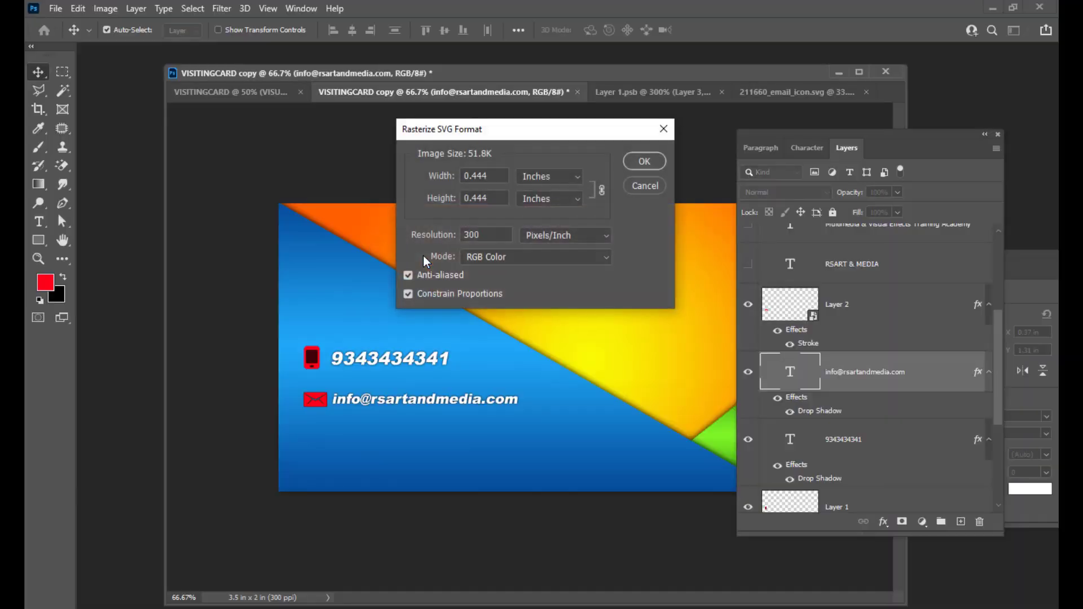
Rasterize the pin, fill it red, and convert its layer to a smart object.
{"action": "left_click", "coordinate": [645, 162]}
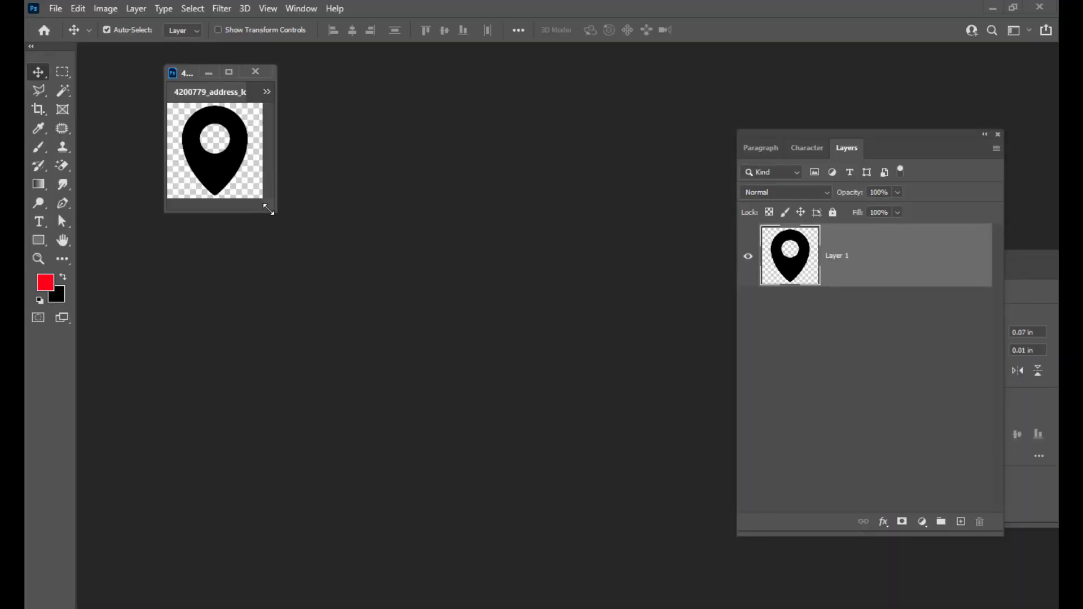
{"action": "left_click", "coordinate": [810, 276], "text": "ctrl"}
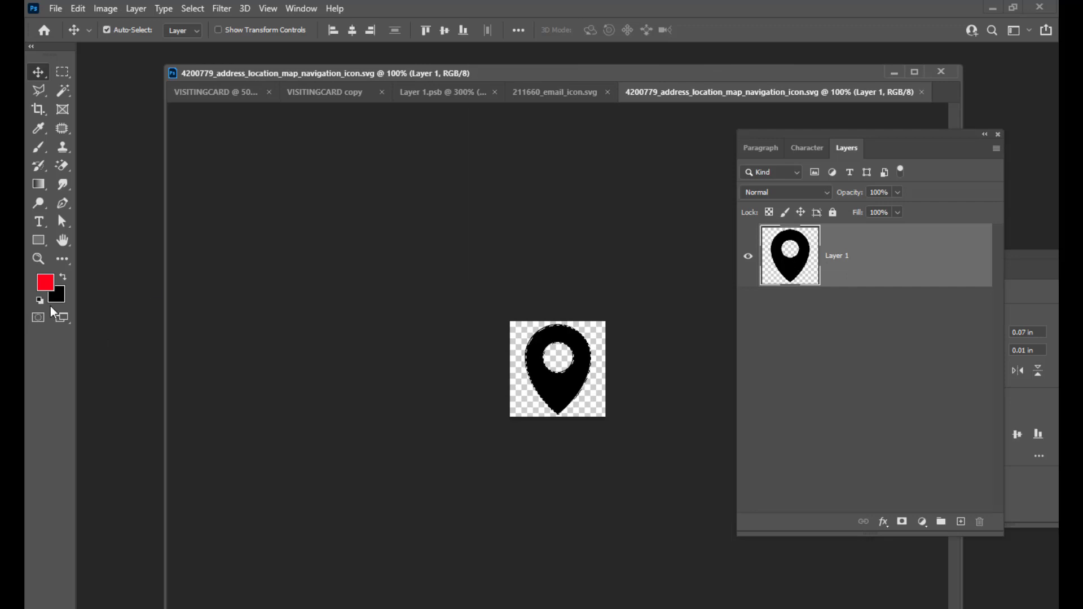
{"action": "key", "text": "alt+BackSpace"}
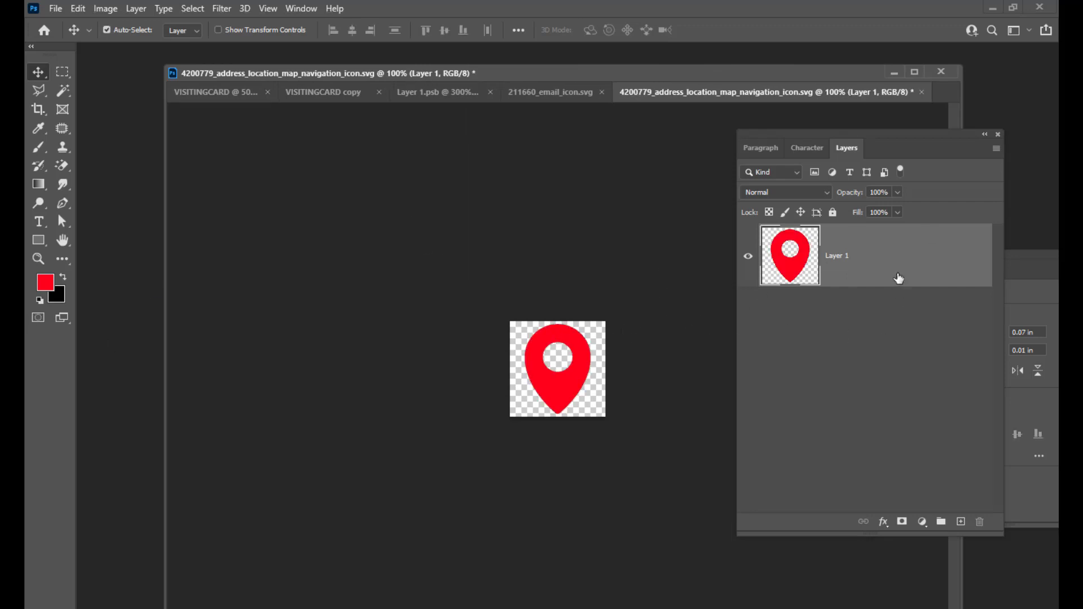
{"action": "right_click", "coordinate": [881, 268]}
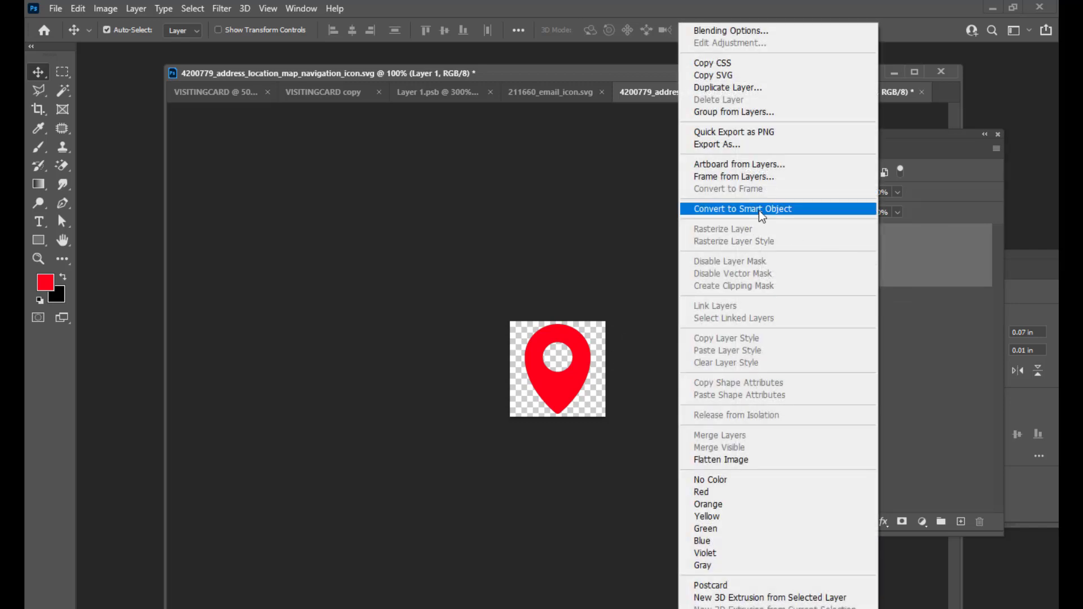
{"action": "left_click", "coordinate": [790, 208]}
Drag the pin onto the visiting card as Layer 3 and shrink it beneath the envelope.
{"action": "left_click_drag", "start_coordinate": [581, 345], "coordinate": [348, 455]}
{"action": "key", "text": "ctrl+t"}
{"action": "key", "text": "Return"}
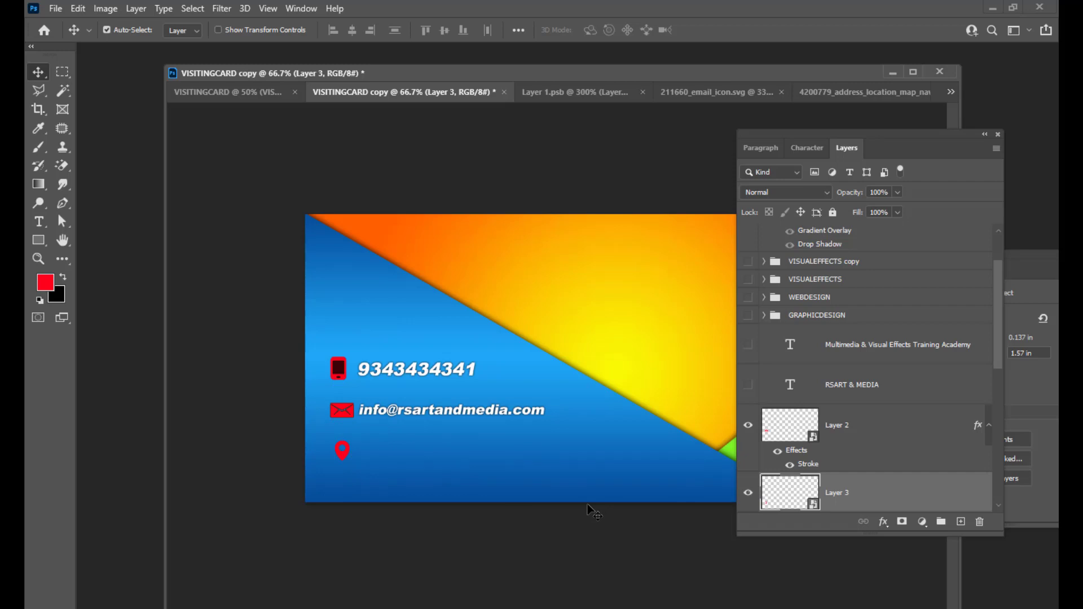
Copy the envelope Layer 2's Stroke effect onto the location pin's Layer 3.
{"action": "left_click", "coordinate": [961, 422]}
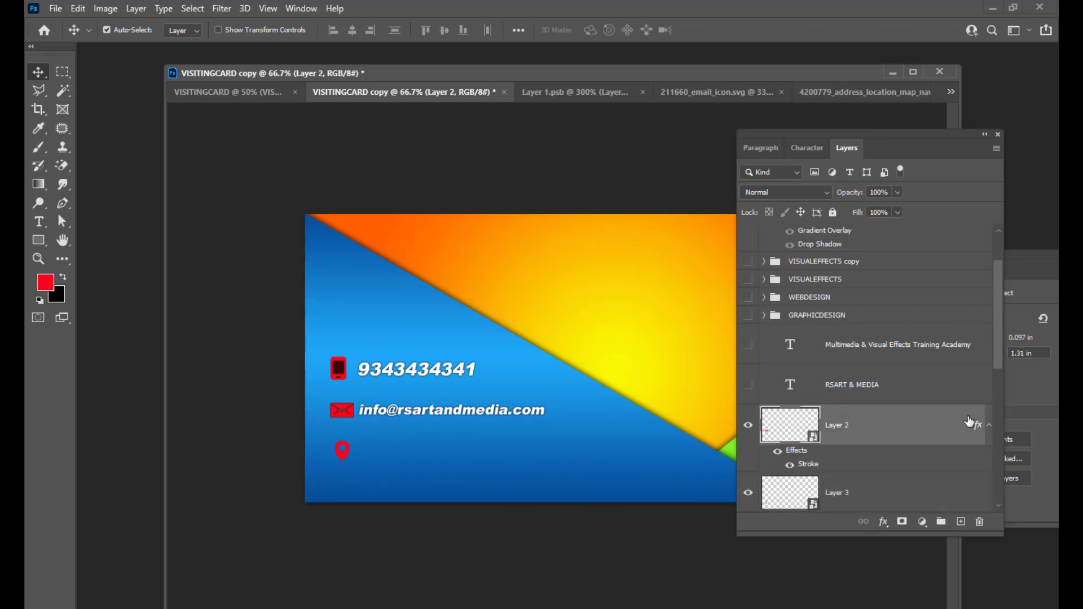
{"action": "left_click_drag", "start_coordinate": [804, 131], "coordinate": [793, 105]}
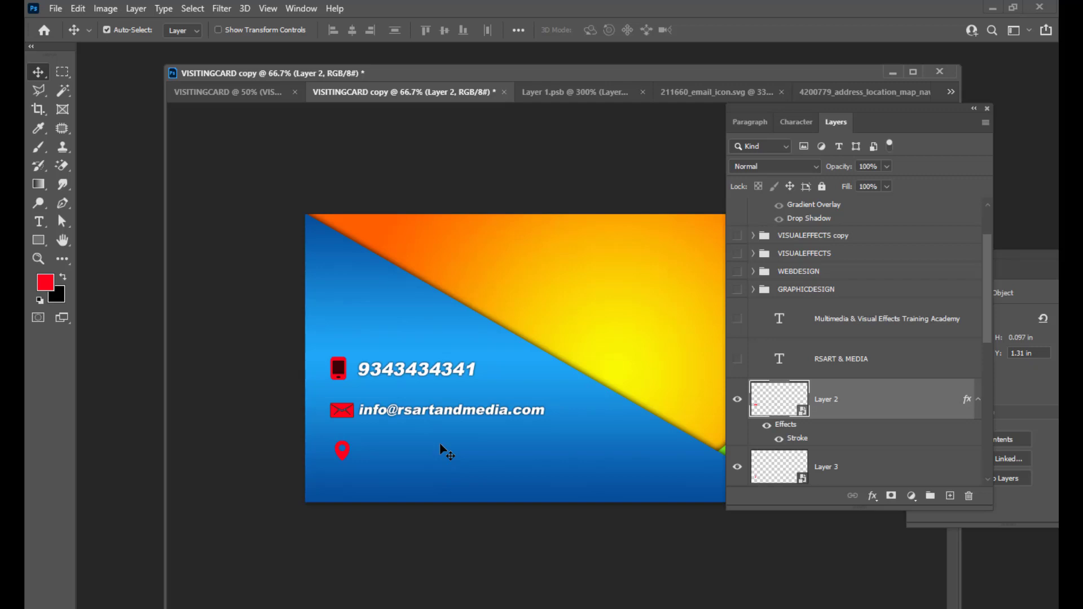
{"action": "scroll", "coordinate": [949, 388], "scroll_direction": "down", "scroll_amount": 3}
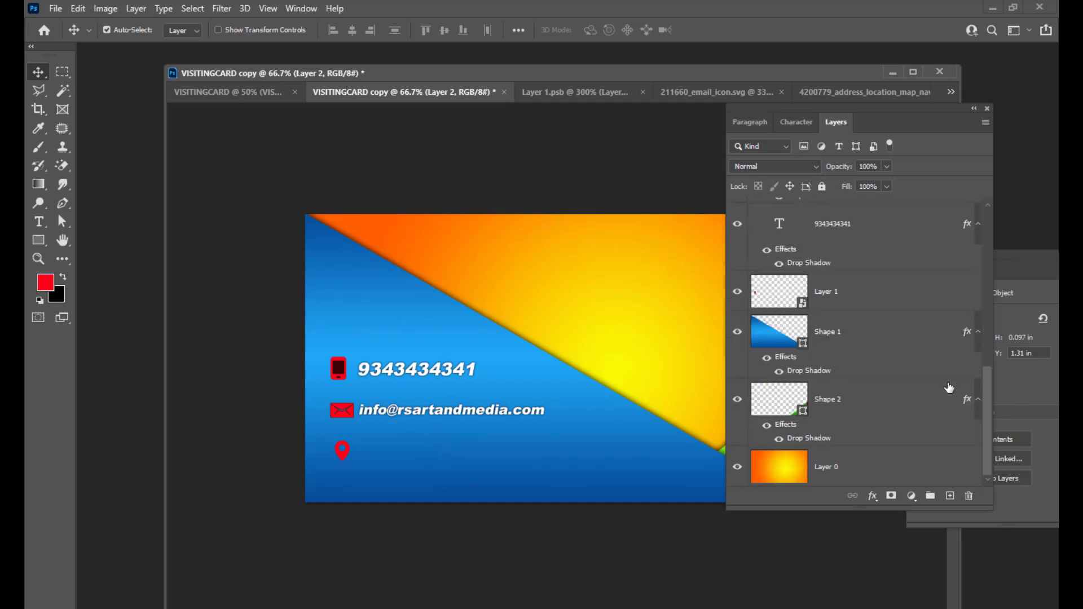
{"action": "scroll", "coordinate": [949, 388], "scroll_direction": "up", "scroll_amount": 4}
{"action": "scroll", "coordinate": [946, 276], "scroll_direction": "up", "scroll_amount": 2}
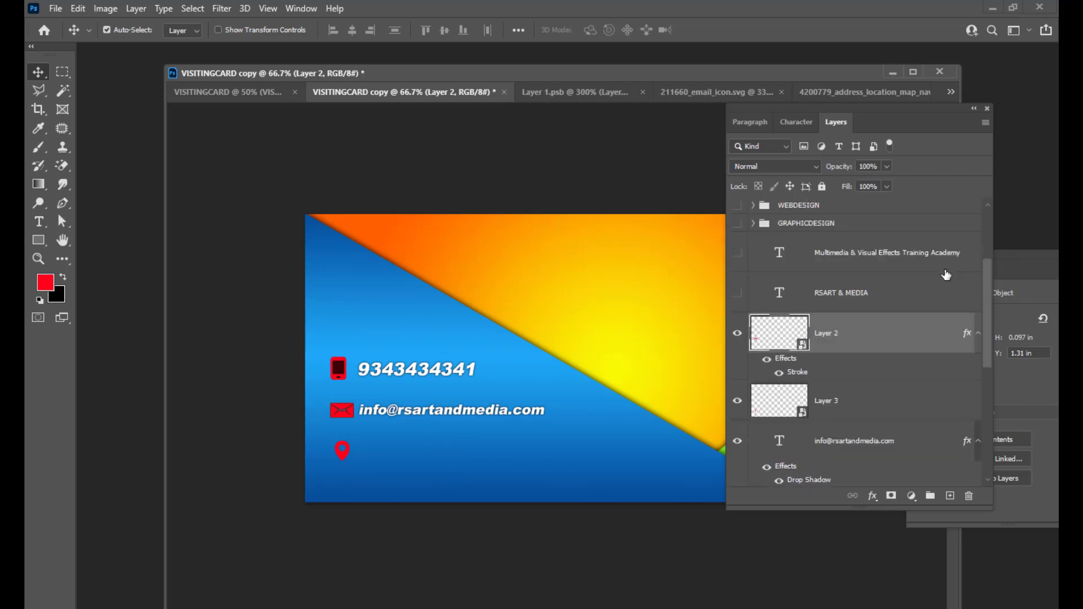
{"action": "left_click", "coordinate": [737, 333]}
{"action": "left_click", "coordinate": [737, 336]}
{"action": "left_click_drag", "start_coordinate": [968, 338], "coordinate": [957, 409]}
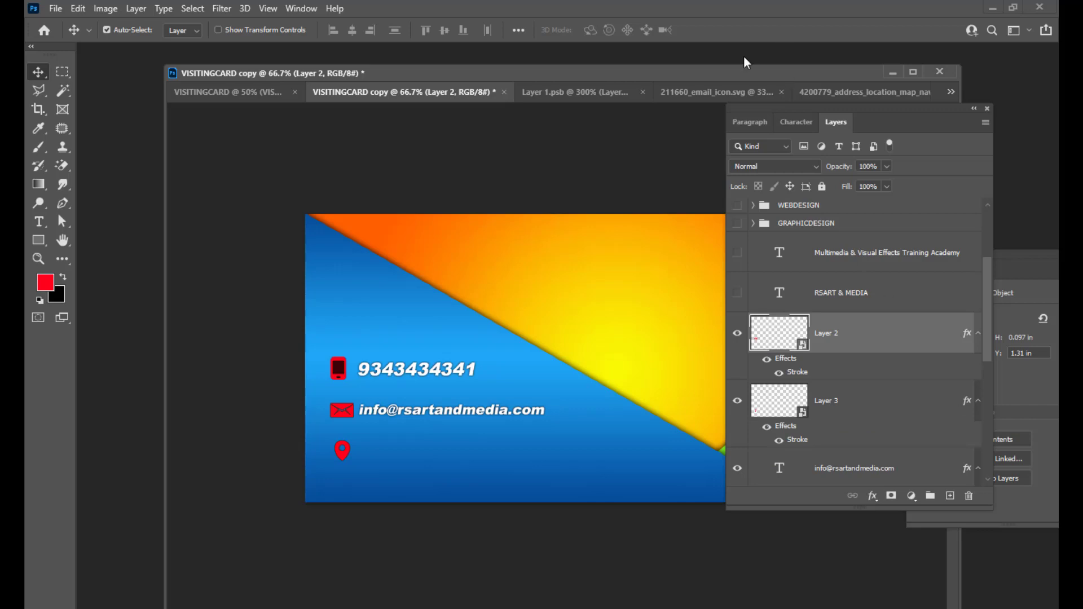
{"action": "left_click_drag", "start_coordinate": [749, 109], "coordinate": [780, 110]}
{"action": "left_click", "coordinate": [37, 220]}
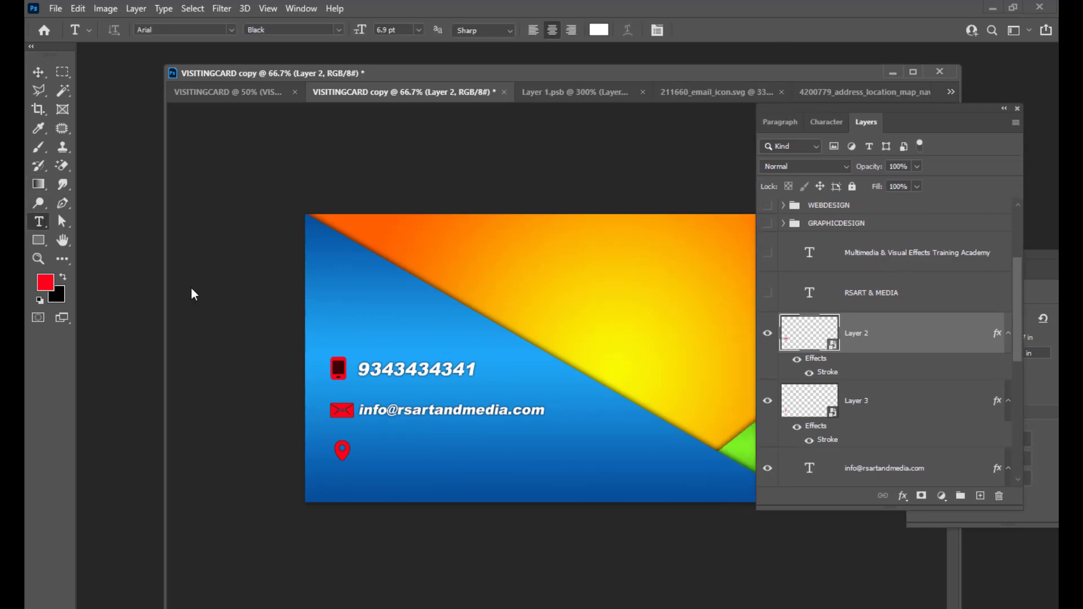
Add a text layer beside the pin holding the card owner's postal address on two lines.
{"action": "left_click", "coordinate": [388, 454]}
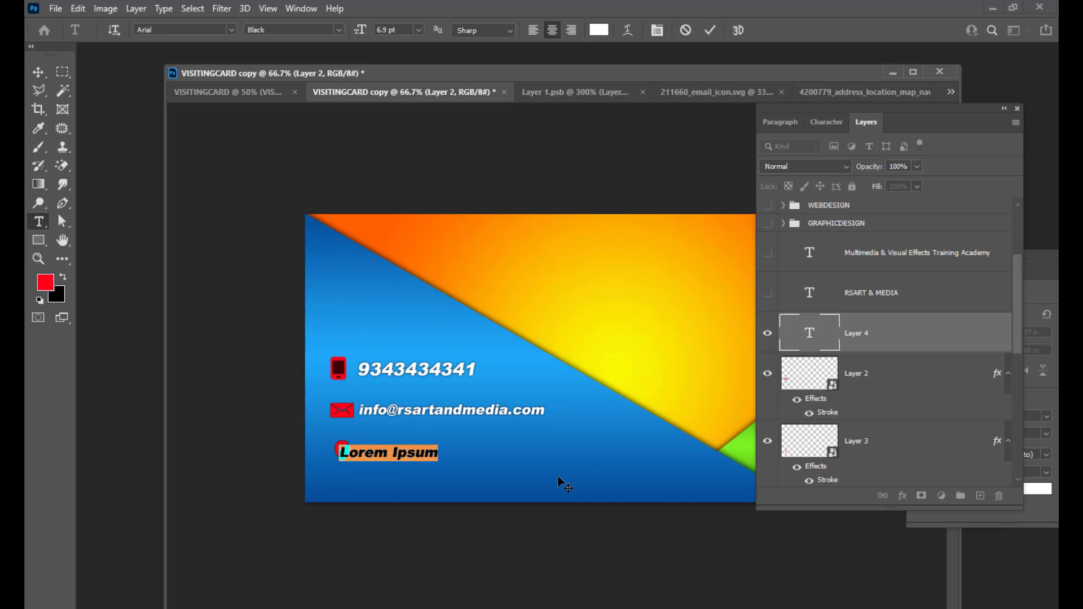
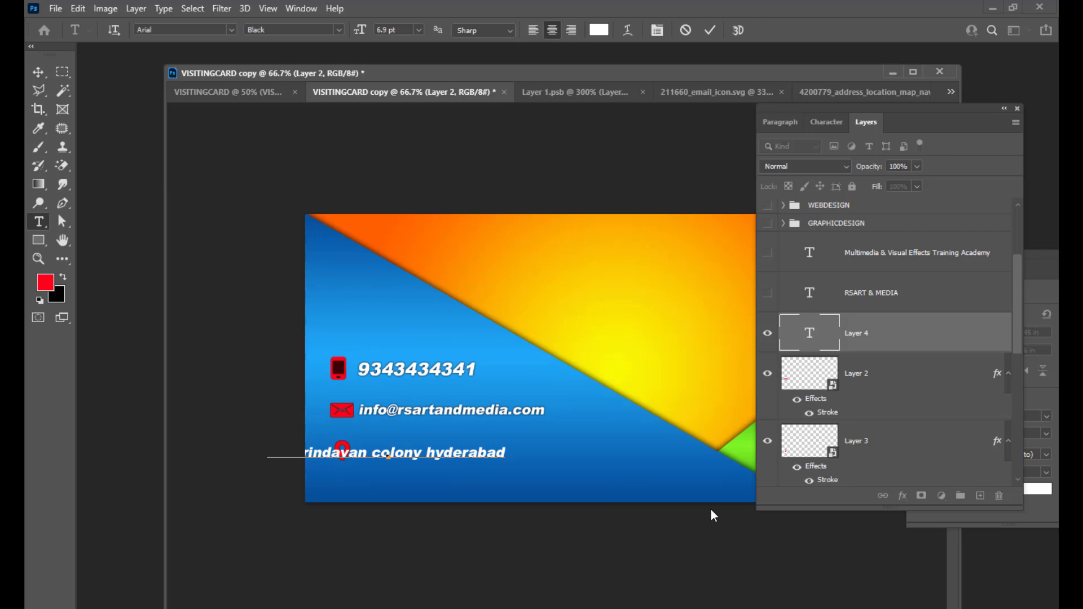
{"action": "key", "text": "Return"}
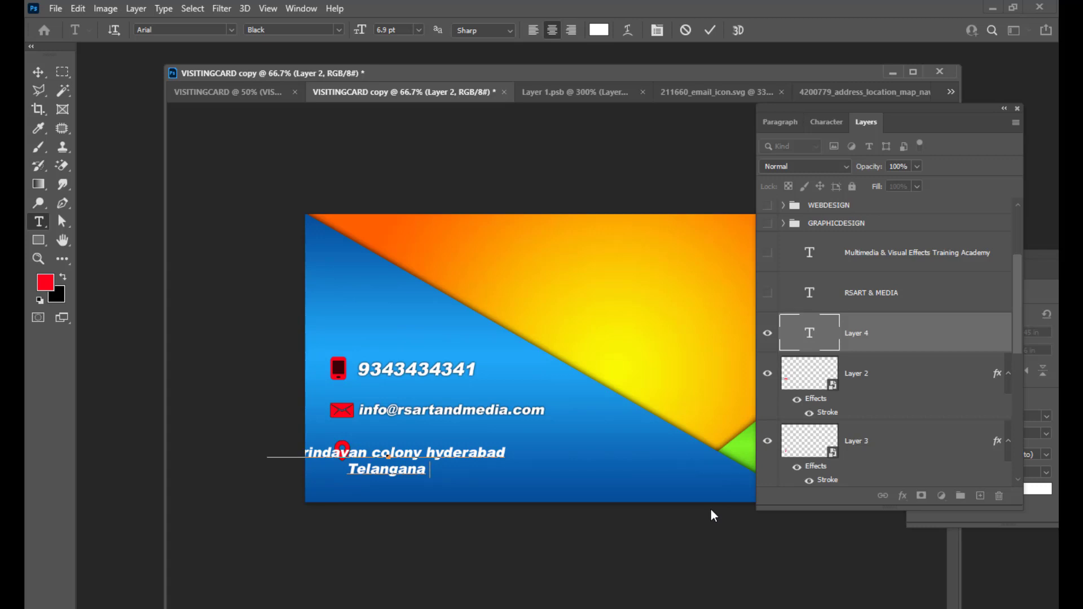
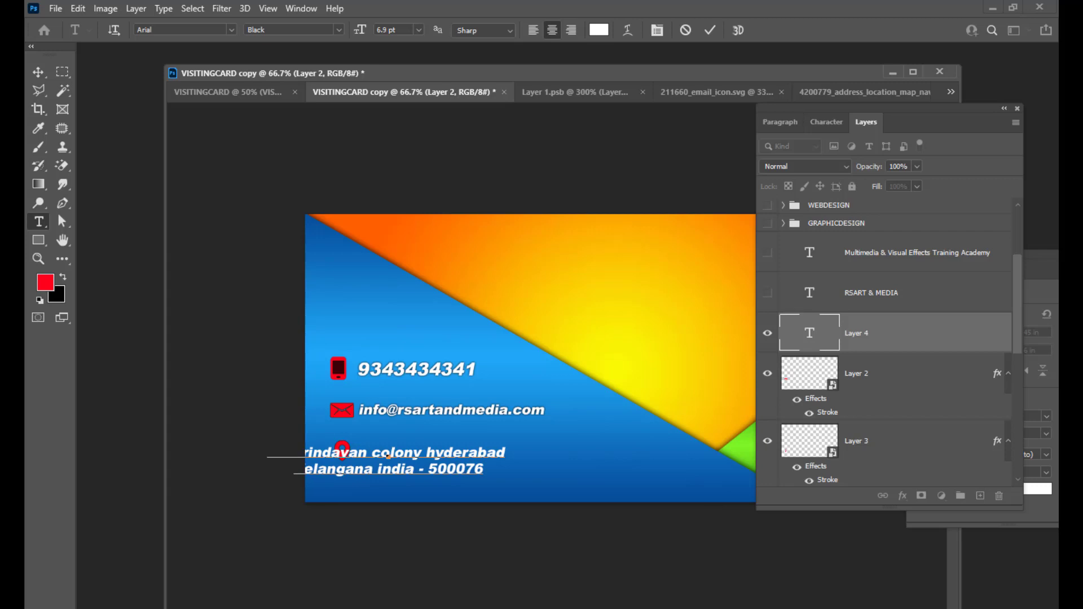
{"action": "left_click", "coordinate": [38, 72]}
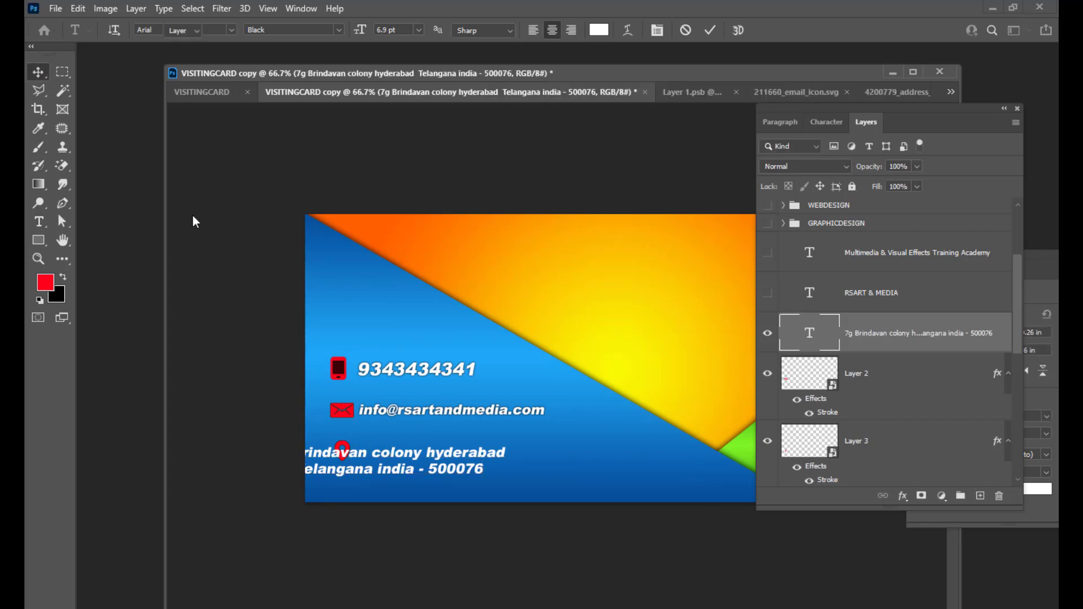
Drag the address text beside the pin, left-aligned with the phone and e-mail lines.
{"action": "left_click_drag", "start_coordinate": [412, 462], "coordinate": [500, 456]}
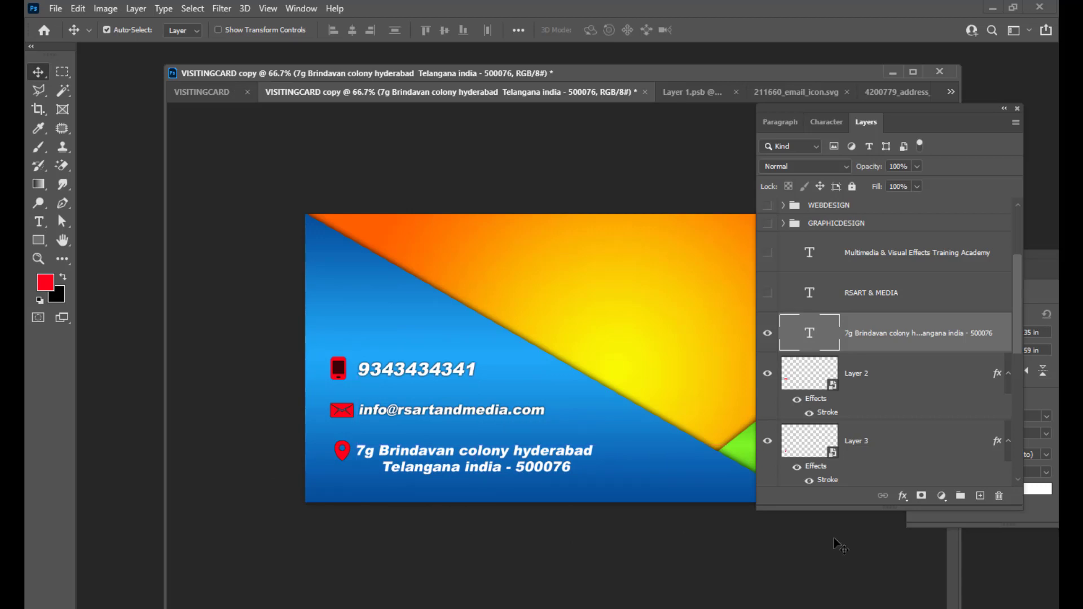
{"action": "double_click", "coordinate": [817, 337]}
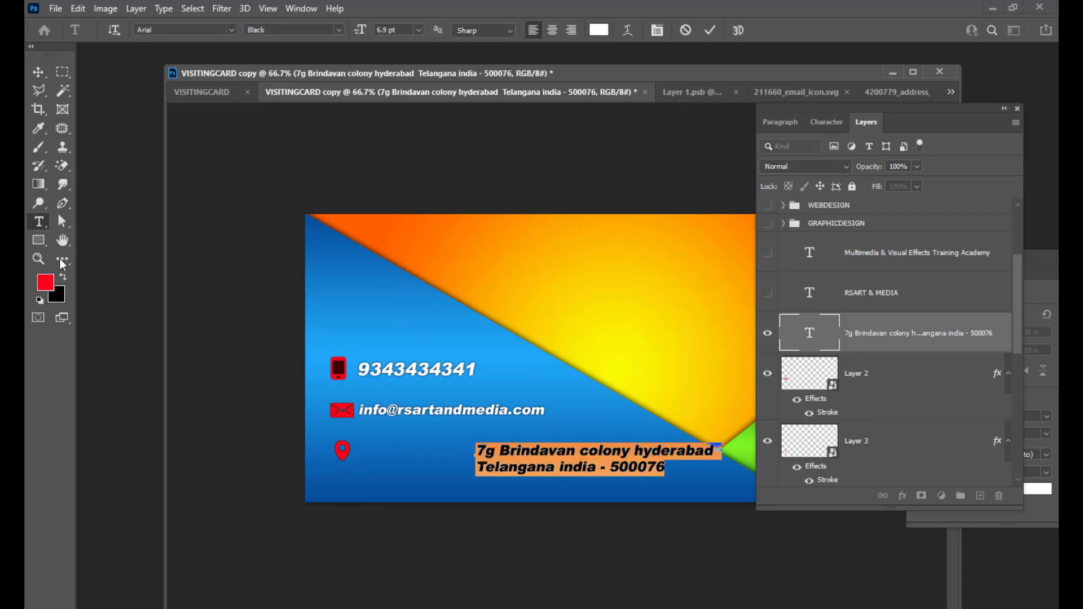
{"action": "left_click", "coordinate": [39, 72]}
{"action": "left_click_drag", "start_coordinate": [519, 458], "coordinate": [473, 450]}
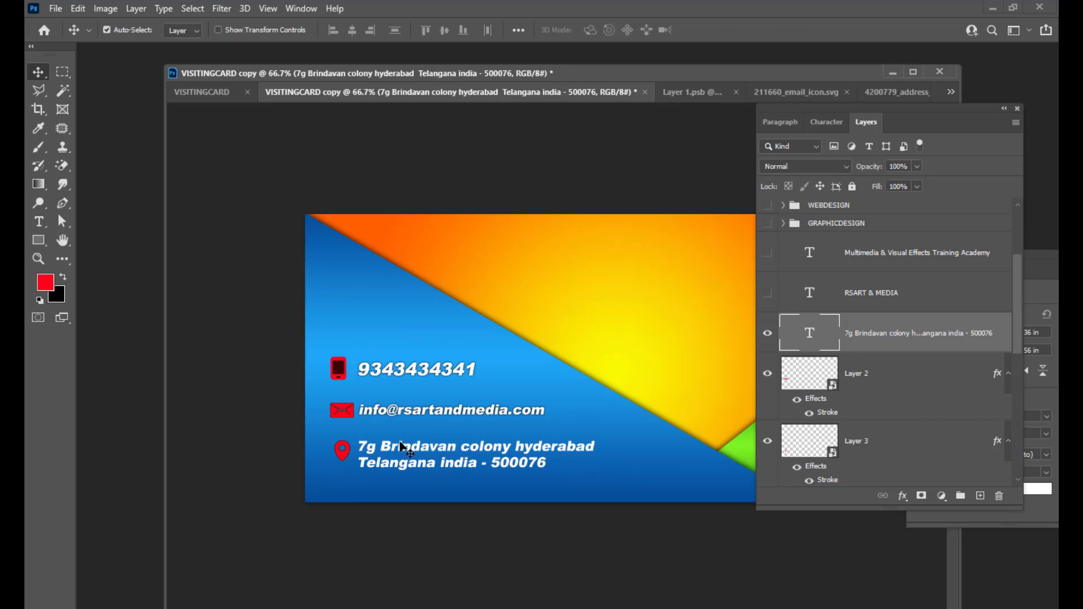
{"action": "left_click_drag", "start_coordinate": [400, 442], "coordinate": [400, 450]}
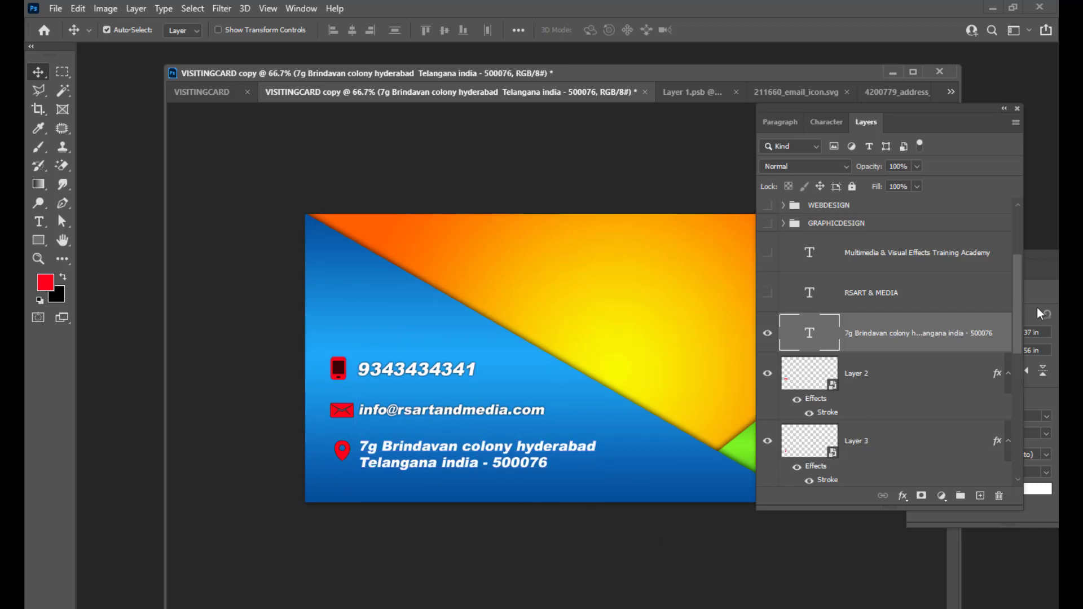
Apply a Drop Shadow layer style to the two-line address text layer.
{"action": "double_click", "coordinate": [1002, 328]}
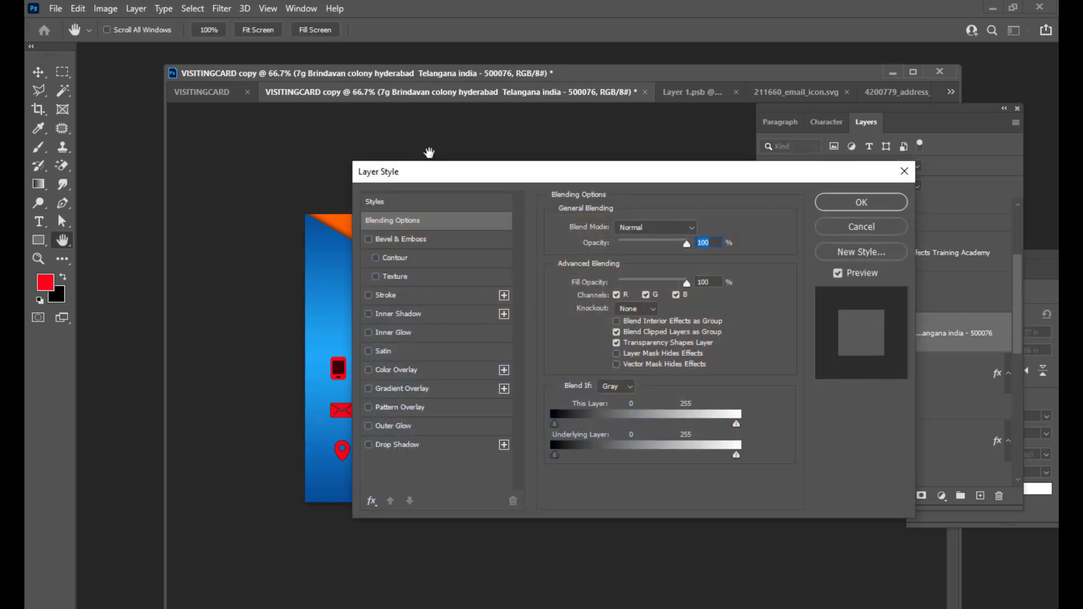
{"action": "left_click_drag", "start_coordinate": [454, 174], "coordinate": [707, 110]}
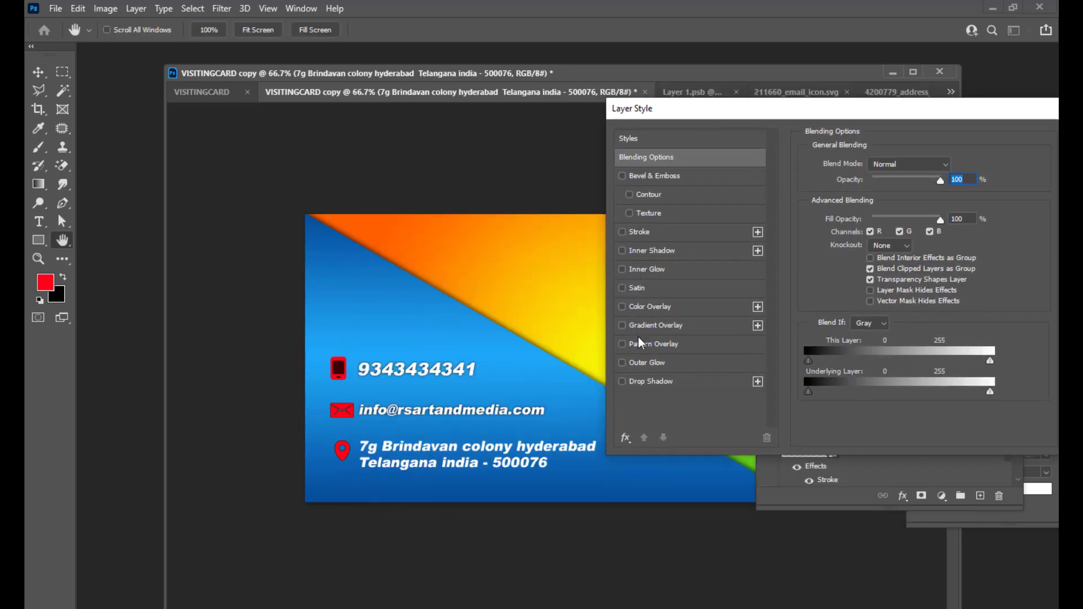
{"action": "left_click", "coordinate": [624, 382]}
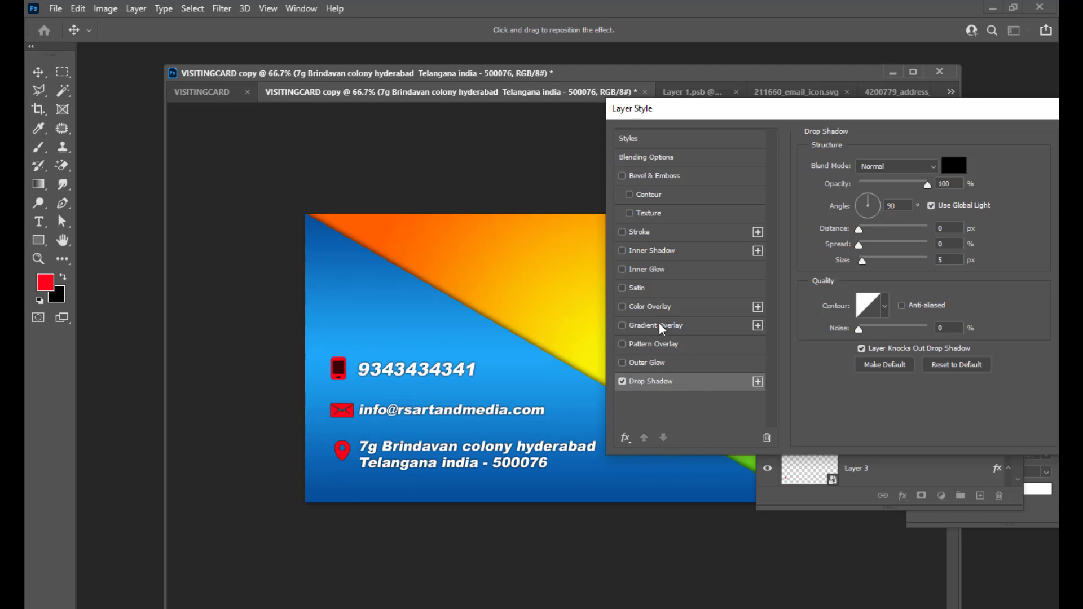
{"action": "left_click_drag", "start_coordinate": [707, 116], "coordinate": [637, 146]}
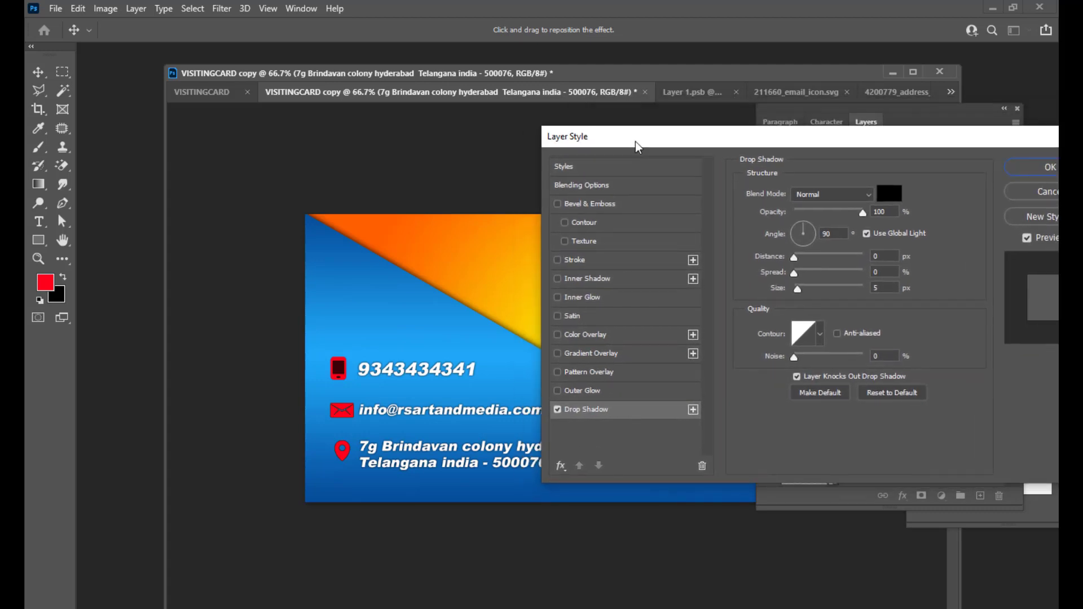
{"action": "left_click", "coordinate": [1041, 169]}
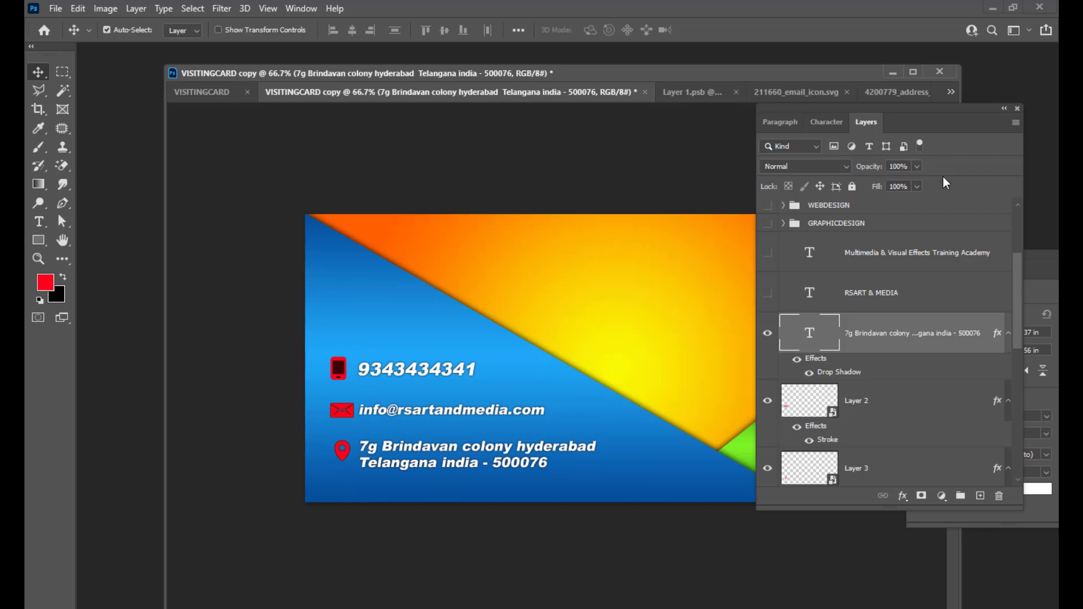
{"action": "left_click_drag", "start_coordinate": [833, 108], "coordinate": [951, 102]}
{"action": "mouse_move", "coordinate": [558, 76]}
{"action": "left_mouse_down"}
{"action": "mouse_move", "coordinate": [520, 74]}
{"action": "mouse_move", "coordinate": [542, 74]}
{"action": "left_mouse_up"}
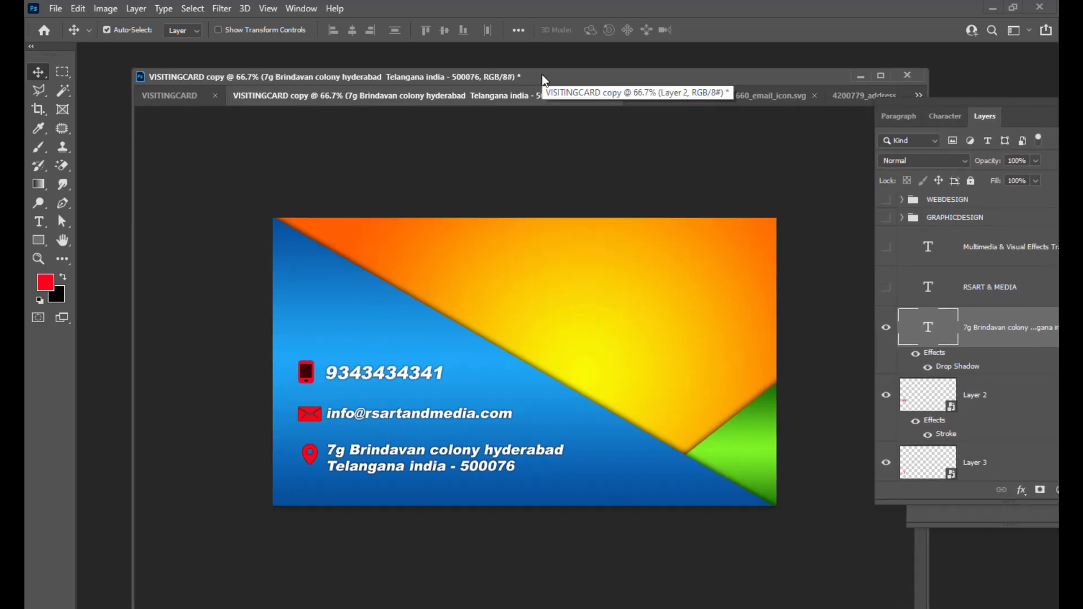
{"action": "left_click_drag", "start_coordinate": [662, 74], "coordinate": [654, 75]}
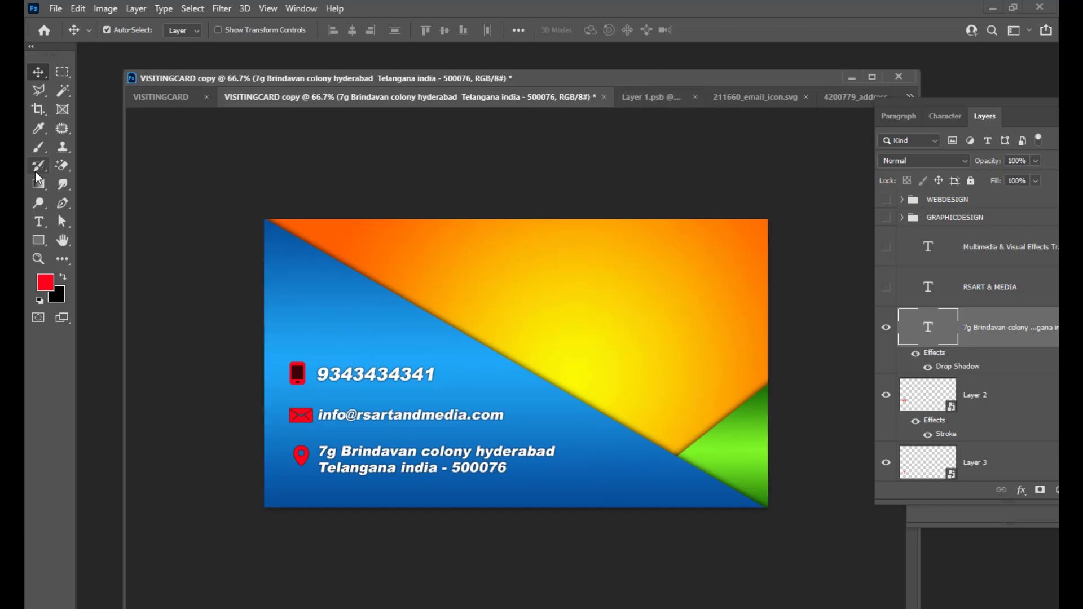
Start a new text layer on the orange area with its font set to Impact.
{"action": "left_click", "coordinate": [39, 221]}
{"action": "left_click", "coordinate": [592, 286]}
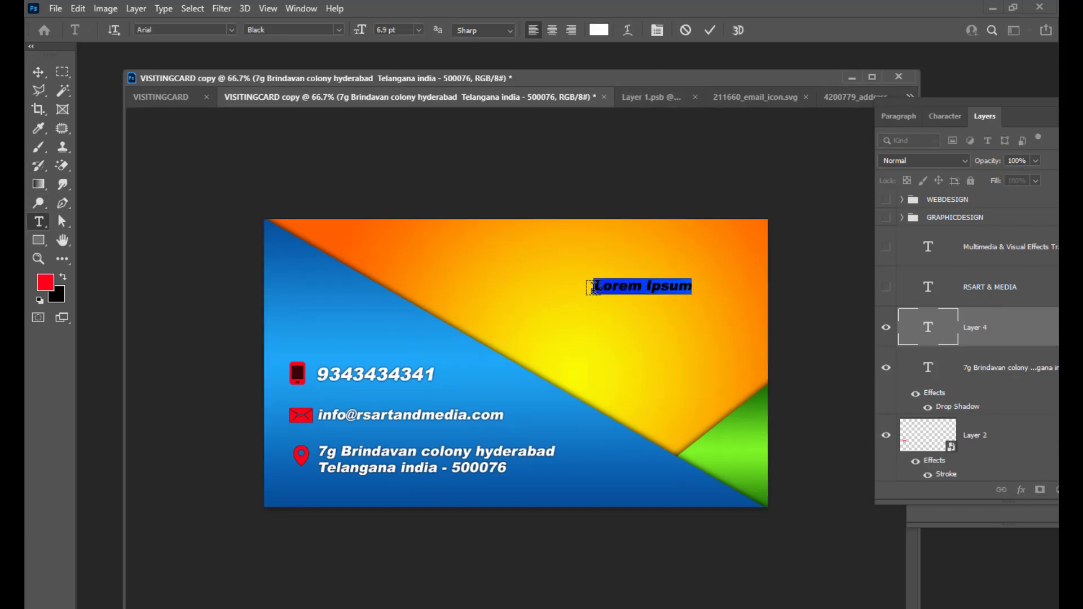
{"action": "key", "text": "BackSpace"}
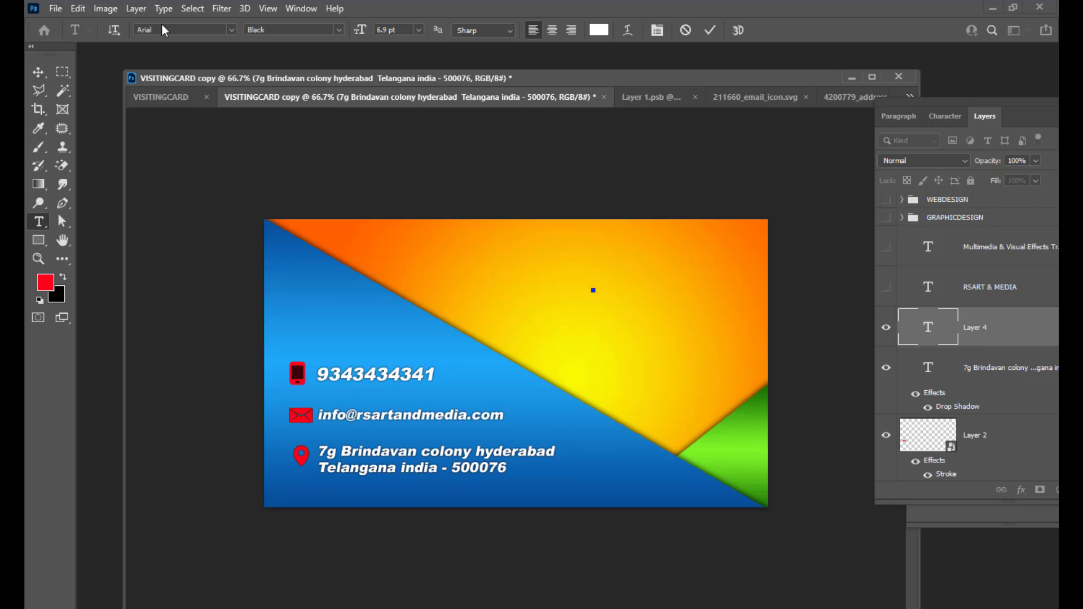
{"action": "left_click", "coordinate": [169, 30]}
{"action": "type", "text": "impac"}
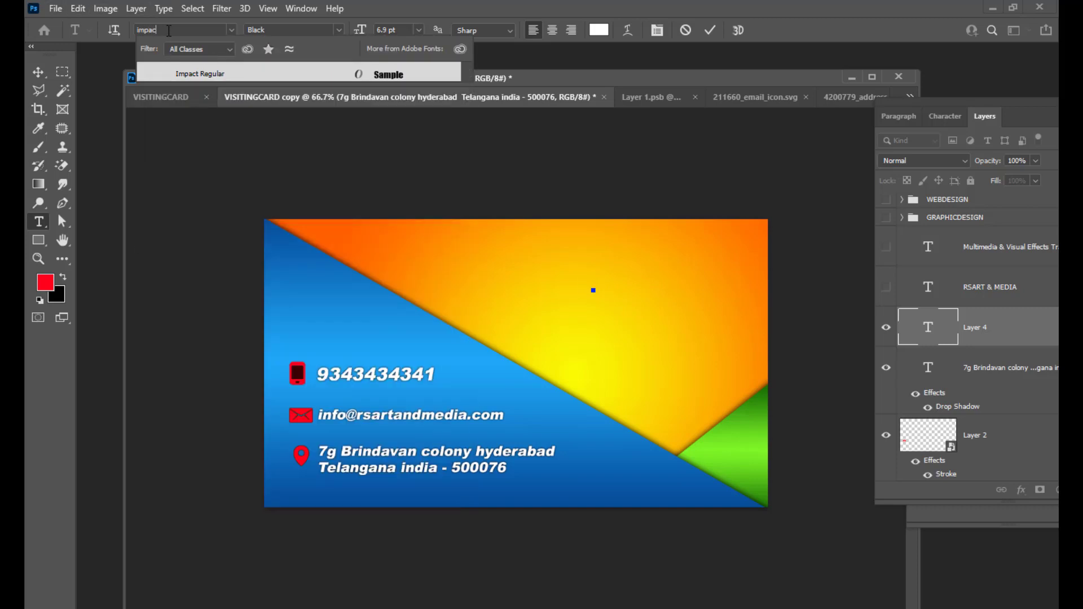
{"action": "type", "text": "t"}
{"action": "key", "text": "Return"}
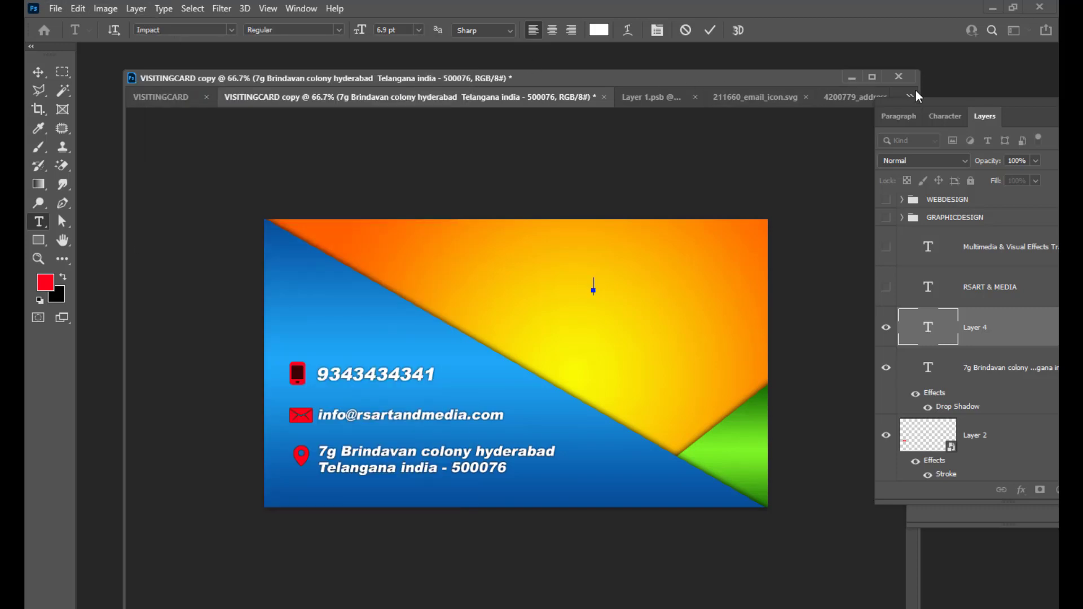
Type RSRAO into the new text layer and select all of it.
{"action": "left_click_drag", "start_coordinate": [916, 102], "coordinate": [858, 124]}
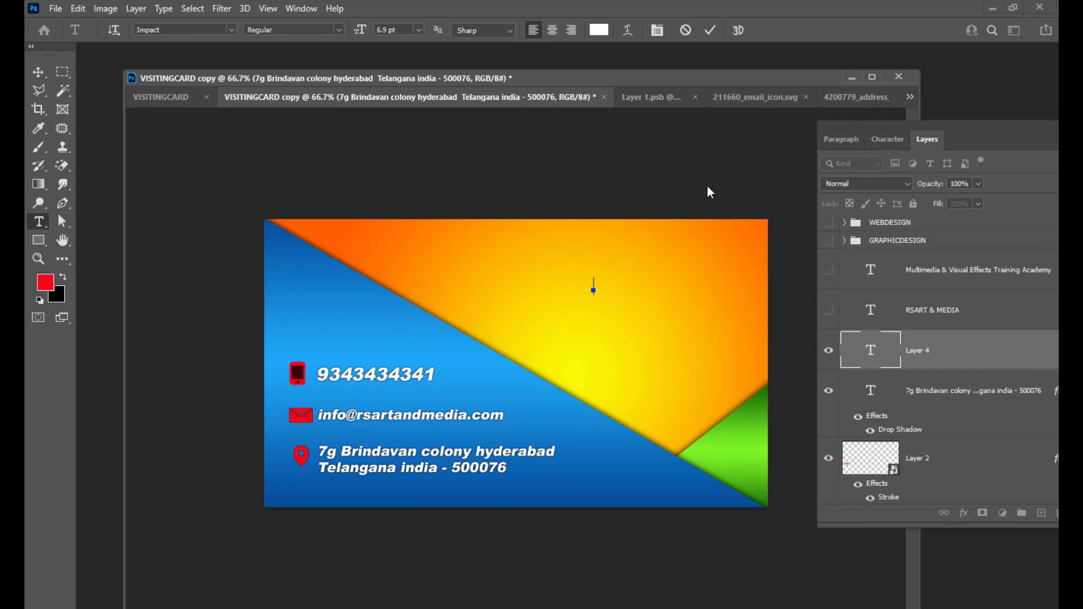
{"action": "type", "text": "RSRAO"}
{"action": "left_click", "coordinate": [888, 139]}
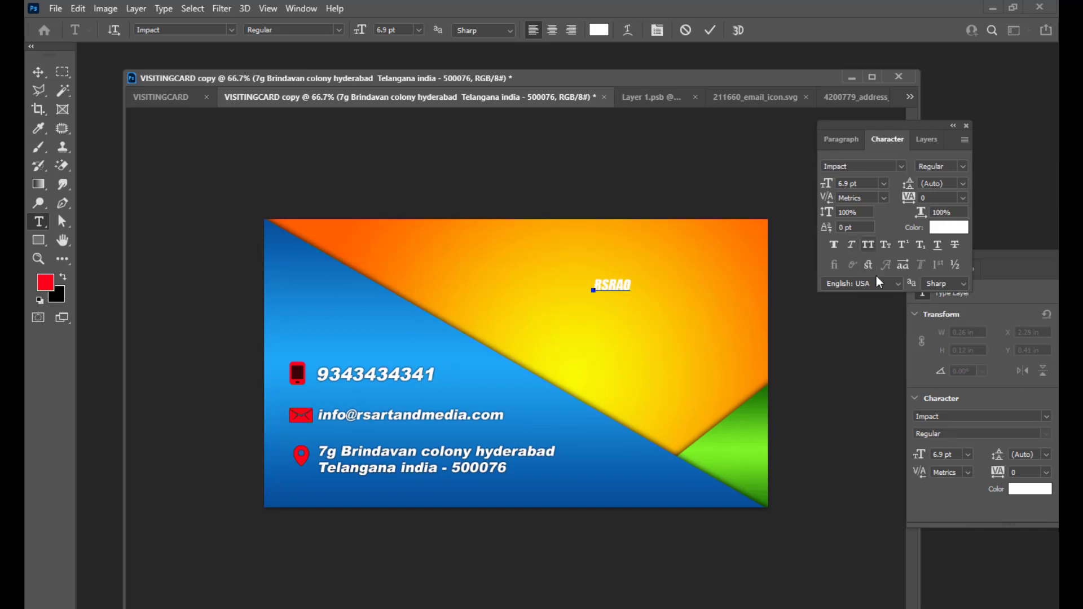
{"action": "left_click", "coordinate": [842, 140]}
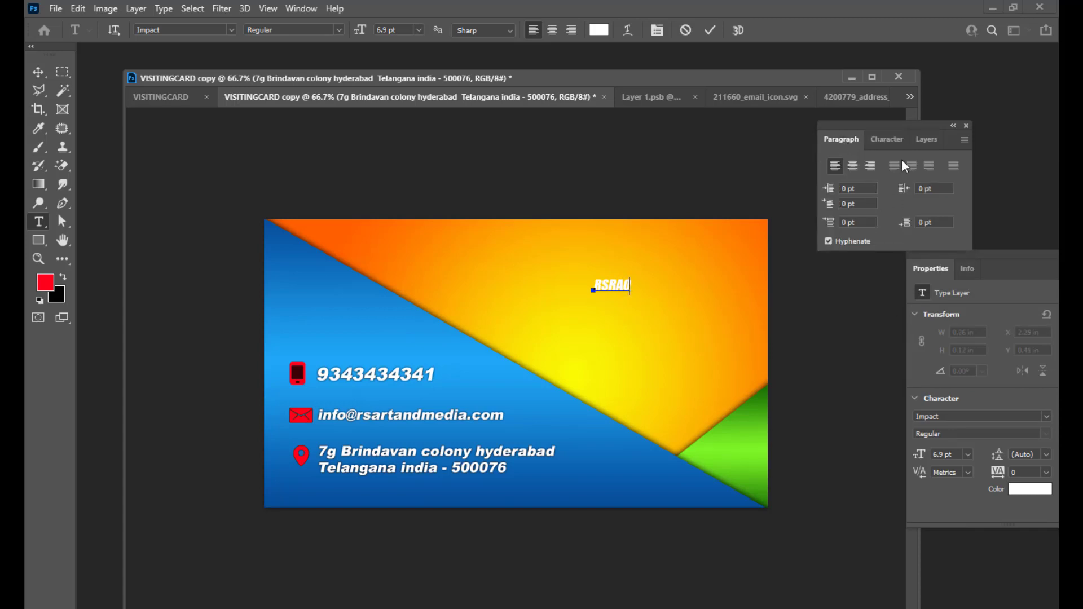
{"action": "left_click", "coordinate": [926, 139]}
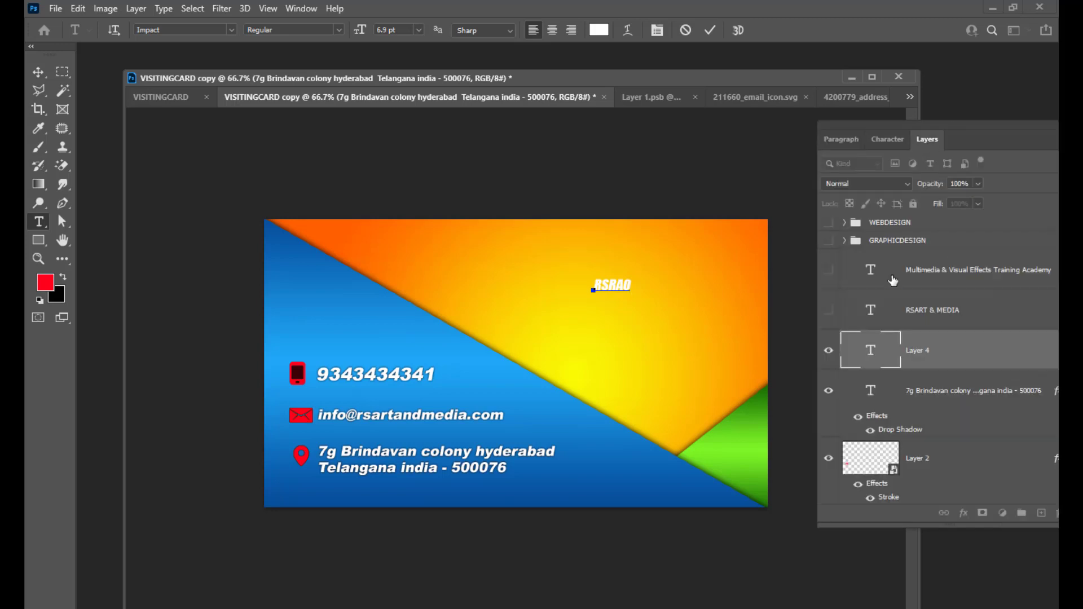
{"action": "double_click", "coordinate": [870, 347]}
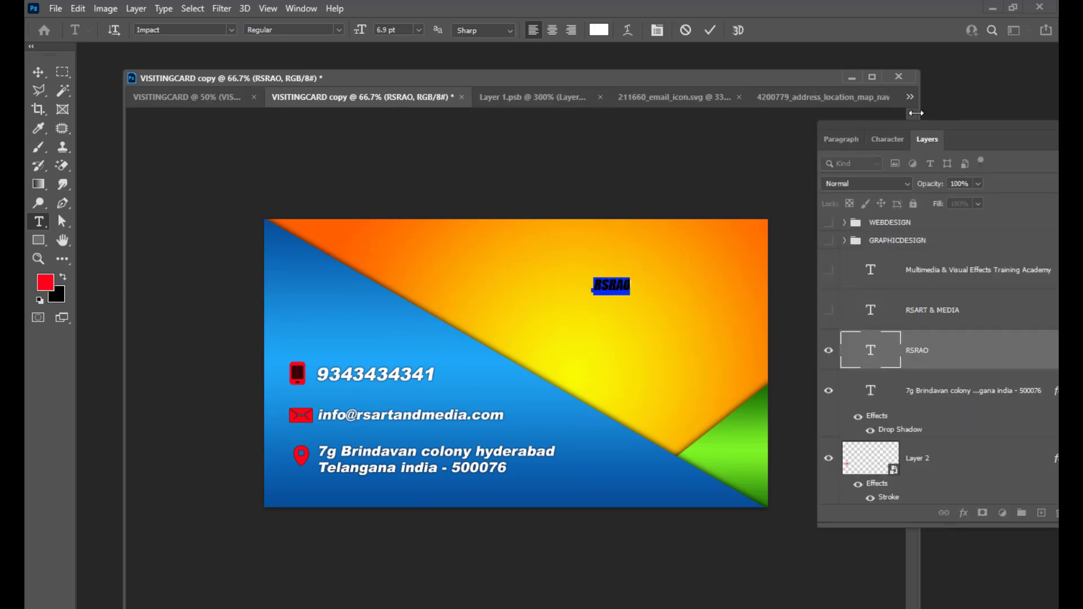
Make RSRAO upright, pure red (ff0000) and 18.9 pt.
{"action": "left_click", "coordinate": [897, 145]}
{"action": "left_click", "coordinate": [852, 246]}
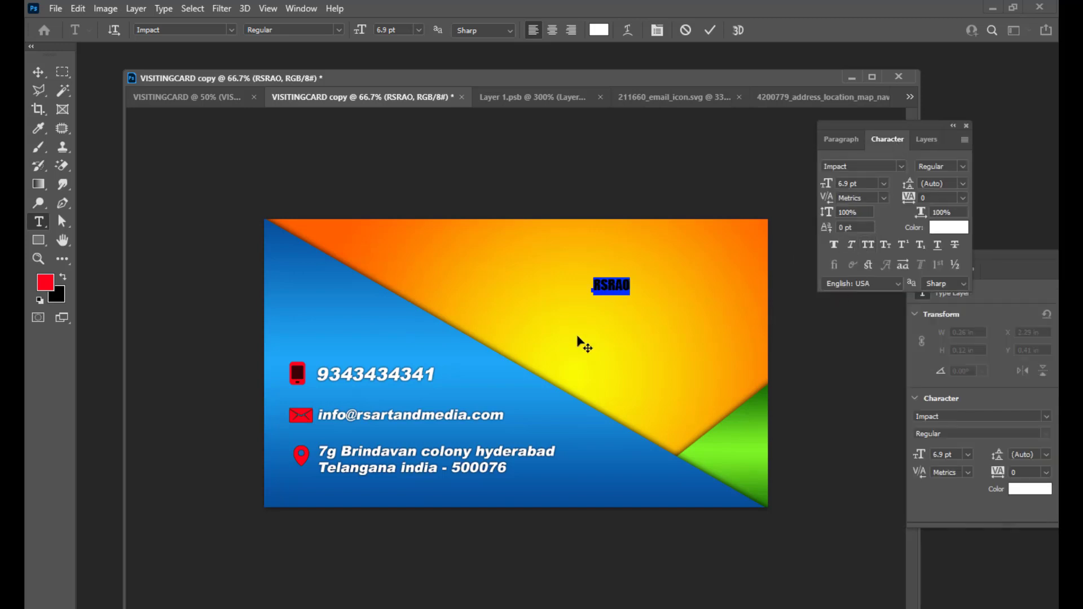
{"action": "left_click", "coordinate": [629, 285]}
{"action": "left_click_drag", "start_coordinate": [629, 285], "coordinate": [583, 282]}
{"action": "left_click", "coordinate": [599, 31]}
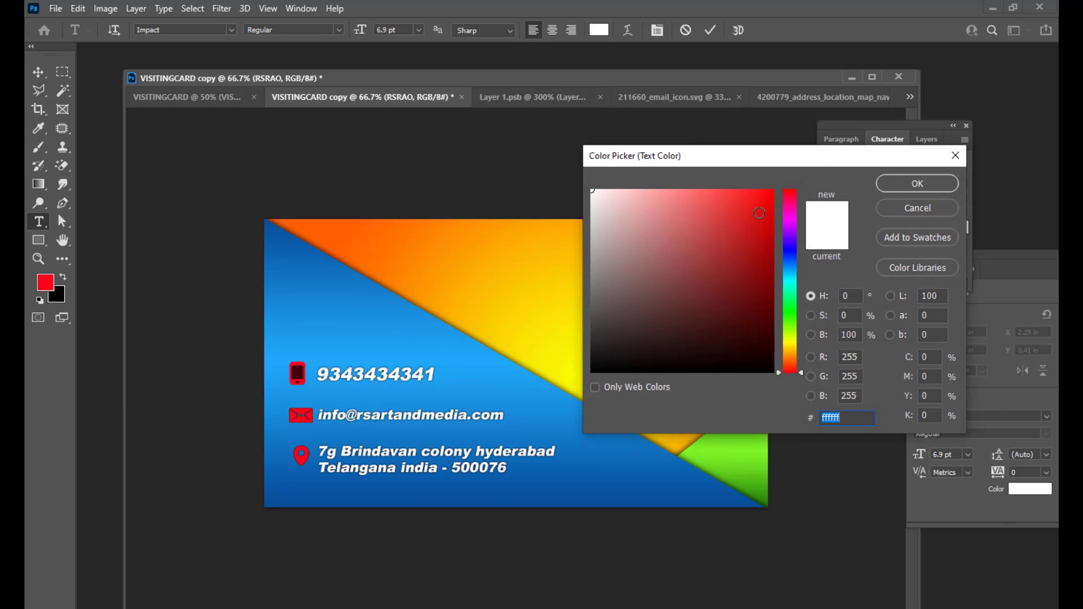
{"action": "left_click", "coordinate": [773, 190]}
{"action": "left_click", "coordinate": [903, 184]}
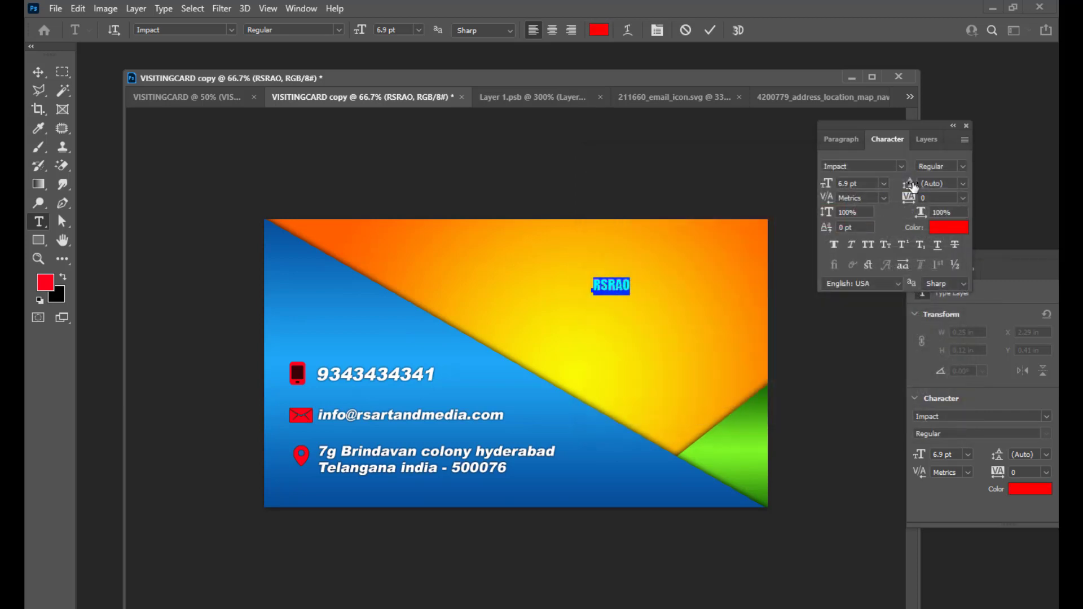
{"action": "key", "text": "ctrl+shift+period"}
{"action": "key", "text": "ctrl+shift+period"}
{"action": "key", "text": "ctrl+shift+period"}
{"action": "key", "text": "ctrl+shift+period"}
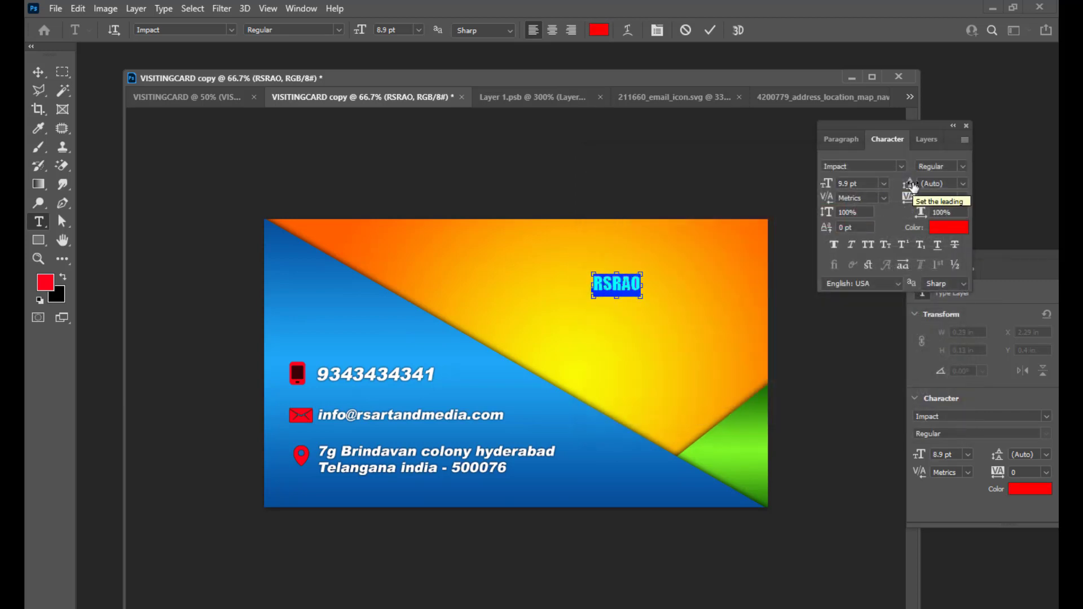
{"action": "key", "text": "ctrl+shift+period"}
{"action": "key", "text": "ctrl+shift+period"}
{"action": "key", "text": "ctrl+shift+period"}
{"action": "key", "text": "ctrl+shift+period"}
{"action": "key", "text": "ctrl+shift+period"}
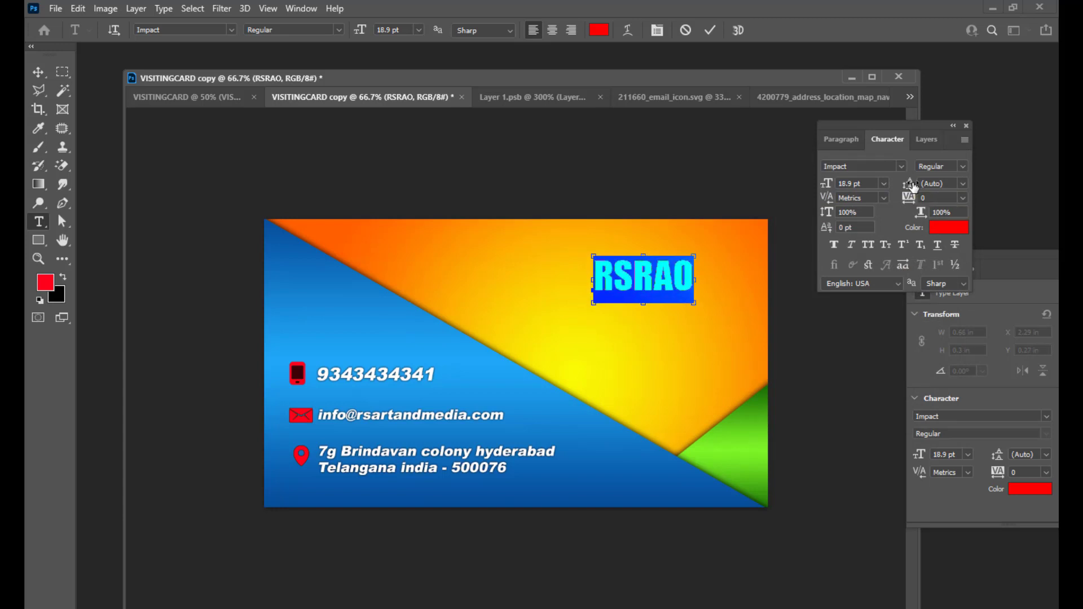
{"action": "key", "text": "ctrl+shift+comma"}
Move RSRAO into the card's top-right corner of the orange area.
{"action": "left_click", "coordinate": [39, 73]}
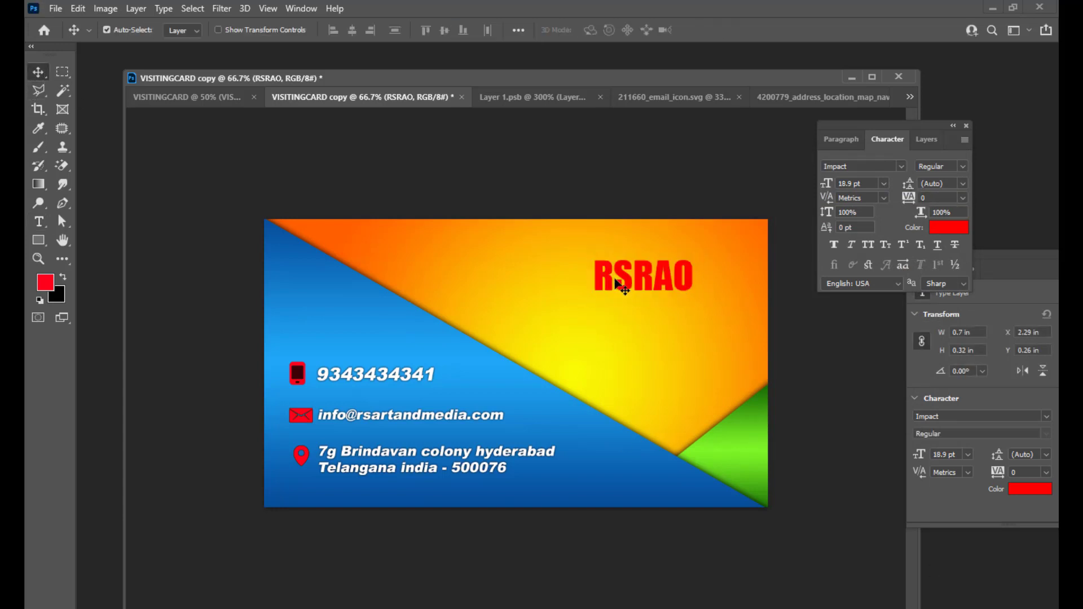
{"action": "left_click_drag", "start_coordinate": [656, 273], "coordinate": [709, 240]}
{"action": "right_click", "coordinate": [710, 245]}
{"action": "left_click", "coordinate": [710, 245]}
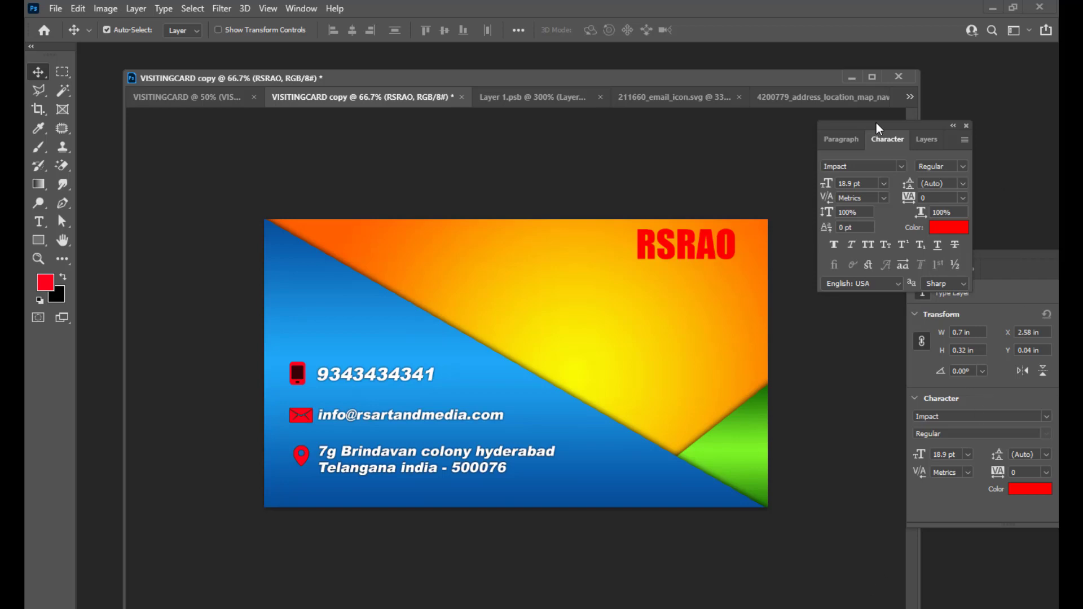
{"action": "left_click_drag", "start_coordinate": [875, 123], "coordinate": [869, 151]}
{"action": "left_click", "coordinate": [883, 172]}
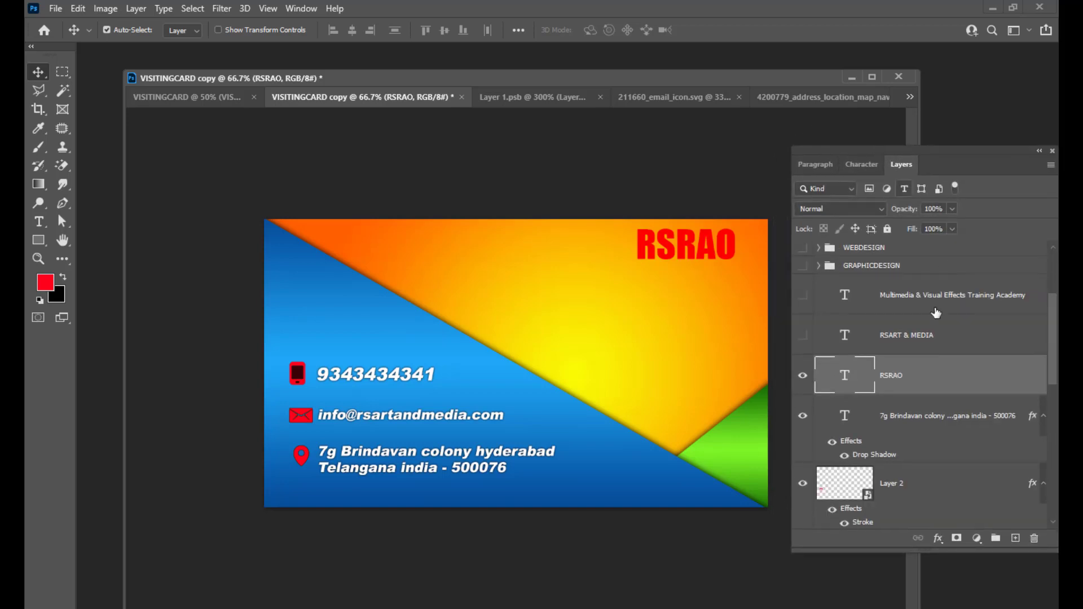
Turn on Drop Shadow and Stroke in RSRAO's layer style.
{"action": "double_click", "coordinate": [942, 374]}
{"action": "left_click_drag", "start_coordinate": [581, 148], "coordinate": [855, 136]}
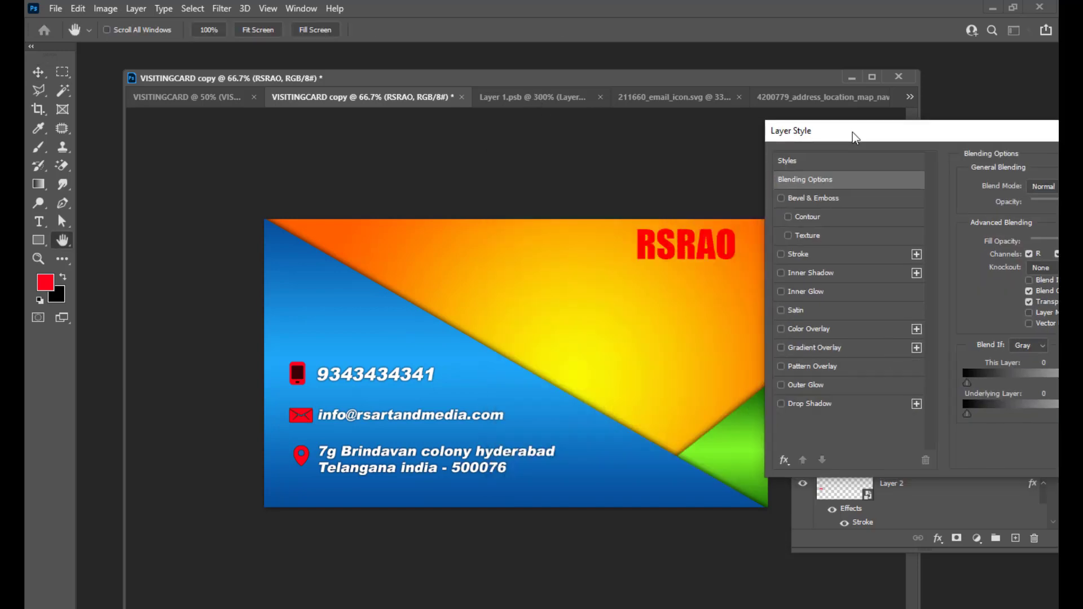
{"action": "left_click", "coordinate": [813, 403]}
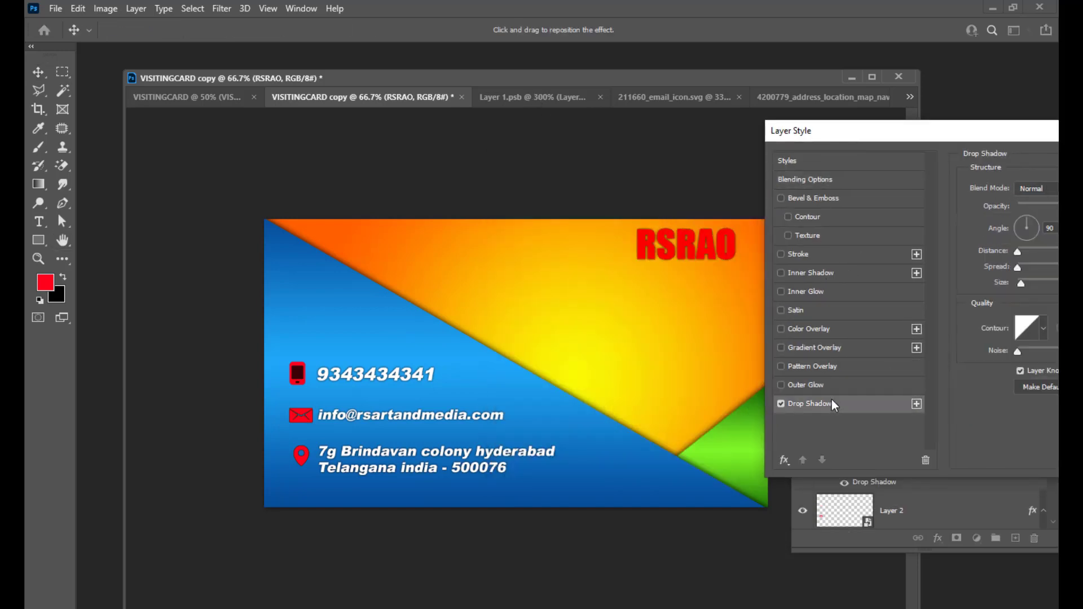
{"action": "left_click", "coordinate": [782, 254]}
{"action": "left_click", "coordinate": [825, 252]}
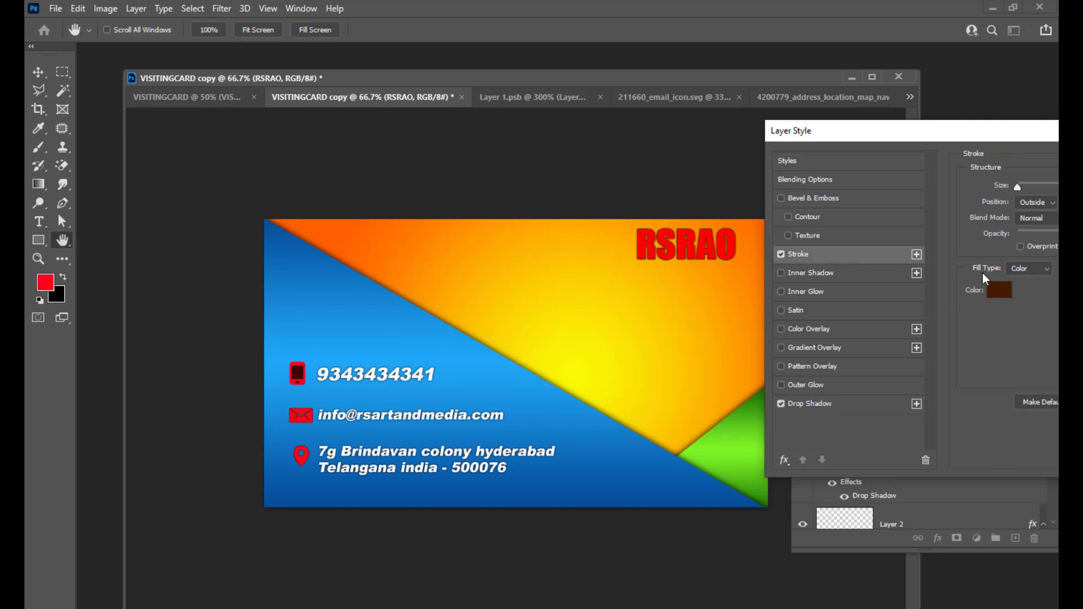
Set the RSRAO stroke to white, 3 px outside, and apply the styles.
{"action": "left_click", "coordinate": [996, 288]}
{"action": "left_click", "coordinate": [591, 190]}
{"action": "mouse_move", "coordinate": [681, 165]}
{"action": "left_mouse_down"}
{"action": "mouse_move", "coordinate": [852, 247]}
{"action": "mouse_move", "coordinate": [783, 297]}
{"action": "left_mouse_up"}
{"action": "left_click", "coordinate": [1020, 316]}
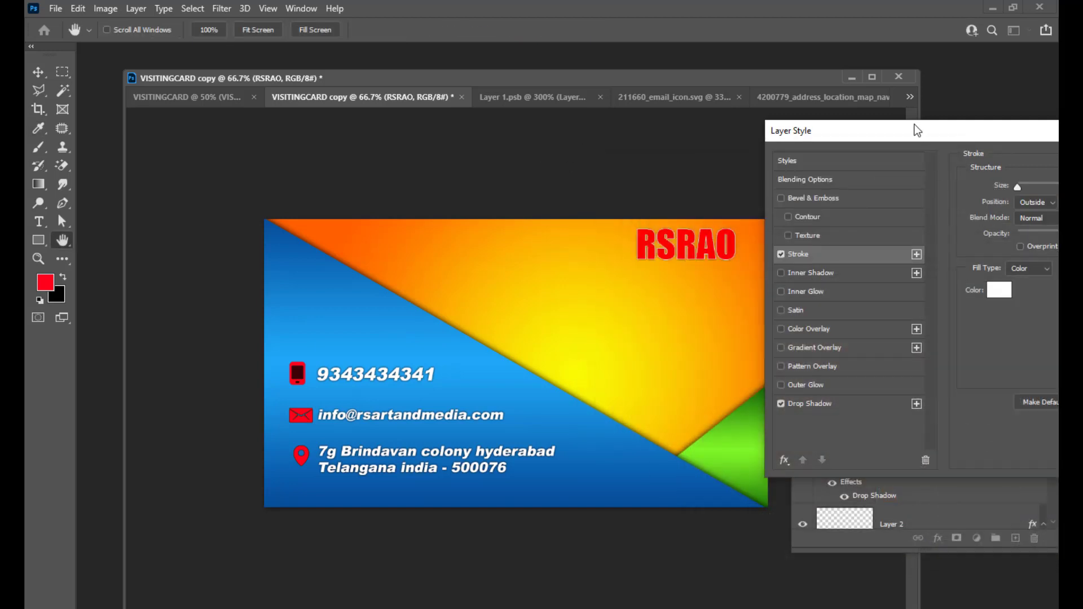
{"action": "left_click_drag", "start_coordinate": [914, 130], "coordinate": [884, 276]}
{"action": "left_click_drag", "start_coordinate": [956, 316], "coordinate": [958, 316]}
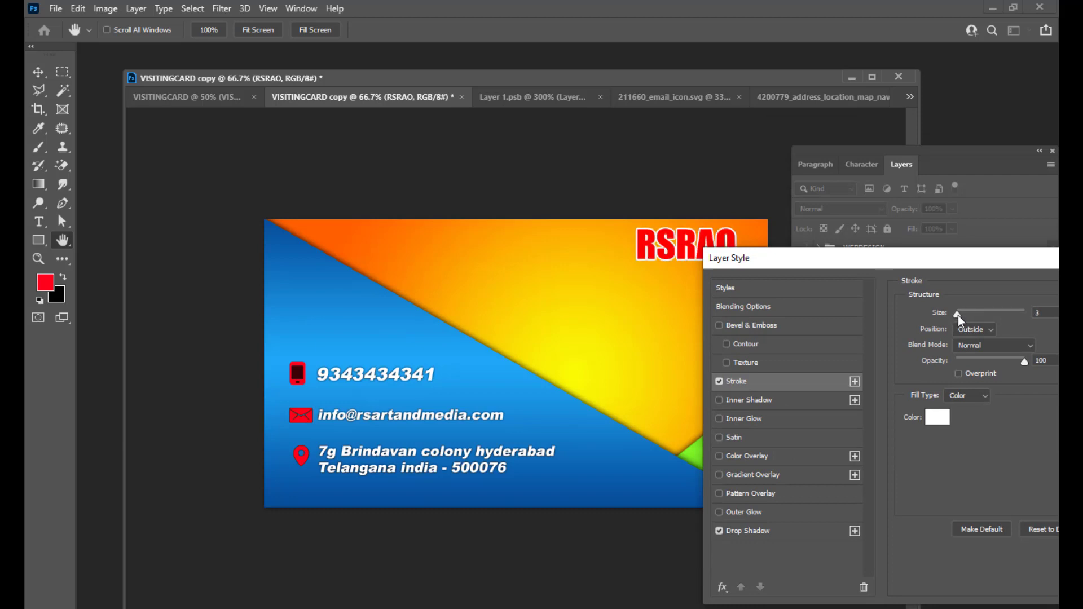
{"action": "left_click_drag", "start_coordinate": [938, 256], "coordinate": [765, 282]}
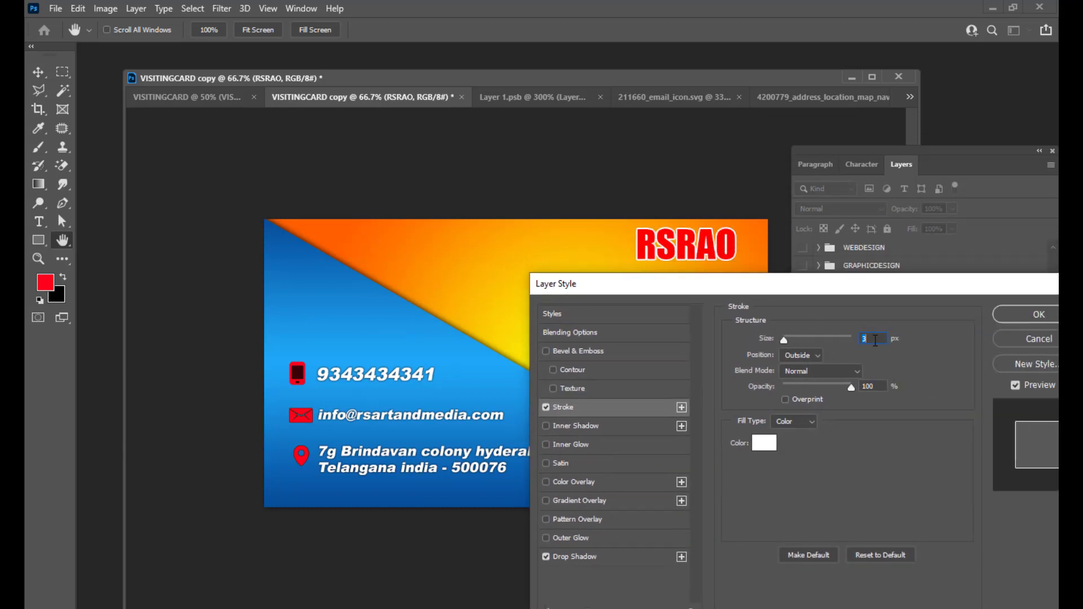
{"action": "left_click", "coordinate": [1032, 314]}
{"action": "left_click_drag", "start_coordinate": [818, 150], "coordinate": [834, 148]}
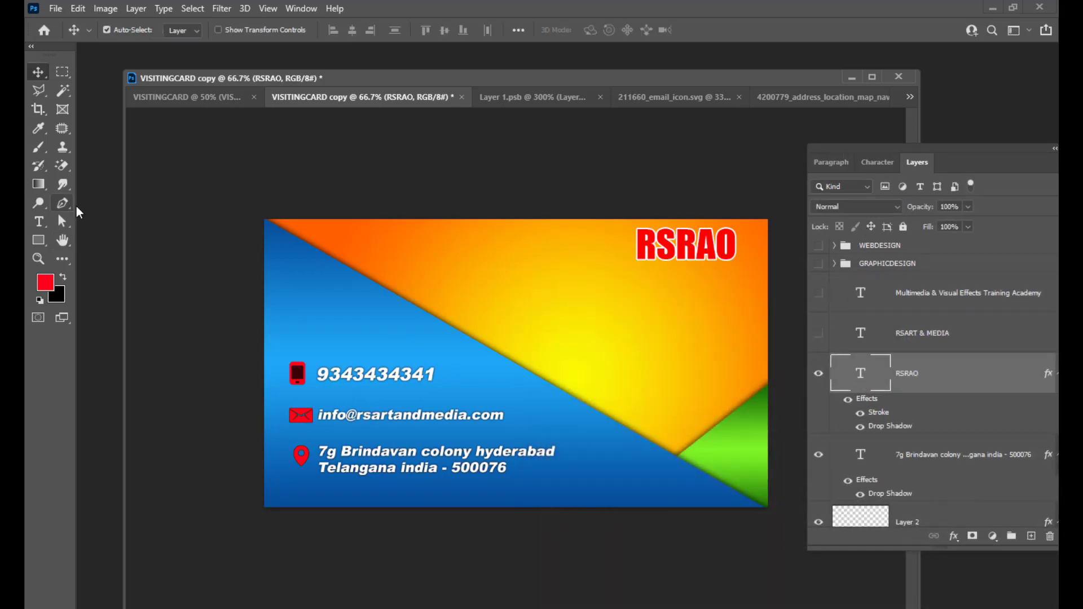
Add a new 'Blood Group b+' text line and move it onto the card.
{"action": "left_click", "coordinate": [39, 222]}
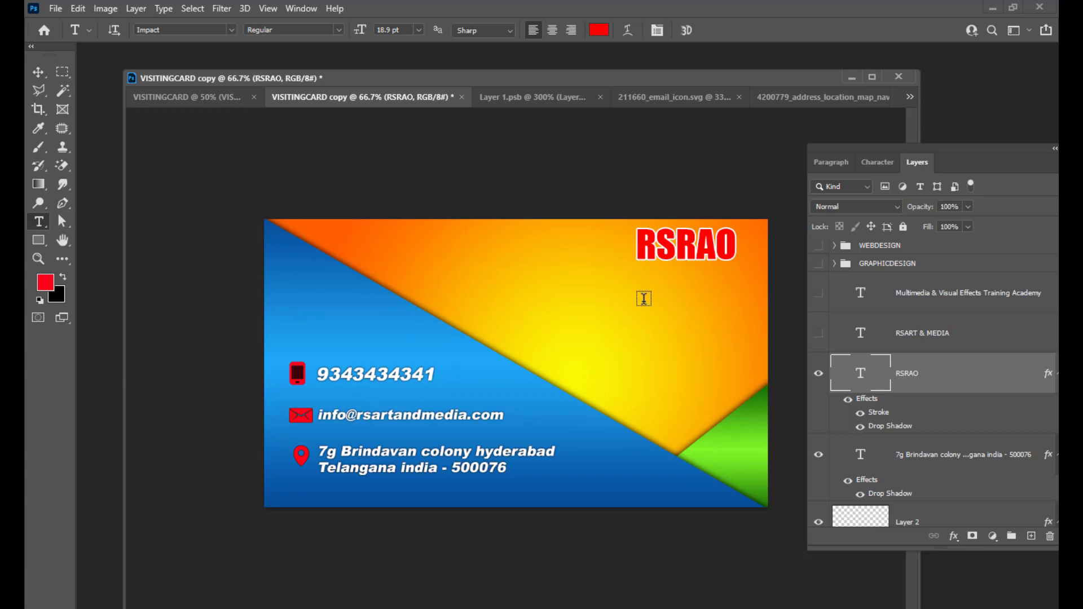
{"action": "left_click", "coordinate": [638, 298]}
{"action": "key", "text": "BackSpace"}
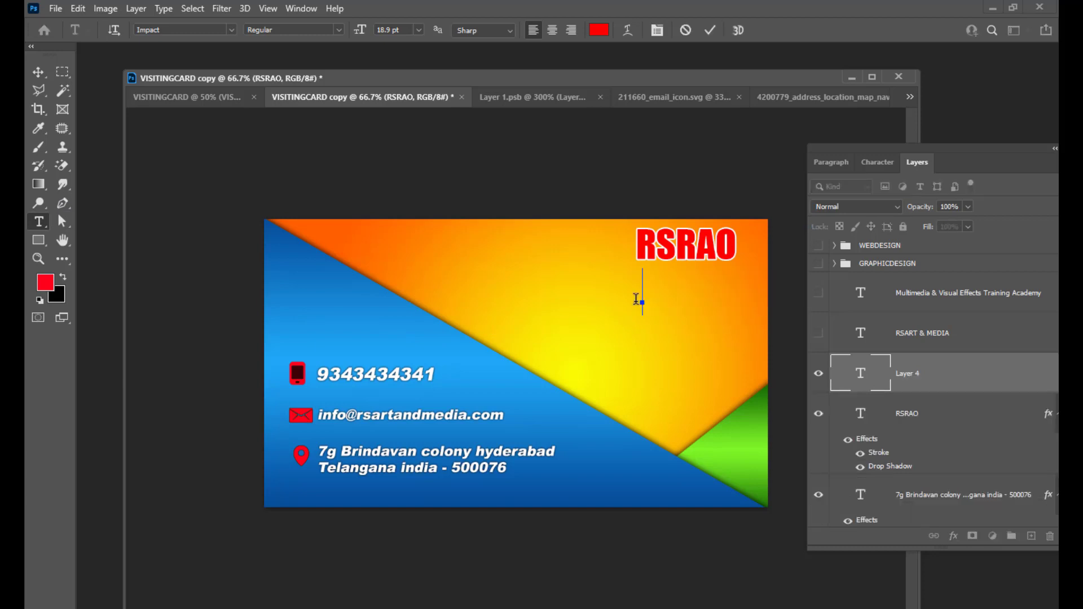
{"action": "type", "text": "B"}
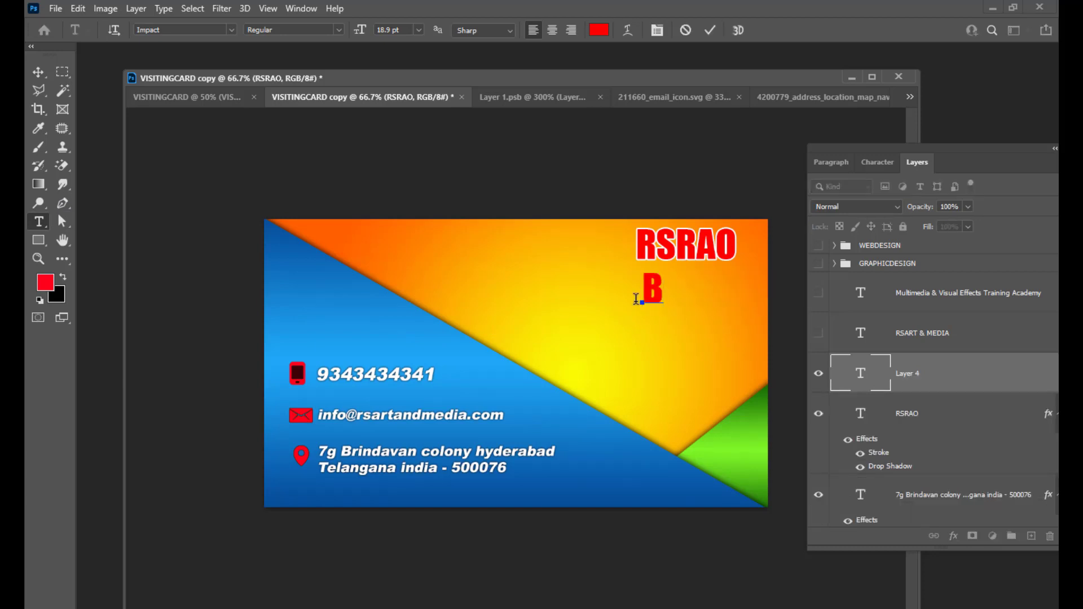
{"action": "type", "text": "lood"}
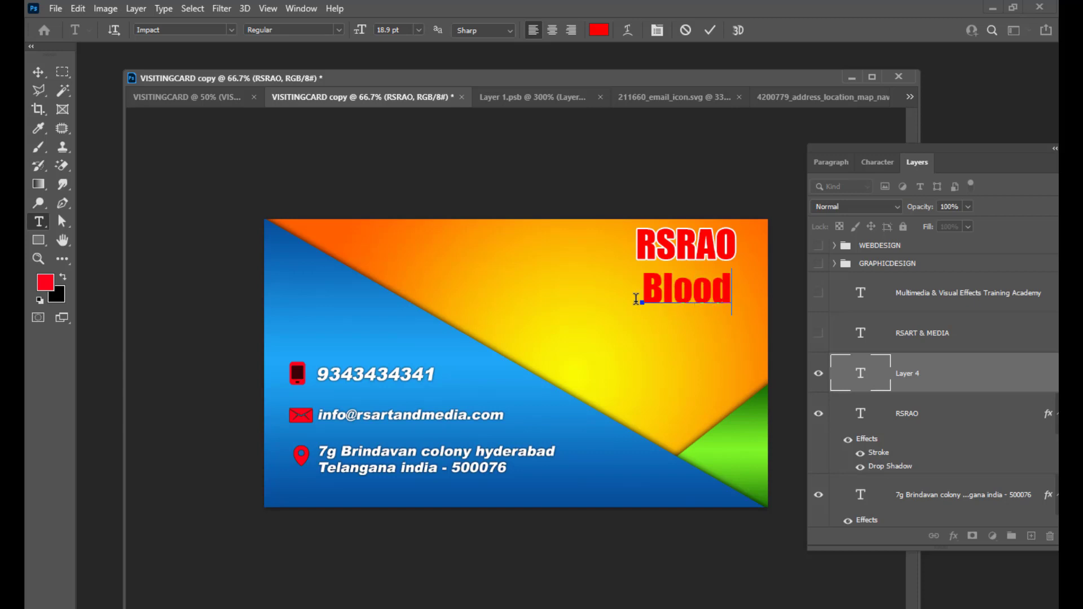
{"action": "type", "text": " Gr"}
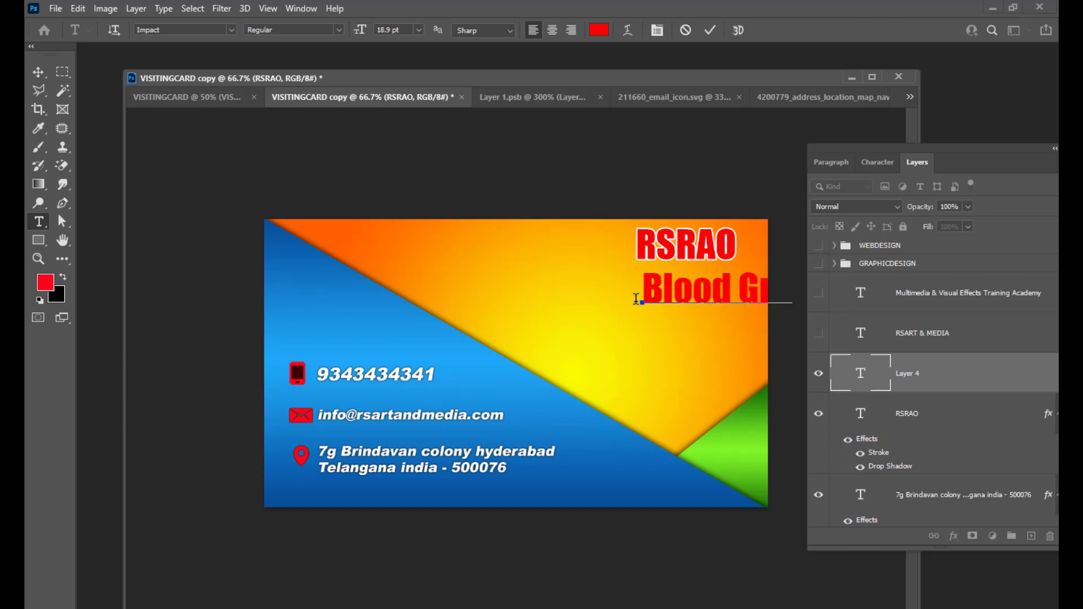
{"action": "type", "text": "oup b+"}
{"action": "left_click", "coordinate": [37, 72]}
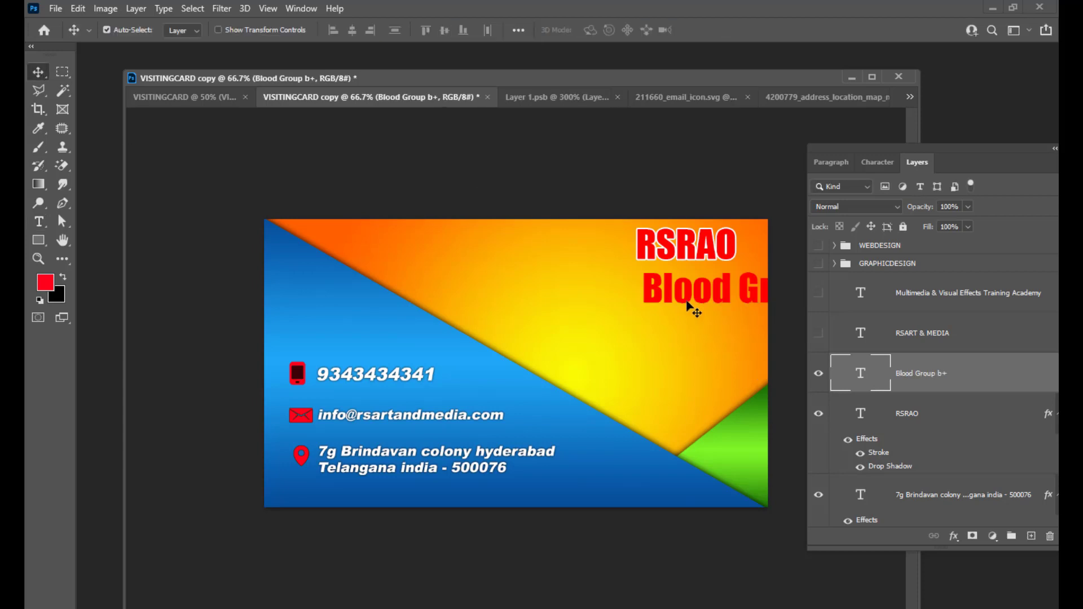
{"action": "left_click_drag", "start_coordinate": [694, 304], "coordinate": [518, 292]}
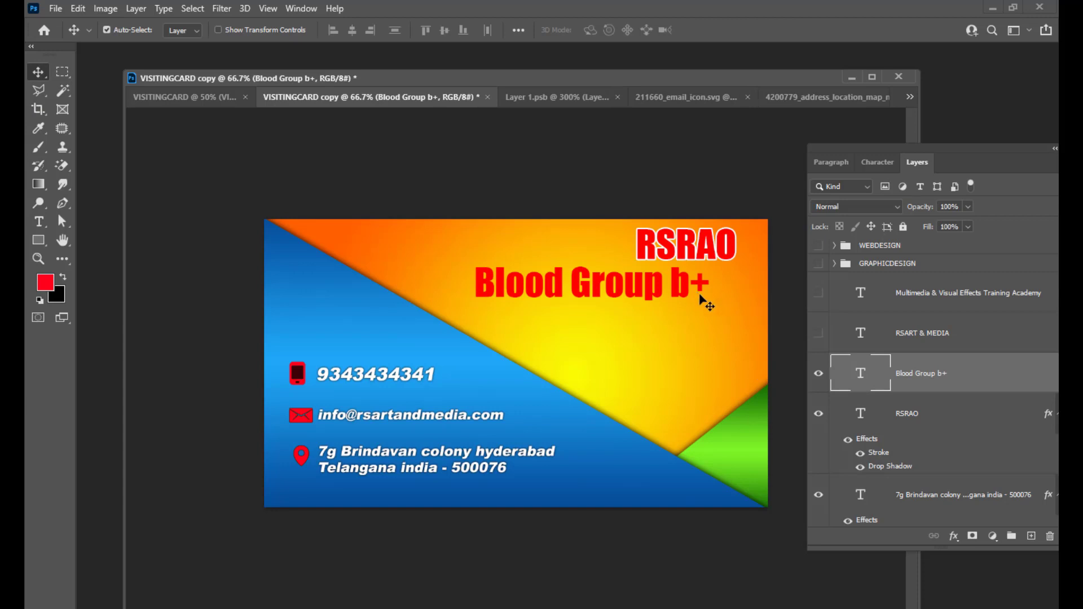
Shrink Blood Group b+ to 12.9 pt, make it italic, and place it under RSRAO.
{"action": "double_click", "coordinate": [859, 368]}
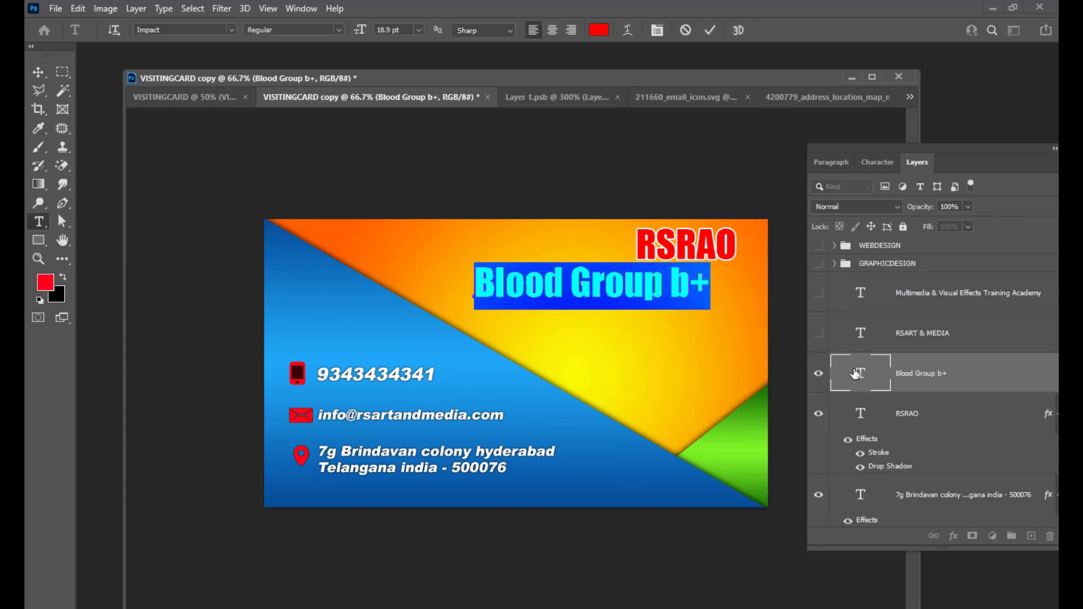
{"action": "key", "text": "ctrl+shift+comma"}
{"action": "key", "text": "ctrl+shift+comma"}
{"action": "key", "text": "ctrl+shift+comma"}
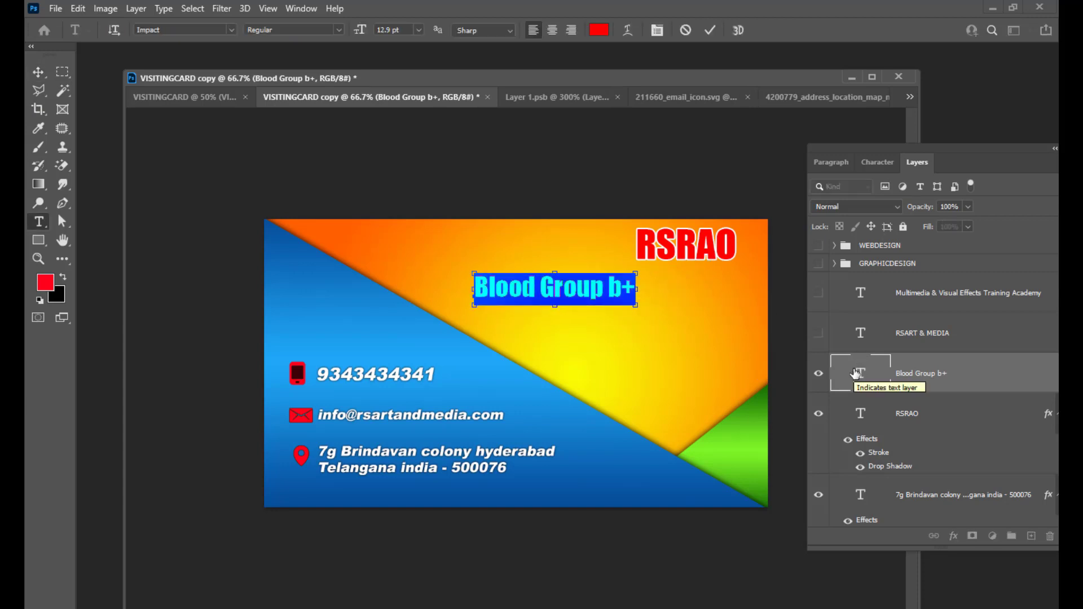
{"action": "left_click", "coordinate": [873, 163]}
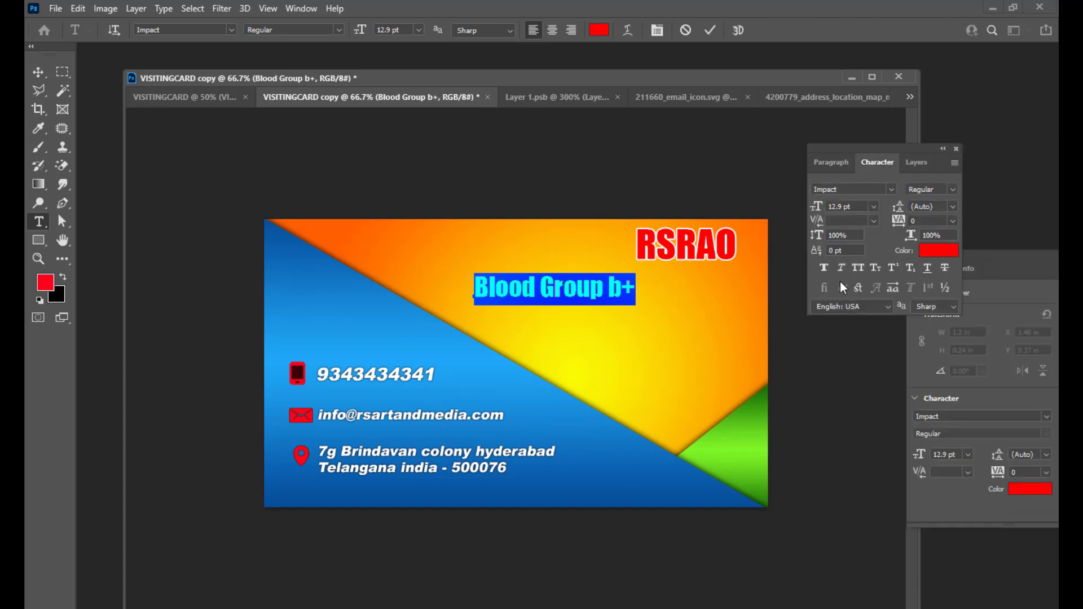
{"action": "left_click", "coordinate": [841, 267]}
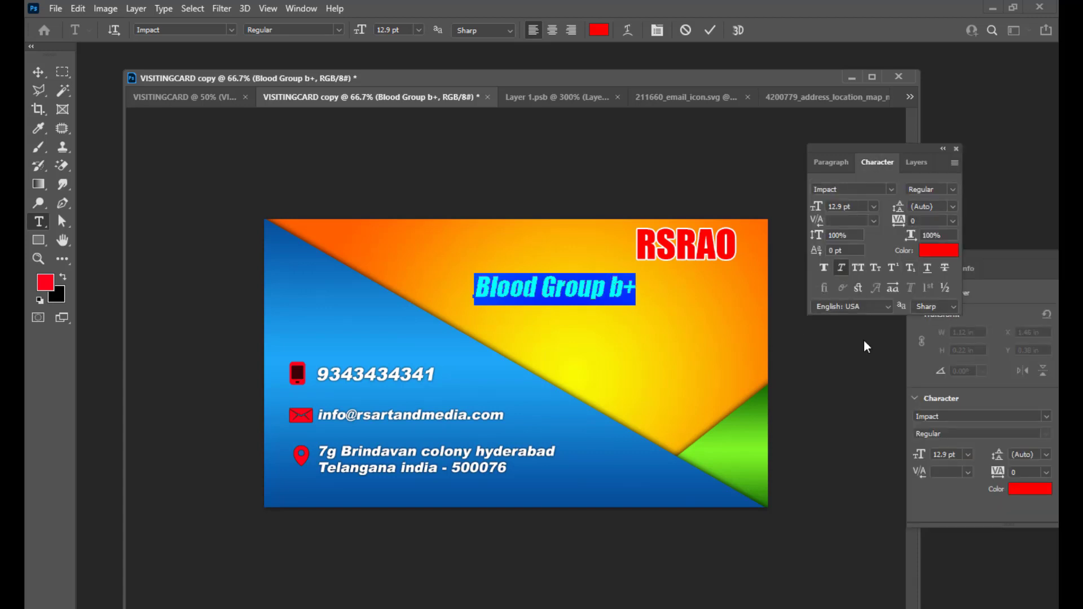
{"action": "left_click", "coordinate": [39, 72]}
{"action": "left_click_drag", "start_coordinate": [578, 294], "coordinate": [703, 286]}
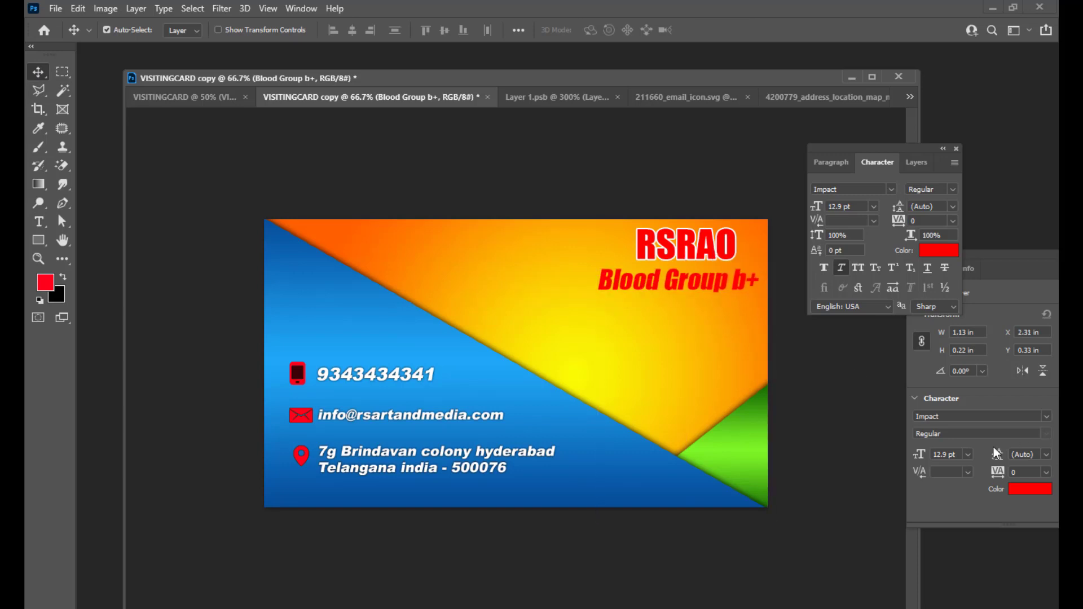
Reduce Blood Group b+ to 9.9 pt and realign it just under RSRAO.
{"action": "left_click", "coordinate": [917, 165]}
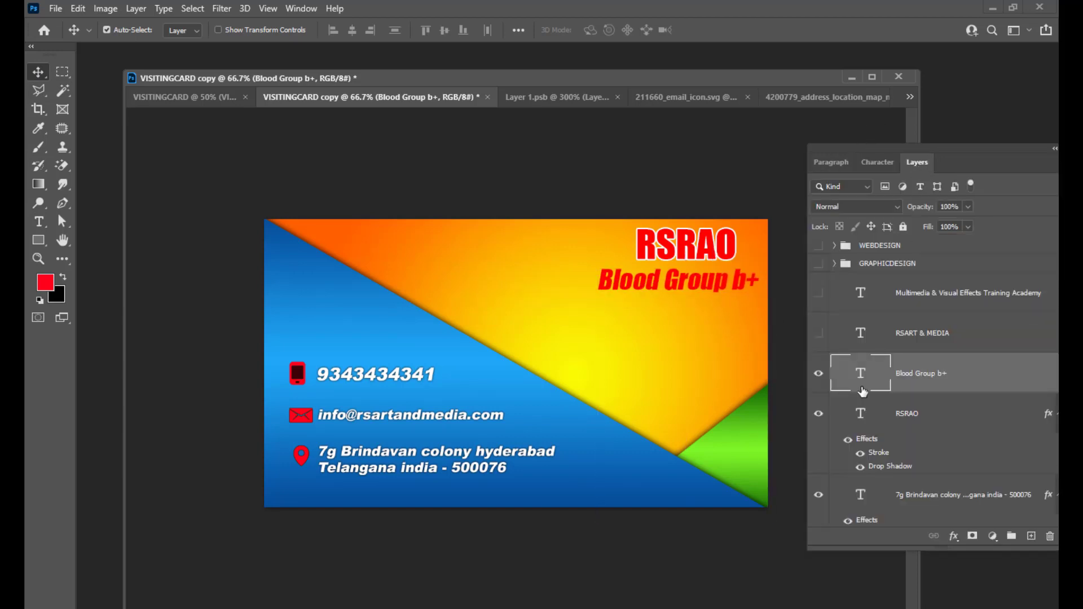
{"action": "double_click", "coordinate": [860, 372]}
{"action": "key", "text": "ctrl+shift+comma"}
{"action": "key", "text": "ctrl+shift+comma"}
{"action": "key", "text": "ctrl+shift+comma"}
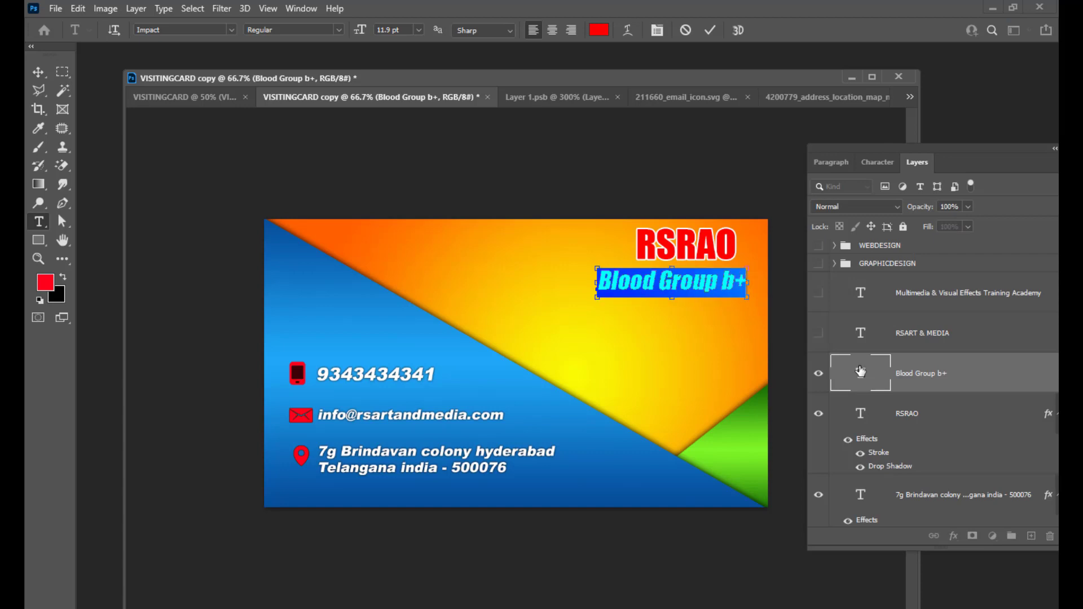
{"action": "left_click", "coordinate": [38, 71]}
{"action": "left_click_drag", "start_coordinate": [689, 289], "coordinate": [703, 281]}
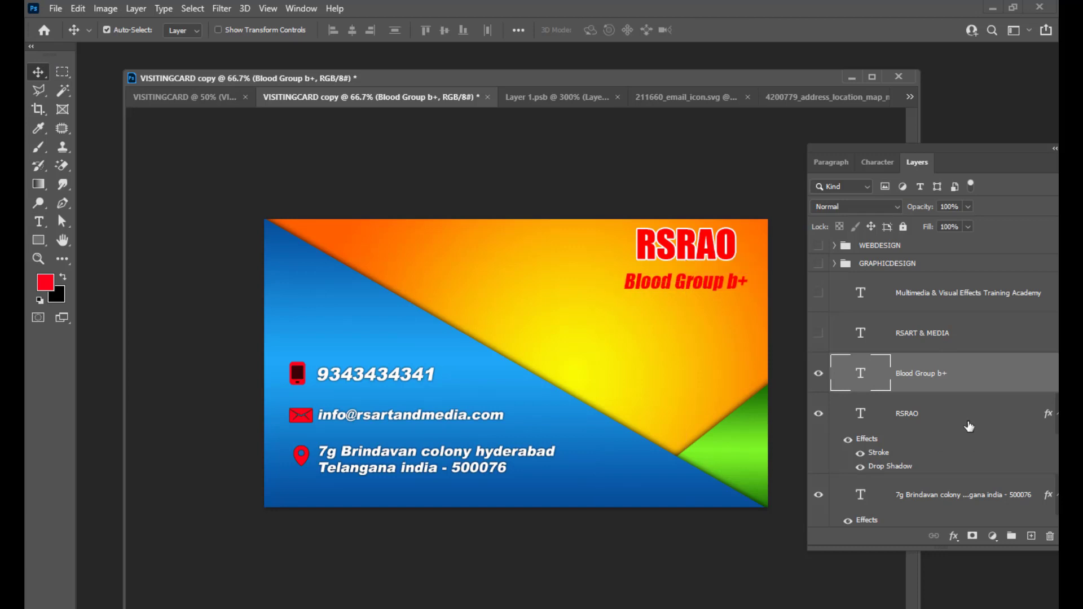
{"action": "key", "text": "Up"}
{"action": "key", "text": "Up"}
{"action": "key", "text": "Up"}
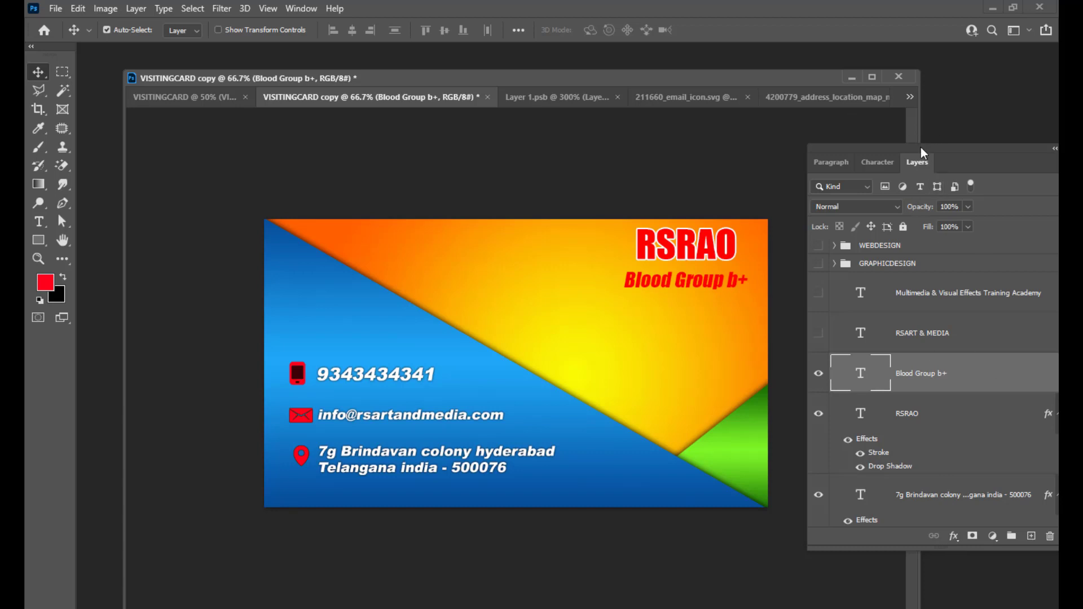
{"action": "left_click_drag", "start_coordinate": [921, 147], "coordinate": [898, 135]}
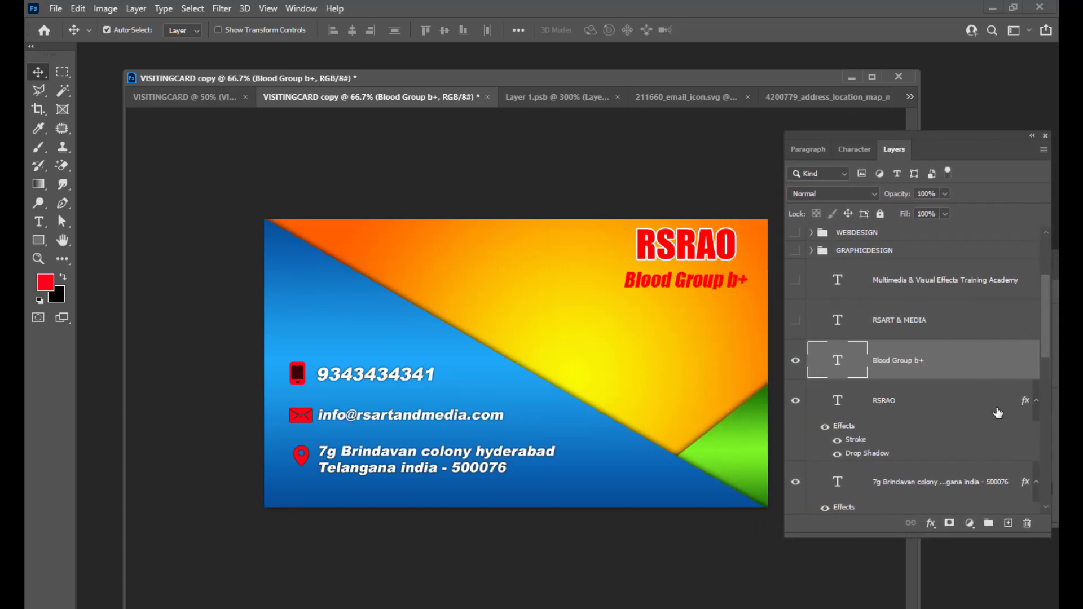
Give the Blood Group b+ layer a 1 px Stroke outline.
{"action": "double_click", "coordinate": [983, 356]}
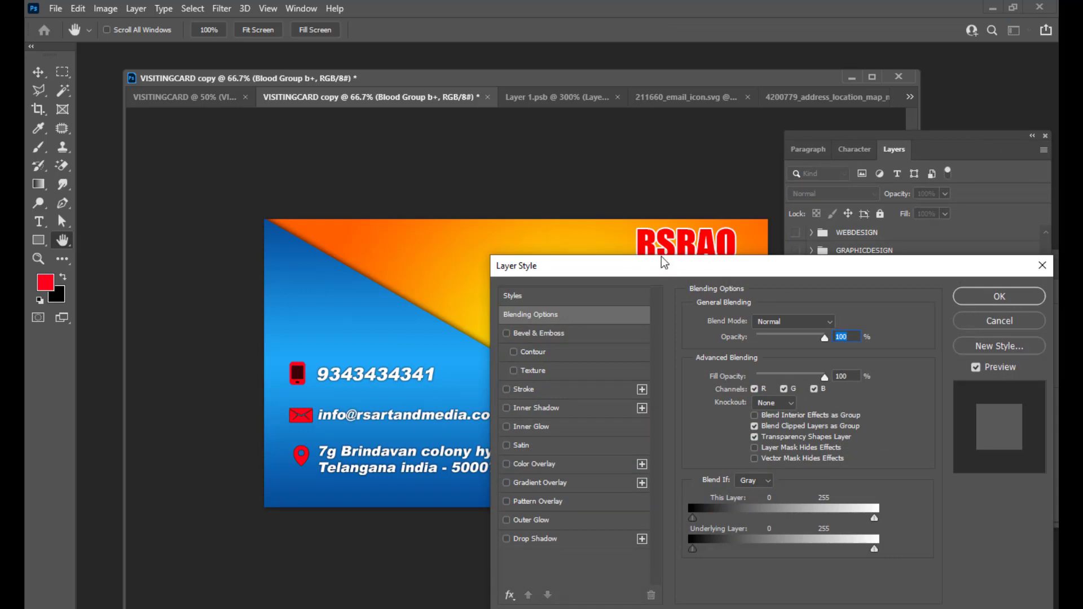
{"action": "left_click_drag", "start_coordinate": [658, 258], "coordinate": [935, 216]}
{"action": "left_click", "coordinate": [778, 344]}
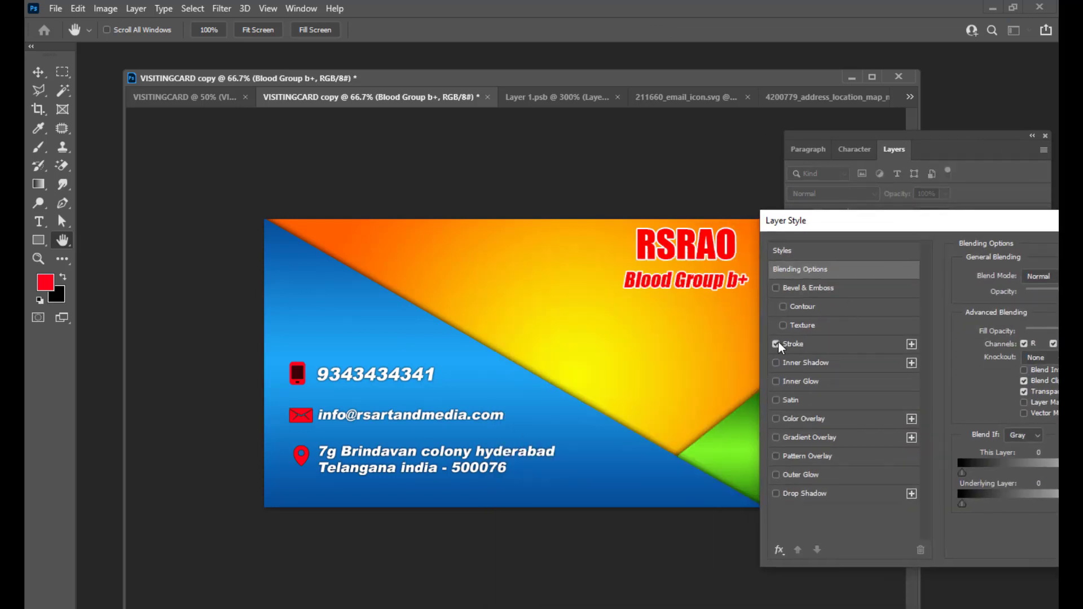
{"action": "left_click", "coordinate": [814, 341]}
{"action": "left_click_drag", "start_coordinate": [824, 218], "coordinate": [770, 234]}
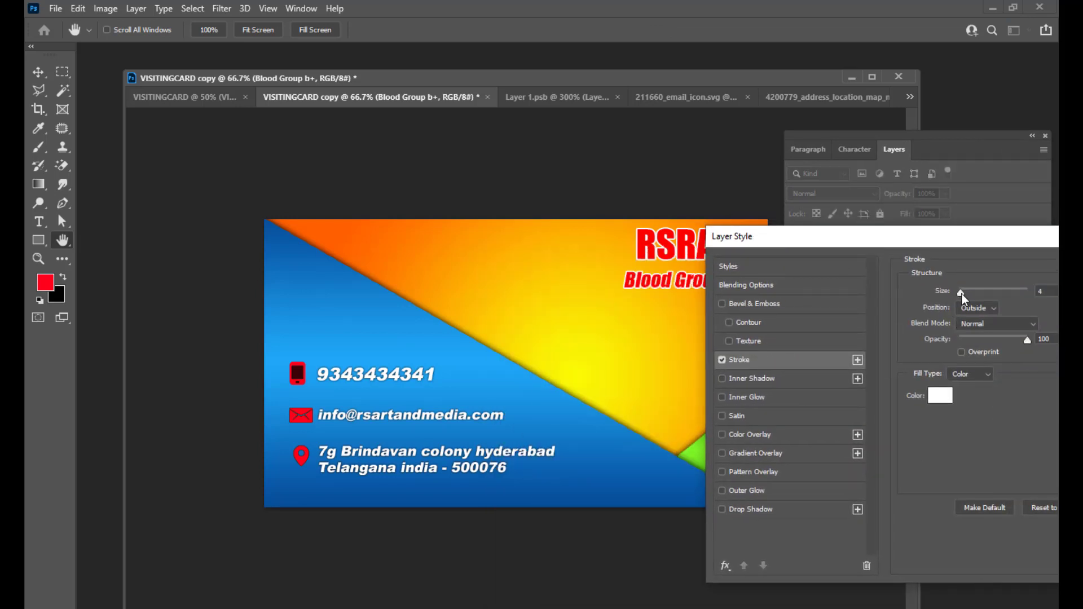
{"action": "left_click_drag", "start_coordinate": [962, 293], "coordinate": [955, 295]}
{"action": "left_click_drag", "start_coordinate": [916, 234], "coordinate": [1005, 198]}
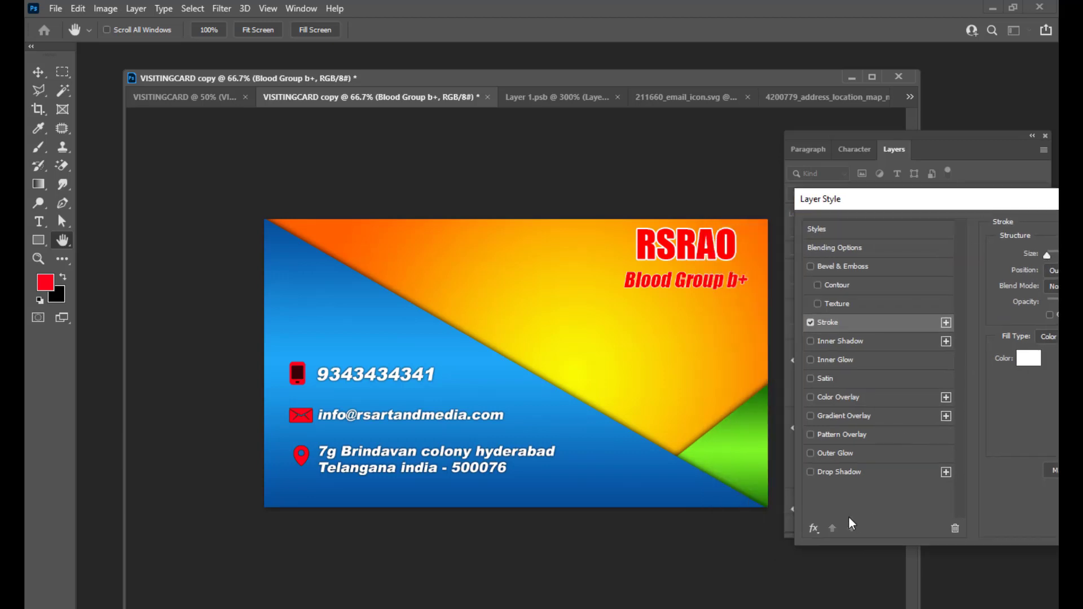
Add a Drop Shadow of size 1 px and apply both effects.
{"action": "left_click", "coordinate": [851, 475]}
{"action": "left_click_drag", "start_coordinate": [879, 205], "coordinate": [836, 213]}
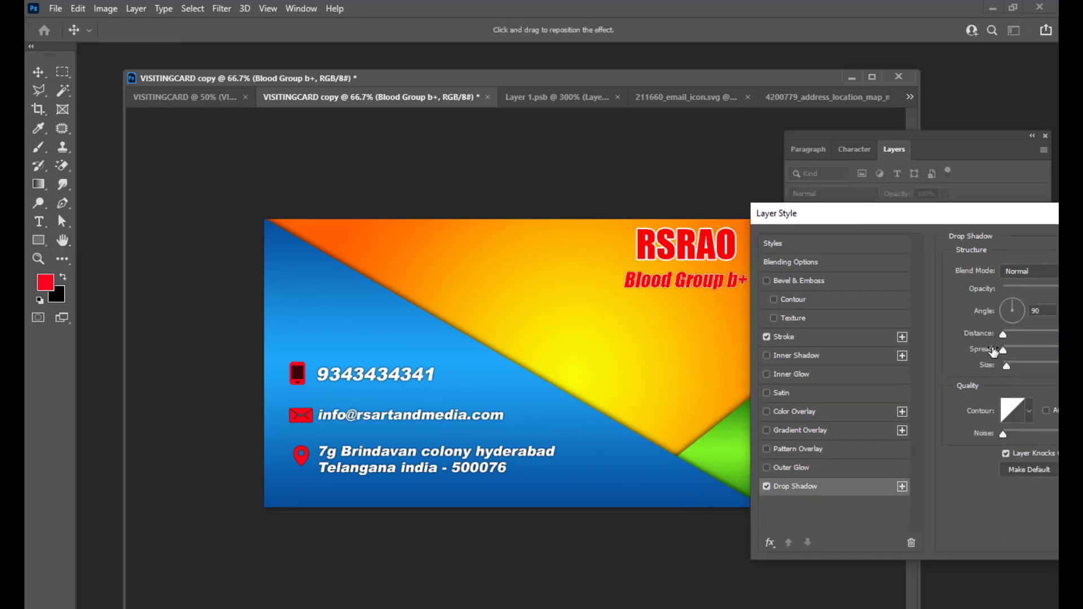
{"action": "left_click_drag", "start_coordinate": [935, 204], "coordinate": [867, 259]}
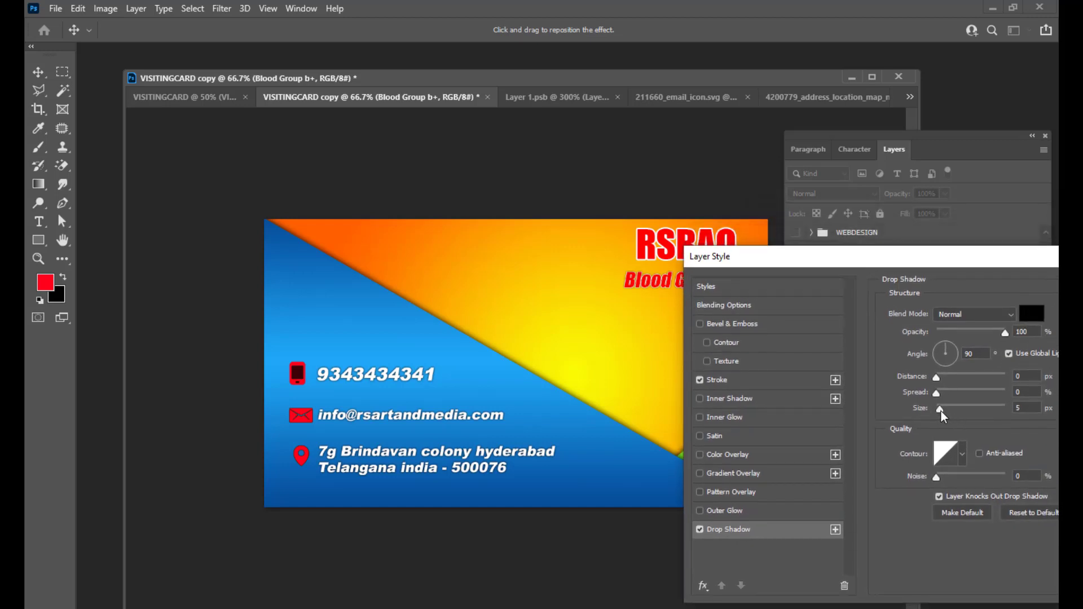
{"action": "left_click_drag", "start_coordinate": [941, 410], "coordinate": [937, 412]}
{"action": "double_click", "coordinate": [1020, 408]}
{"action": "type", "text": "1"}
{"action": "left_click", "coordinate": [1028, 391]}
{"action": "left_click_drag", "start_coordinate": [734, 256], "coordinate": [339, 386]}
{"action": "left_click", "coordinate": [795, 429]}
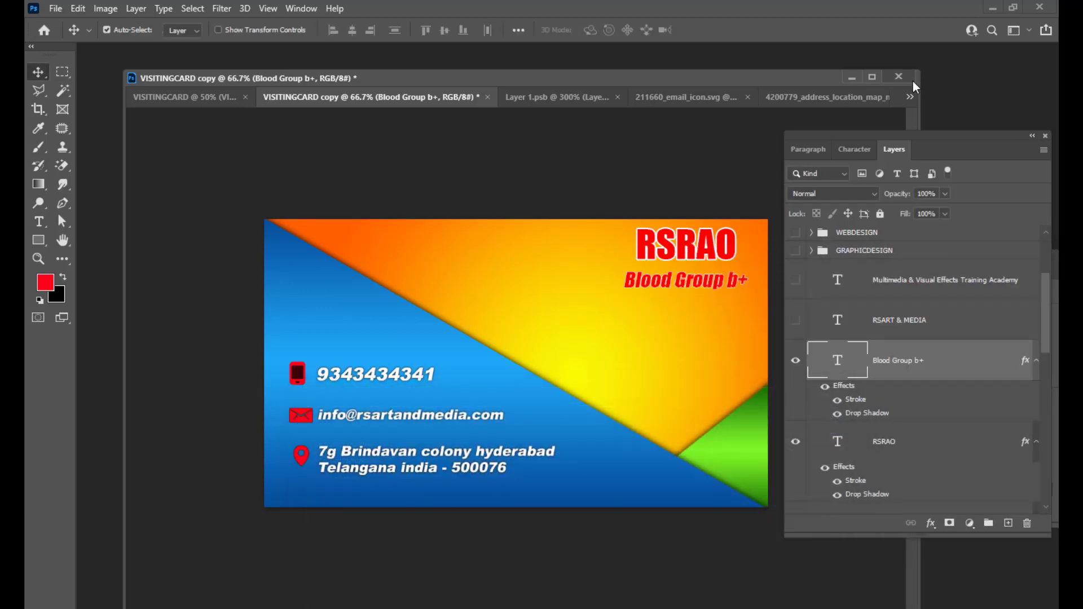
Add a 'GRAPHIC DESIGNER' text line below Blood Group b+.
{"action": "left_click_drag", "start_coordinate": [830, 134], "coordinate": [838, 135]}
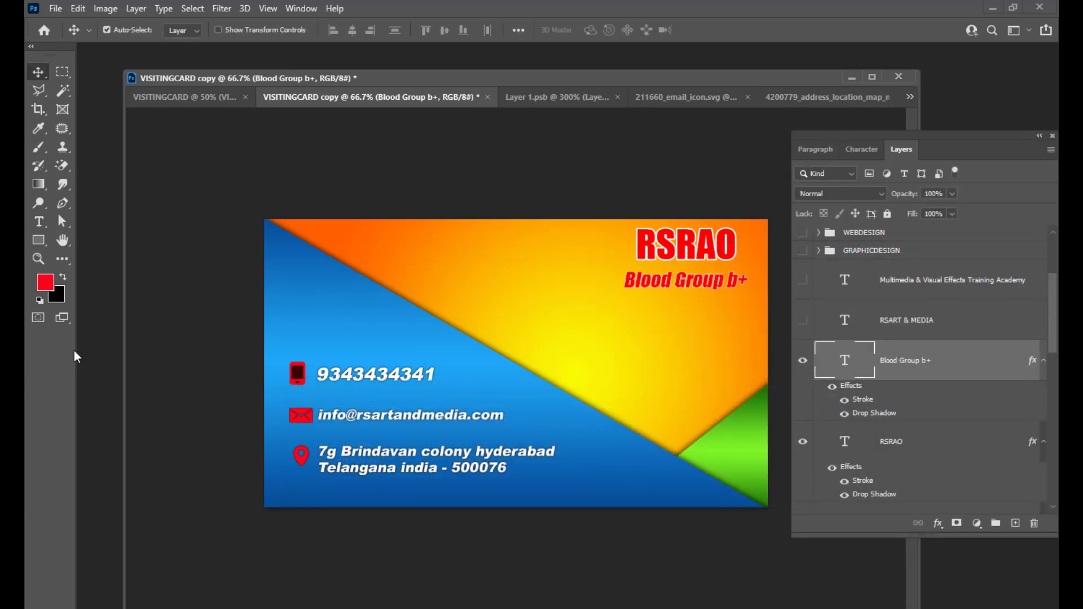
{"action": "left_click", "coordinate": [39, 222]}
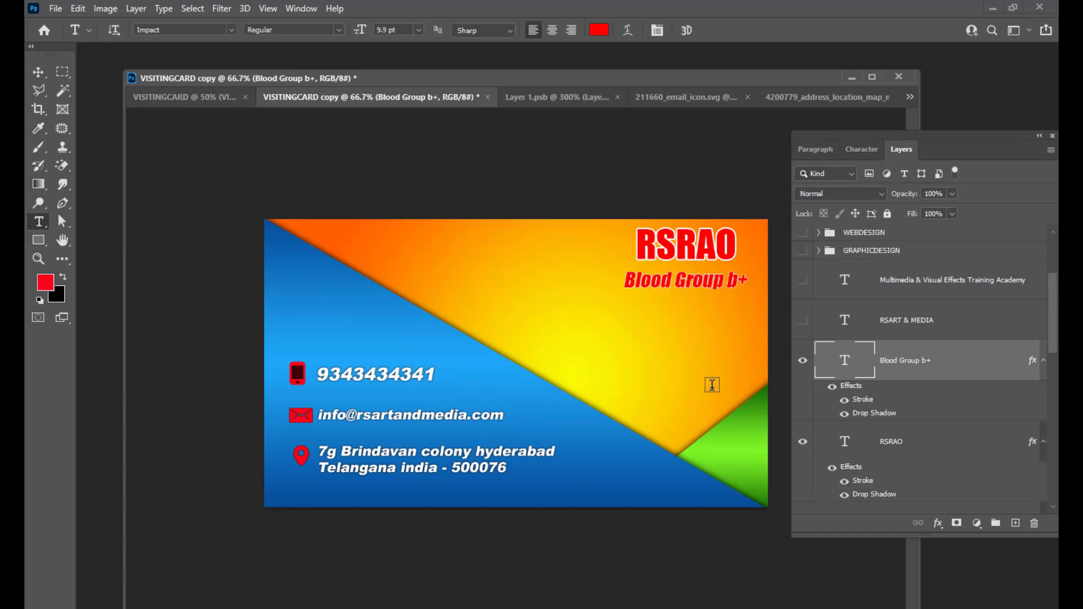
{"action": "left_click", "coordinate": [644, 327]}
{"action": "key", "text": "BackSpace"}
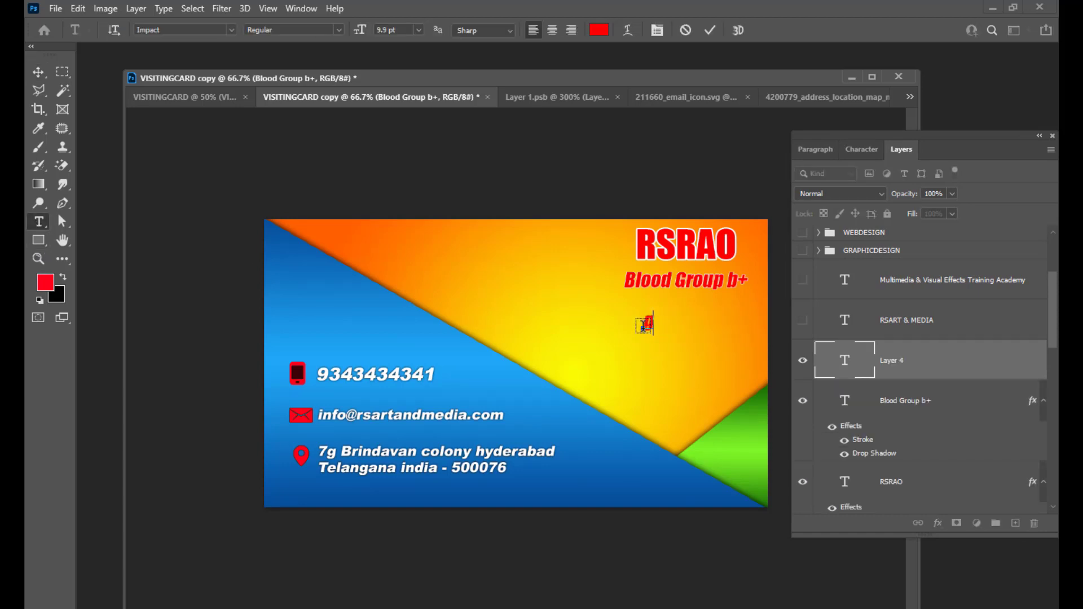
{"action": "type", "text": "GRAPHIC DESIGNER"}
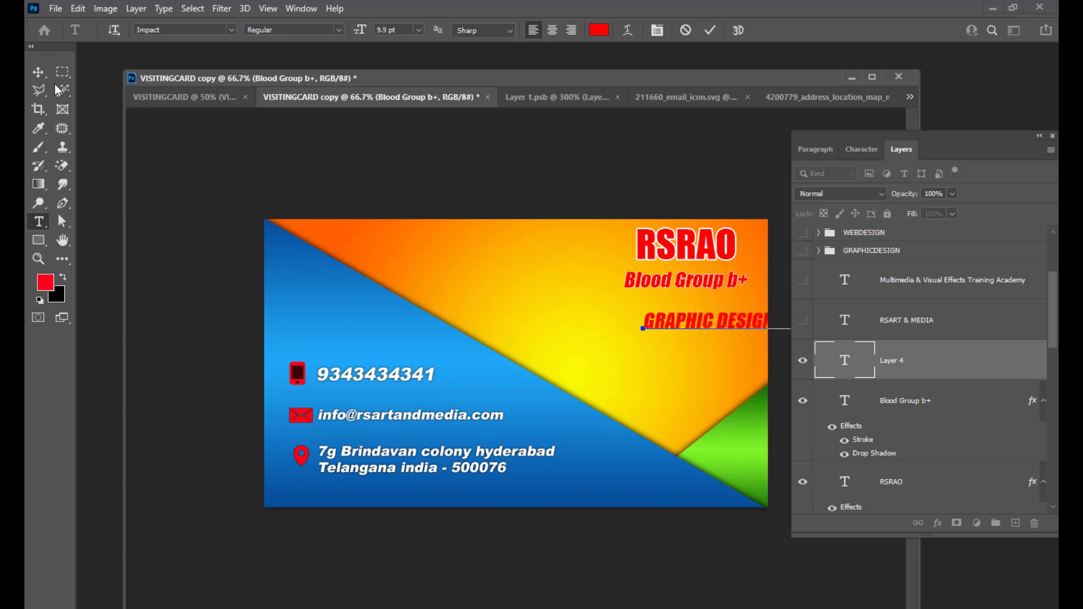
{"action": "left_click", "coordinate": [38, 71]}
{"action": "left_click_drag", "start_coordinate": [733, 327], "coordinate": [688, 309]}
{"action": "key", "text": "Up"}
{"action": "key", "text": "Up"}
{"action": "key", "text": "Up"}
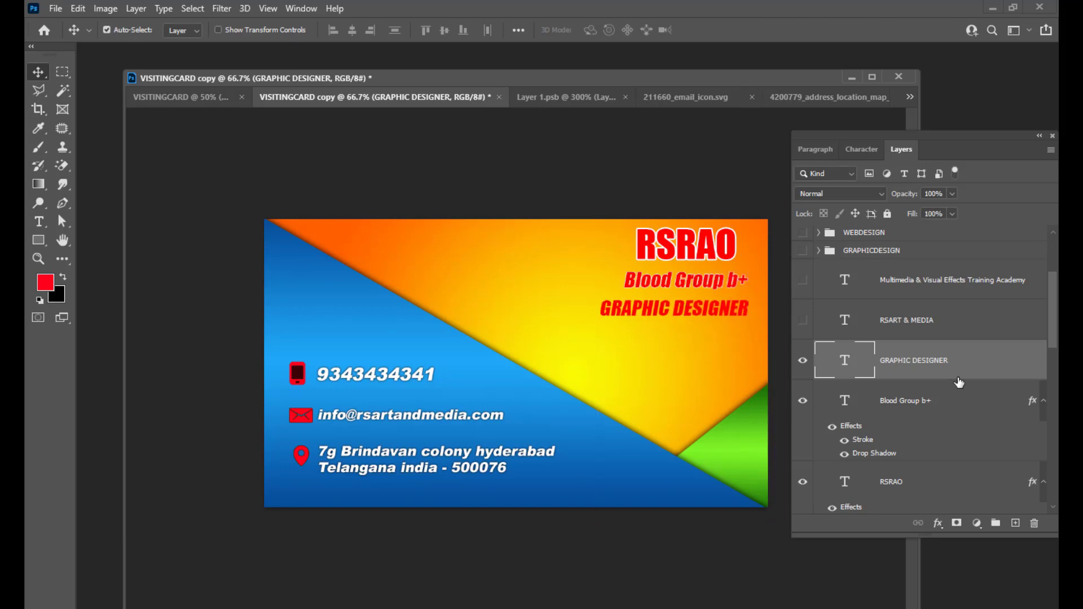
Shrink the Blood Group b+ line to 7.9 pt and nudge it up and right.
{"action": "right_click", "coordinate": [699, 277]}
{"action": "left_click", "coordinate": [733, 284]}
{"action": "double_click", "coordinate": [834, 398]}
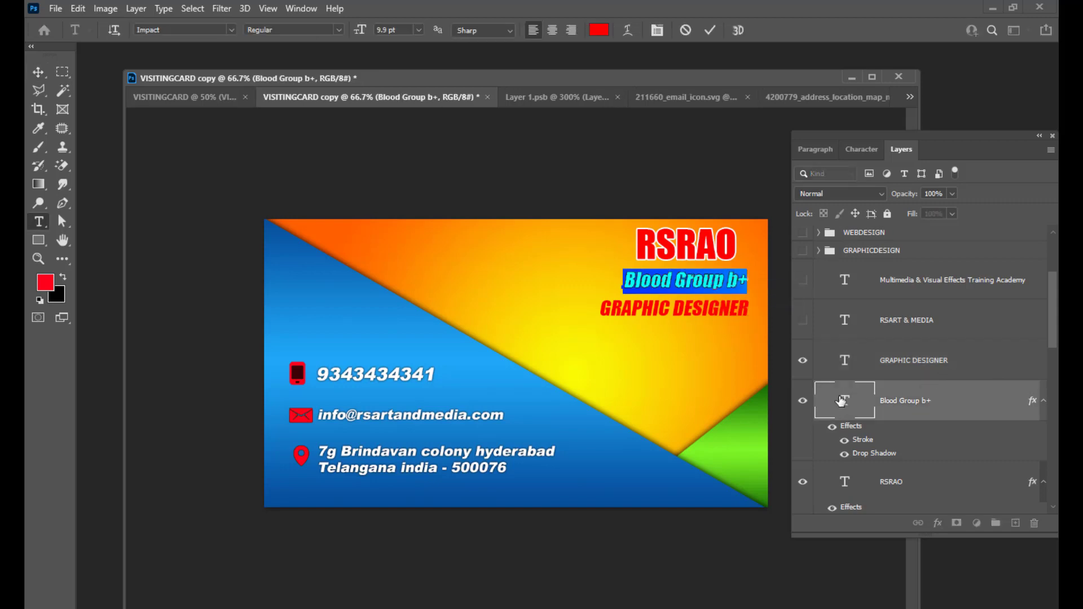
{"action": "key", "text": "ctrl+shift+comma"}
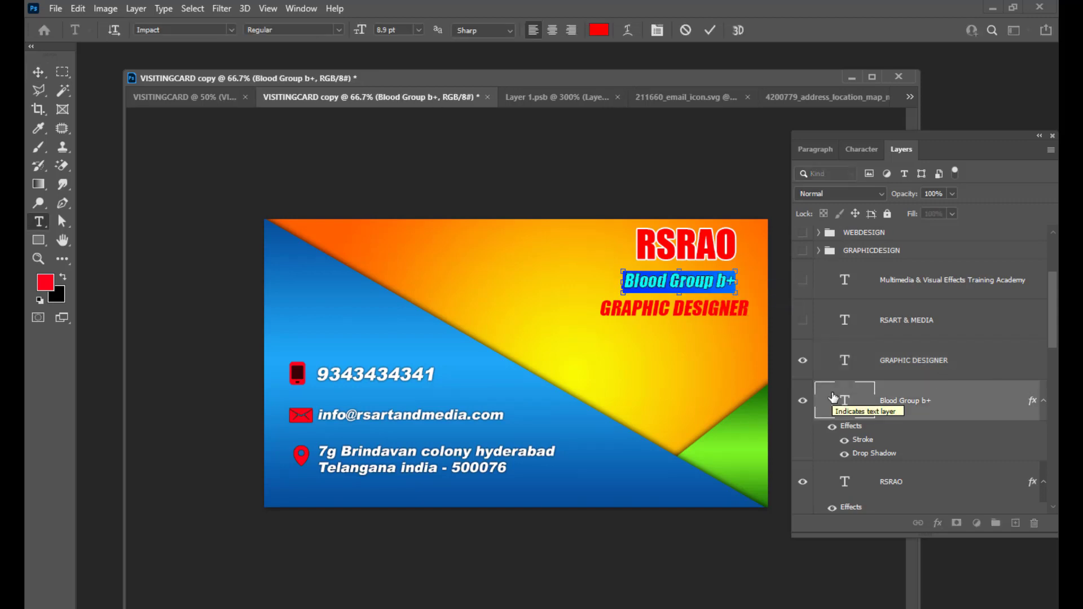
{"action": "key", "text": "ctrl+shift+comma"}
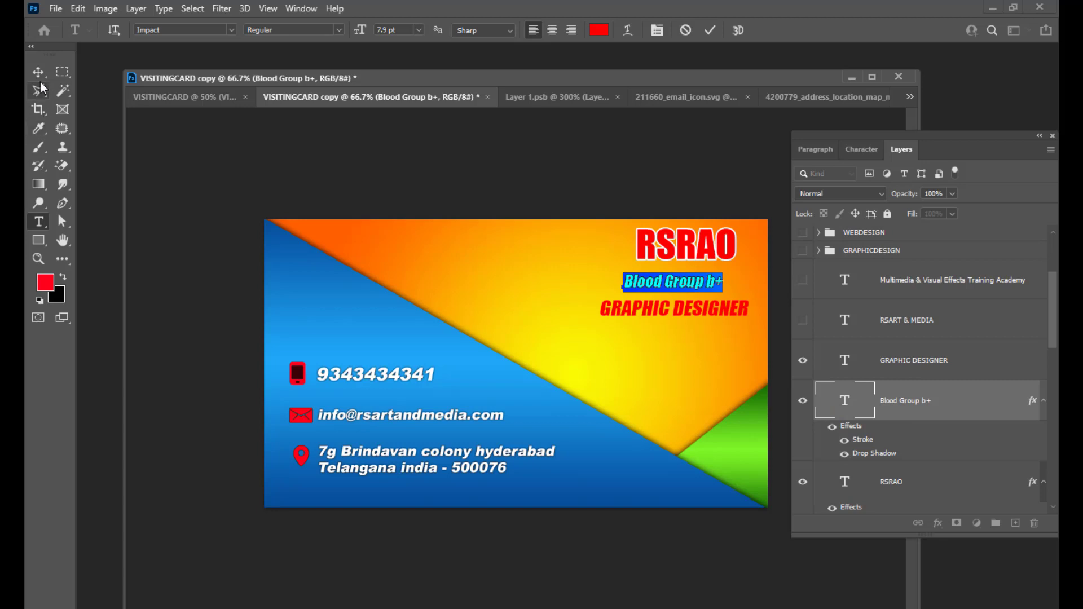
{"action": "left_click", "coordinate": [38, 72]}
{"action": "left_click_drag", "start_coordinate": [701, 284], "coordinate": [713, 280]}
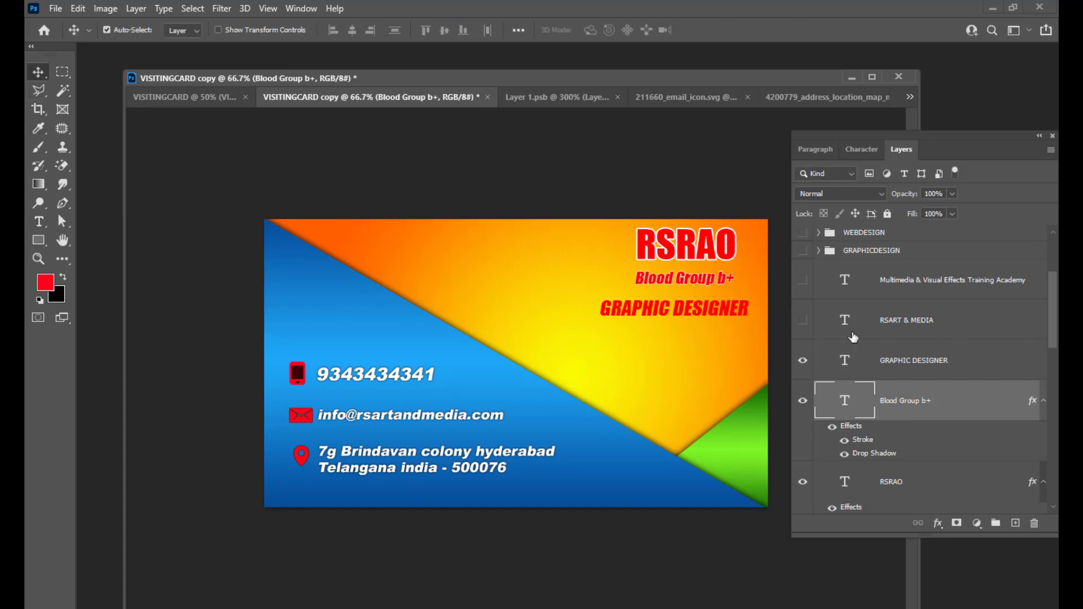
Enlarge GRAPHIC DESIGNER to 10.9 pt and shift it slightly.
{"action": "left_click", "coordinate": [977, 362]}
{"action": "double_click", "coordinate": [848, 359]}
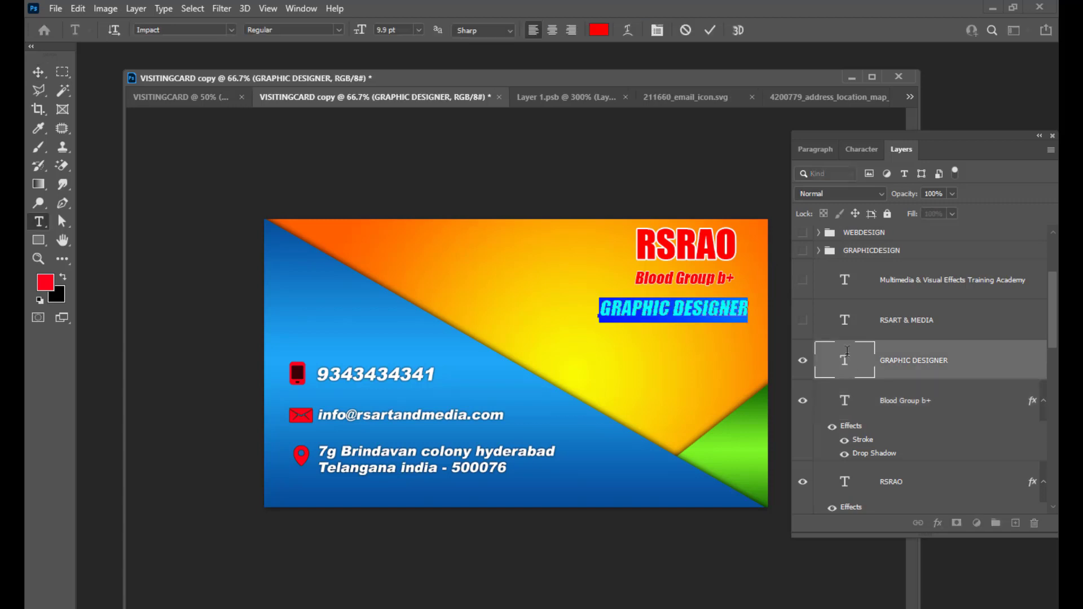
{"action": "key", "text": "ctrl+shift+period"}
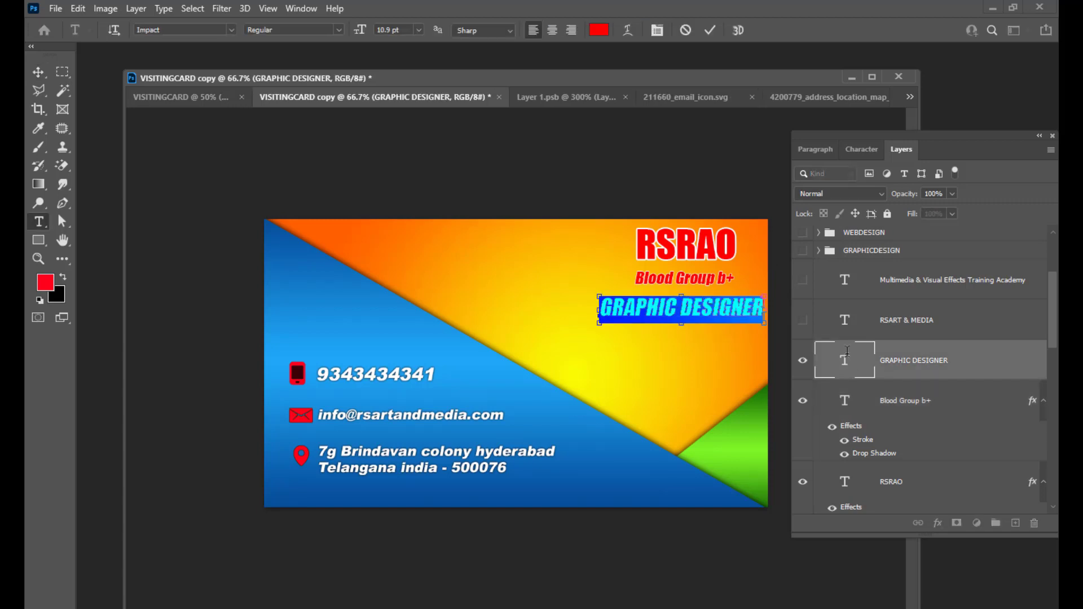
{"action": "left_click", "coordinate": [38, 71]}
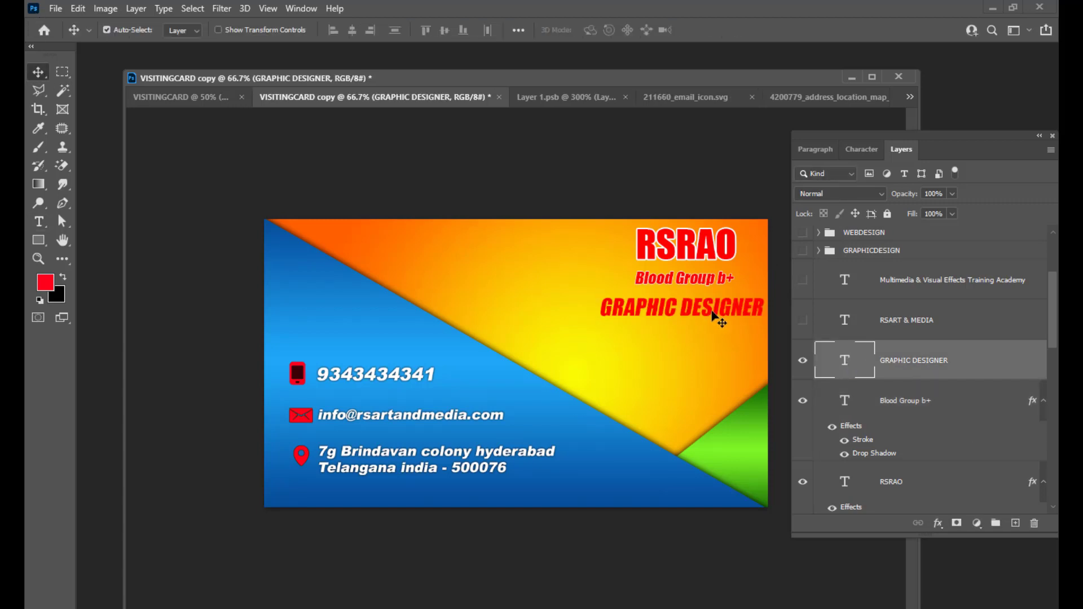
{"action": "left_click_drag", "start_coordinate": [712, 314], "coordinate": [716, 307]}
Remove GRAPHIC DESIGNER's italic, set it to 7.9 pt, and place it under Blood Group b+.
{"action": "double_click", "coordinate": [849, 366]}
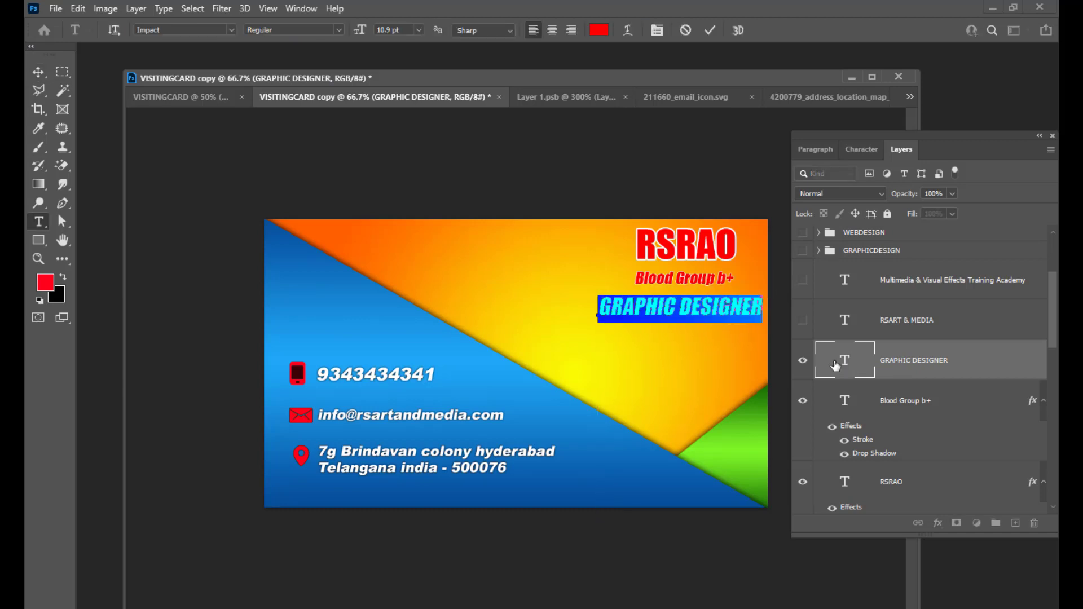
{"action": "left_click", "coordinate": [861, 149]}
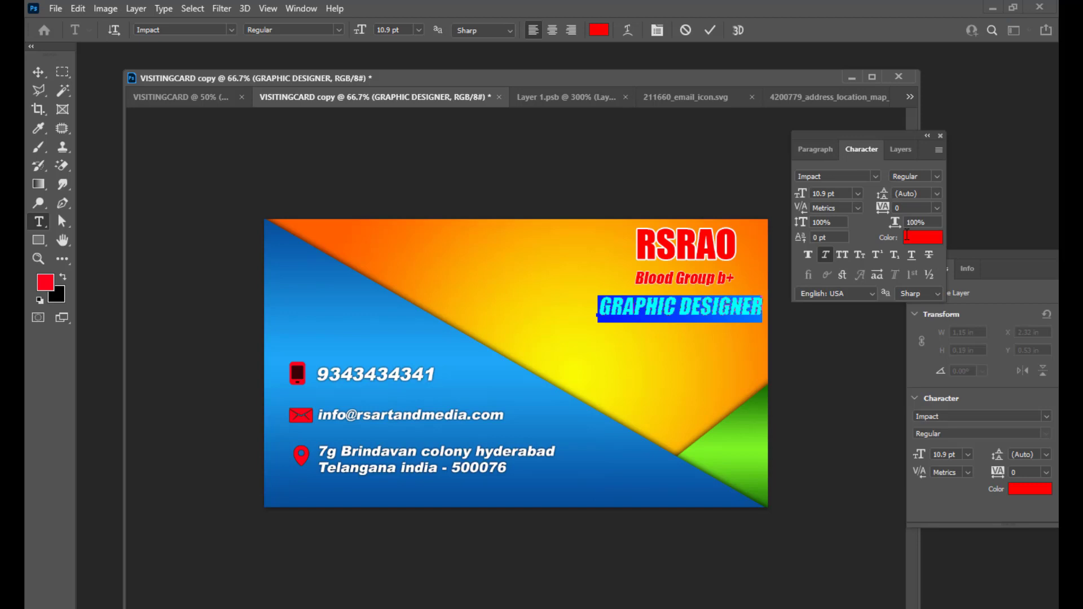
{"action": "left_click", "coordinate": [825, 255]}
{"action": "left_click_drag", "start_coordinate": [834, 132], "coordinate": [866, 130]}
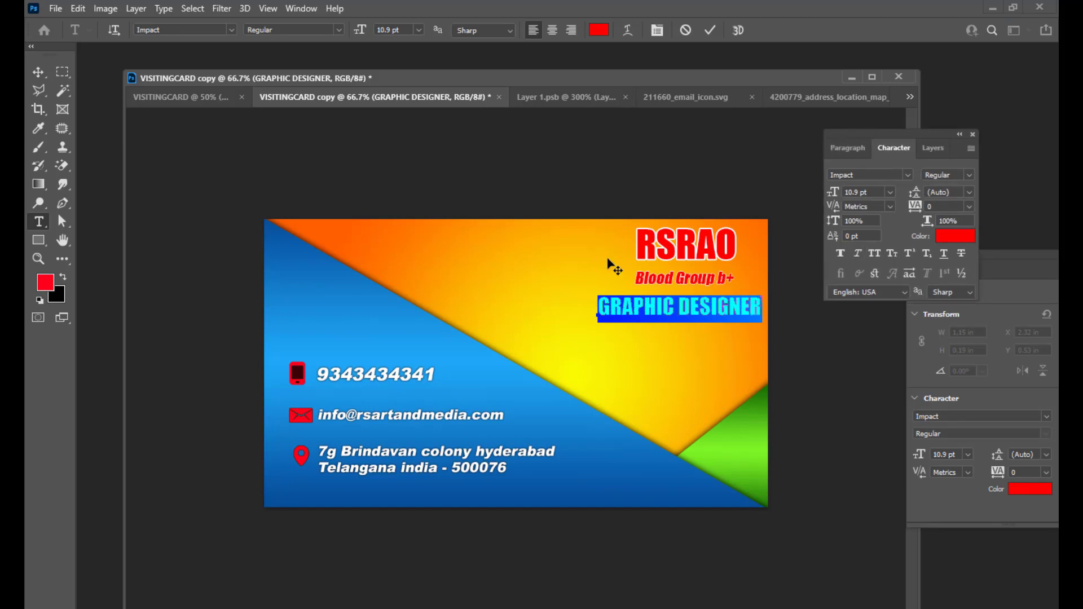
{"action": "key", "text": "ctrl+shift+comma"}
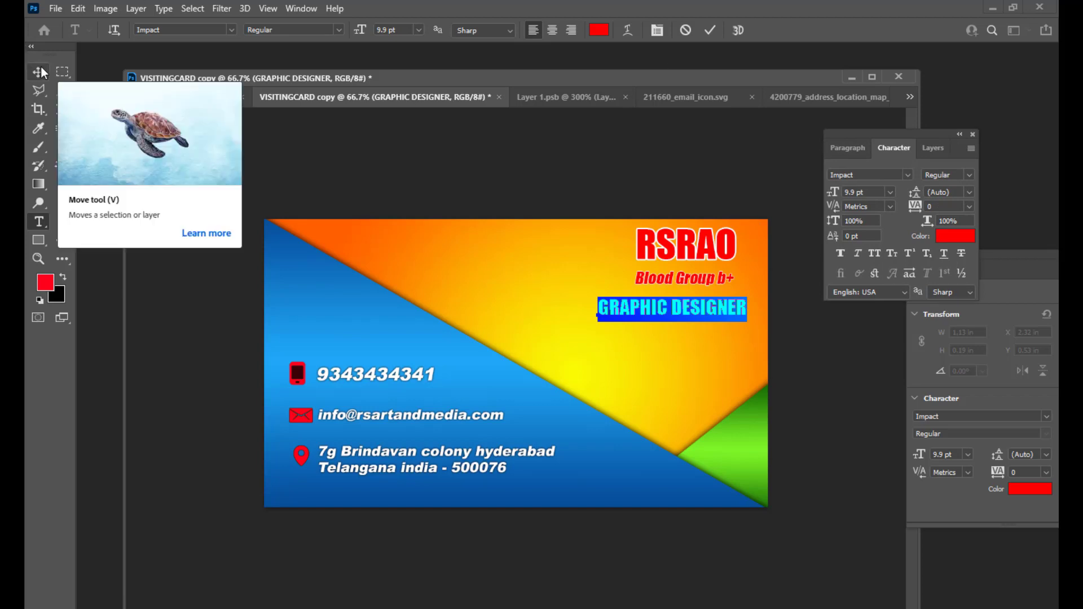
{"action": "key", "text": "ctrl+shift+comma"}
{"action": "key", "text": "ctrl+shift+comma"}
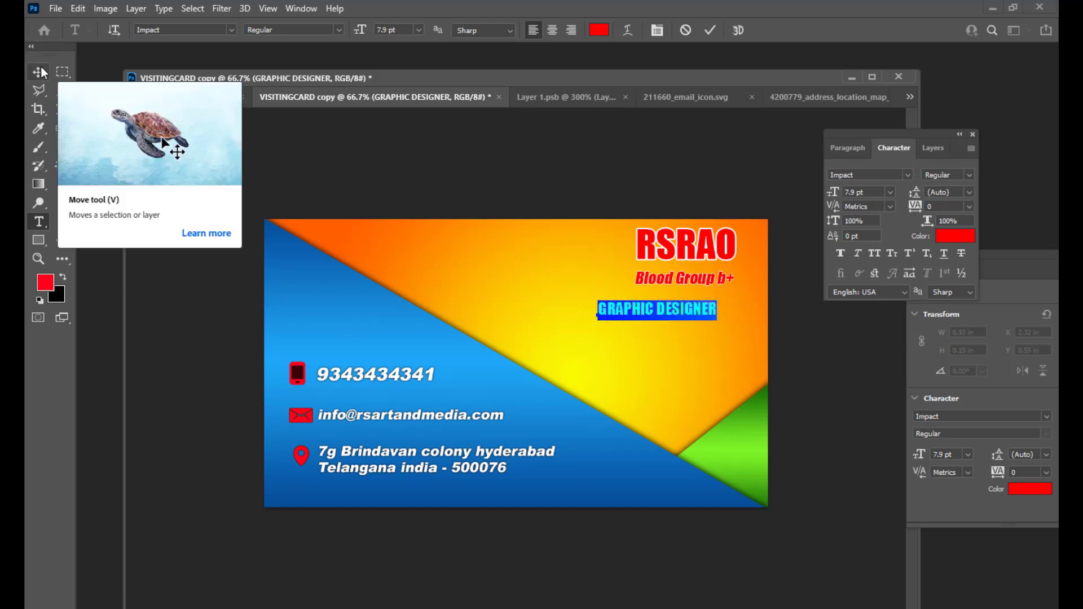
{"action": "left_click", "coordinate": [38, 72]}
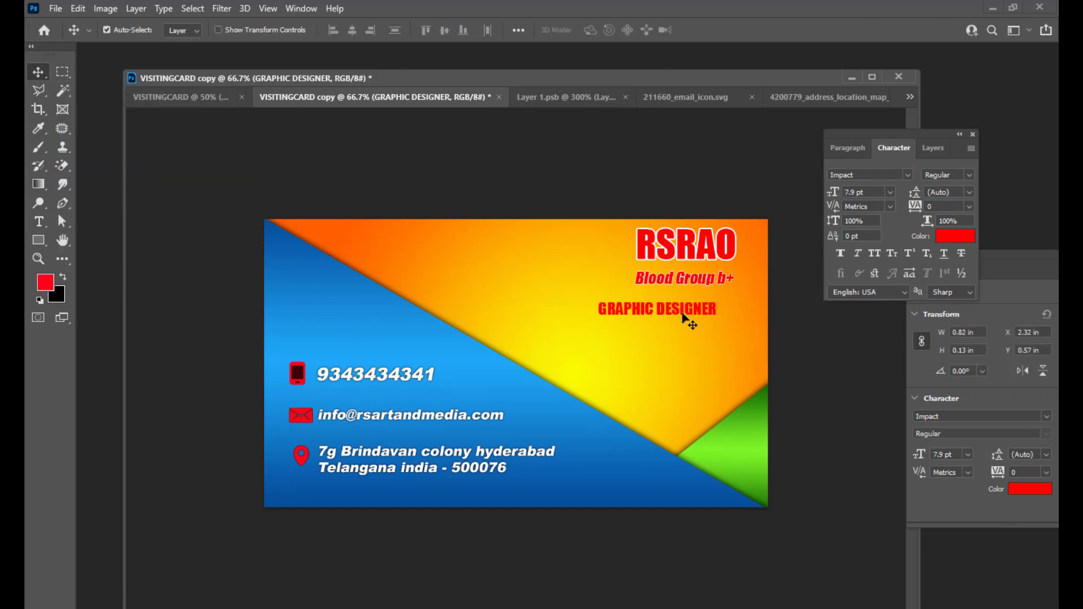
{"action": "left_click_drag", "start_coordinate": [688, 319], "coordinate": [713, 303]}
Bring up the GRAPHIC DESIGNER layer's Layer Style and enable a Stroke effect.
{"action": "left_click", "coordinate": [846, 146]}
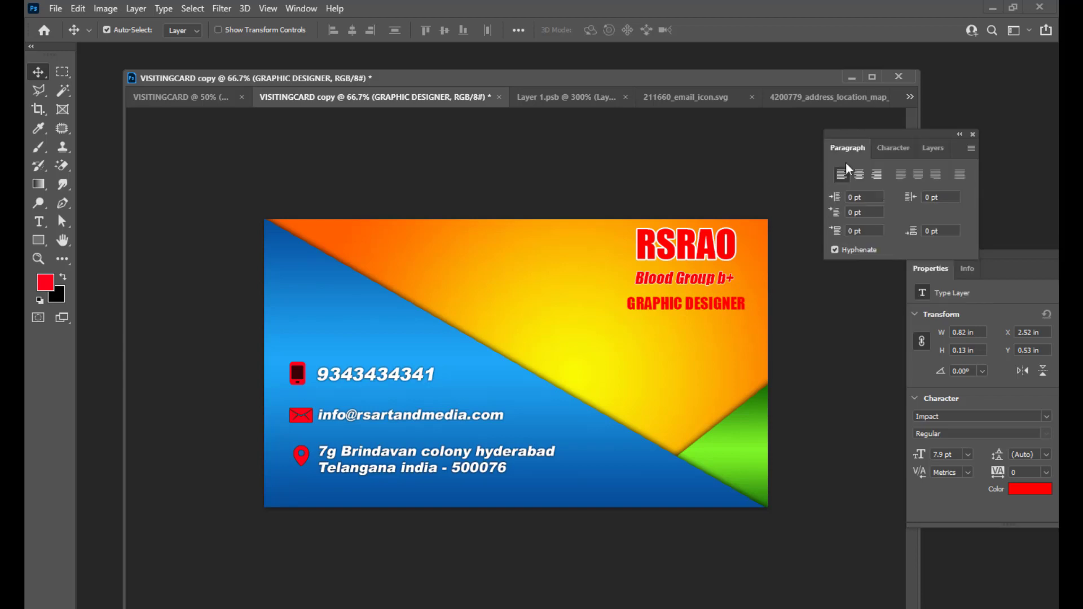
{"action": "left_click", "coordinate": [930, 147]}
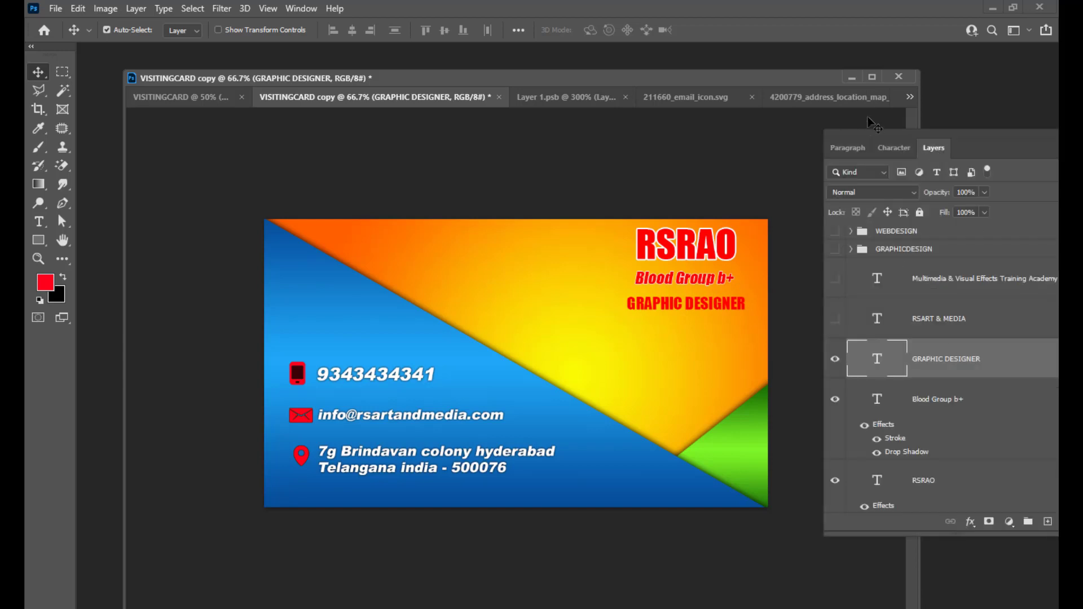
{"action": "left_click_drag", "start_coordinate": [874, 133], "coordinate": [837, 126]}
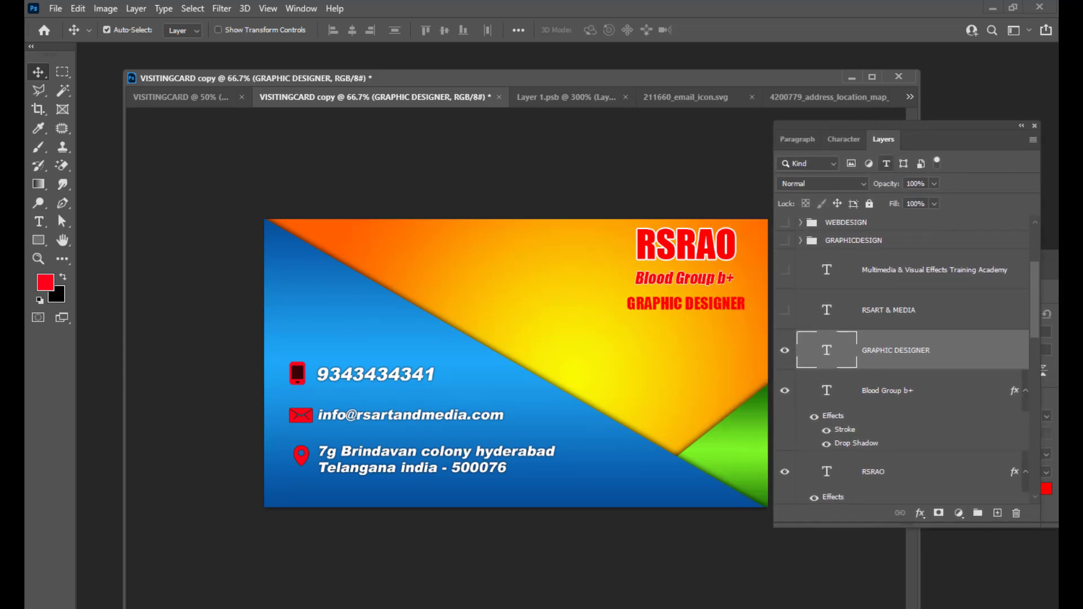
{"action": "double_click", "coordinate": [1002, 354]}
{"action": "left_click_drag", "start_coordinate": [507, 193], "coordinate": [997, 105]}
{"action": "left_click", "coordinate": [795, 228]}
{"action": "left_click", "coordinate": [842, 228]}
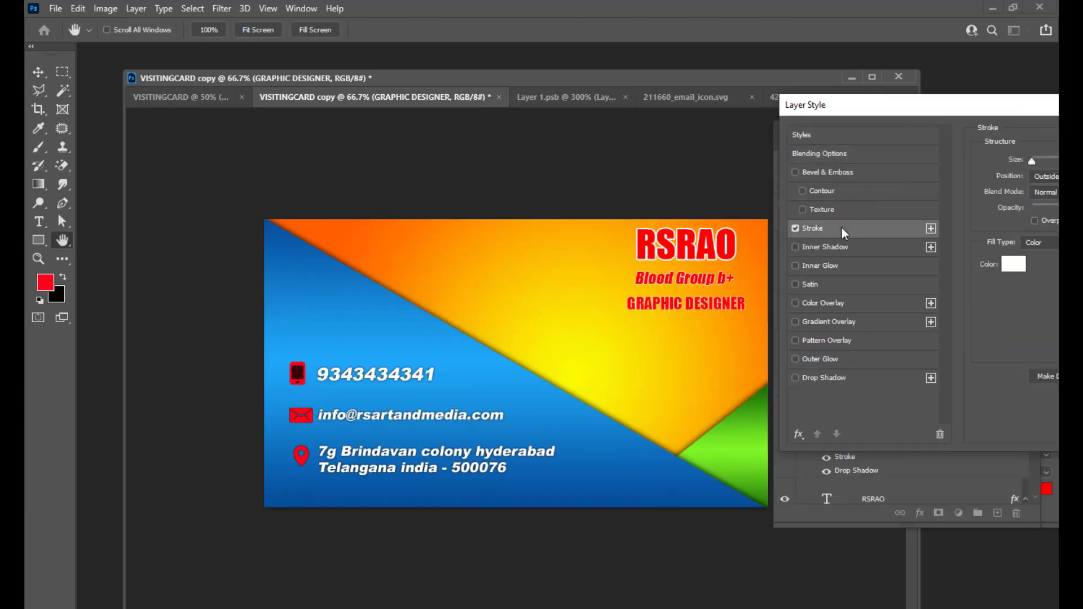
Add a Drop Shadow, enlarging it slightly and setting its distance to 3.
{"action": "left_click", "coordinate": [796, 379]}
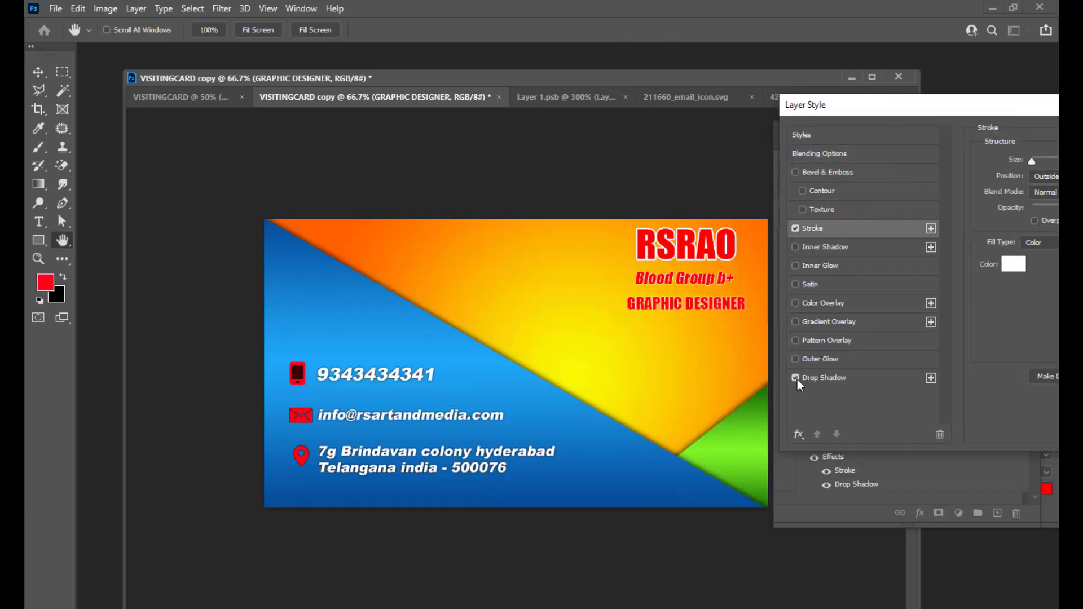
{"action": "left_click", "coordinate": [829, 378]}
{"action": "left_click_drag", "start_coordinate": [905, 106], "coordinate": [863, 142]}
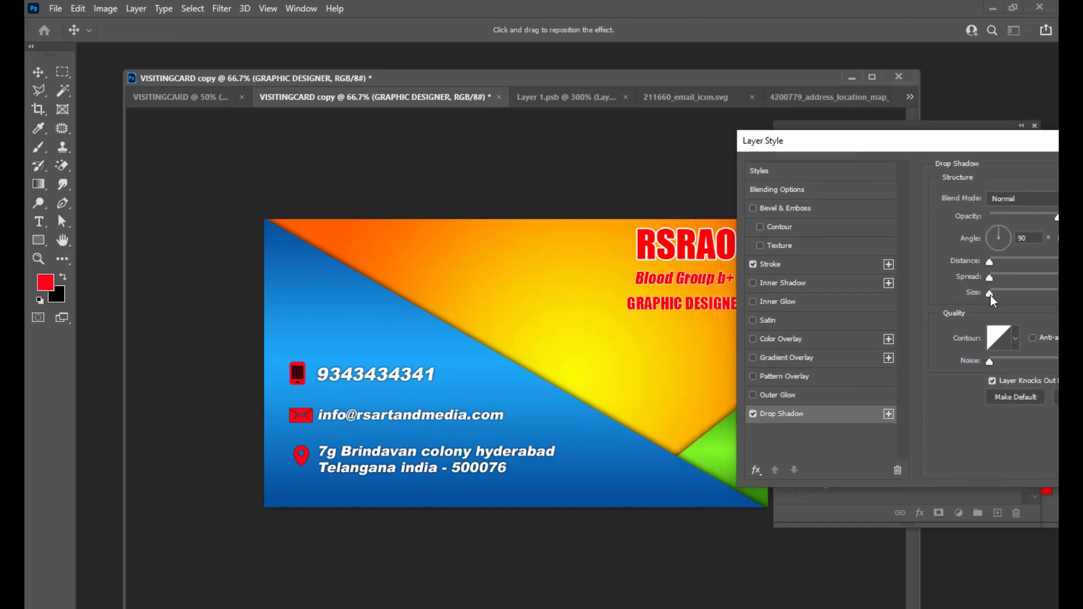
{"action": "left_click_drag", "start_coordinate": [990, 294], "coordinate": [994, 295]}
{"action": "left_click_drag", "start_coordinate": [1009, 141], "coordinate": [969, 240]}
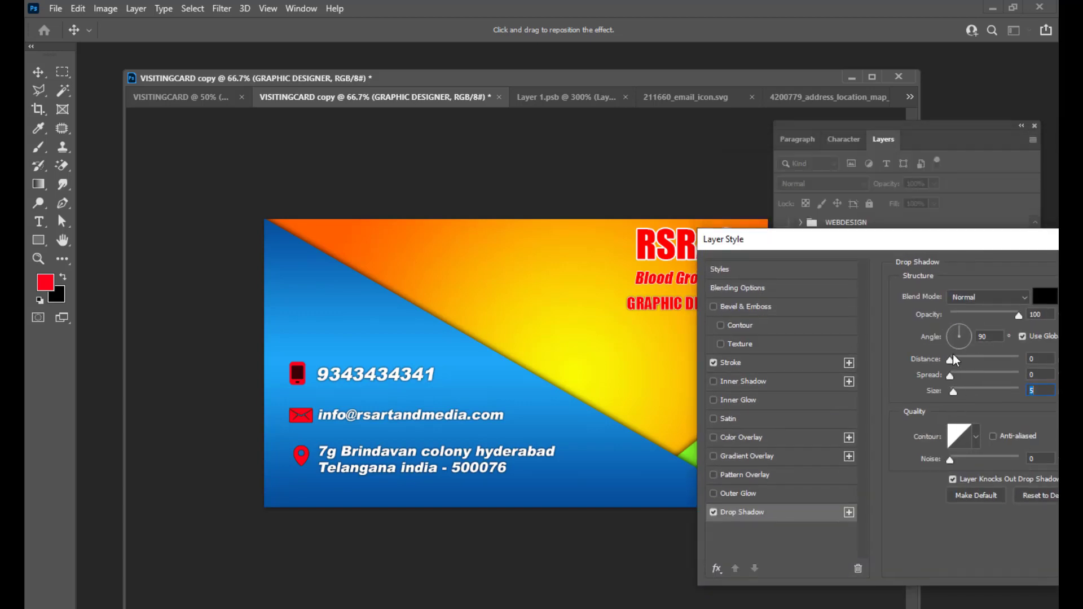
{"action": "left_click_drag", "start_coordinate": [951, 360], "coordinate": [953, 360]}
{"action": "left_click_drag", "start_coordinate": [864, 230], "coordinate": [941, 255]}
Set the stroke position to Outside, after trying Inside and Center, and bring up the stroke colour picker.
{"action": "left_click", "coordinate": [777, 361]}
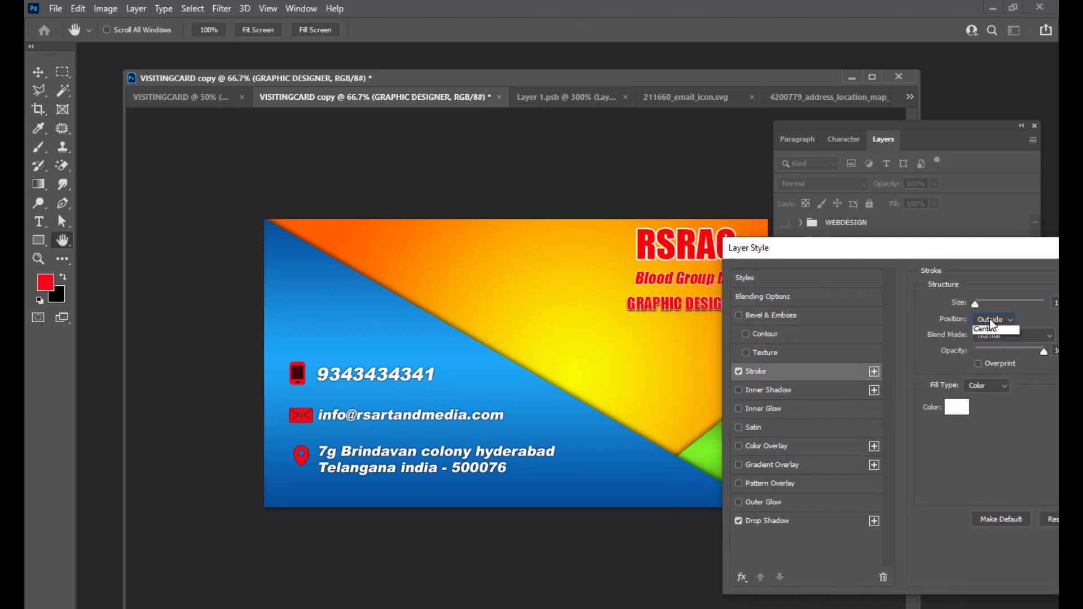
{"action": "left_click", "coordinate": [991, 339]}
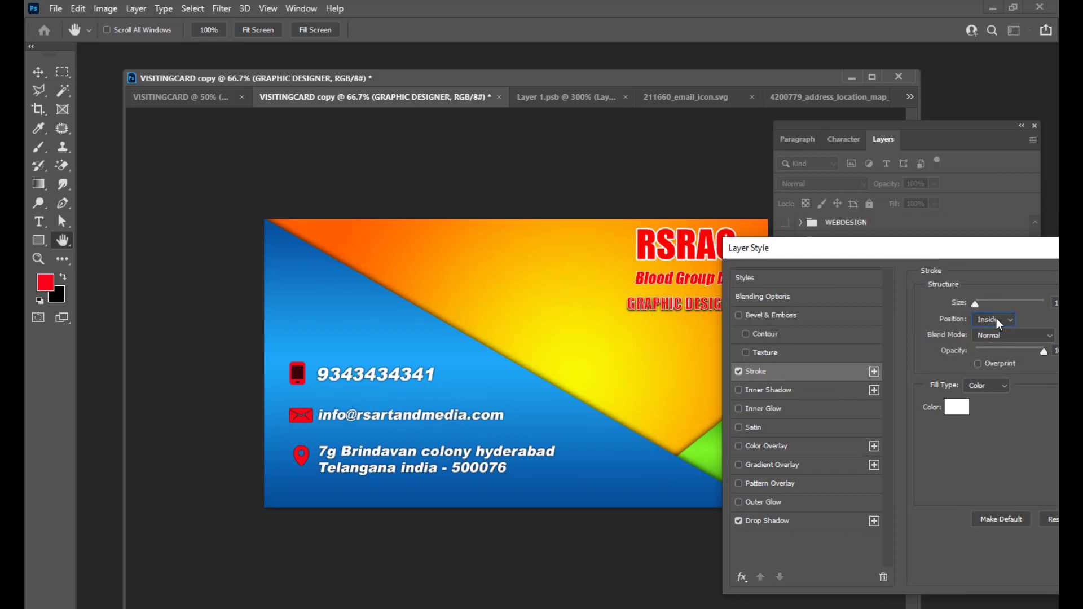
{"action": "left_click", "coordinate": [997, 318]}
{"action": "left_click", "coordinate": [989, 353]}
{"action": "left_click", "coordinate": [975, 303]}
{"action": "left_click_drag", "start_coordinate": [826, 247], "coordinate": [865, 222]}
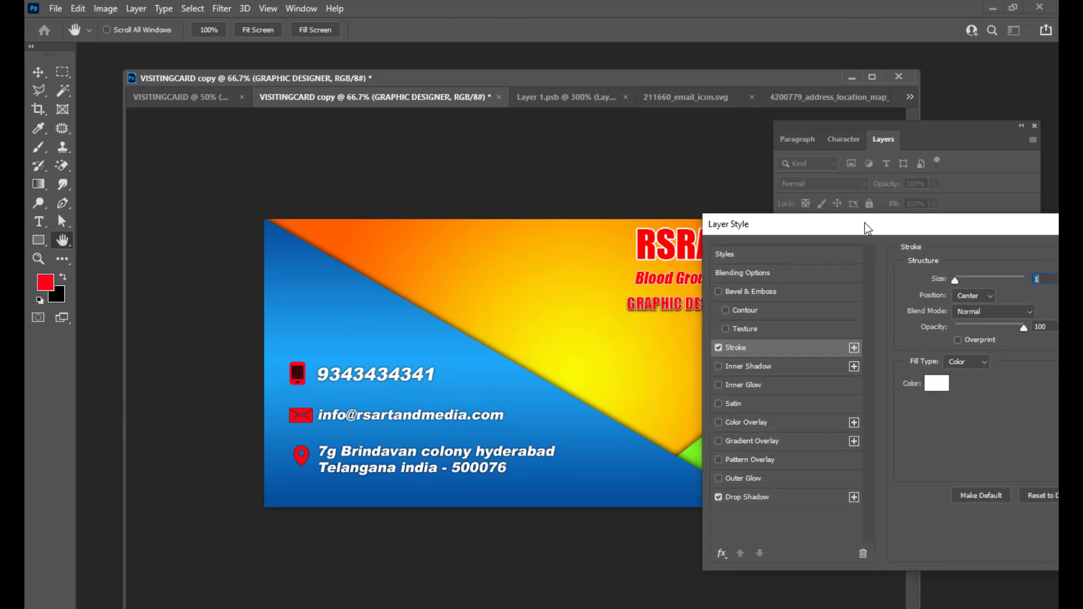
{"action": "left_click", "coordinate": [970, 297]}
{"action": "left_click", "coordinate": [970, 303]}
{"action": "left_click", "coordinate": [943, 387]}
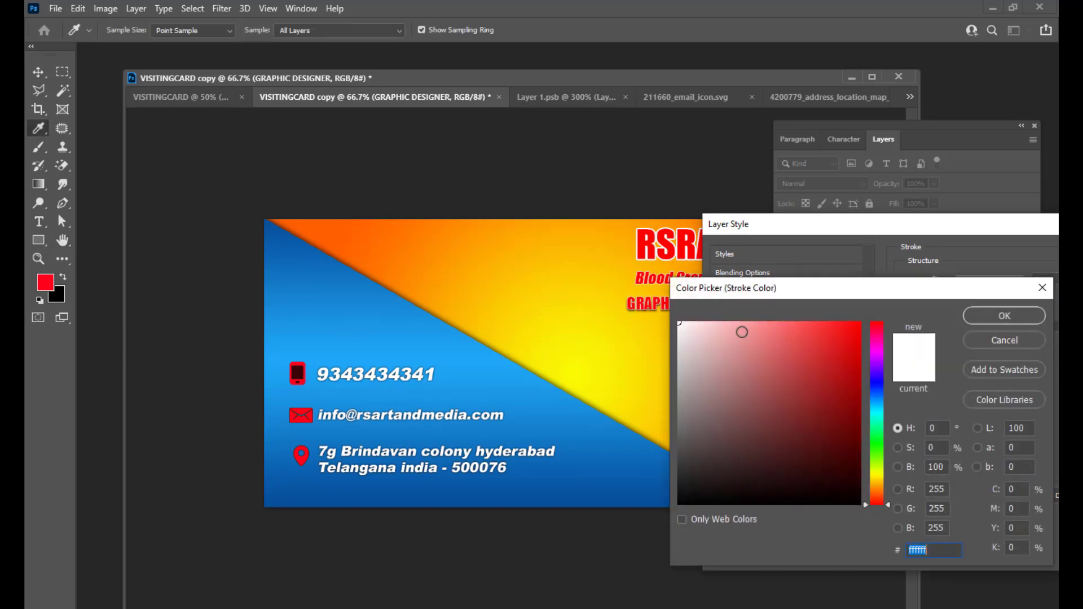
Try pale pink and pale blue stroke colours, then cancel to keep the white stroke.
{"action": "mouse_move", "coordinate": [764, 287]}
{"action": "left_mouse_down"}
{"action": "mouse_move", "coordinate": [844, 246]}
{"action": "mouse_move", "coordinate": [819, 239]}
{"action": "left_mouse_up"}
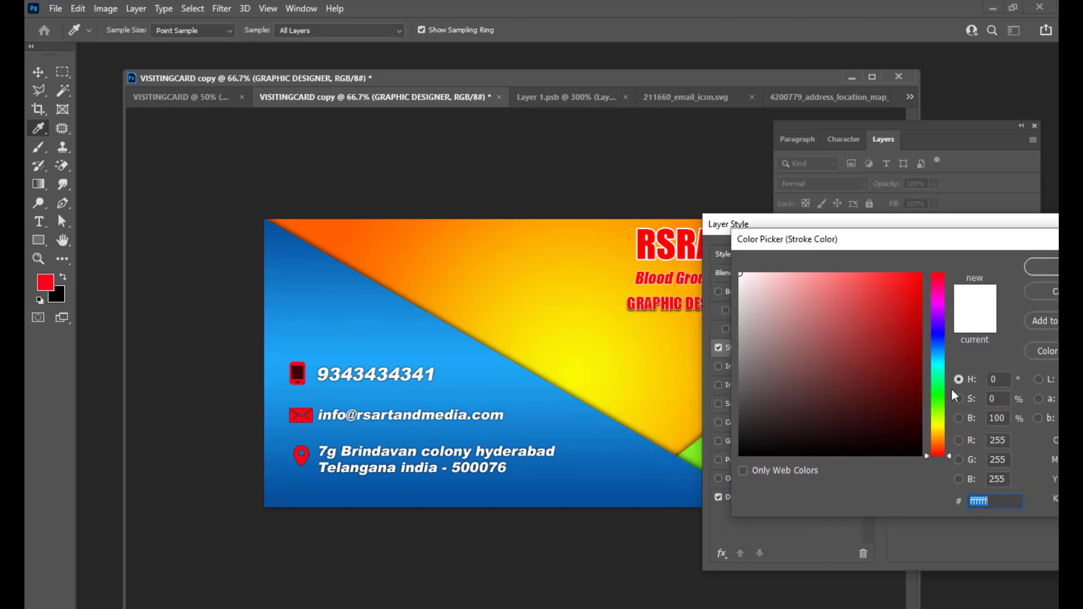
{"action": "left_click", "coordinate": [781, 275]}
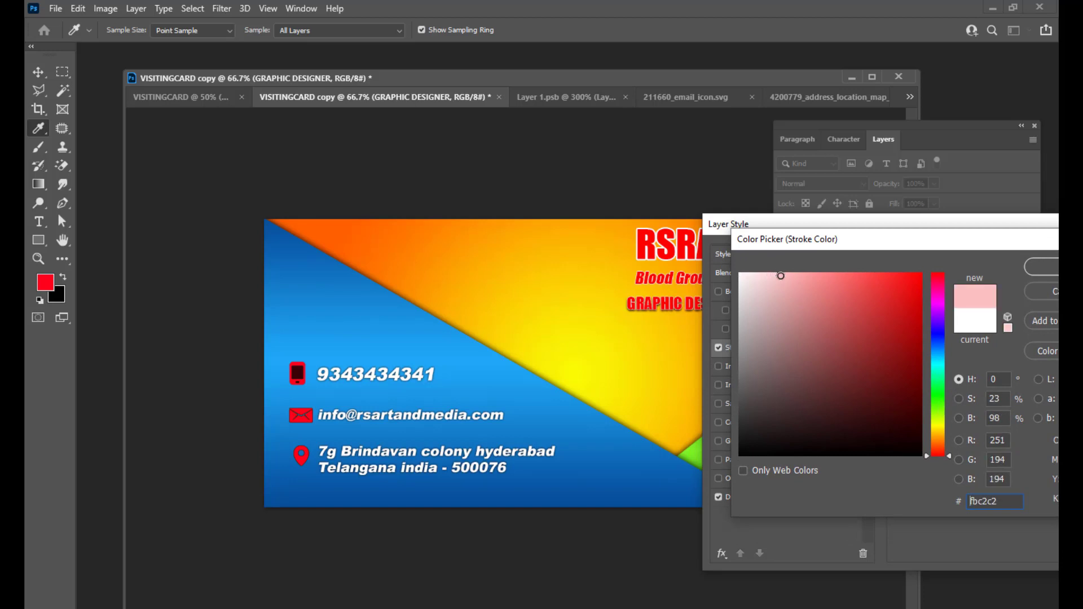
{"action": "left_click", "coordinate": [943, 343]}
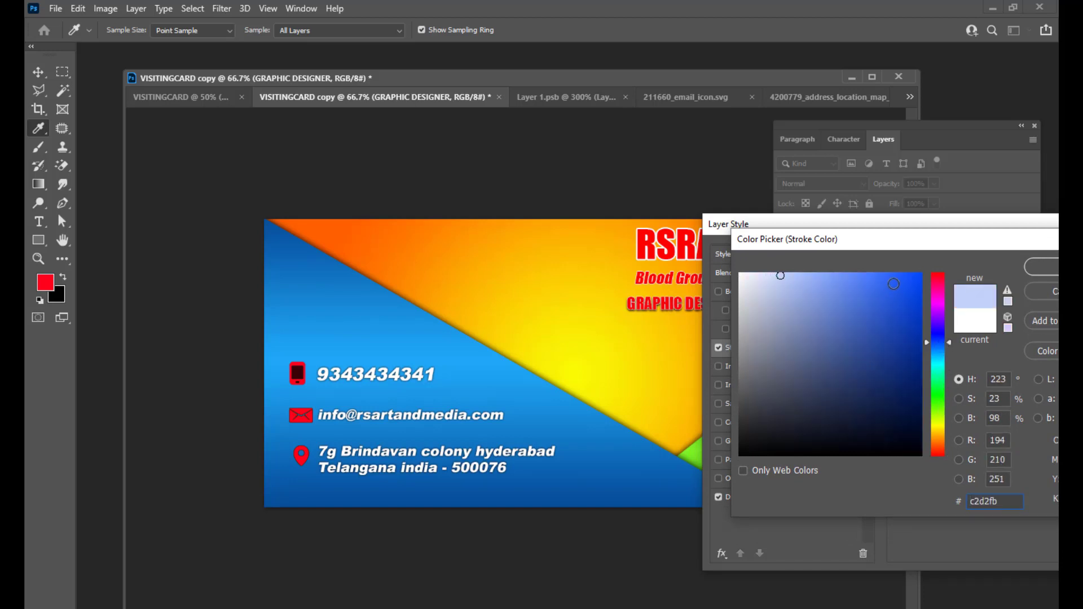
{"action": "left_click", "coordinate": [894, 284]}
{"action": "left_click", "coordinate": [1045, 298]}
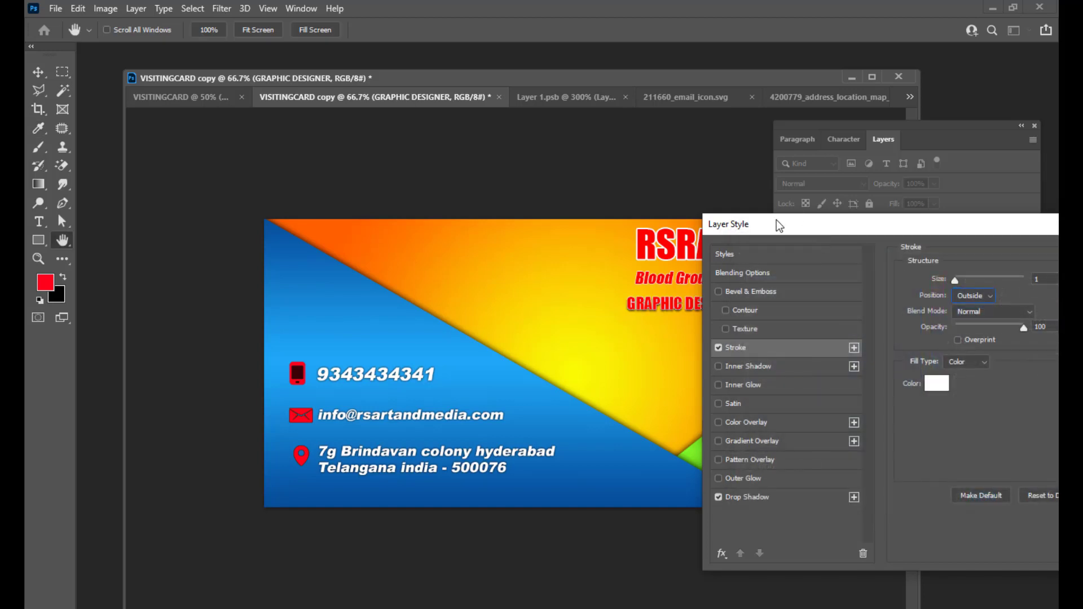
{"action": "mouse_move", "coordinate": [785, 221]}
{"action": "left_mouse_down"}
{"action": "mouse_move", "coordinate": [795, 198]}
{"action": "mouse_move", "coordinate": [817, 195]}
{"action": "left_mouse_up"}
{"action": "left_click_drag", "start_coordinate": [783, 230], "coordinate": [883, 158]}
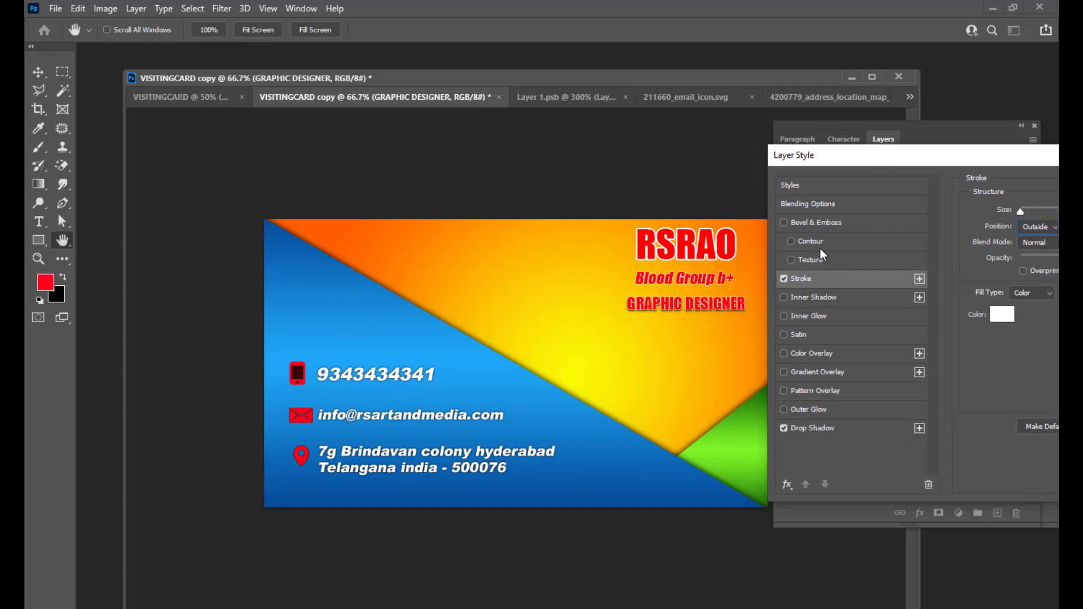
Remove the stroke and drop shadow from GRAPHIC DESIGNER and apply the Layer Style with OK.
{"action": "left_click", "coordinate": [784, 279]}
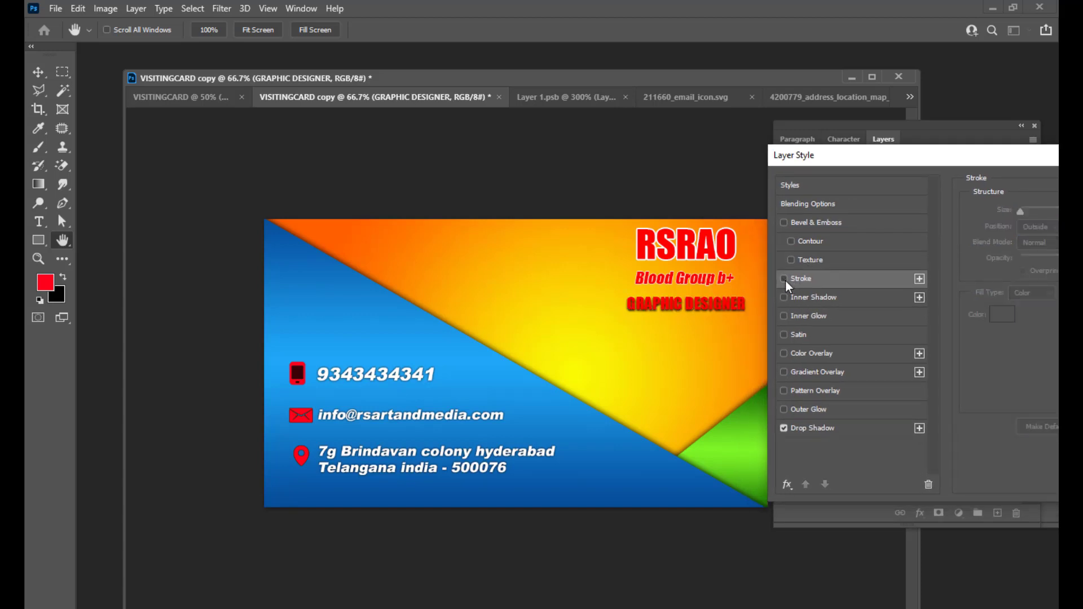
{"action": "left_click", "coordinate": [846, 430]}
{"action": "left_click_drag", "start_coordinate": [1023, 307], "coordinate": [1020, 310]}
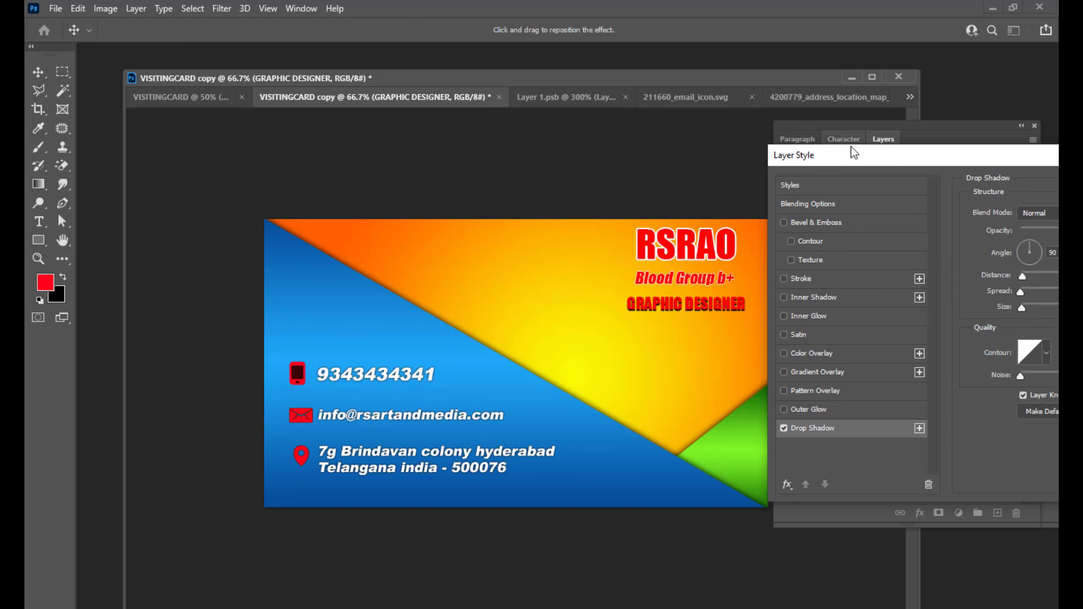
{"action": "left_click_drag", "start_coordinate": [822, 162], "coordinate": [811, 159]}
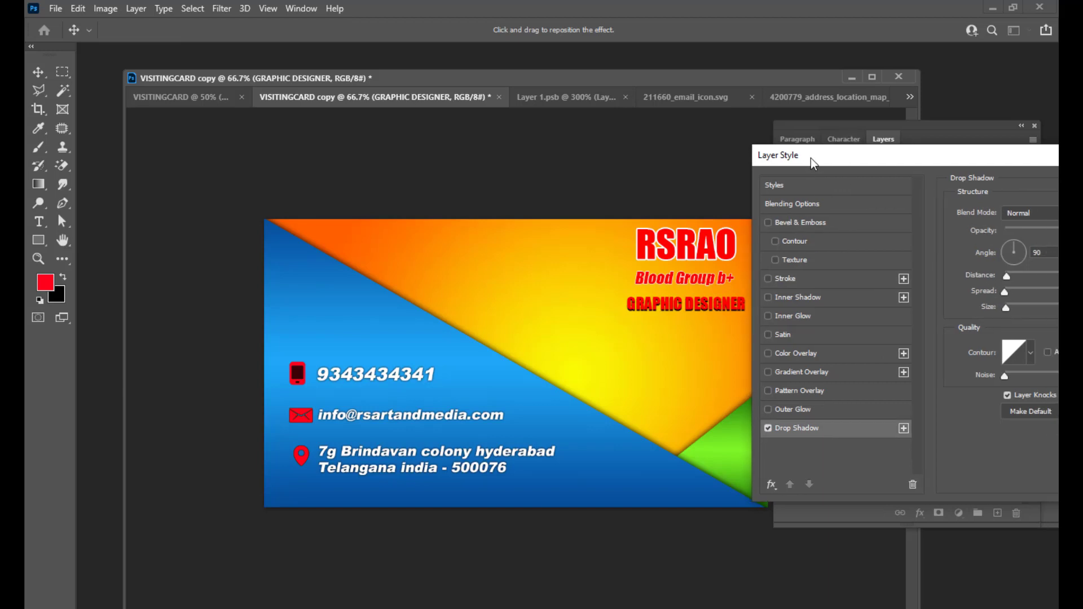
{"action": "left_click", "coordinate": [771, 430]}
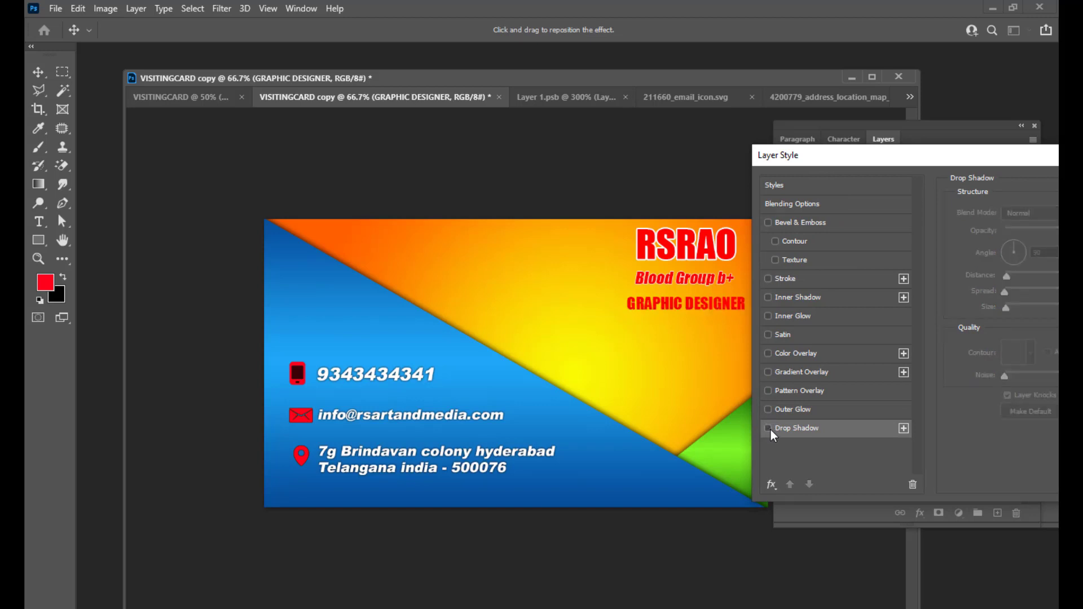
{"action": "left_click_drag", "start_coordinate": [819, 156], "coordinate": [369, 226]}
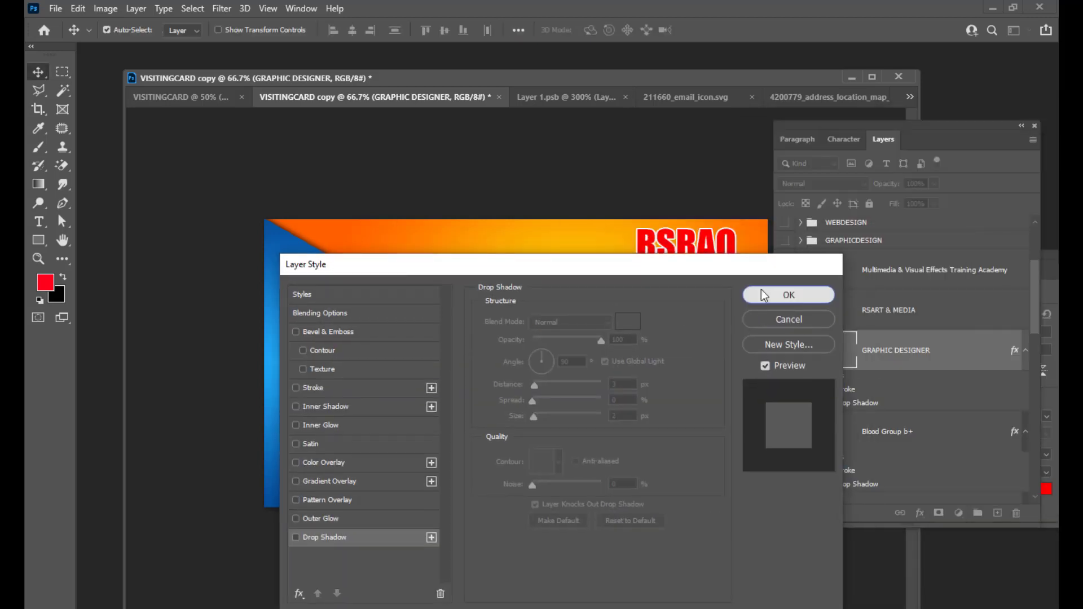
{"action": "left_click", "coordinate": [761, 291]}
{"action": "mouse_move", "coordinate": [720, 304]}
{"action": "left_mouse_down"}
{"action": "mouse_move", "coordinate": [723, 294]}
{"action": "mouse_move", "coordinate": [721, 304]}
{"action": "left_mouse_up"}
Nudge the GRAPHIC DESIGNER text up one step with the Up arrow key.
{"action": "key", "text": "Up"}
{"action": "key", "text": "Up"}
{"action": "key", "text": "Up"}
{"action": "key", "text": "Up"}
{"action": "key", "text": "Up"}
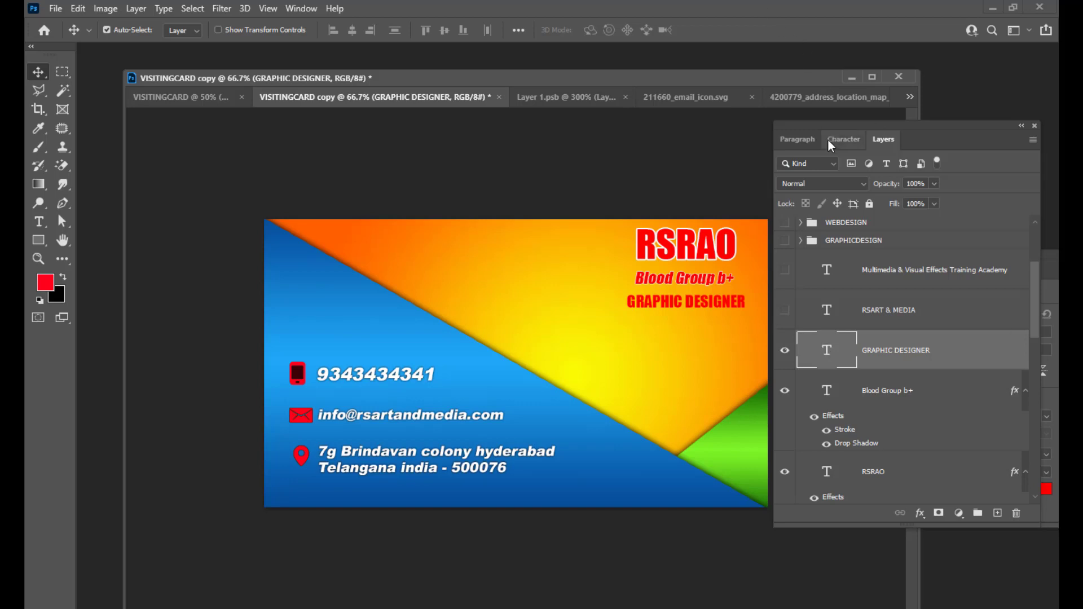
{"action": "left_click_drag", "start_coordinate": [825, 121], "coordinate": [832, 122]}
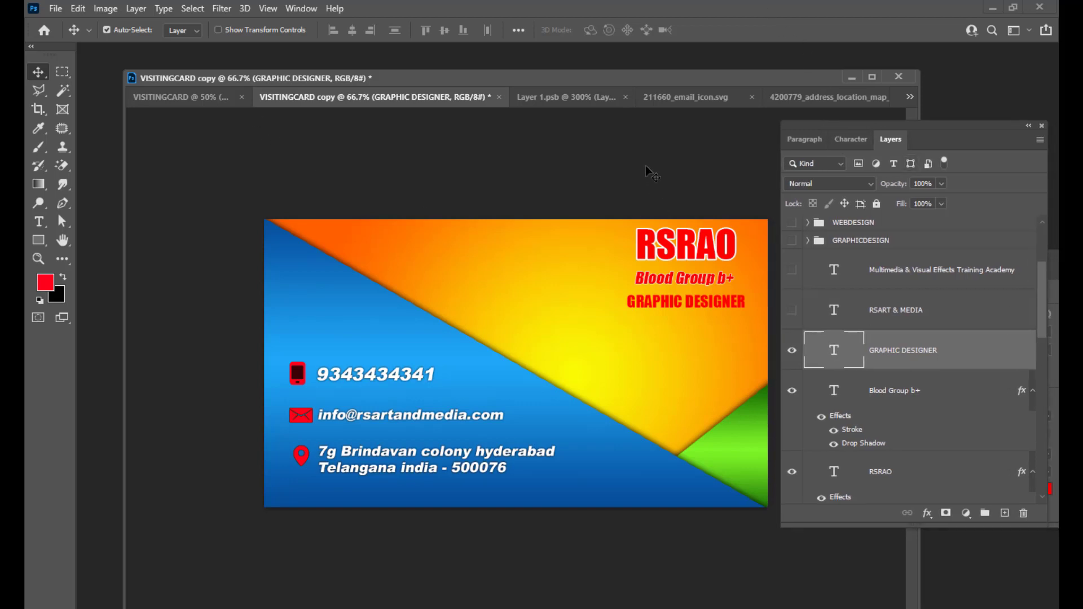
{"action": "left_click_drag", "start_coordinate": [855, 125], "coordinate": [866, 124]}
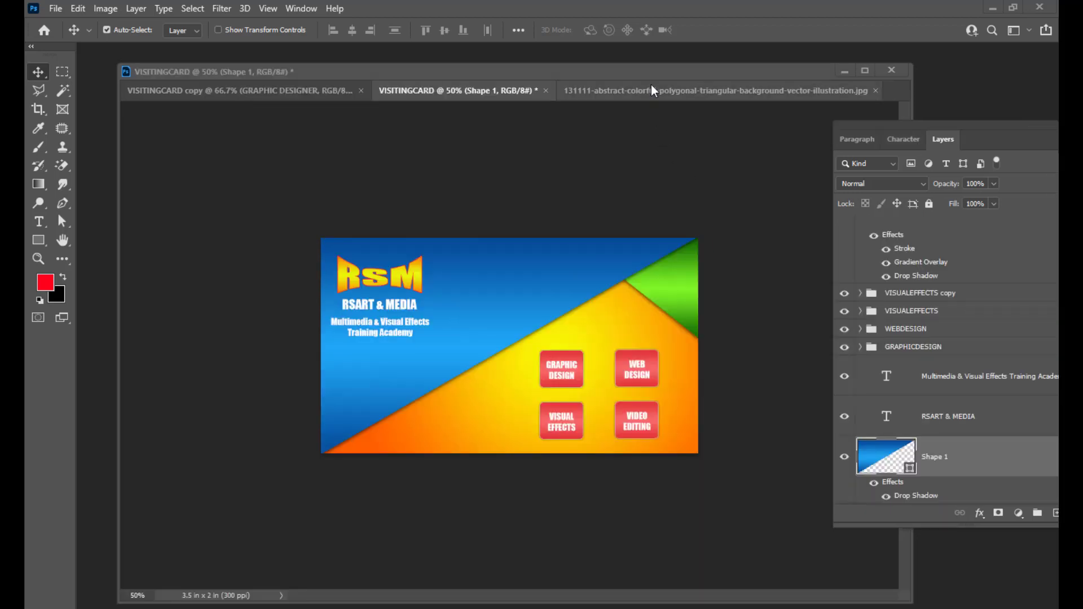
Drag the polygonal jpg image onto the VISITINGCARD copy canvas as new Layer 4.
{"action": "left_click", "coordinate": [652, 89]}
{"action": "mouse_move", "coordinate": [892, 126]}
{"action": "left_mouse_down"}
{"action": "mouse_move", "coordinate": [773, 124]}
{"action": "mouse_move", "coordinate": [877, 125]}
{"action": "left_mouse_up"}
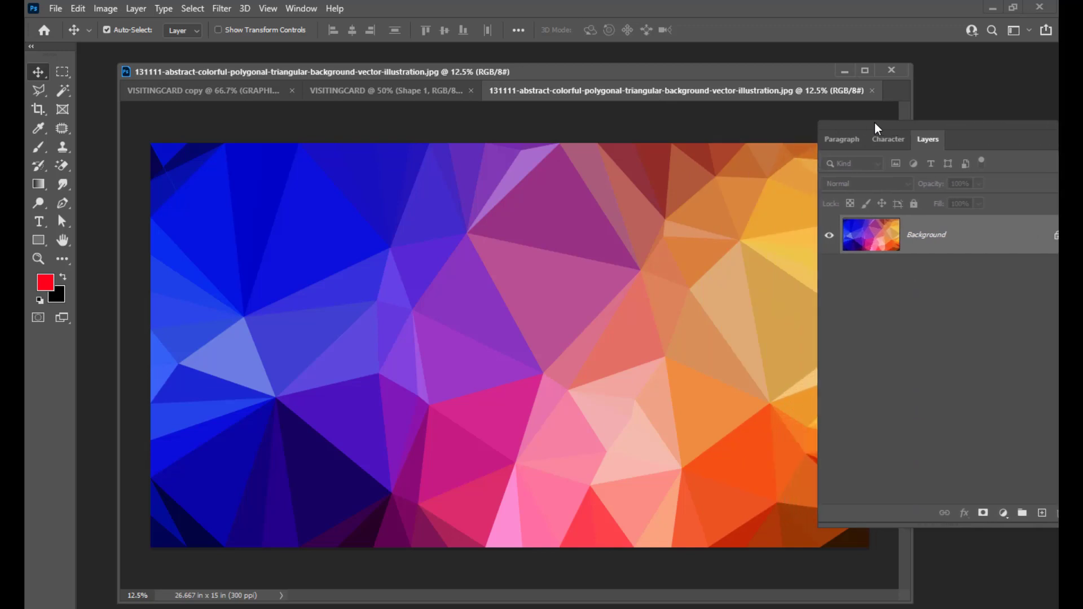
{"action": "left_click_drag", "start_coordinate": [620, 67], "coordinate": [597, 69]}
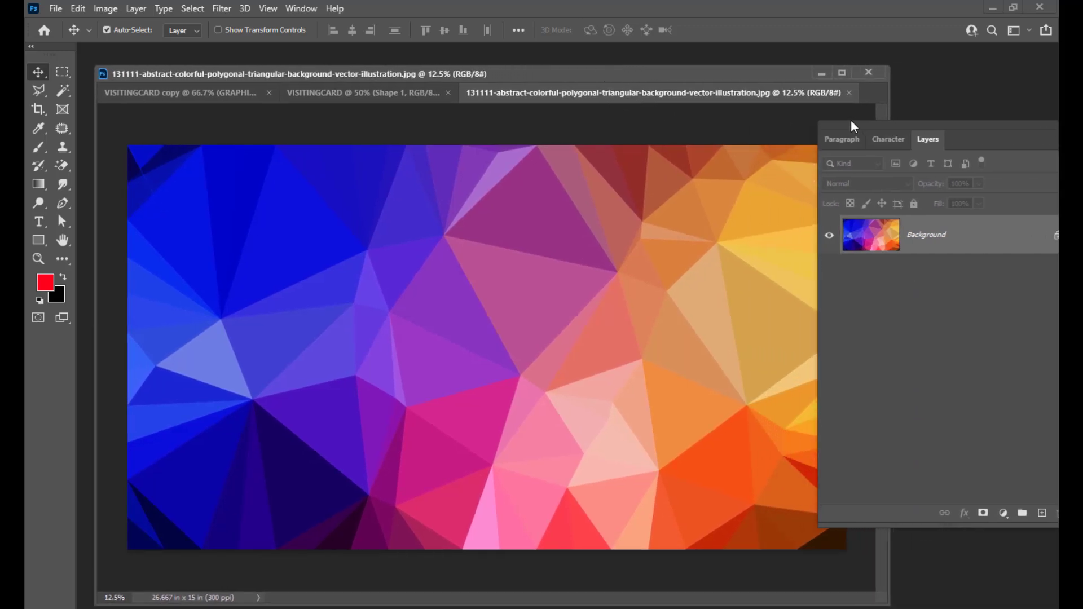
{"action": "left_click_drag", "start_coordinate": [852, 120], "coordinate": [871, 124]}
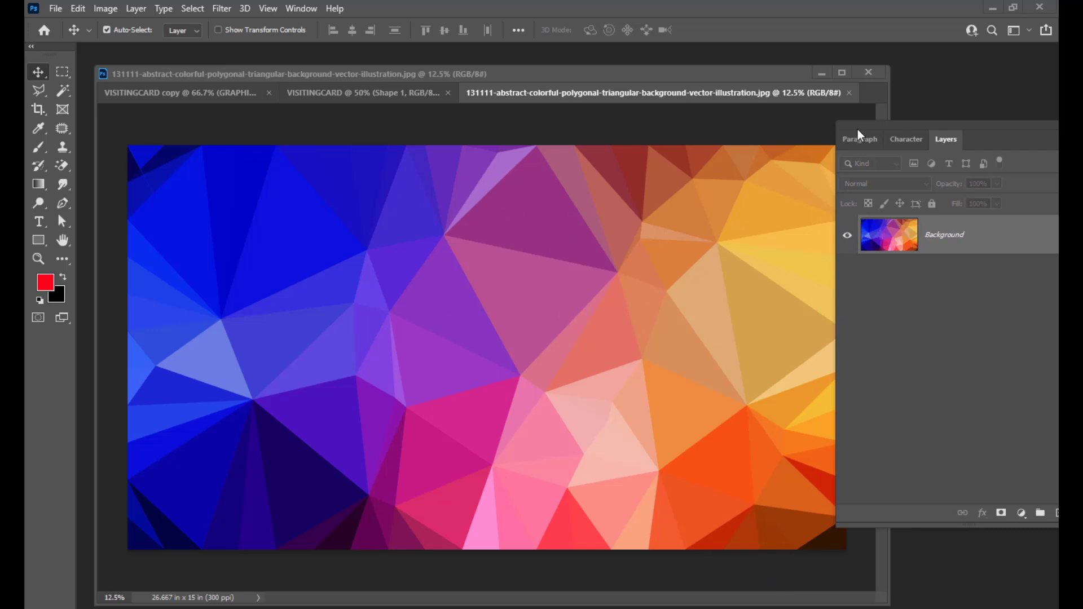
{"action": "left_click_drag", "start_coordinate": [859, 127], "coordinate": [833, 134]}
{"action": "left_click_drag", "start_coordinate": [486, 202], "coordinate": [551, 336]}
{"action": "left_click_drag", "start_coordinate": [590, 259], "coordinate": [529, 270]}
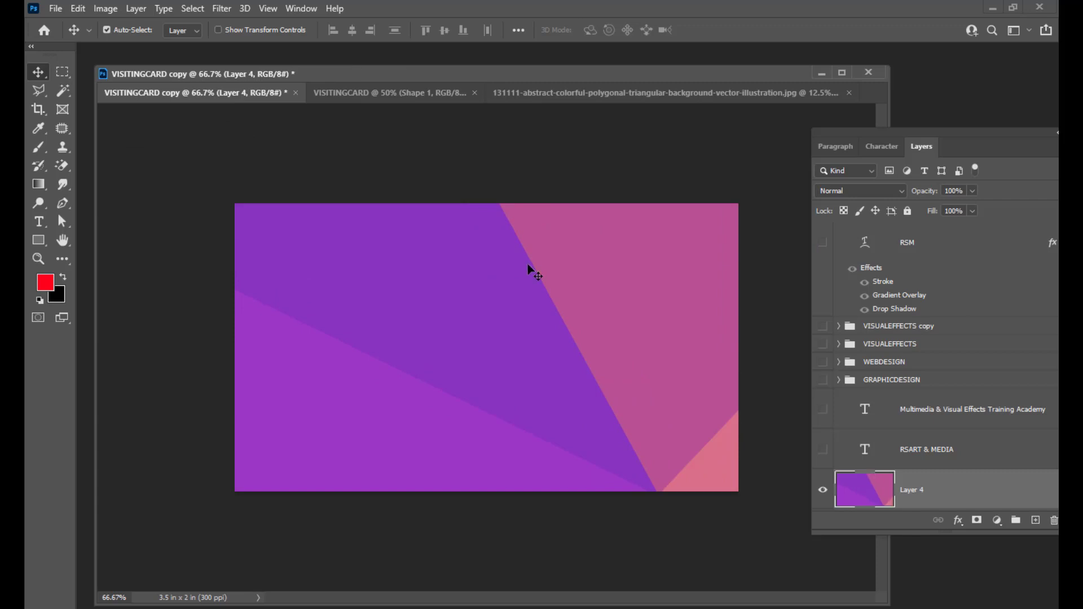
Free-transform Layer 4 down to about 13.6% so it fits the 3.5 × 2 in card.
{"action": "key", "text": "ctrl+minus"}
{"action": "key", "text": "ctrl+minus"}
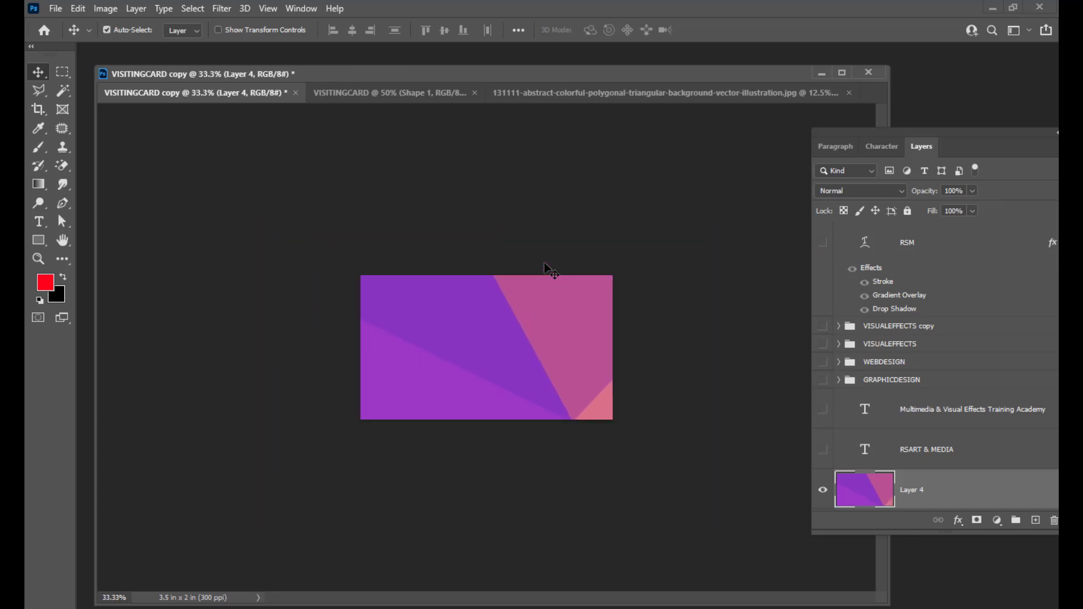
{"action": "key", "text": "ctrl+t"}
{"action": "key", "text": "ctrl+minus"}
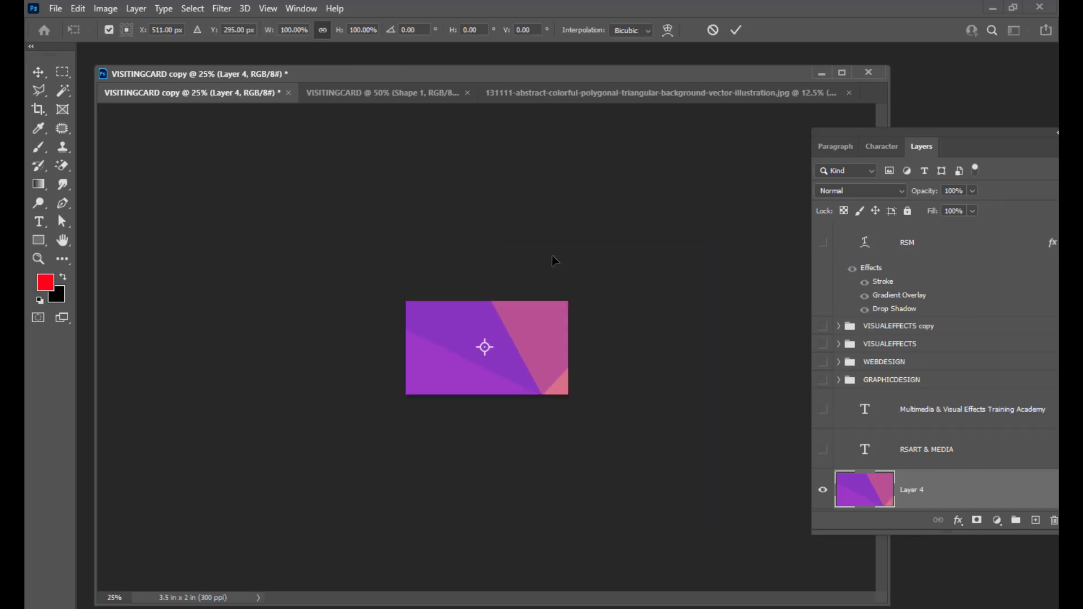
{"action": "key", "text": "ctrl+minus"}
{"action": "key", "text": "ctrl+minus"}
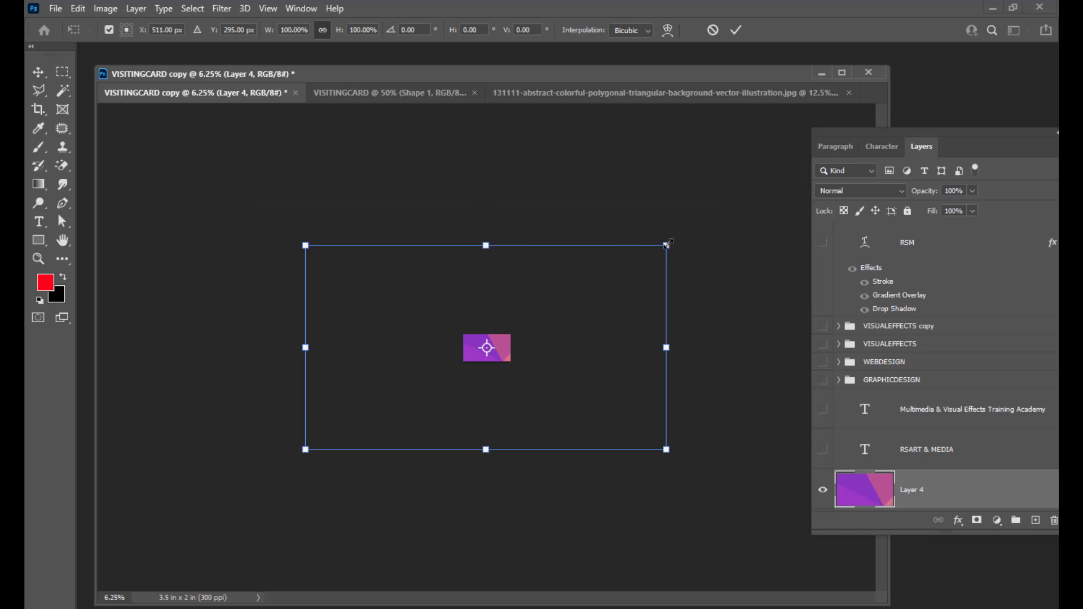
{"action": "left_click_drag", "start_coordinate": [667, 243], "coordinate": [516, 331]}
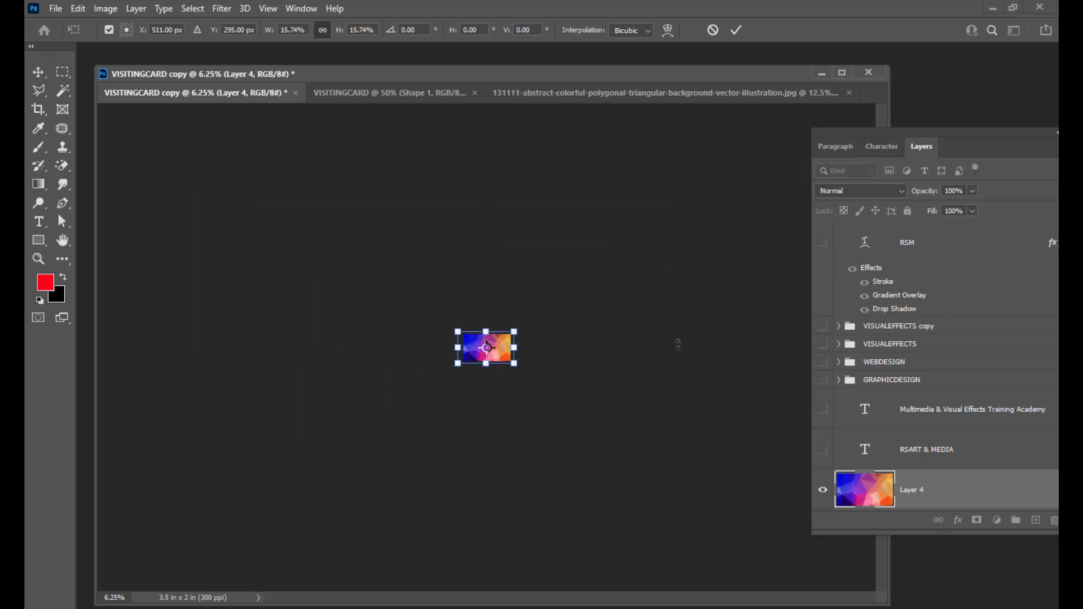
{"action": "key", "text": "ctrl+plus"}
{"action": "key", "text": "ctrl+plus"}
{"action": "key", "text": "ctrl+plus"}
{"action": "key", "text": "ctrl+plus"}
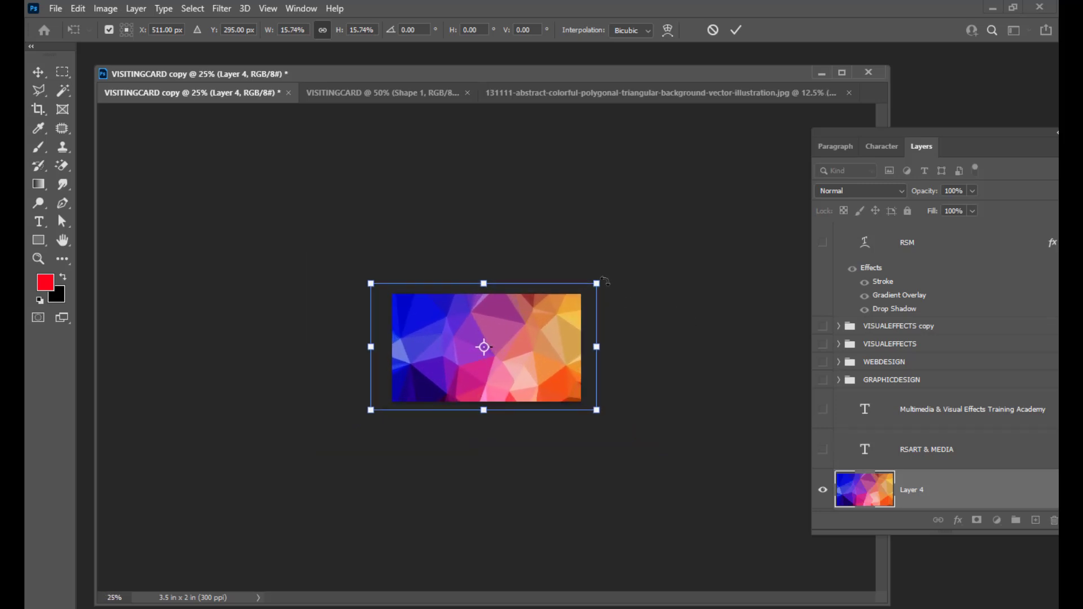
{"action": "left_click_drag", "start_coordinate": [597, 282], "coordinate": [567, 316]}
{"action": "key", "text": "Return"}
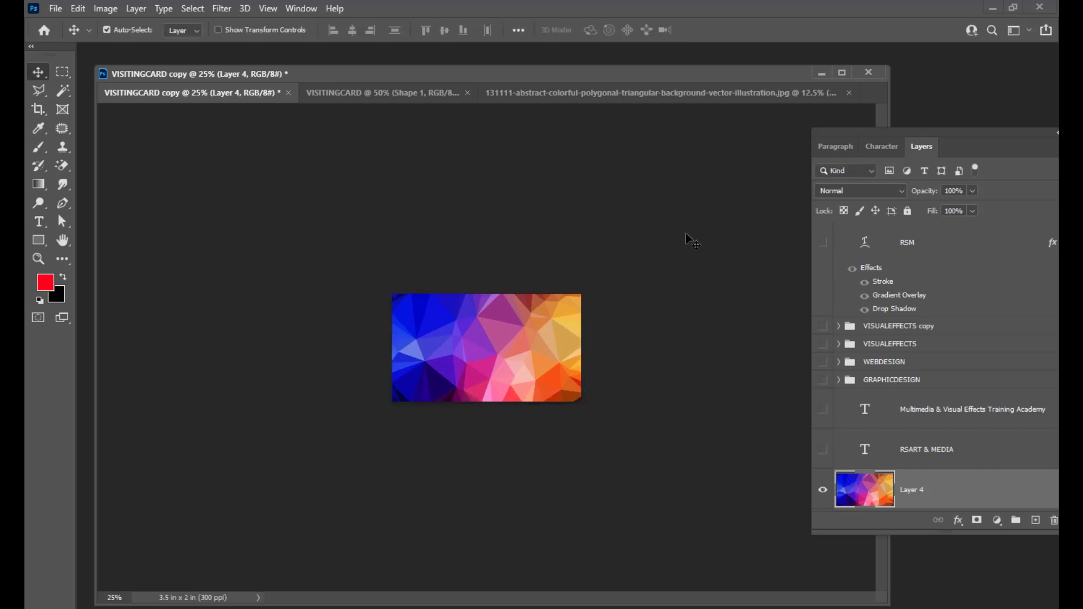
{"action": "key", "text": "ctrl+plus"}
{"action": "key", "text": "ctrl+plus"}
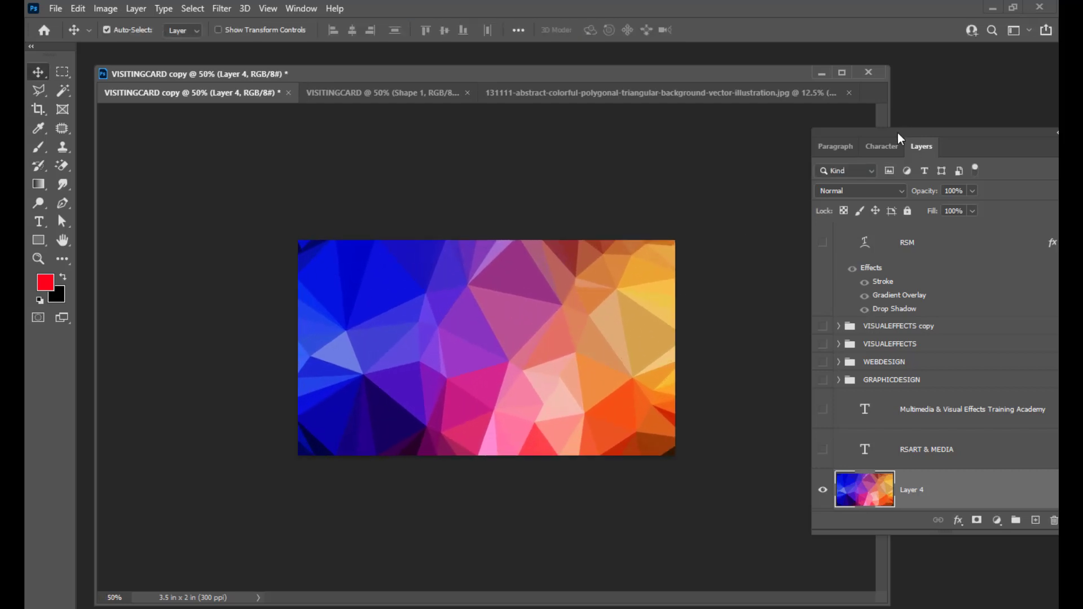
Drag Layer 4 below the text and icon layers, placing it just above Shape 1.
{"action": "left_click_drag", "start_coordinate": [899, 138], "coordinate": [787, 95]}
{"action": "scroll", "coordinate": [934, 310], "scroll_direction": "down", "scroll_amount": 5}
{"action": "scroll", "coordinate": [921, 288], "scroll_direction": "up", "scroll_amount": 3}
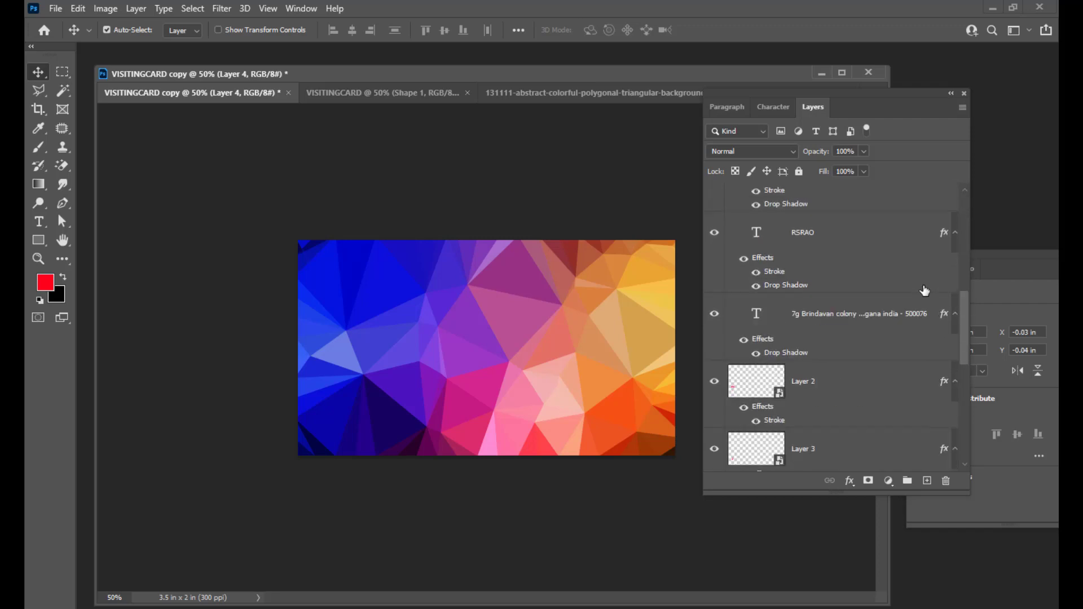
{"action": "left_click_drag", "start_coordinate": [969, 493], "coordinate": [1002, 527]}
{"action": "left_click_drag", "start_coordinate": [879, 267], "coordinate": [851, 463]}
{"action": "scroll", "coordinate": [885, 387], "scroll_direction": "down", "scroll_amount": 5}
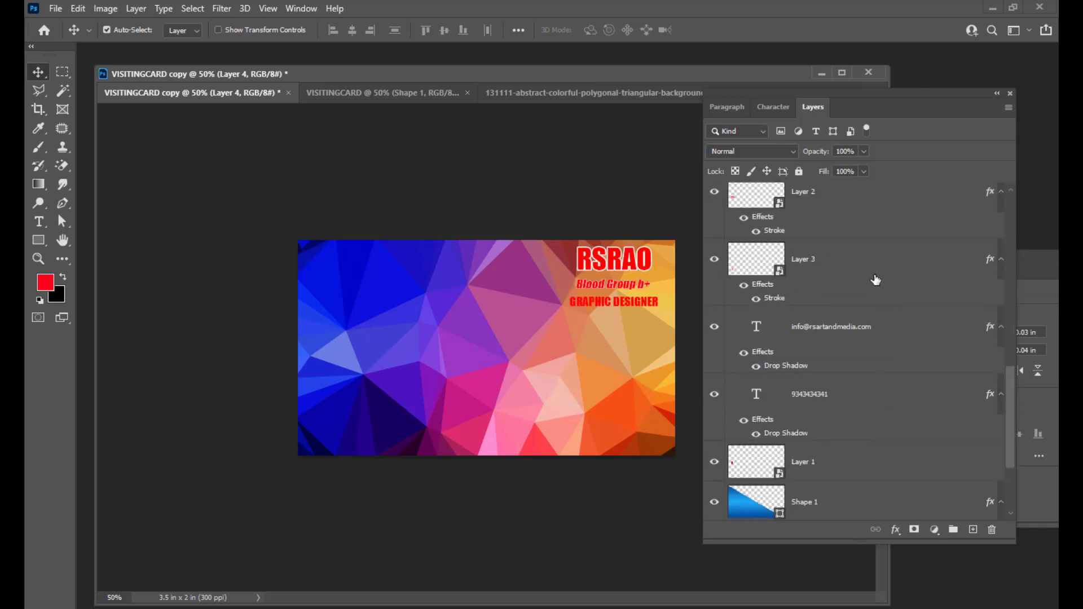
{"action": "scroll", "coordinate": [875, 277], "scroll_direction": "up", "scroll_amount": 2}
{"action": "left_click_drag", "start_coordinate": [858, 189], "coordinate": [854, 472]}
{"action": "scroll", "coordinate": [865, 404], "scroll_direction": "down", "scroll_amount": 5}
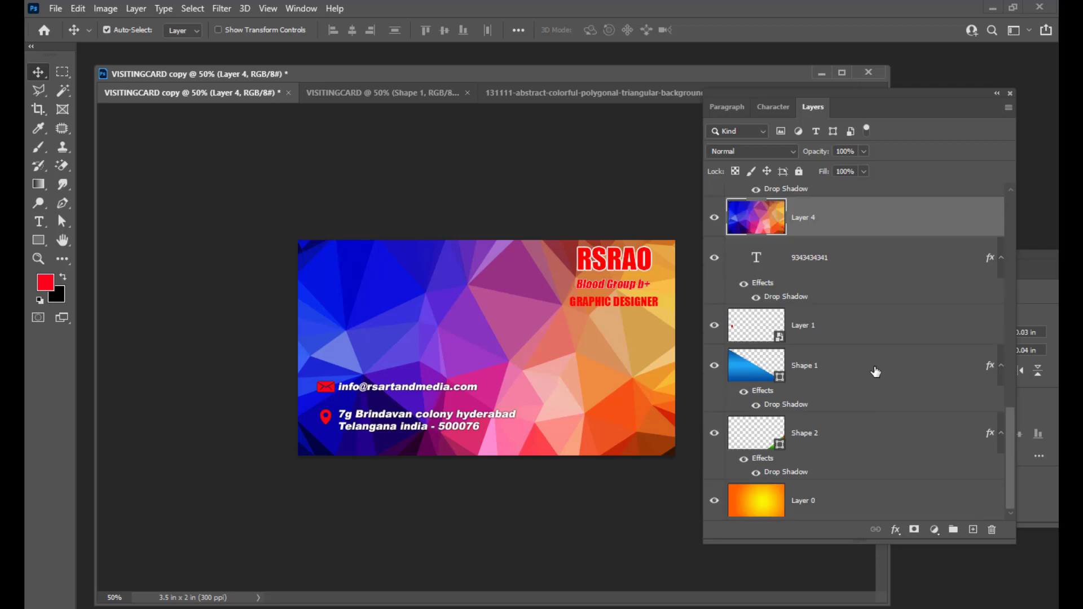
{"action": "left_click_drag", "start_coordinate": [849, 217], "coordinate": [834, 346]}
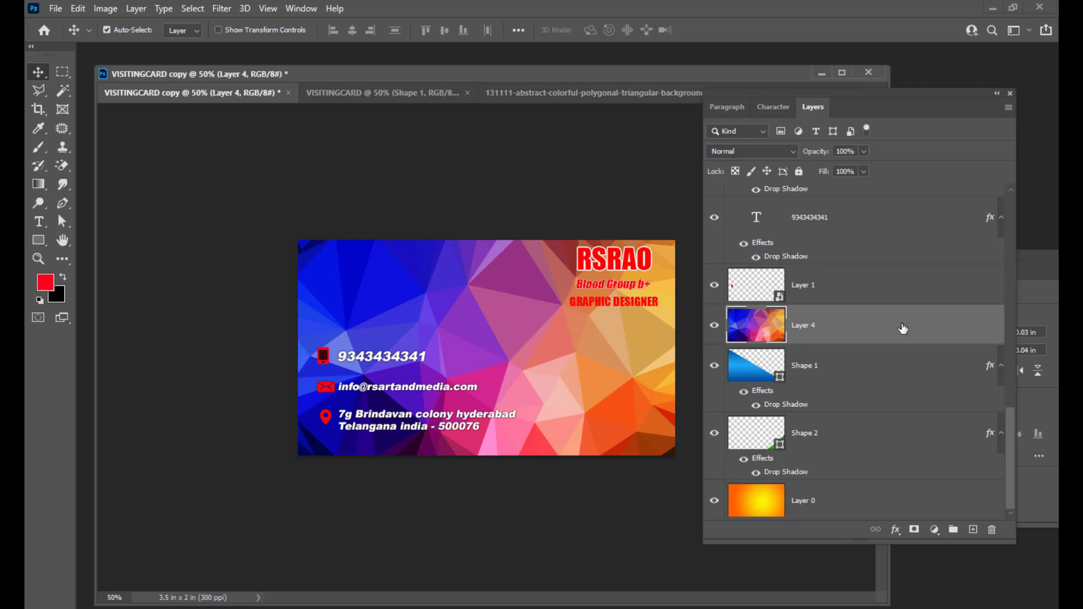
{"action": "left_click_drag", "start_coordinate": [784, 88], "coordinate": [796, 94]}
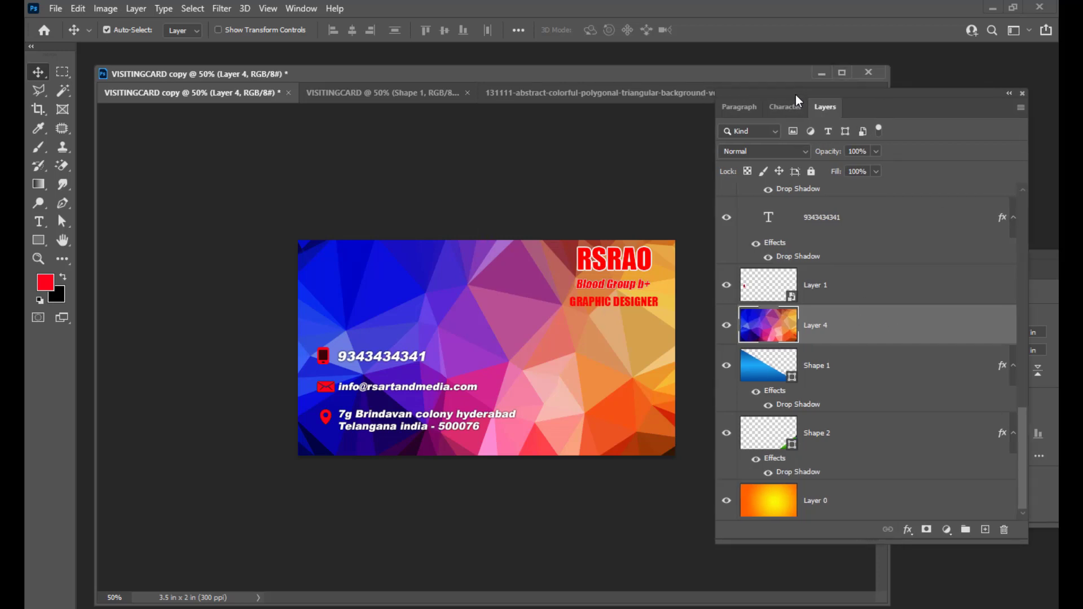
Set Layer 4's blend mode to Overlay and its opacity to 50%.
{"action": "left_click", "coordinate": [782, 151]}
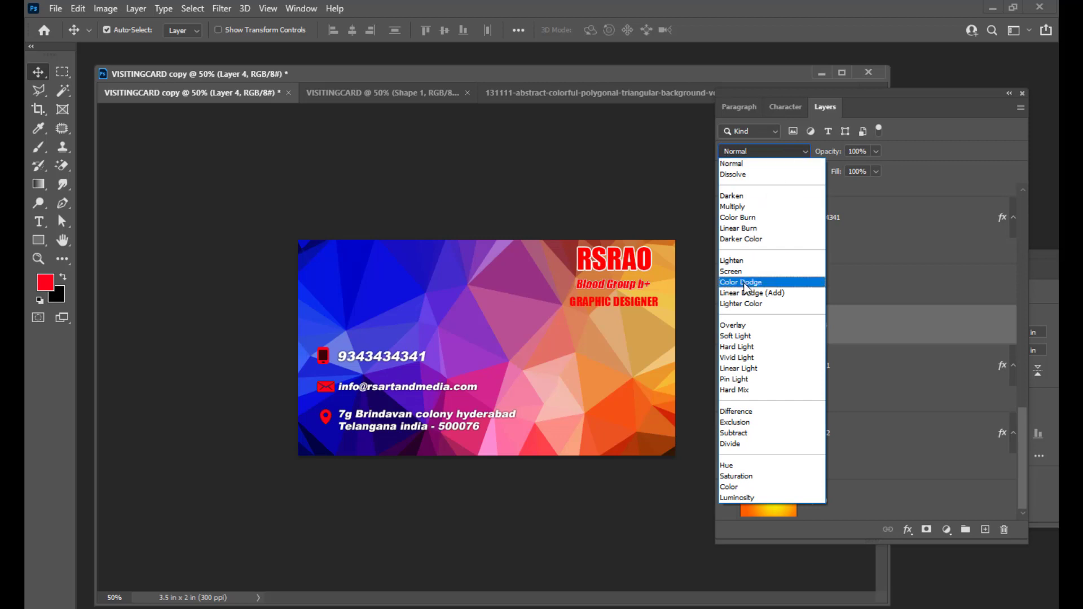
{"action": "left_click", "coordinate": [737, 330]}
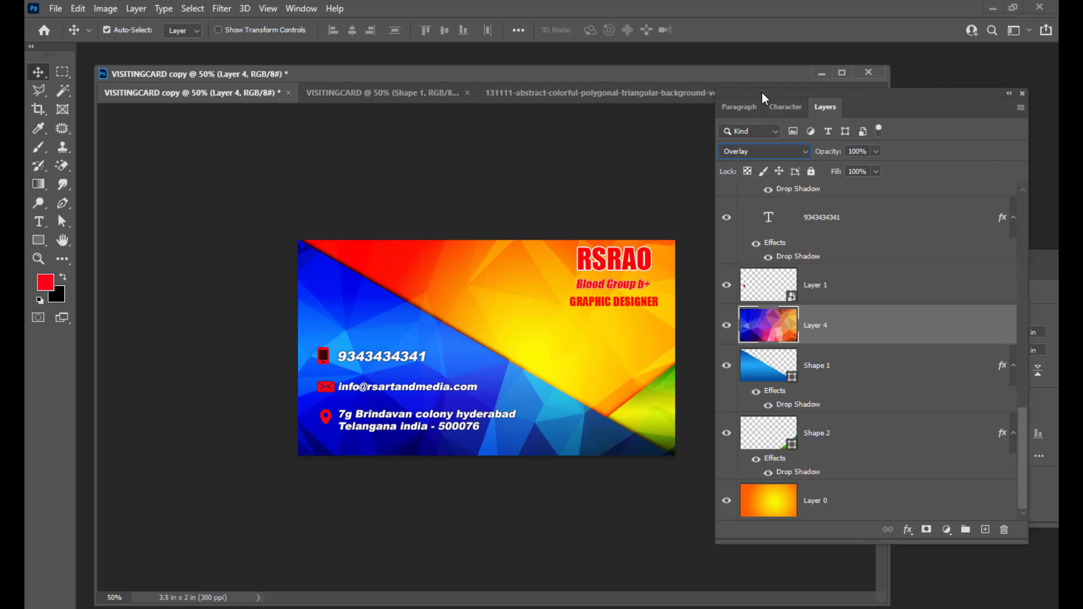
{"action": "left_click_drag", "start_coordinate": [762, 92], "coordinate": [781, 92]}
{"action": "left_click", "coordinate": [897, 151]}
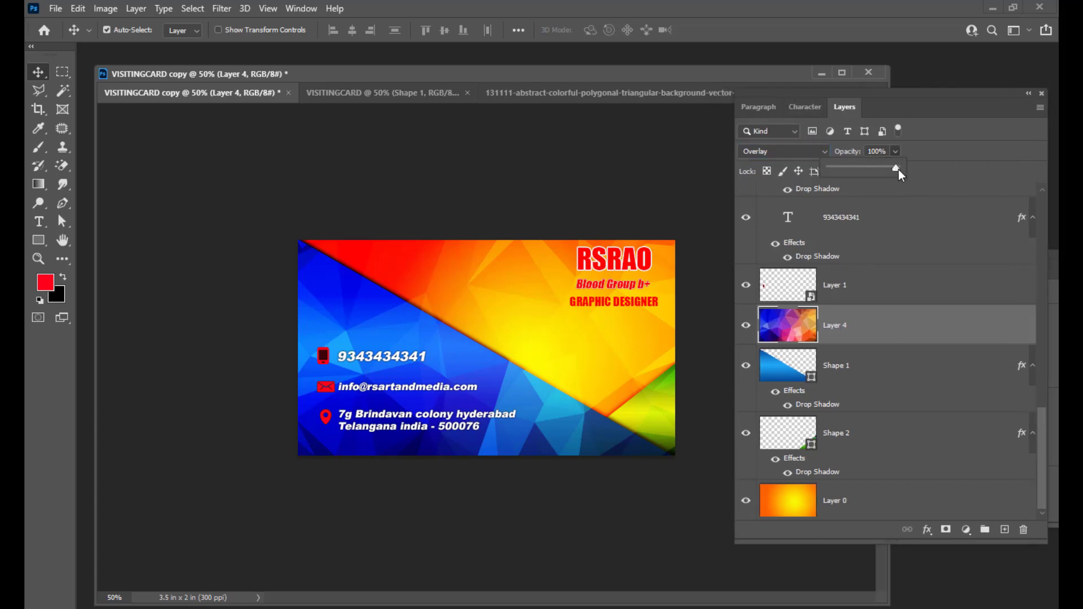
{"action": "left_click_drag", "start_coordinate": [884, 168], "coordinate": [864, 171]}
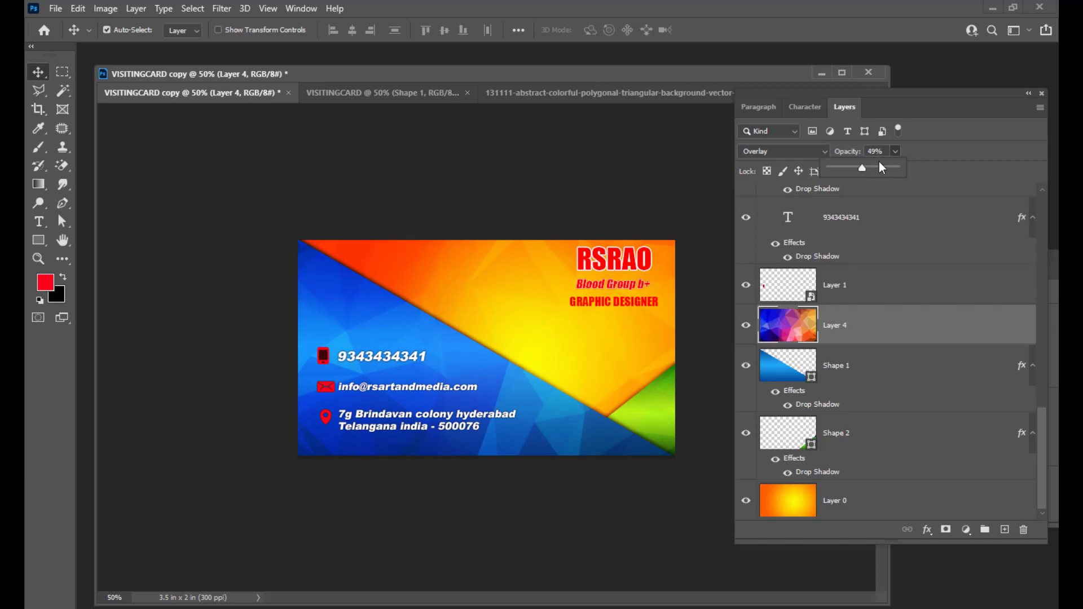
{"action": "left_click", "coordinate": [887, 153]}
{"action": "type", "text": "50"}
{"action": "key", "text": "Return"}
{"action": "left_click_drag", "start_coordinate": [788, 93], "coordinate": [822, 110]}
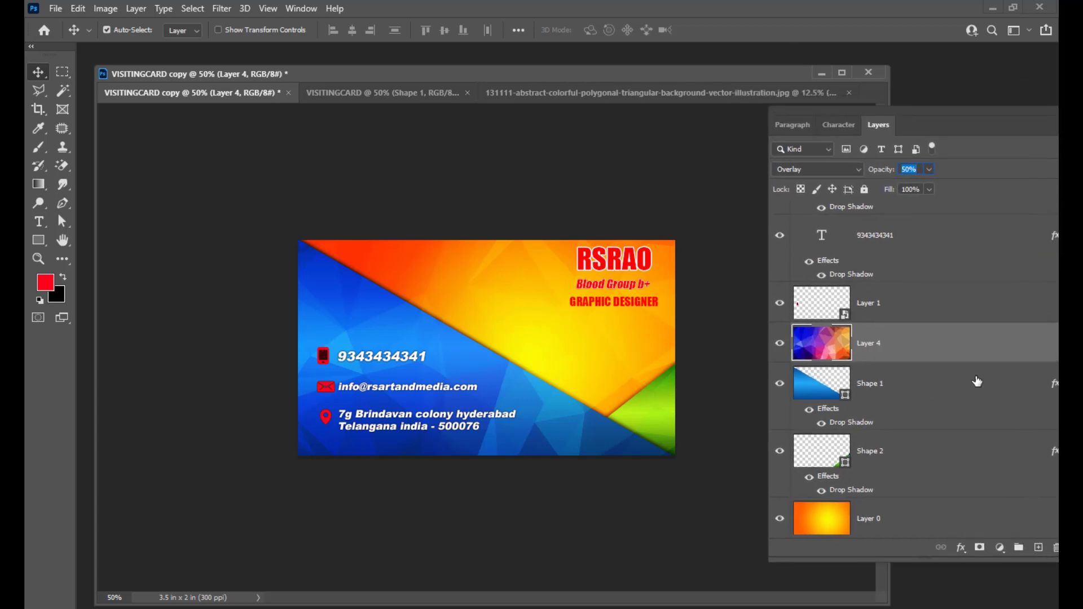
Drag the polygonal image onto the RSM academy VISITINGCARD as a new Layer 1.
{"action": "left_click", "coordinate": [641, 94]}
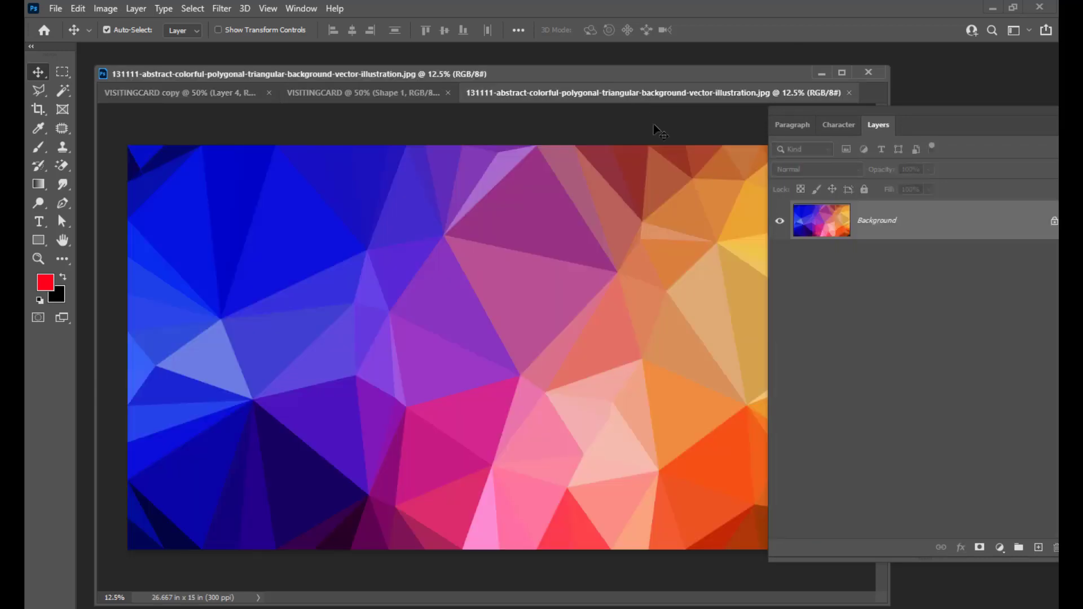
{"action": "left_click", "coordinate": [371, 93]}
{"action": "left_click_drag", "start_coordinate": [371, 93], "coordinate": [486, 280]}
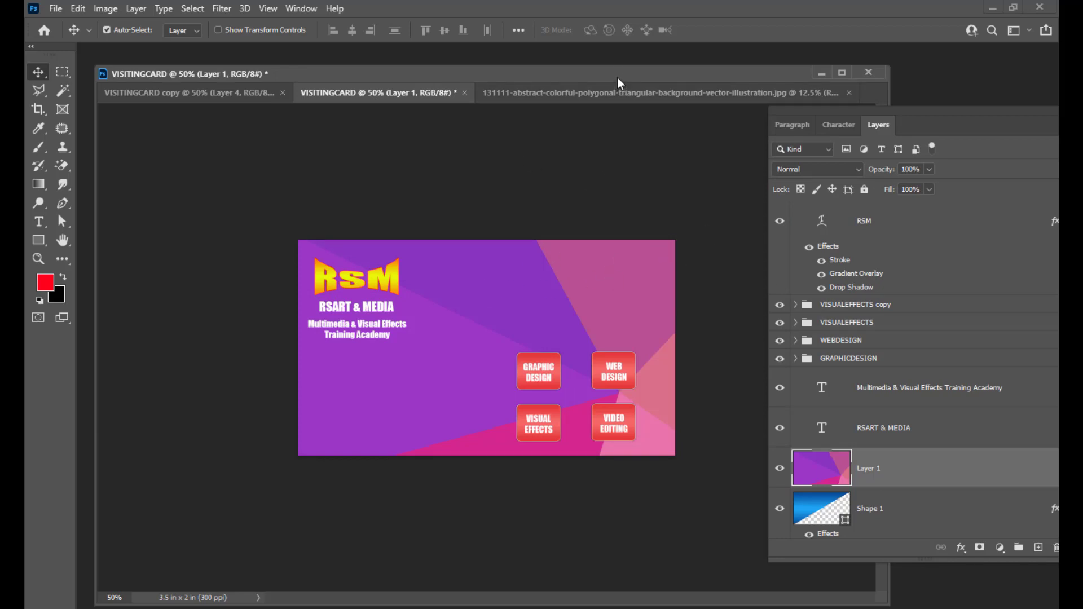
{"action": "left_click_drag", "start_coordinate": [617, 77], "coordinate": [617, 80]}
{"action": "left_click_drag", "start_coordinate": [875, 103], "coordinate": [839, 82]}
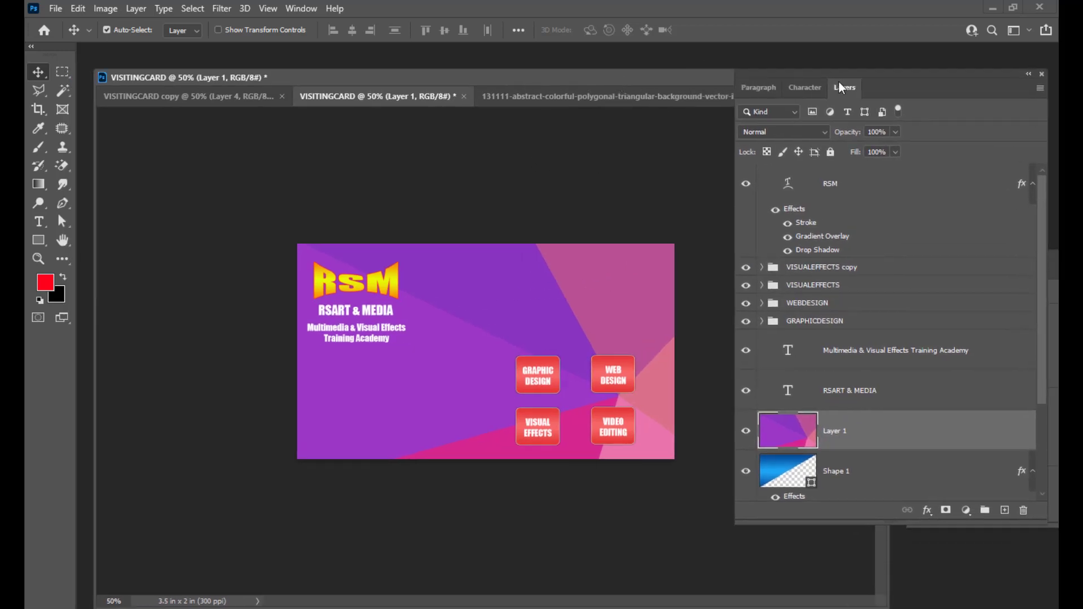
{"action": "left_click_drag", "start_coordinate": [1039, 258], "coordinate": [1041, 294]}
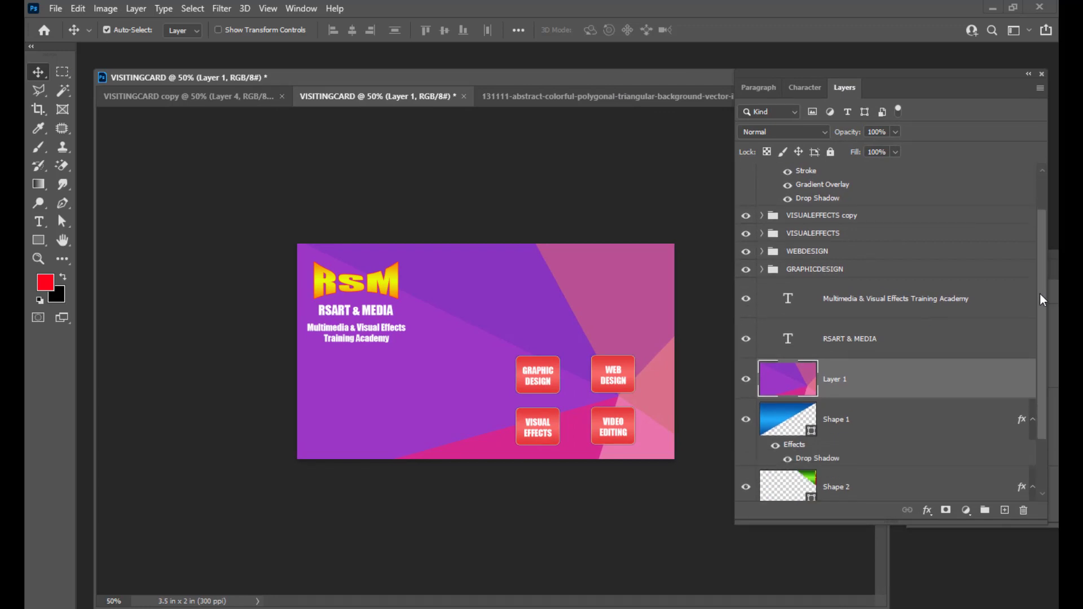
Free-transform the image to about 13.7% and position it to cover the card exactly.
{"action": "key", "text": "ctrl+t"}
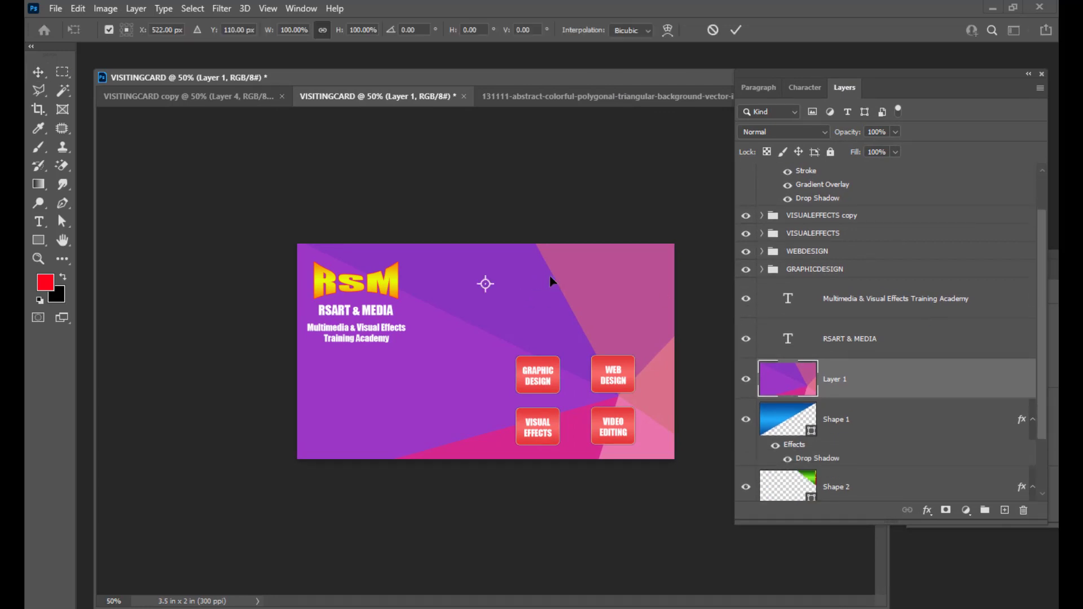
{"action": "key", "text": "ctrl+minus"}
{"action": "key", "text": "ctrl+minus"}
{"action": "key", "text": "ctrl+minus"}
{"action": "key", "text": "ctrl+minus"}
{"action": "key", "text": "ctrl+minus"}
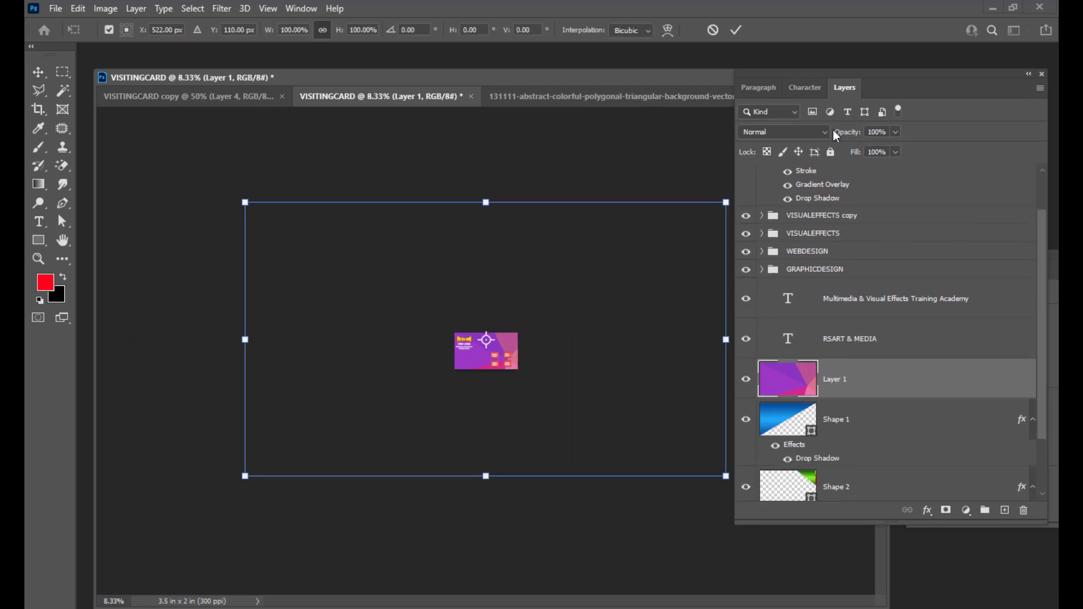
{"action": "left_click_drag", "start_coordinate": [782, 72], "coordinate": [845, 75]}
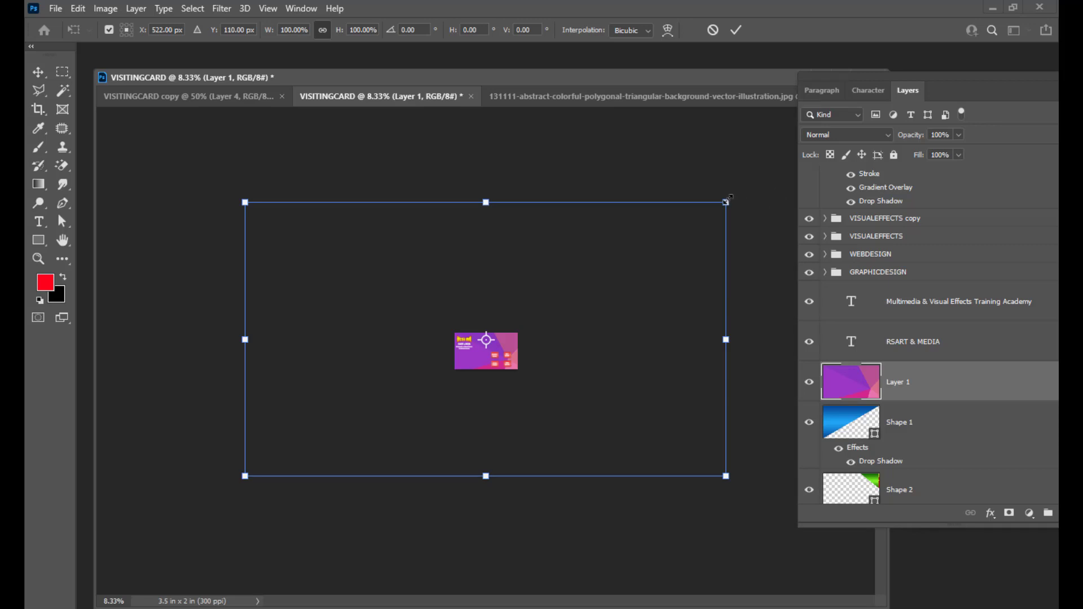
{"action": "left_click_drag", "start_coordinate": [726, 202], "coordinate": [512, 347]}
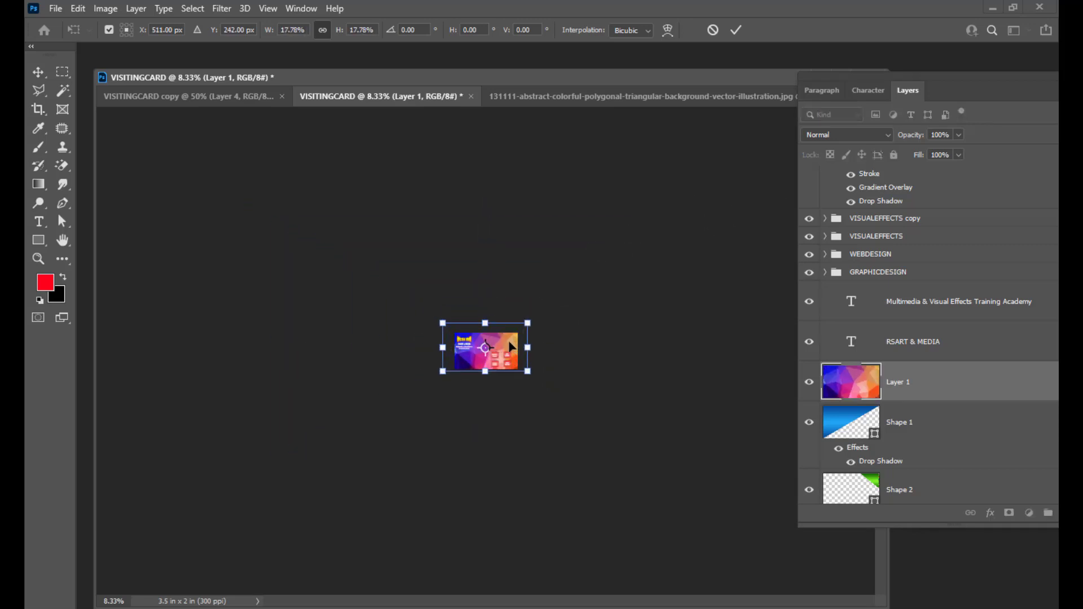
{"action": "key", "text": "ctrl+plus"}
{"action": "key", "text": "ctrl+plus"}
{"action": "key", "text": "ctrl+plus"}
{"action": "key", "text": "ctrl+plus"}
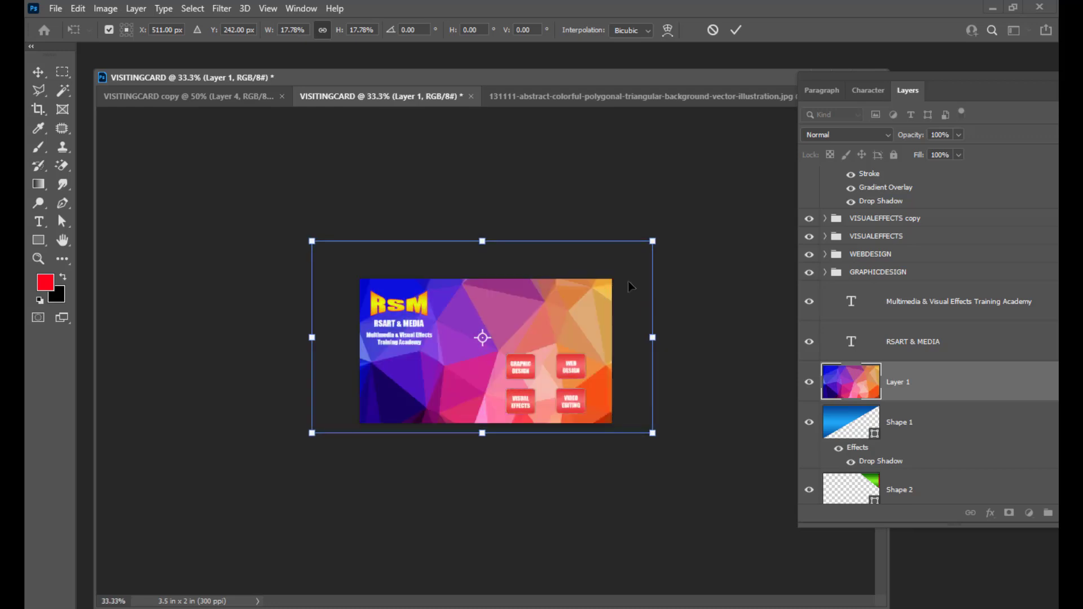
{"action": "left_click_drag", "start_coordinate": [650, 242], "coordinate": [612, 266]}
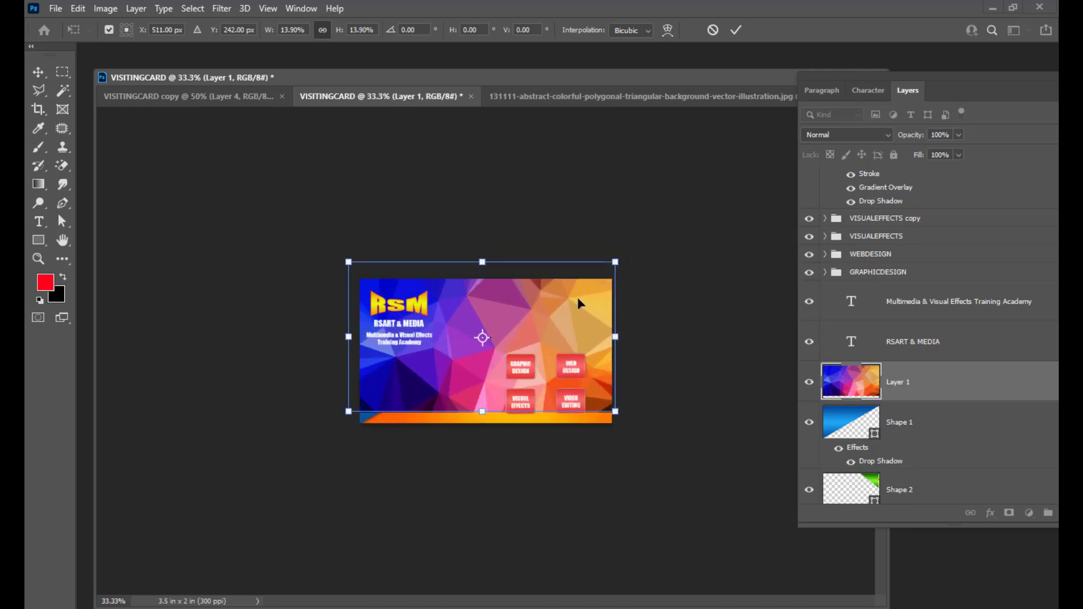
{"action": "left_click_drag", "start_coordinate": [582, 303], "coordinate": [580, 312]}
{"action": "left_click_drag", "start_coordinate": [619, 279], "coordinate": [615, 275]}
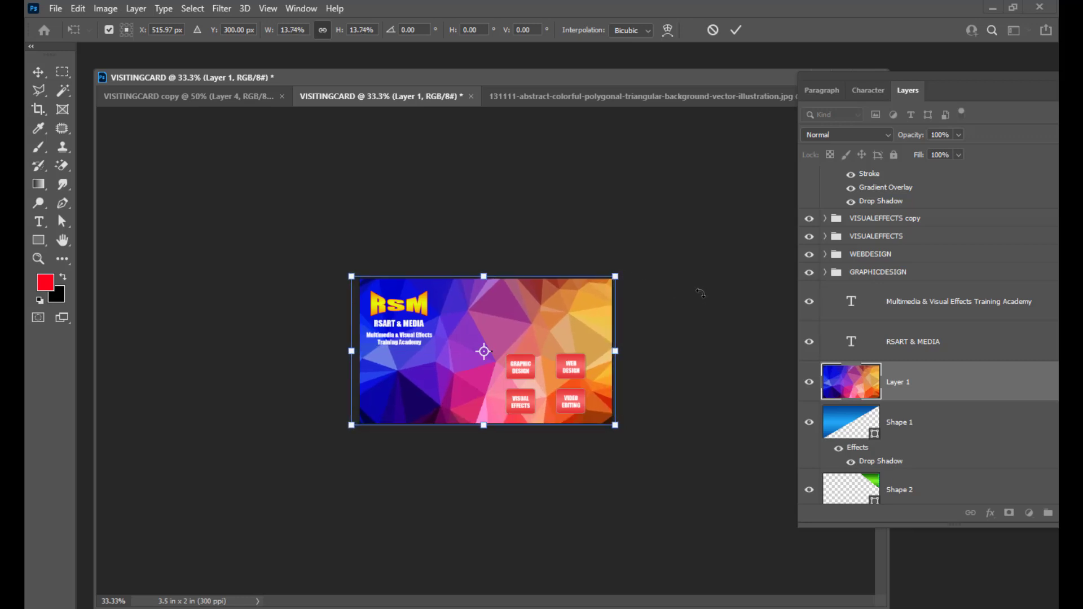
{"action": "key", "text": "Return"}
{"action": "left_click_drag", "start_coordinate": [864, 76], "coordinate": [775, 52]}
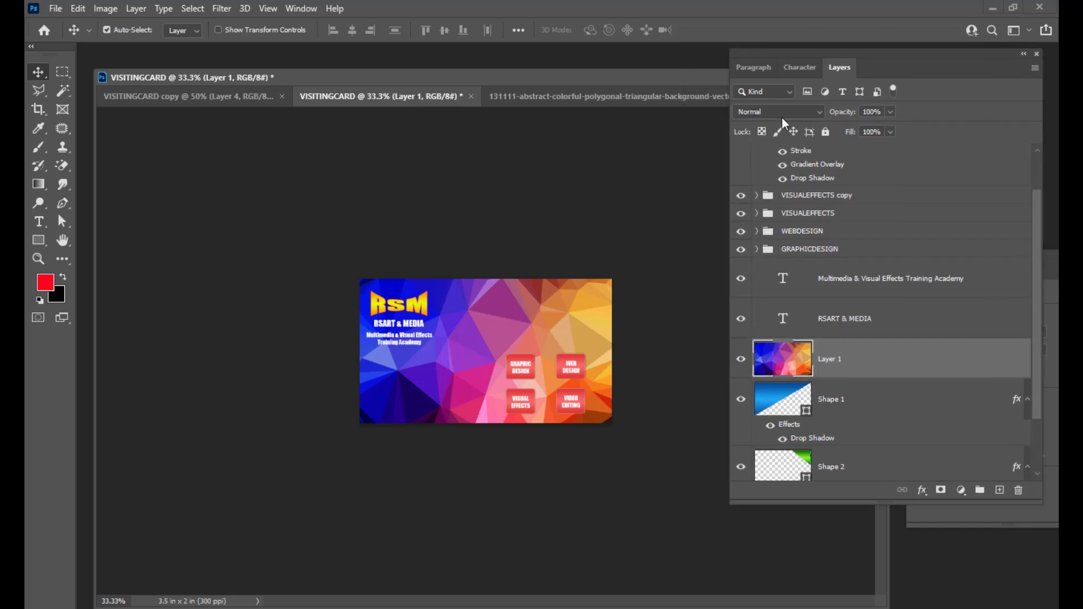
Set the RSM card's polygonal Layer 1 to Overlay blend mode at 50% opacity.
{"action": "left_click", "coordinate": [786, 109]}
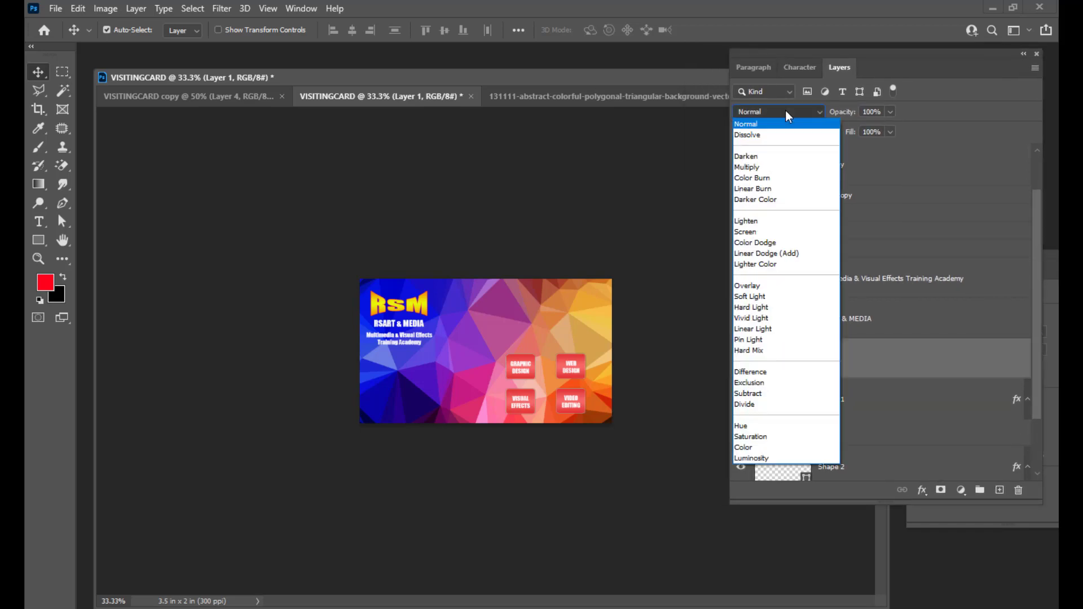
{"action": "left_click", "coordinate": [766, 284]}
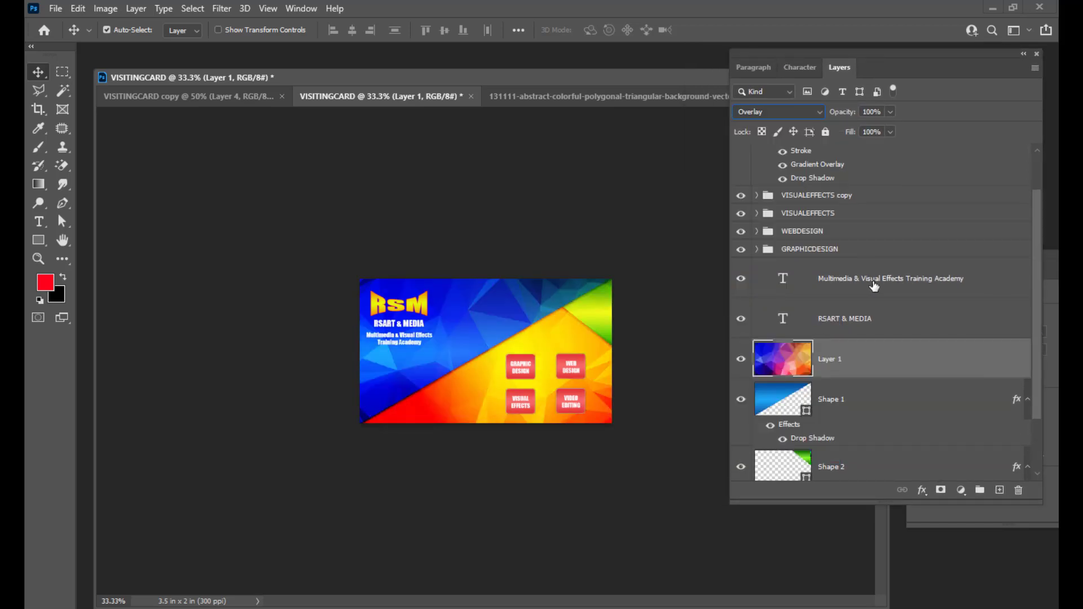
{"action": "left_click", "coordinate": [890, 111]}
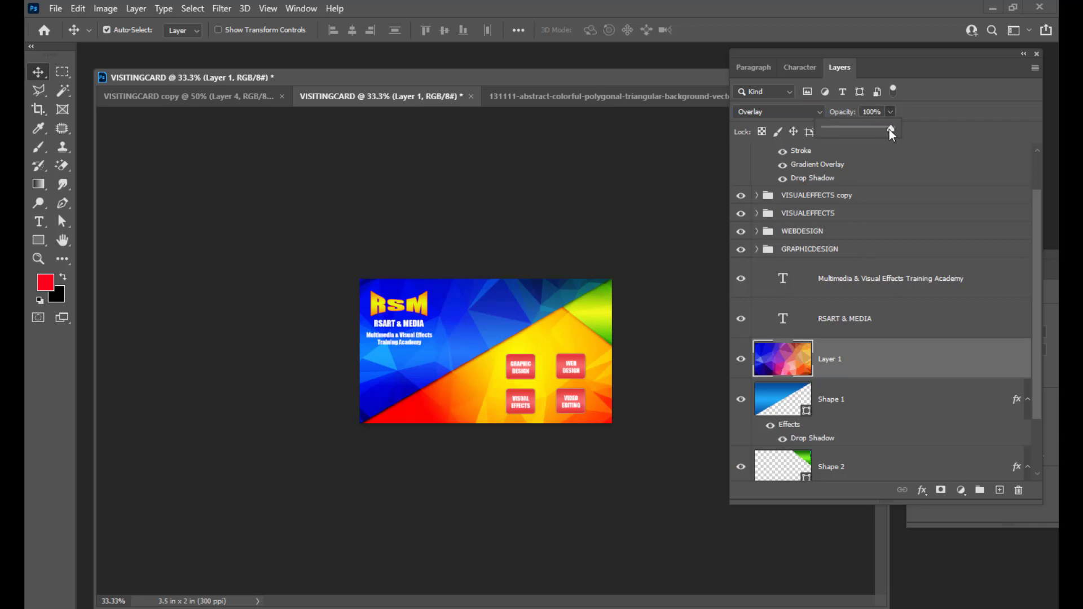
{"action": "left_click_drag", "start_coordinate": [867, 133], "coordinate": [864, 133]}
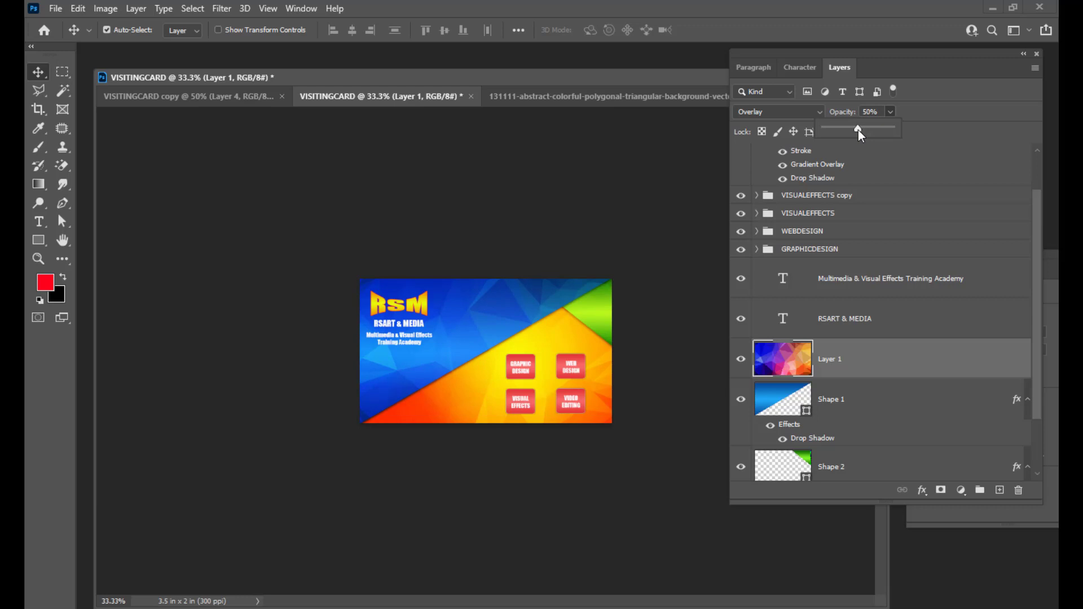
{"action": "left_click_drag", "start_coordinate": [818, 54], "coordinate": [864, 43]}
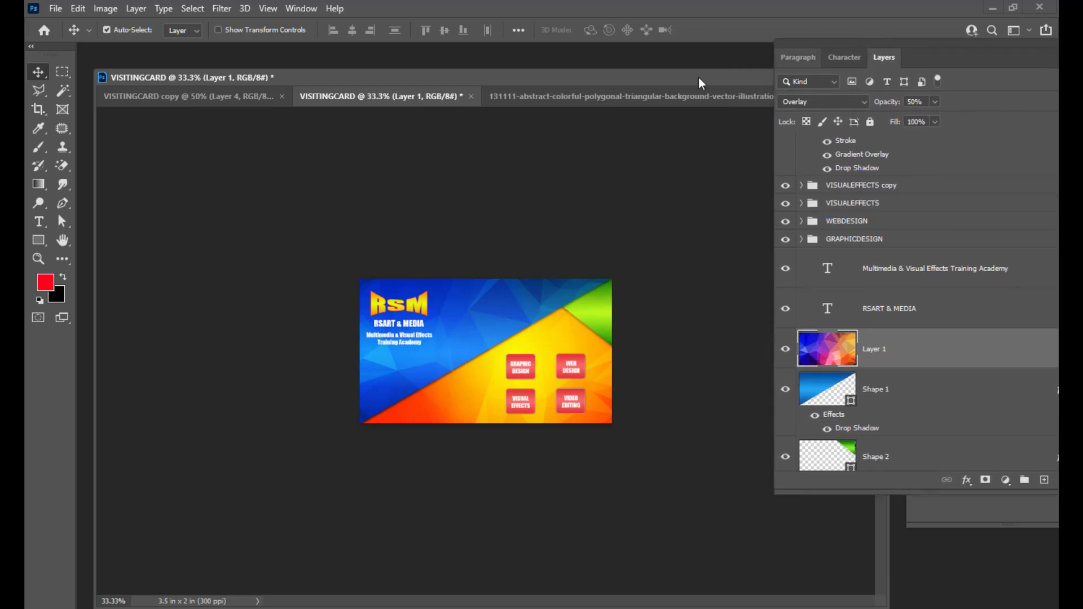
{"action": "left_click_drag", "start_coordinate": [564, 74], "coordinate": [584, 74]}
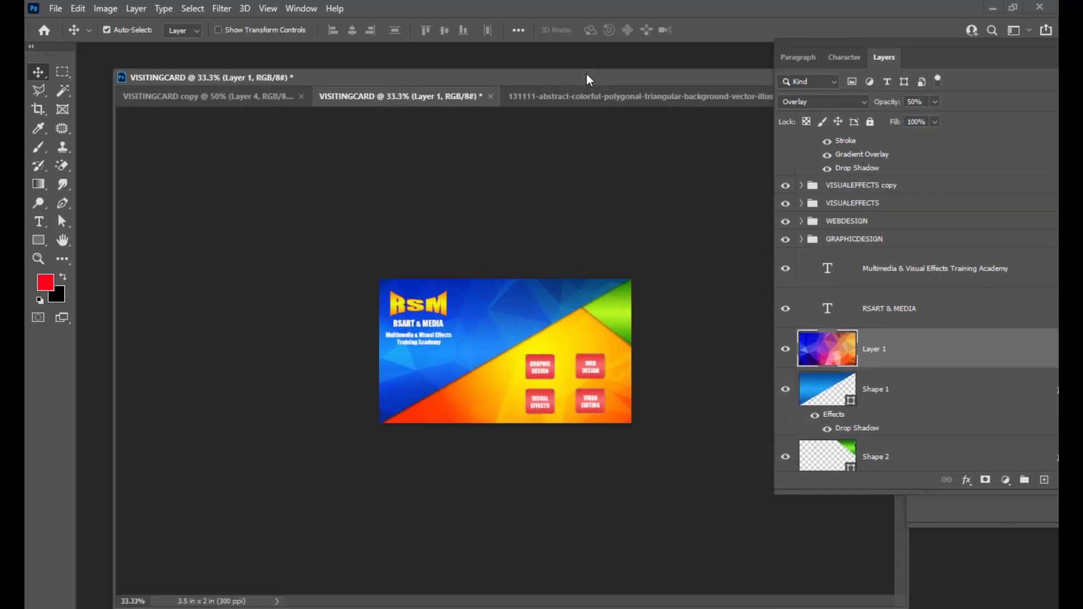
{"action": "key", "text": "ctrl+plus"}
{"action": "key", "text": "ctrl+plus"}
{"action": "key", "text": "ctrl+minus"}
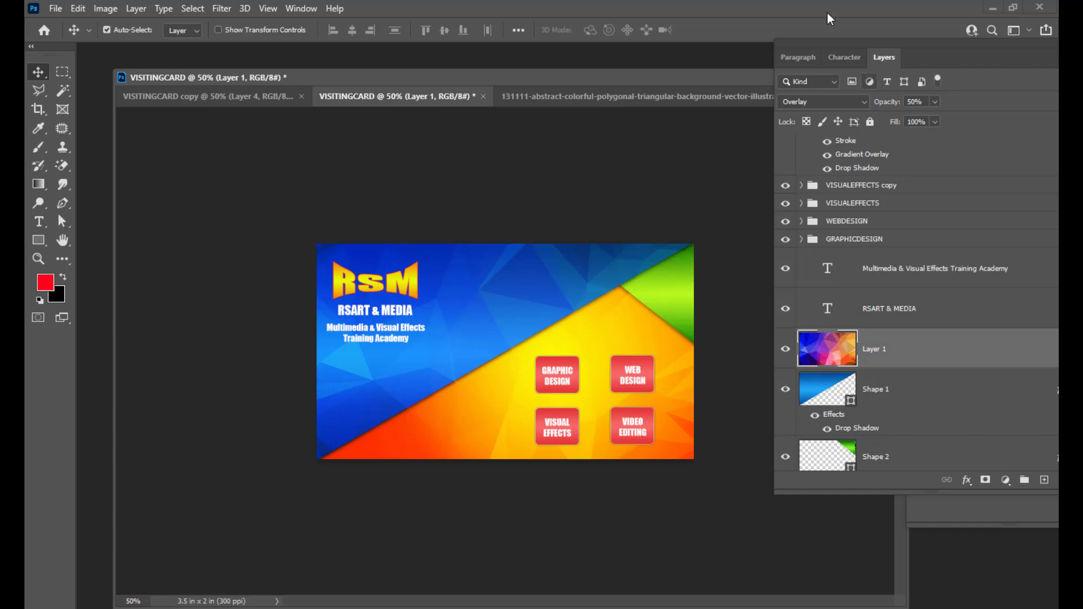
{"action": "left_click_drag", "start_coordinate": [809, 43], "coordinate": [800, 58]}
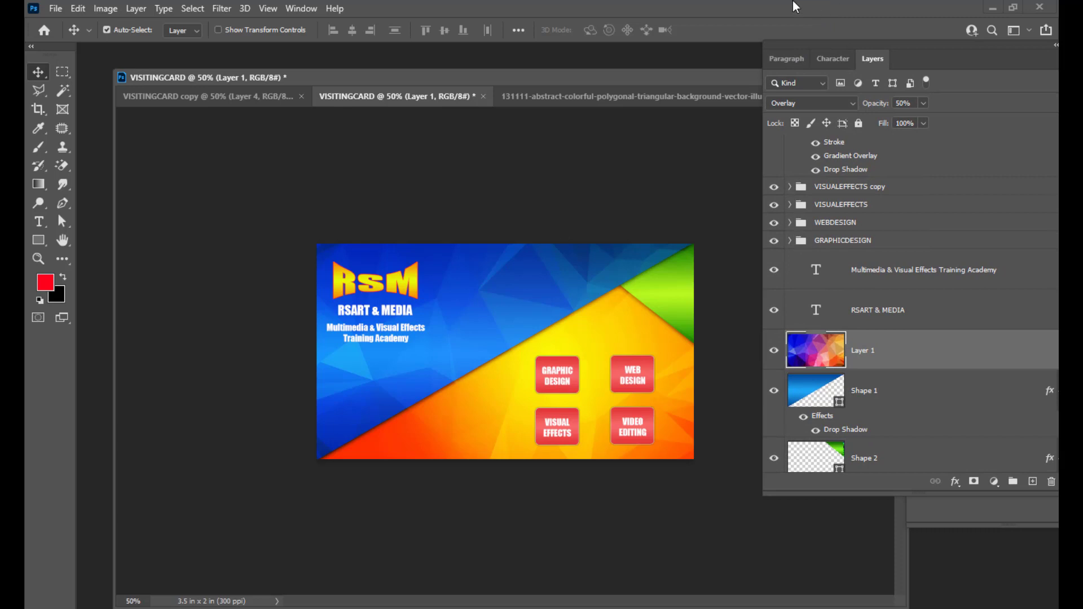
{"action": "left_click_drag", "start_coordinate": [774, 48], "coordinate": [777, 48]}
{"action": "left_click", "coordinate": [213, 98]}
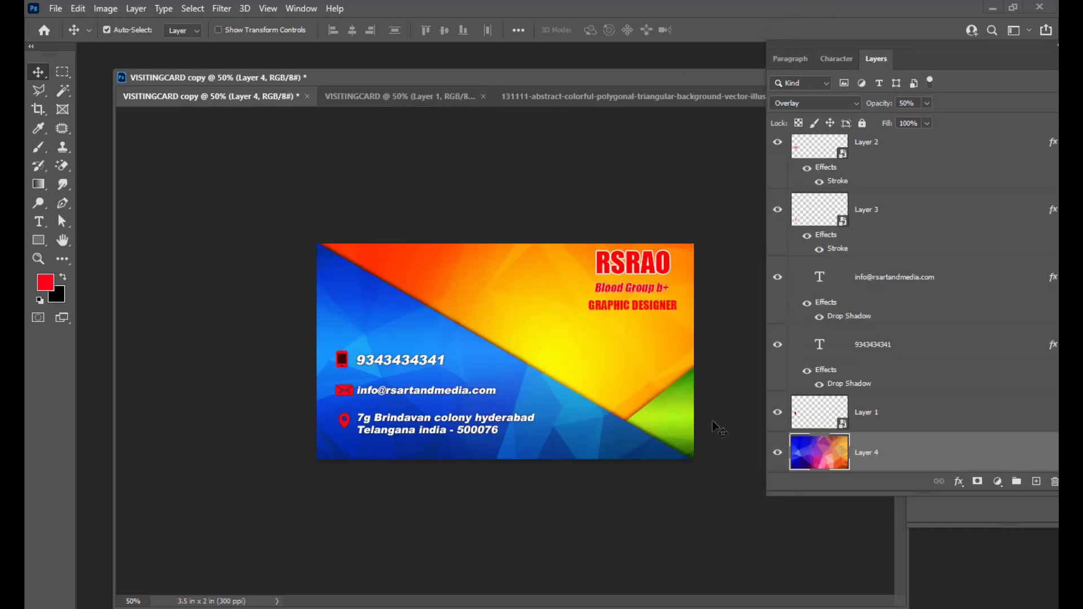
{"action": "left_click", "coordinate": [411, 95]}
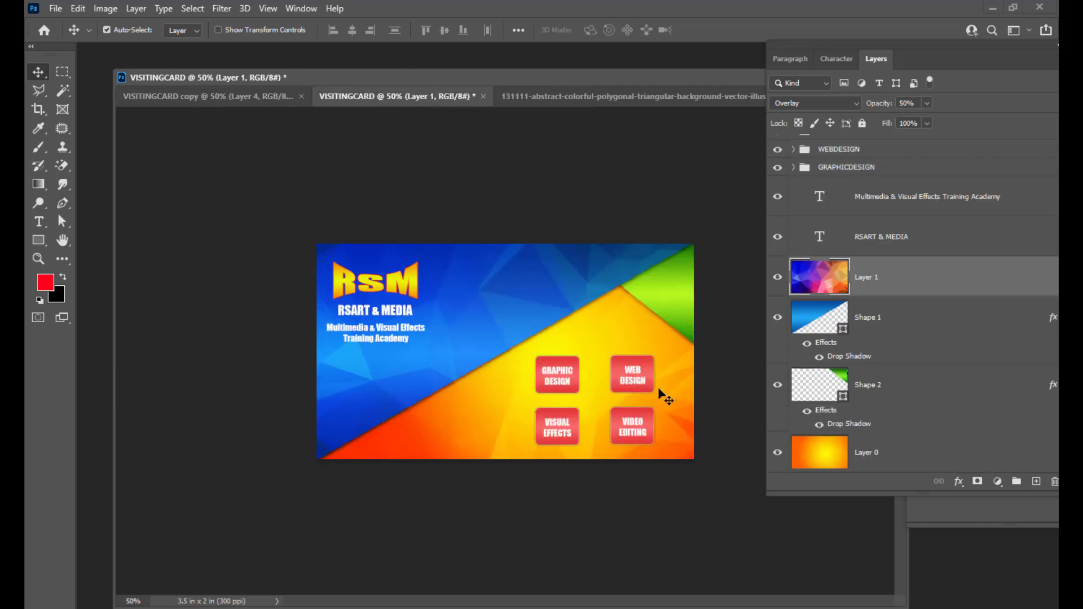
{"action": "mouse_move", "coordinate": [376, 80]}
{"action": "left_mouse_down"}
{"action": "mouse_move", "coordinate": [361, 75]}
{"action": "mouse_move", "coordinate": [392, 72]}
{"action": "left_mouse_up"}
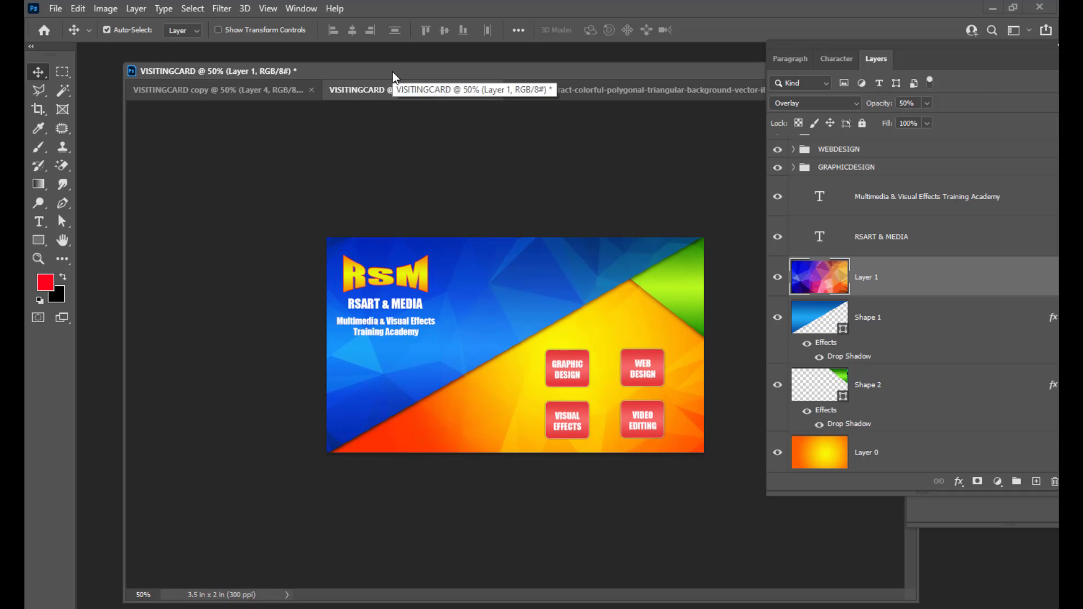
{"action": "left_click_drag", "start_coordinate": [779, 46], "coordinate": [769, 53]}
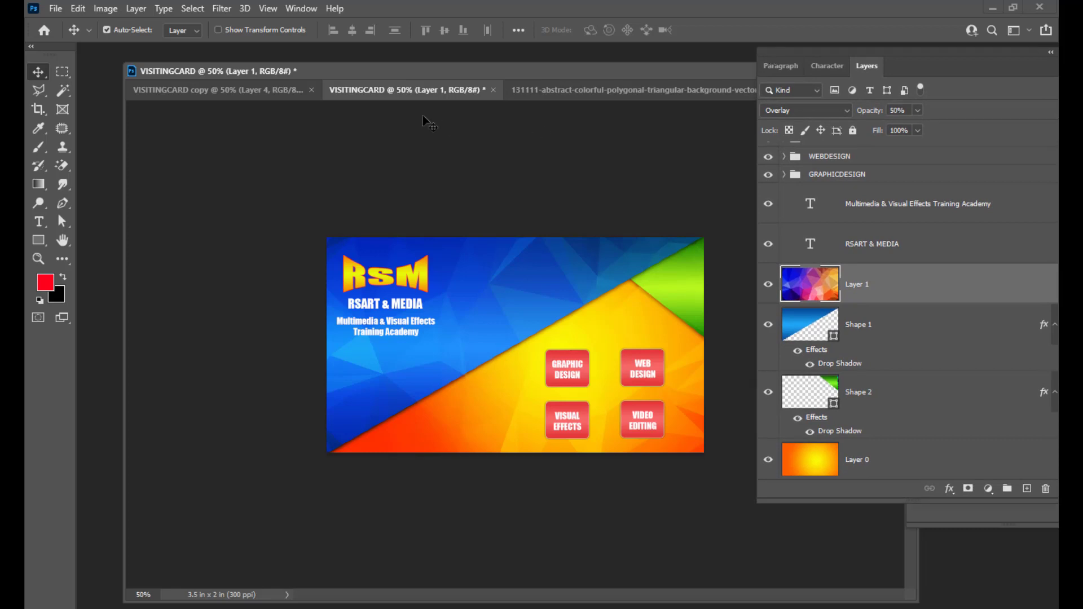
{"action": "left_click_drag", "start_coordinate": [452, 71], "coordinate": [402, 78]}
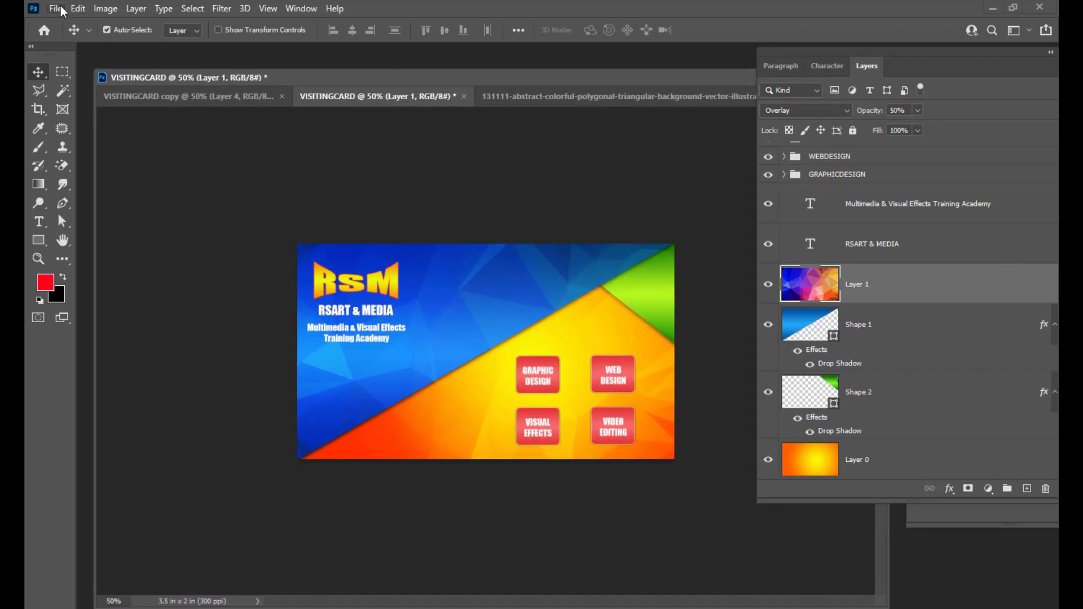
{"action": "scroll", "coordinate": [970, 240], "scroll_direction": "up", "scroll_amount": 3}
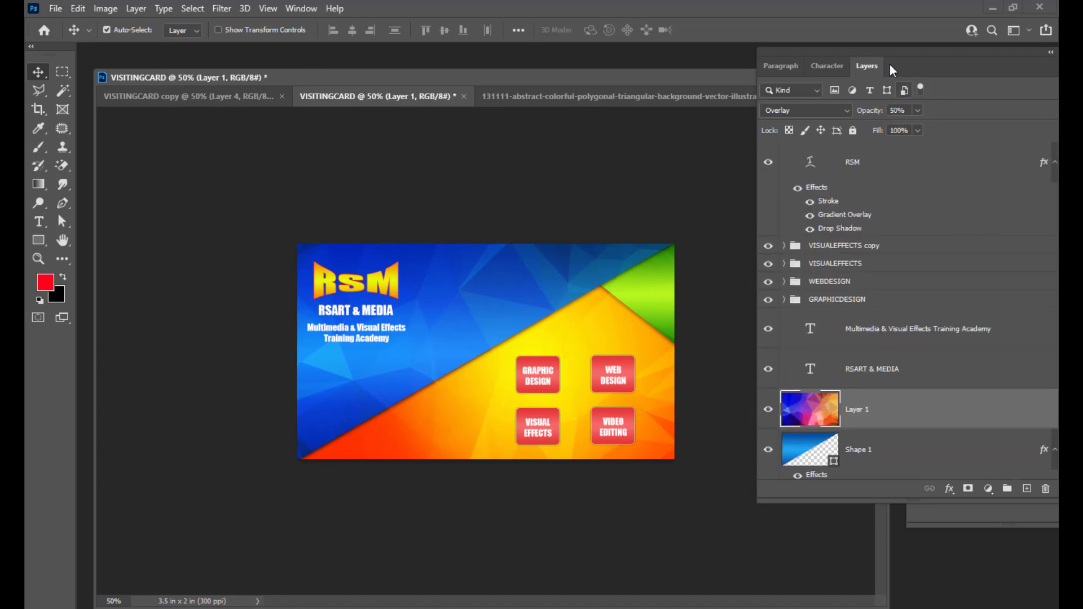
Stamp all visible RSM card layers into a new top Layer 2, then switch to VISITINGCARD copy.
{"action": "mouse_move", "coordinate": [879, 49]}
{"action": "left_mouse_down"}
{"action": "mouse_move", "coordinate": [683, 79]}
{"action": "mouse_move", "coordinate": [841, 75]}
{"action": "mouse_move", "coordinate": [833, 82]}
{"action": "left_mouse_up"}
{"action": "left_click", "coordinate": [914, 198]}
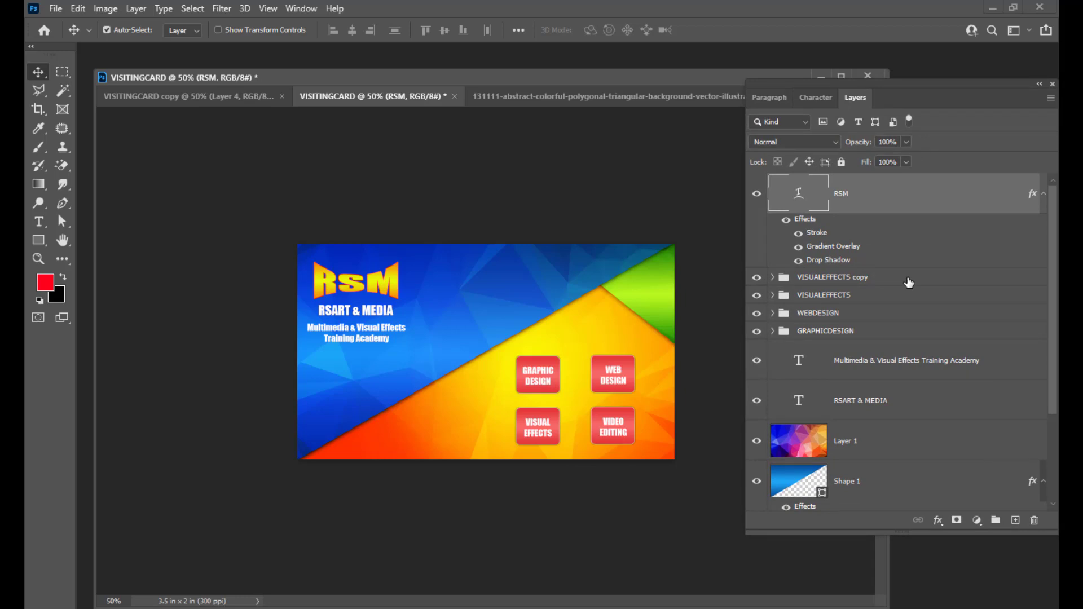
{"action": "left_click_drag", "start_coordinate": [856, 82], "coordinate": [870, 87]}
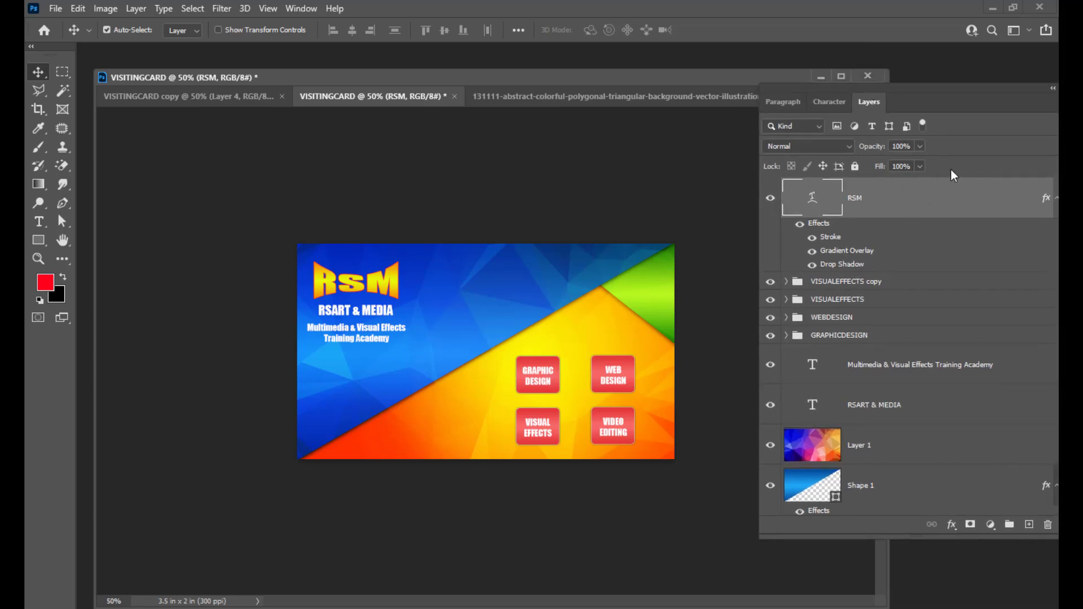
{"action": "key", "text": "ctrl"}
{"action": "key", "text": "ctrl+shift+alt+e"}
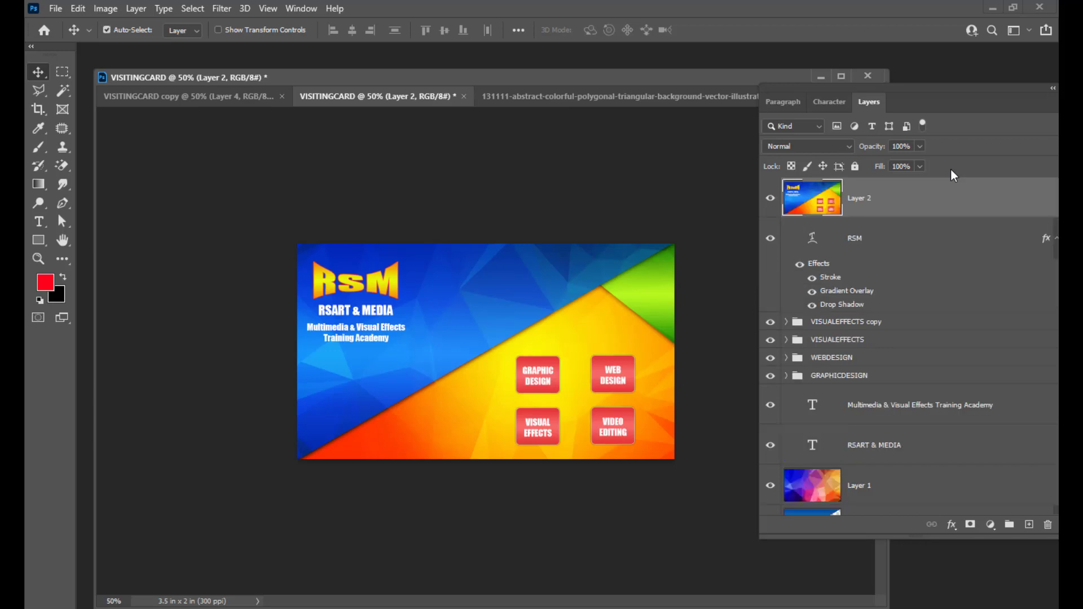
{"action": "mouse_move", "coordinate": [814, 90]}
{"action": "left_mouse_down"}
{"action": "mouse_move", "coordinate": [828, 87]}
{"action": "mouse_move", "coordinate": [822, 96]}
{"action": "left_mouse_up"}
{"action": "left_click", "coordinate": [207, 97]}
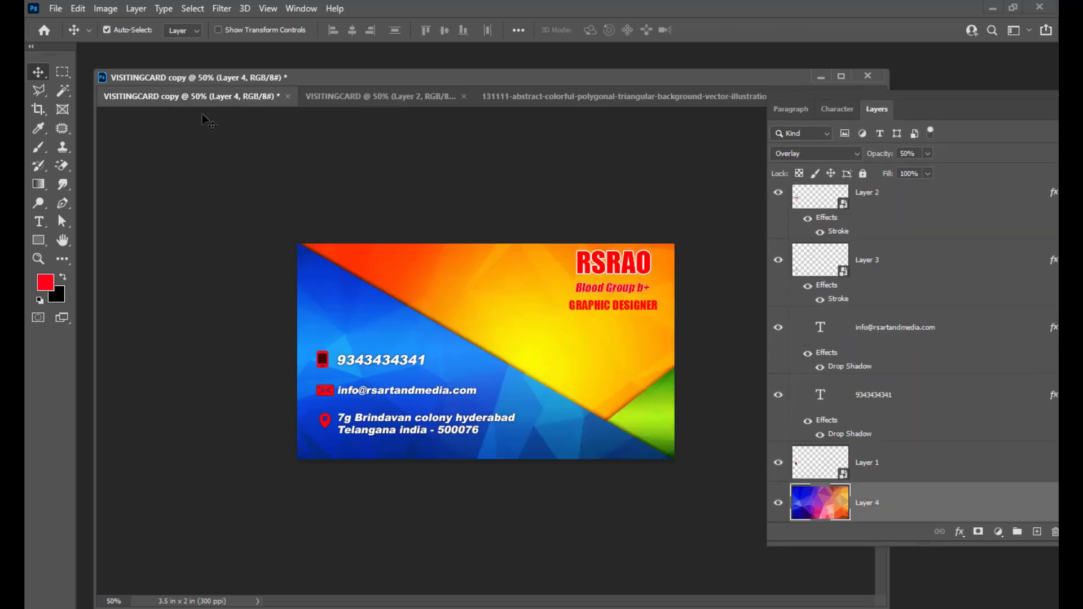
Rearrange the workspace and select the RSM layer in the RSRAO card.
{"action": "scroll", "coordinate": [979, 258], "scroll_direction": "up", "scroll_amount": 5}
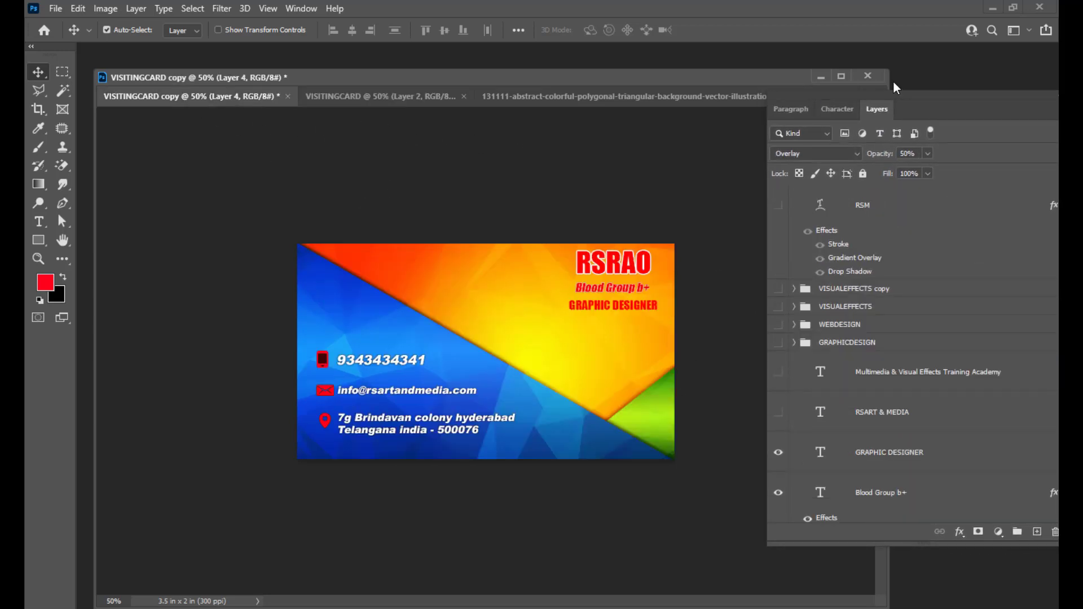
{"action": "left_click_drag", "start_coordinate": [893, 93], "coordinate": [843, 106]}
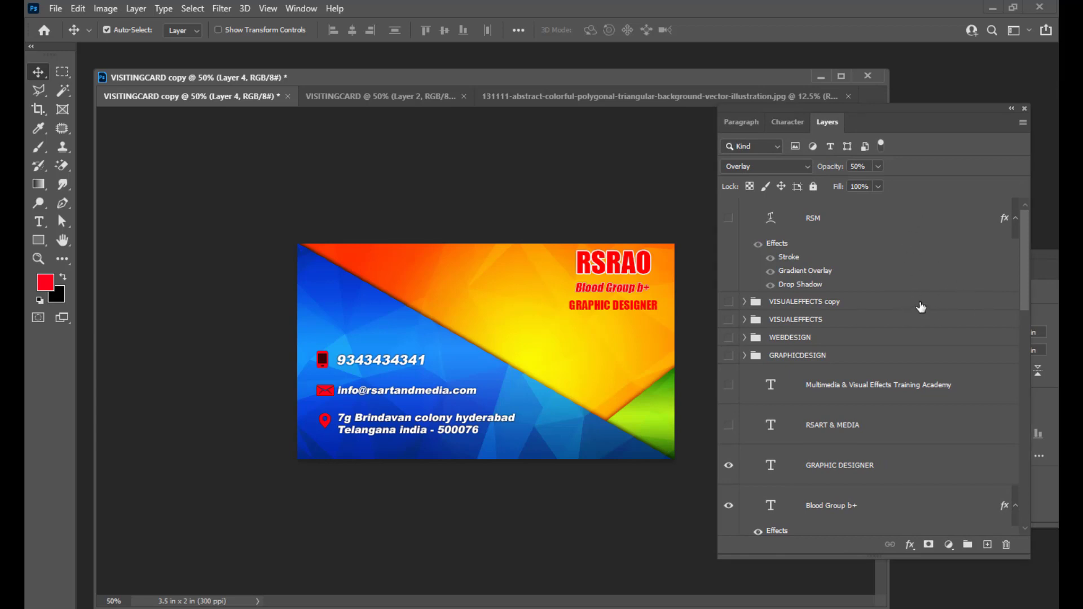
{"action": "key", "text": "shift+alt+n"}
{"action": "left_click", "coordinate": [904, 215]}
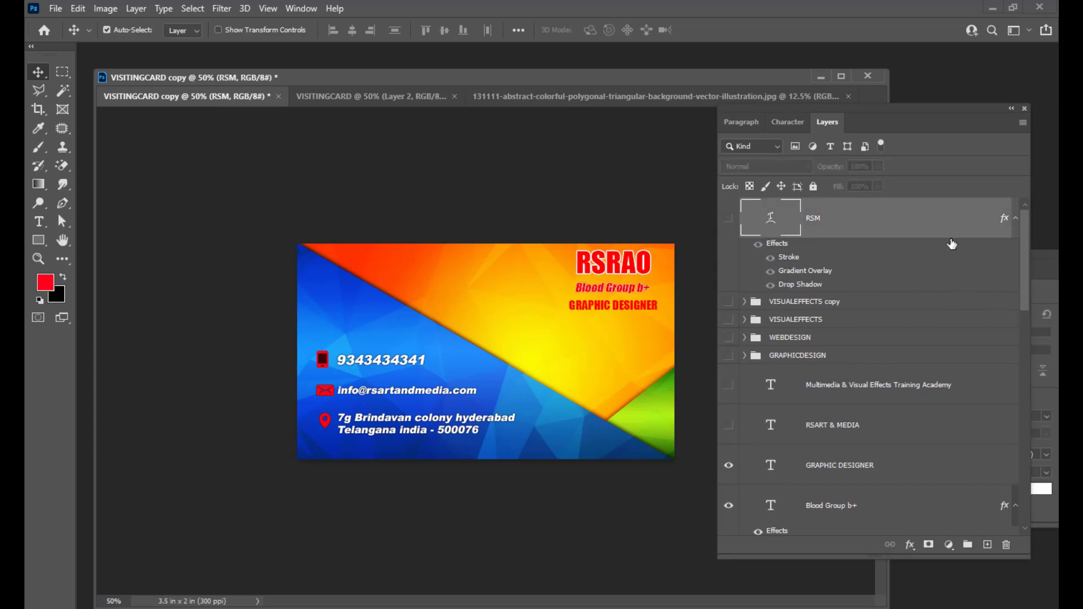
{"action": "left_click_drag", "start_coordinate": [800, 107], "coordinate": [831, 113]}
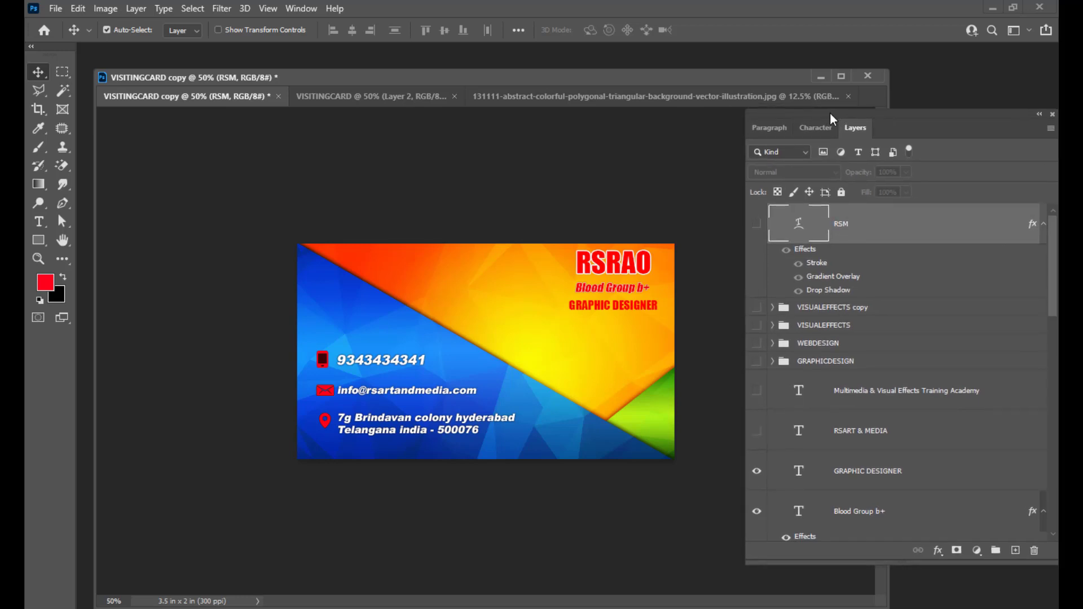
{"action": "key", "text": "ctrl"}
{"action": "scroll", "coordinate": [921, 252], "scroll_direction": "down", "scroll_amount": 3}
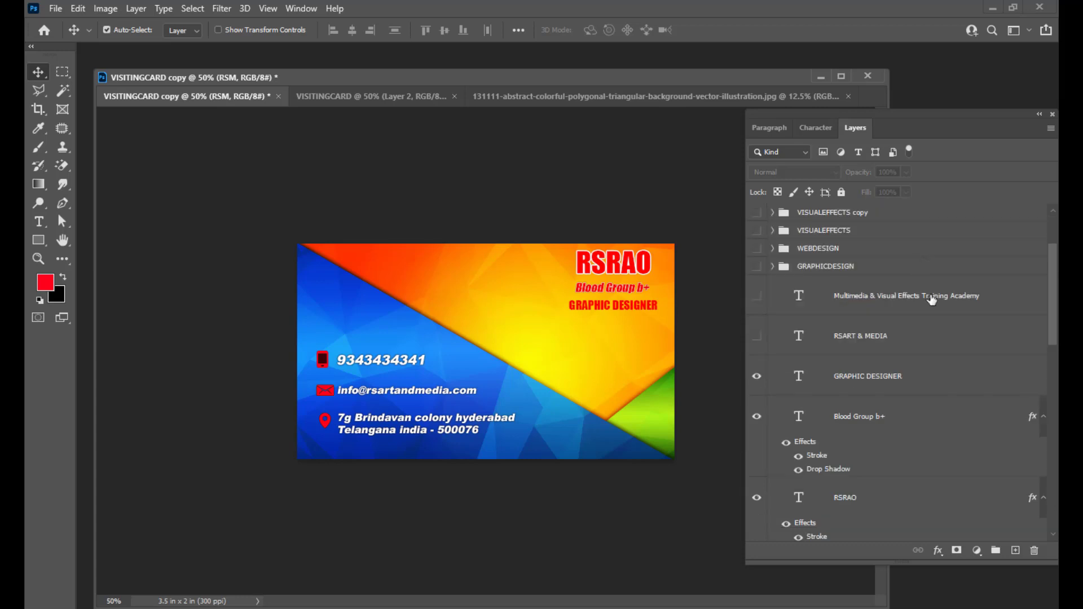
{"action": "scroll", "coordinate": [929, 352], "scroll_direction": "up", "scroll_amount": 3}
{"action": "scroll", "coordinate": [926, 365], "scroll_direction": "down", "scroll_amount": 3}
Stamp all visible layers into a merged Layer 5 above GRAPHIC DESIGNER, then return to the front VISITINGCARD document.
{"action": "left_click", "coordinate": [958, 381]}
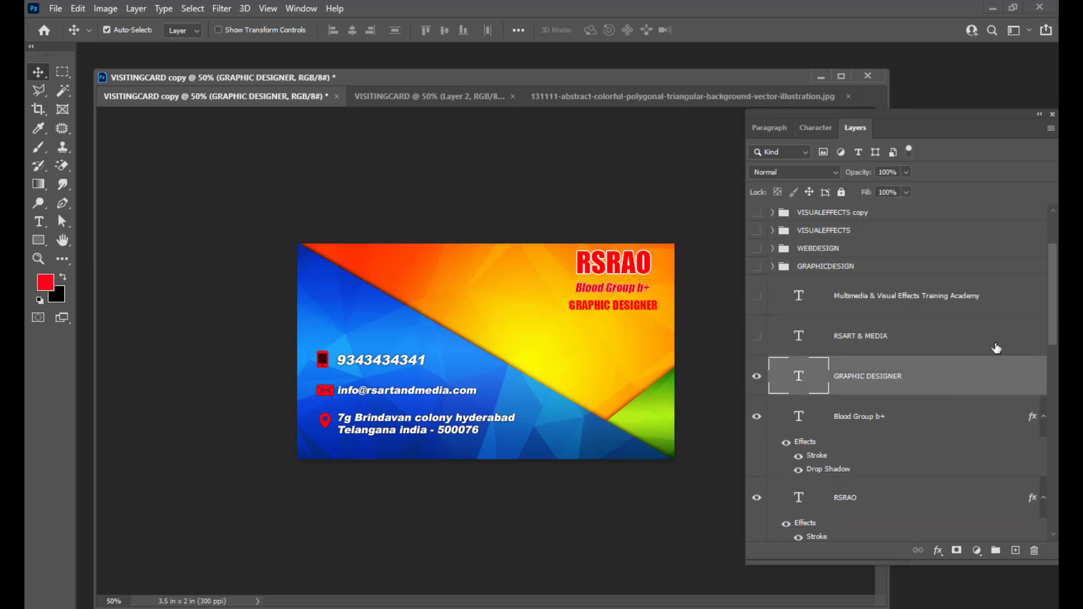
{"action": "key", "text": "ctrl"}
{"action": "key", "text": "ctrl+alt+shift+e"}
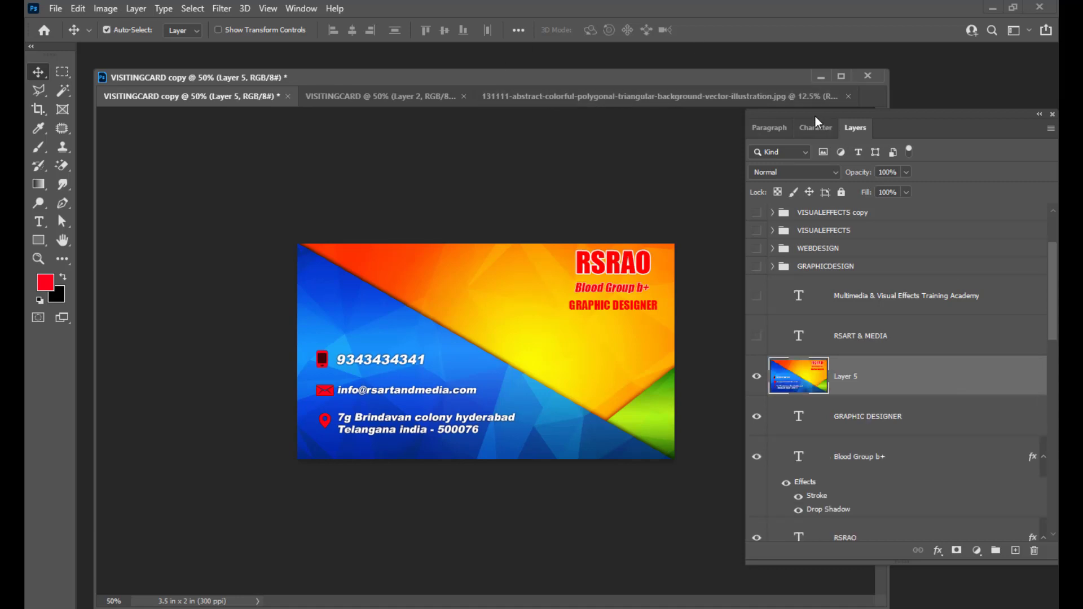
{"action": "left_click_drag", "start_coordinate": [814, 116], "coordinate": [825, 119]}
{"action": "left_click", "coordinate": [377, 96]}
{"action": "left_click_drag", "start_coordinate": [441, 75], "coordinate": [468, 79]}
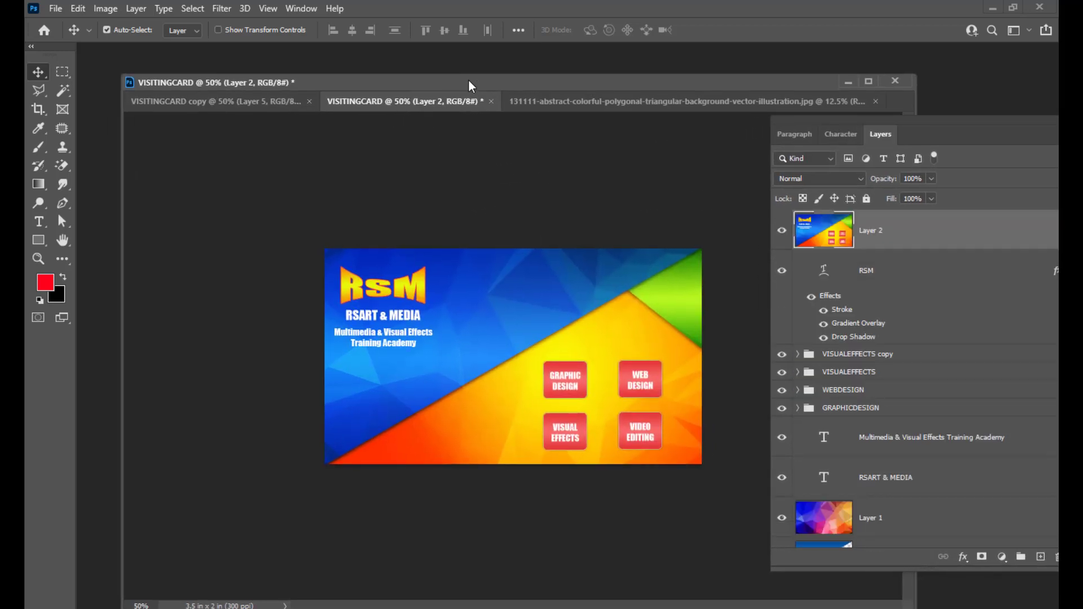
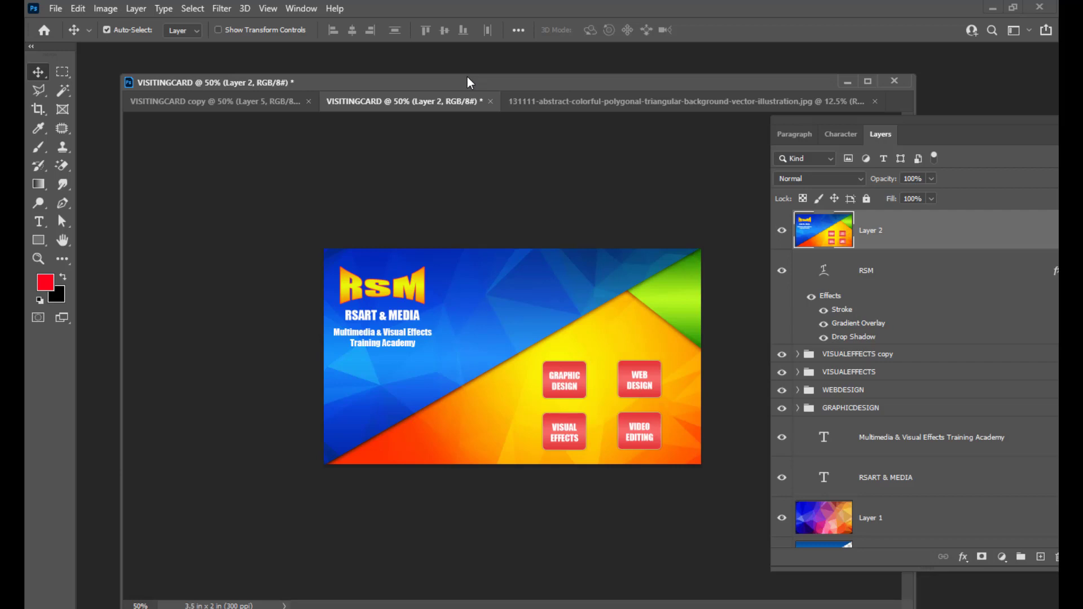
Switch the VISITINGCARD front to CMYK Color mode, choosing Don't Merge and accepting the profile warning.
{"action": "left_click_drag", "start_coordinate": [465, 78], "coordinate": [453, 78]}
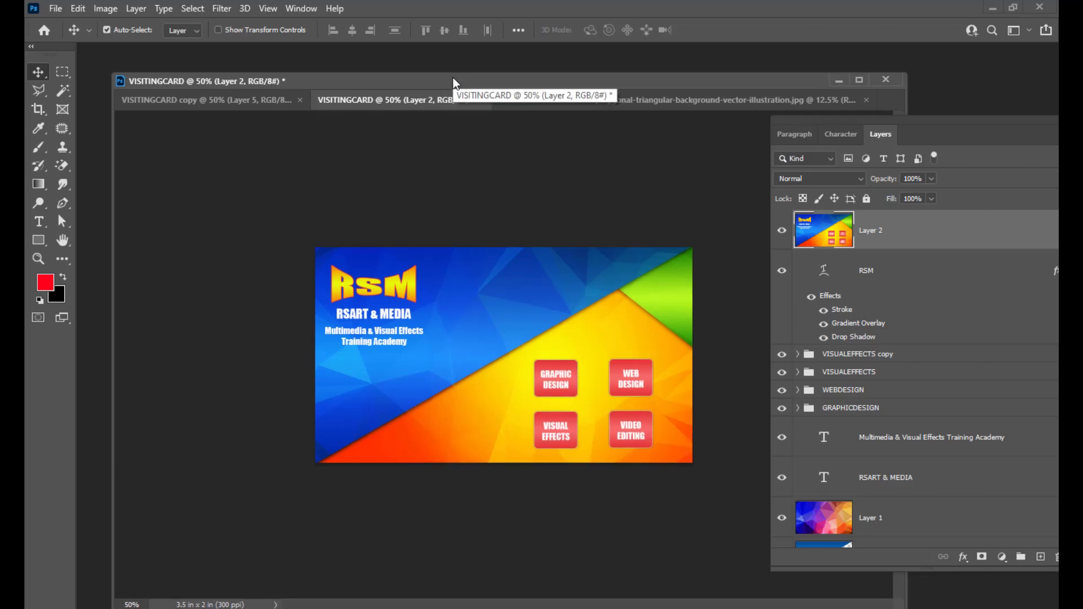
{"action": "left_click_drag", "start_coordinate": [453, 84], "coordinate": [438, 76]}
{"action": "left_click", "coordinate": [102, 8]}
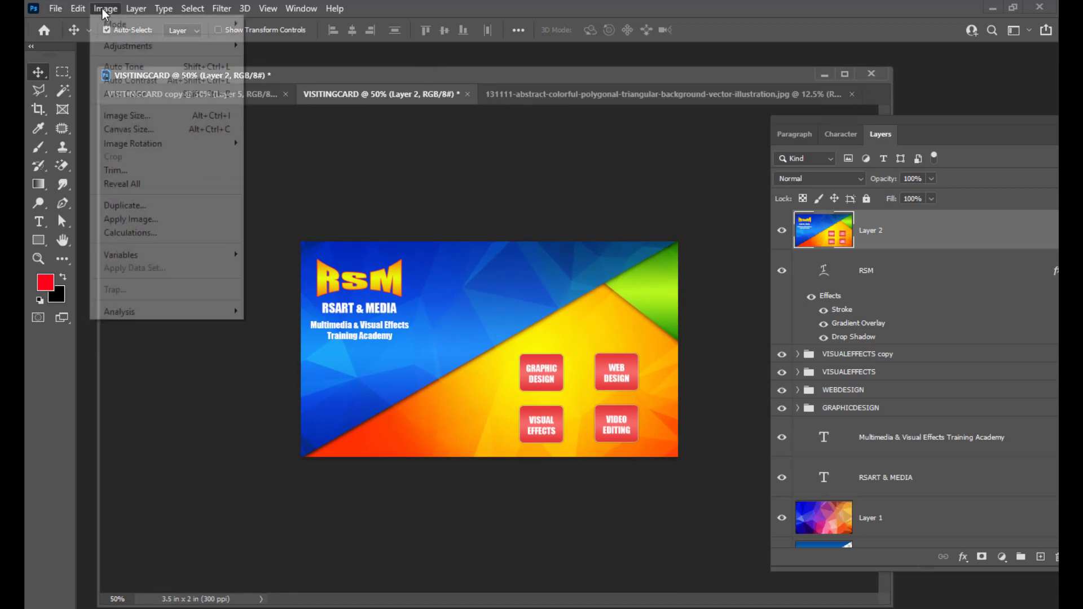
{"action": "mouse_move", "coordinate": [116, 24]}
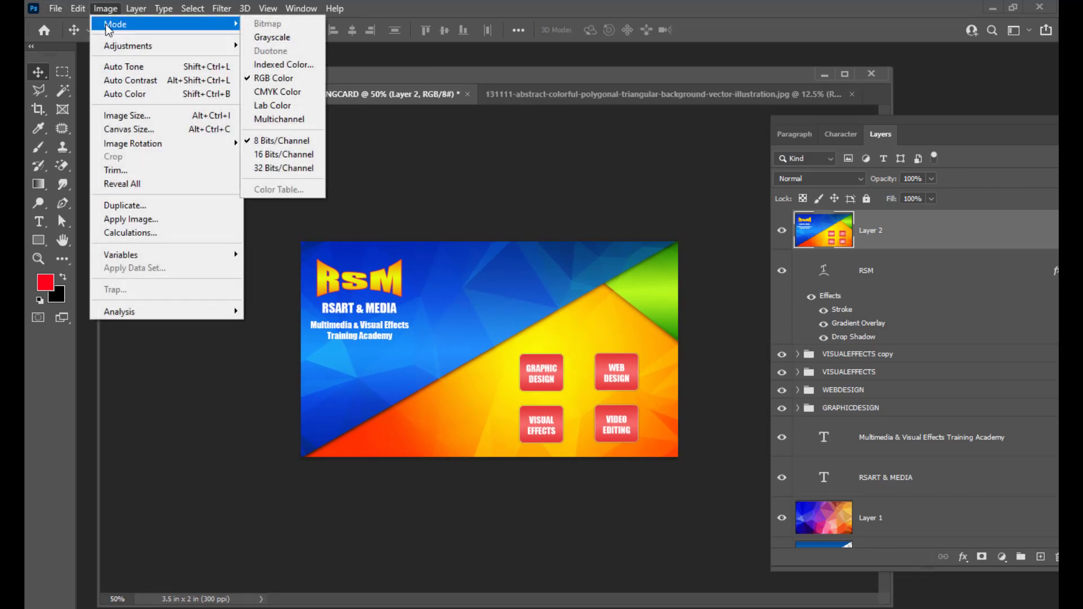
{"action": "left_click", "coordinate": [288, 93]}
{"action": "left_click_drag", "start_coordinate": [528, 197], "coordinate": [567, 150]}
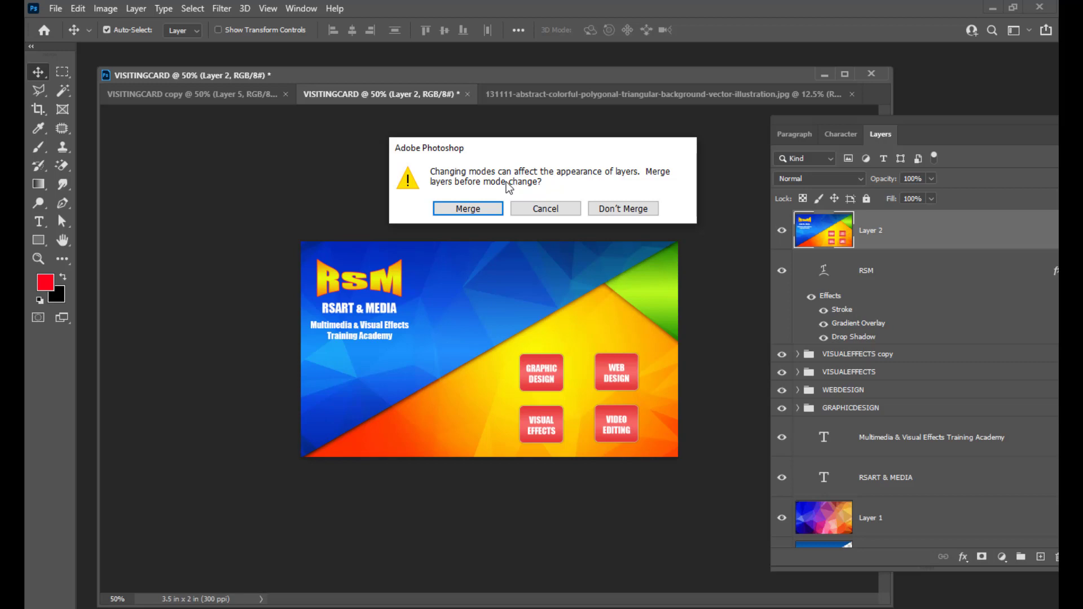
{"action": "mouse_move", "coordinate": [541, 151]}
{"action": "left_mouse_down"}
{"action": "mouse_move", "coordinate": [555, 150]}
{"action": "mouse_move", "coordinate": [522, 141]}
{"action": "left_mouse_up"}
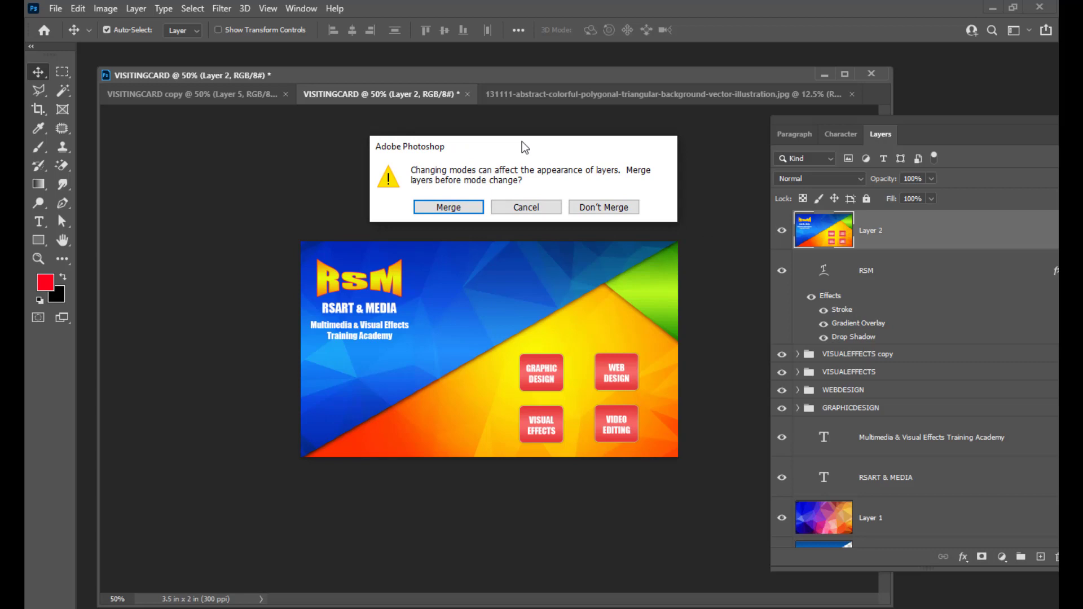
{"action": "left_click", "coordinate": [581, 214]}
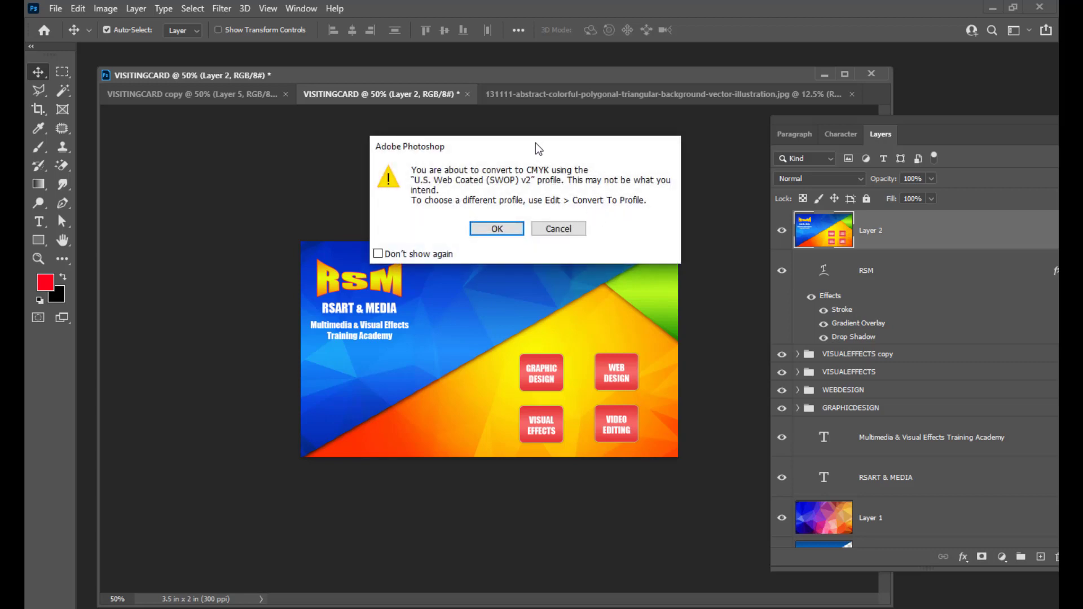
{"action": "left_click", "coordinate": [528, 215]}
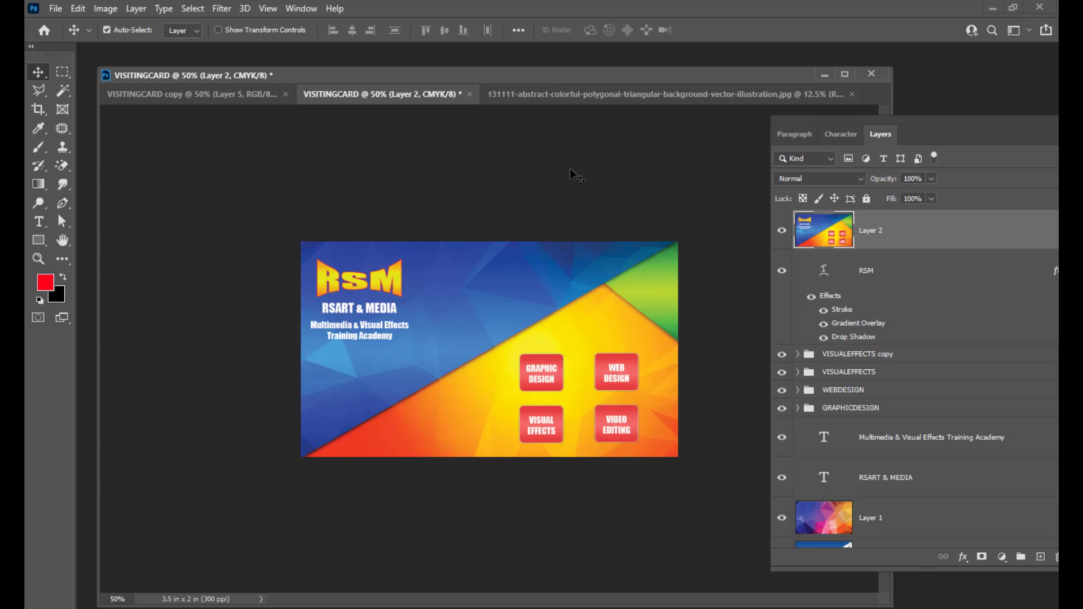
{"action": "left_click_drag", "start_coordinate": [405, 74], "coordinate": [407, 74]}
Convert VISITINGCARD copy to CMYK Color, keeping layers unmerged and smart objects unrasterized.
{"action": "left_click", "coordinate": [201, 96]}
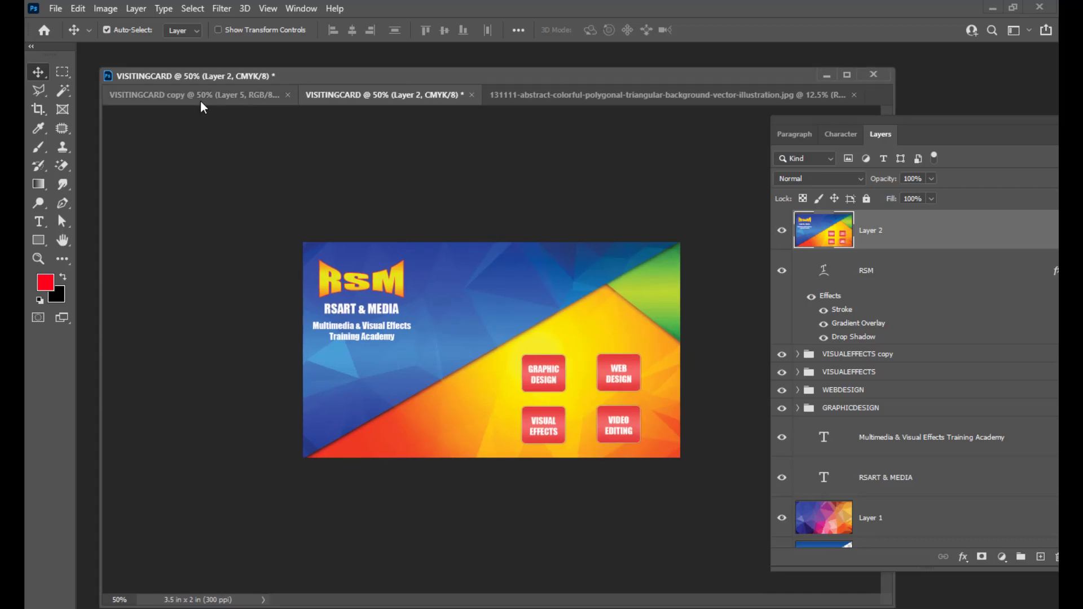
{"action": "left_click", "coordinate": [106, 9]}
{"action": "mouse_move", "coordinate": [109, 29]}
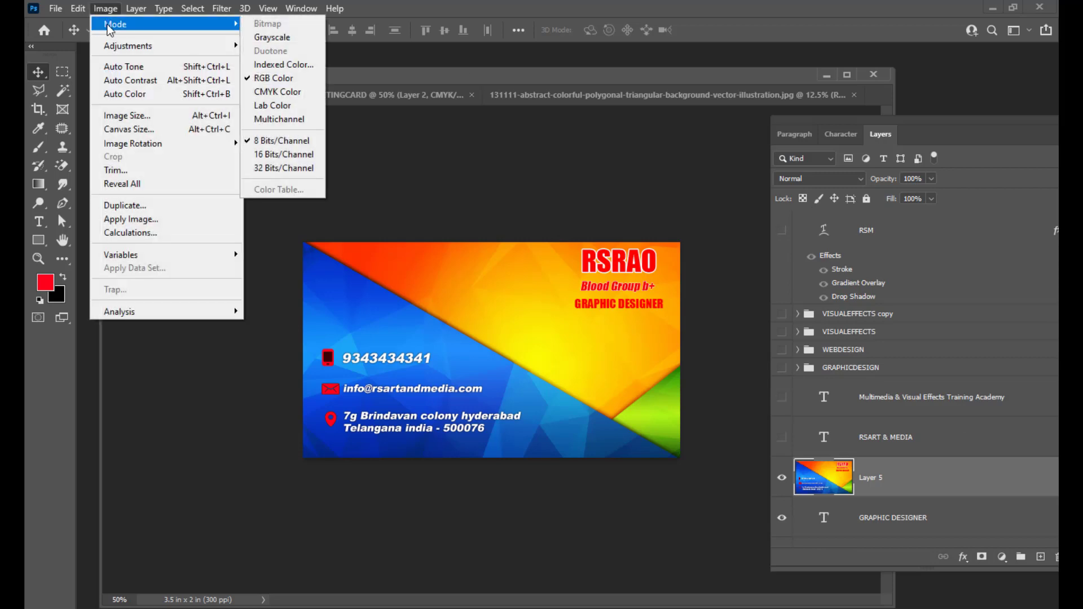
{"action": "left_click", "coordinate": [278, 92]}
{"action": "left_click_drag", "start_coordinate": [588, 142], "coordinate": [637, 157]}
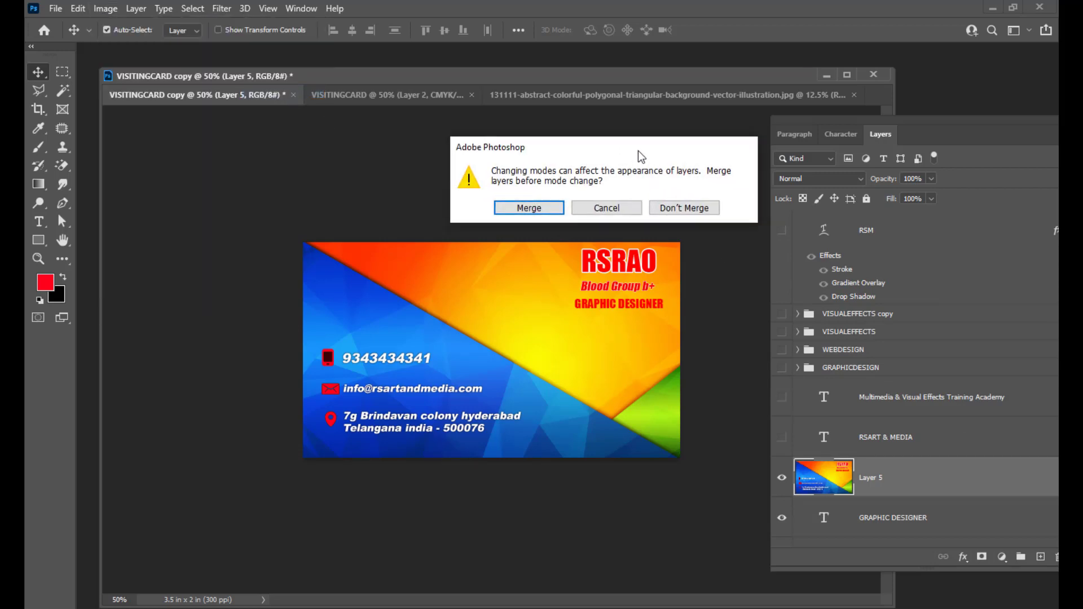
{"action": "left_click", "coordinate": [675, 208]}
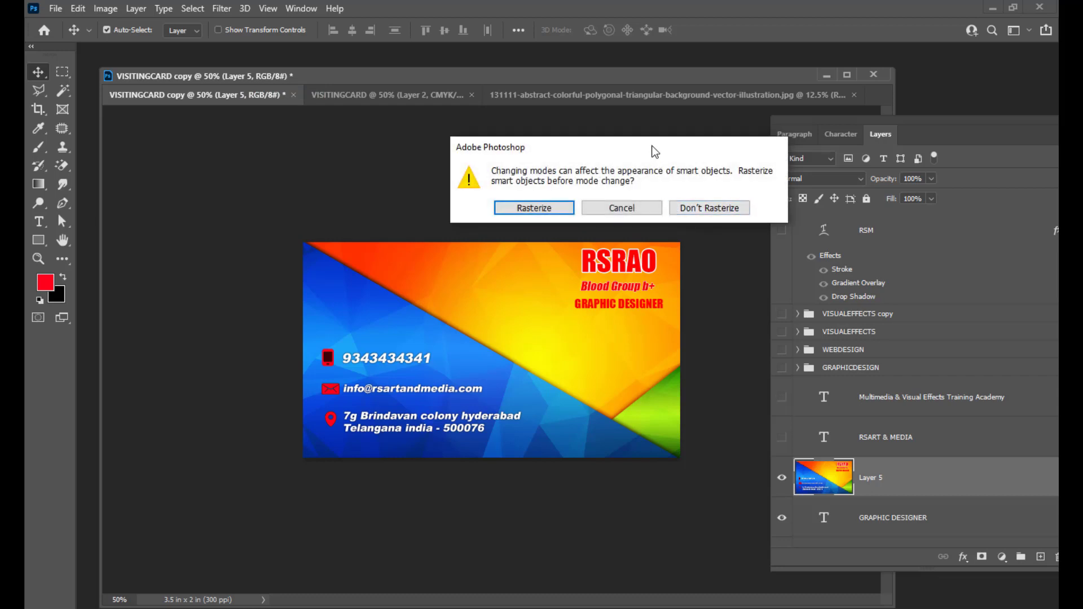
{"action": "left_click_drag", "start_coordinate": [648, 145], "coordinate": [641, 145]}
{"action": "left_click", "coordinate": [683, 204]}
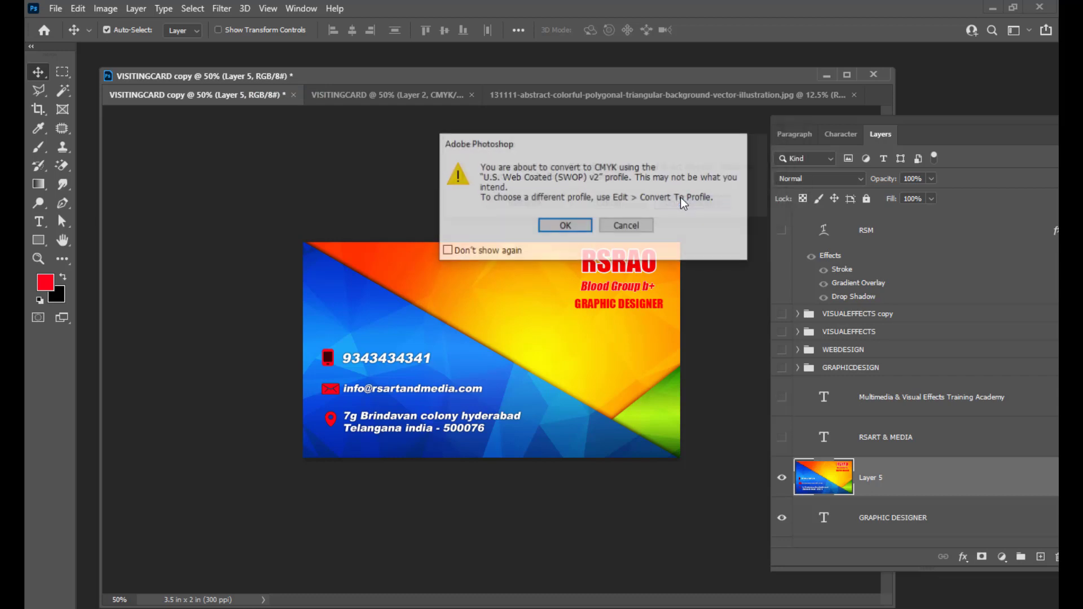
{"action": "left_click", "coordinate": [566, 227]}
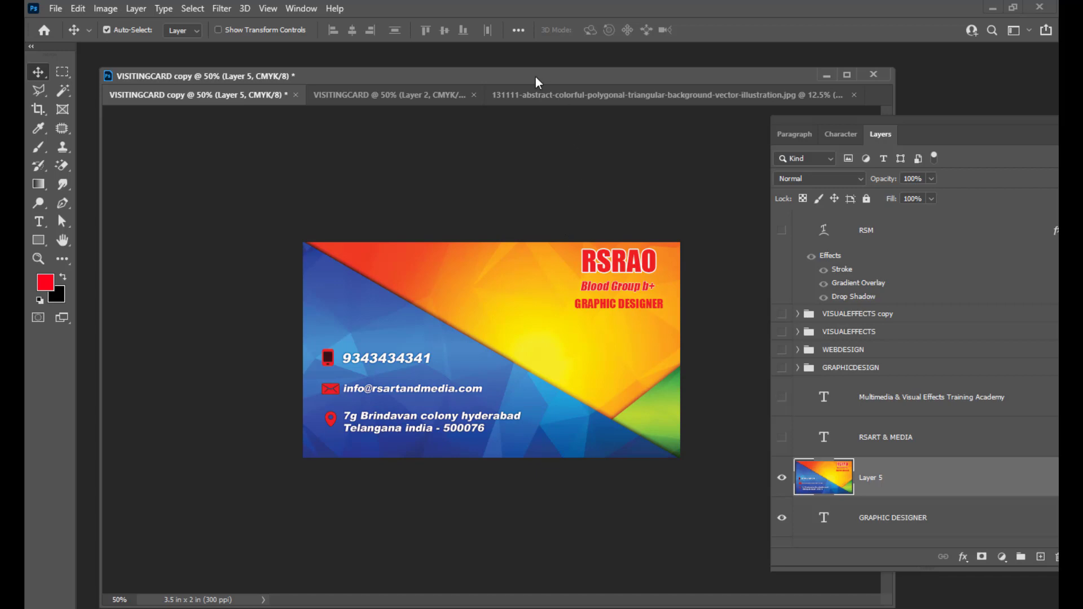
Rearrange the back card's document window and the Layers panel.
{"action": "left_click_drag", "start_coordinate": [533, 80], "coordinate": [553, 79]}
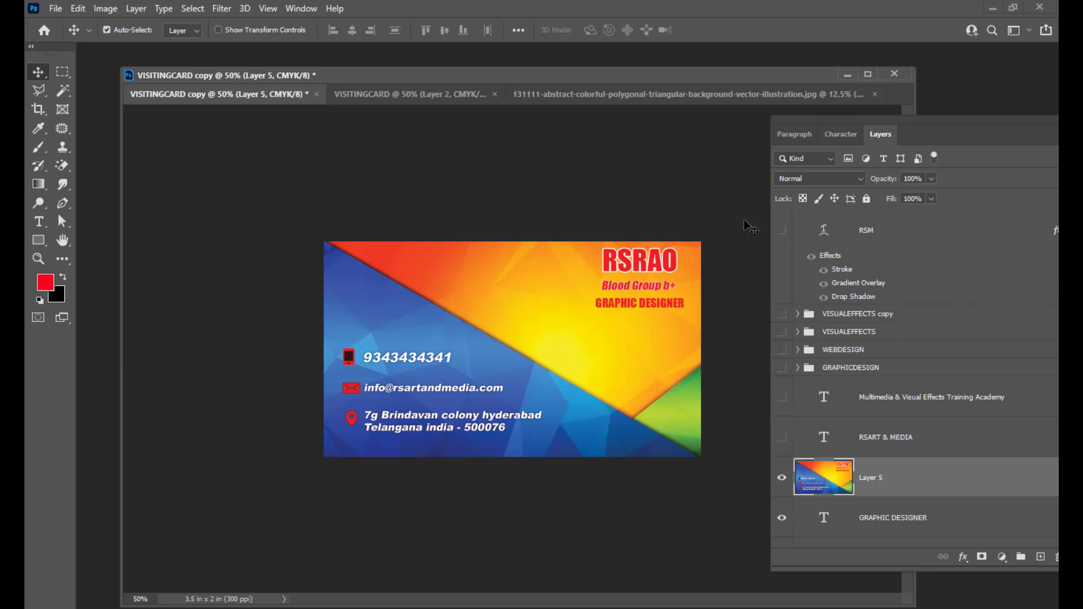
{"action": "left_click_drag", "start_coordinate": [800, 117], "coordinate": [817, 118]}
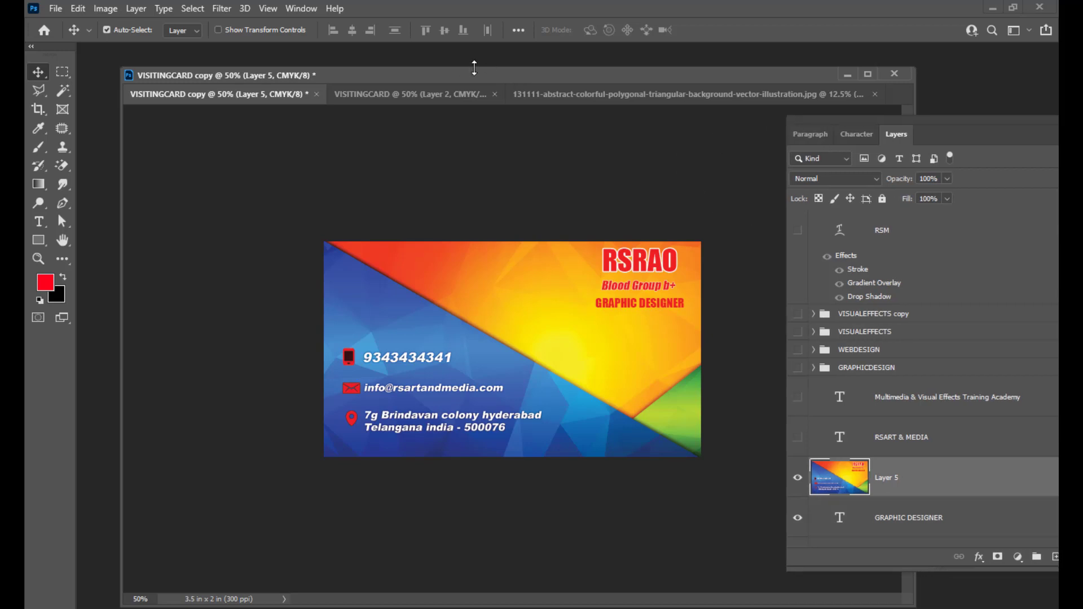
{"action": "mouse_move", "coordinate": [470, 71]}
{"action": "left_mouse_down"}
{"action": "mouse_move", "coordinate": [456, 72]}
{"action": "mouse_move", "coordinate": [471, 70]}
{"action": "left_mouse_up"}
{"action": "left_click_drag", "start_coordinate": [304, 73], "coordinate": [311, 73]}
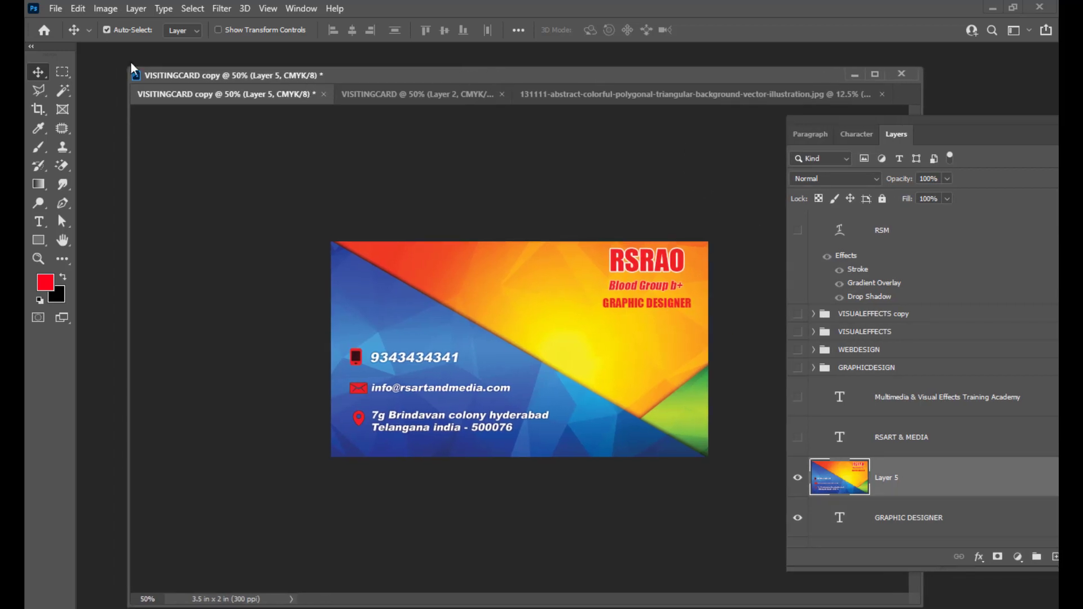
From Save As, create a Desktop folder named VISITINGCARDBACKAND FRONT and open it.
{"action": "left_click", "coordinate": [55, 8]}
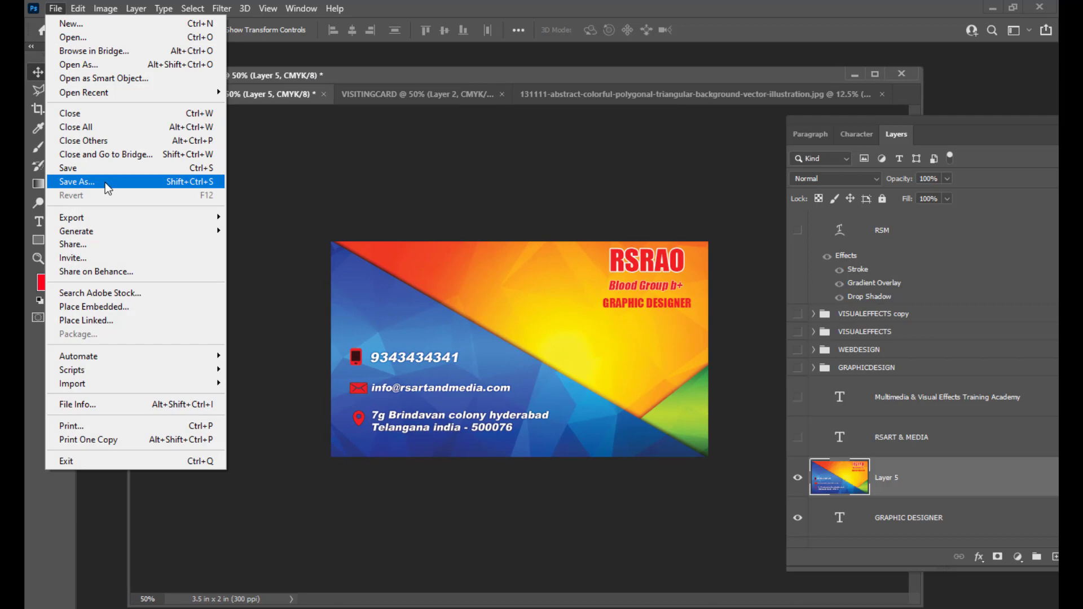
{"action": "left_click", "coordinate": [105, 181]}
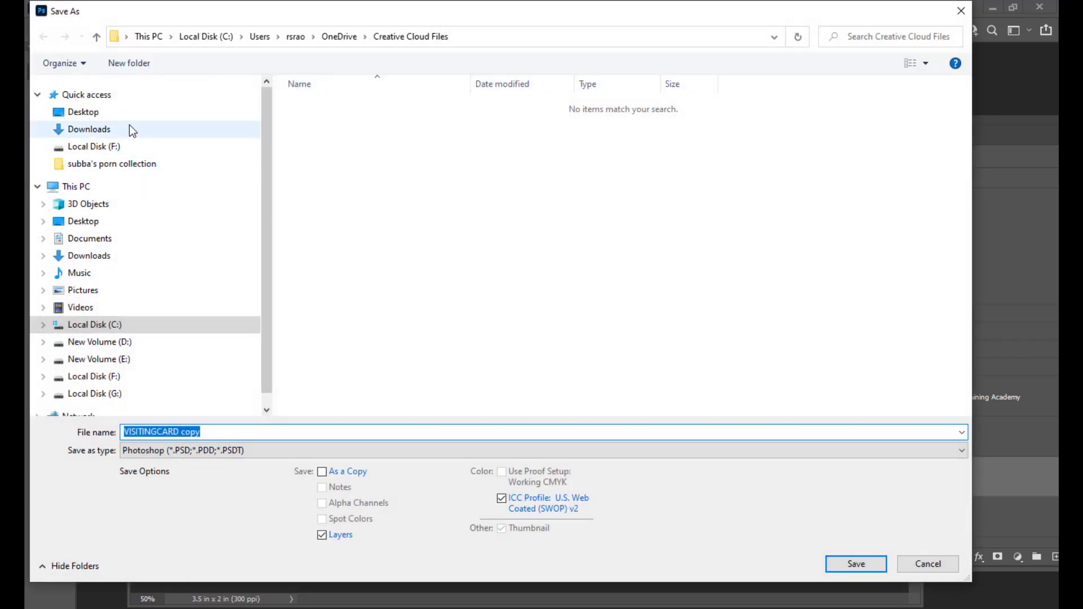
{"action": "left_click", "coordinate": [101, 112]}
{"action": "right_click", "coordinate": [493, 171]}
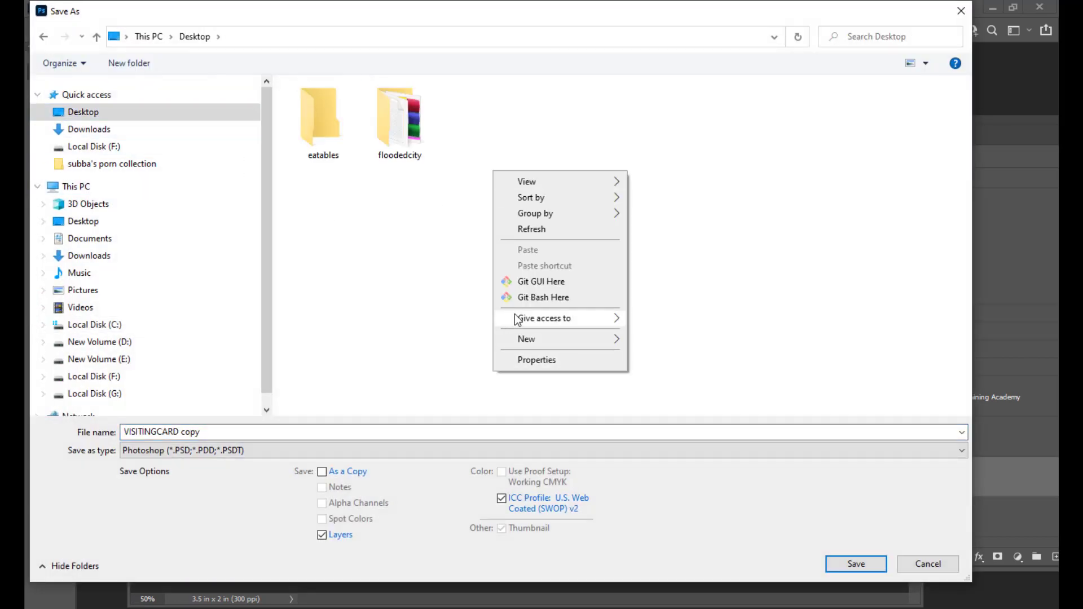
{"action": "mouse_move", "coordinate": [546, 340]}
{"action": "left_click", "coordinate": [729, 341]}
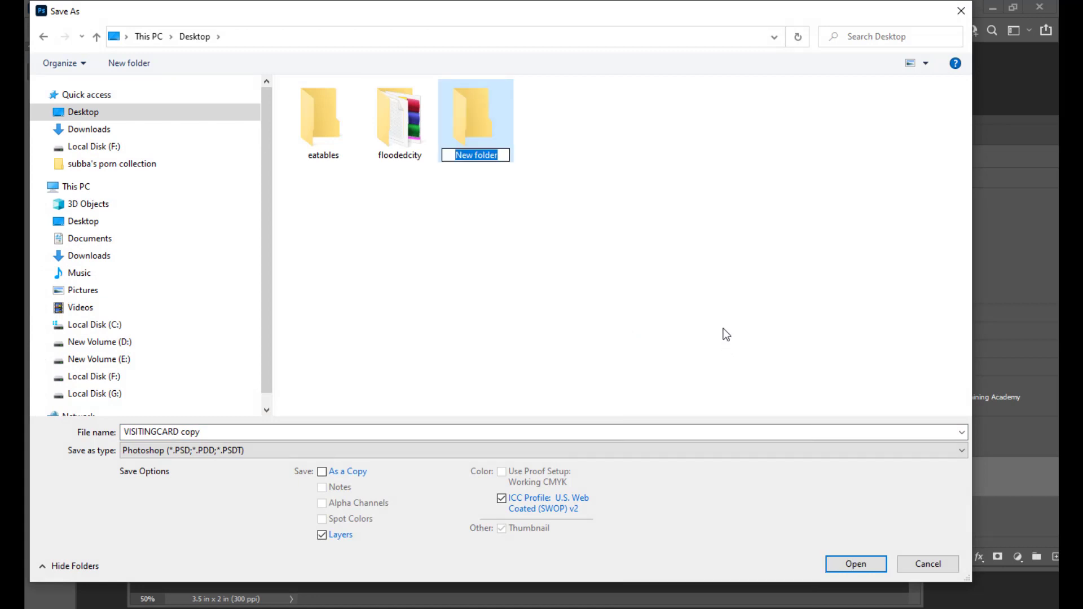
{"action": "type", "text": "VISITING"}
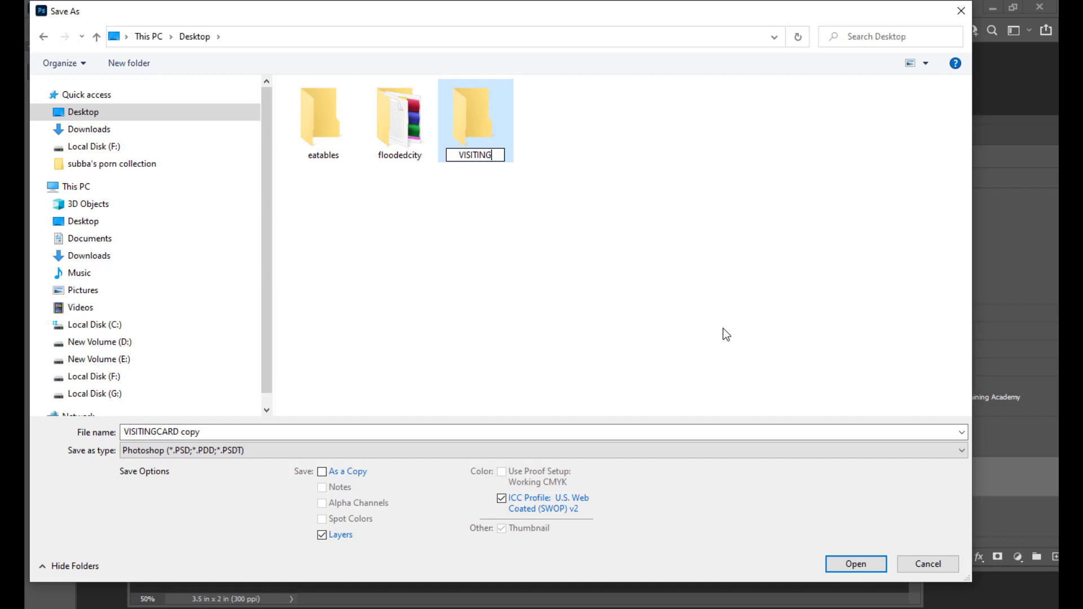
{"action": "type", "text": "CARDBACK"}
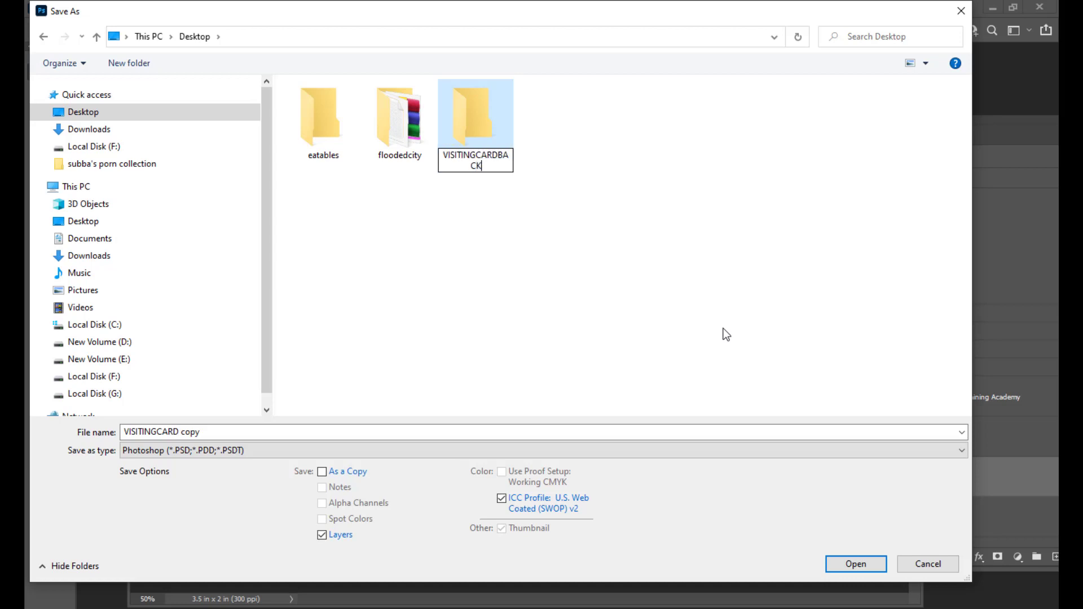
{"action": "type", "text": "AND FRONT"}
{"action": "double_click", "coordinate": [483, 122]}
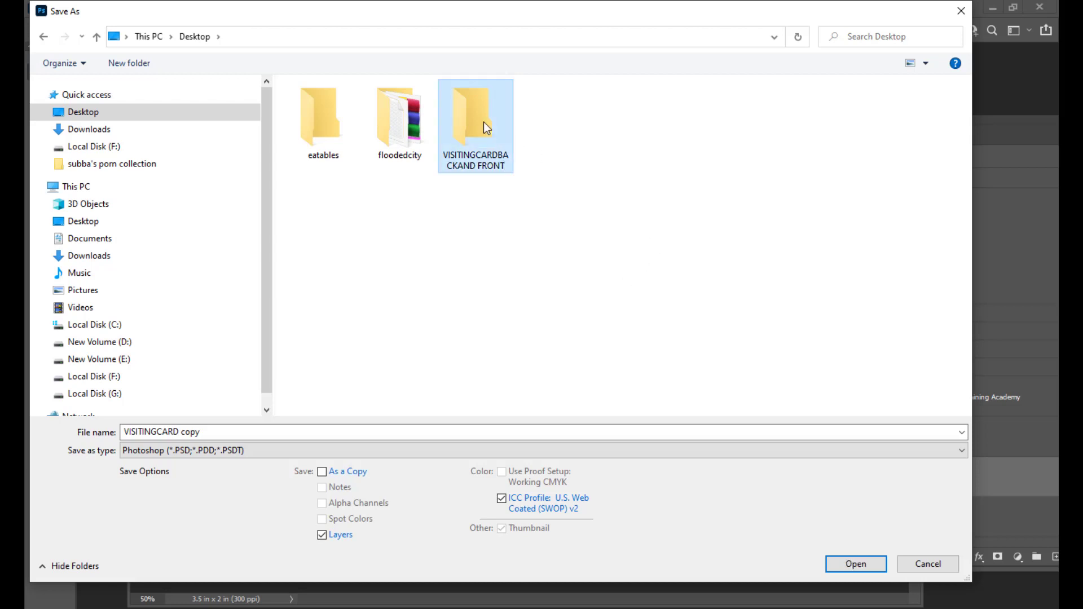
Rename the back card to VISITINGCARDBACK and save it as a JPEG in that folder.
{"action": "left_click", "coordinate": [270, 434]}
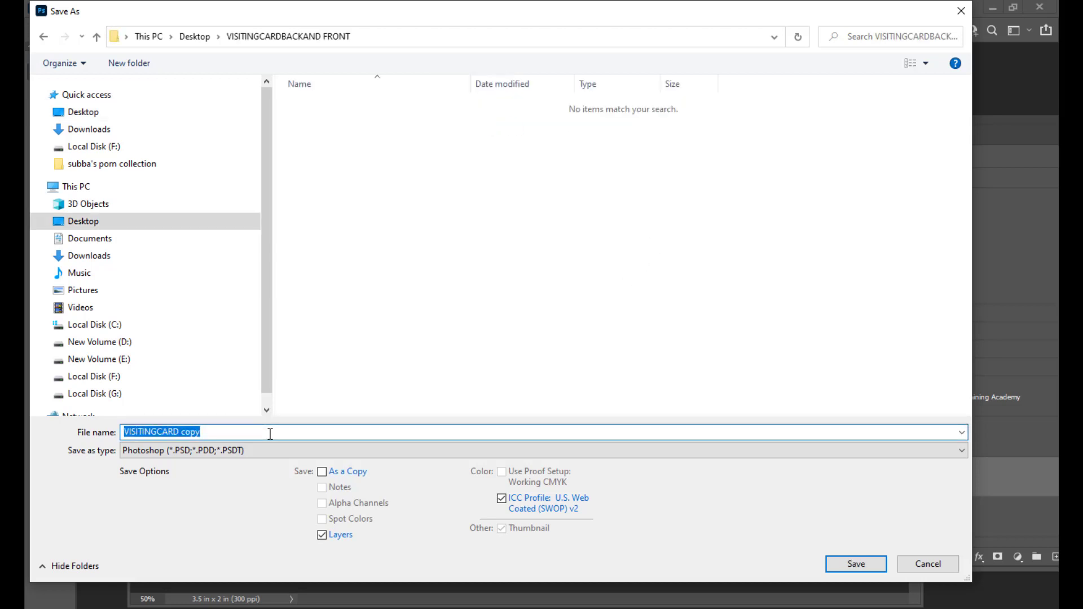
{"action": "left_click_drag", "start_coordinate": [405, 11], "coordinate": [645, 97]}
{"action": "left_click_drag", "start_coordinate": [445, 519], "coordinate": [426, 520]}
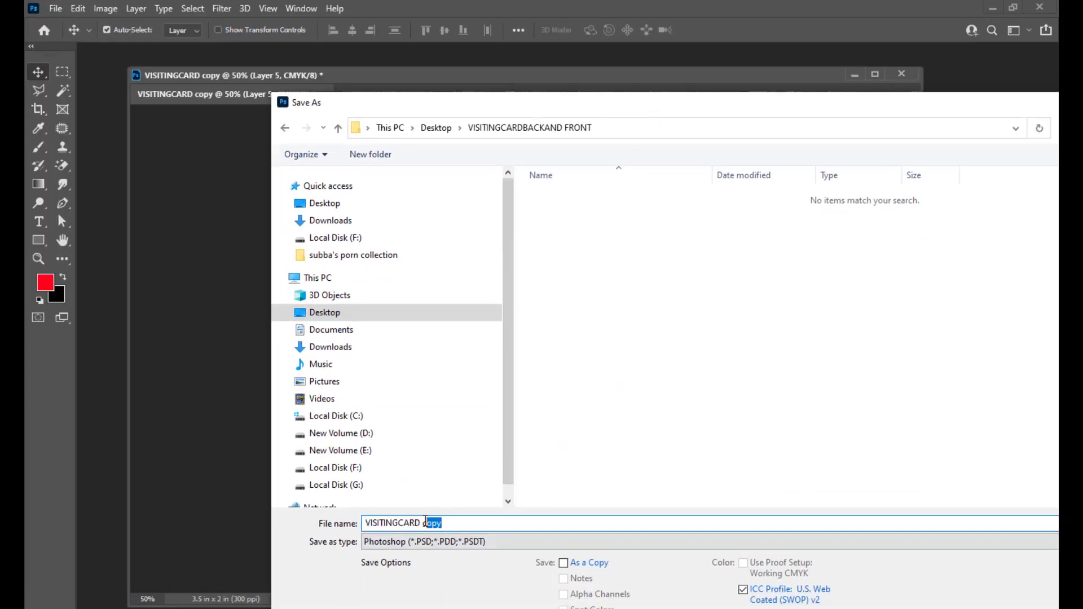
{"action": "key", "text": "BackSpace"}
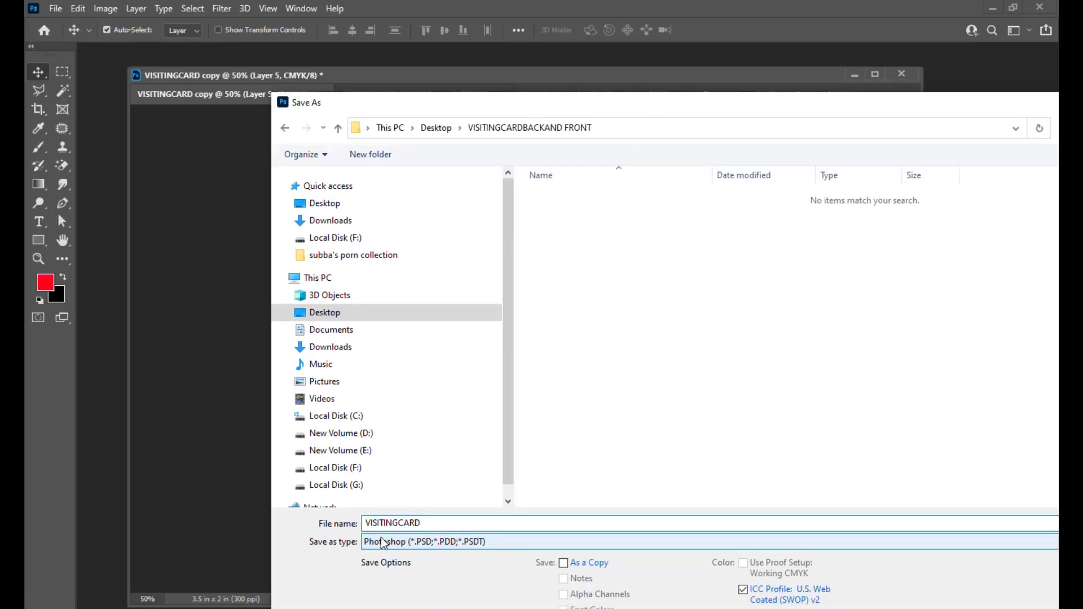
{"action": "type", "text": "BACK"}
{"action": "left_click", "coordinate": [383, 543]}
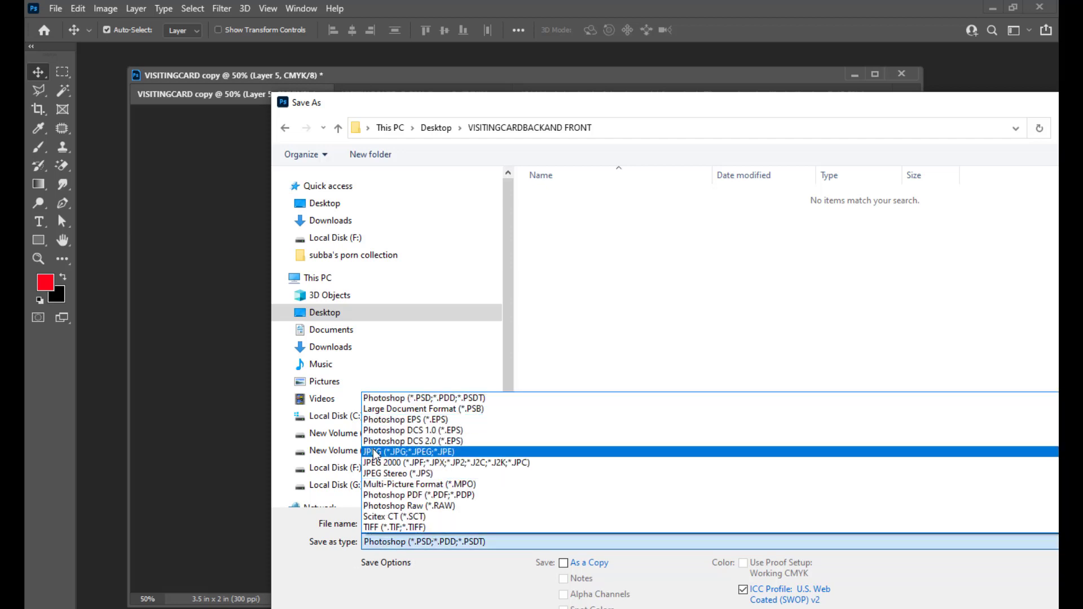
{"action": "left_click", "coordinate": [379, 451]}
{"action": "left_click_drag", "start_coordinate": [527, 103], "coordinate": [316, 63]}
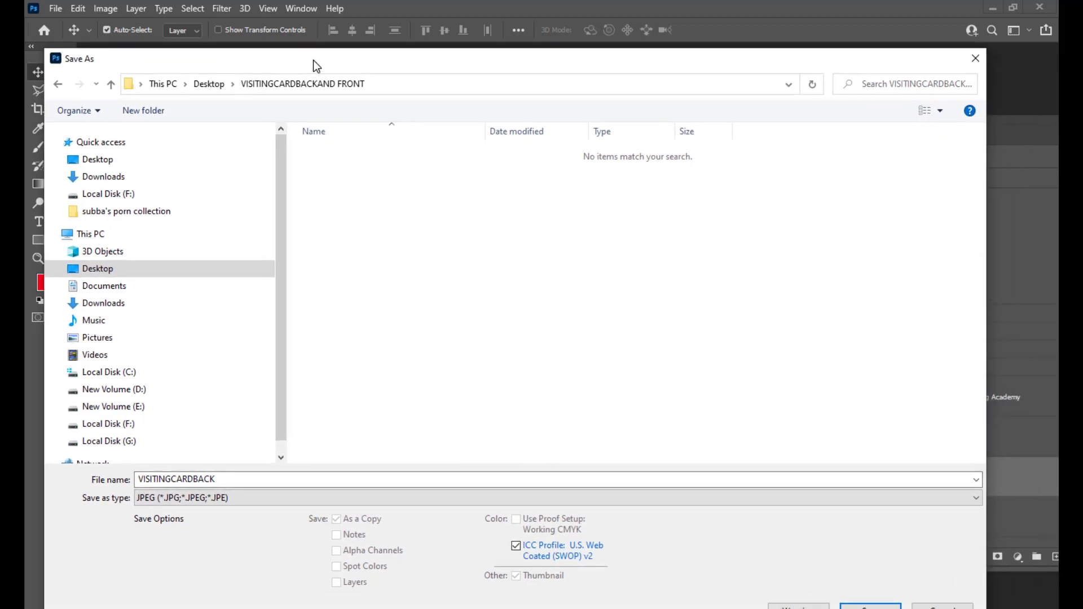
{"action": "left_click", "coordinate": [870, 606]}
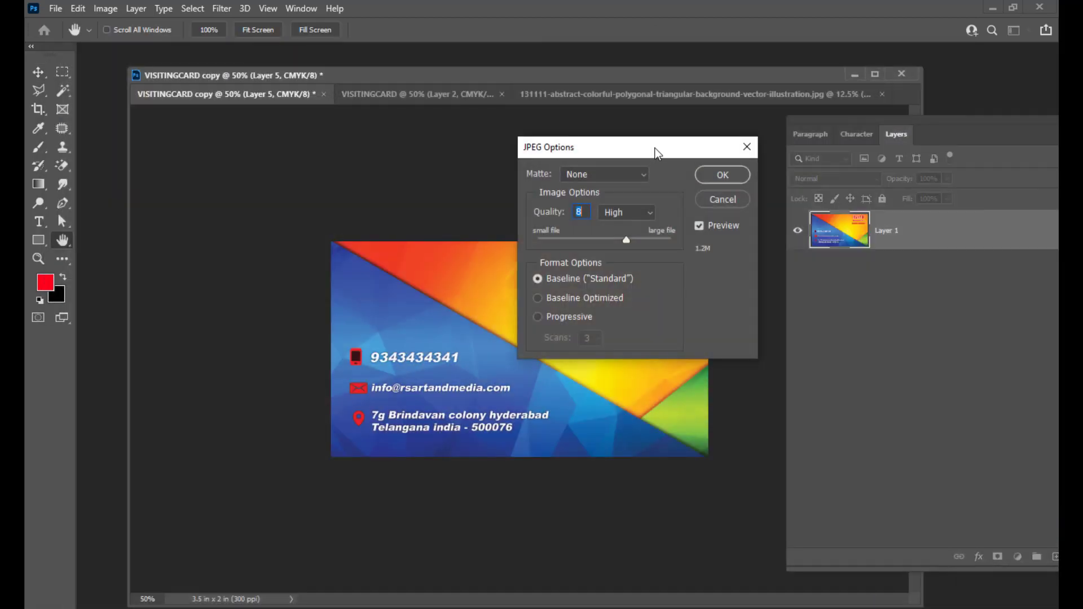
Set JPEG quality to 12 Maximum to finish saving, then return to the VISITINGCARD front.
{"action": "left_click_drag", "start_coordinate": [657, 153], "coordinate": [705, 162]}
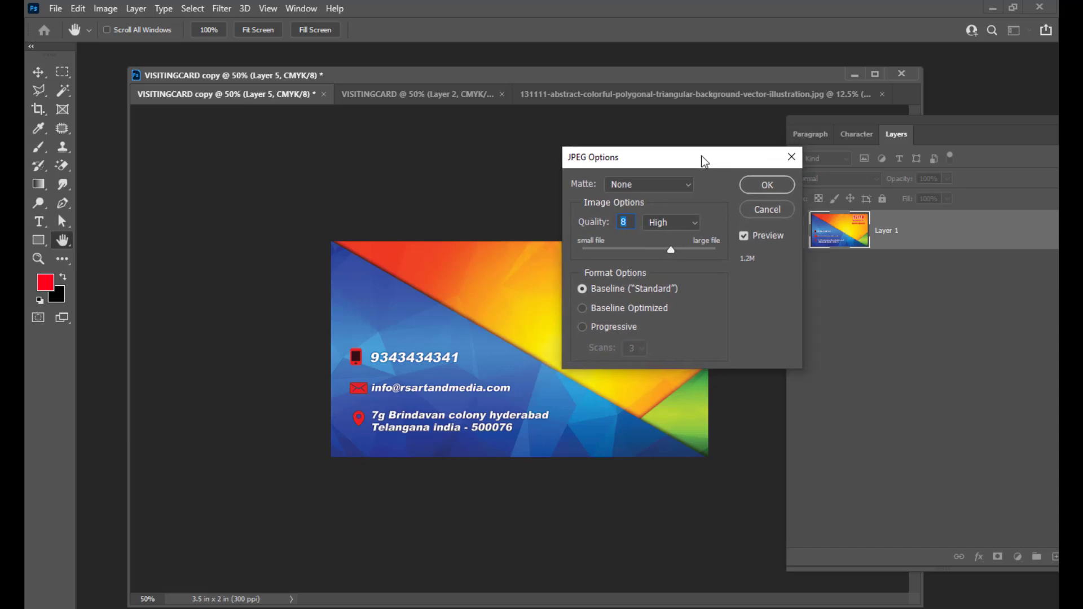
{"action": "left_click_drag", "start_coordinate": [683, 258], "coordinate": [729, 257]}
{"action": "mouse_move", "coordinate": [699, 161]}
{"action": "left_mouse_down"}
{"action": "mouse_move", "coordinate": [632, 160]}
{"action": "mouse_move", "coordinate": [678, 162]}
{"action": "left_mouse_up"}
{"action": "left_click", "coordinate": [749, 189]}
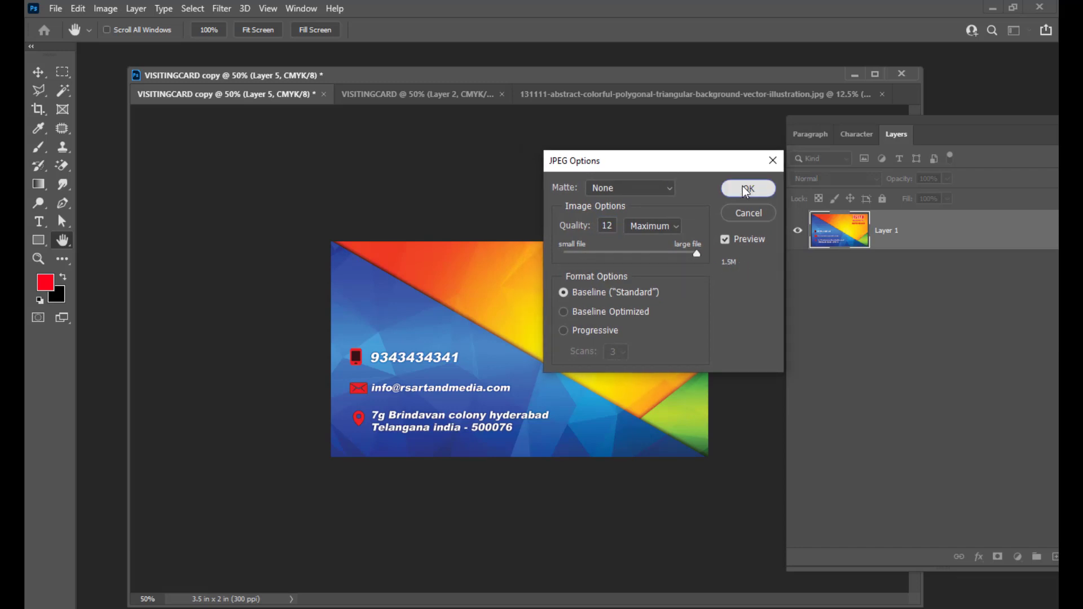
{"action": "left_click", "coordinate": [427, 95]}
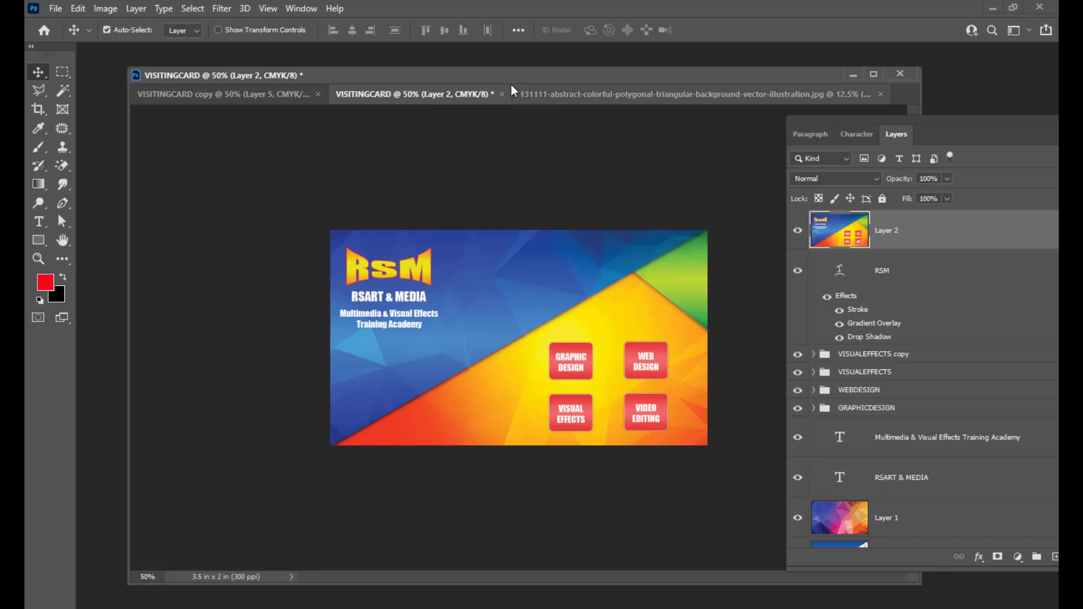
Start saving the front card under a new name with JPEG as the format.
{"action": "left_click_drag", "start_coordinate": [493, 78], "coordinate": [513, 93]}
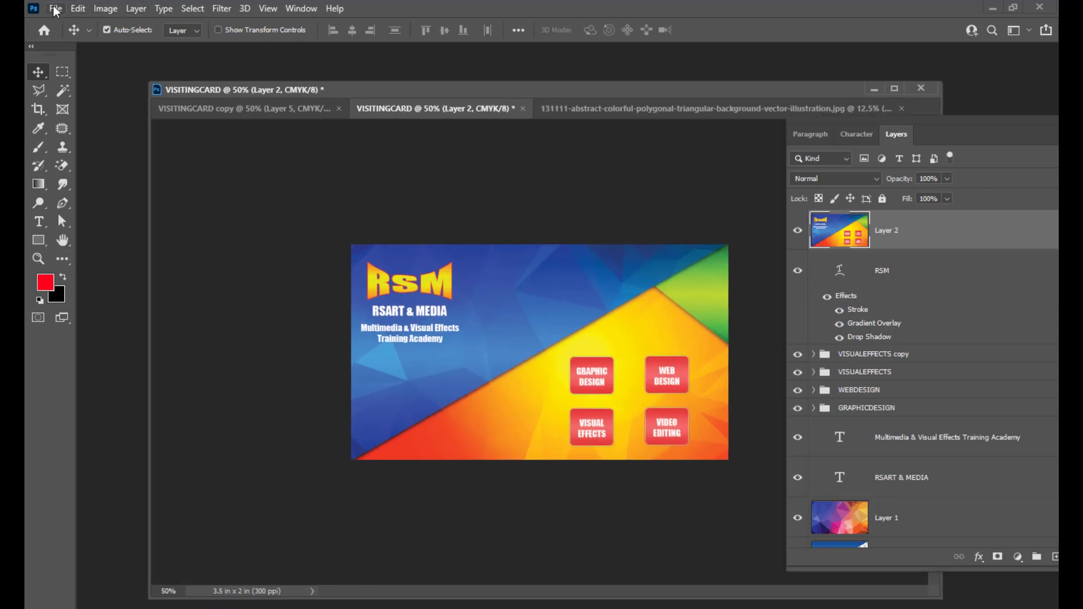
{"action": "left_click", "coordinate": [56, 9]}
{"action": "left_click", "coordinate": [73, 181]}
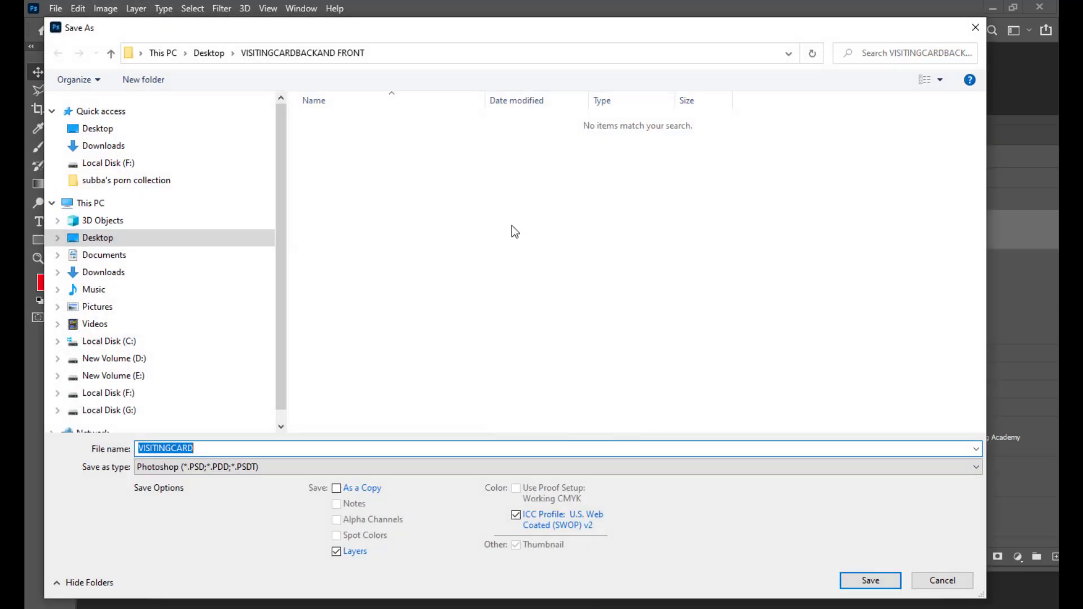
{"action": "left_click", "coordinate": [289, 467]}
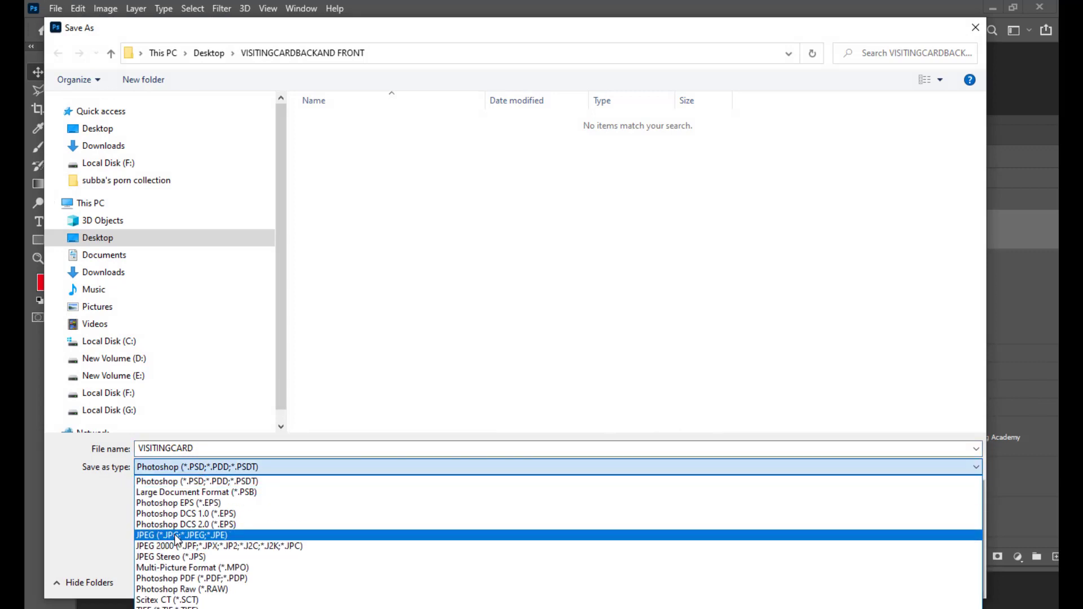
{"action": "left_click", "coordinate": [186, 537]}
Name it VISITINGCARDFRONT and save the JPEG, accepting the default quality.
{"action": "left_click", "coordinate": [341, 122]}
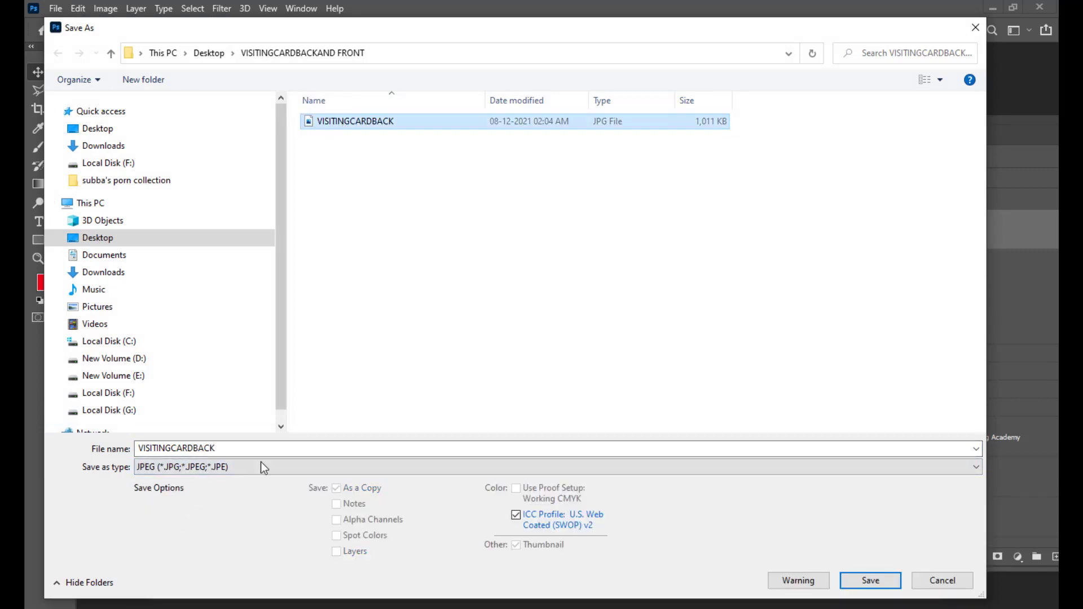
{"action": "double_click", "coordinate": [262, 449]}
{"action": "left_click", "coordinate": [265, 447]}
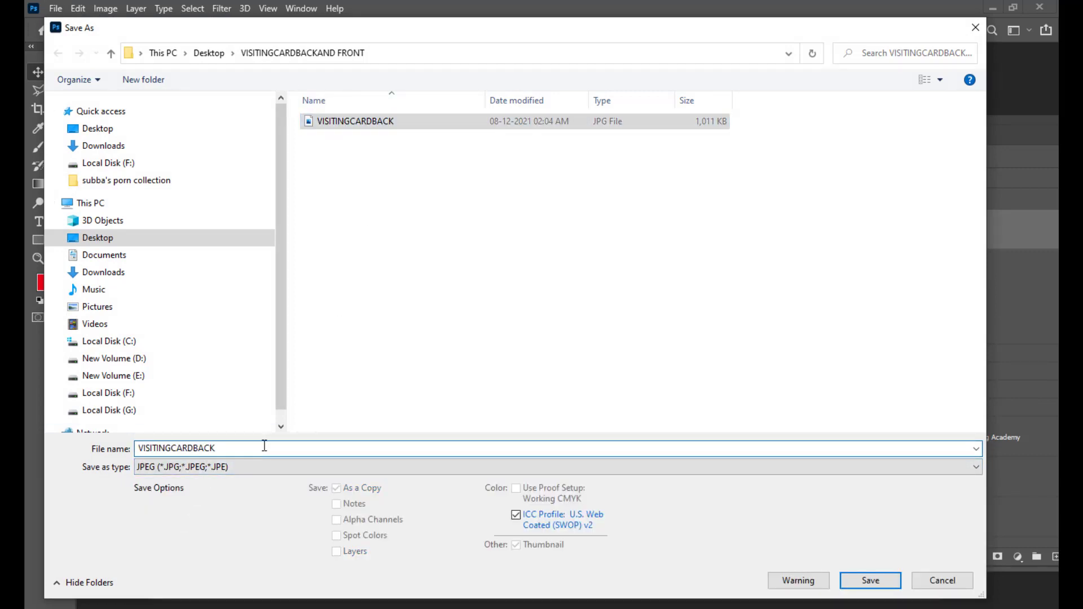
{"action": "key", "text": "BackSpace"}
{"action": "type", "text": "FRONT"}
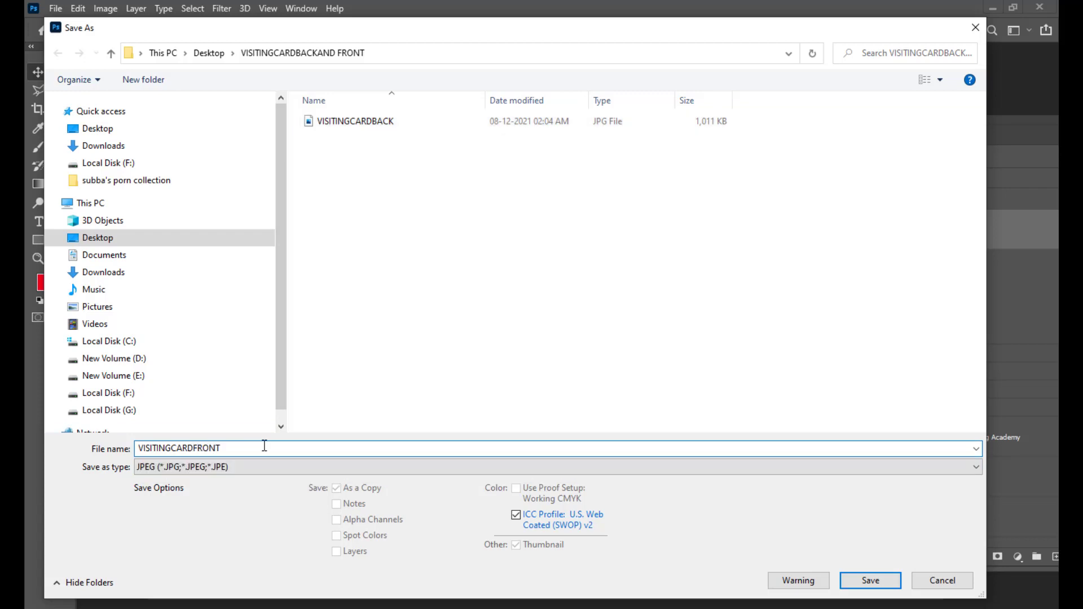
{"action": "left_click", "coordinate": [872, 581]}
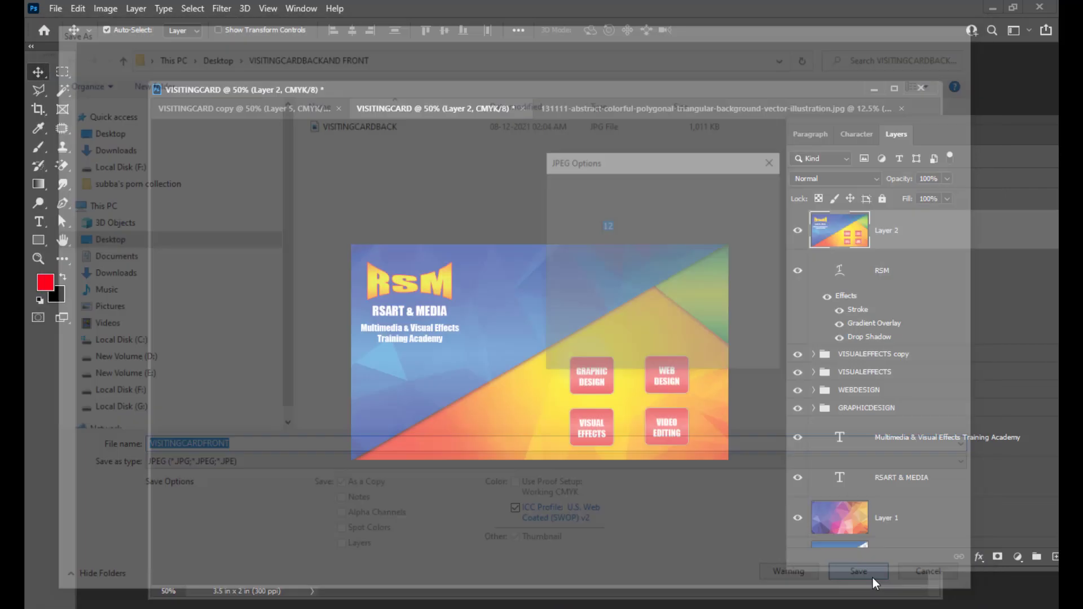
{"action": "left_click", "coordinate": [748, 189]}
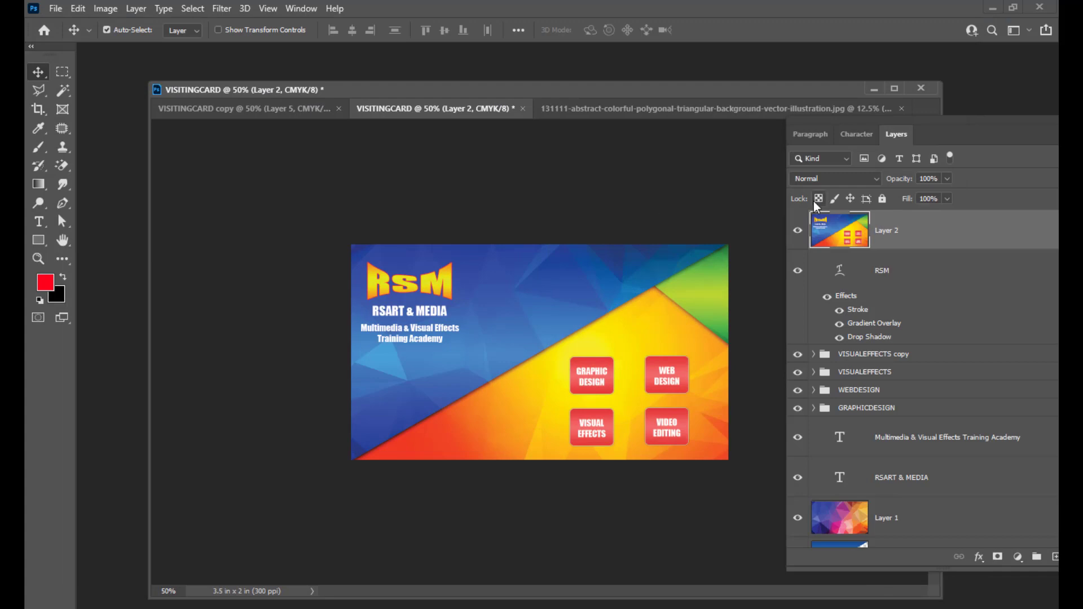
{"action": "left_click_drag", "start_coordinate": [648, 92], "coordinate": [642, 97]}
Minimize Photoshop, open the VISITINGCARDBACKAND FRONT folder, and open VISITINGCARDFRONT.jpg with Photos.
{"action": "left_click", "coordinate": [992, 7]}
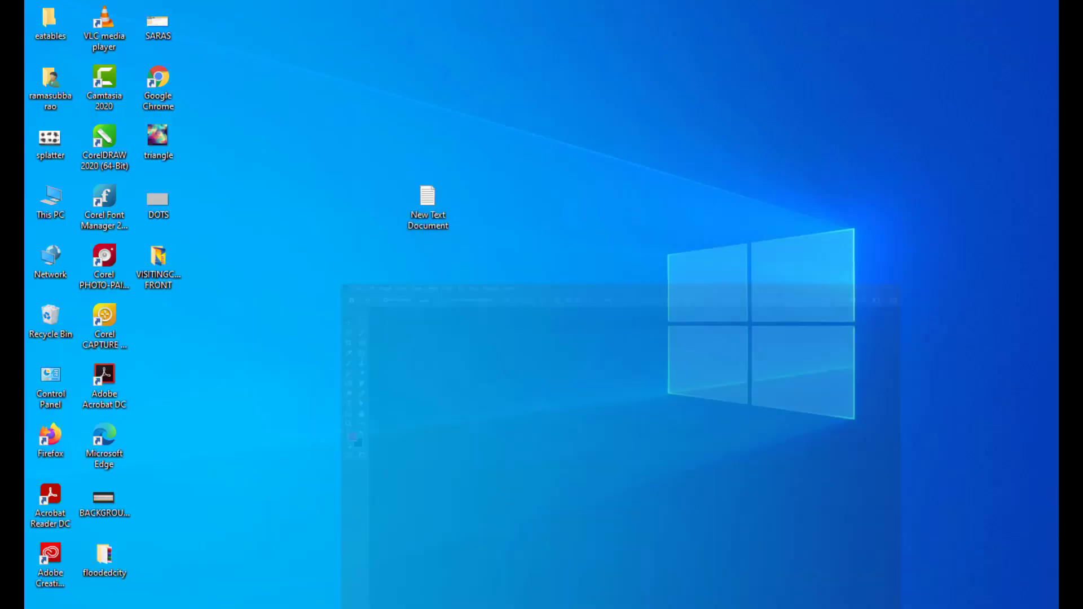
{"action": "double_click", "coordinate": [168, 268]}
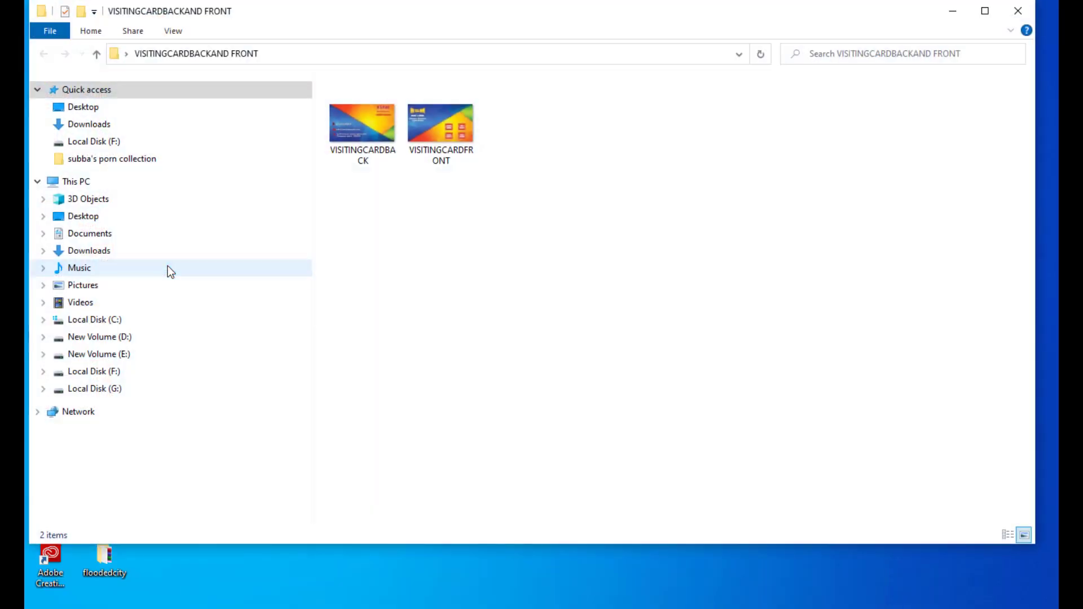
{"action": "left_click_drag", "start_coordinate": [527, 8], "coordinate": [585, 71]}
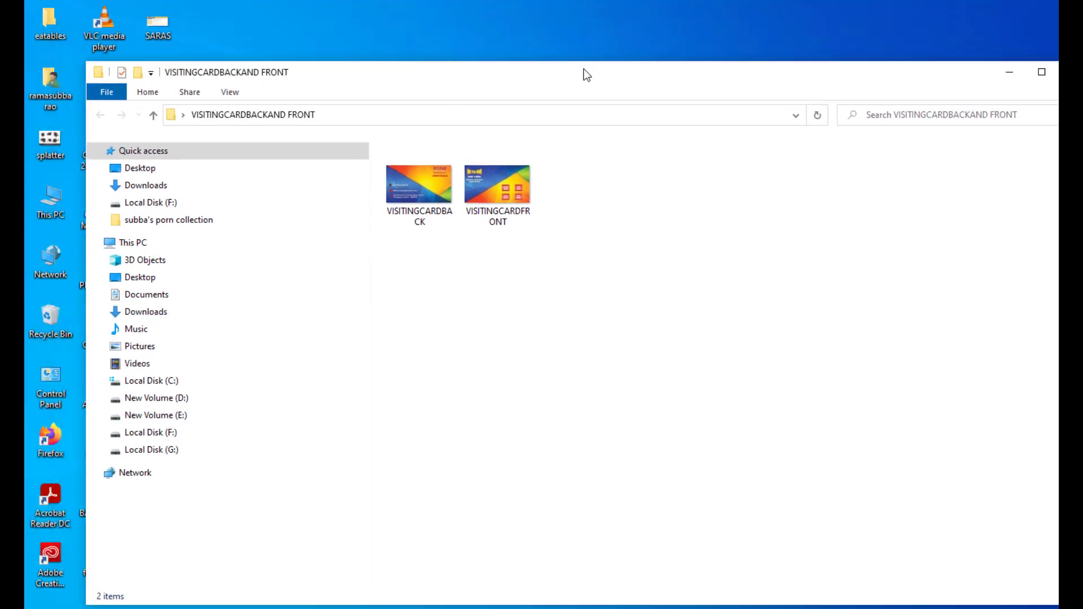
{"action": "right_click", "coordinate": [474, 217]}
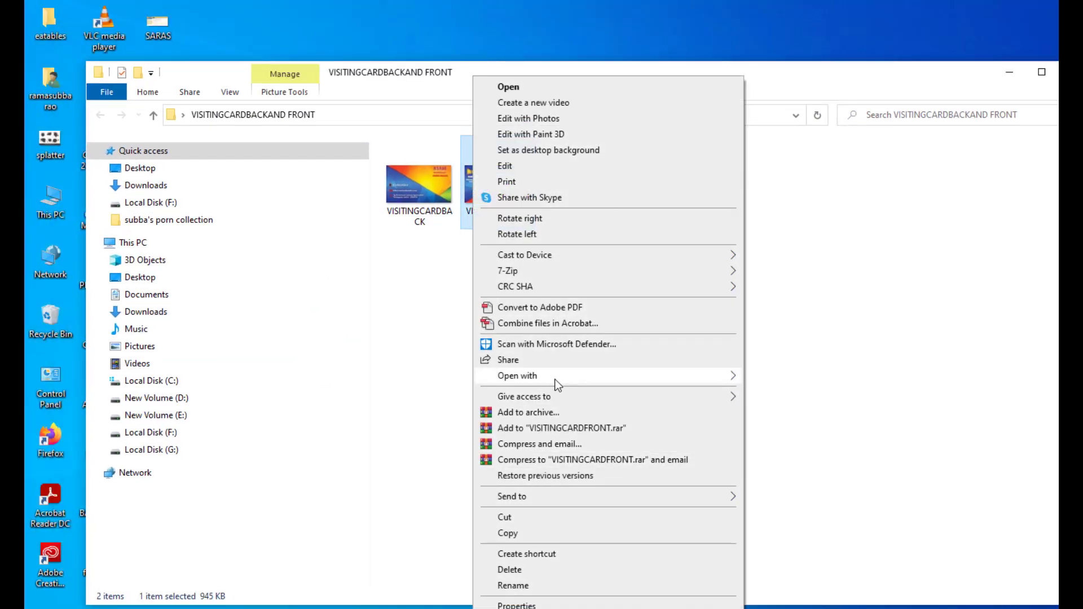
{"action": "mouse_move", "coordinate": [561, 377]}
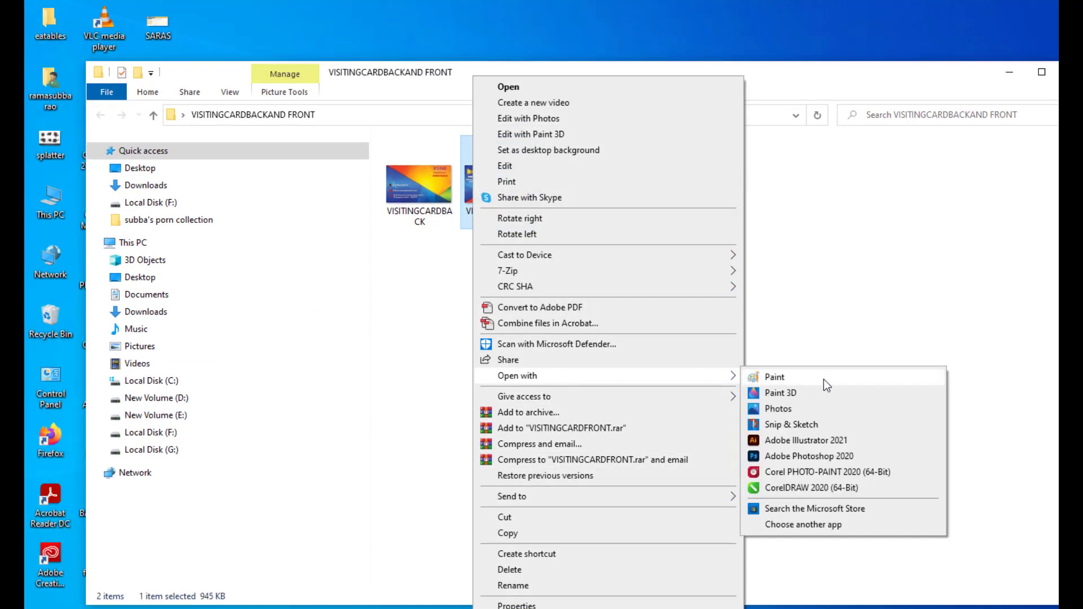
{"action": "left_click", "coordinate": [801, 408]}
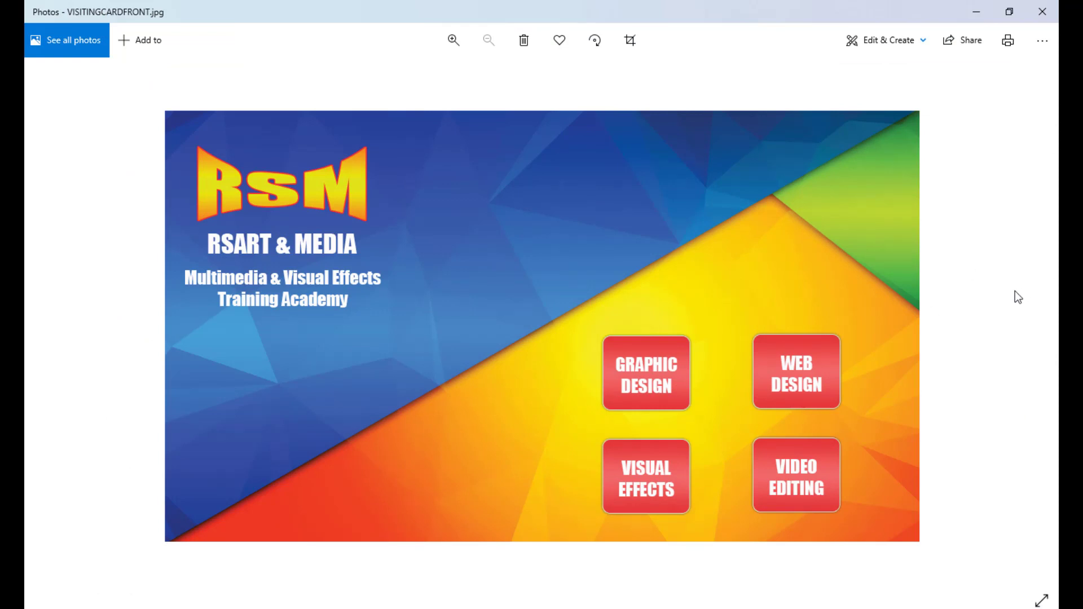
Step back to VISITINGCARDBACK.jpg in Photos, then forward to VISITINGCARDFRONT.jpg again.
{"action": "left_click", "coordinate": [40, 319]}
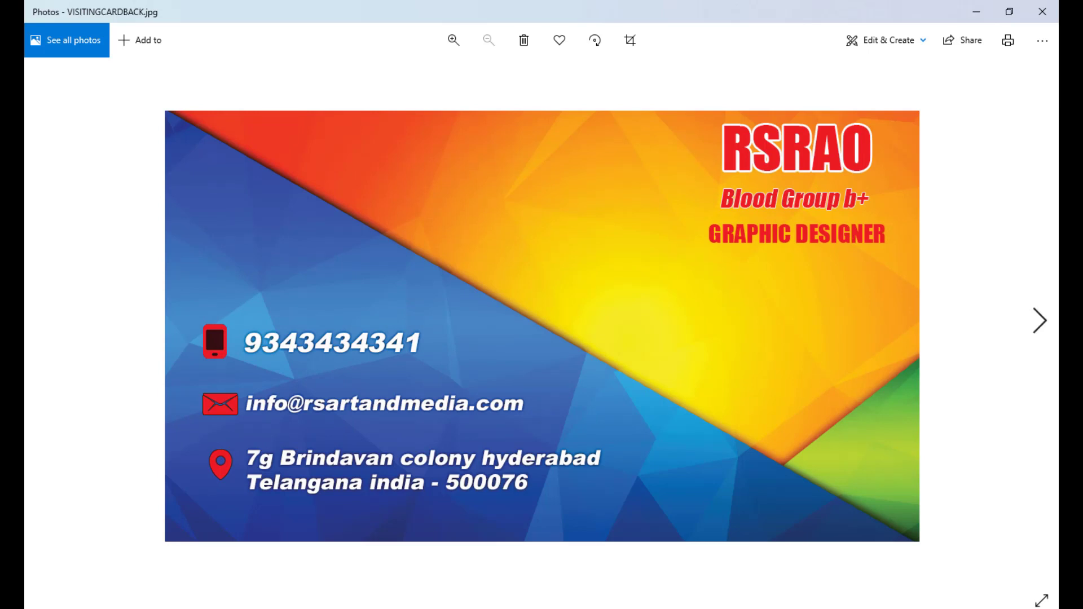
{"action": "left_click", "coordinate": [1040, 323]}
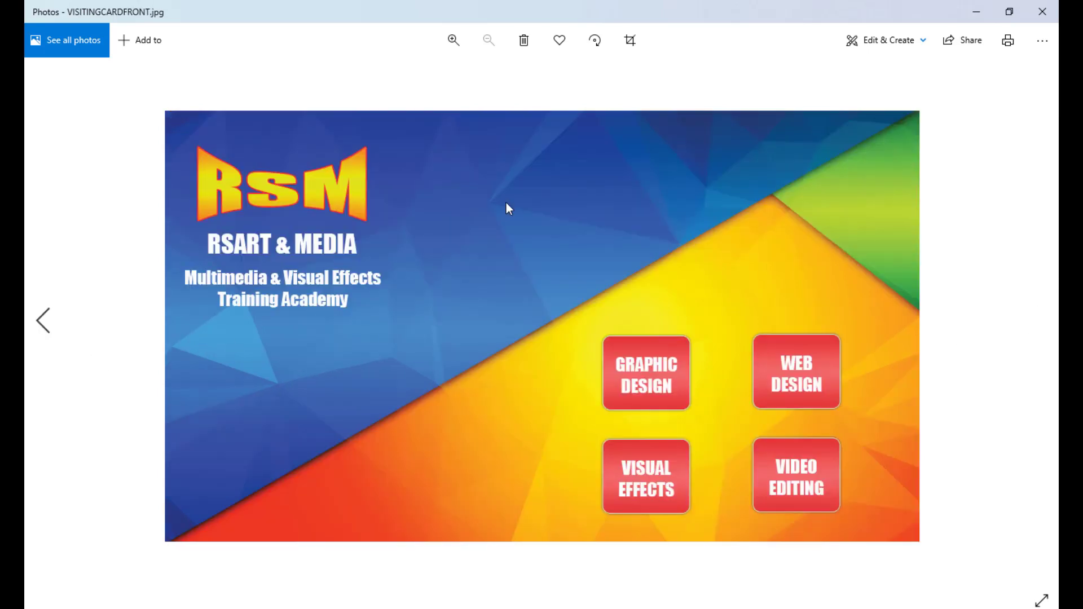